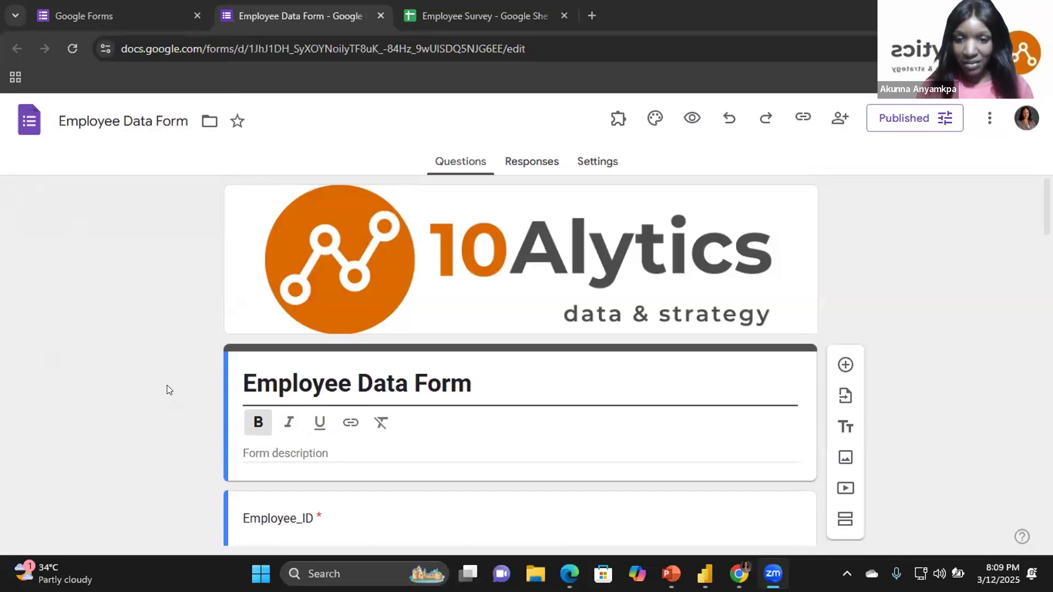
Switch to the PowerPoint presentation and review slides 10 to 12 with the example form, response table and dashboard
{"action": "left_click", "coordinate": [670, 574]}
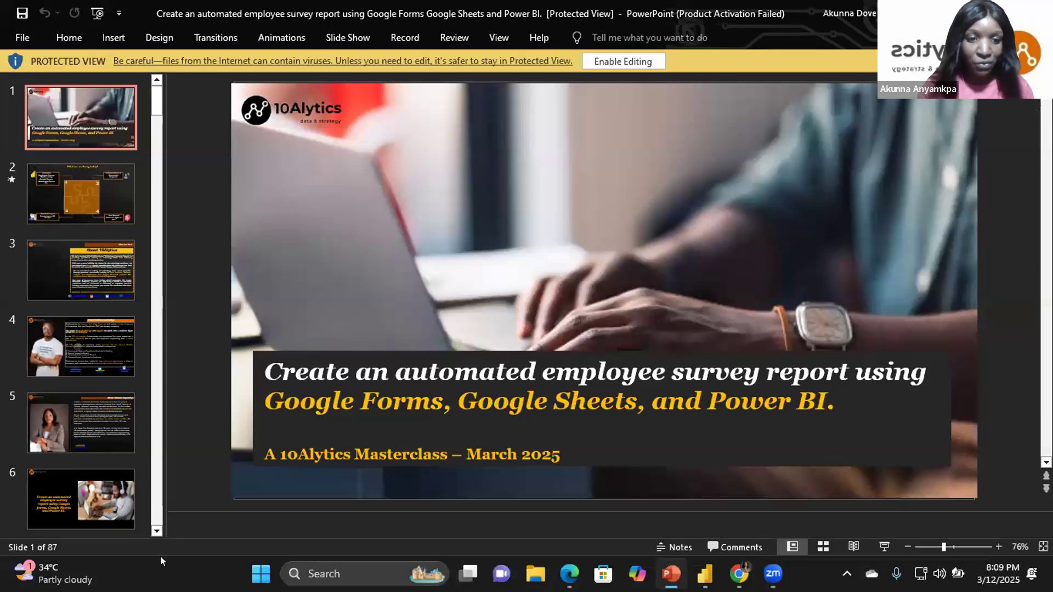
{"action": "scroll", "coordinate": [152, 521], "scroll_direction": "down", "scroll_amount": 1}
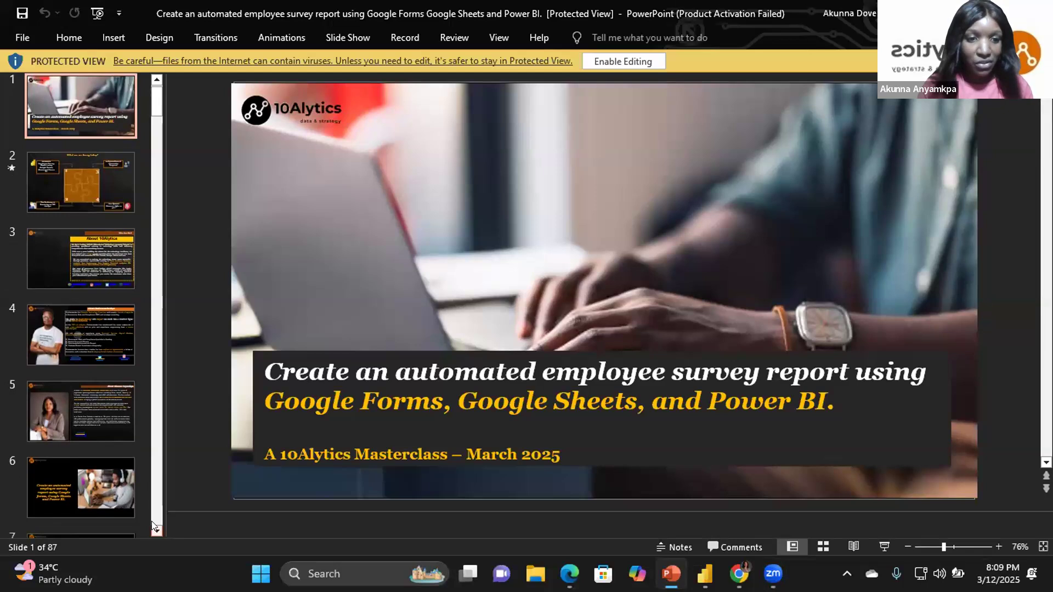
{"action": "left_click", "coordinate": [153, 527]}
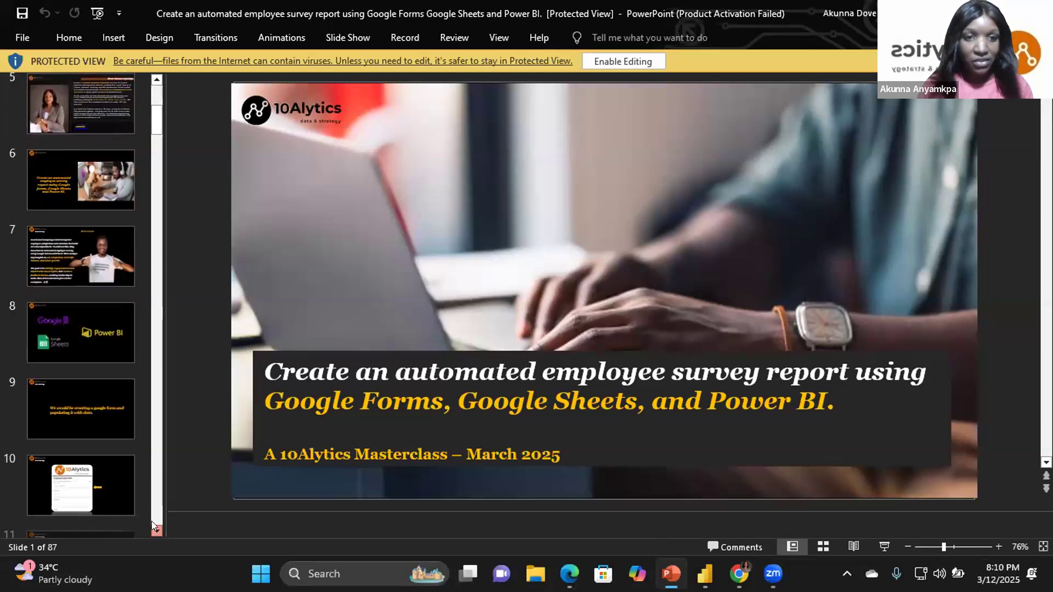
{"action": "left_click", "coordinate": [80, 528]}
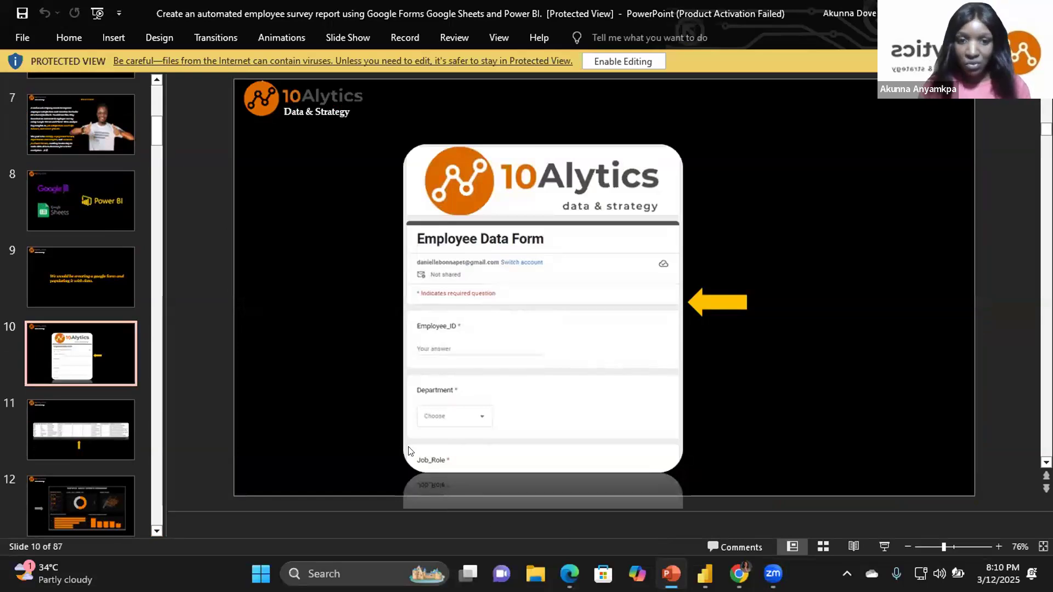
{"action": "left_click", "coordinate": [103, 435]}
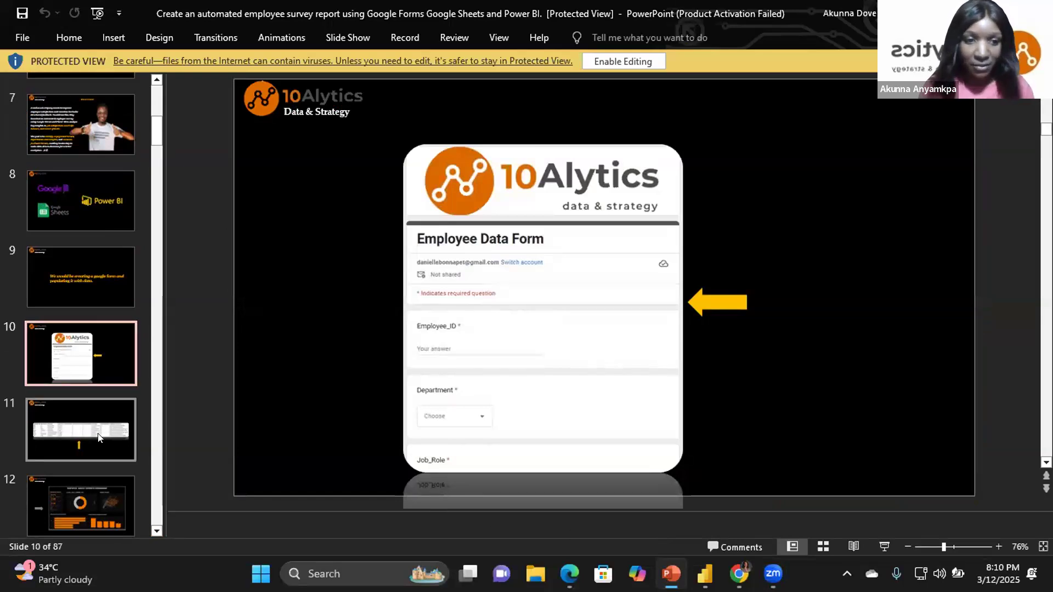
{"action": "left_click", "coordinate": [287, 334]}
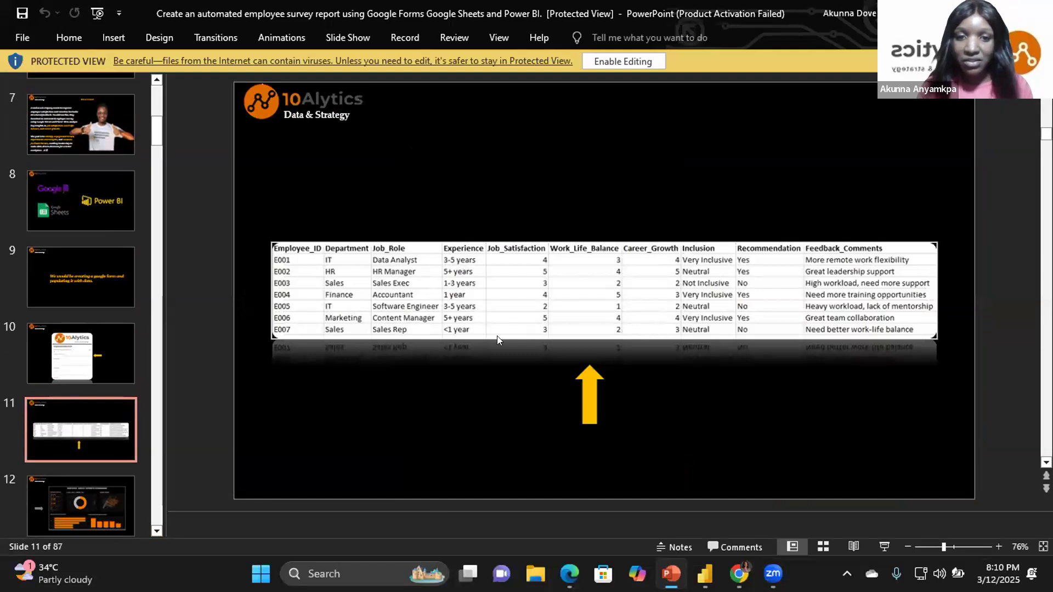
{"action": "left_click", "coordinate": [86, 510]}
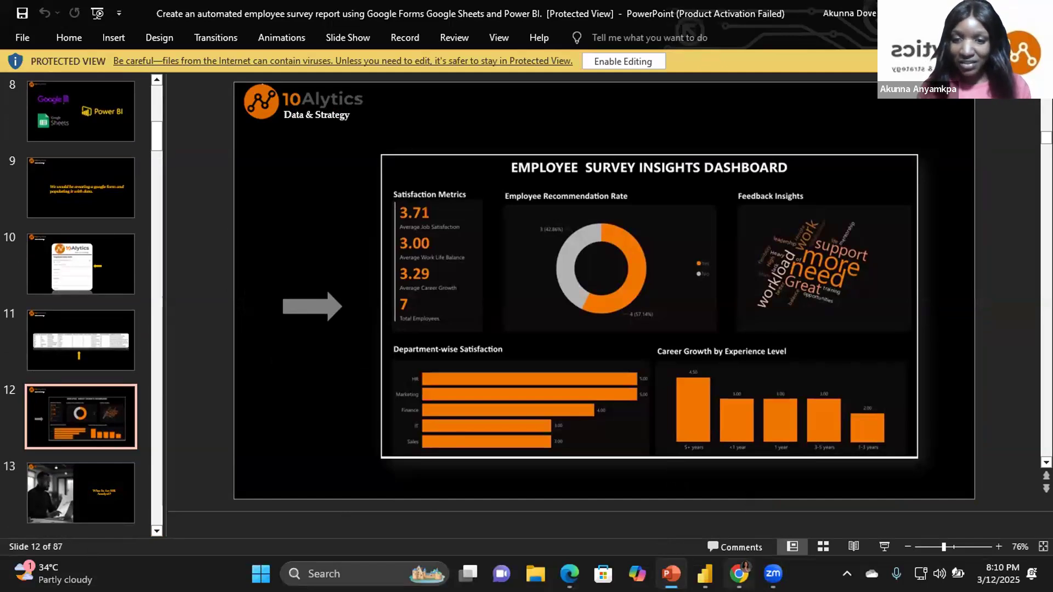
Switch back to Chrome and create a new blank form from the Google Forms home page
{"action": "mouse_move", "coordinate": [740, 575]}
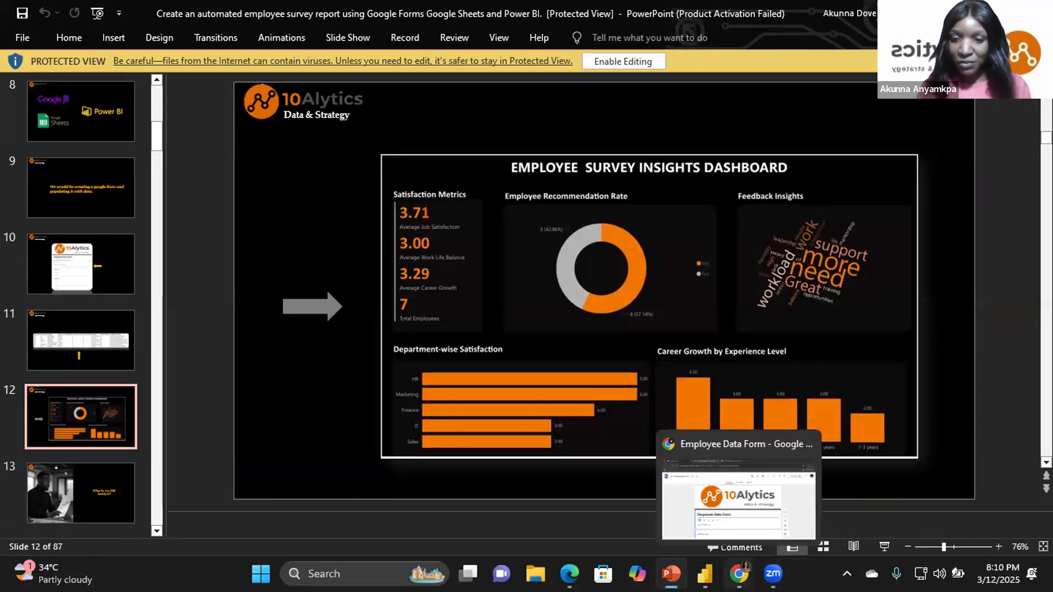
{"action": "left_click", "coordinate": [738, 499]}
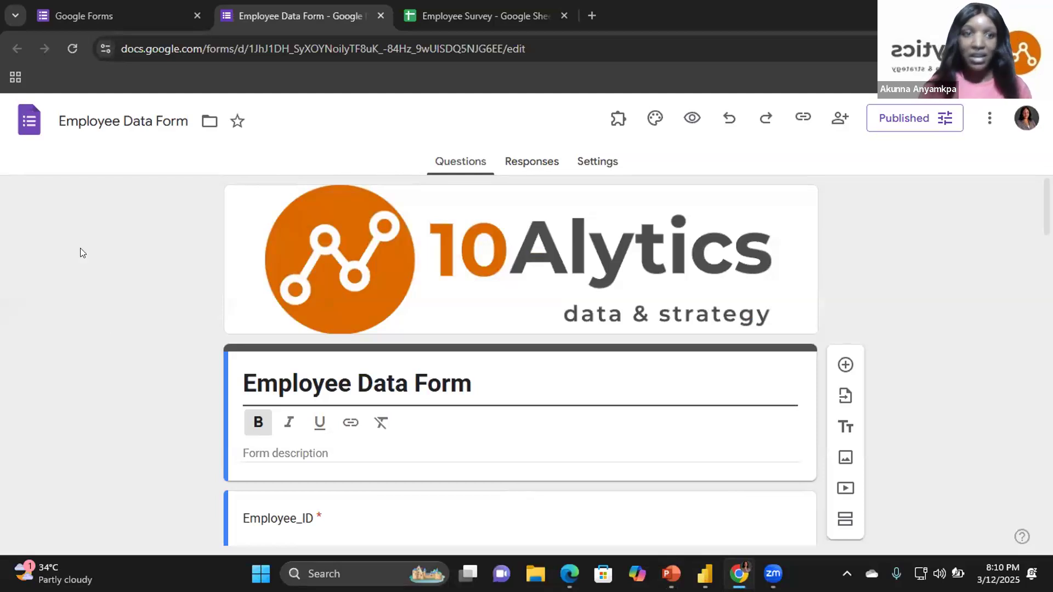
{"action": "left_click", "coordinate": [93, 17]}
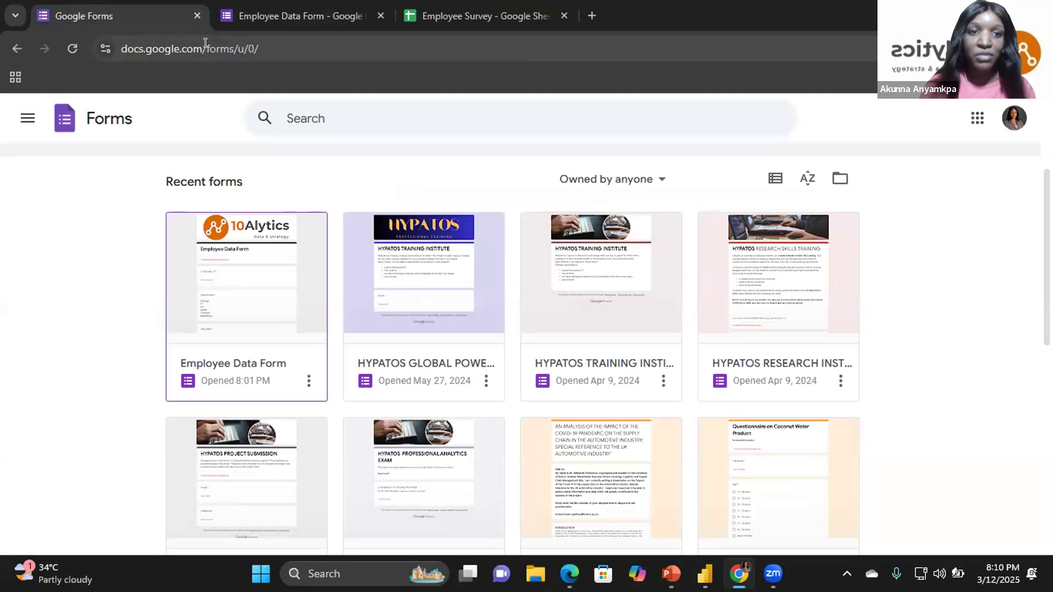
{"action": "left_click_drag", "start_coordinate": [262, 48], "coordinate": [110, 42]}
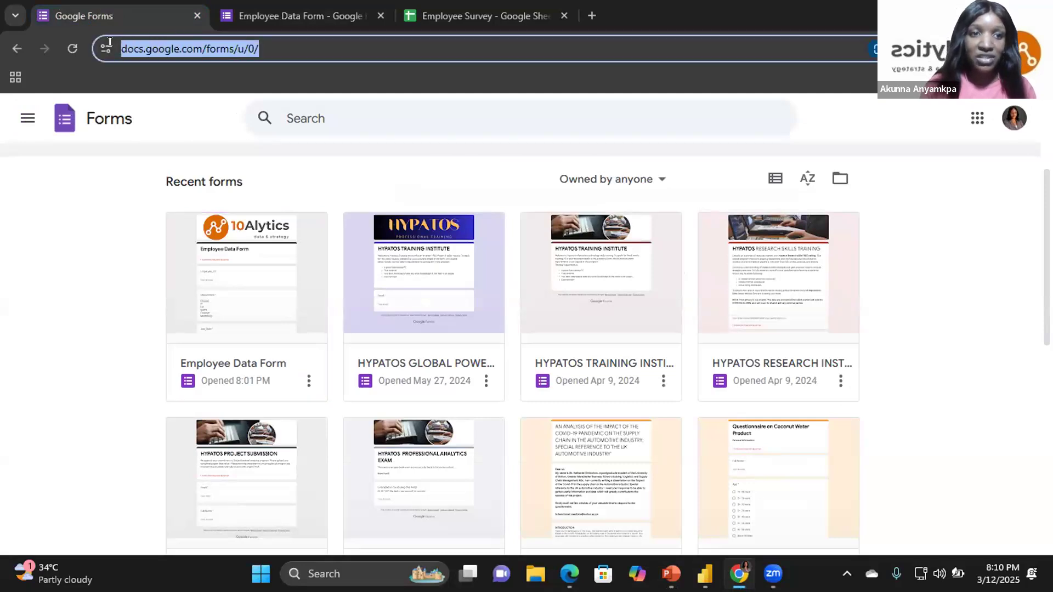
{"action": "left_click", "coordinate": [55, 268]}
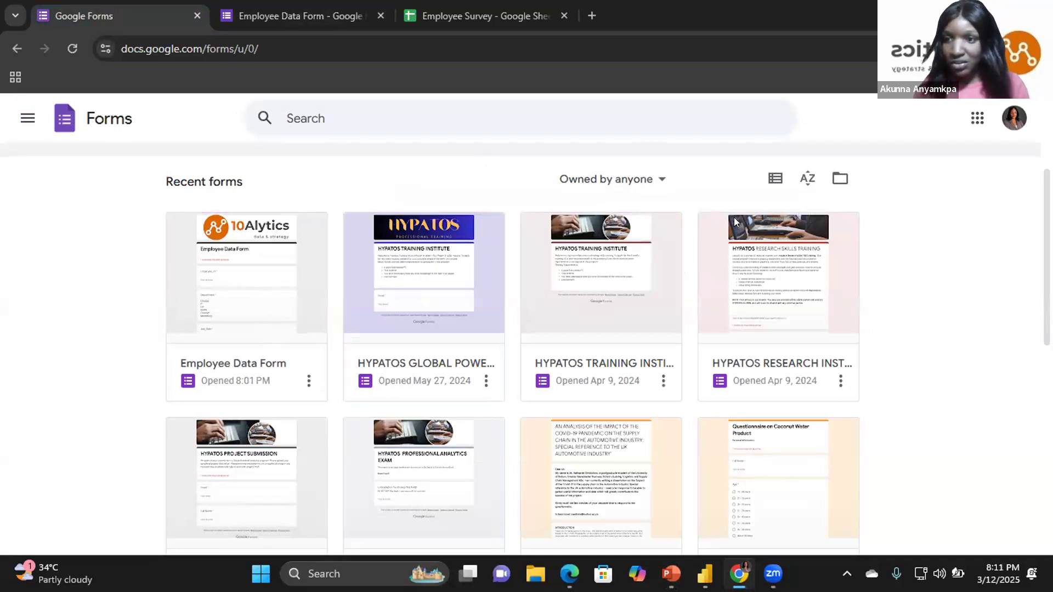
{"action": "scroll", "coordinate": [735, 221], "scroll_direction": "up", "scroll_amount": 3}
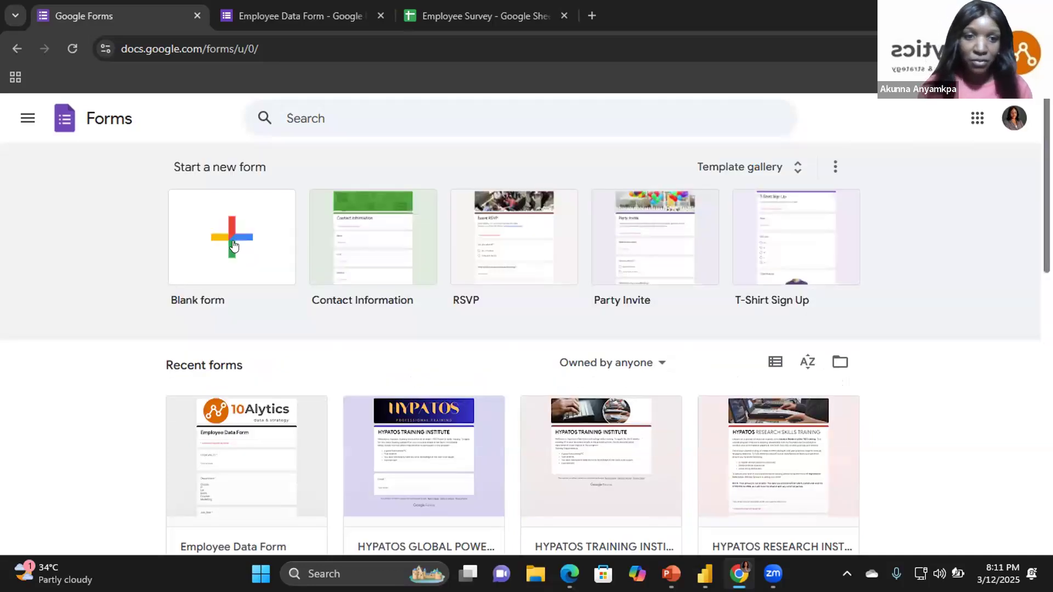
{"action": "left_click", "coordinate": [229, 242]}
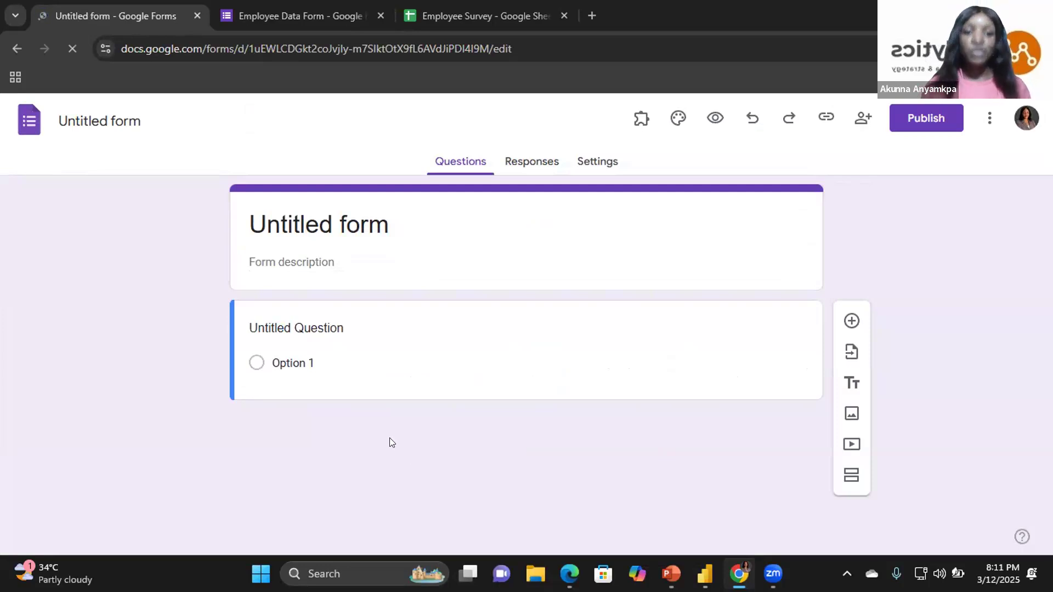
Replace the new form's placeholder title with "Employee Data Form", checking the wording against the existing form
{"action": "left_click", "coordinate": [355, 227]}
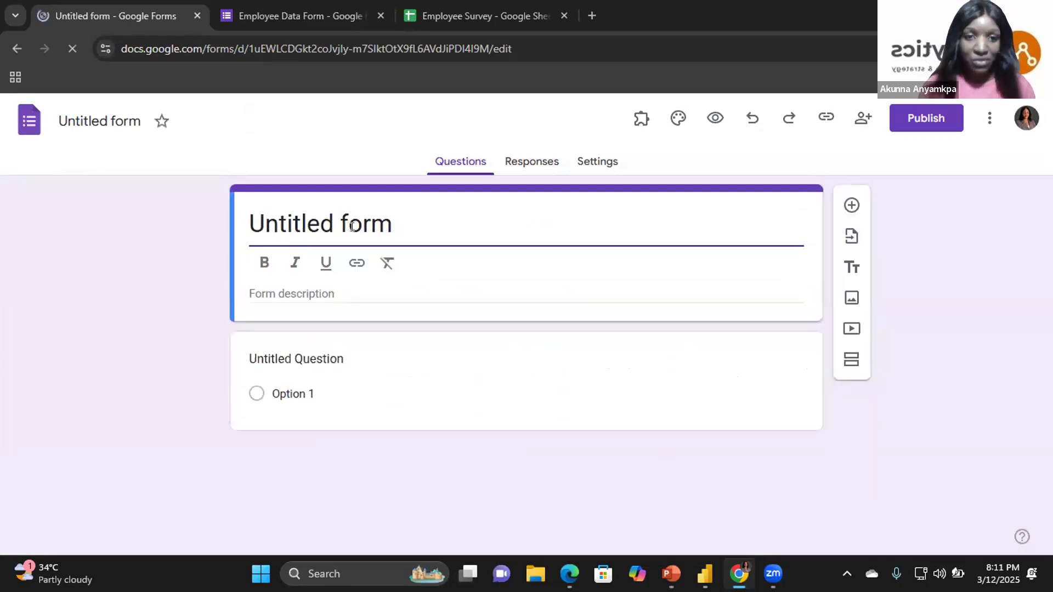
{"action": "left_click_drag", "start_coordinate": [396, 224], "coordinate": [229, 212]}
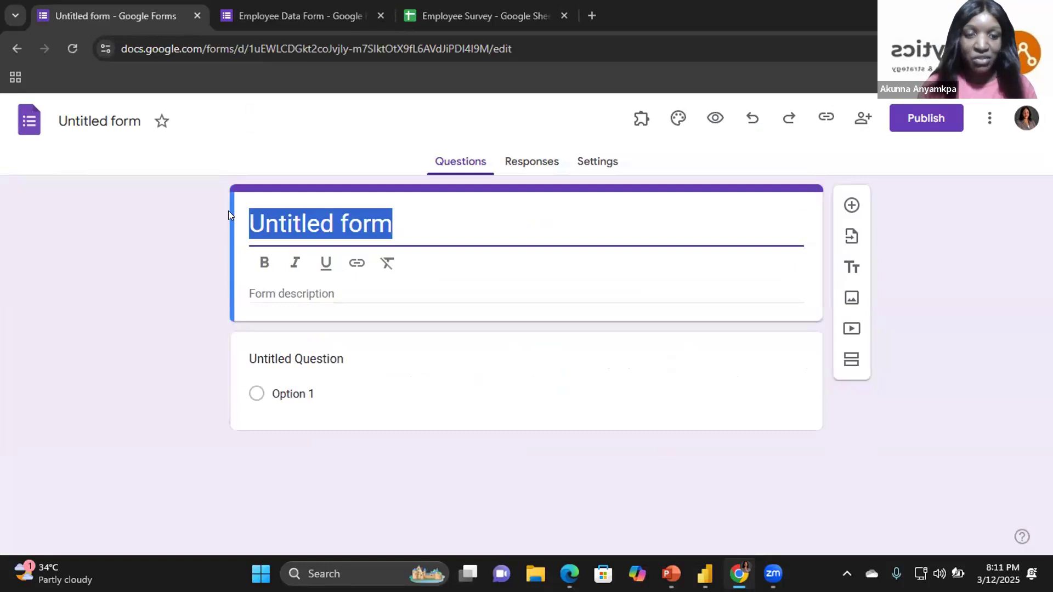
{"action": "type", "text": "Employee"}
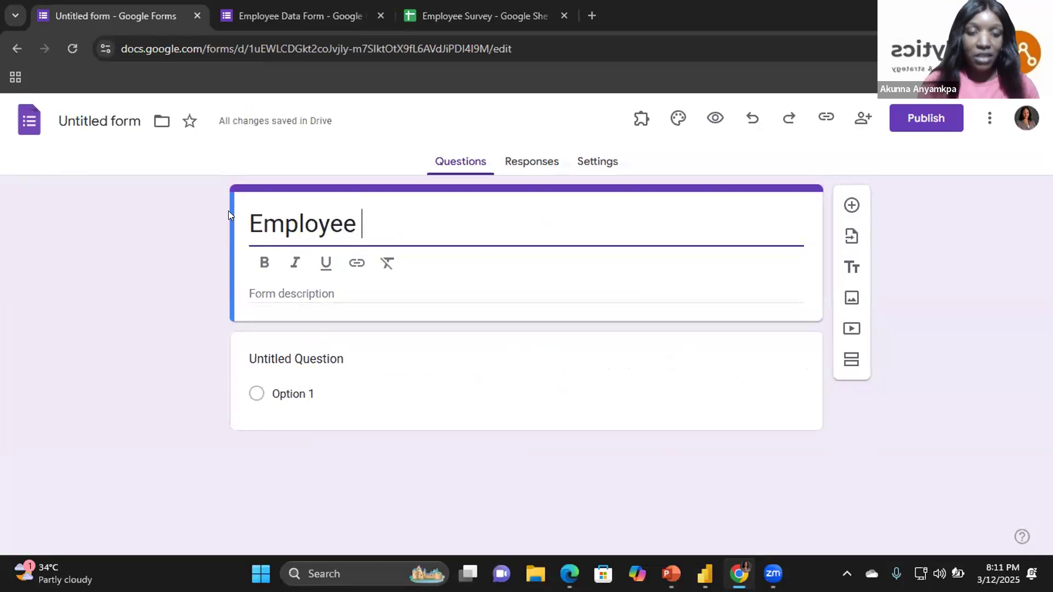
{"action": "key", "text": "ctrl+Tab"}
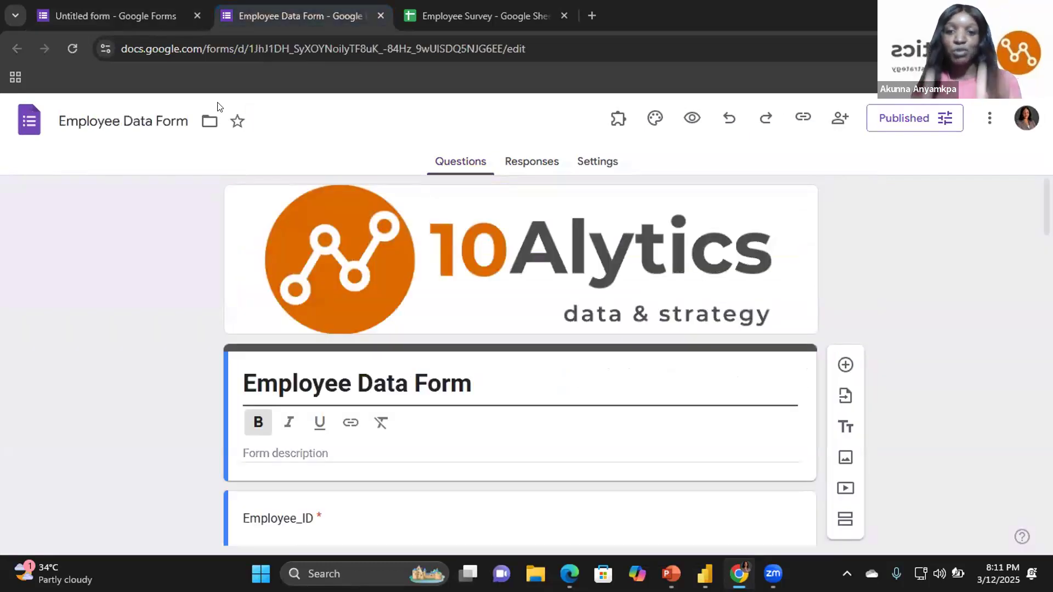
{"action": "left_click", "coordinate": [100, 9]}
{"action": "type", "text": "dAT"}
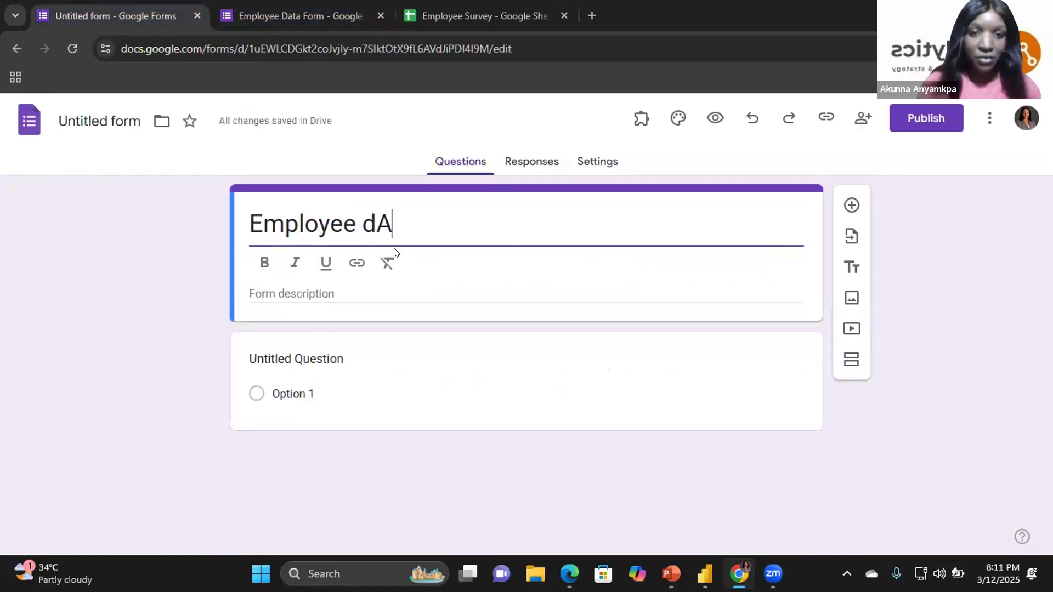
{"action": "key", "text": "BackSpace"}
{"action": "key", "text": "BackSpace"}
{"action": "key", "text": "BackSpace"}
{"action": "type", "text": "data"}
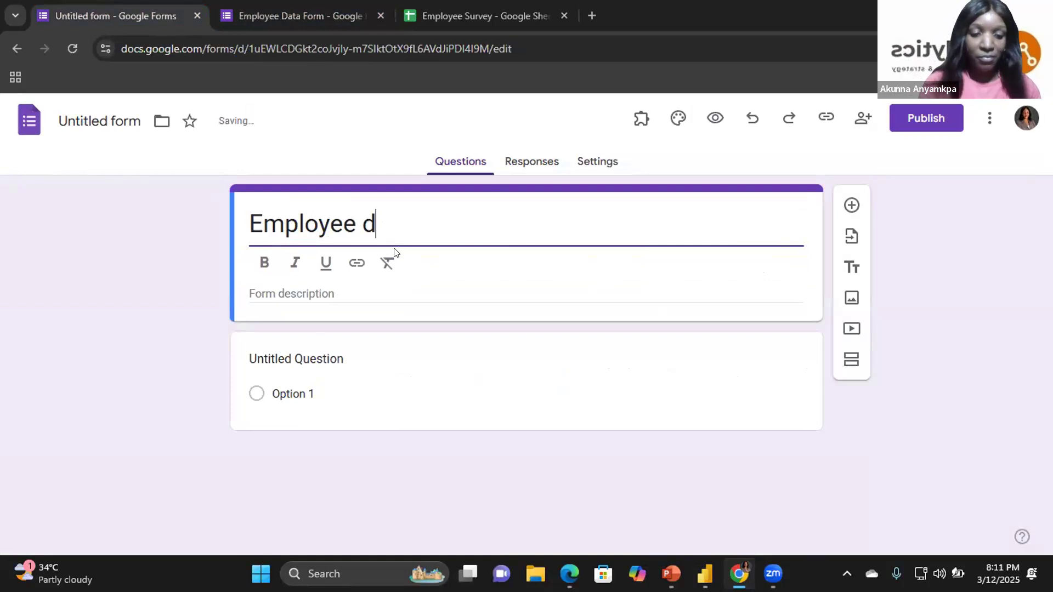
{"action": "key", "text": "BackSpace"}
{"action": "key", "text": "BackSpace"}
{"action": "key", "text": "BackSpace"}
{"action": "key", "text": "BackSpace"}
{"action": "type", "text": "Data Form"}
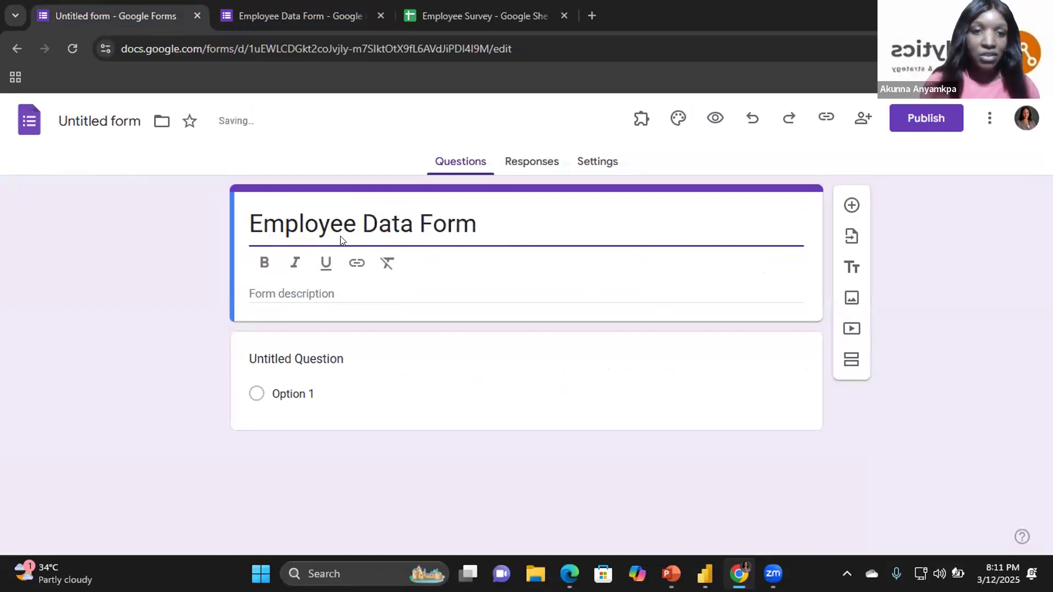
Make the form title bold
{"action": "triple_click", "coordinate": [440, 226]}
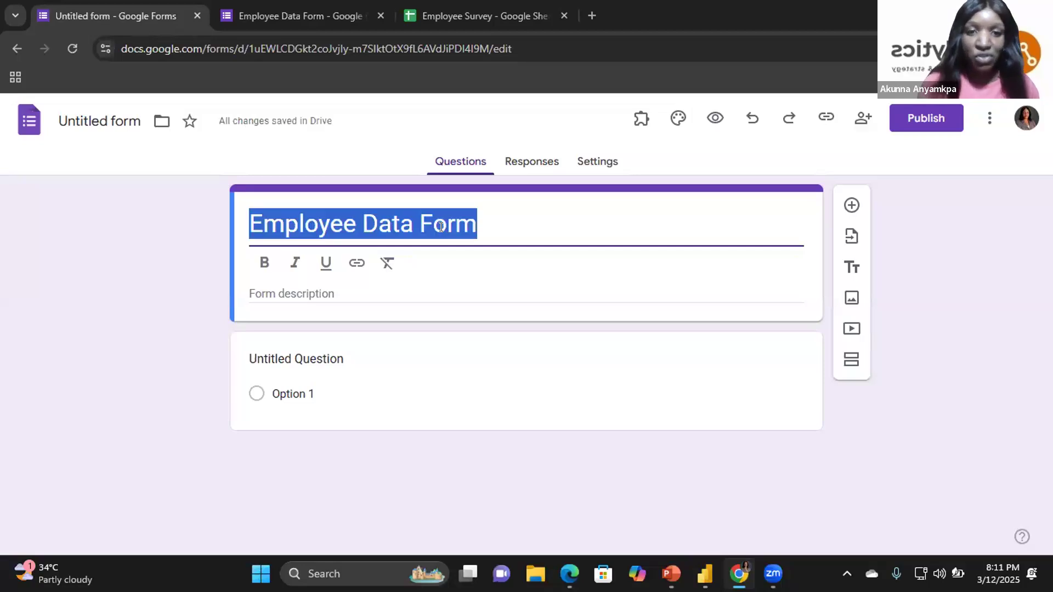
{"action": "left_click", "coordinate": [264, 264]}
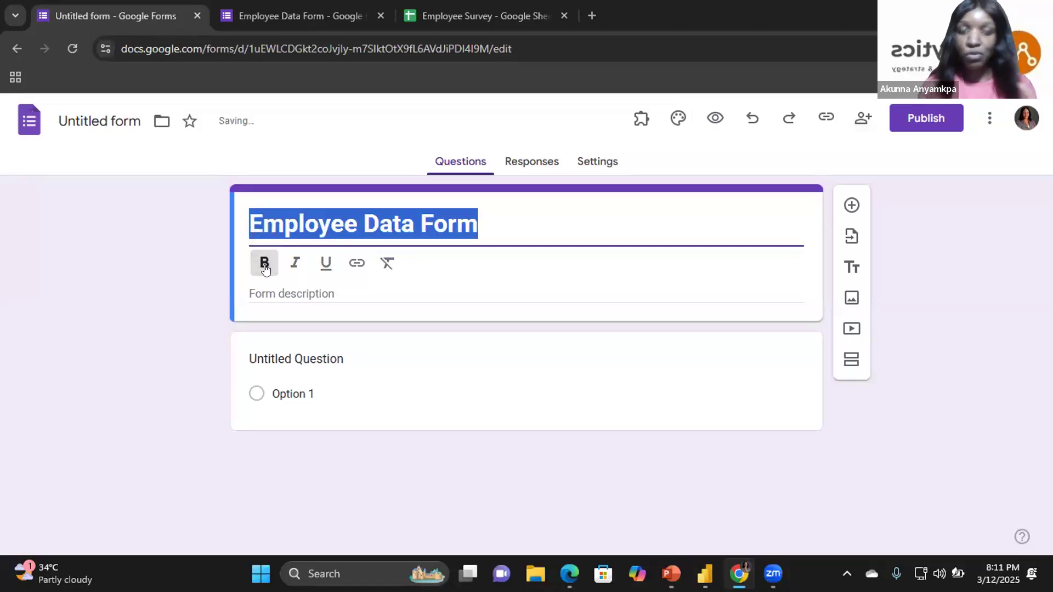
{"action": "left_click", "coordinate": [192, 326]}
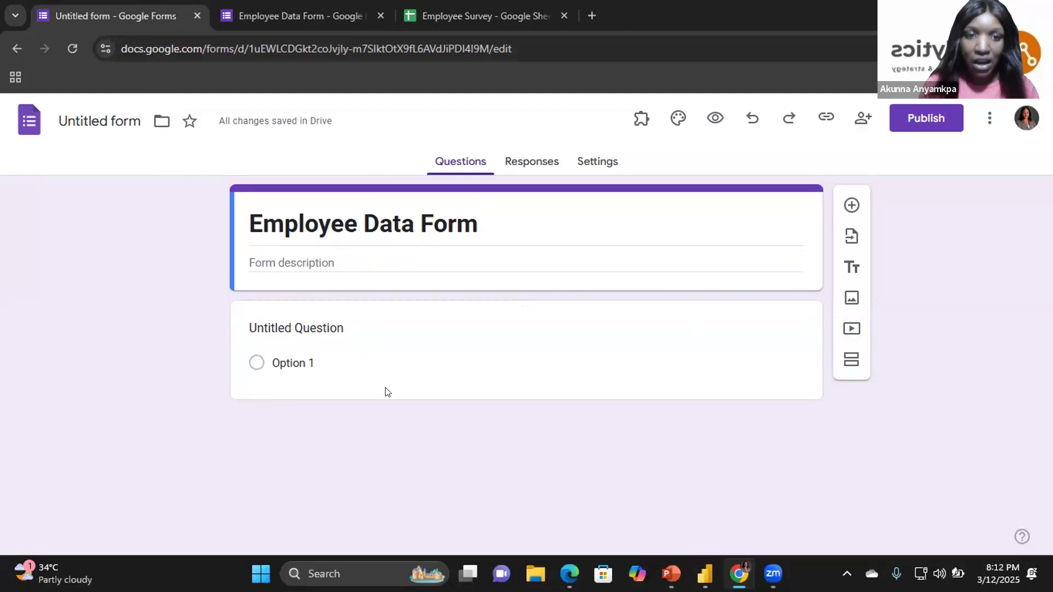
Consult the existing form's first question and title the new form's first question "Employee ID"
{"action": "left_click", "coordinate": [275, 18]}
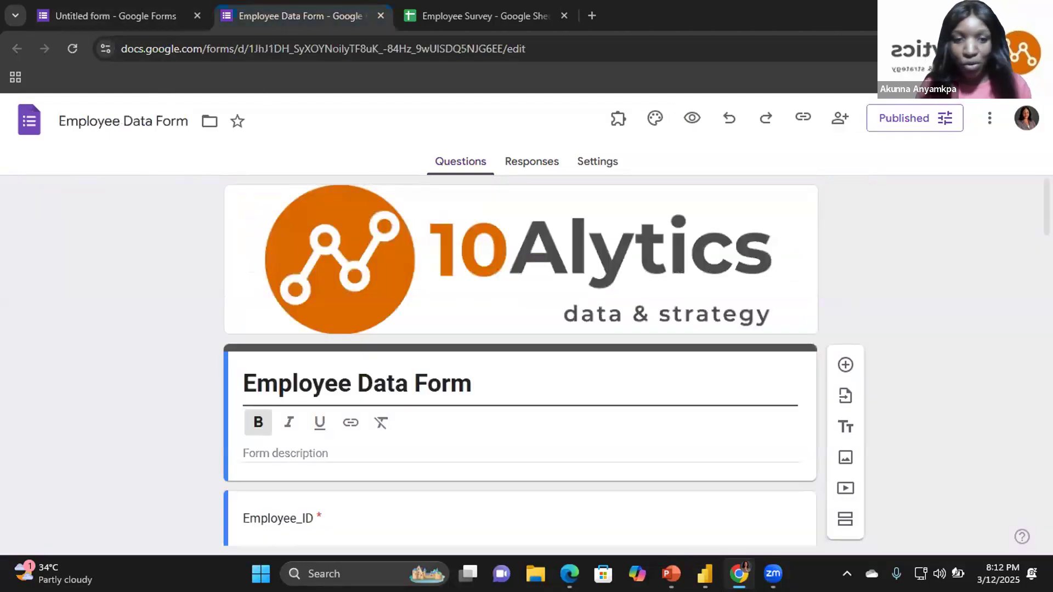
{"action": "scroll", "coordinate": [520, 360], "scroll_direction": "down", "scroll_amount": 5}
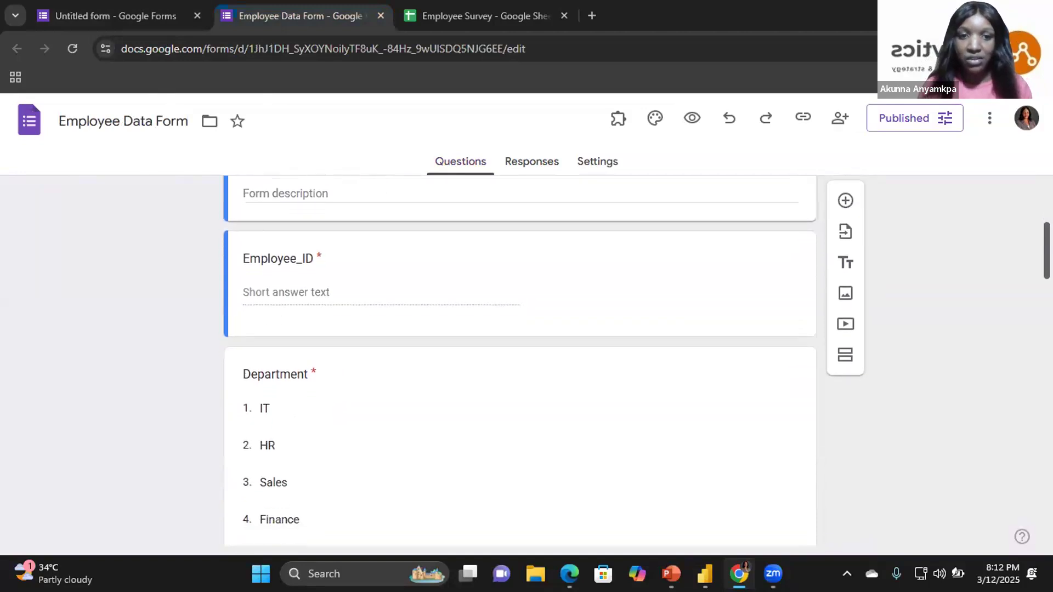
{"action": "left_click", "coordinate": [114, 7]}
{"action": "left_click", "coordinate": [304, 330]}
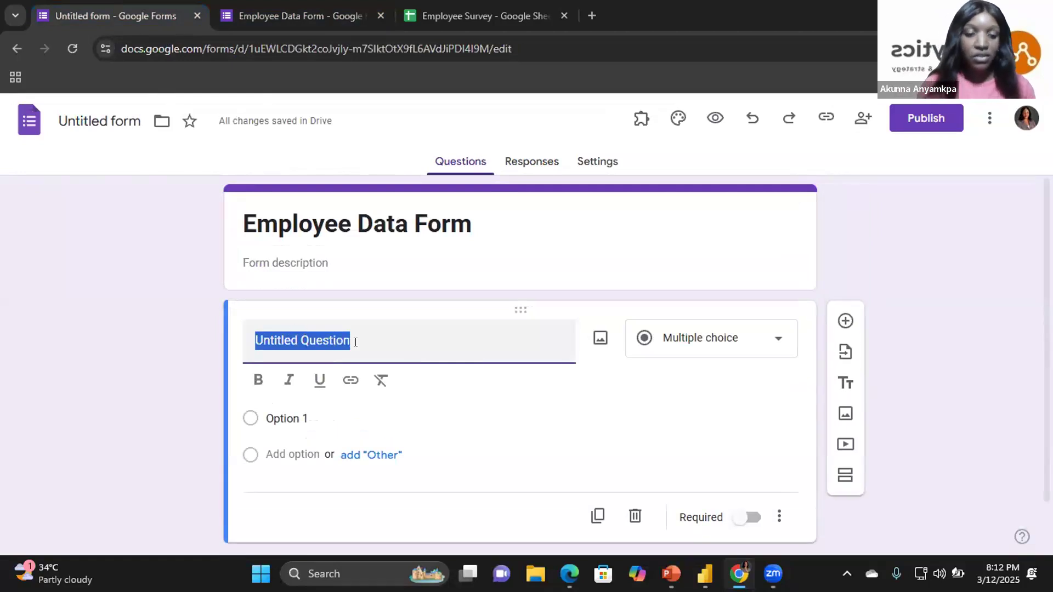
{"action": "type", "text": "Employee ID"}
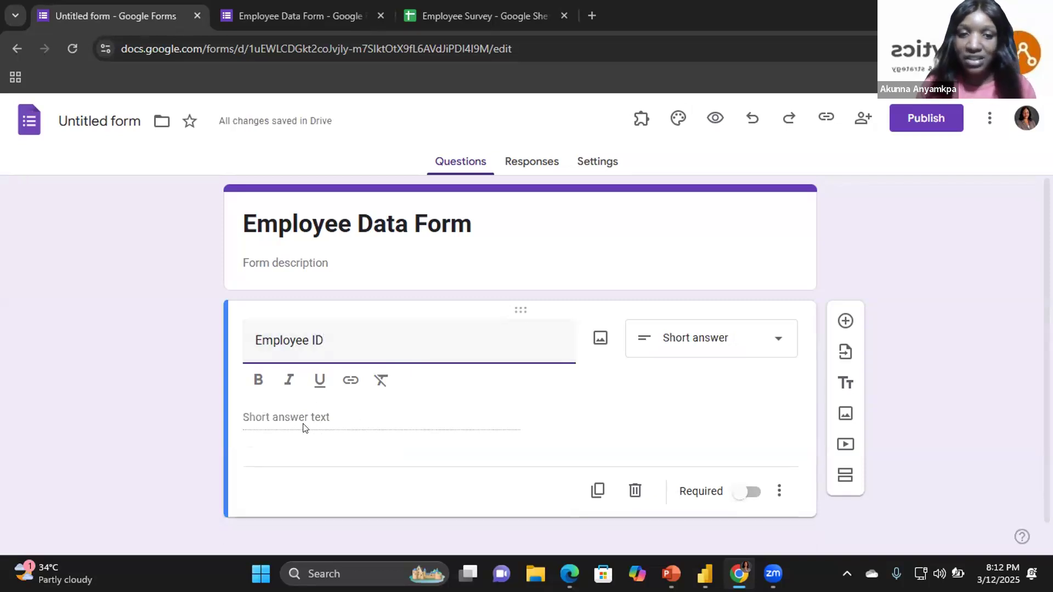
Set the Employee ID question's type to Short answer and make it required
{"action": "left_click", "coordinate": [749, 332]}
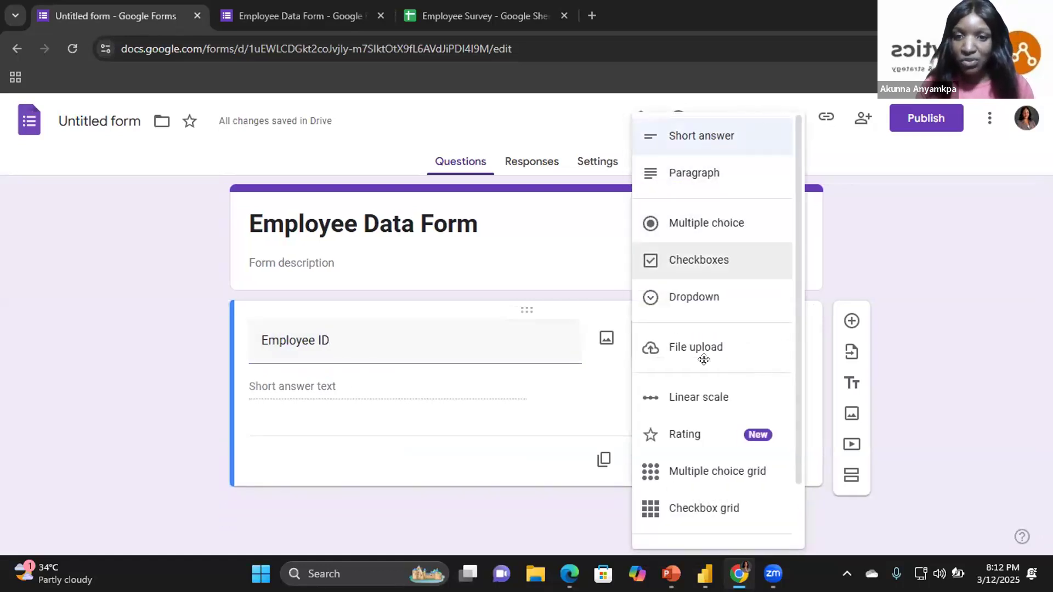
{"action": "left_click", "coordinate": [691, 122]}
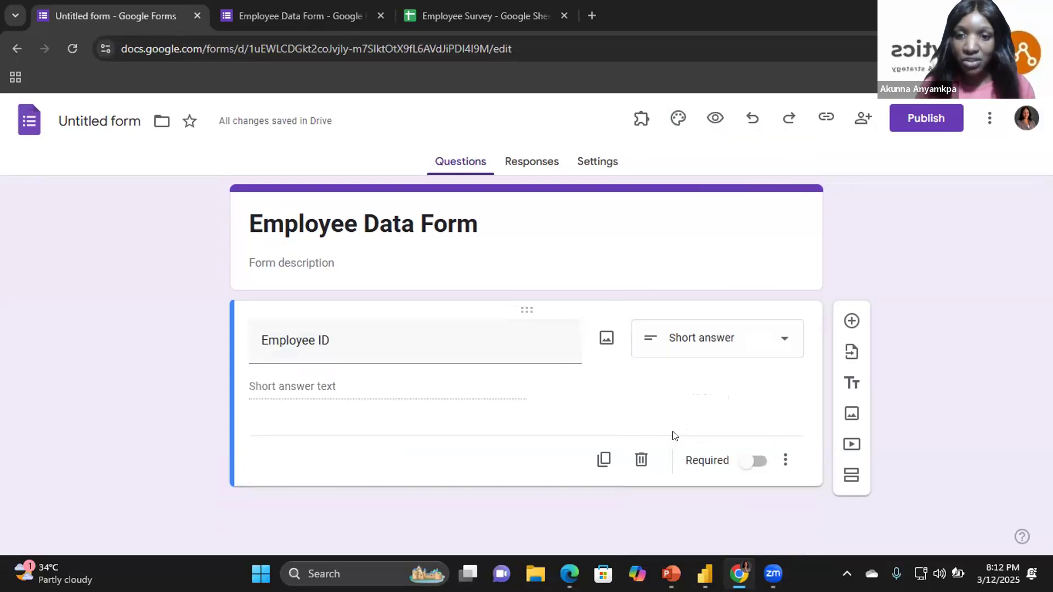
{"action": "left_click", "coordinate": [760, 462]}
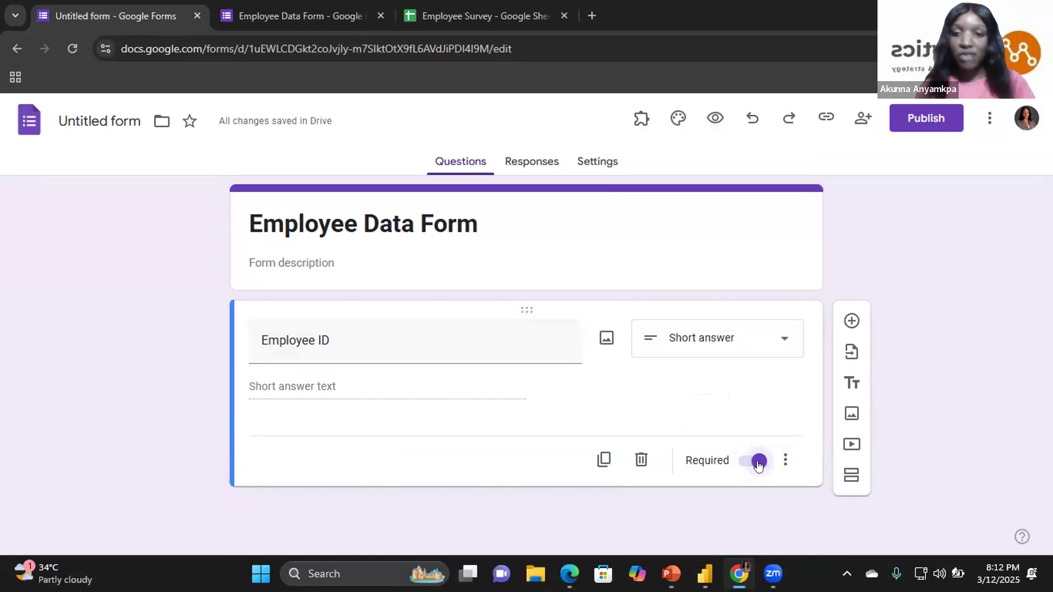
Add a second question below Employee ID and check the Department question and its options in the existing form
{"action": "left_click", "coordinate": [849, 321]}
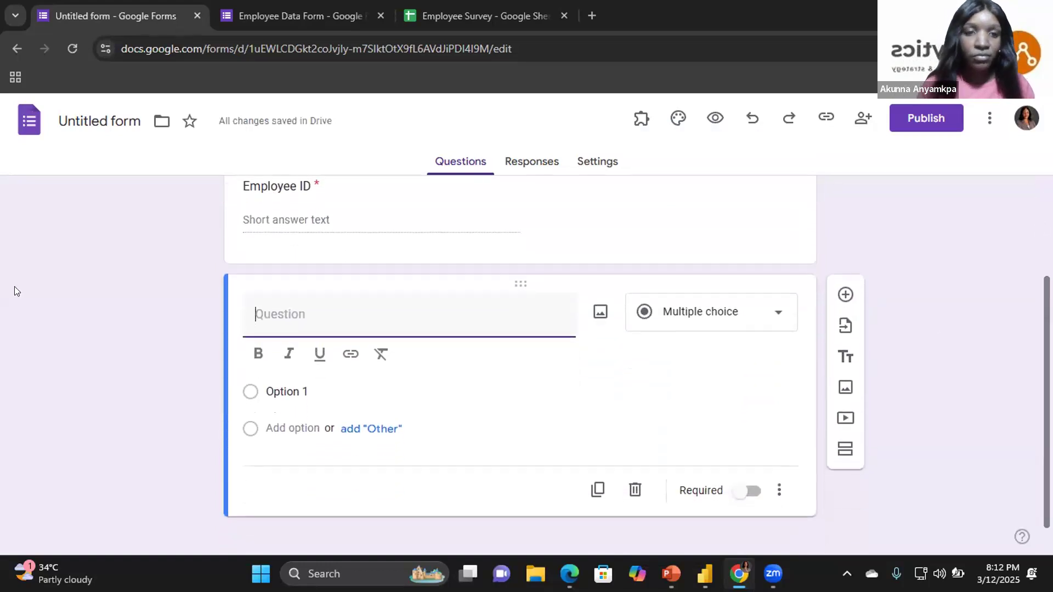
{"action": "left_click", "coordinate": [269, 15]}
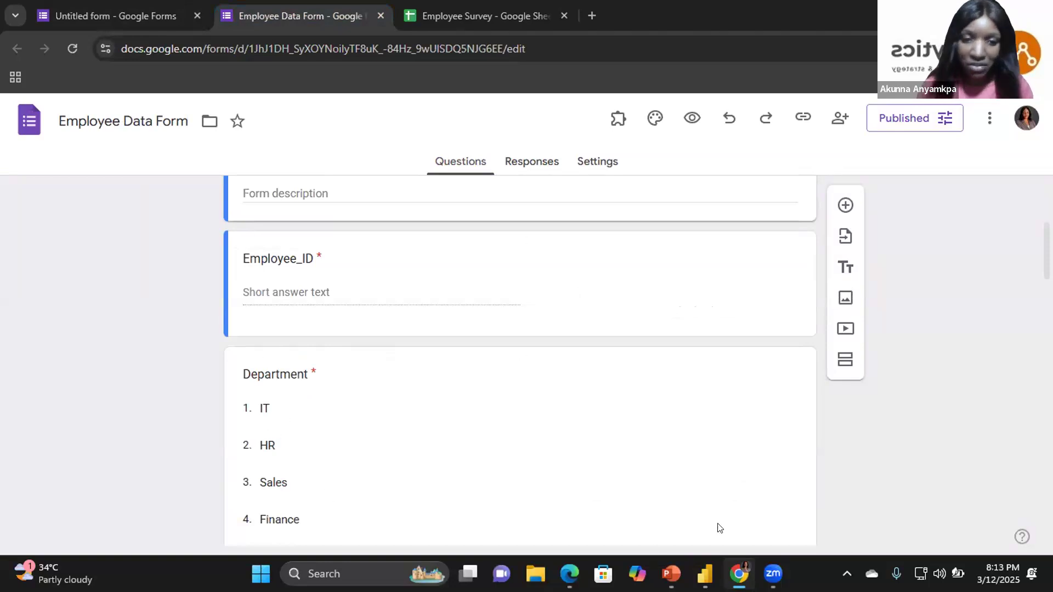
{"action": "scroll", "coordinate": [520, 362], "scroll_direction": "down", "scroll_amount": 2}
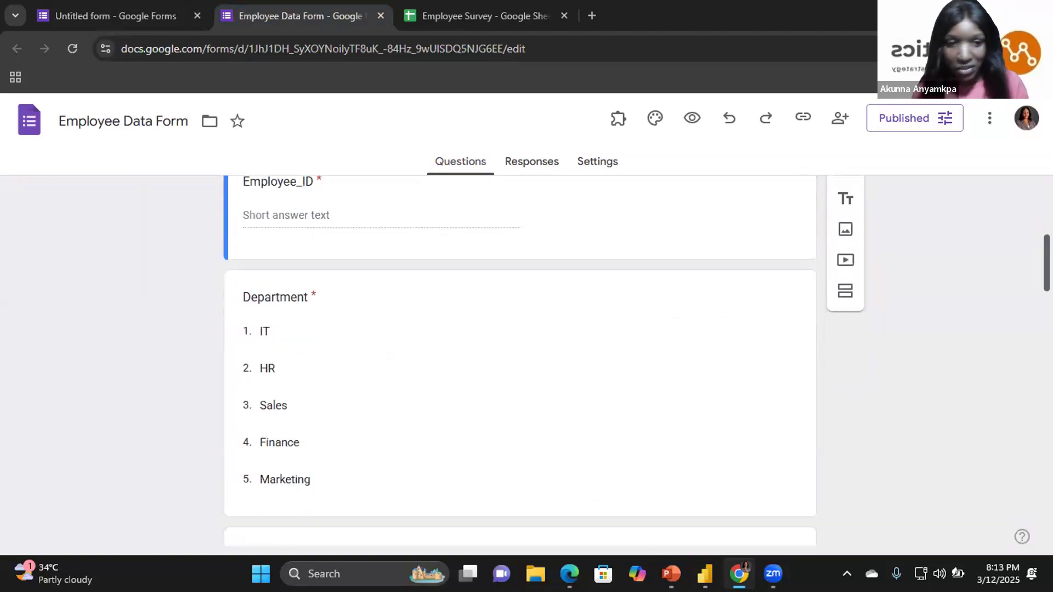
{"action": "left_click", "coordinate": [141, 12]}
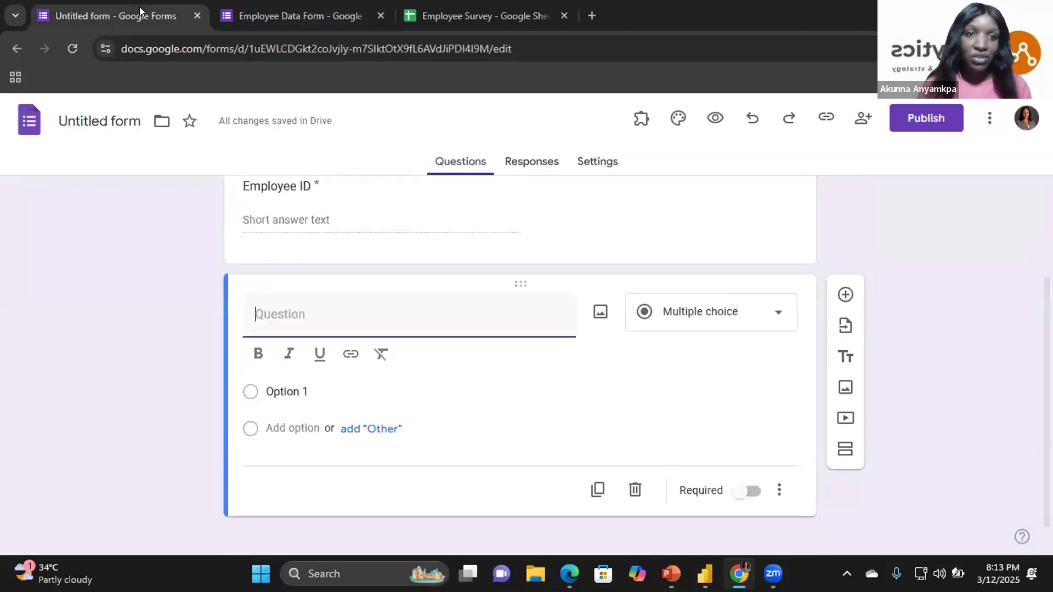
Title the second question "Department" and set its type to Dropdown
{"action": "type", "text": "d"}
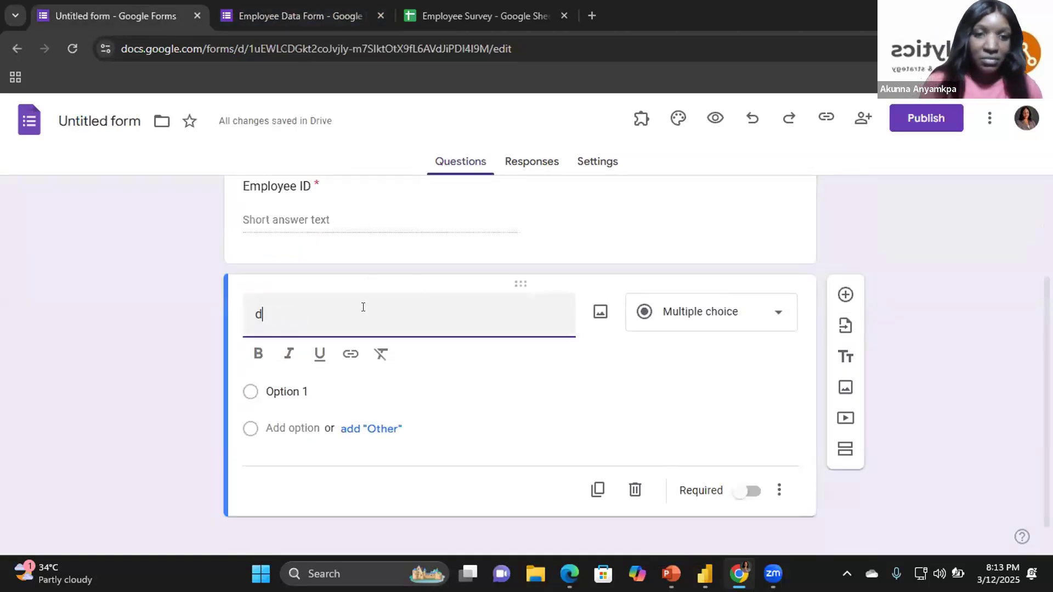
{"action": "key", "text": "BackSpace"}
{"action": "type", "text": "Department"}
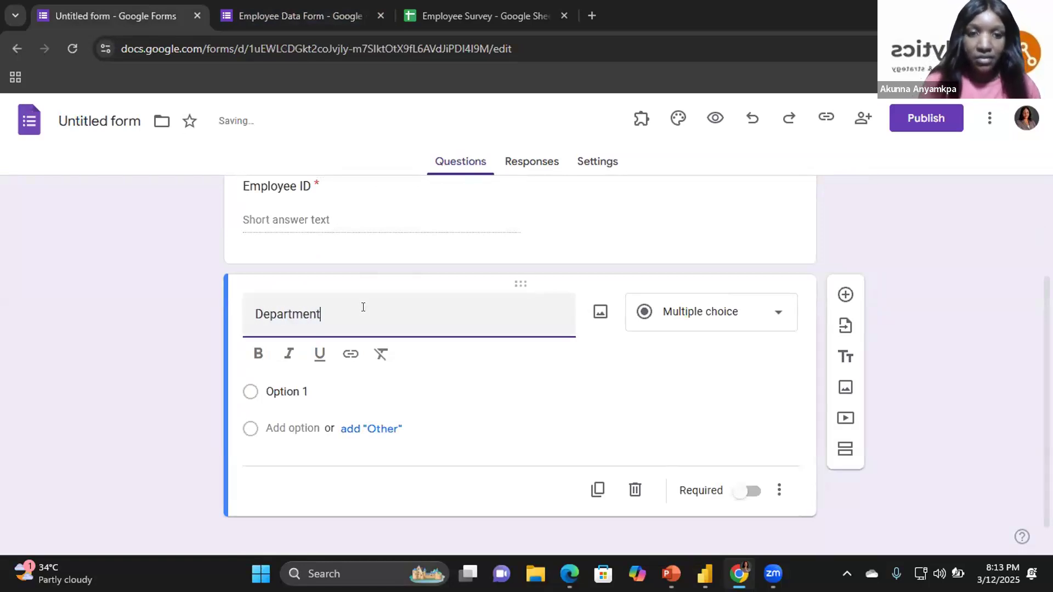
{"action": "left_click", "coordinate": [736, 311]}
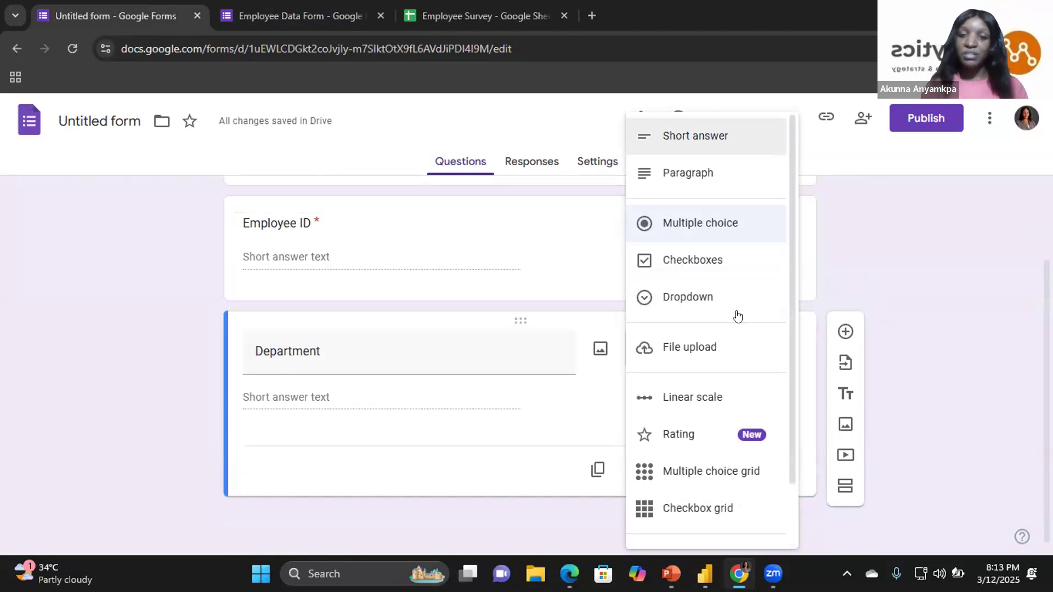
{"action": "left_click", "coordinate": [685, 301]}
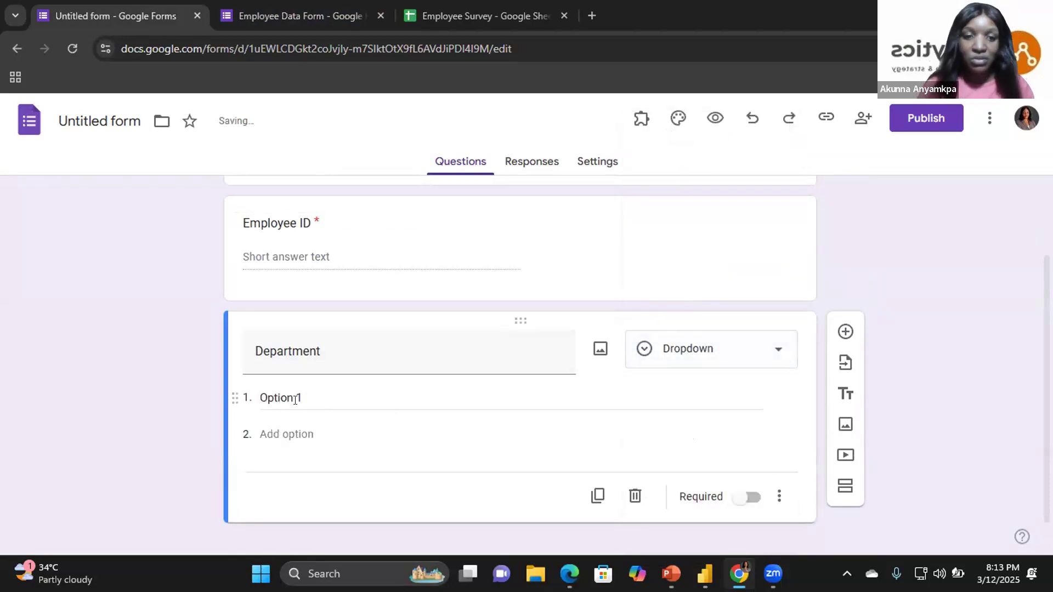
Enter IT and HR as the first two options of the Department question
{"action": "left_click", "coordinate": [295, 400]}
{"action": "type", "text": "IT"}
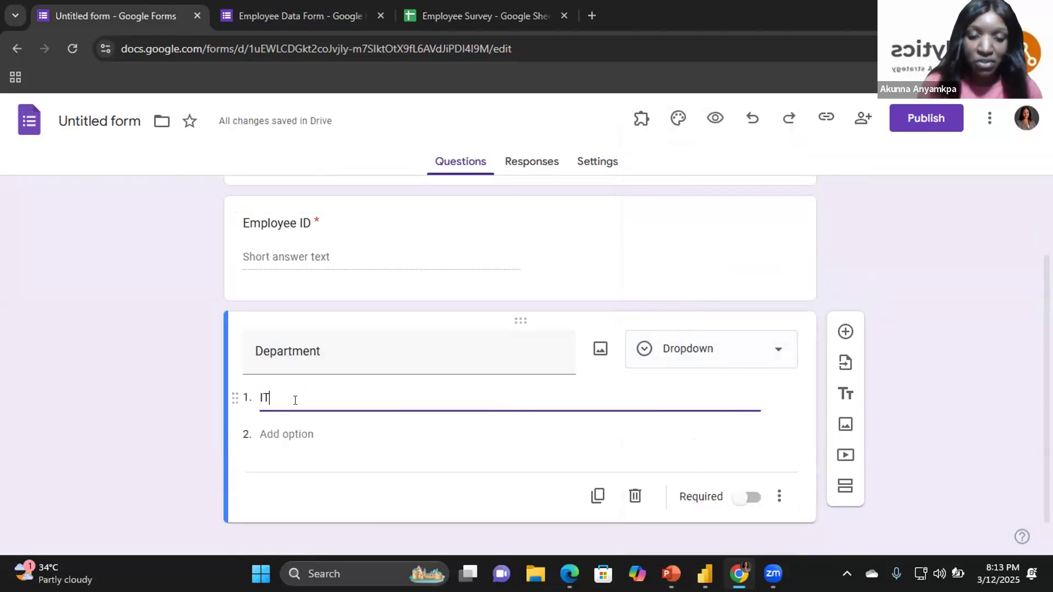
{"action": "left_click", "coordinate": [295, 434]}
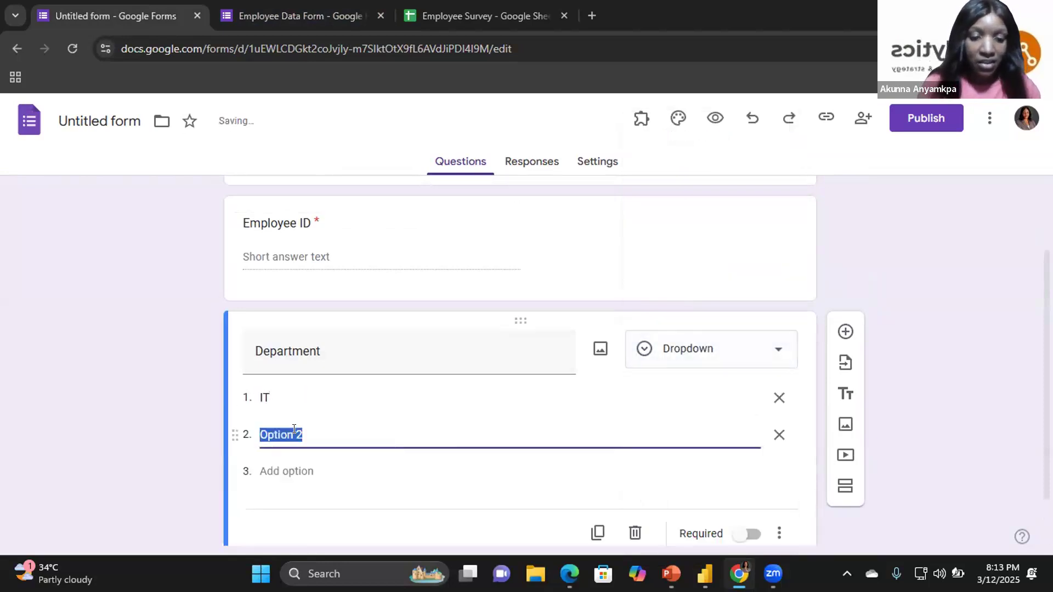
{"action": "type", "text": "HR"}
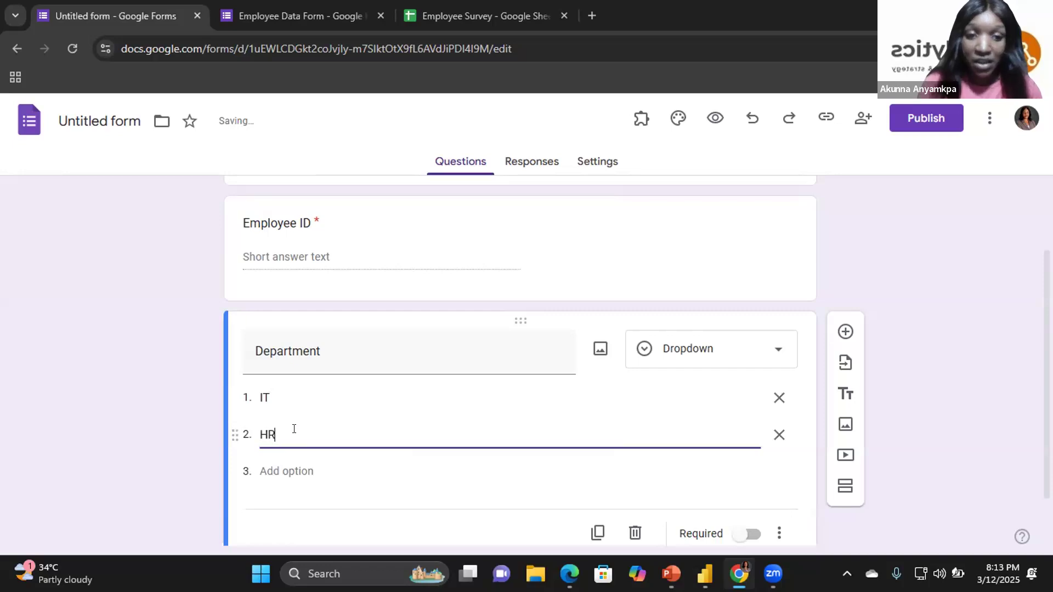
Consult the existing form's department list and add Sales, Finance and Marketing as Department options three to five
{"action": "left_click", "coordinate": [288, 469]}
{"action": "key", "text": "ctrl+Tab"}
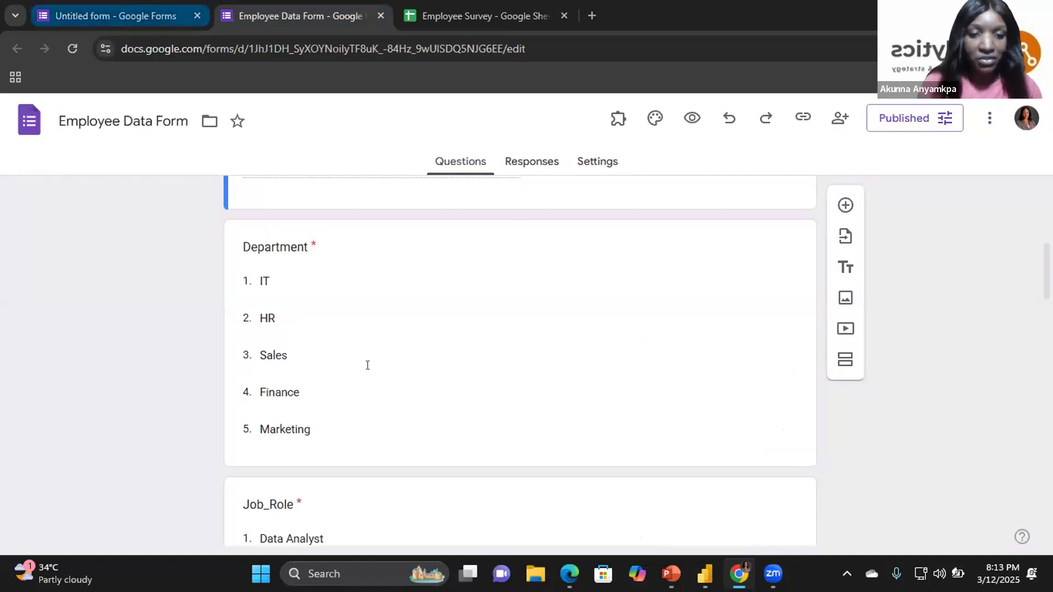
{"action": "key", "text": "ctrl+shift+Tab"}
{"action": "type", "text": "s"}
{"action": "key", "text": "BackSpace"}
{"action": "type", "text": "Sales"}
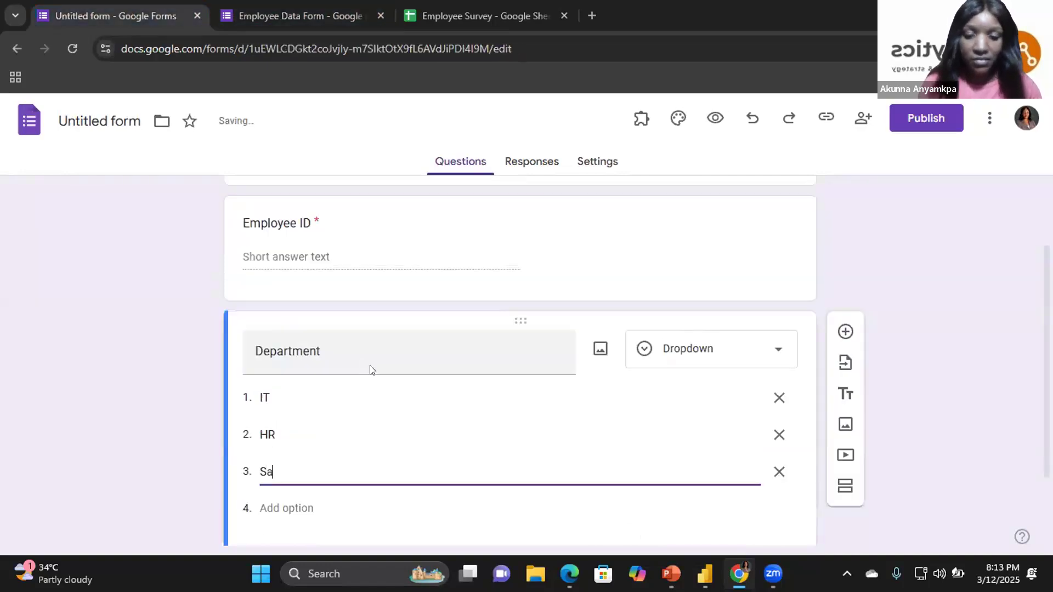
{"action": "left_click", "coordinate": [302, 512]}
{"action": "type", "text": "Finance"}
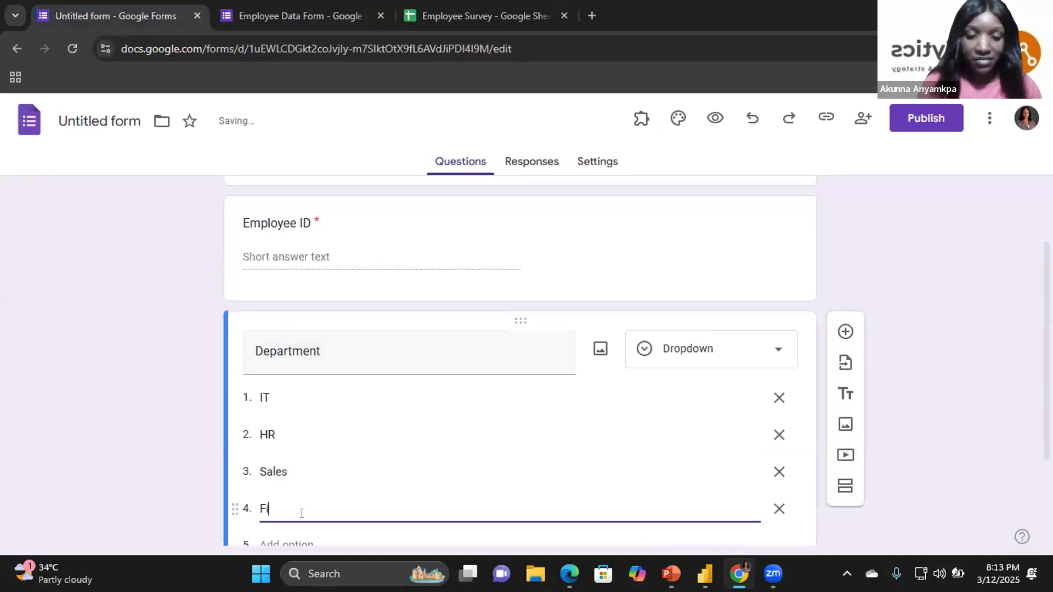
{"action": "left_click", "coordinate": [297, 541]}
{"action": "type", "text": "Mar"}
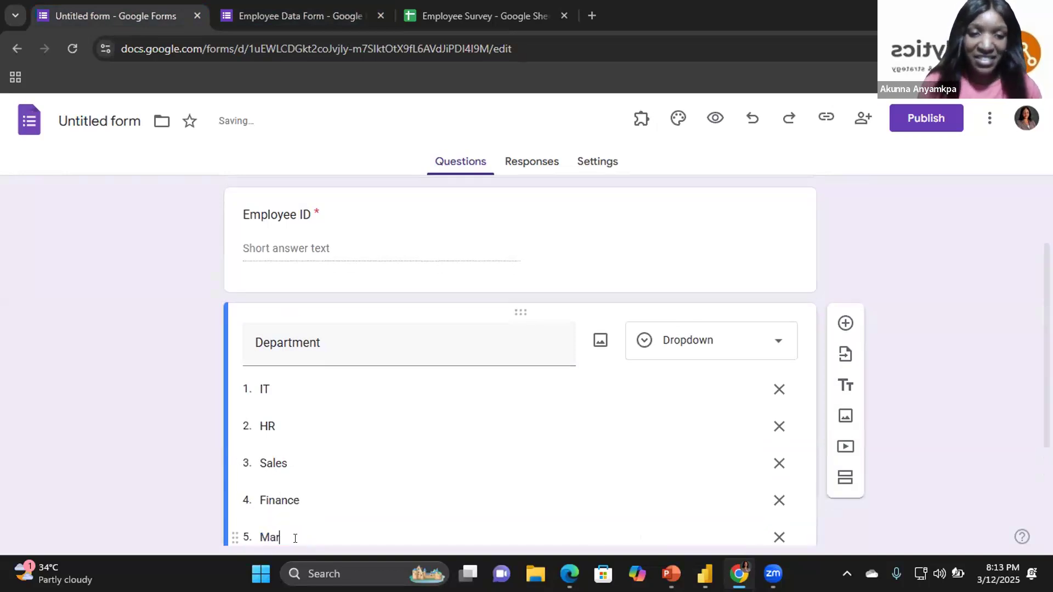
{"action": "type", "text": "keting"}
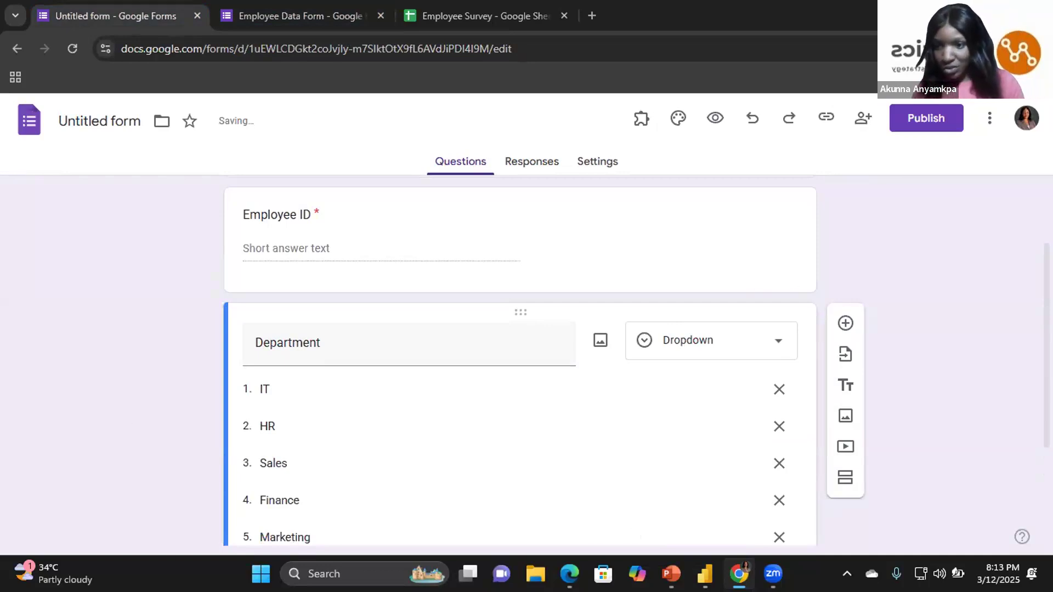
Make the Department question required and add a new question below it
{"action": "scroll", "coordinate": [520, 363], "scroll_direction": "down", "scroll_amount": 3}
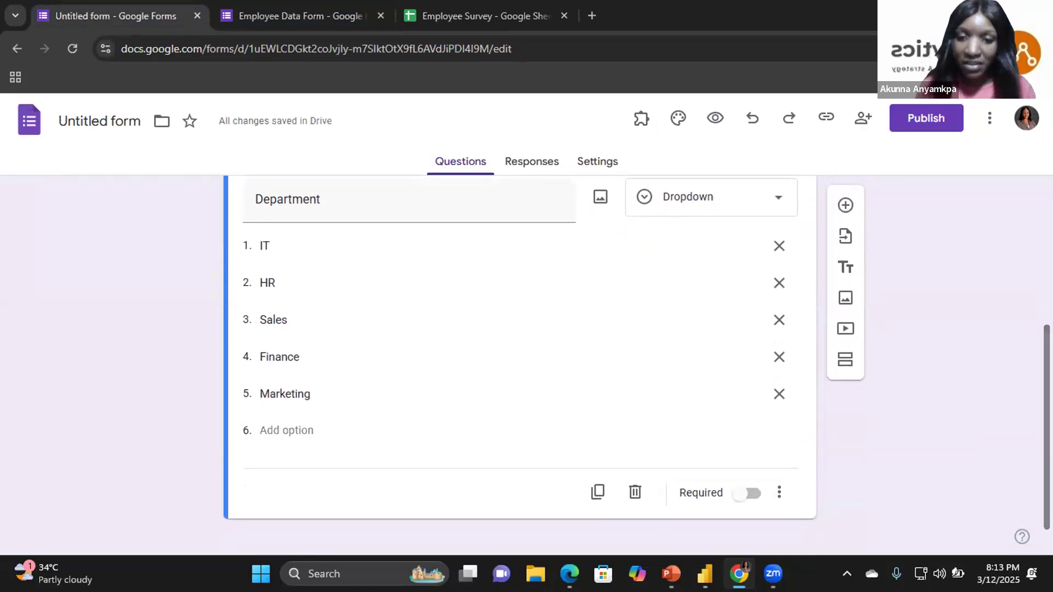
{"action": "left_click", "coordinate": [749, 496]}
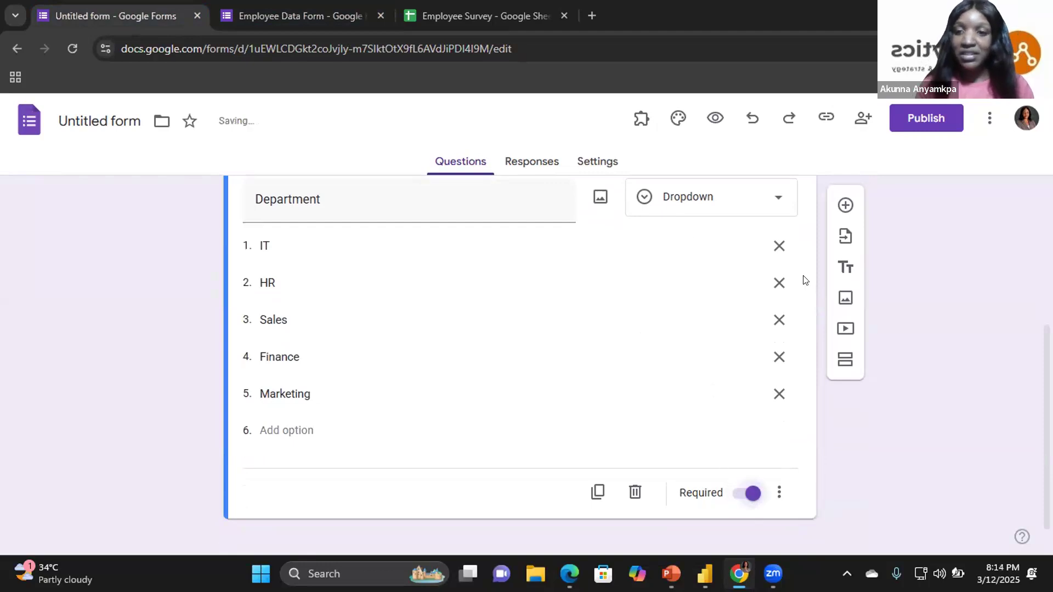
{"action": "scroll", "coordinate": [838, 242], "scroll_direction": "up", "scroll_amount": 1}
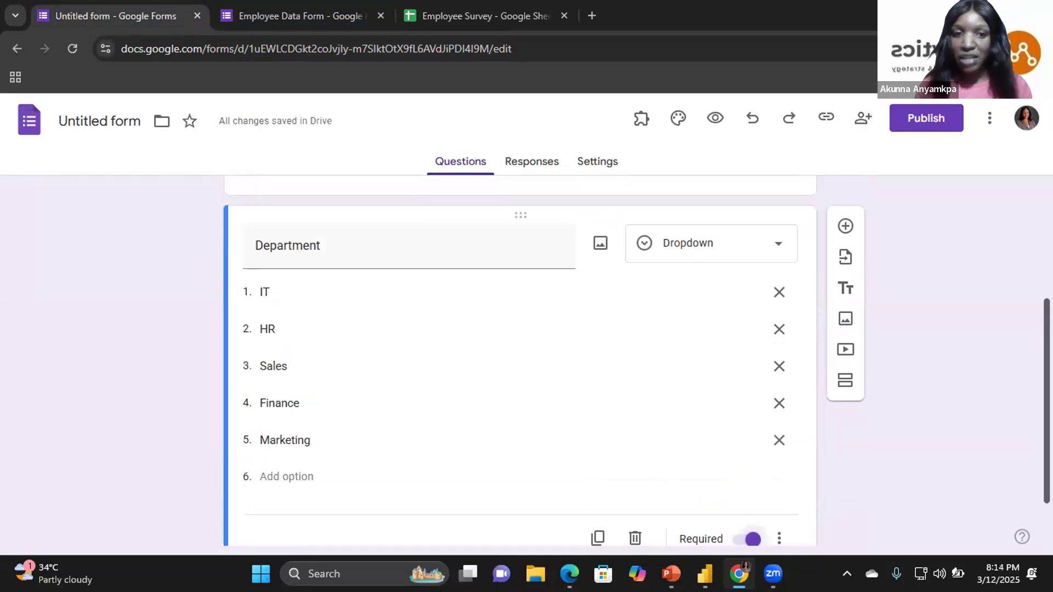
{"action": "left_click", "coordinate": [838, 241]}
Consult the existing form's Job_Role question, title the new question "Job Role" and set its type to Dropdown
{"action": "key", "text": "ctrl+Tab"}
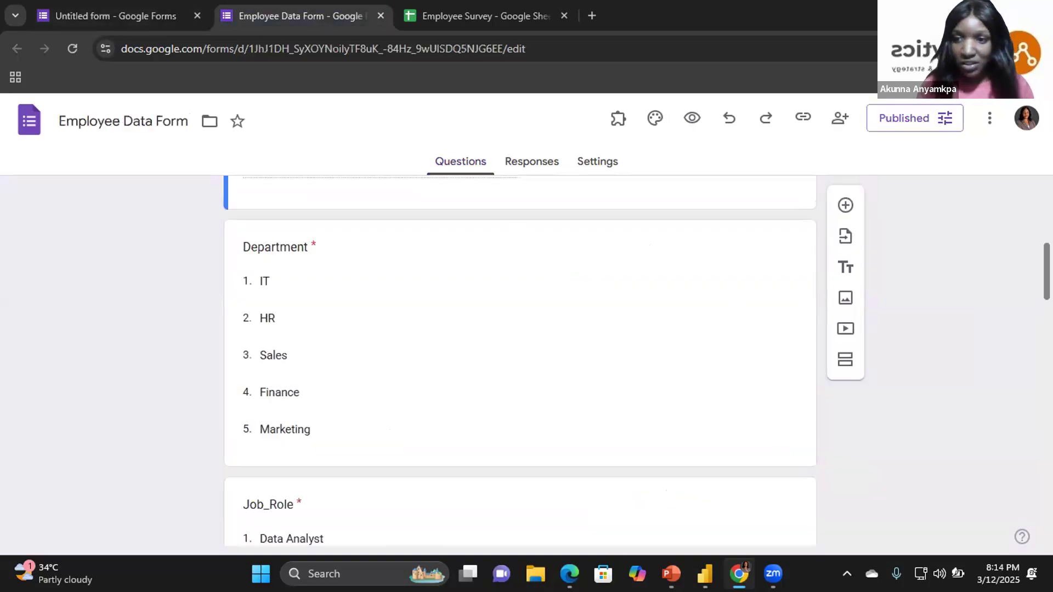
{"action": "scroll", "coordinate": [520, 362], "scroll_direction": "down", "scroll_amount": 5}
{"action": "scroll", "coordinate": [520, 362], "scroll_direction": "down", "scroll_amount": 1}
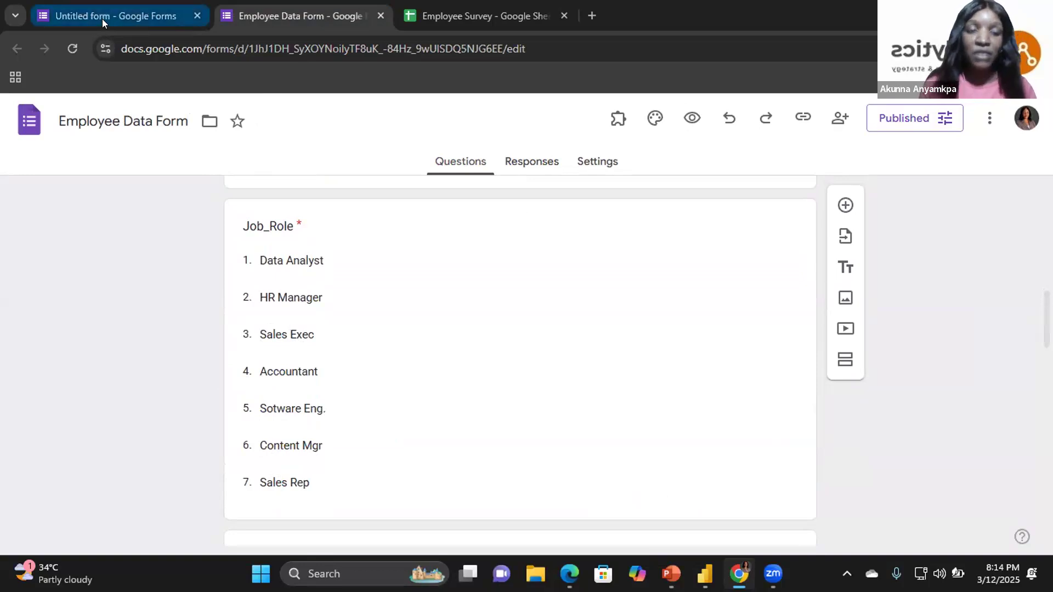
{"action": "left_click", "coordinate": [118, 12]}
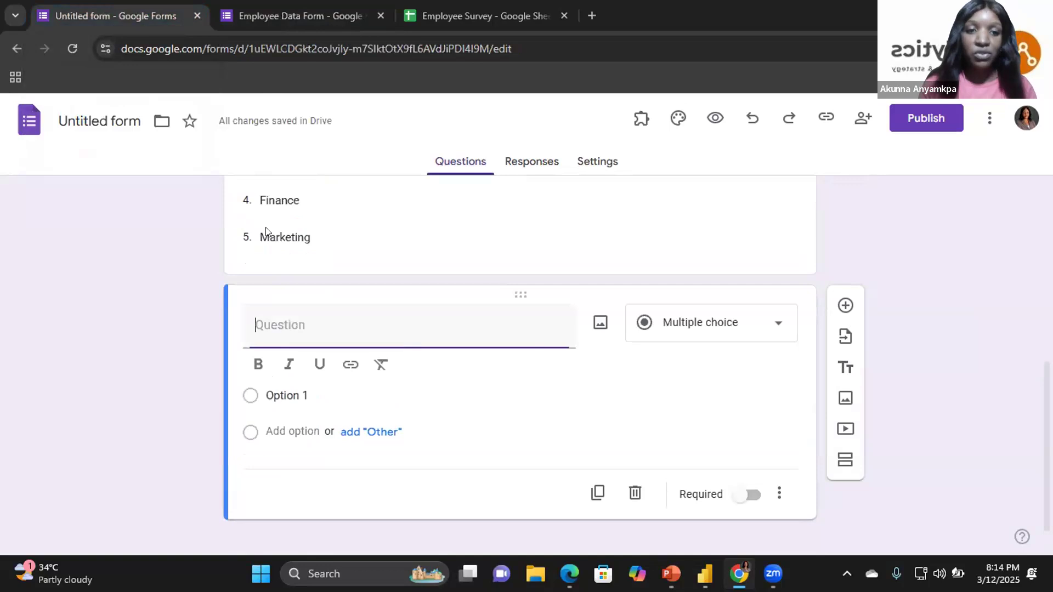
{"action": "type", "text": "Job Role"}
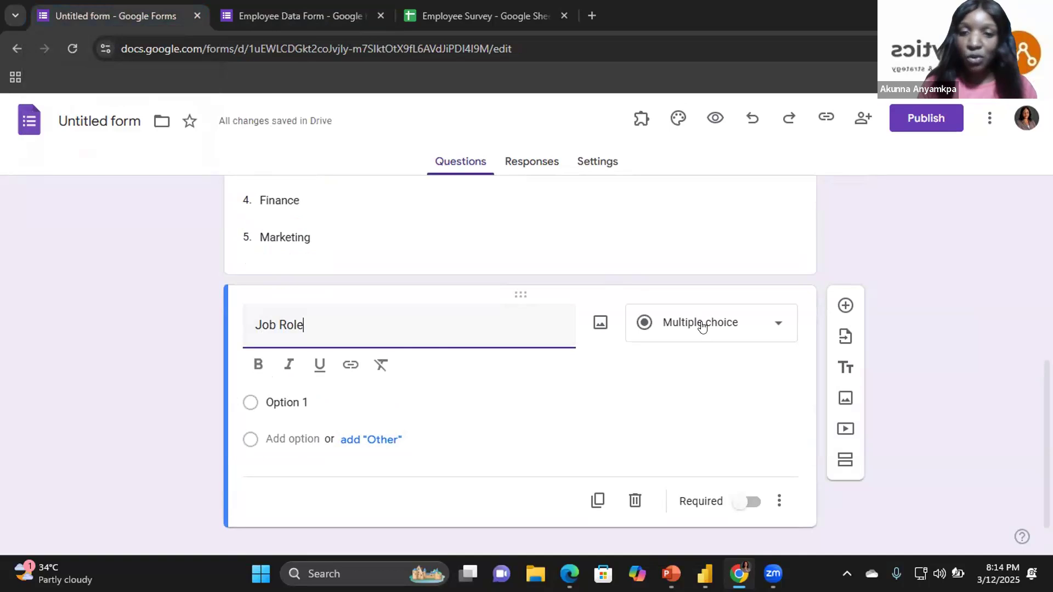
{"action": "left_click", "coordinate": [697, 327]}
{"action": "left_click", "coordinate": [689, 302]}
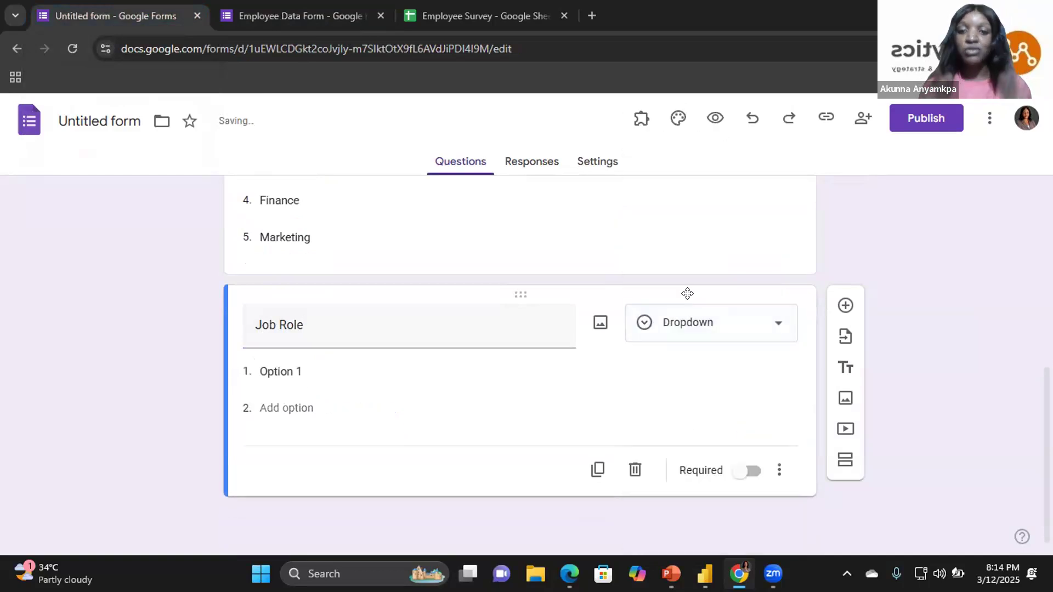
Enter Data Analyst, HR Manager and Content Manager as the first three options of the Job Role question
{"action": "left_click", "coordinate": [284, 371]}
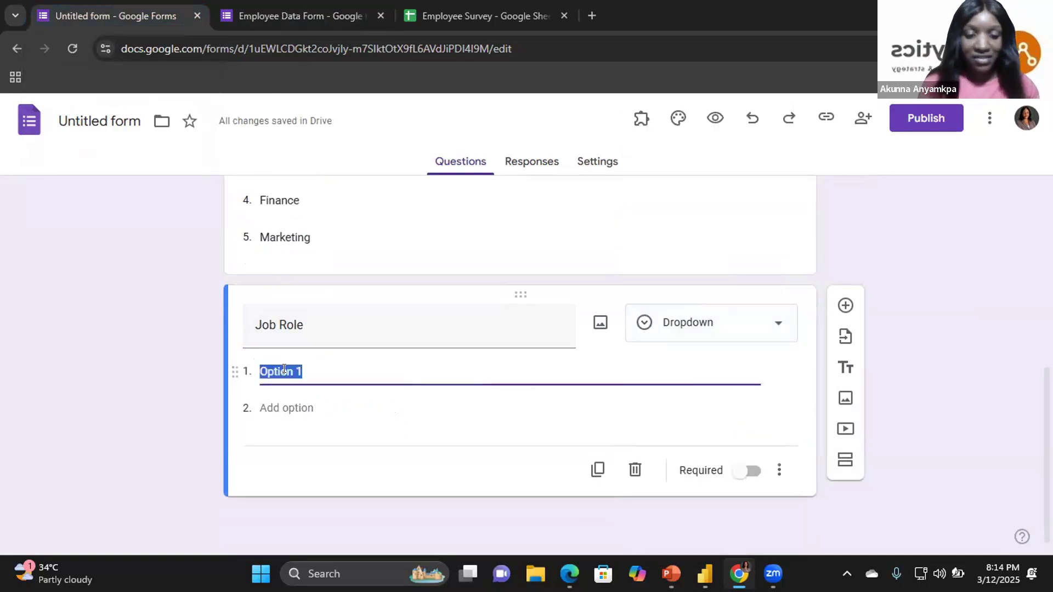
{"action": "type", "text": "Data Analyst"}
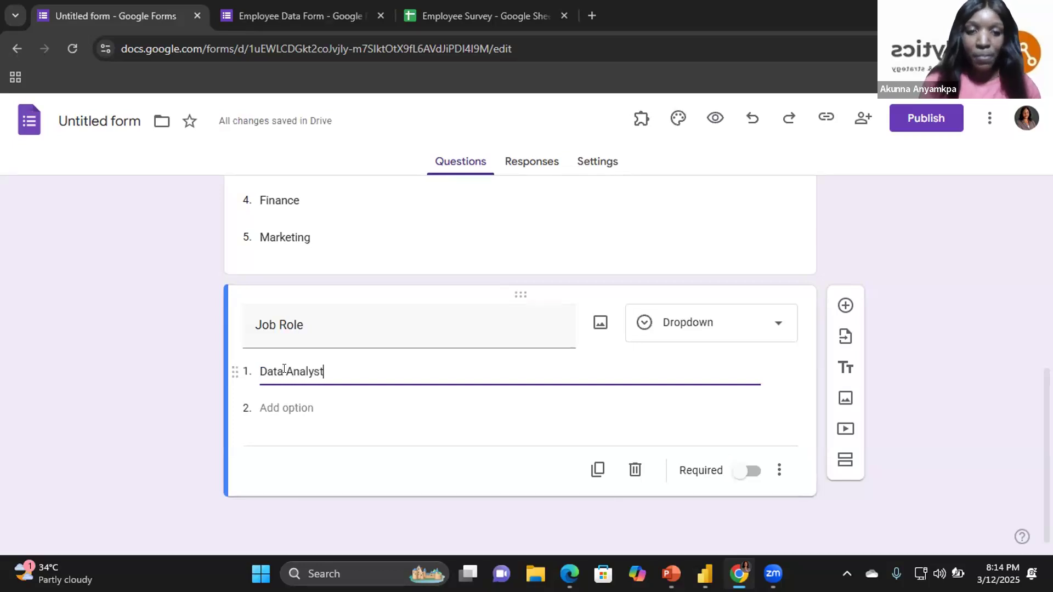
{"action": "left_click", "coordinate": [280, 406]}
{"action": "type", "text": "HR Manager"}
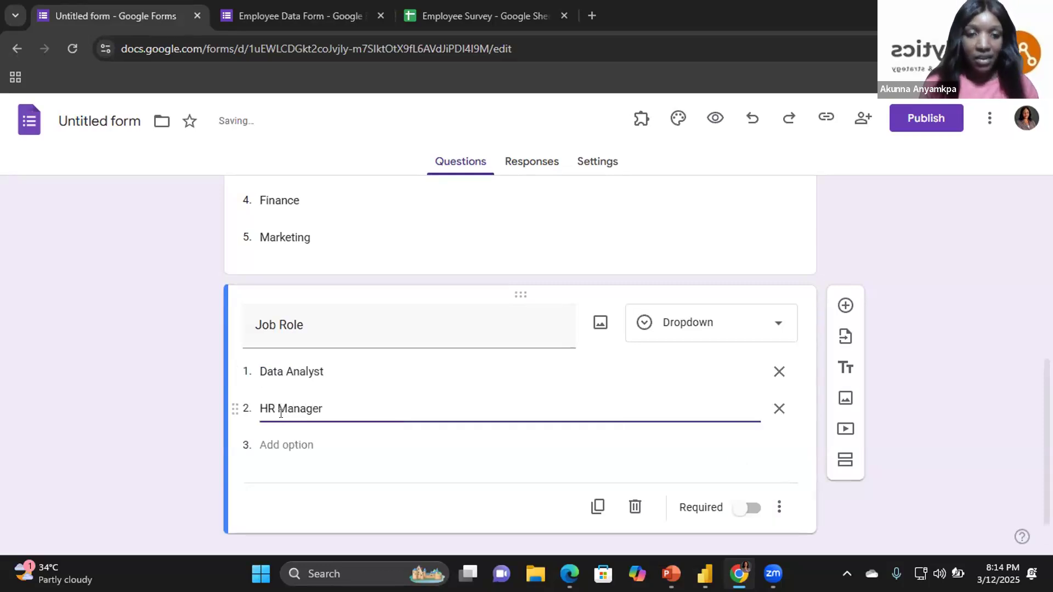
{"action": "left_click", "coordinate": [279, 442]}
{"action": "type", "text": "O"}
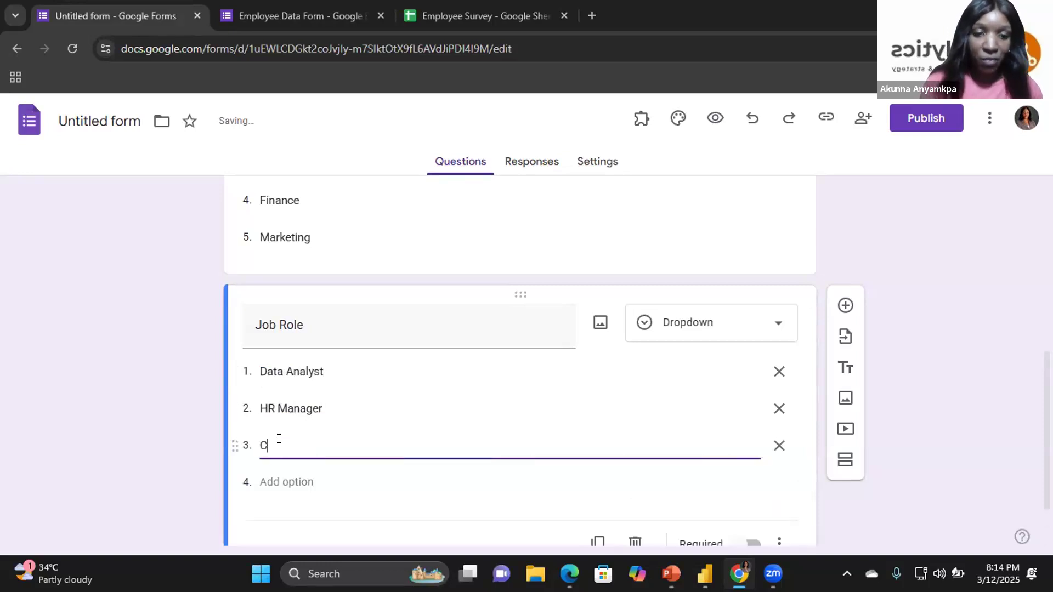
{"action": "type", "text": "ontent "}
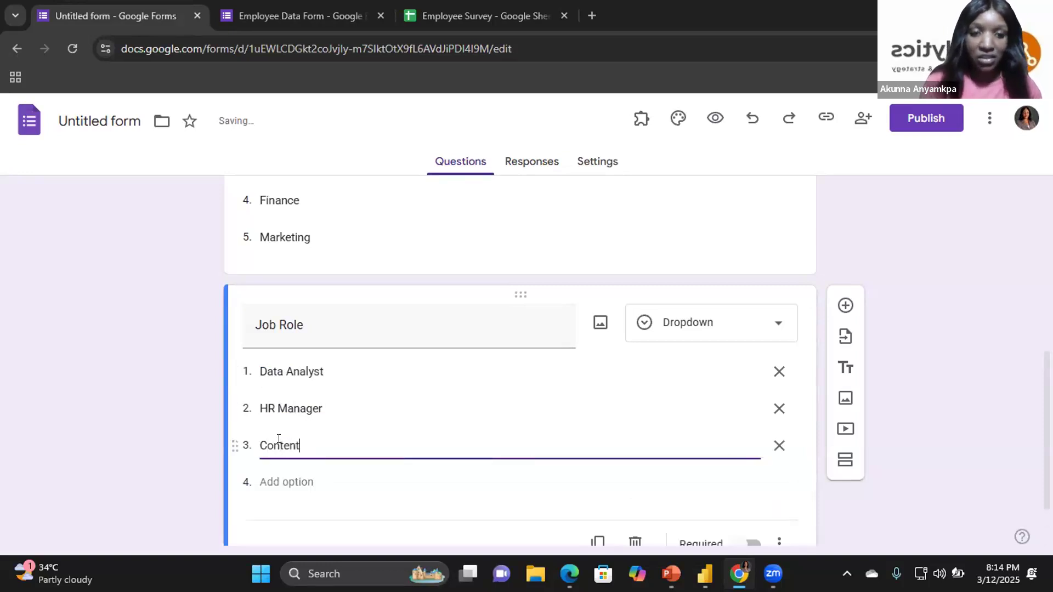
{"action": "type", "text": "Manager"}
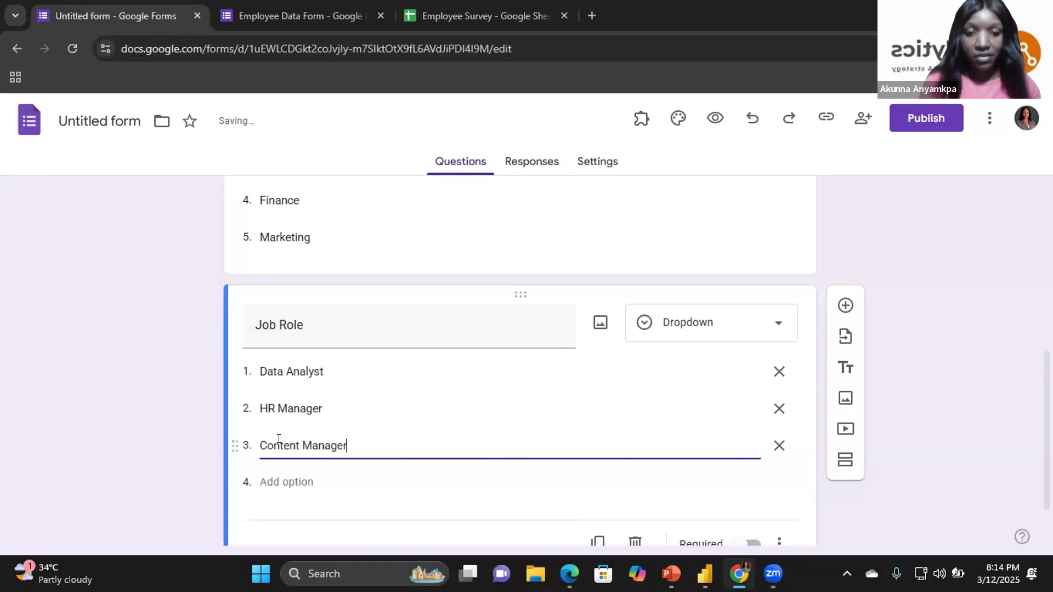
Add Sales Rep from the existing form as the fourth Job Role option and make the question required
{"action": "left_click", "coordinate": [280, 476]}
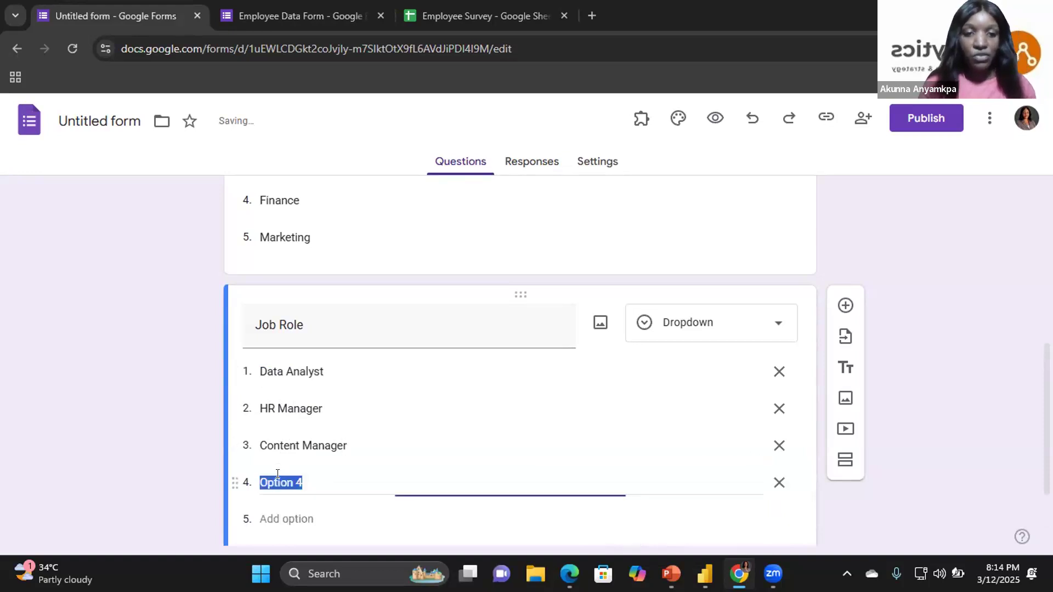
{"action": "key", "text": "ctrl+Tab"}
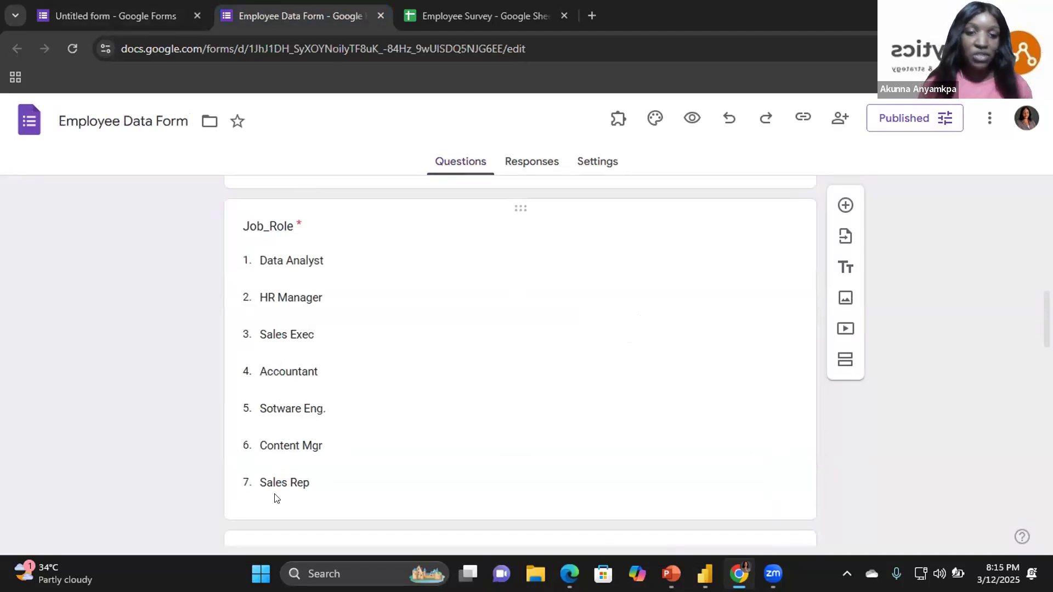
{"action": "left_click", "coordinate": [147, 8]}
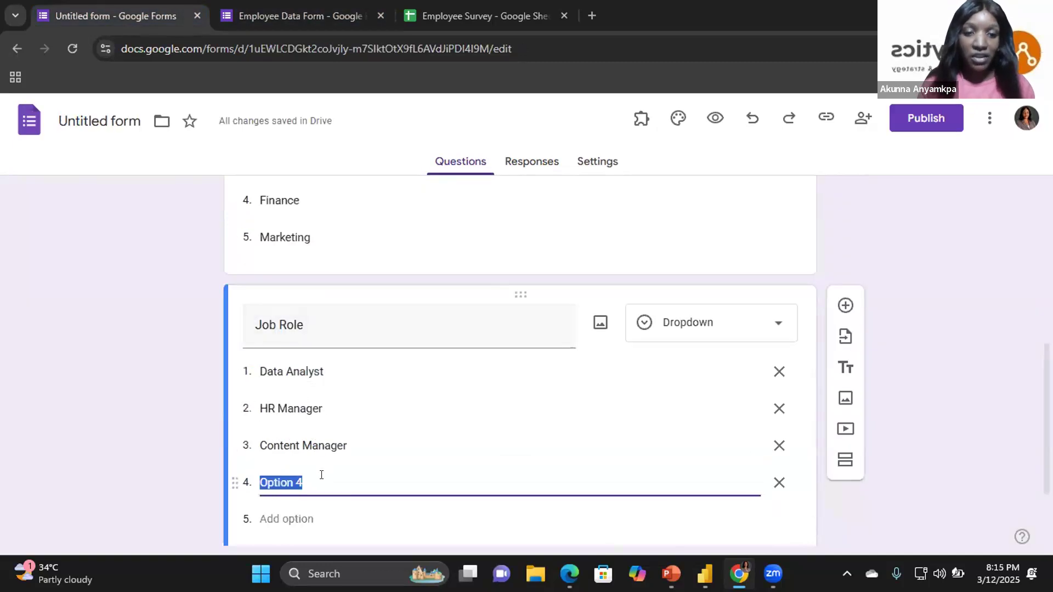
{"action": "type", "text": "Sales Rep"}
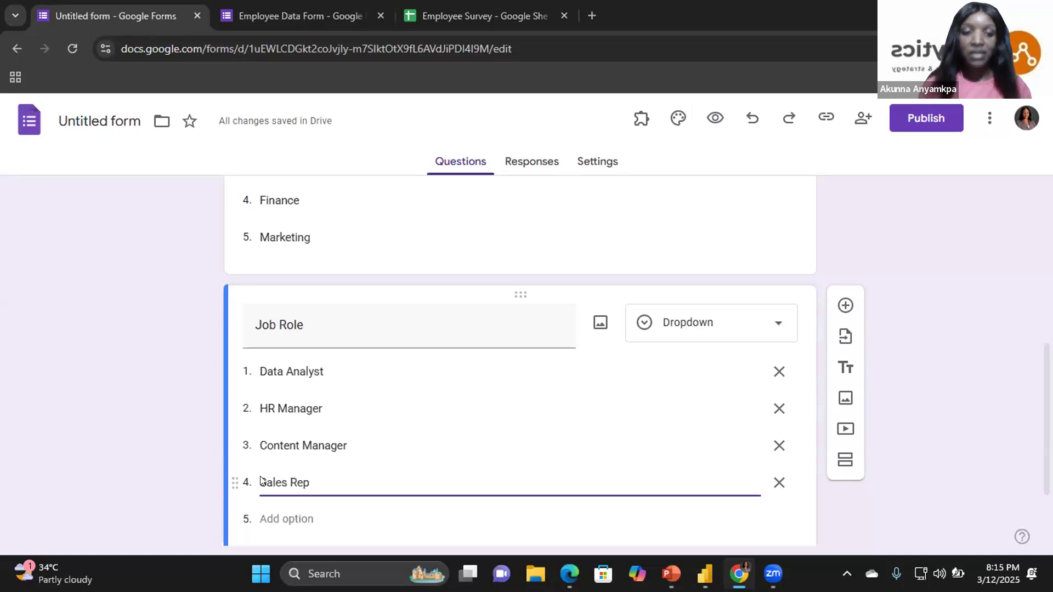
{"action": "left_click", "coordinate": [162, 421]}
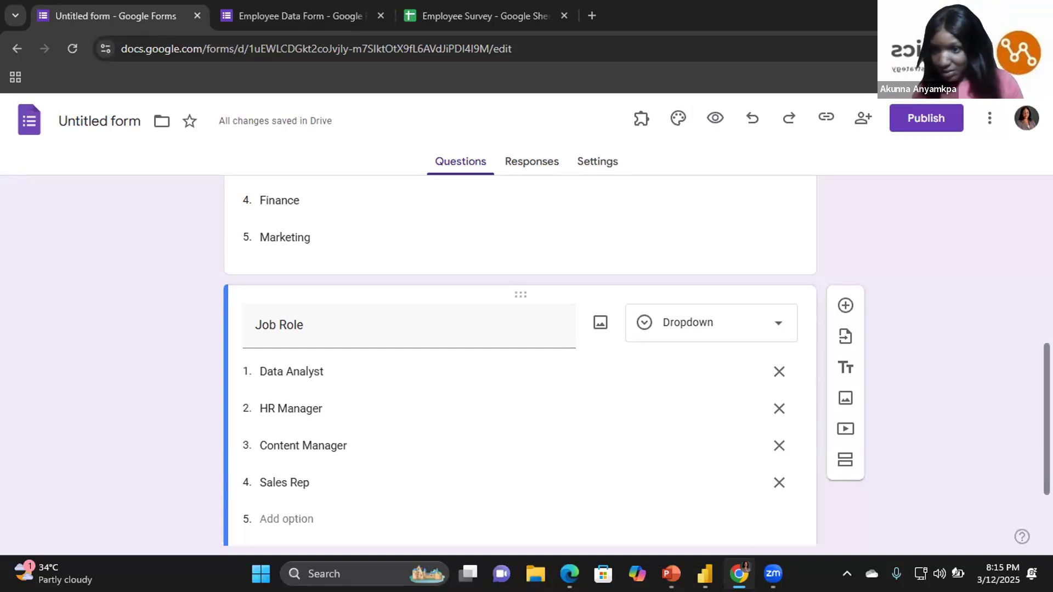
{"action": "scroll", "coordinate": [637, 359], "scroll_direction": "down", "scroll_amount": 2}
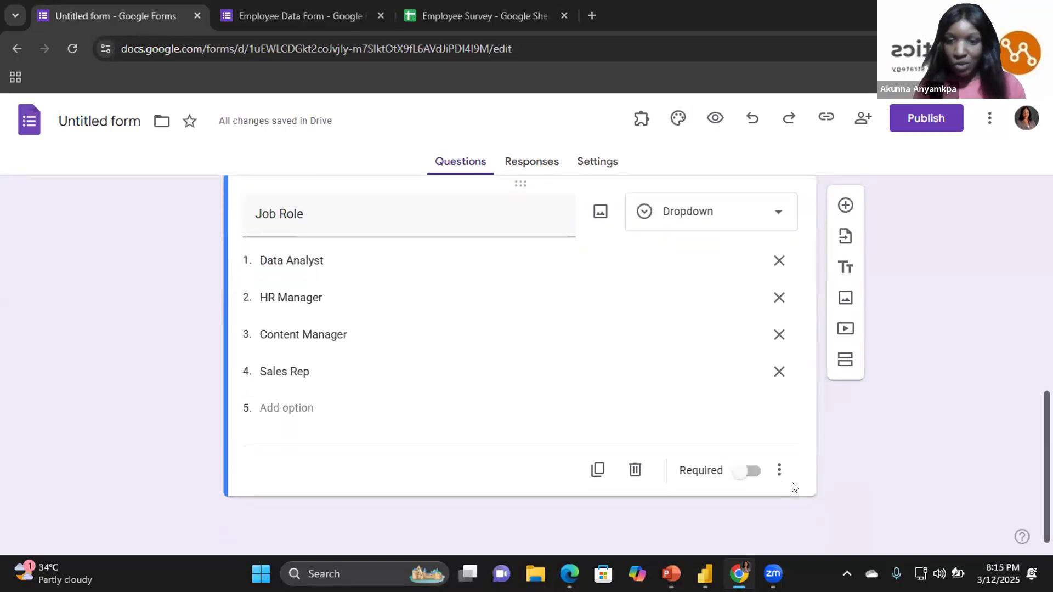
{"action": "left_click", "coordinate": [751, 471]}
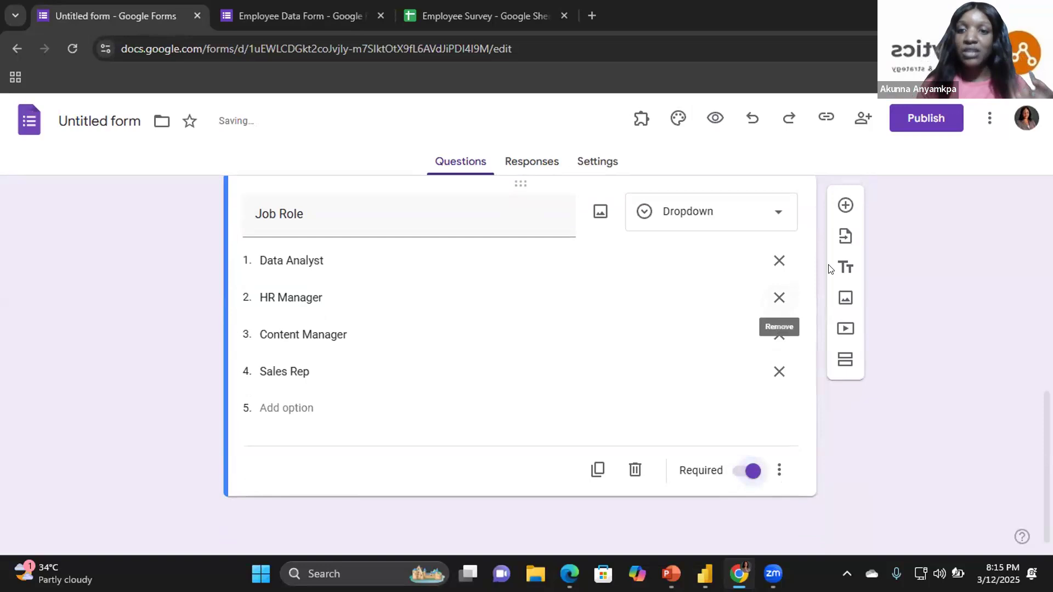
Add a new question below Job Role and consult the existing form's Experience question
{"action": "left_click", "coordinate": [845, 205]}
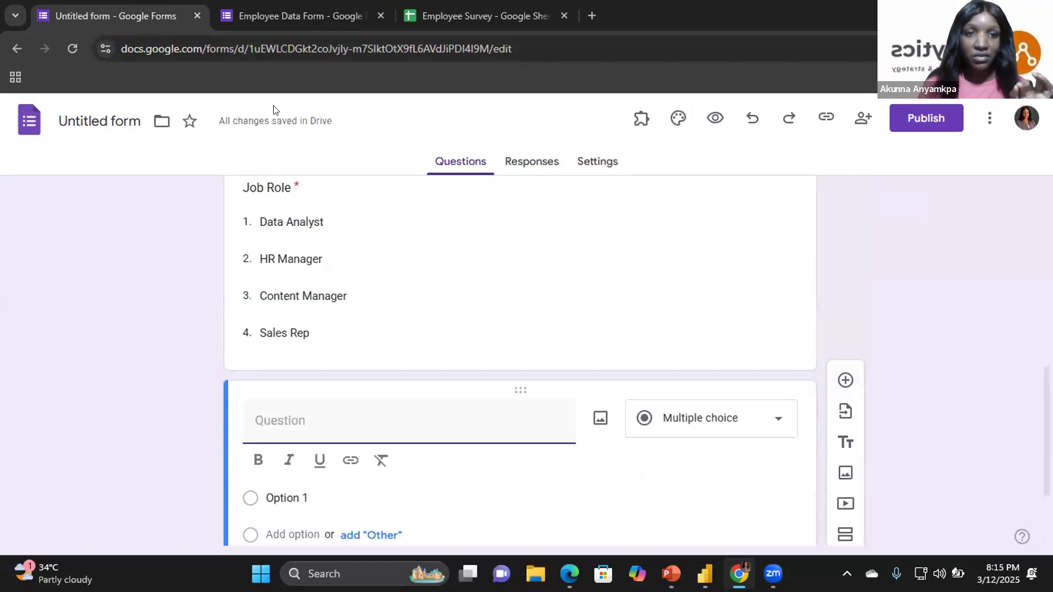
{"action": "key", "text": "ctrl+Tab"}
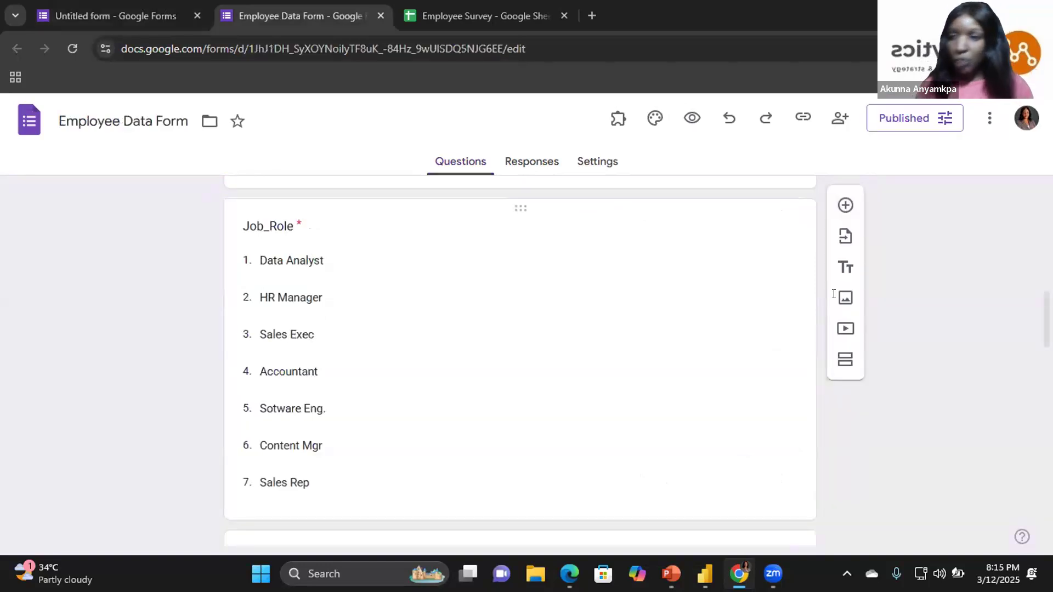
{"action": "scroll", "coordinate": [520, 361], "scroll_direction": "down", "scroll_amount": 6}
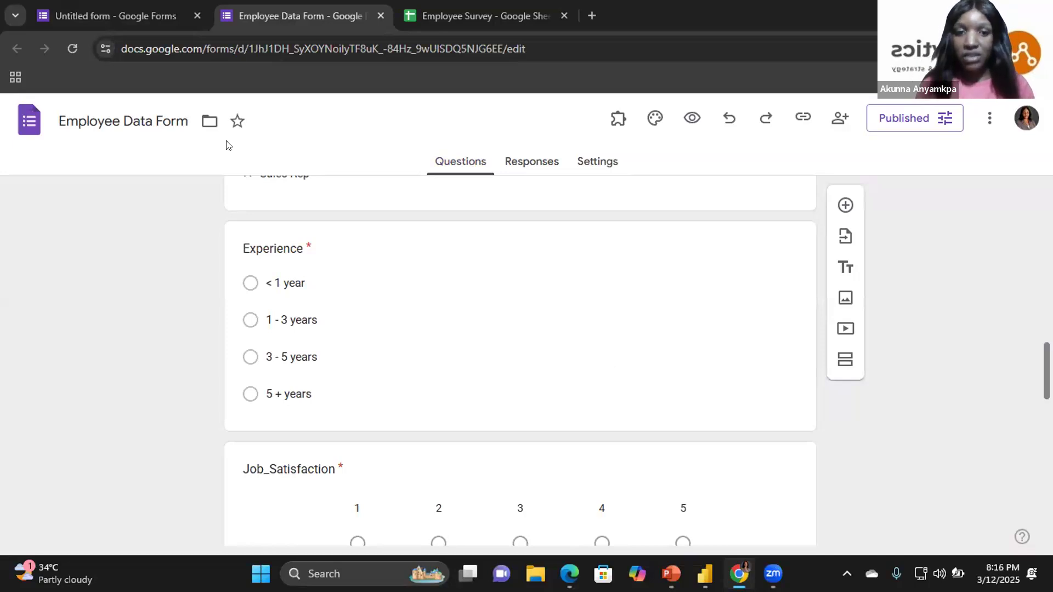
{"action": "left_click", "coordinate": [130, 16]}
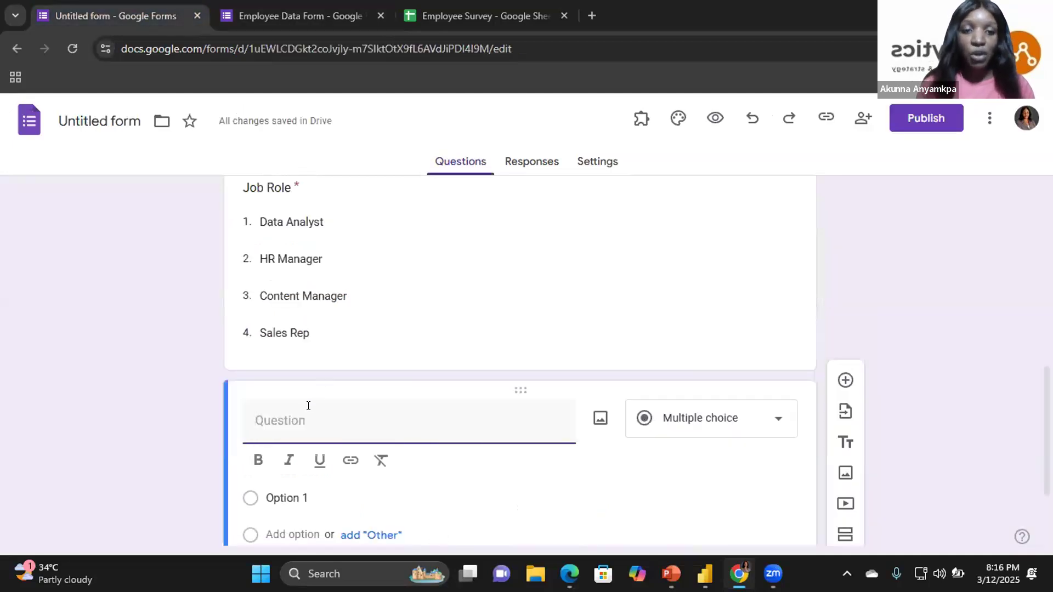
Title the new question "Experience", correcting its spelling
{"action": "type", "text": "Ex"}
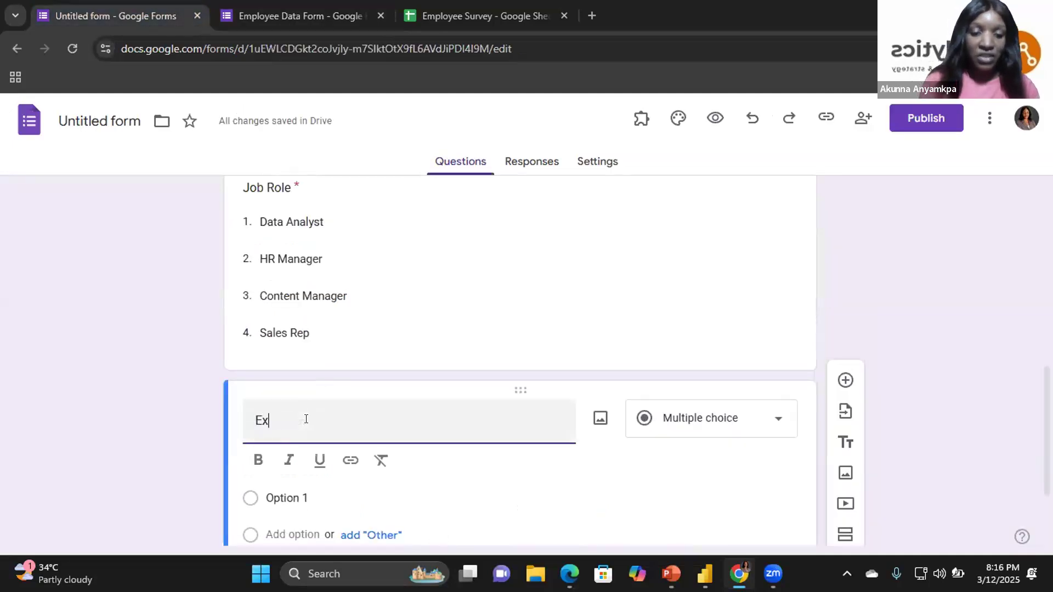
{"action": "type", "text": "pereience"}
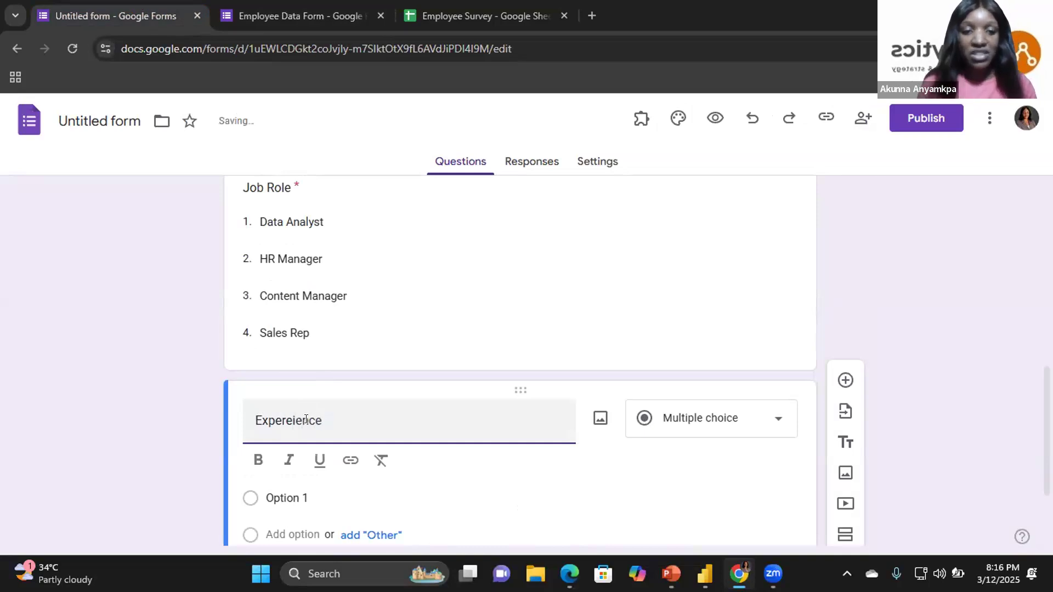
{"action": "left_click", "coordinate": [149, 409]}
{"action": "double_click", "coordinate": [291, 420]}
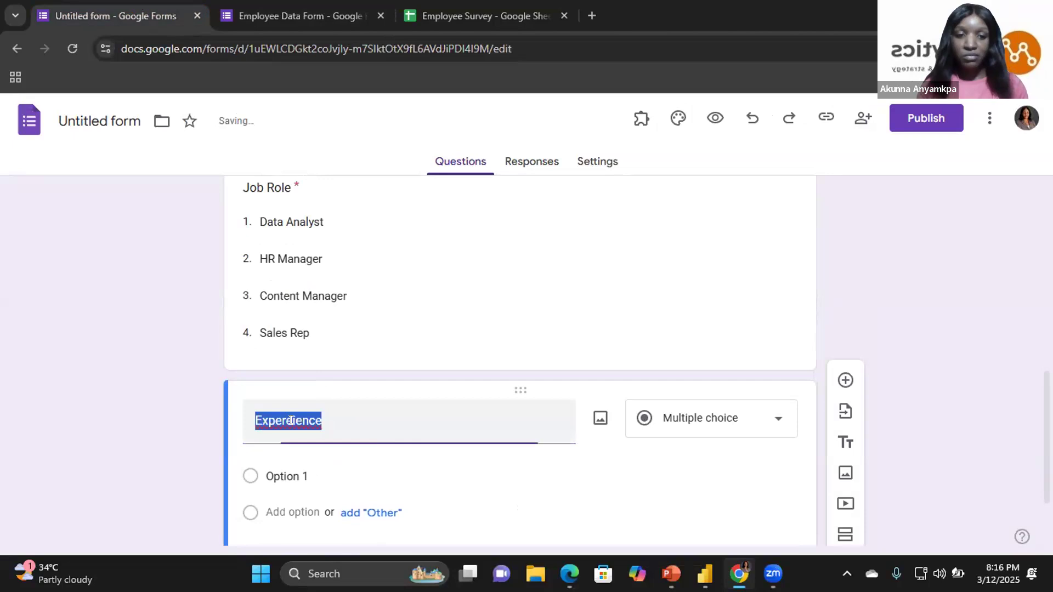
{"action": "right_click", "coordinate": [289, 422]}
{"action": "left_click", "coordinate": [329, 104]}
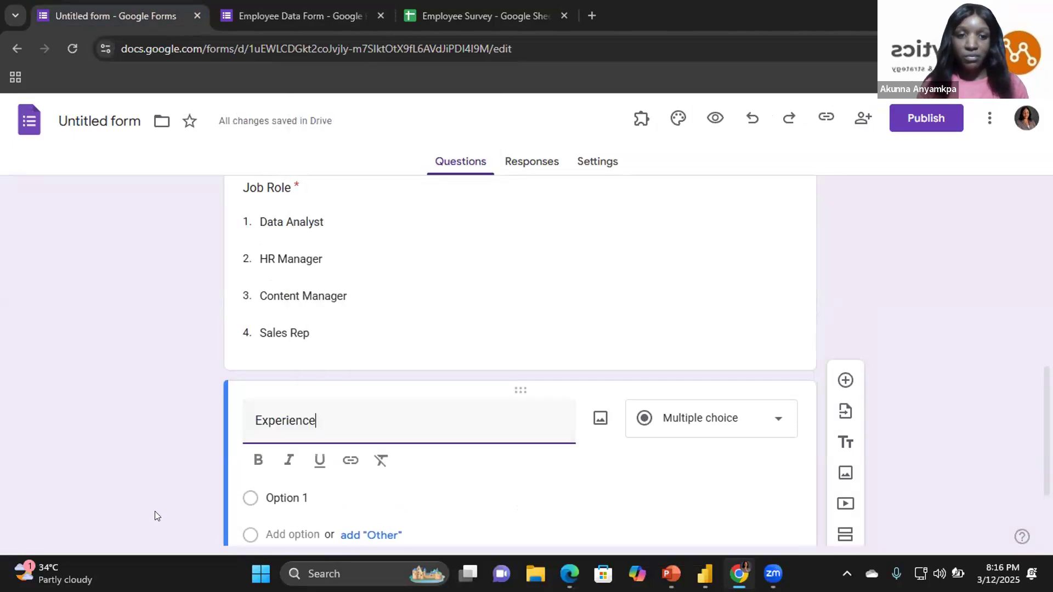
{"action": "left_click", "coordinate": [116, 490]}
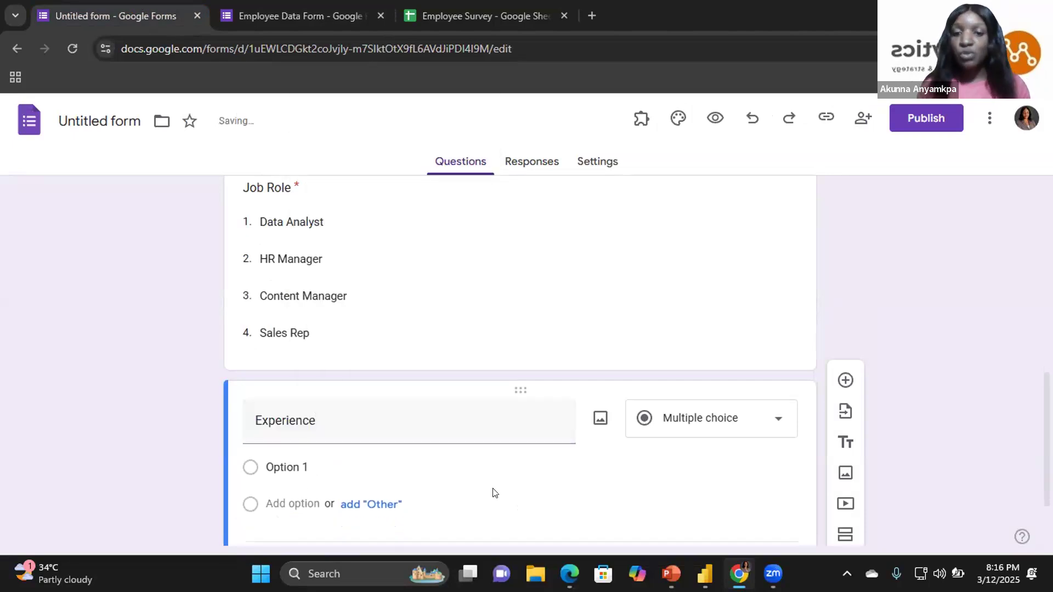
Keep Multiple choice as the Experience question's type and enter "< 1 year" and "1 - 3 years" as its first two options
{"action": "left_click", "coordinate": [694, 419]}
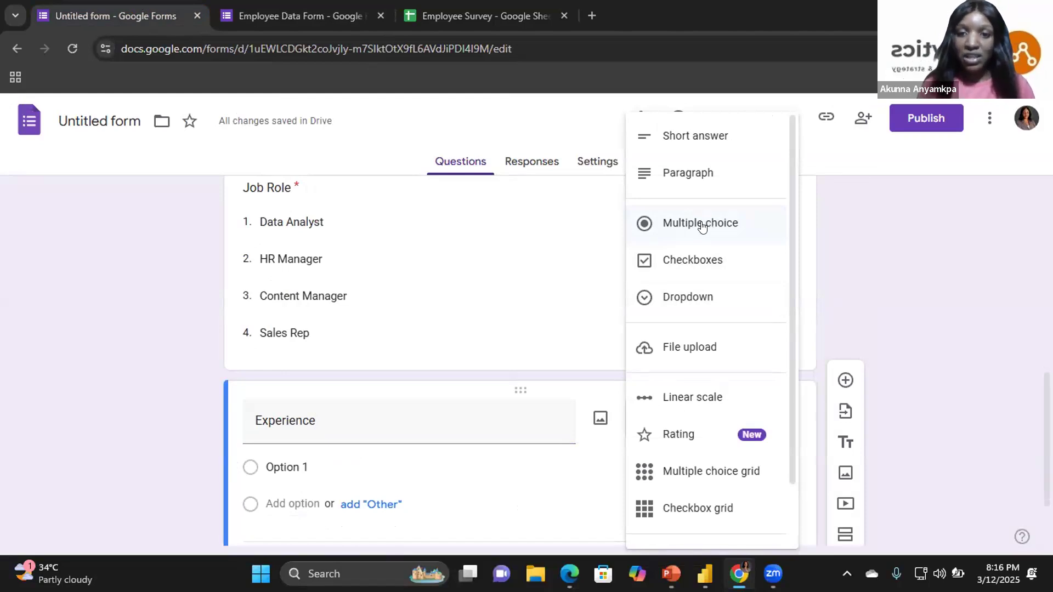
{"action": "left_click", "coordinate": [272, 467]}
{"action": "left_click", "coordinate": [272, 467]}
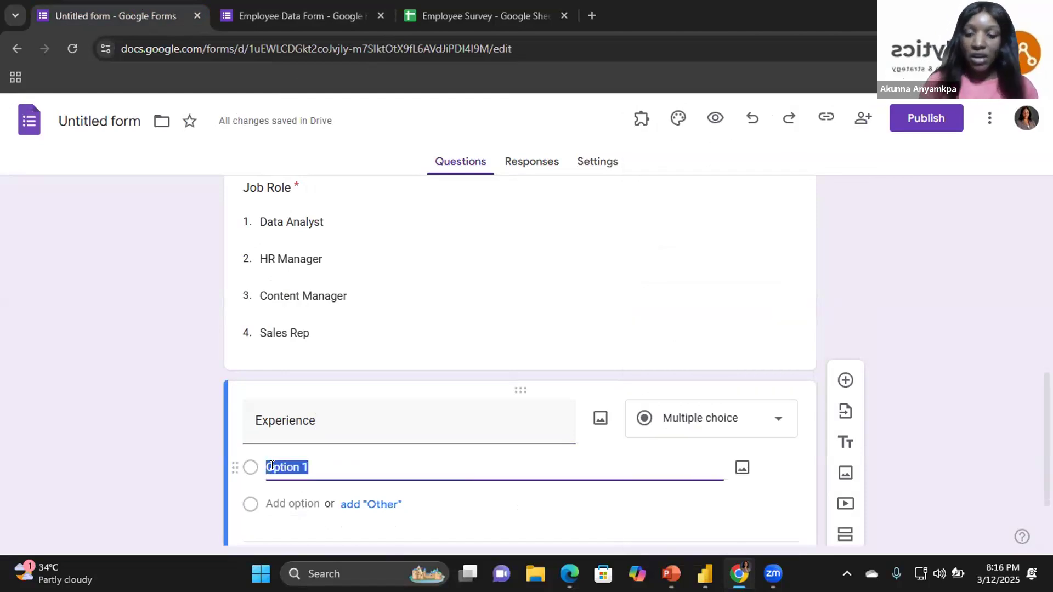
{"action": "type", "text": "<"}
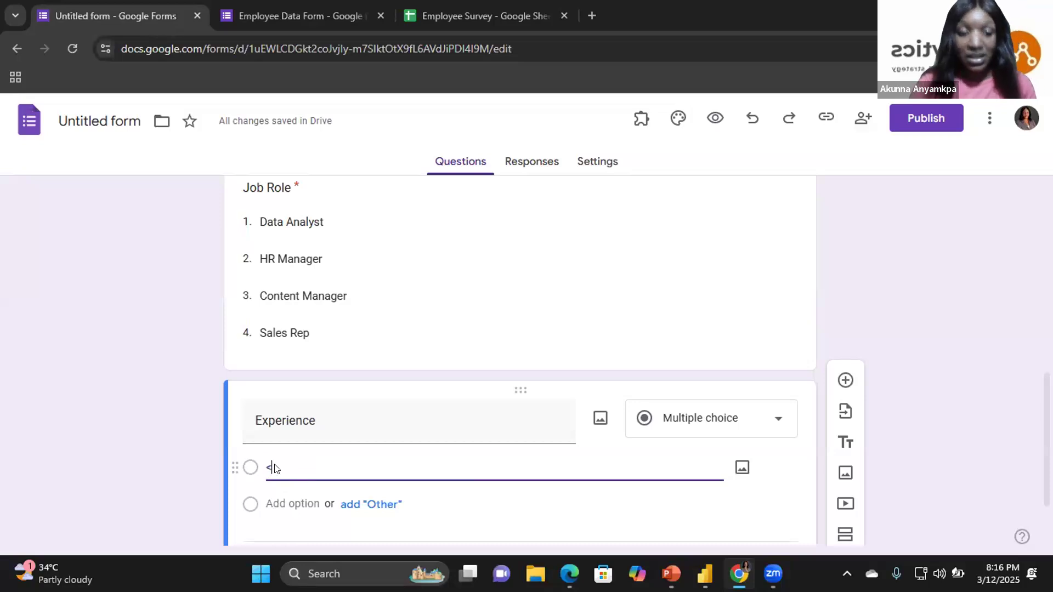
{"action": "type", "text": "1 year"}
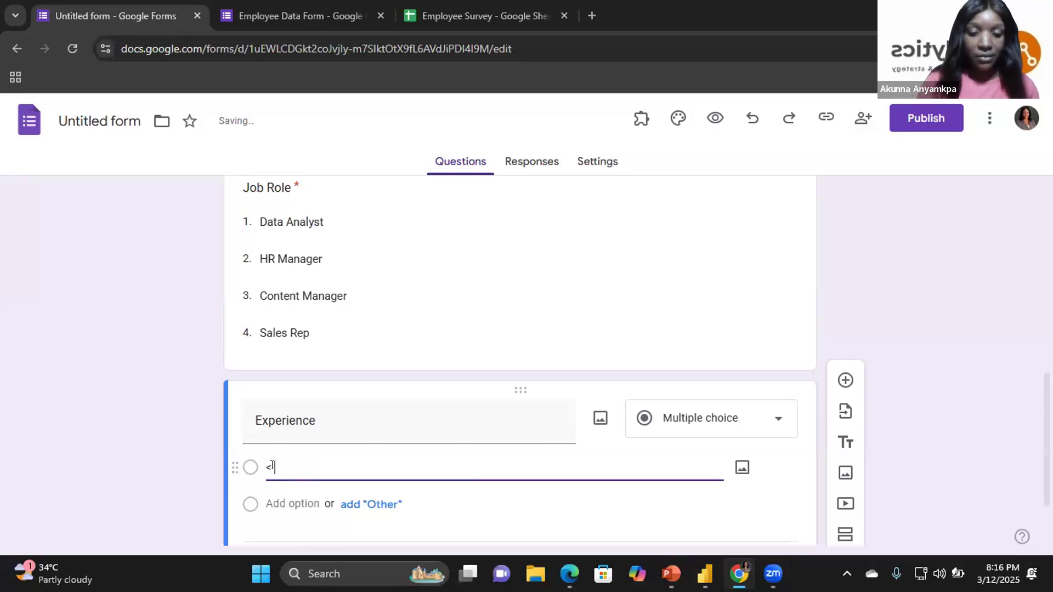
{"action": "left_click", "coordinate": [293, 499]}
{"action": "type", "text": "1 "}
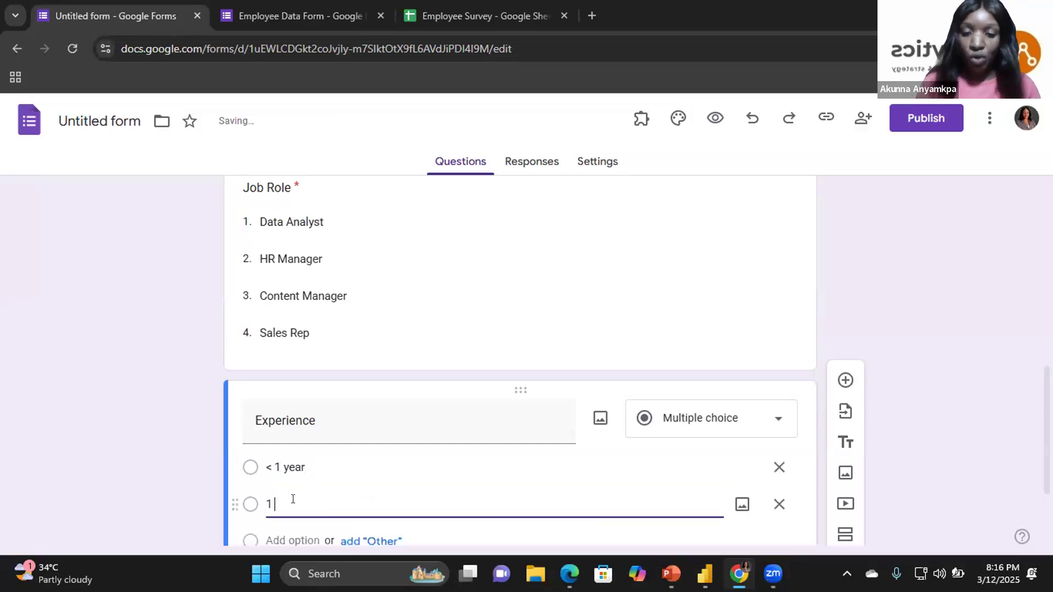
{"action": "type", "text": "- 3 years"}
Add "3 - 5 years" and "5 + years" as the last two Experience options and make the question required
{"action": "left_click", "coordinate": [301, 539]}
{"action": "type", "text": "3"}
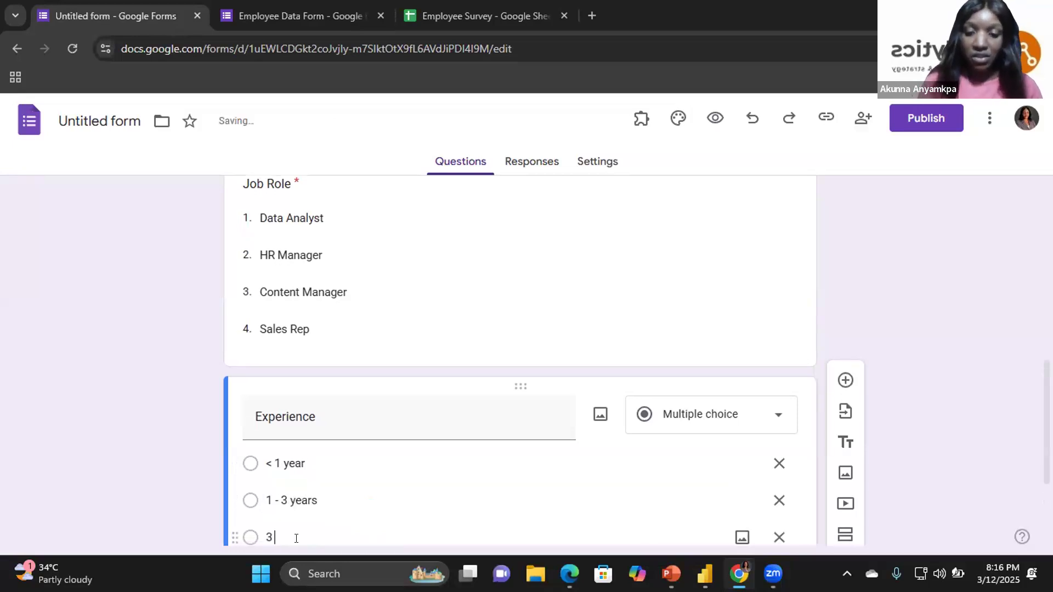
{"action": "type", "text": " - 5 years"}
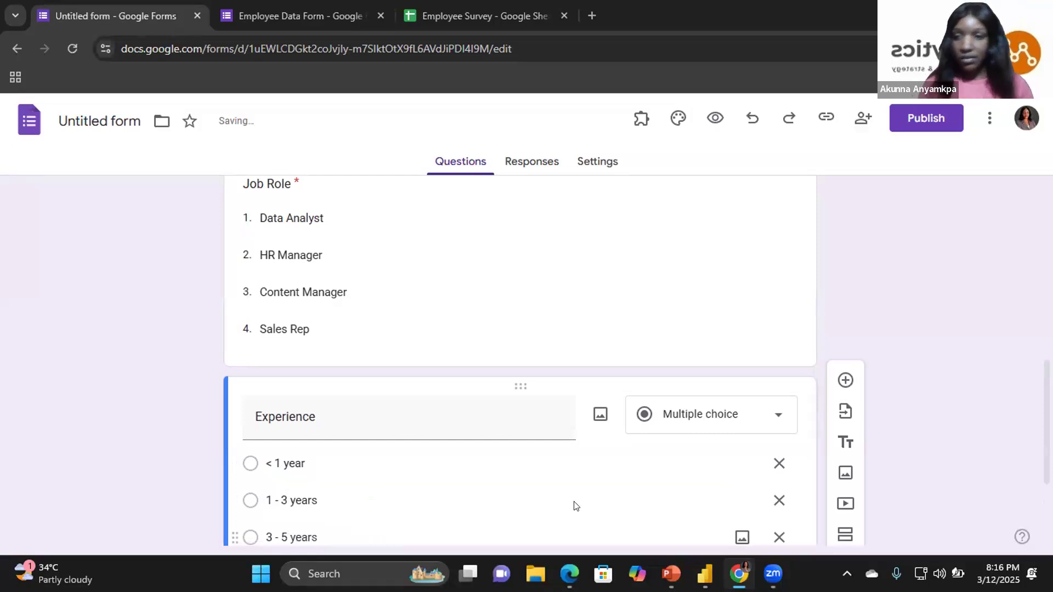
{"action": "left_click_drag", "start_coordinate": [1048, 423], "coordinate": [1047, 479]}
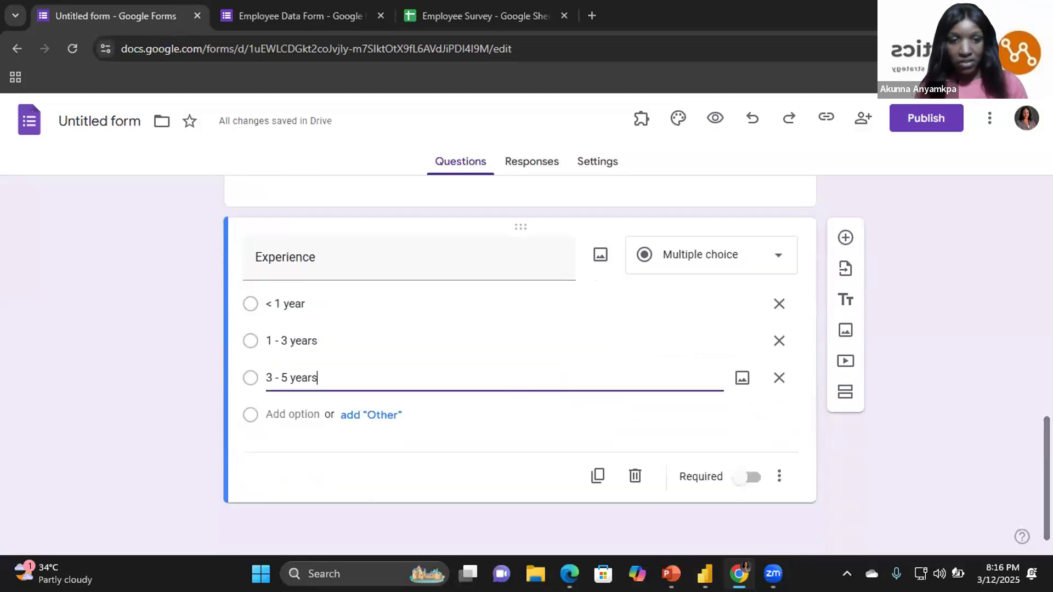
{"action": "left_click", "coordinate": [269, 414]}
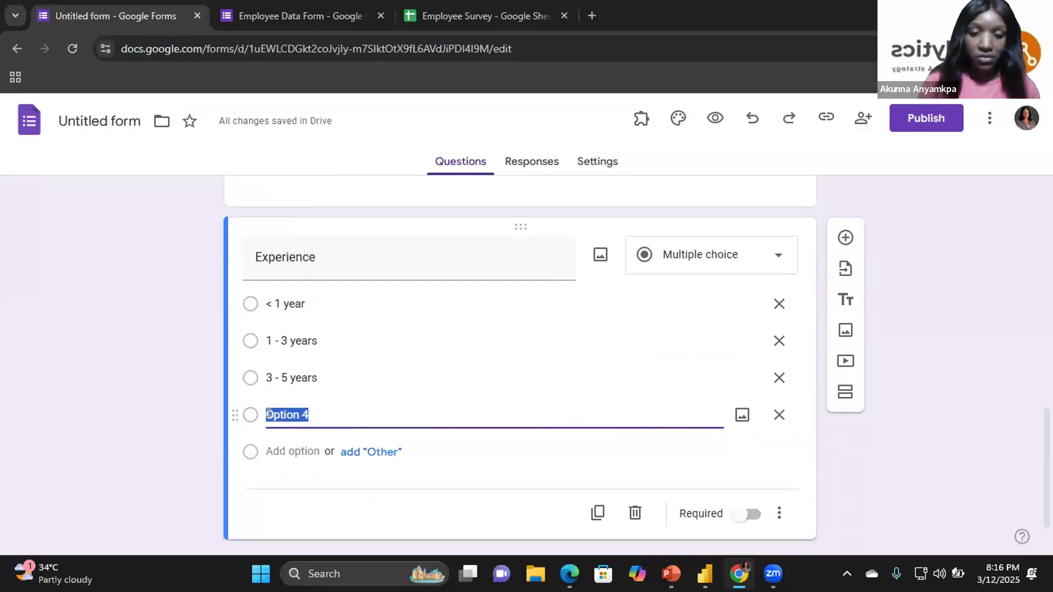
{"action": "type", "text": "5 +"}
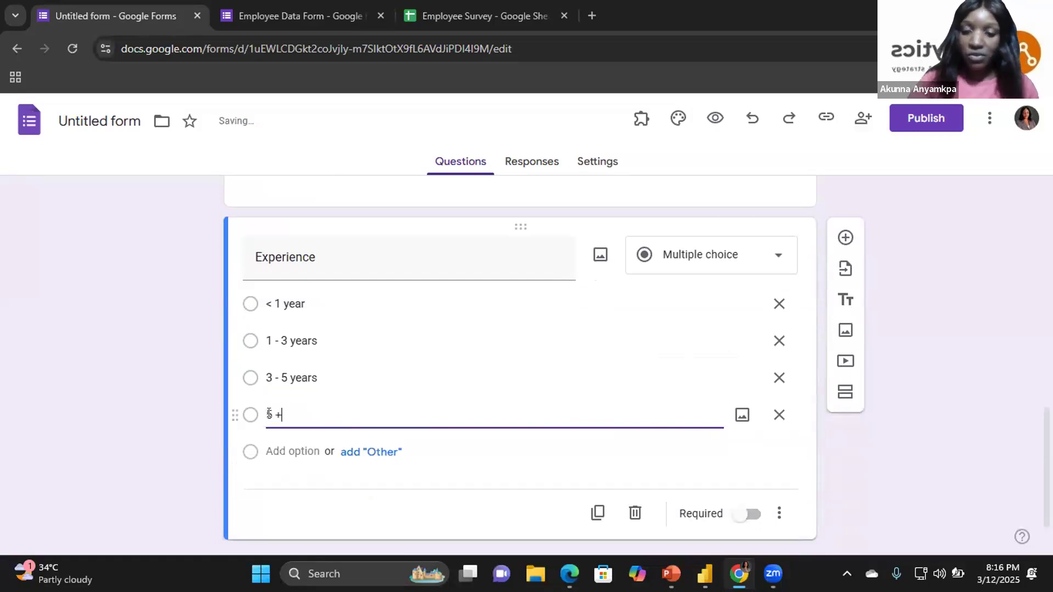
{"action": "type", "text": " years"}
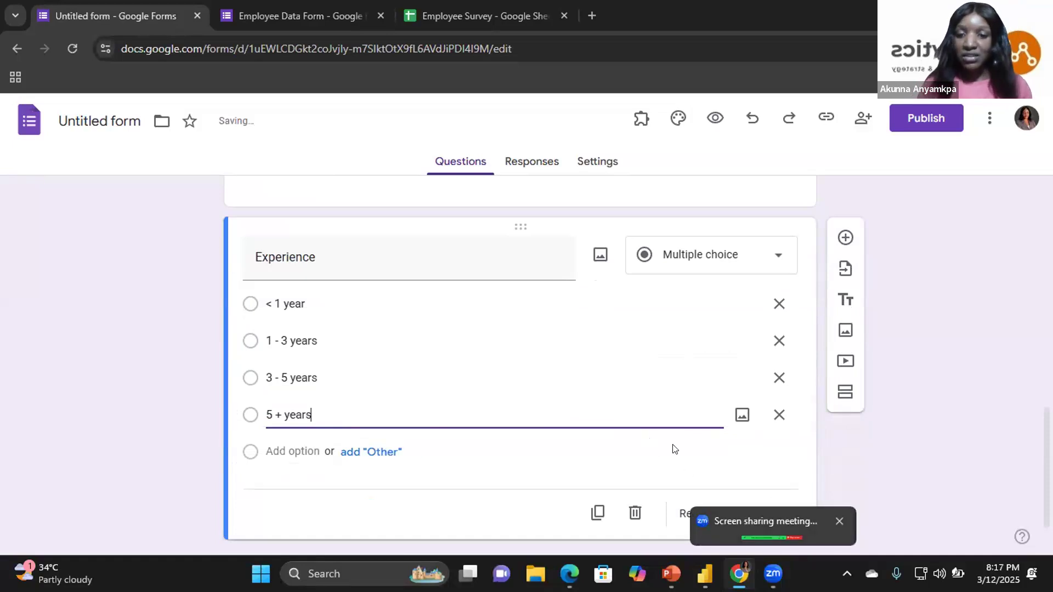
{"action": "left_click", "coordinate": [747, 516]}
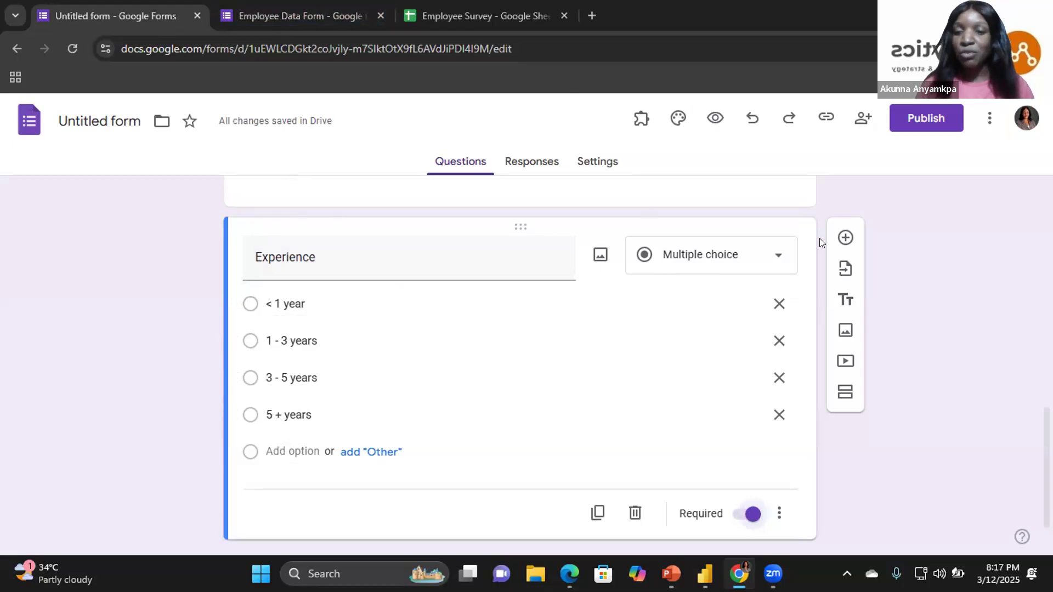
Add a new question below Experience and consult the existing form's Job_Satisfaction question
{"action": "left_click", "coordinate": [845, 238]}
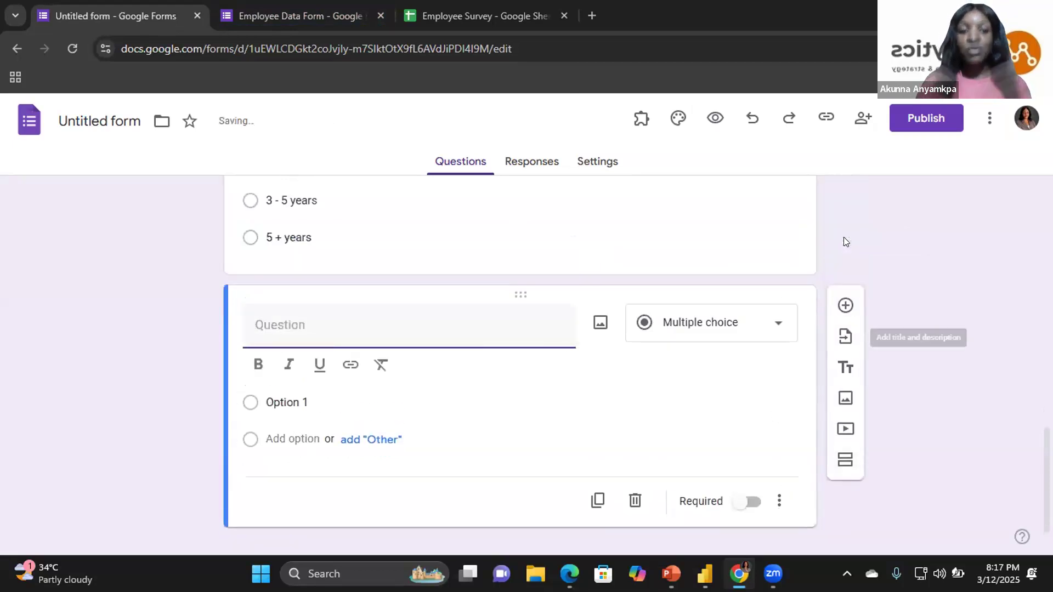
{"action": "key", "text": "ctrl+Tab"}
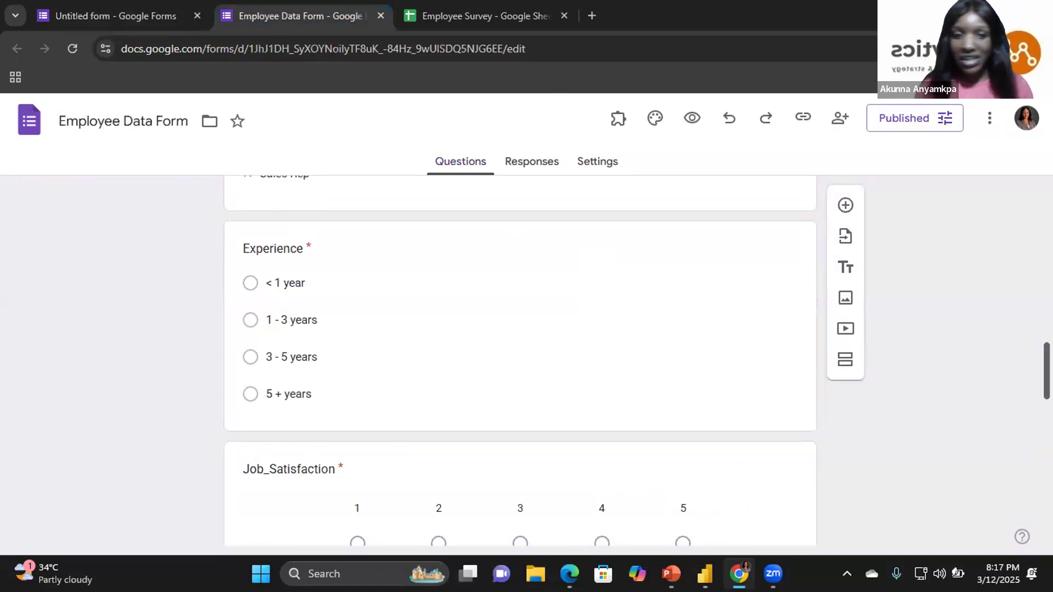
{"action": "scroll", "coordinate": [520, 362], "scroll_direction": "down", "scroll_amount": 4}
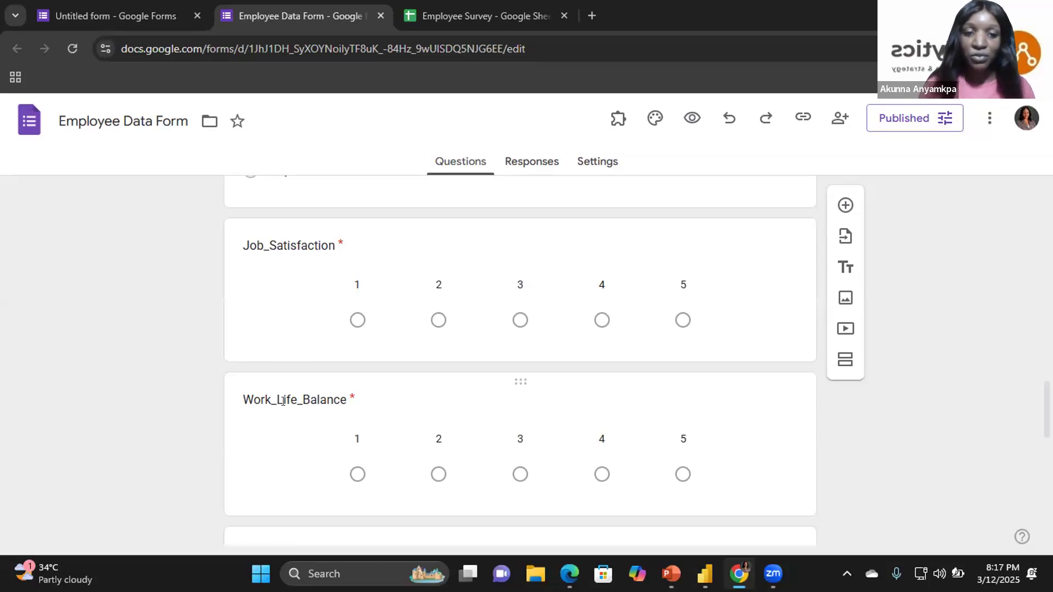
{"action": "left_click", "coordinate": [119, 12]}
Title the new question "Job Satisfaction", correcting the spelling of its second word
{"action": "type", "text": "Job "}
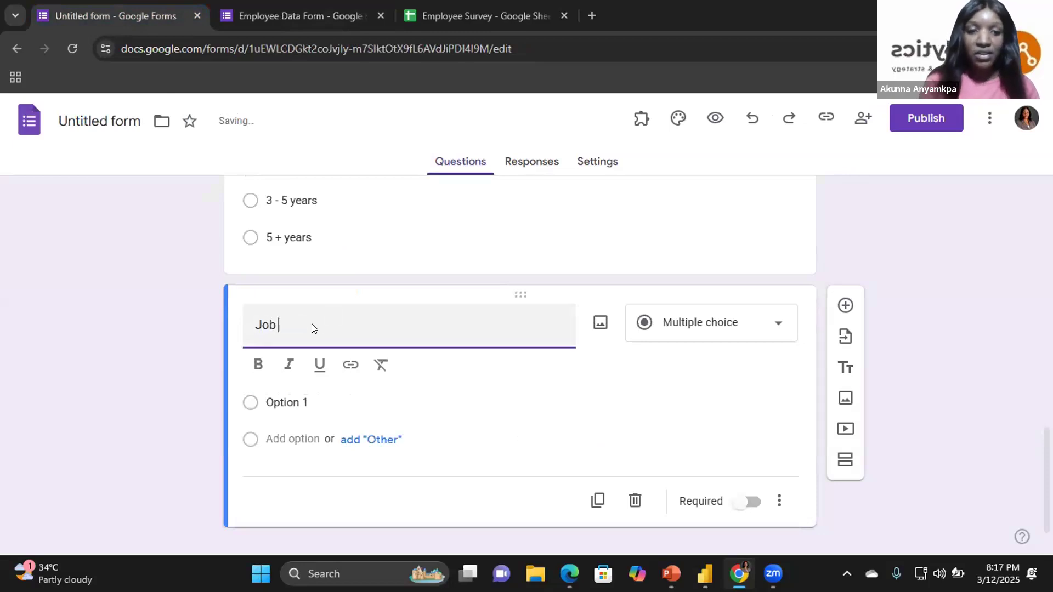
{"action": "type", "text": "Satisfact"}
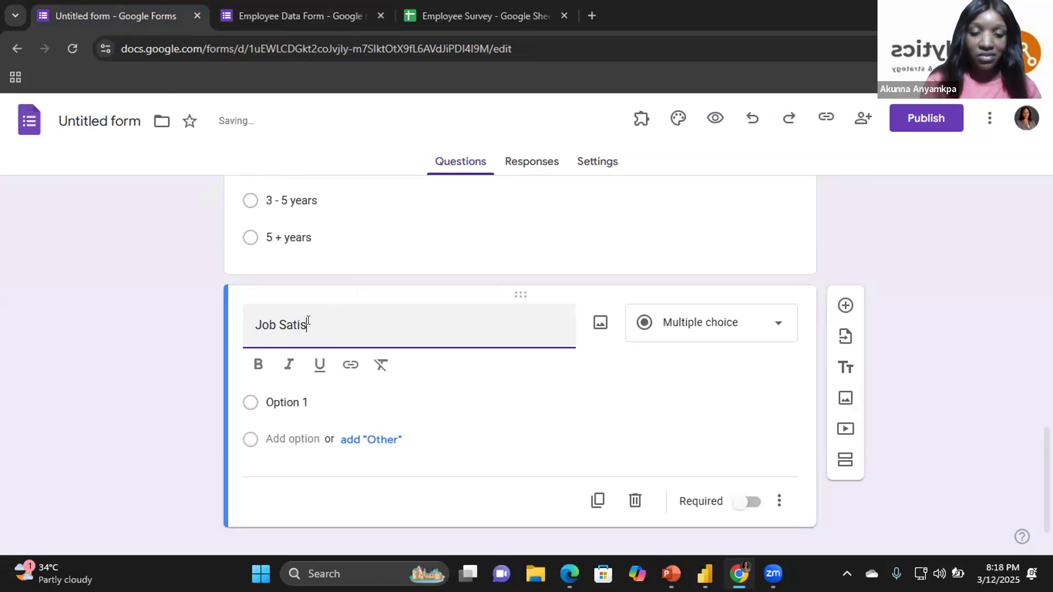
{"action": "key", "text": "BackSpace"}
{"action": "type", "text": "i"}
{"action": "type", "text": "faction"}
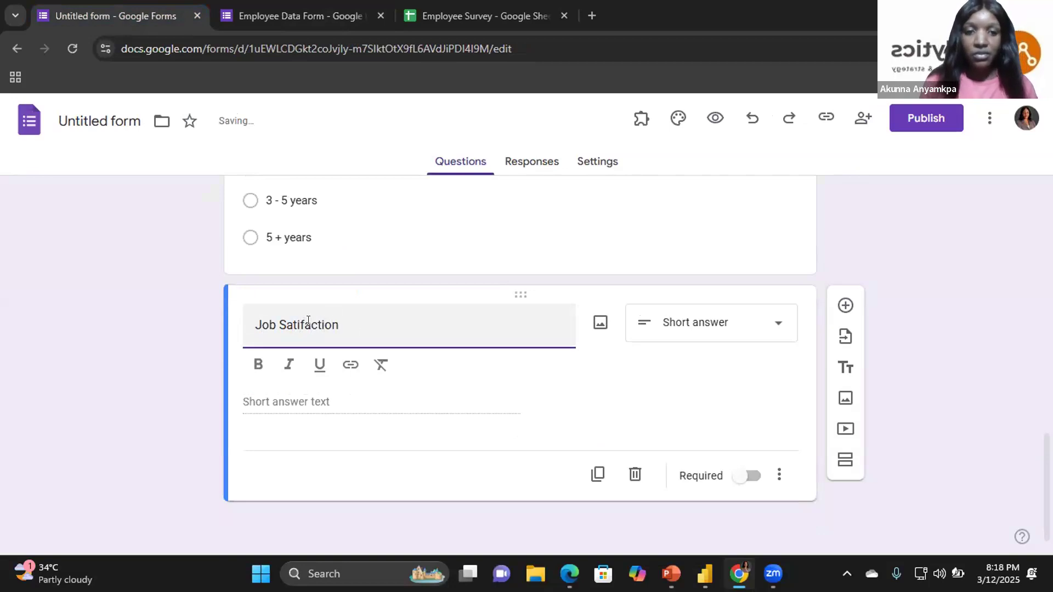
{"action": "left_click", "coordinate": [296, 327]}
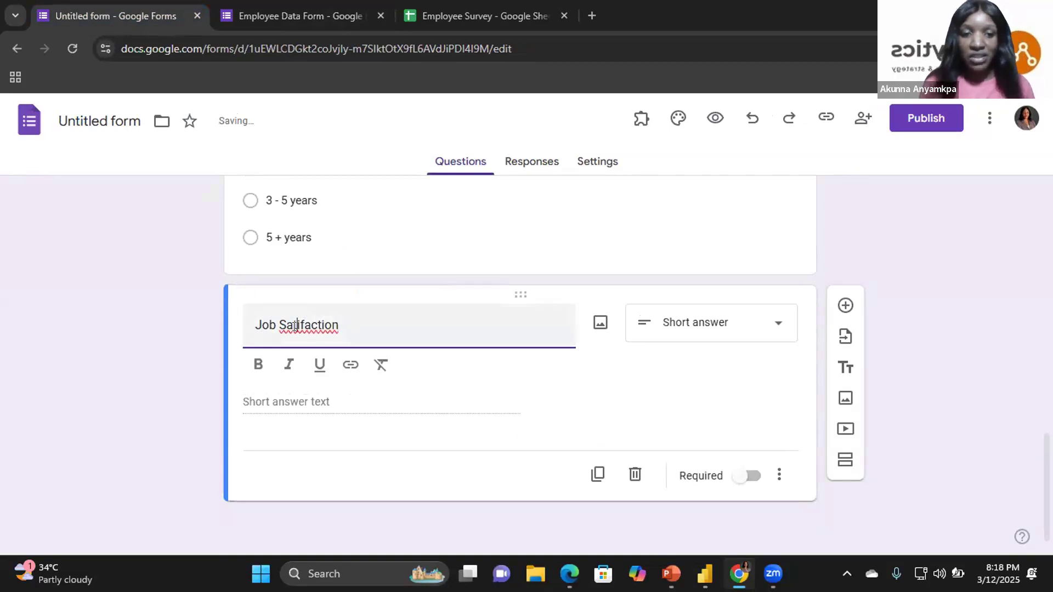
{"action": "right_click", "coordinate": [296, 326]}
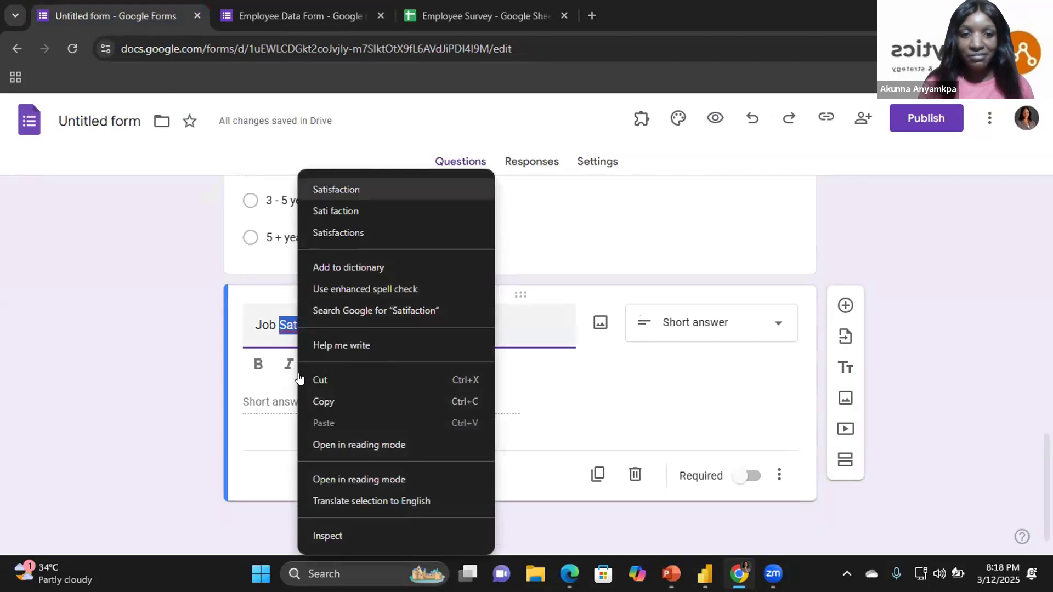
{"action": "left_click", "coordinate": [337, 189]}
Set the Job Satisfaction question's type to Linear scale from 1 to 5 and make it required
{"action": "left_click", "coordinate": [696, 327]}
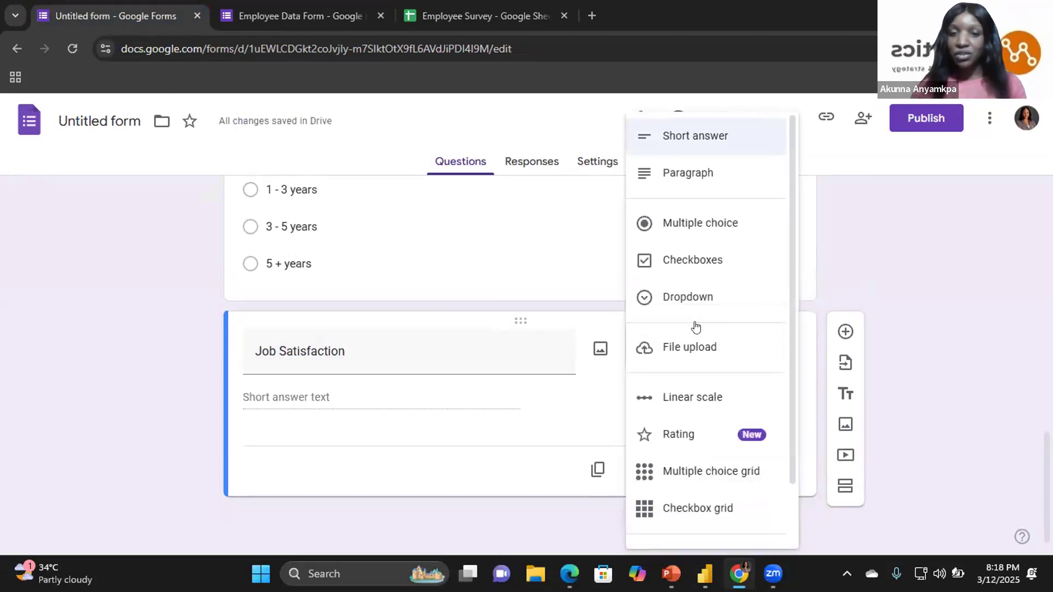
{"action": "left_click", "coordinate": [692, 397]}
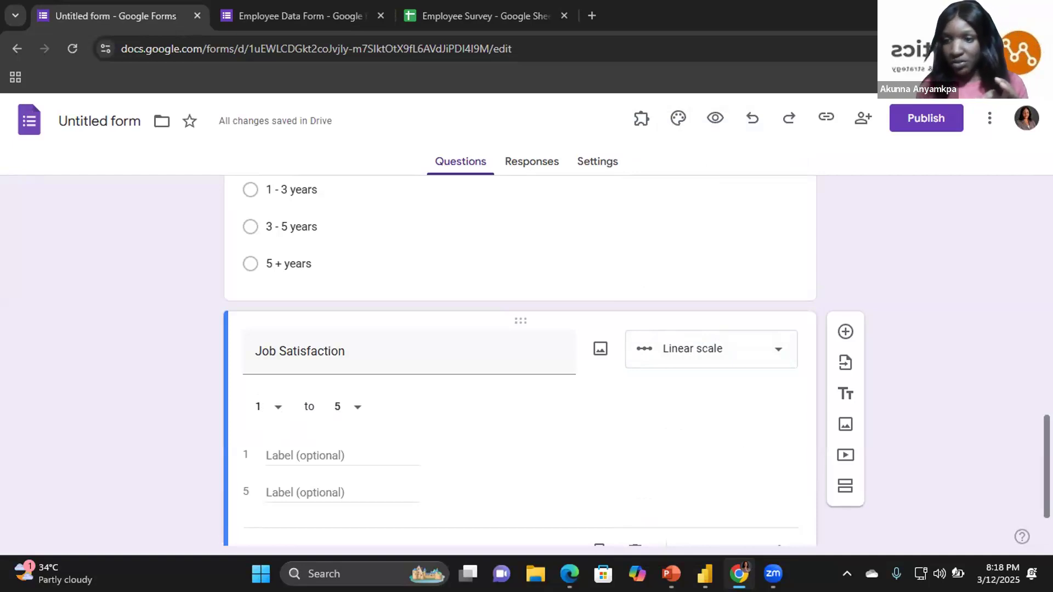
{"action": "scroll", "coordinate": [520, 362], "scroll_direction": "down", "scroll_amount": 2}
{"action": "left_click", "coordinate": [751, 472]}
Add a new question below Job Satisfaction and title it "Work Life Balance"
{"action": "left_click", "coordinate": [846, 250]}
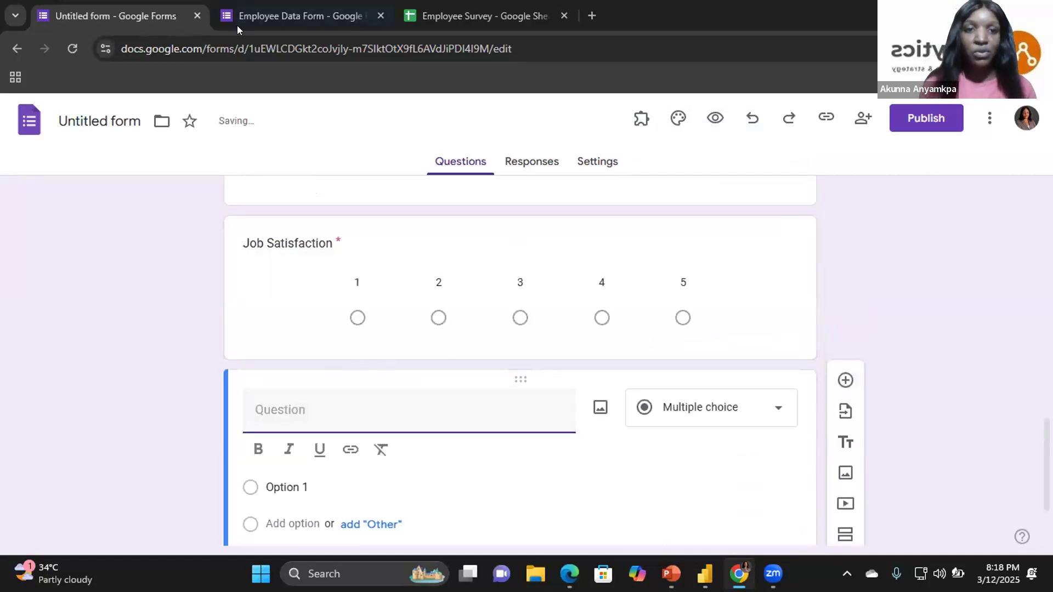
{"action": "left_click", "coordinate": [296, 16]}
{"action": "left_click", "coordinate": [163, 10]}
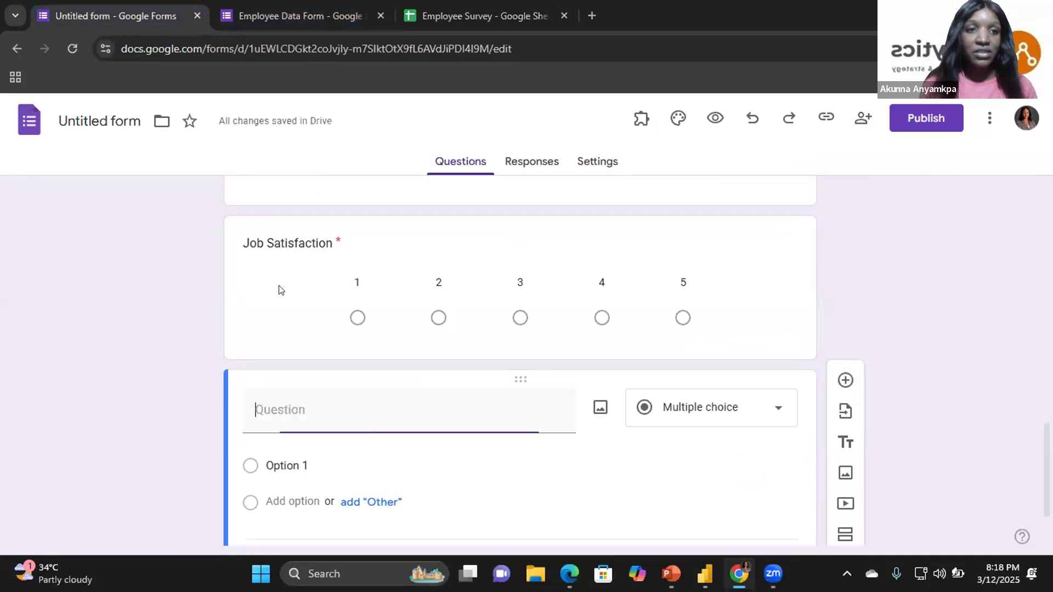
{"action": "type", "text": "W"}
{"action": "type", "text": "k"}
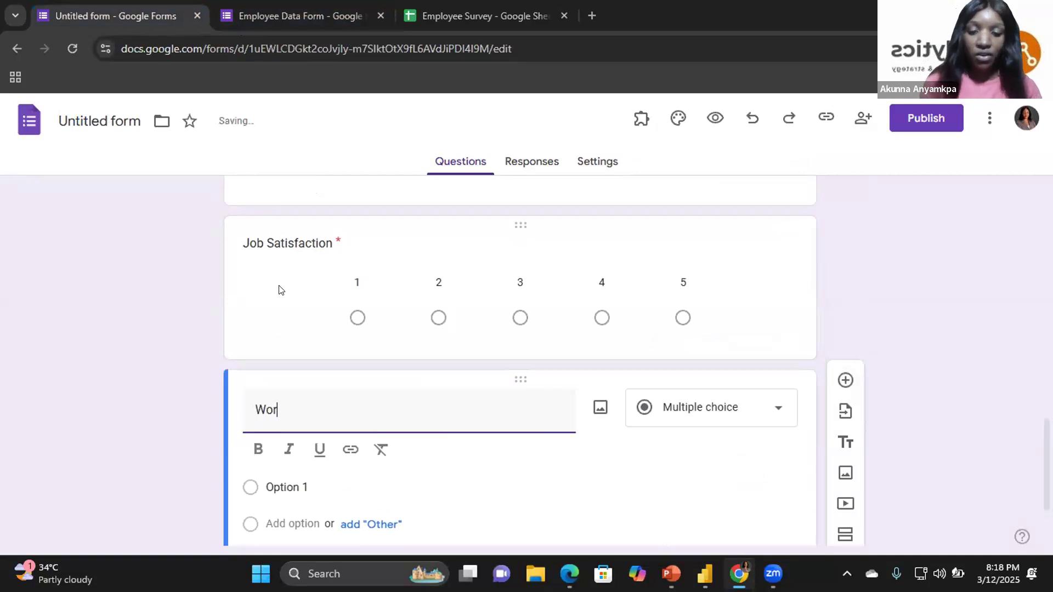
{"action": "key", "text": "BackSpace"}
{"action": "type", "text": "ork "}
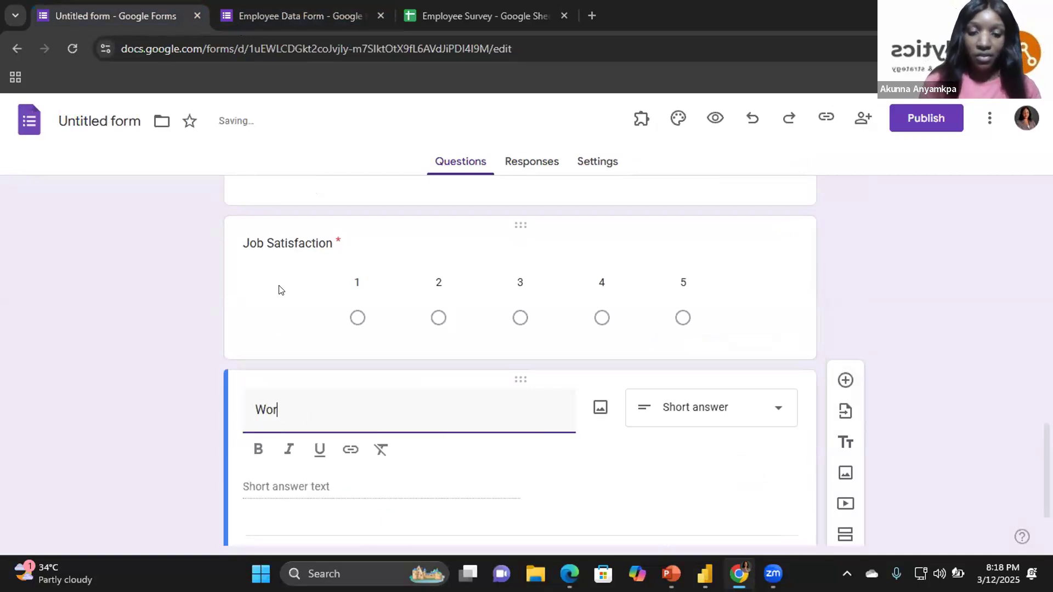
{"action": "type", "text": "Lif"}
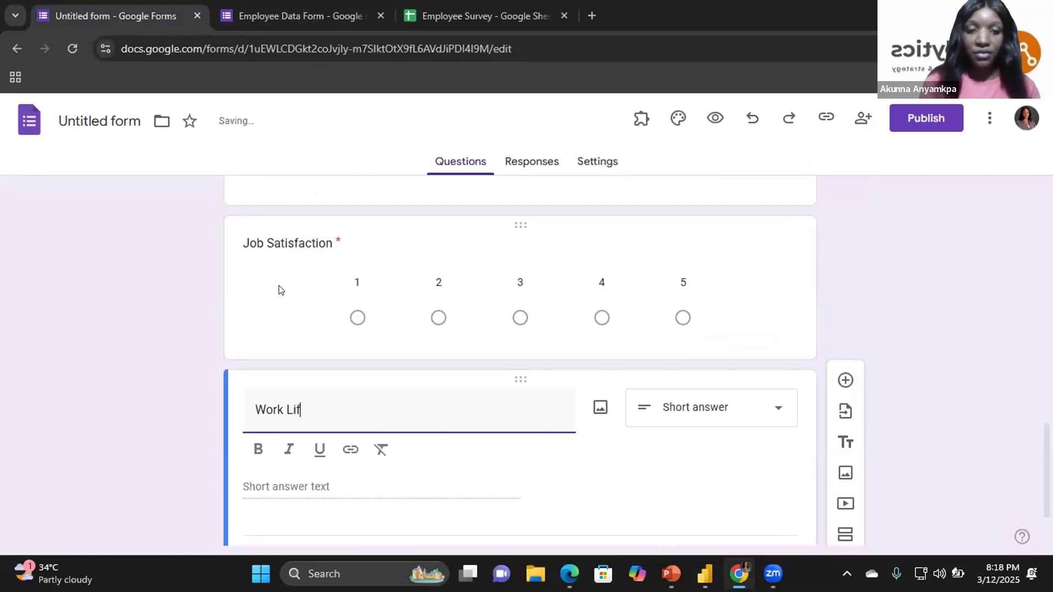
{"action": "type", "text": "e Balance"}
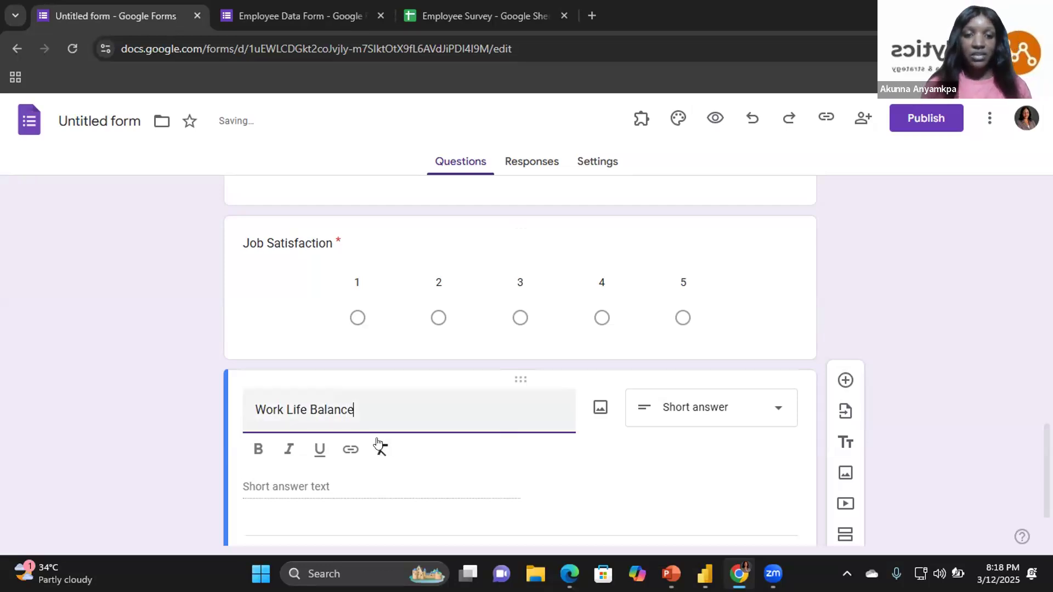
Make the Work Life Balance question a required Linear scale from 1 to 5
{"action": "left_click", "coordinate": [748, 407]}
{"action": "left_click", "coordinate": [688, 402]}
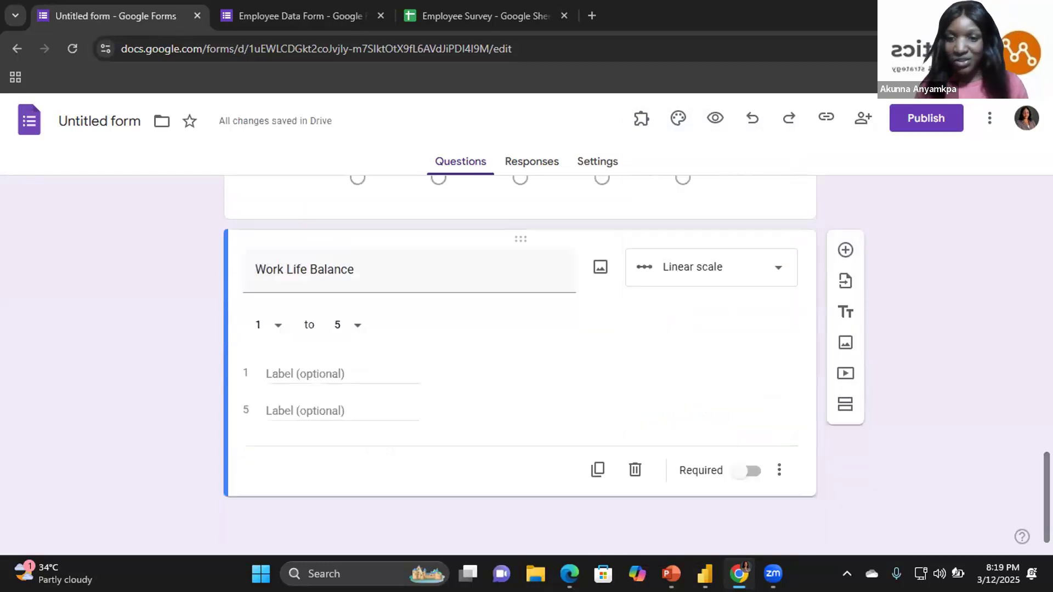
{"action": "left_click", "coordinate": [748, 472]}
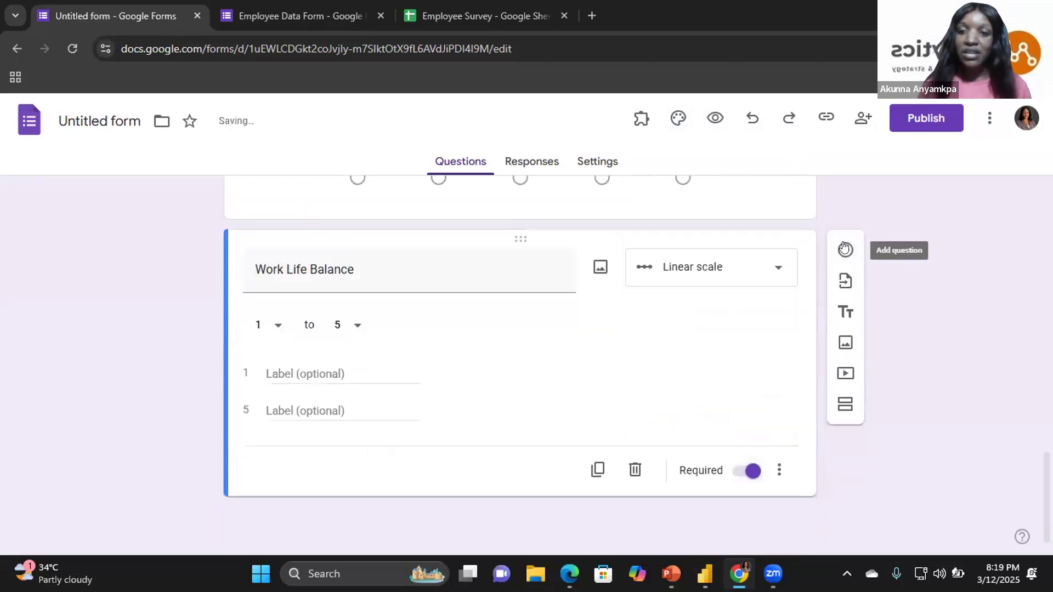
Add a new question below Work Life Balance and consult the existing form's Career_Growth, Inclusion and Recommendation questions
{"action": "left_click", "coordinate": [845, 249]}
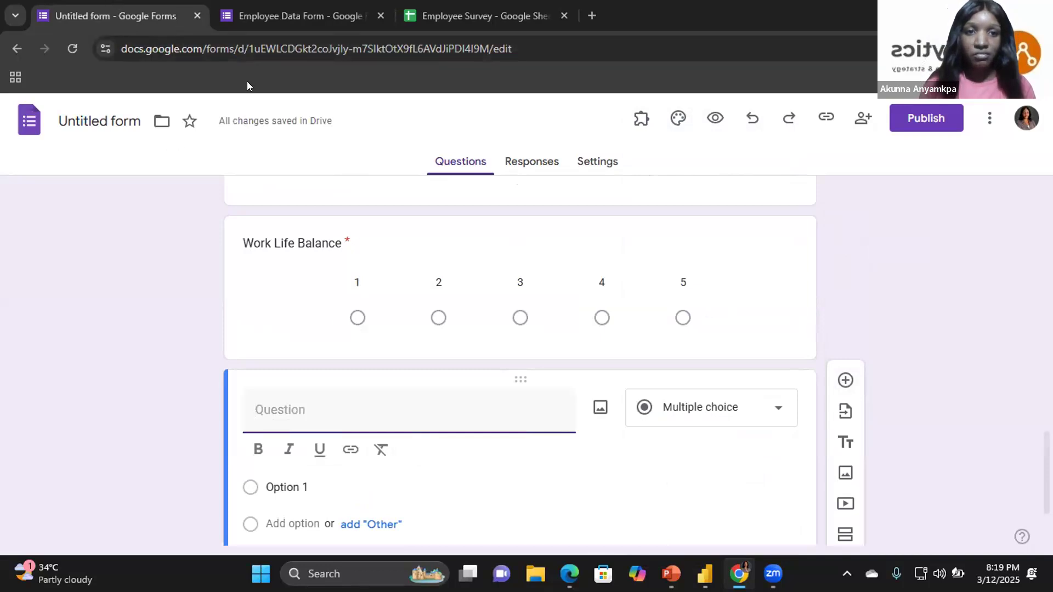
{"action": "key", "text": "ctrl+Tab"}
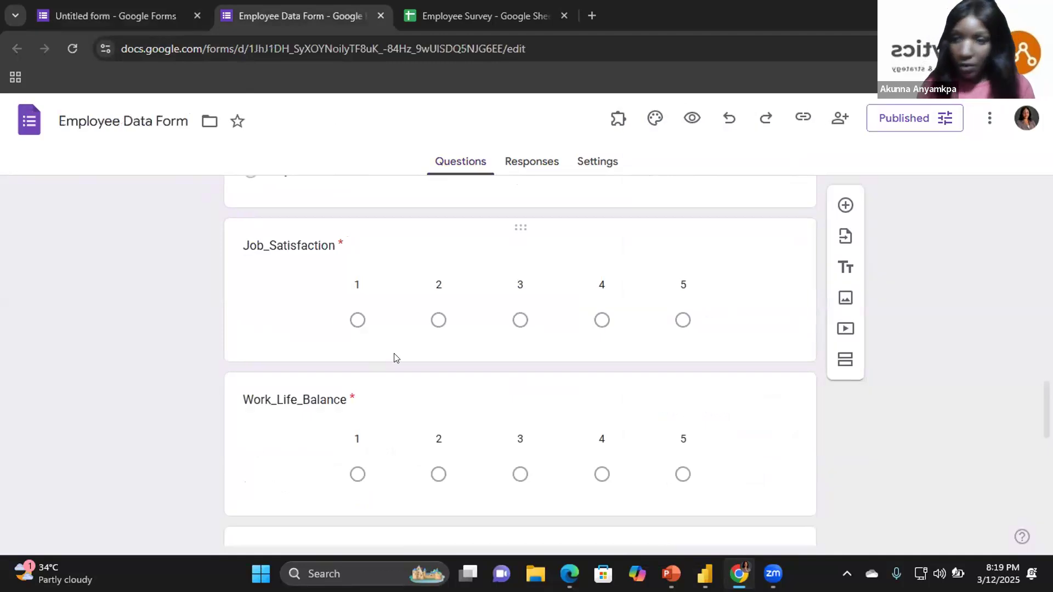
{"action": "scroll", "coordinate": [520, 362], "scroll_direction": "down", "scroll_amount": 5}
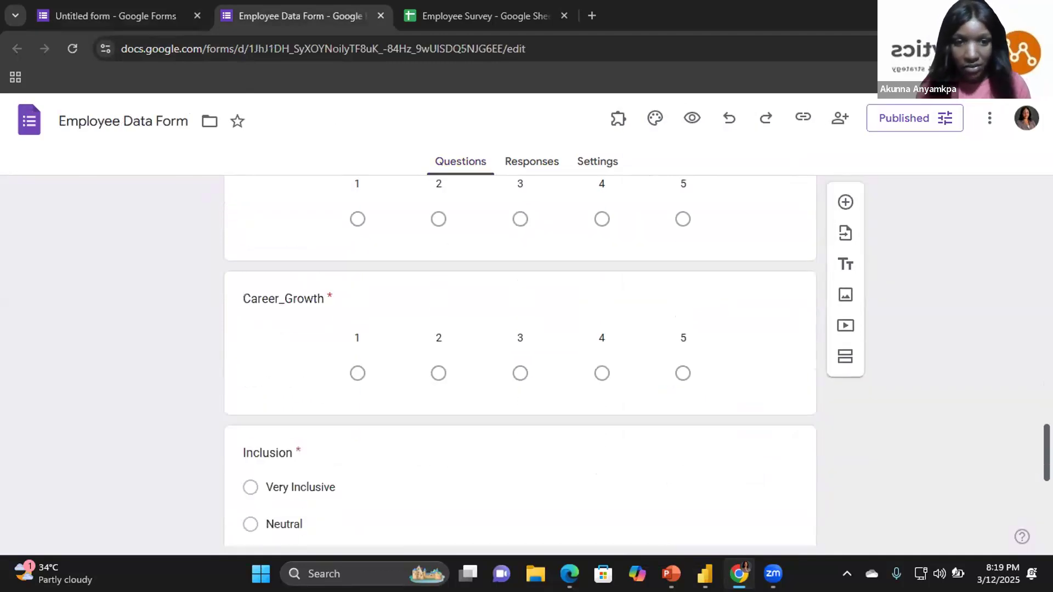
{"action": "scroll", "coordinate": [520, 362], "scroll_direction": "down", "scroll_amount": 1}
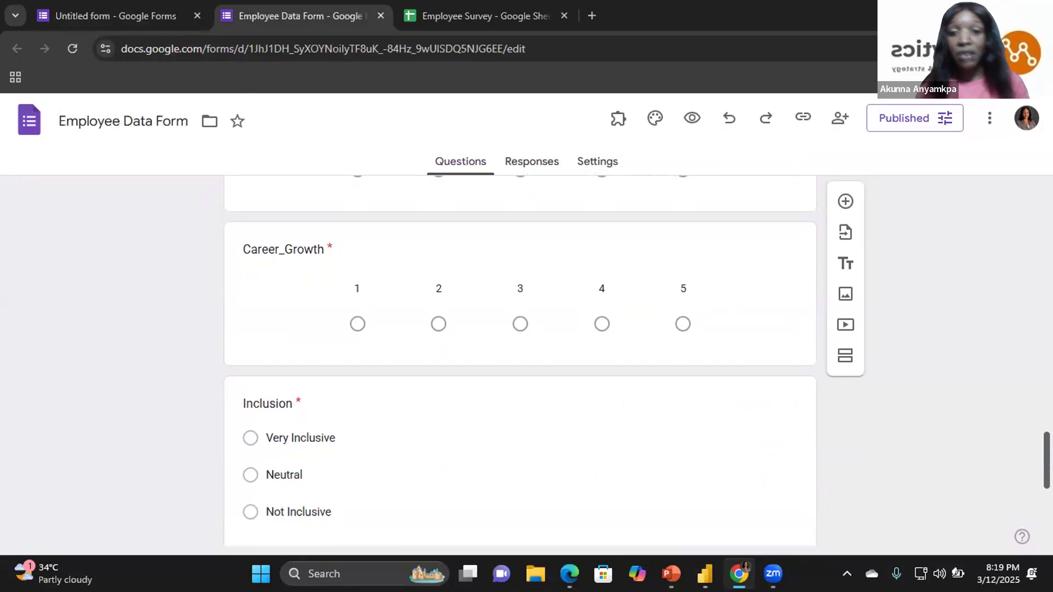
{"action": "scroll", "coordinate": [520, 362], "scroll_direction": "down", "scroll_amount": 2}
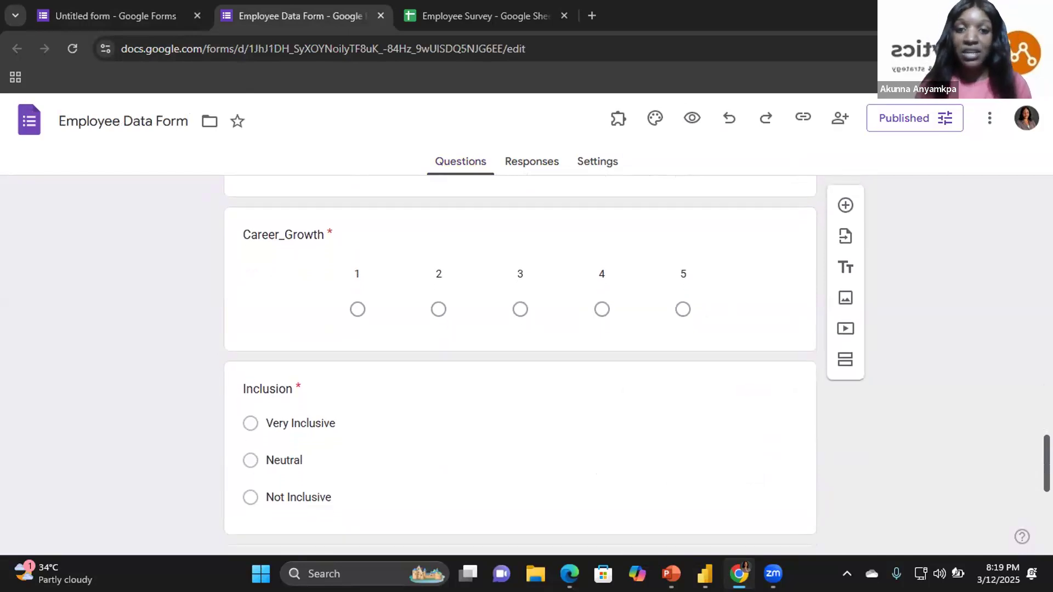
{"action": "scroll", "coordinate": [327, 411], "scroll_direction": "down", "scroll_amount": 1}
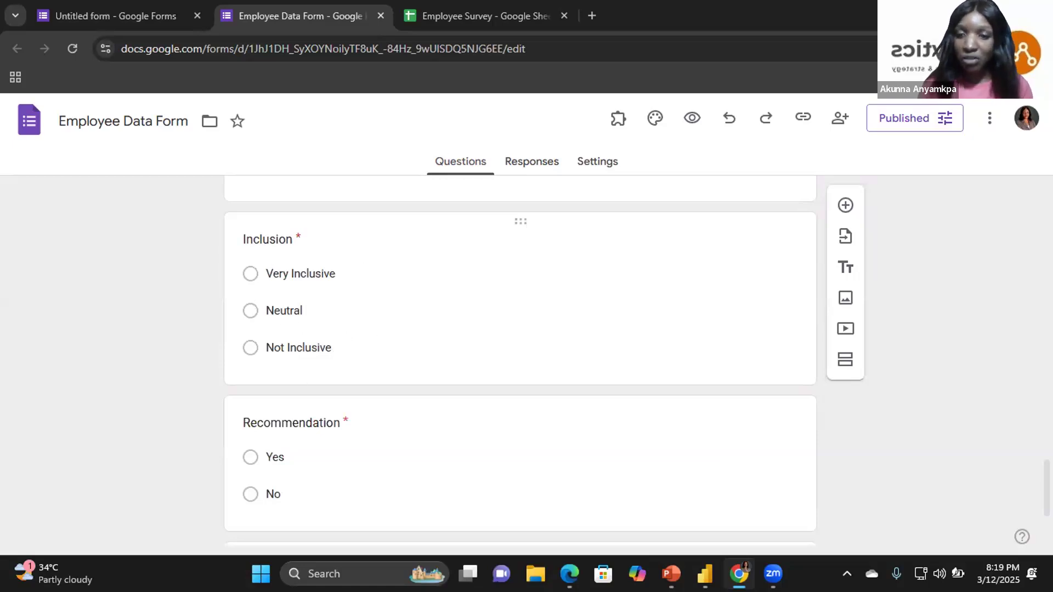
{"action": "scroll", "coordinate": [521, 307], "scroll_direction": "down", "scroll_amount": 1}
{"action": "scroll", "coordinate": [521, 308], "scroll_direction": "up", "scroll_amount": 1}
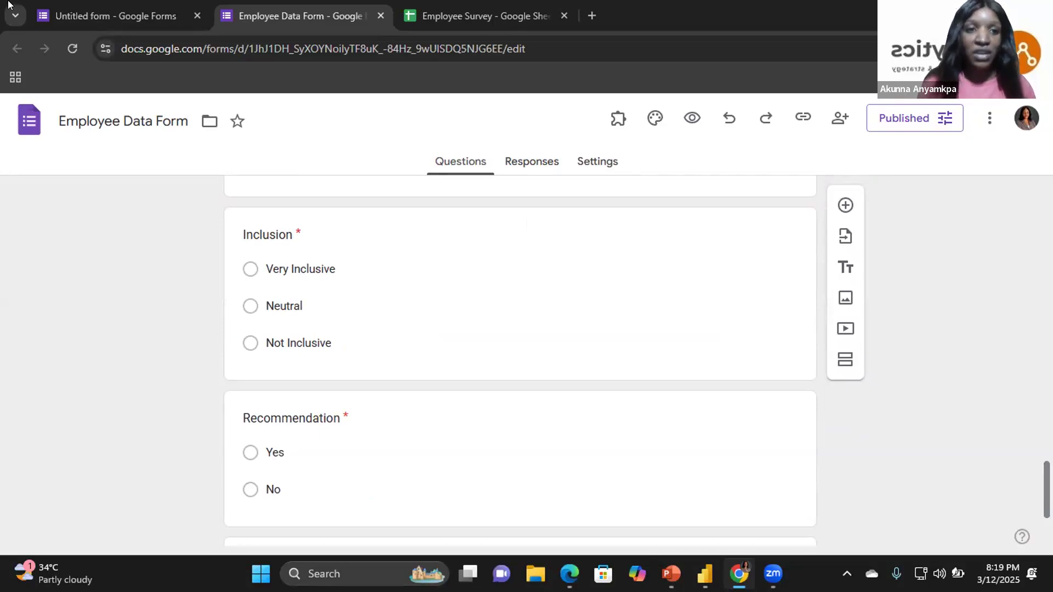
Title the new question "Career Growth" and make it a required Linear scale from 1 to 5
{"action": "left_click", "coordinate": [109, 16]}
{"action": "type", "text": "Career Growth"}
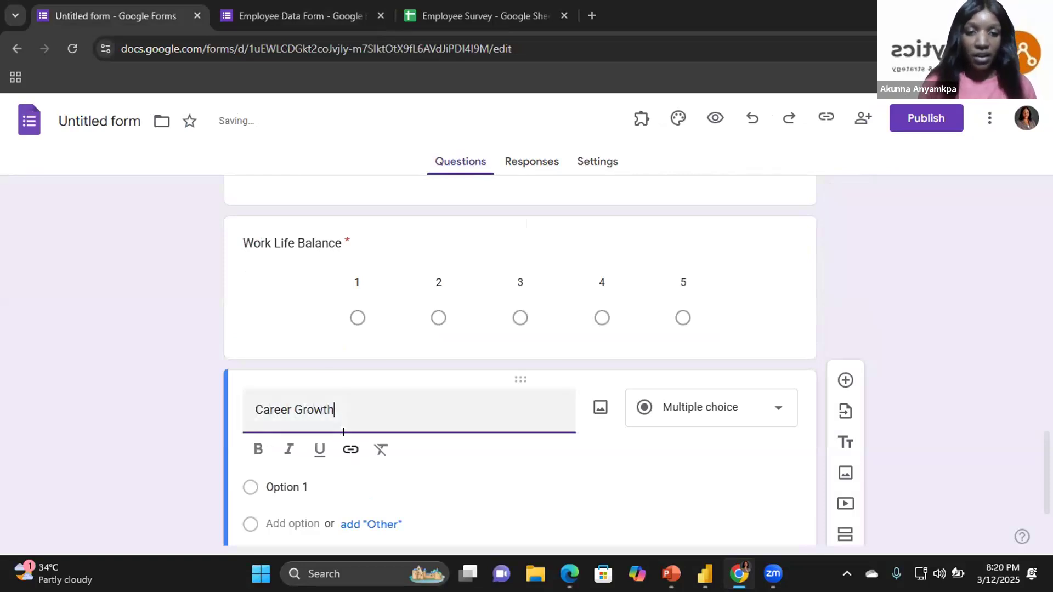
{"action": "left_click", "coordinate": [694, 414]}
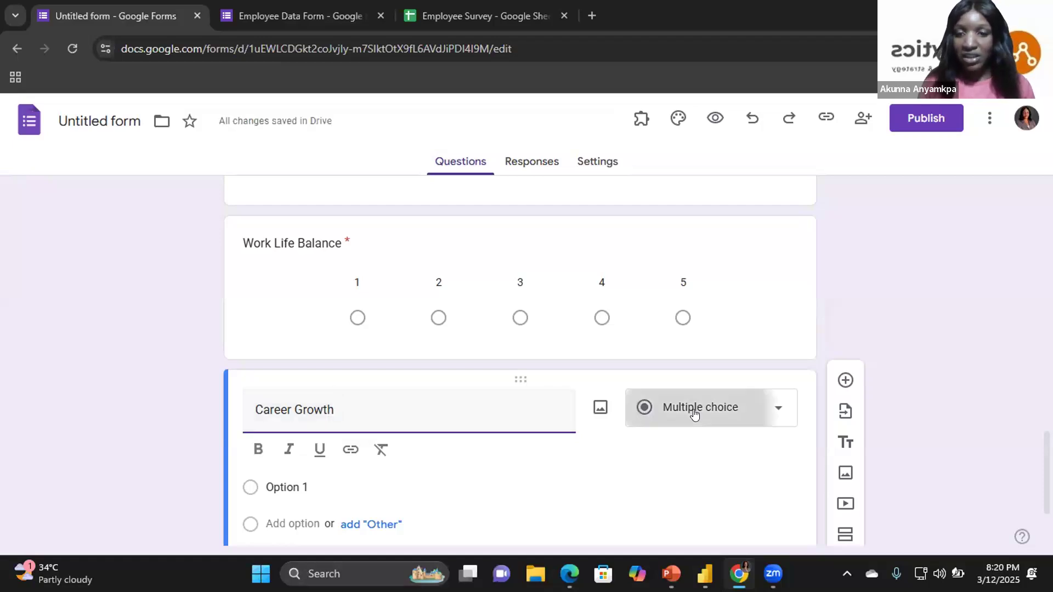
{"action": "left_click", "coordinate": [686, 398]}
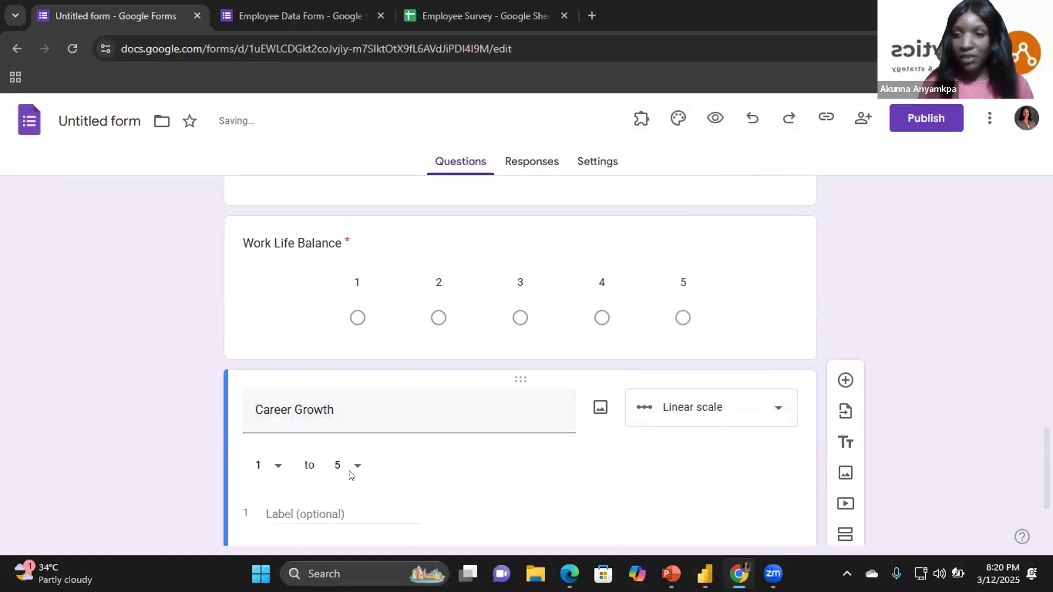
{"action": "scroll", "coordinate": [520, 362], "scroll_direction": "down", "scroll_amount": 3}
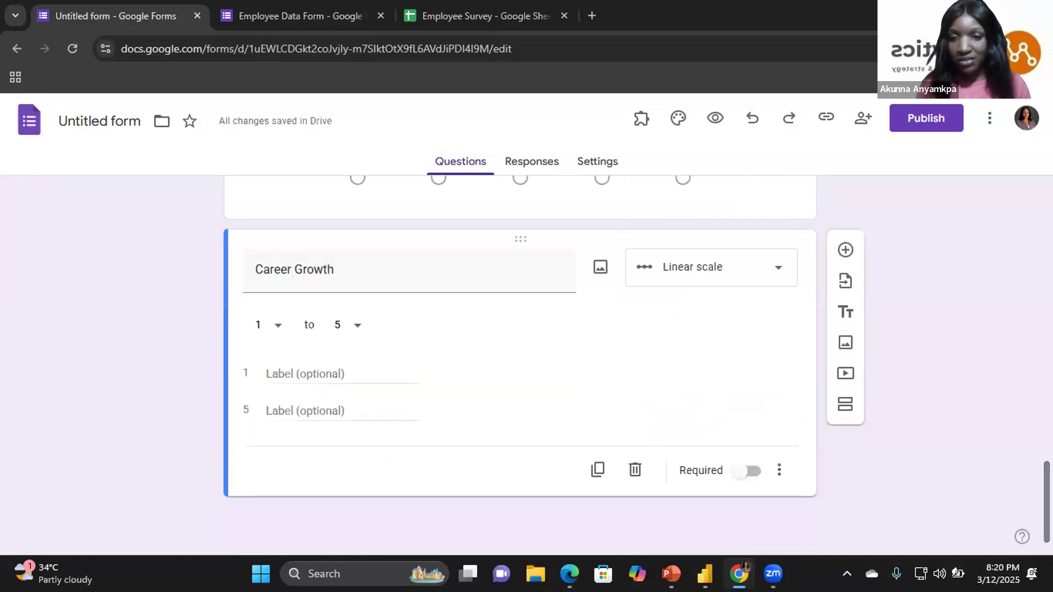
{"action": "left_click", "coordinate": [748, 470]}
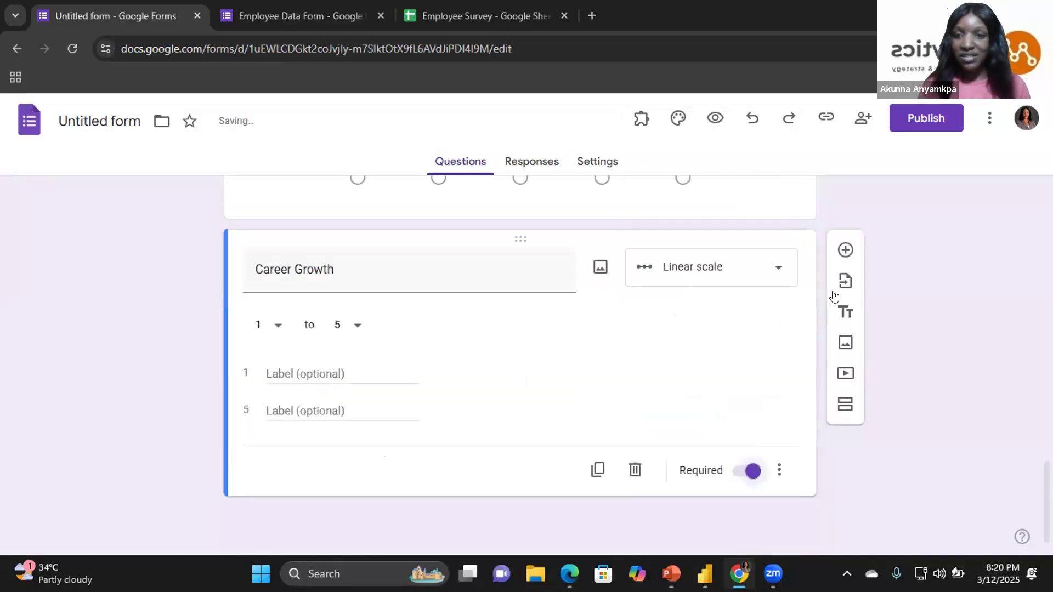
Add two blank questions below Career Growth
{"action": "left_click", "coordinate": [844, 252]}
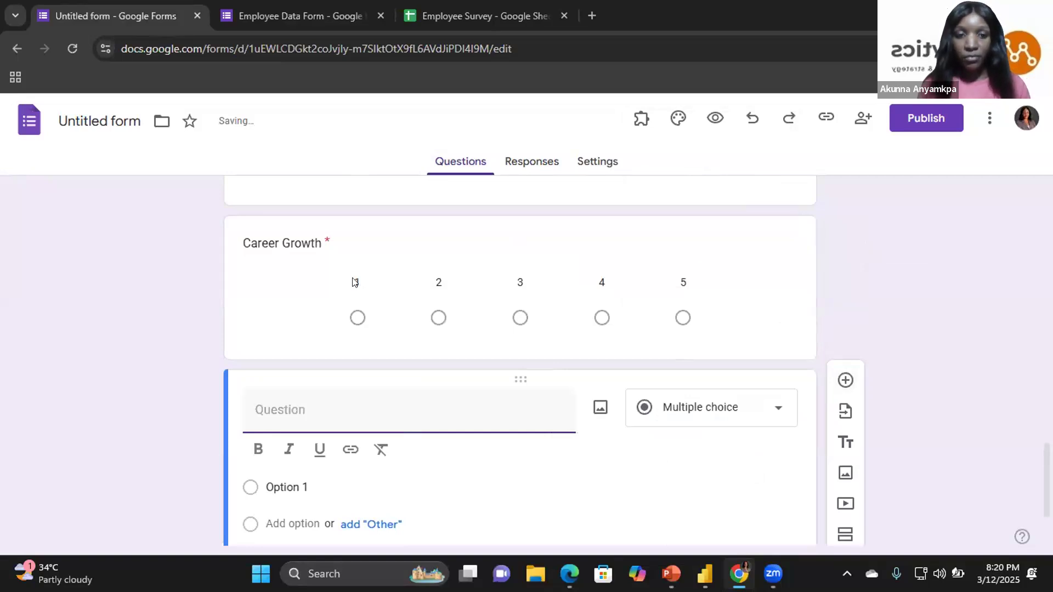
{"action": "scroll", "coordinate": [355, 282], "scroll_direction": "down", "scroll_amount": 2}
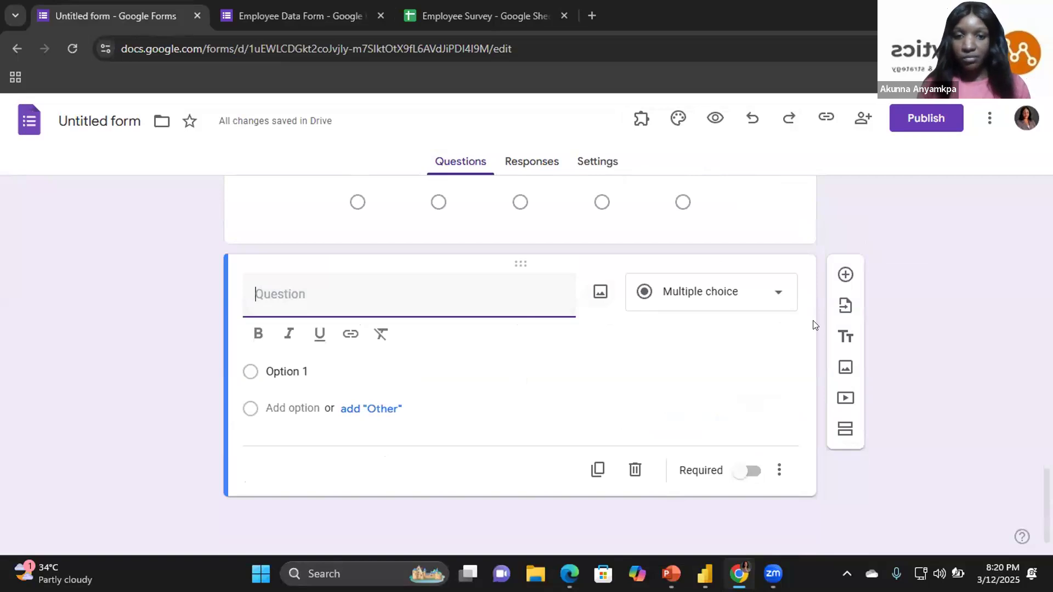
{"action": "left_click", "coordinate": [845, 275]}
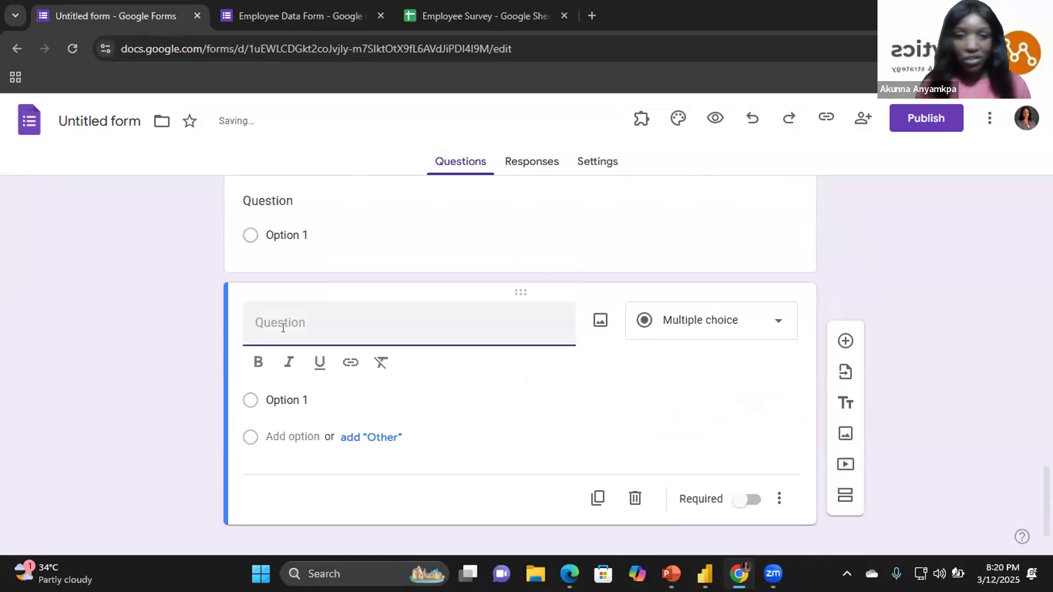
Title the last blank question "Recommendation", correcting its spelling
{"action": "type", "text": "Recommen"}
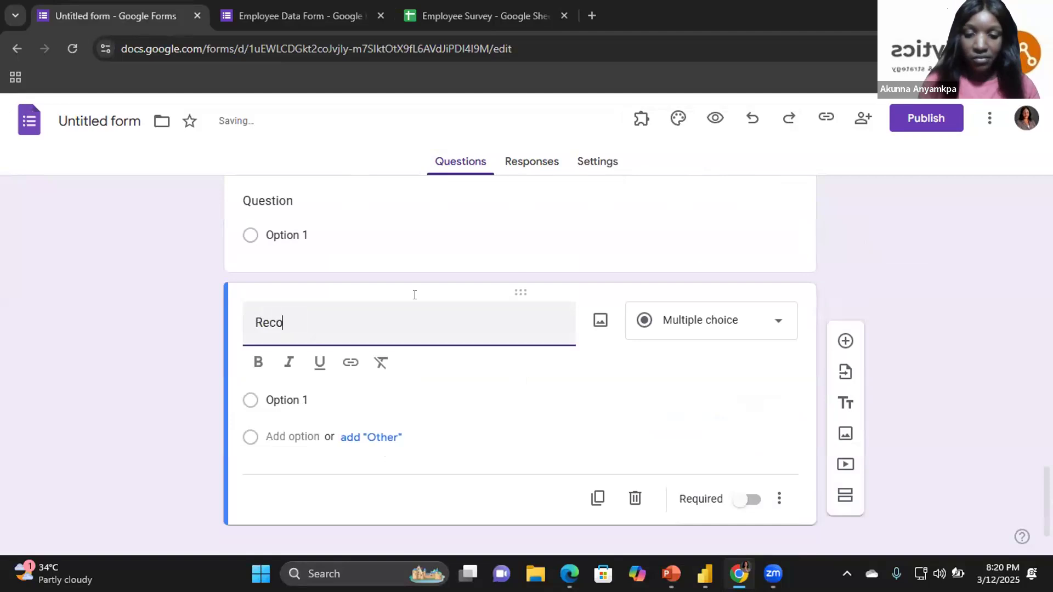
{"action": "key", "text": "BackSpace"}
{"action": "key", "text": "BackSpace"}
{"action": "key", "text": "BackSpace"}
{"action": "key", "text": "BackSpace"}
{"action": "key", "text": "BackSpace"}
{"action": "key", "text": "BackSpace"}
{"action": "type", "text": "dat"}
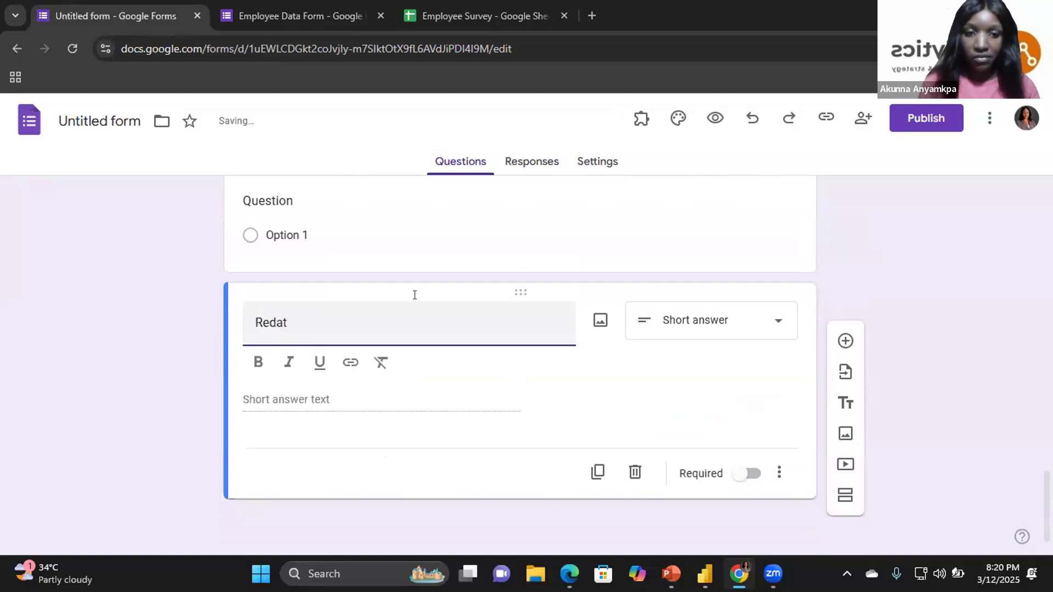
{"action": "key", "text": "BackSpace"}
{"action": "key", "text": "BackSpace"}
{"action": "key", "text": "BackSpace"}
{"action": "type", "text": "commend"}
{"action": "key", "text": "BackSpace"}
{"action": "type", "text": "dation"}
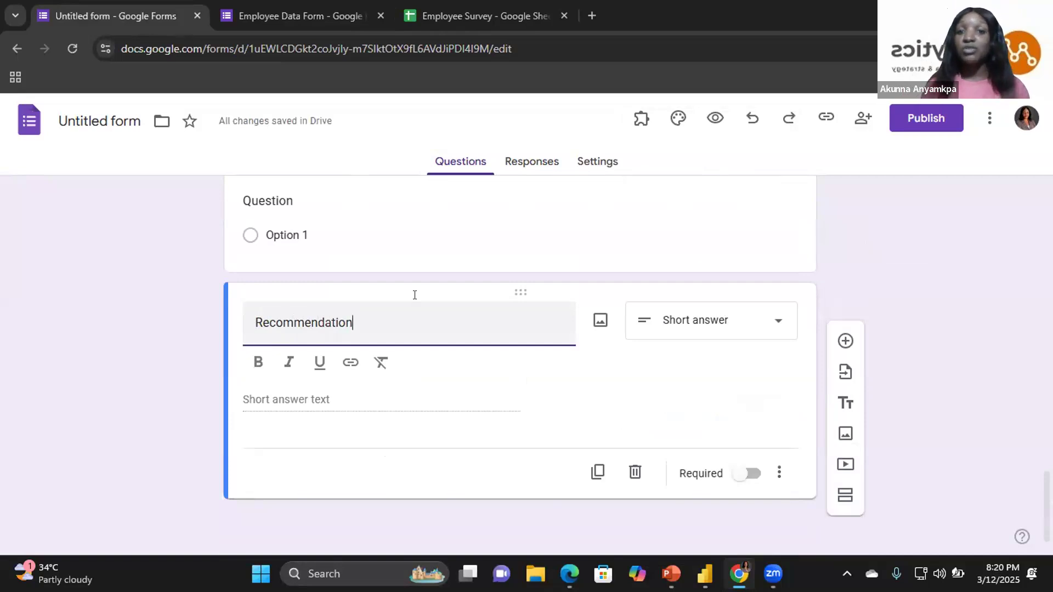
Make the Recommendation question a required Multiple choice with the options "Yes" and "No"
{"action": "left_click", "coordinate": [701, 321]}
{"action": "left_click", "coordinate": [687, 225]}
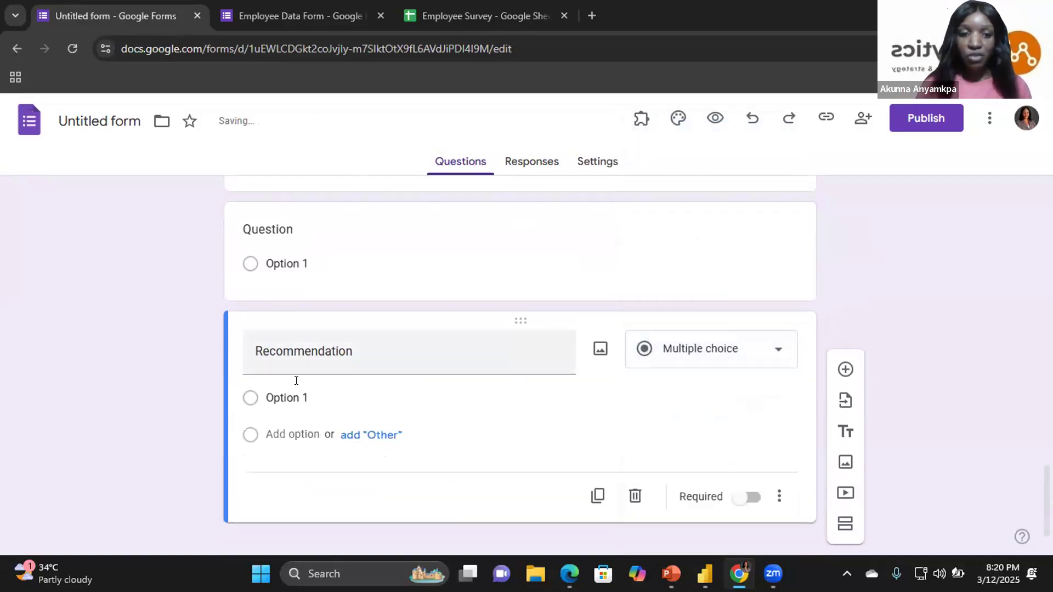
{"action": "left_click", "coordinate": [291, 399]}
{"action": "type", "text": "Yes"}
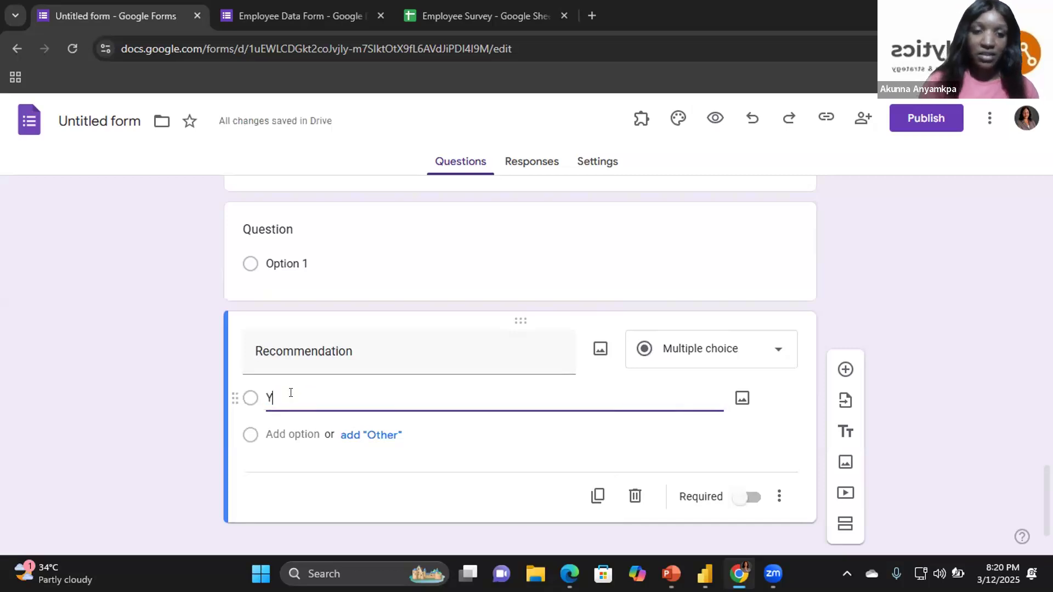
{"action": "left_click", "coordinate": [294, 446]}
{"action": "type", "text": "No"}
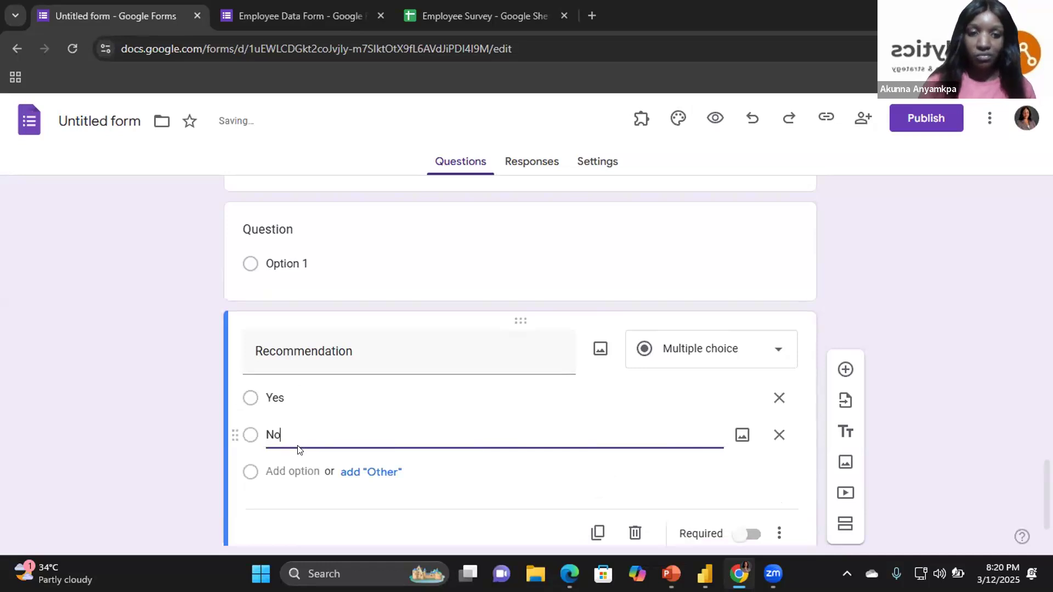
{"action": "left_click", "coordinate": [749, 535]}
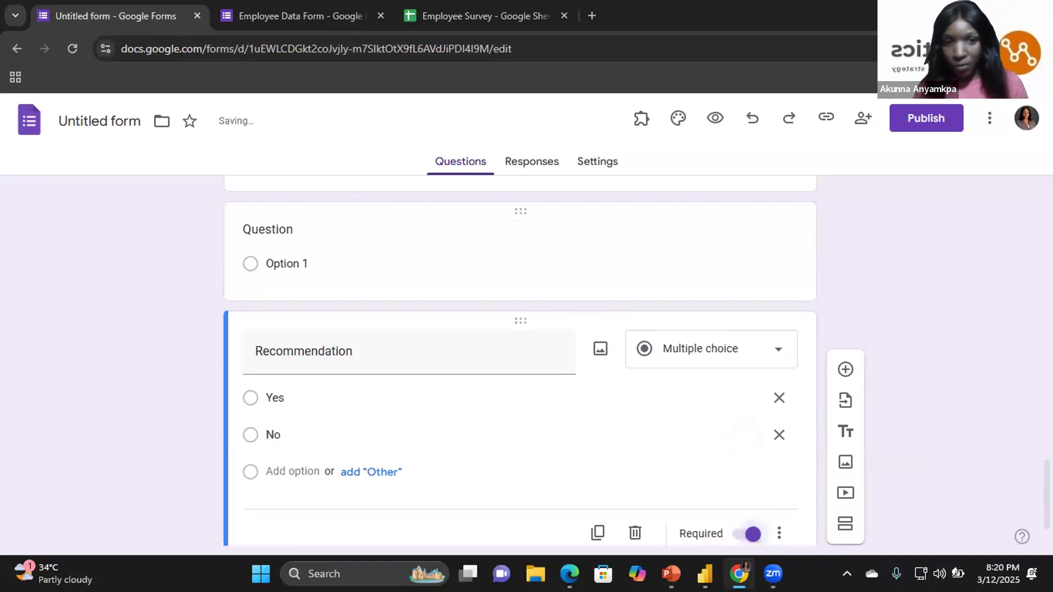
Consult the existing form's Inclusion question and title the blank question above Recommendation "Inclusion"
{"action": "scroll", "coordinate": [520, 362], "scroll_direction": "up", "scroll_amount": 3}
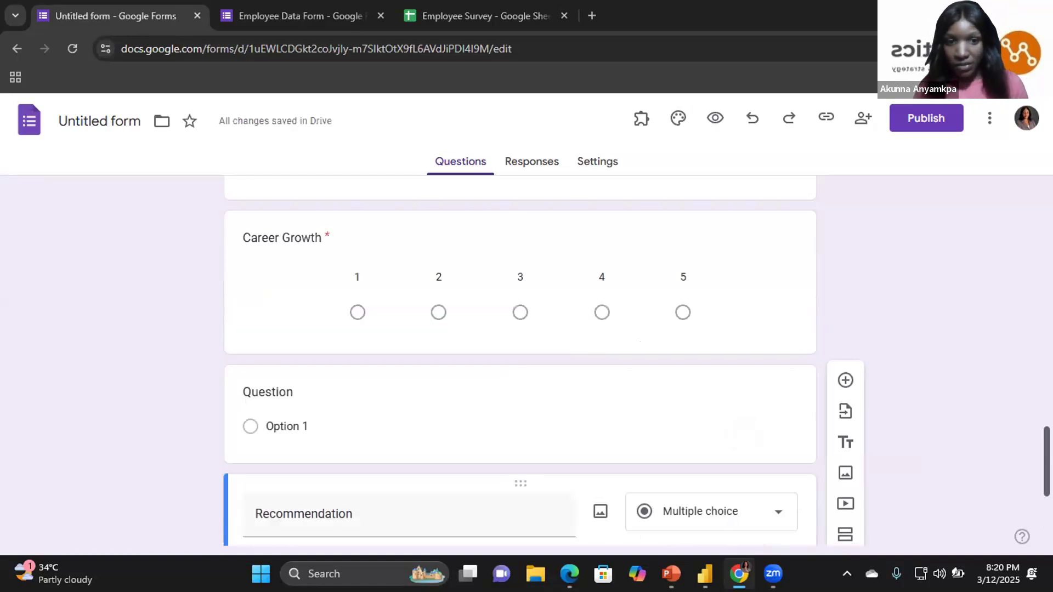
{"action": "left_click", "coordinate": [296, 16]}
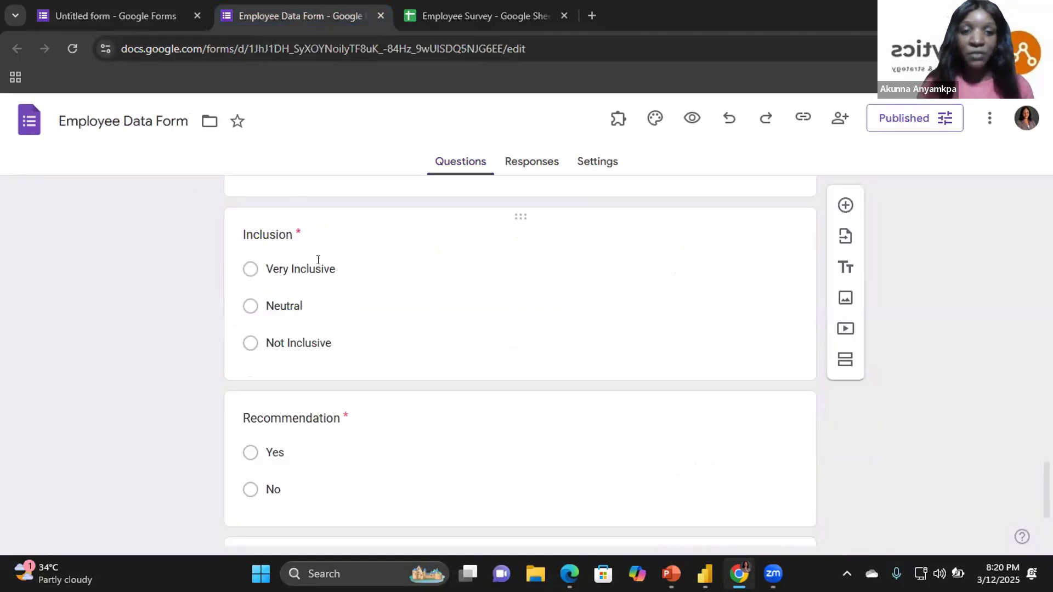
{"action": "left_click", "coordinate": [90, 6]}
{"action": "left_click", "coordinate": [272, 341]}
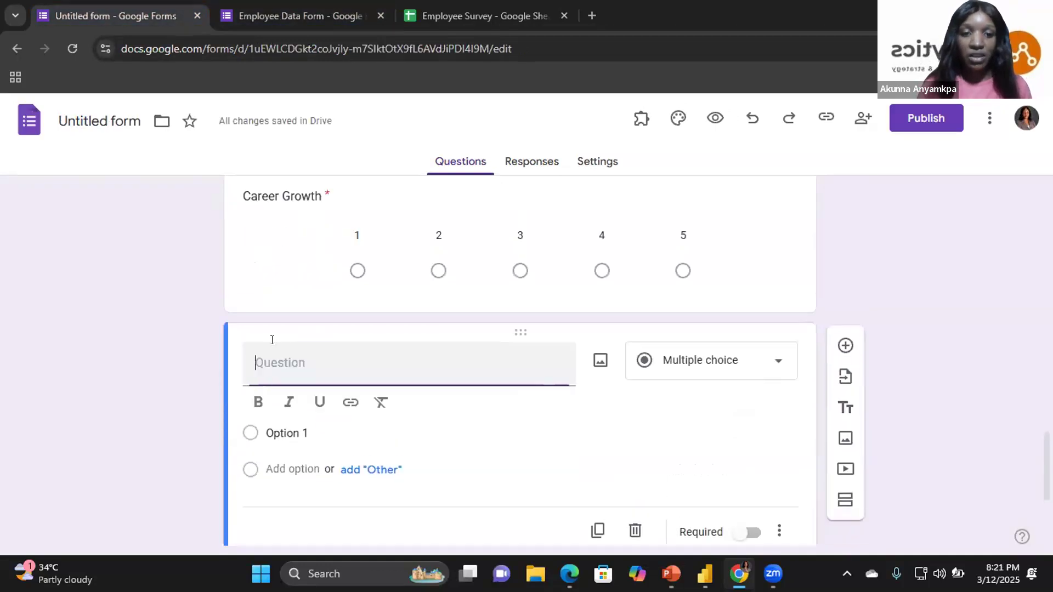
{"action": "type", "text": "Inclusi"}
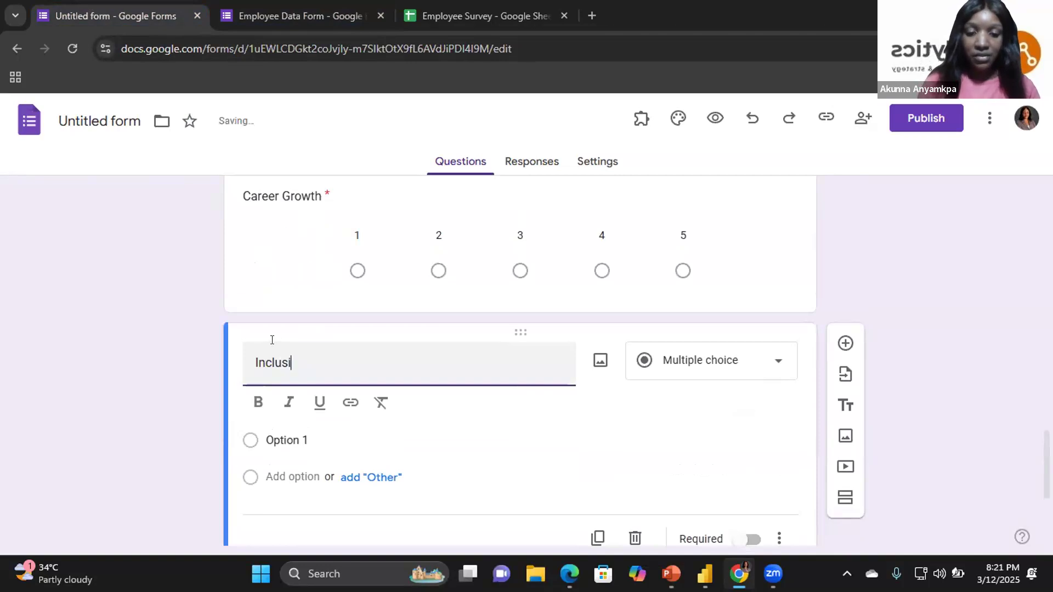
{"action": "key", "text": "BackSpace"}
{"action": "type", "text": "ion"}
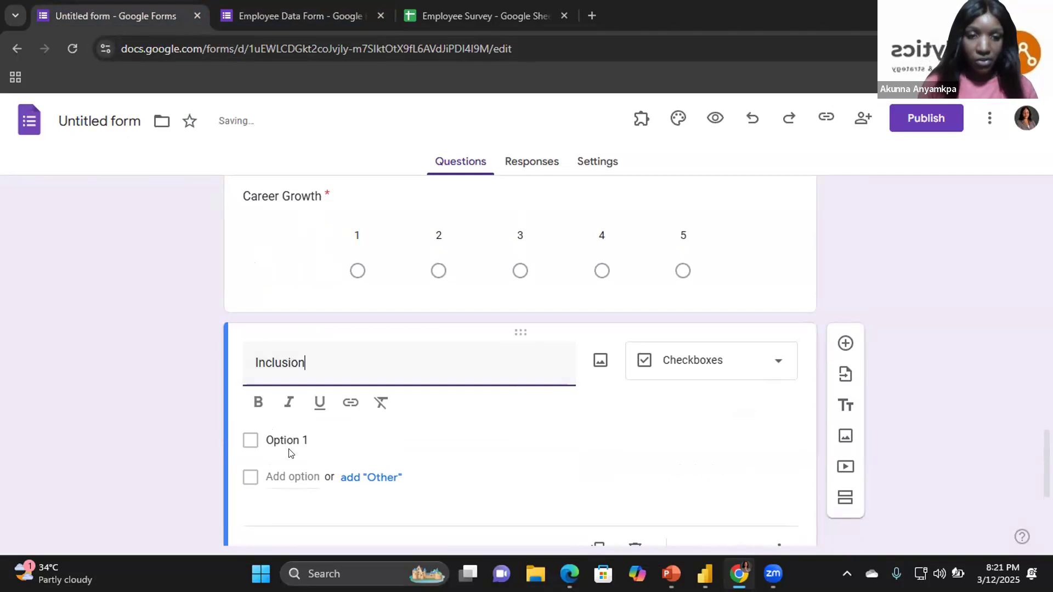
Change the Inclusion question to Multiple choice and name its first option "Very Inclusive"
{"action": "left_click", "coordinate": [718, 366]}
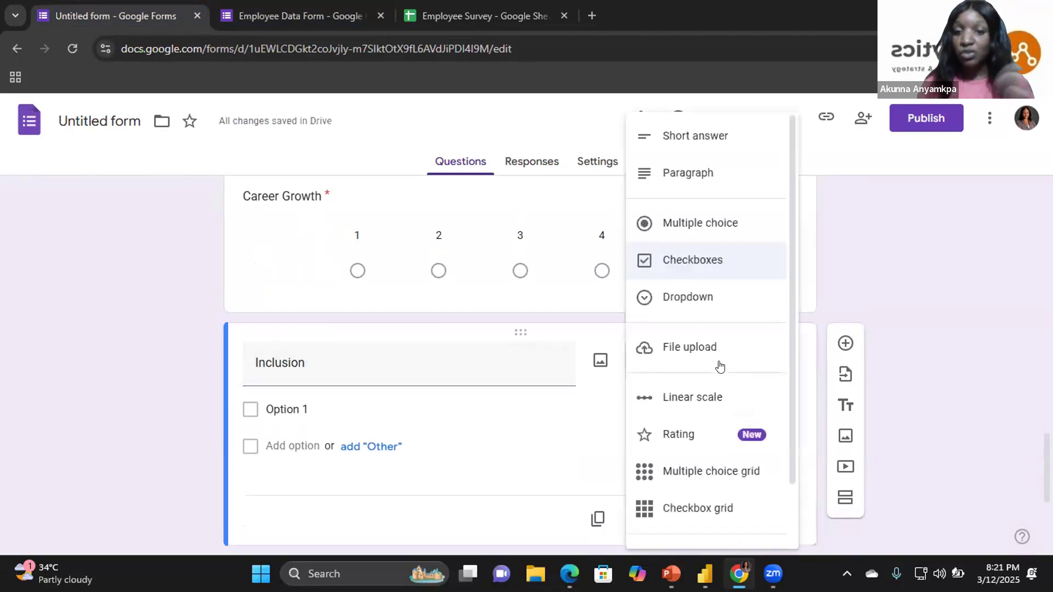
{"action": "left_click", "coordinate": [711, 229]}
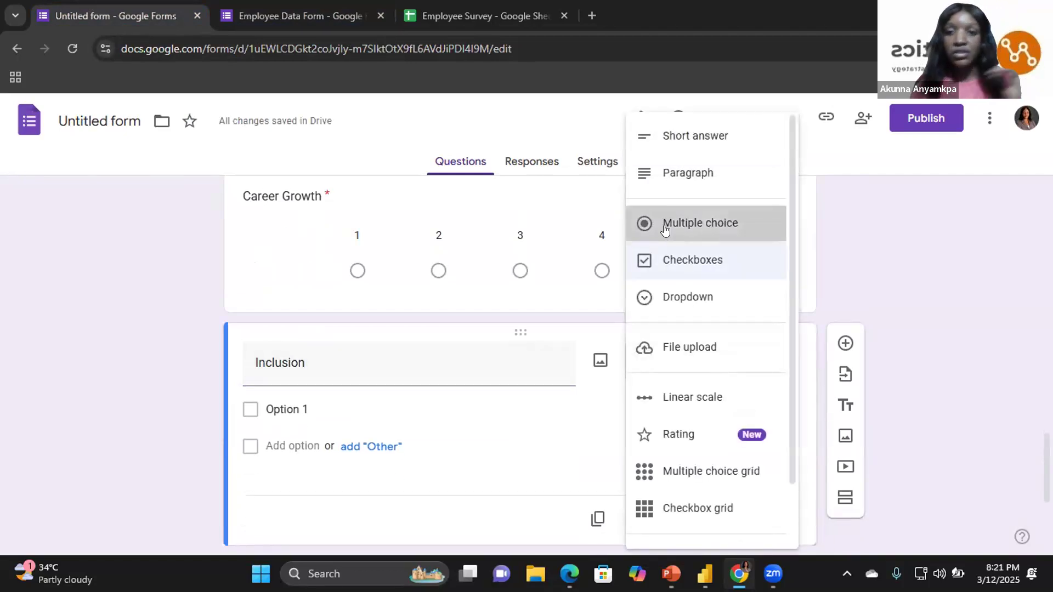
{"action": "left_click", "coordinate": [290, 408]}
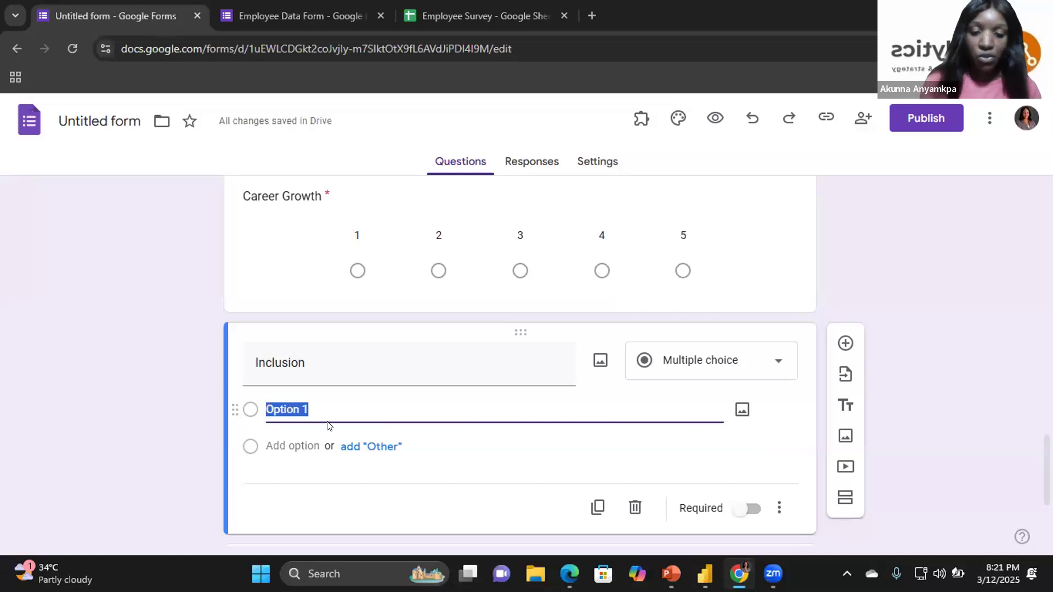
{"action": "type", "text": "Very "}
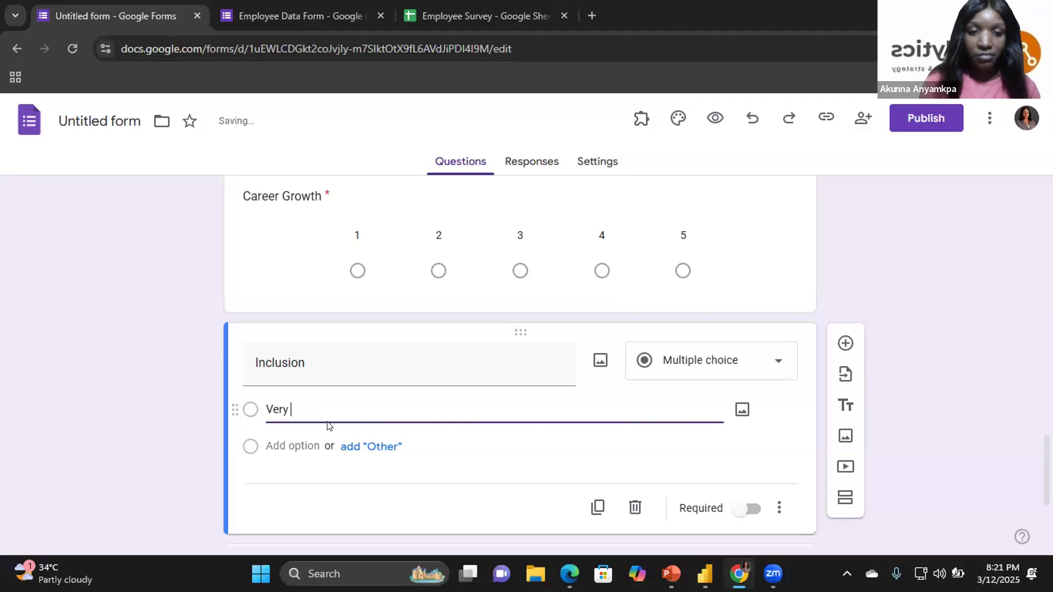
{"action": "type", "text": "Inclusive"}
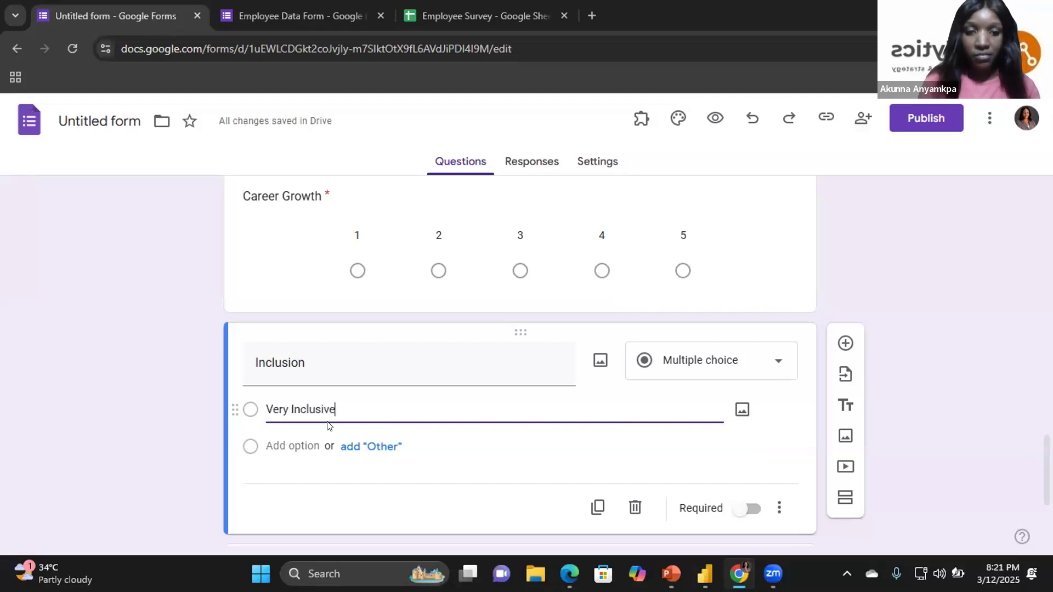
Add the options "Neutral" and "Not Inclusive" to the Inclusion question and make it required
{"action": "left_click", "coordinate": [296, 445]}
{"action": "type", "text": "Neutral"}
{"action": "left_click", "coordinate": [280, 477]}
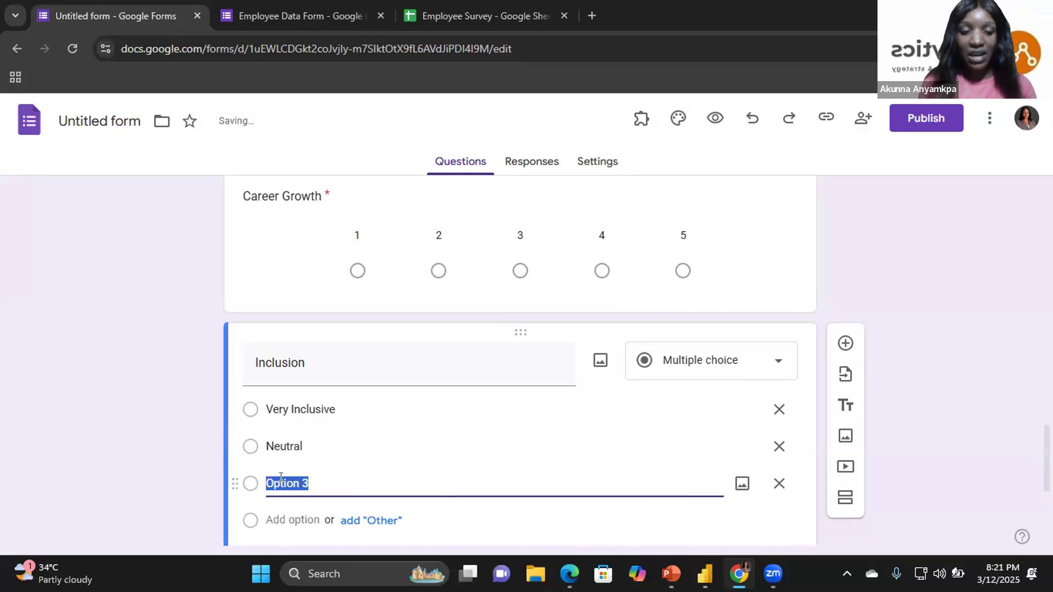
{"action": "type", "text": "Not"}
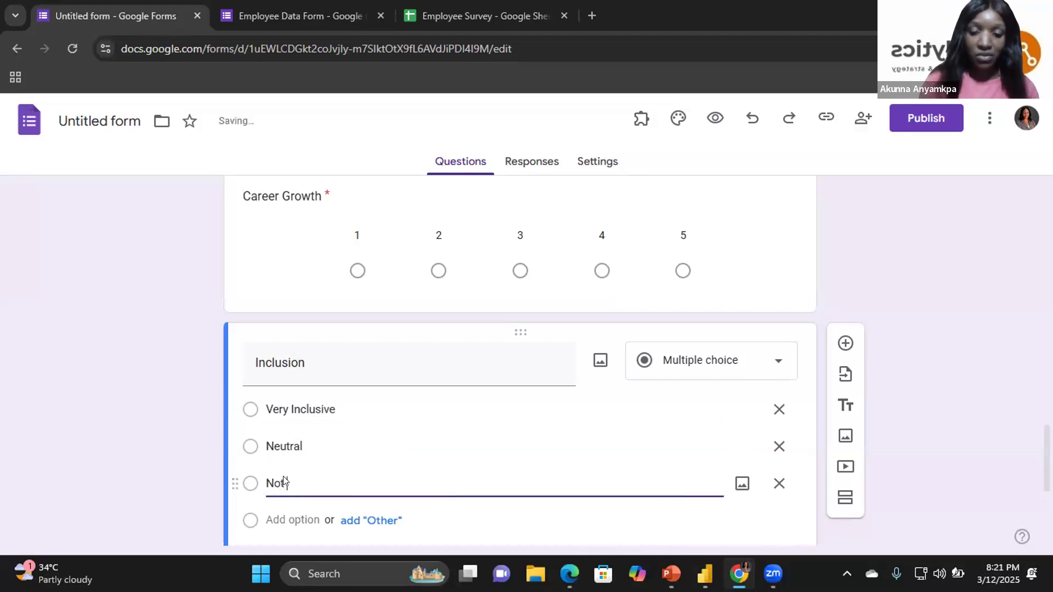
{"action": "type", "text": " Inc"}
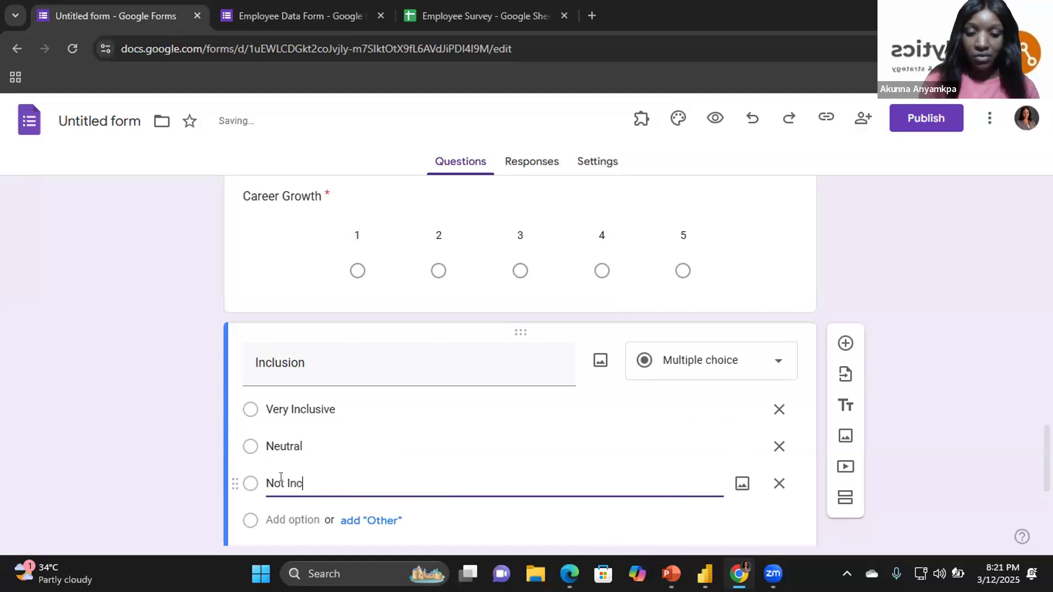
{"action": "type", "text": "lusive"}
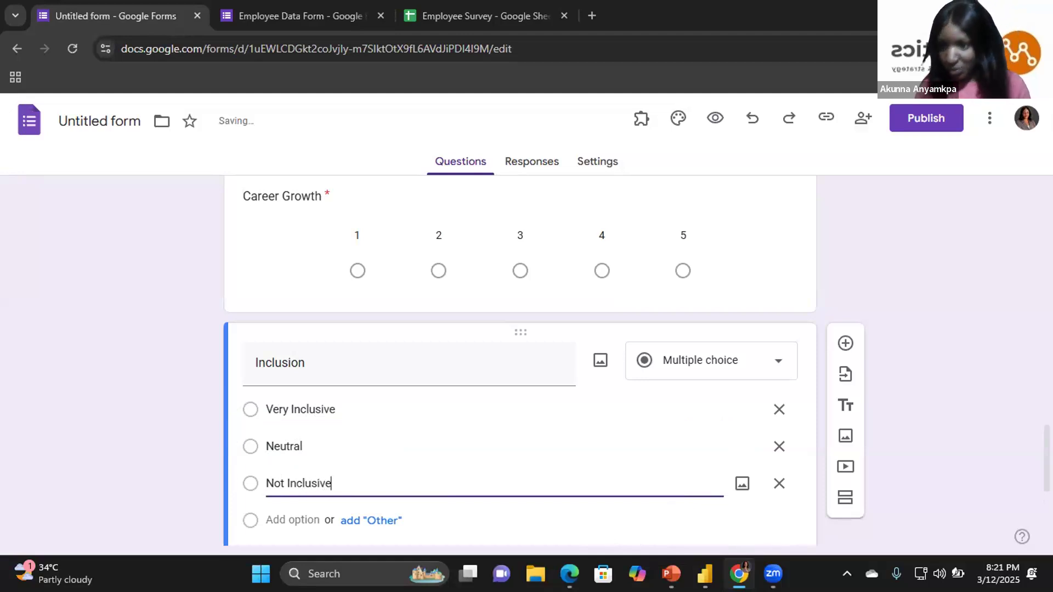
{"action": "scroll", "coordinate": [520, 362], "scroll_direction": "down", "scroll_amount": 5}
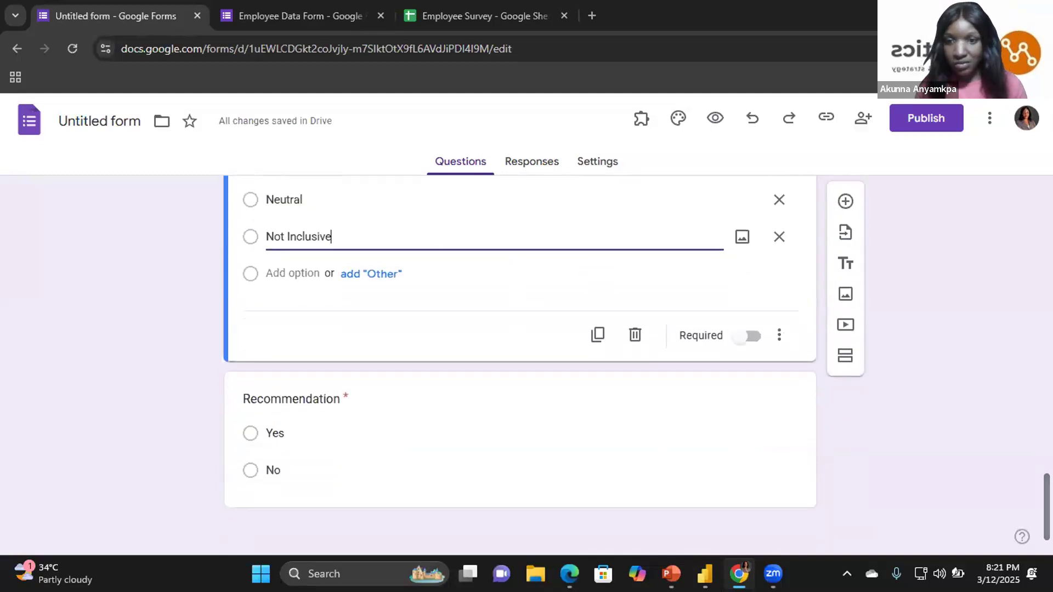
{"action": "left_click", "coordinate": [749, 336]}
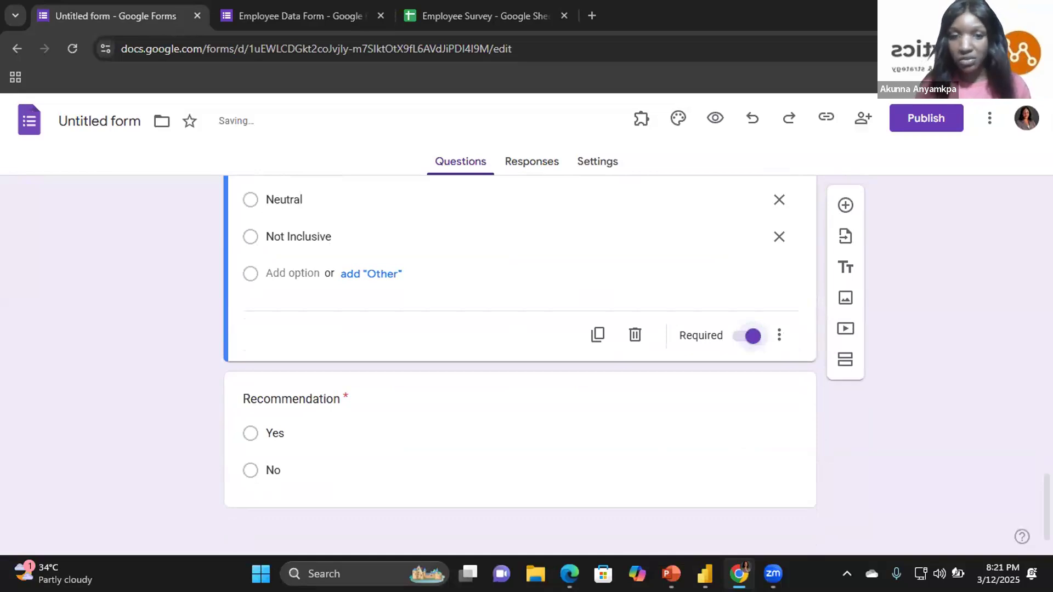
Add a blank question below Recommendation and consult the existing form for the question that follows Recommendation
{"action": "scroll", "coordinate": [782, 321], "scroll_direction": "down", "scroll_amount": 1}
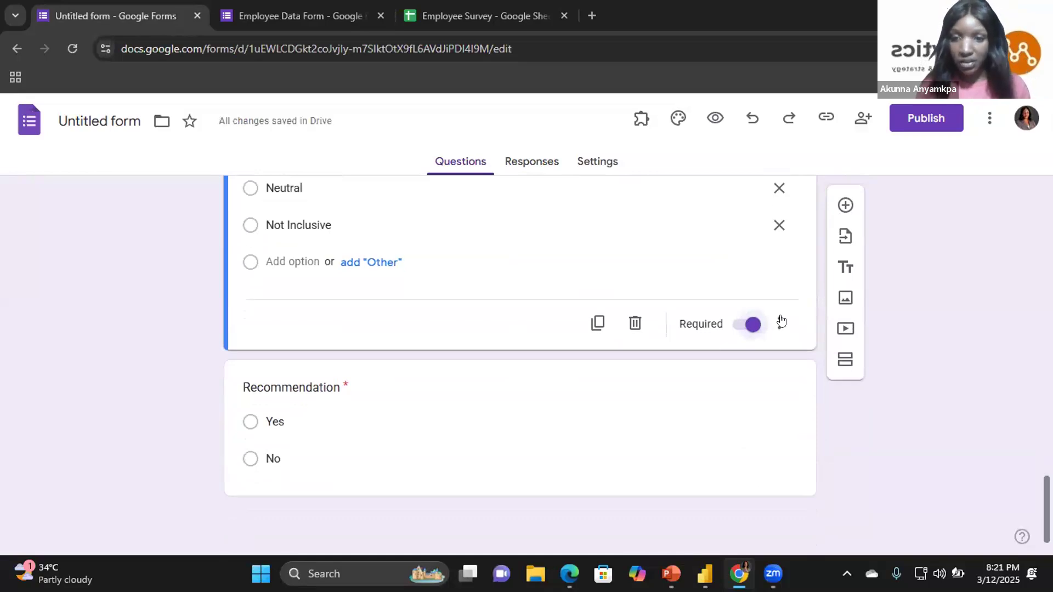
{"action": "left_click", "coordinate": [736, 371]}
{"action": "left_click", "coordinate": [845, 264]}
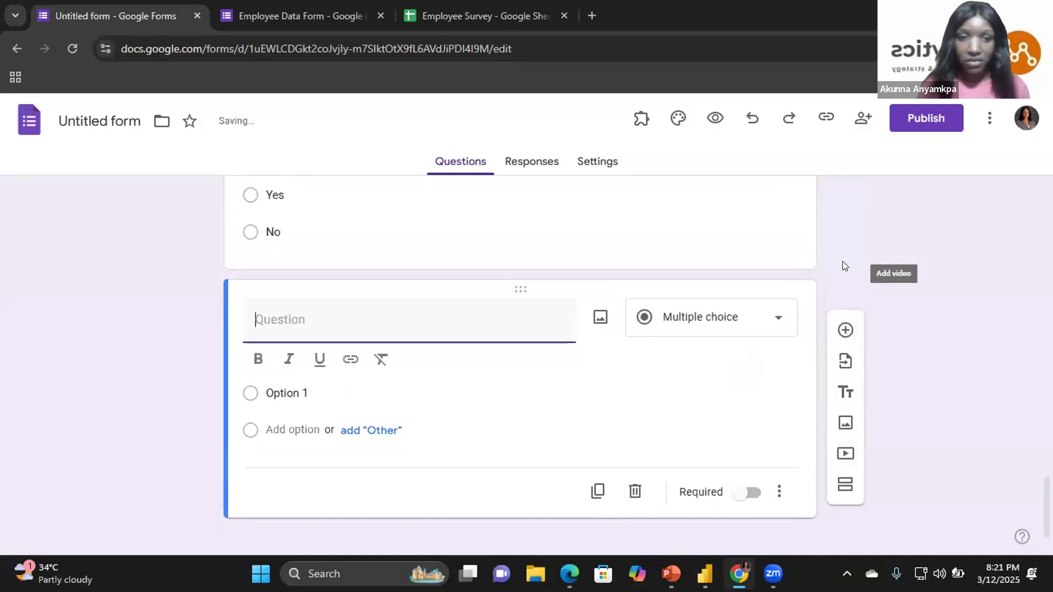
{"action": "key", "text": "ctrl+Tab"}
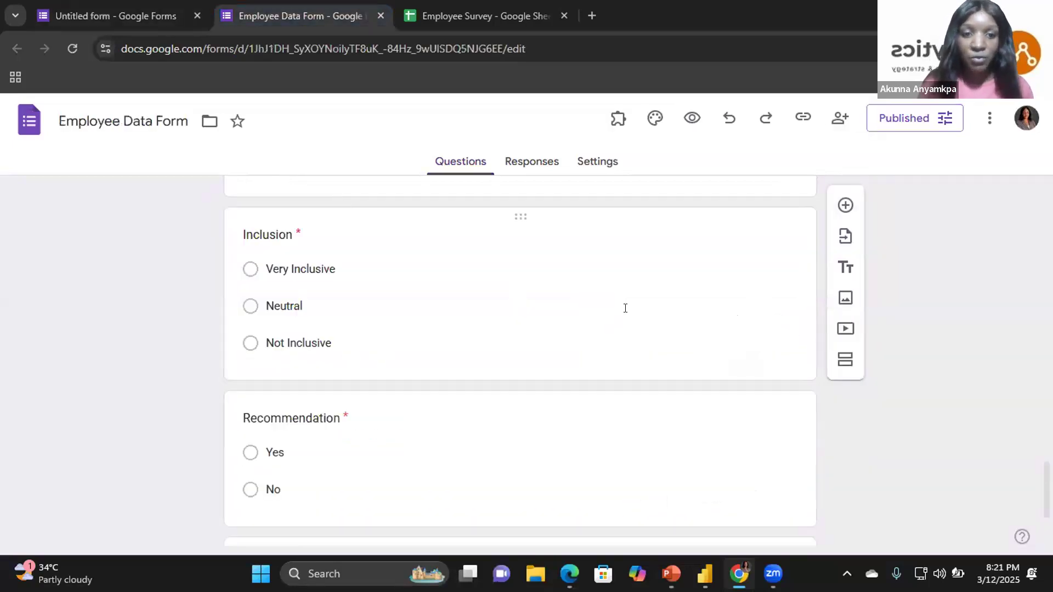
{"action": "scroll", "coordinate": [520, 362], "scroll_direction": "down", "scroll_amount": 3}
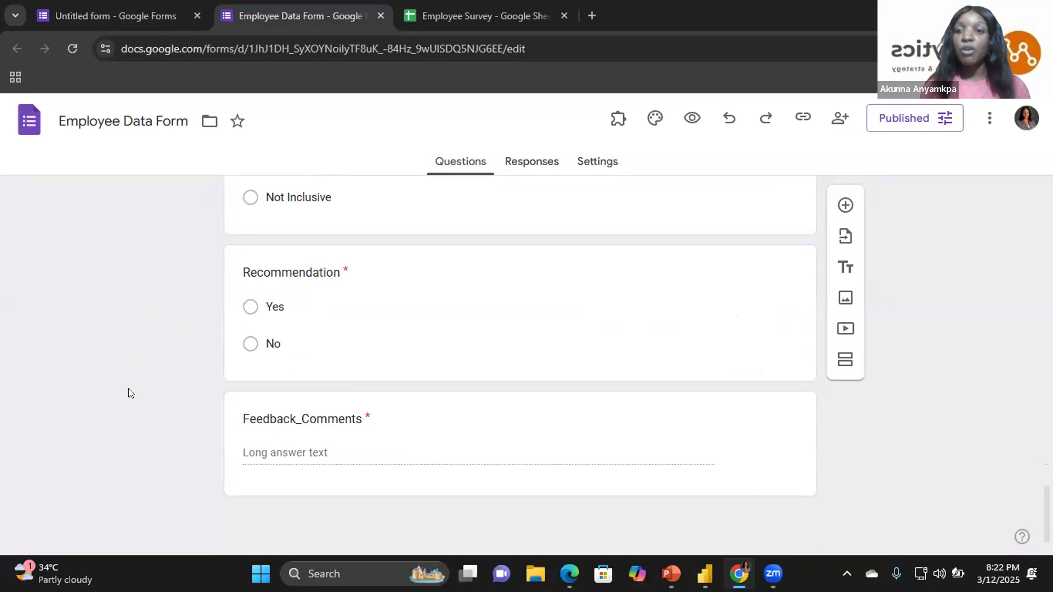
{"action": "scroll", "coordinate": [136, 389], "scroll_direction": "up", "scroll_amount": 1}
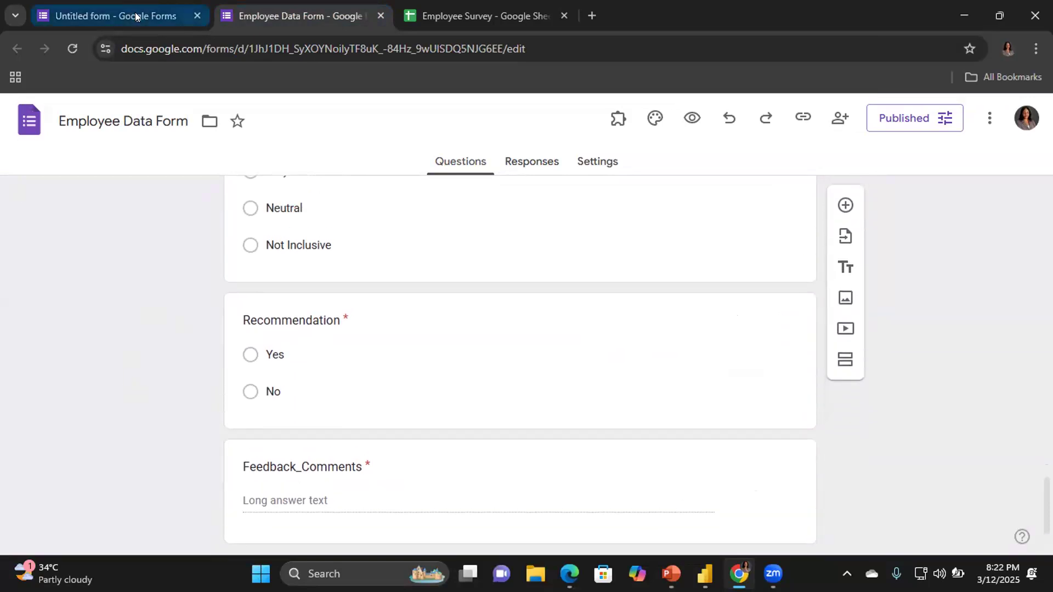
Title the new form's last blank question "Feedback Comments" and make it a Paragraph question
{"action": "left_click", "coordinate": [136, 15]}
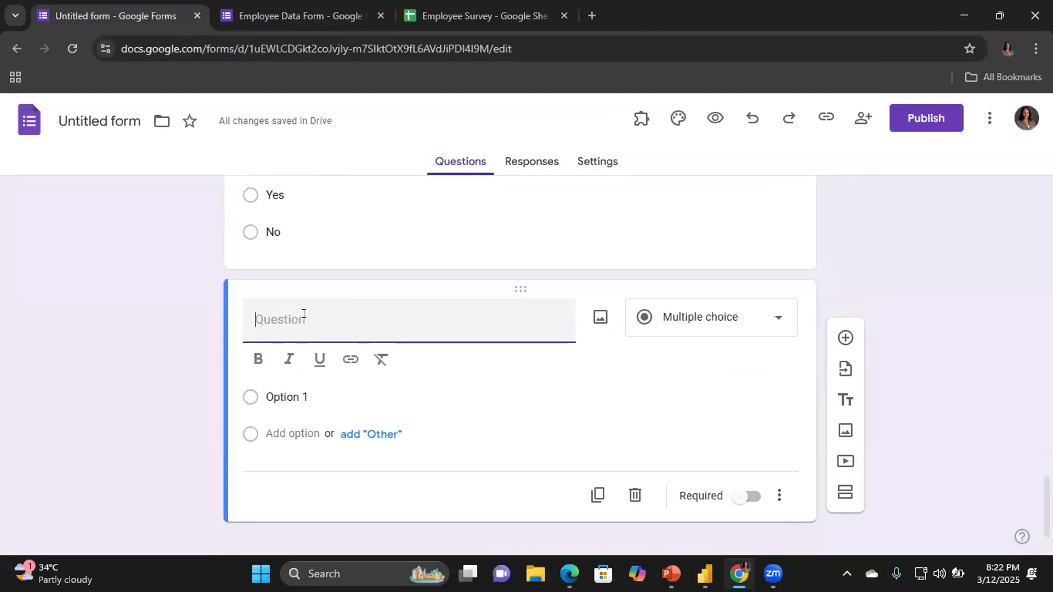
{"action": "type", "text": "F"}
{"action": "type", "text": "eed"}
{"action": "type", "text": "back Co"}
{"action": "type", "text": "mment"}
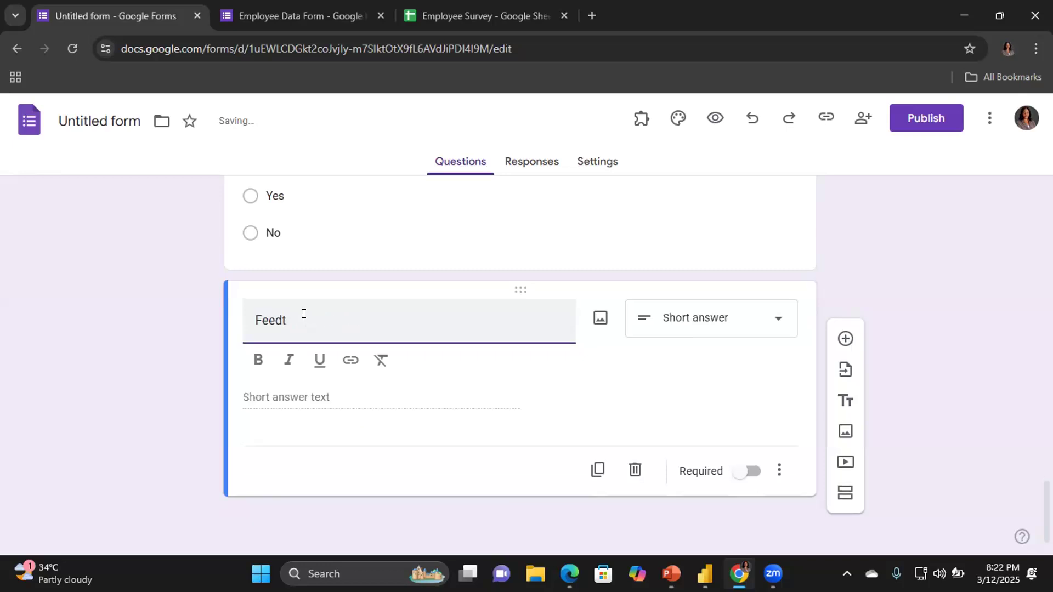
{"action": "key", "text": "BackSpace"}
{"action": "key", "text": "BackSpace"}
{"action": "key", "text": "BackSpace"}
{"action": "key", "text": "BackSpace"}
{"action": "key", "text": "BackSpace"}
{"action": "type", "text": "Feedbac"}
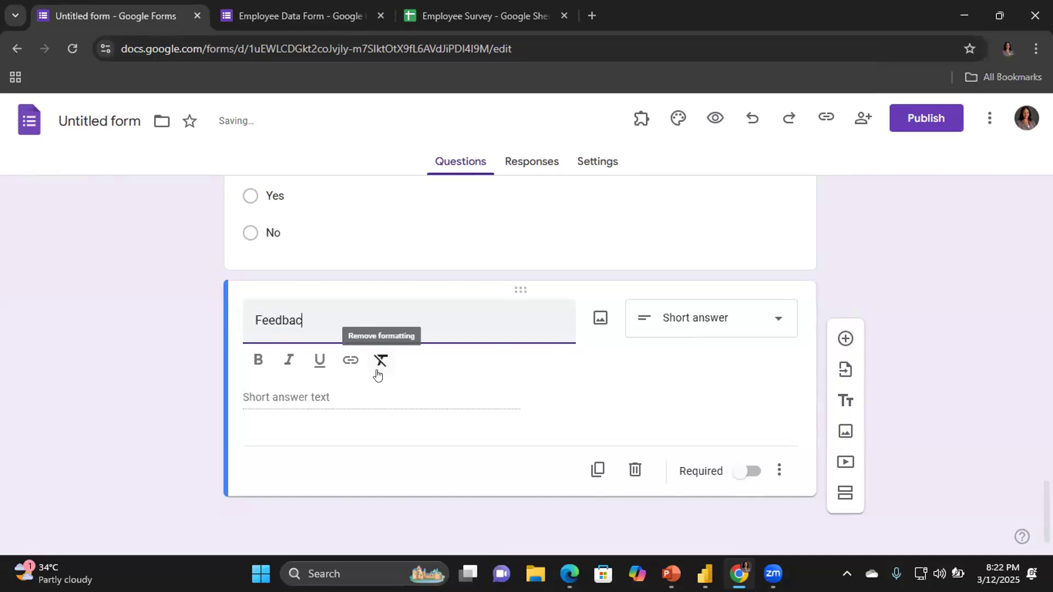
{"action": "type", "text": "k Comments"}
{"action": "left_click", "coordinate": [278, 395]}
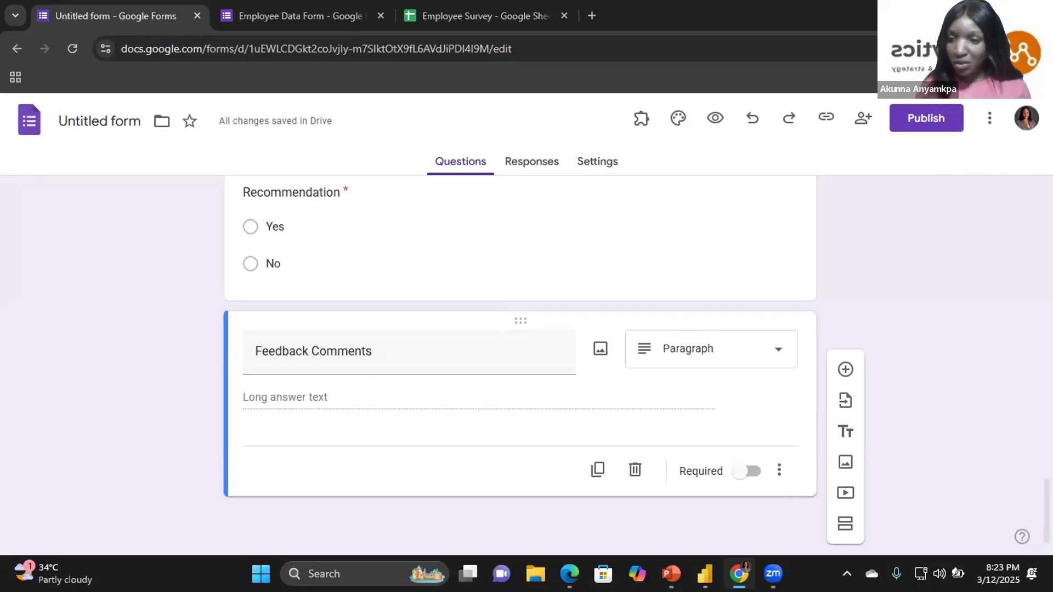
Name the untitled form file "Employee Data Form", matching the form's title
{"action": "left_click_drag", "start_coordinate": [1047, 510], "coordinate": [1047, 210]}
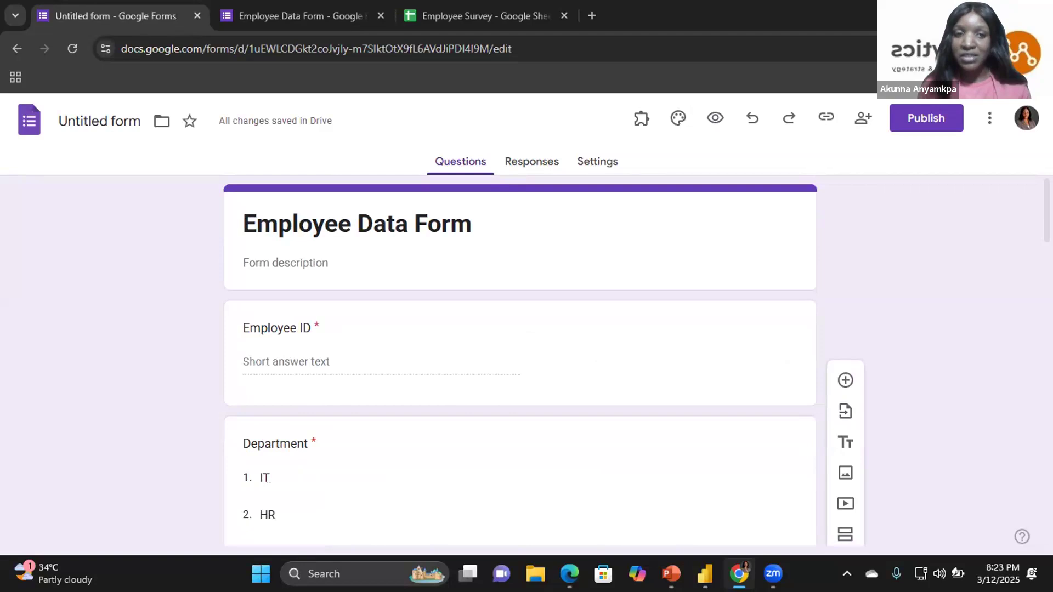
{"action": "left_click", "coordinate": [91, 119]}
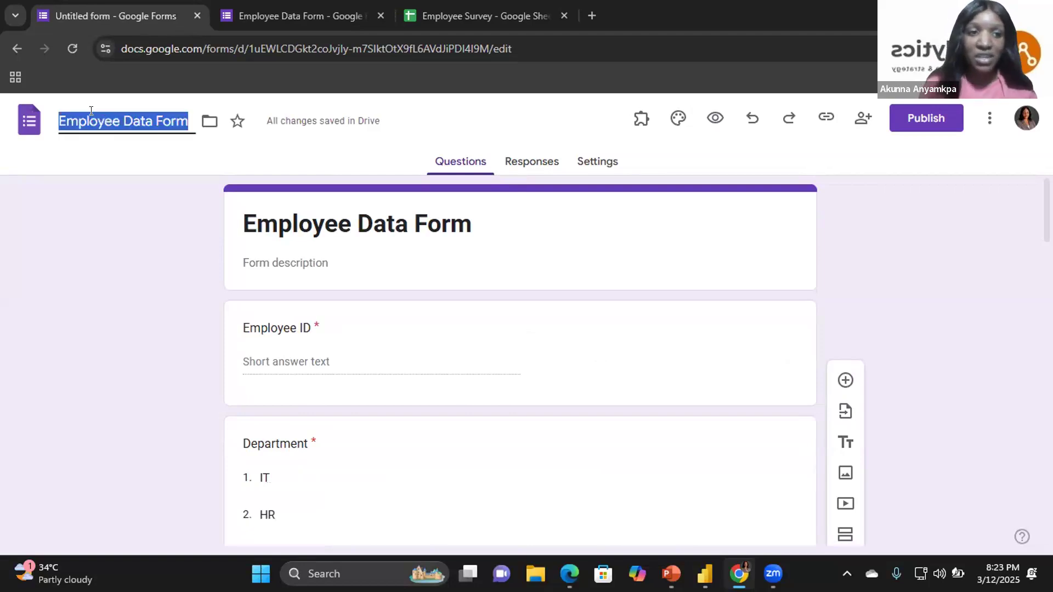
{"action": "left_click", "coordinate": [86, 119]}
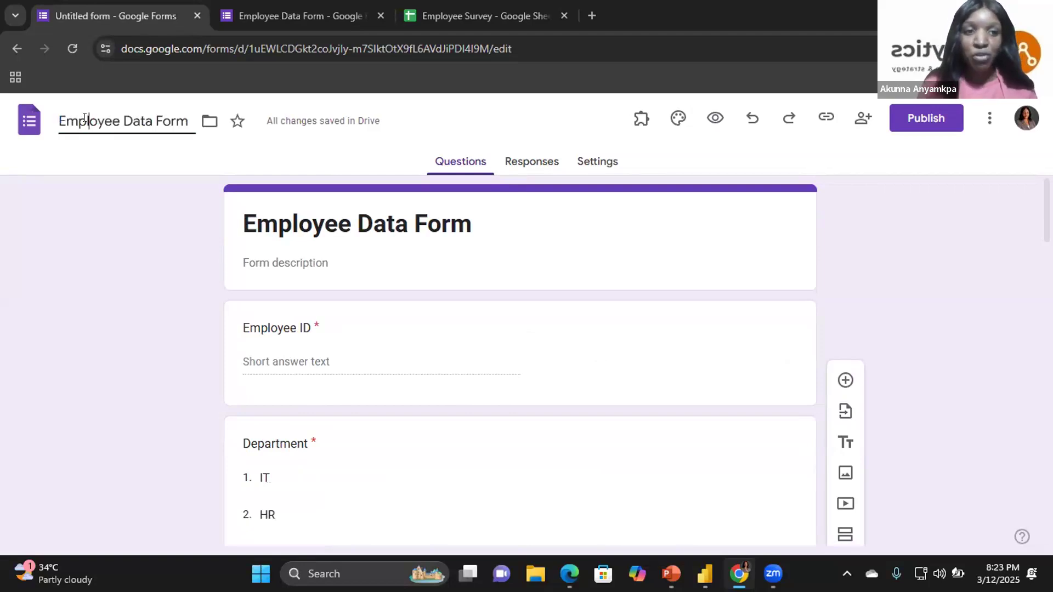
{"action": "left_click", "coordinate": [182, 121]}
{"action": "key", "text": "Right"}
{"action": "triple_click", "coordinate": [121, 120]}
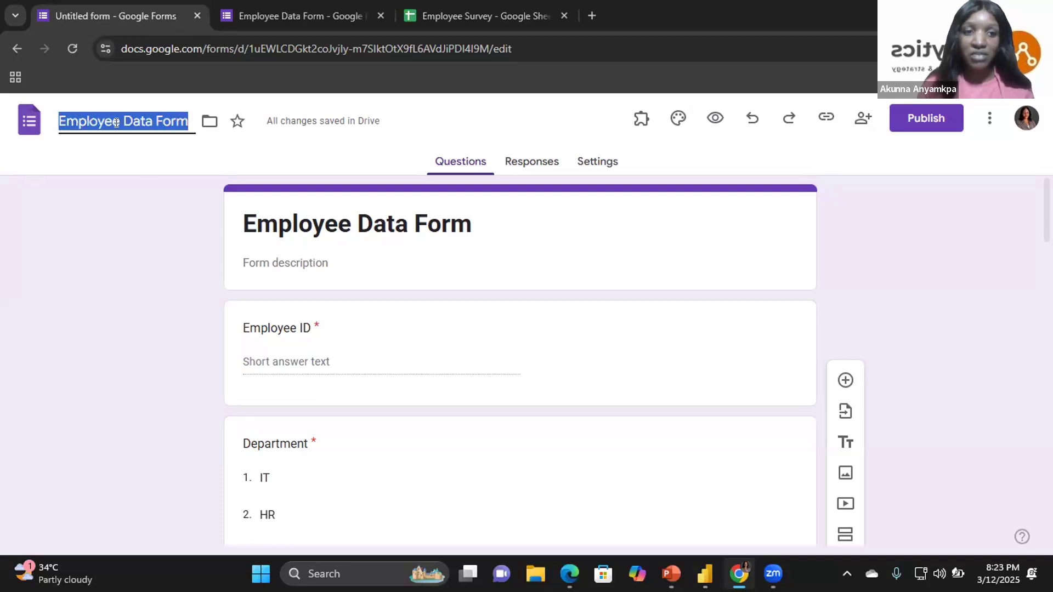
{"action": "left_click", "coordinate": [130, 166]}
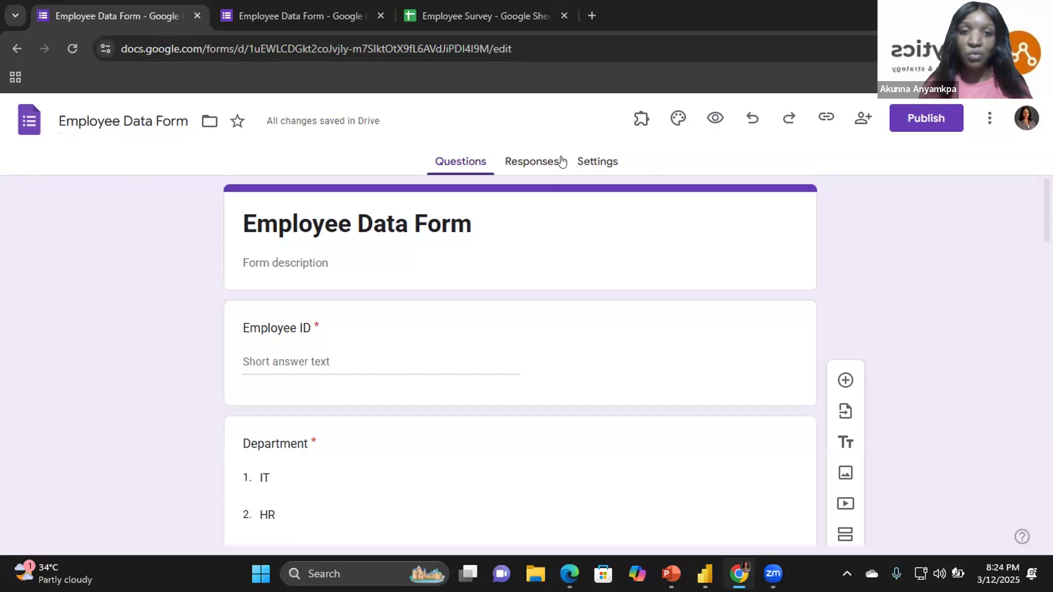
Upload the 10Alytics image "LOGO" from the Downloads folder as the form theme's header image
{"action": "left_click", "coordinate": [677, 118]}
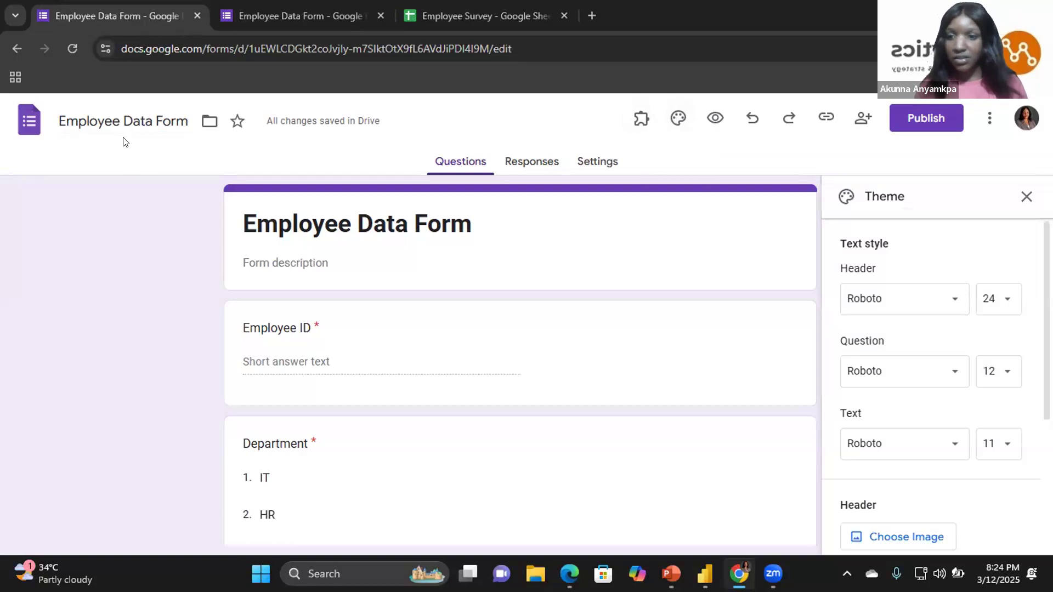
{"action": "left_click", "coordinate": [890, 537]}
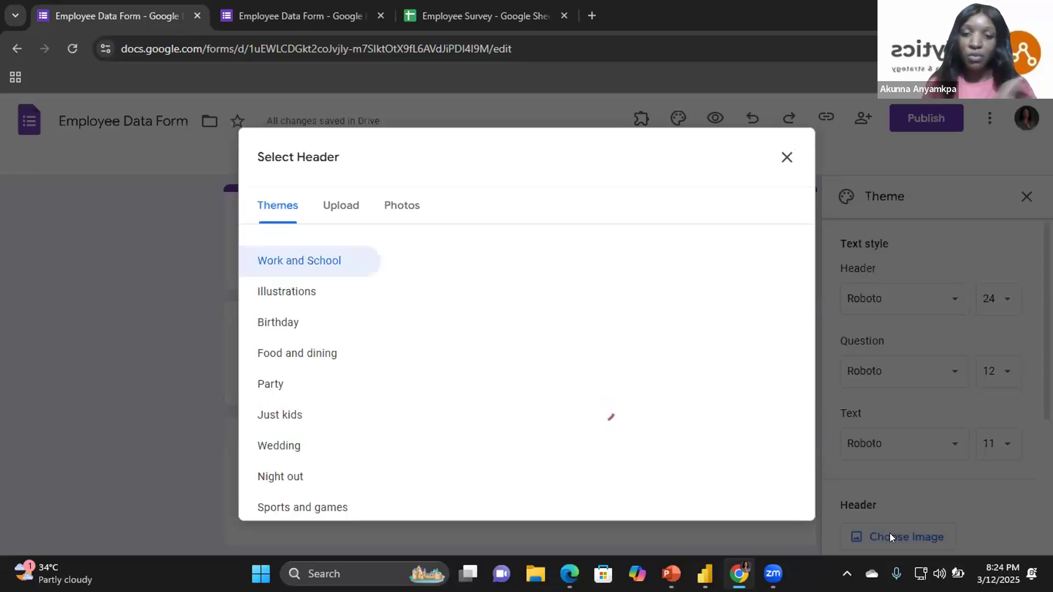
{"action": "left_click", "coordinate": [328, 213]}
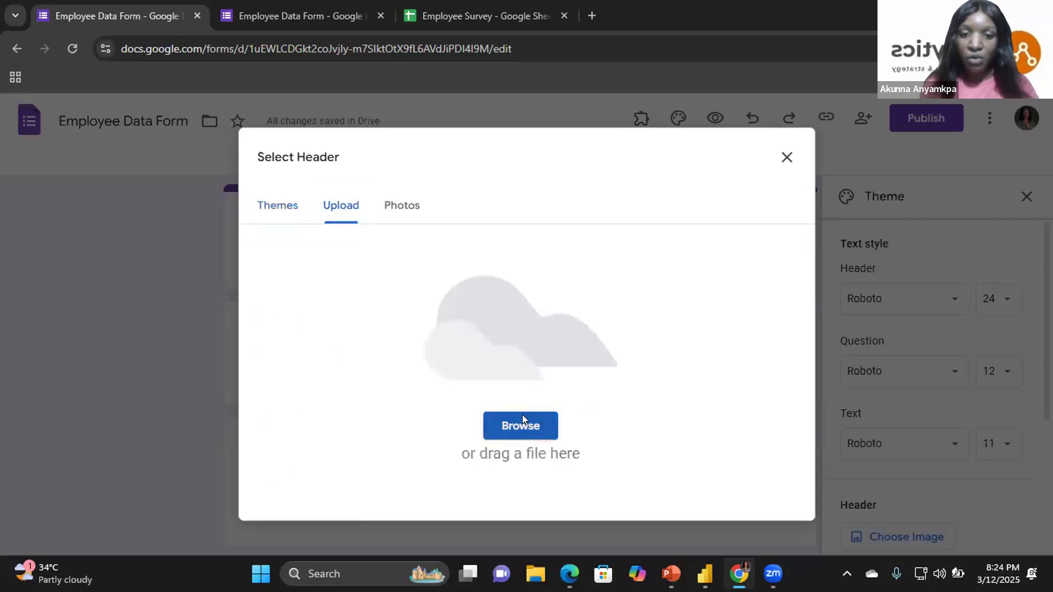
{"action": "left_click", "coordinate": [522, 419]}
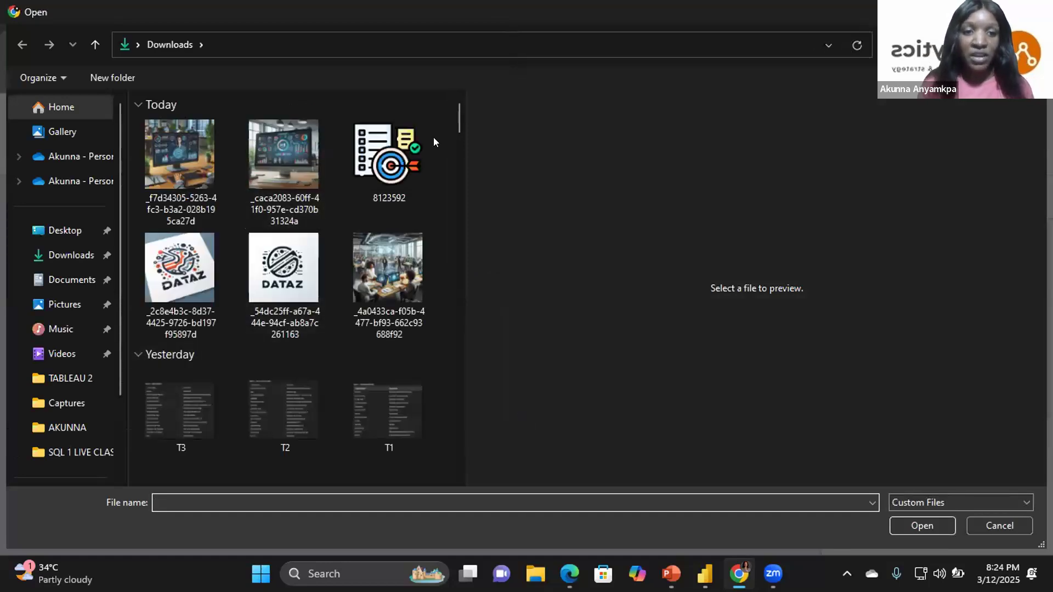
{"action": "left_click_drag", "start_coordinate": [456, 128], "coordinate": [458, 322]}
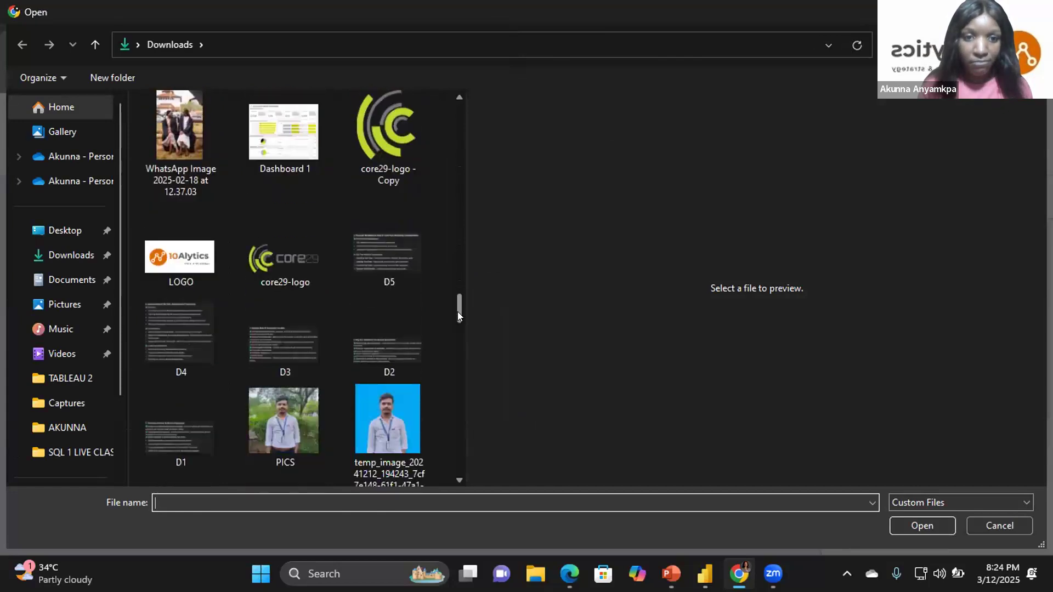
{"action": "left_click", "coordinate": [179, 253]}
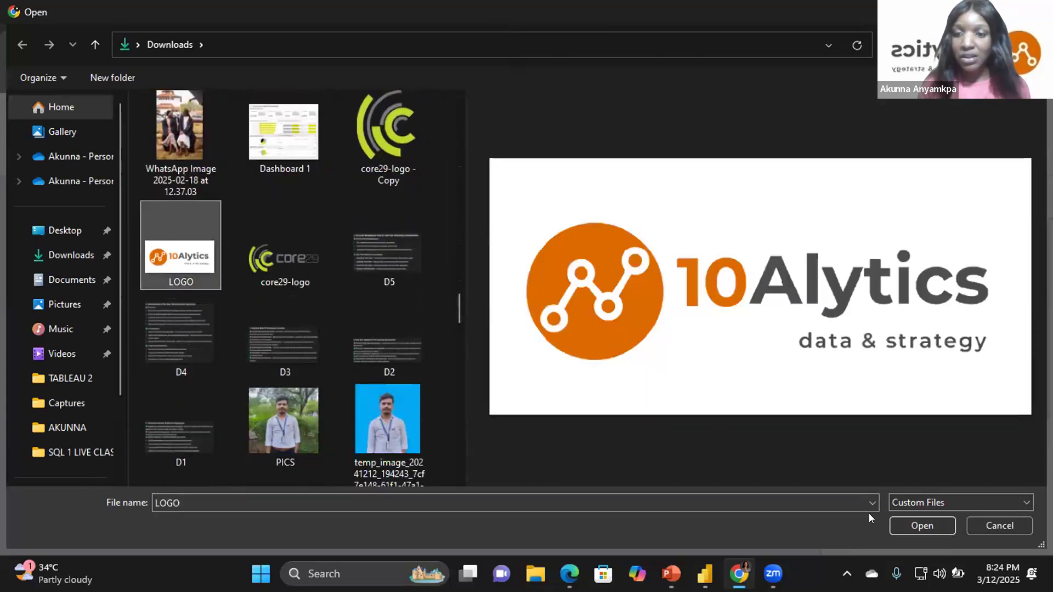
{"action": "key", "text": "Return"}
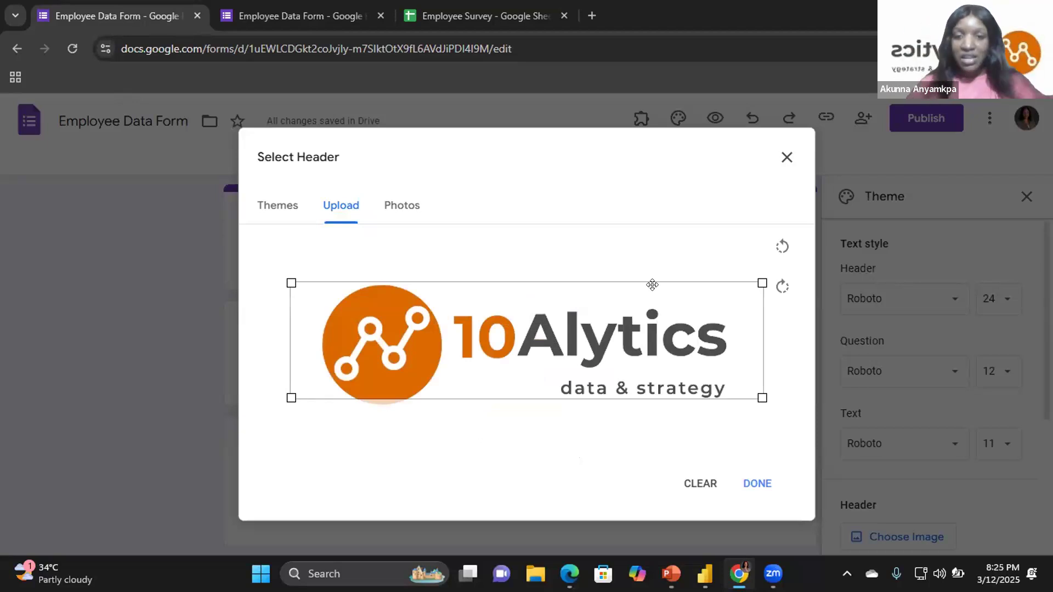
Reposition the header crop so it takes in the whole logo circle, apply the header image, and close the theme settings
{"action": "left_click_drag", "start_coordinate": [652, 284], "coordinate": [647, 318]}
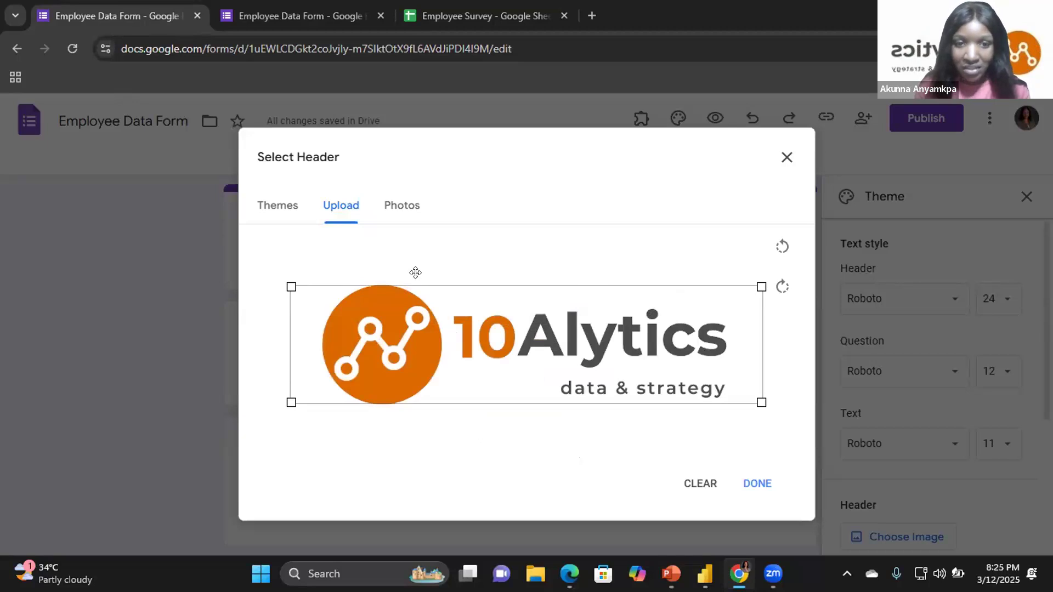
{"action": "left_click", "coordinate": [755, 485]}
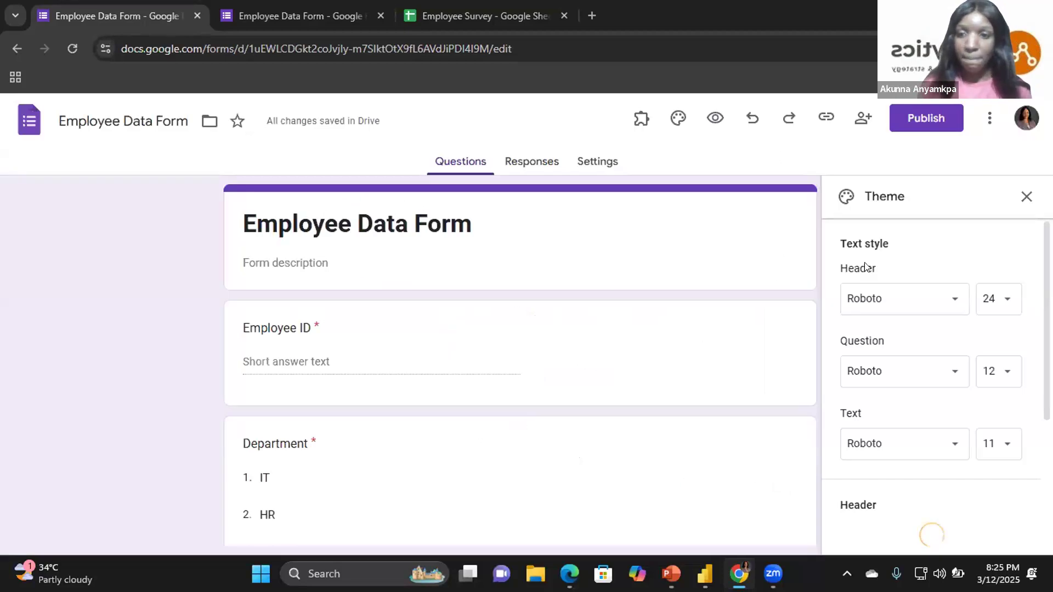
{"action": "left_click", "coordinate": [1023, 196]}
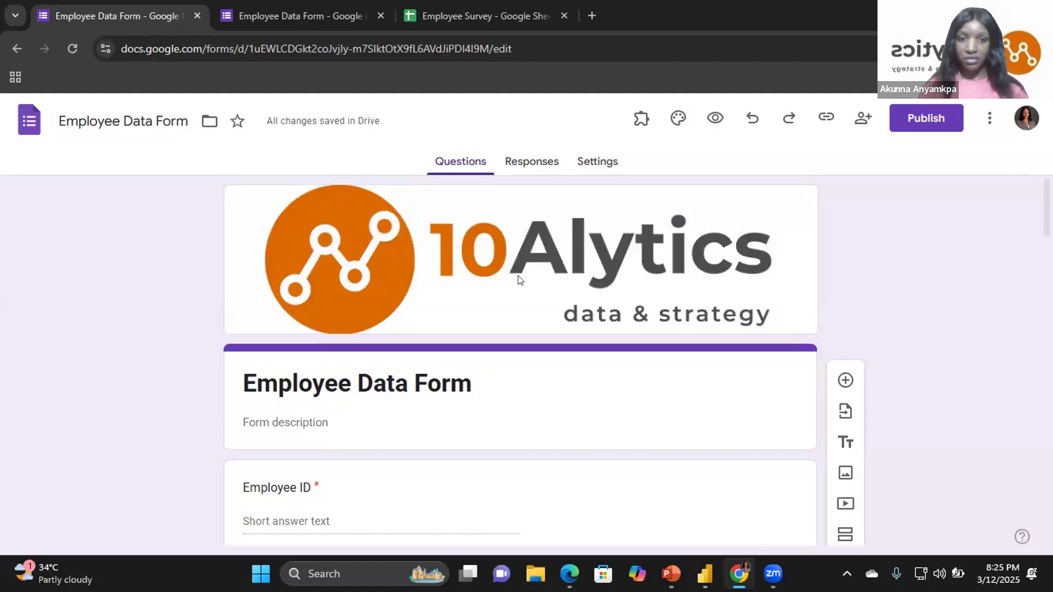
Publish the Employee Data Form with anyone who has the link as responders
{"action": "scroll", "coordinate": [1047, 220], "scroll_direction": "down", "scroll_amount": 3}
{"action": "scroll", "coordinate": [447, 317], "scroll_direction": "up", "scroll_amount": 3}
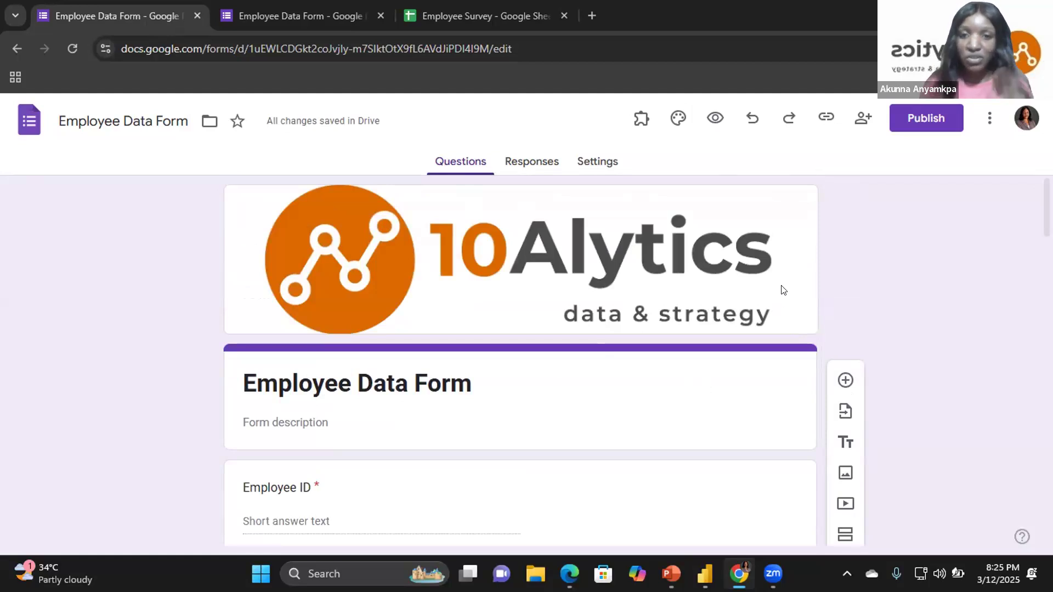
{"action": "left_click", "coordinate": [919, 118]}
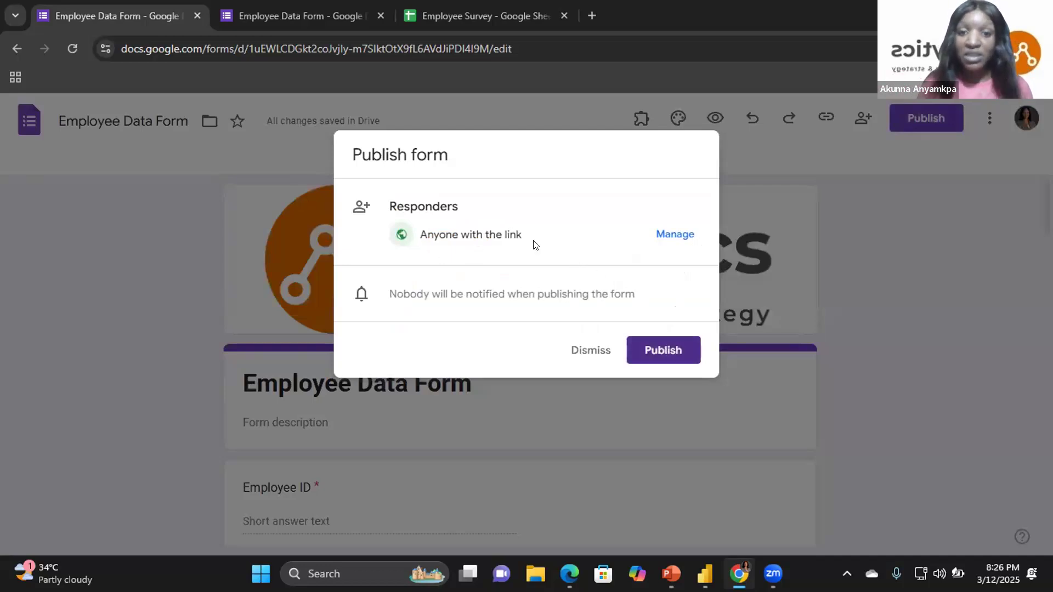
{"action": "left_click", "coordinate": [661, 356]}
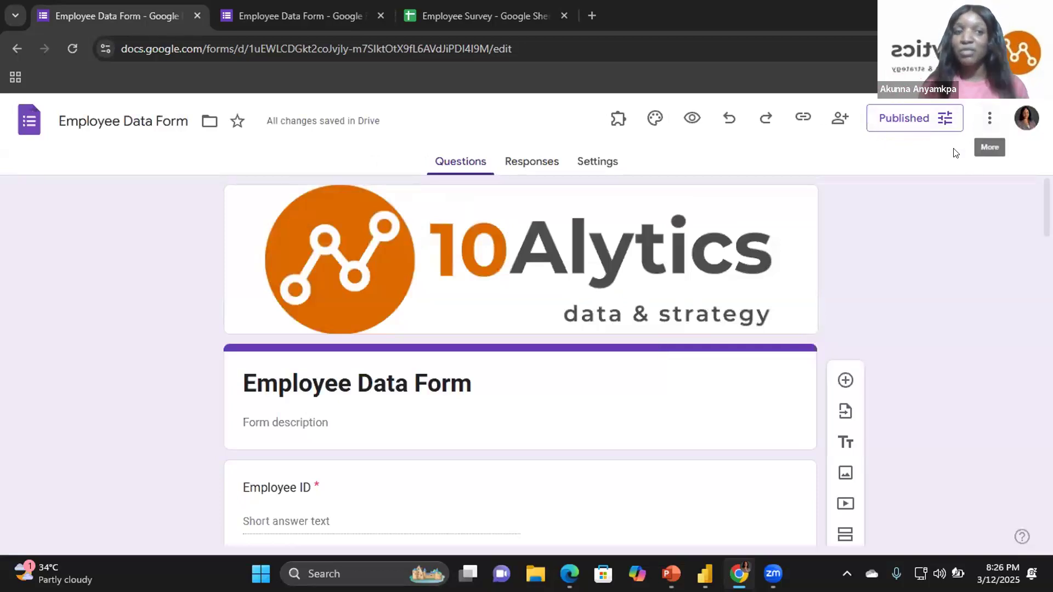
Copy the form's shortened responder link from the published options and save the options
{"action": "left_click", "coordinate": [894, 117]}
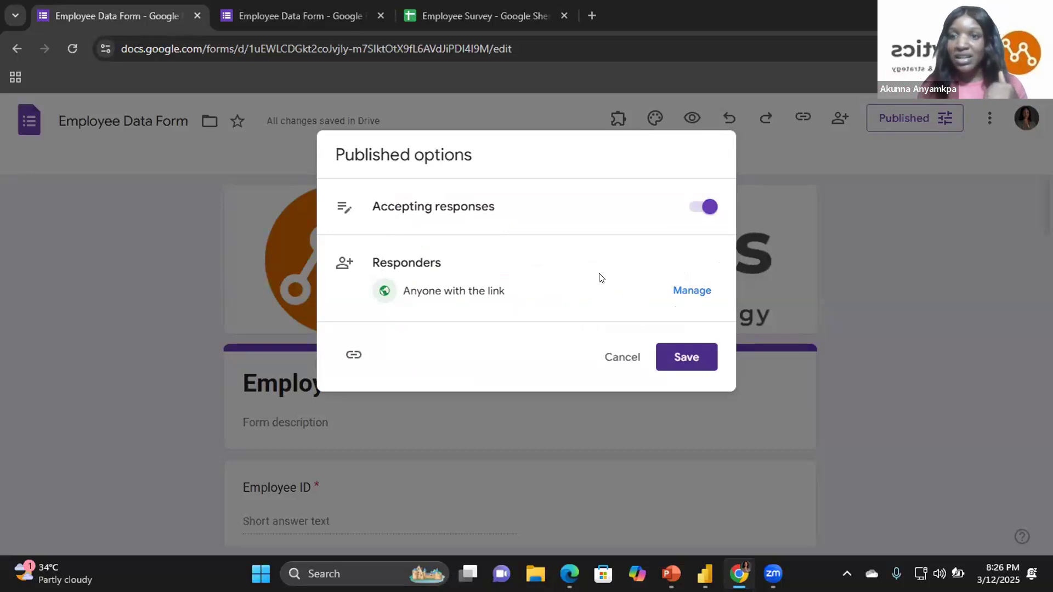
{"action": "left_click", "coordinate": [352, 356]}
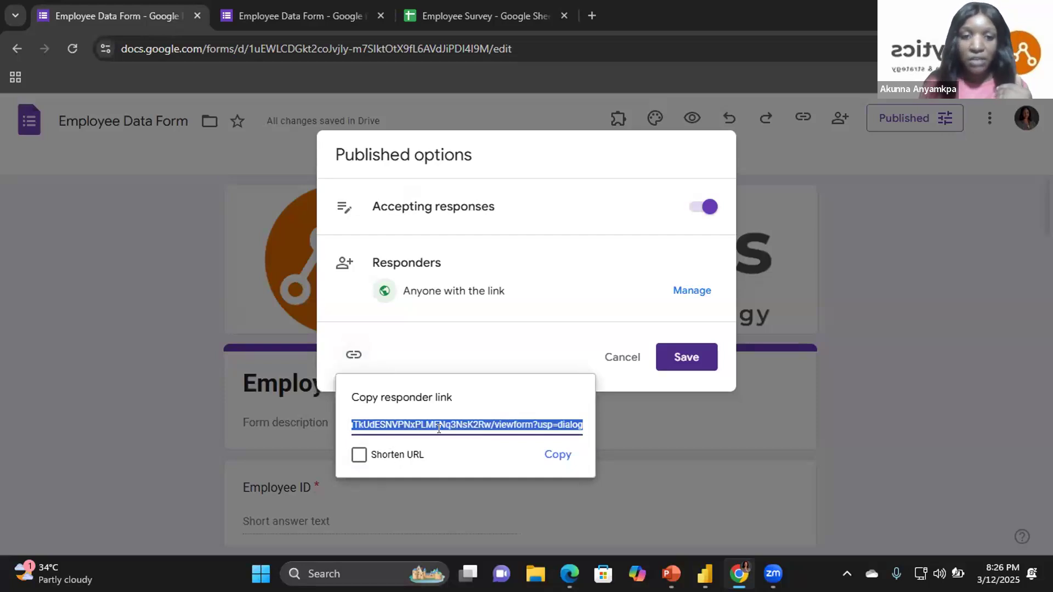
{"action": "left_click", "coordinate": [359, 457]}
{"action": "left_click", "coordinate": [362, 458]}
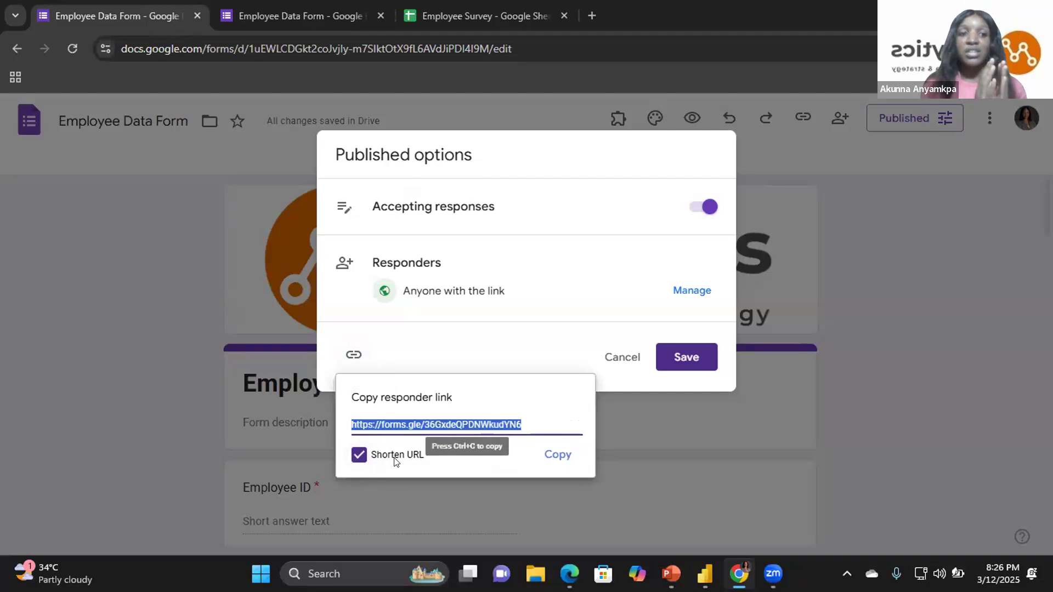
{"action": "left_click", "coordinate": [553, 456]}
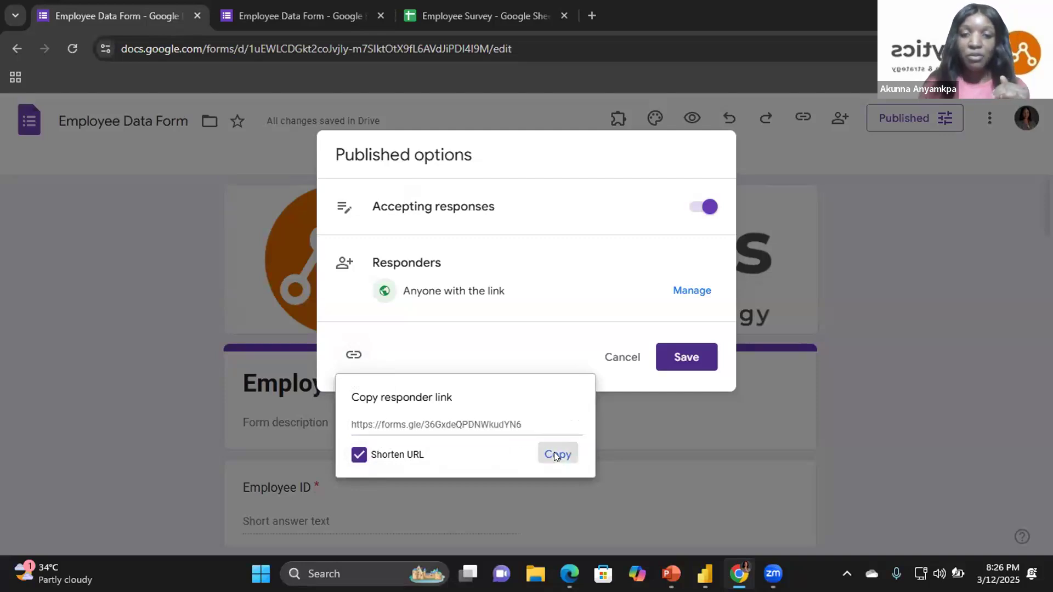
{"action": "left_click", "coordinate": [693, 356]}
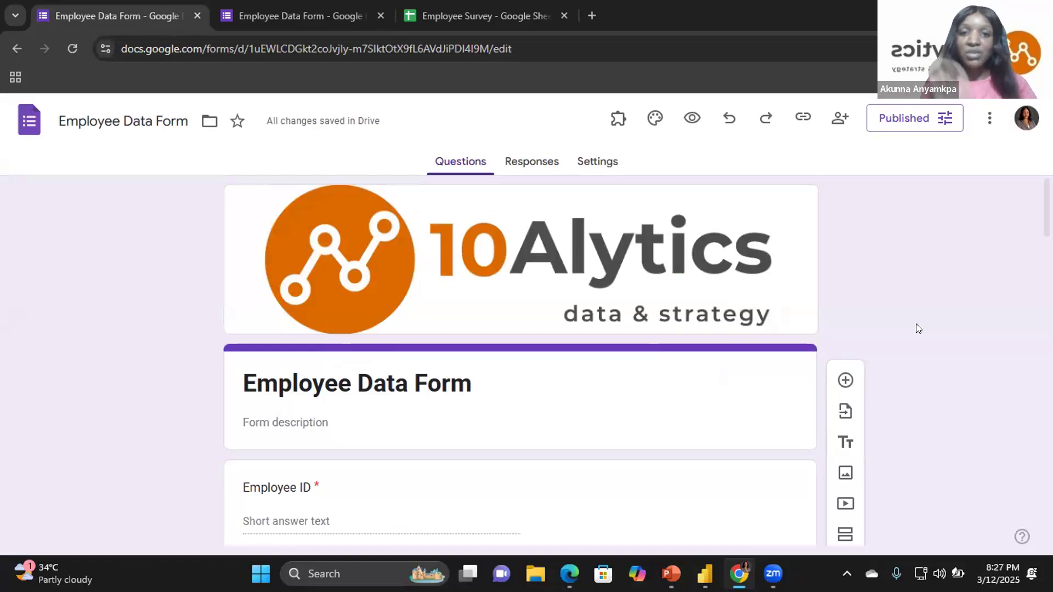
Check the number of responses received by the published form
{"action": "left_click", "coordinate": [525, 164]}
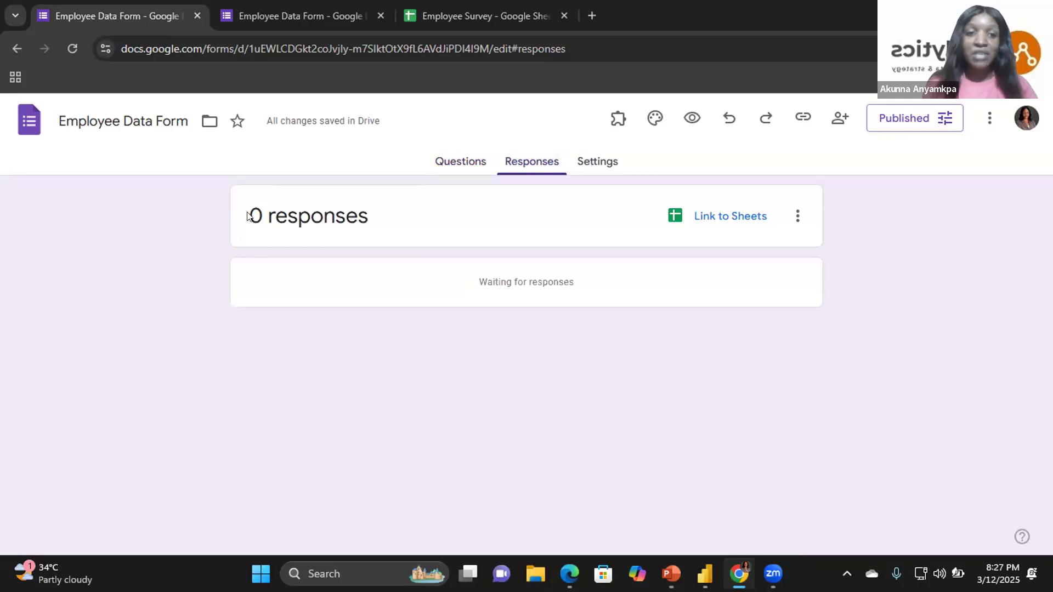
{"action": "left_click_drag", "start_coordinate": [245, 215], "coordinate": [376, 218]}
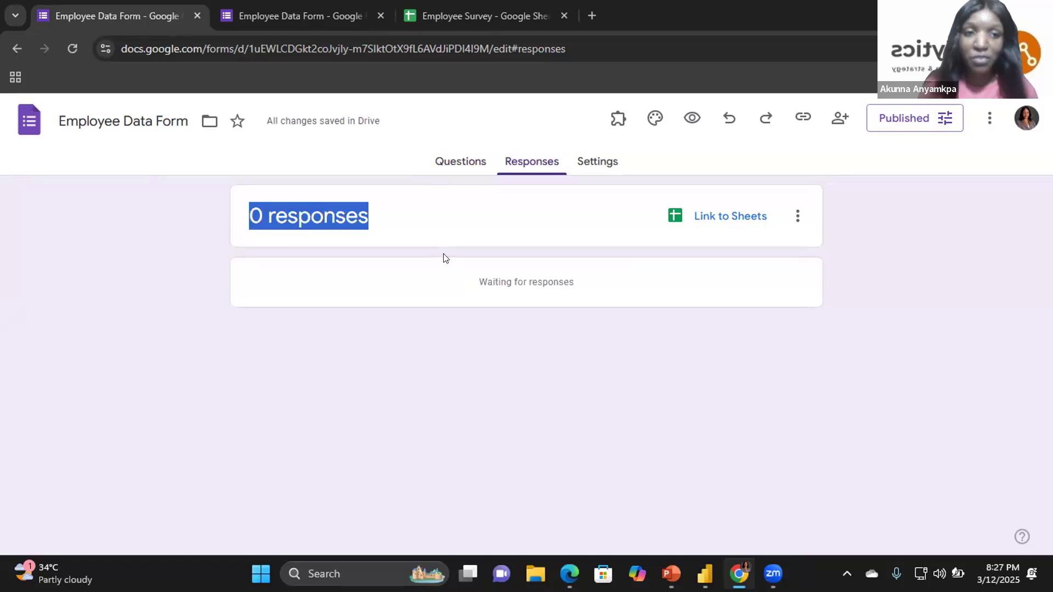
{"action": "left_click", "coordinate": [894, 357]}
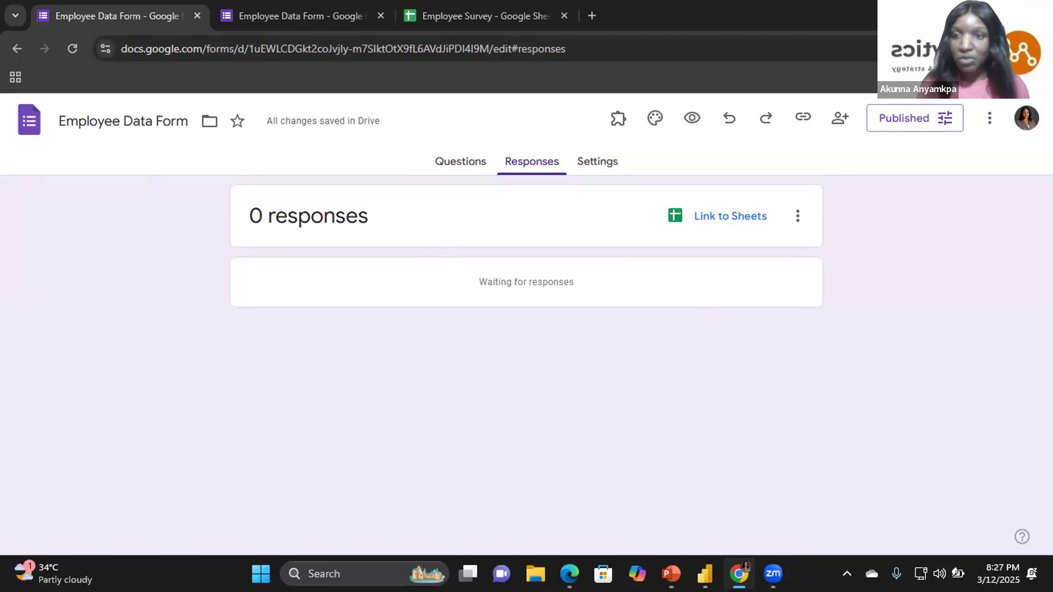
Open the copied responder link in a maximized Chrome window under the first 10alytics.org profile
{"action": "key", "text": "alt+Tab"}
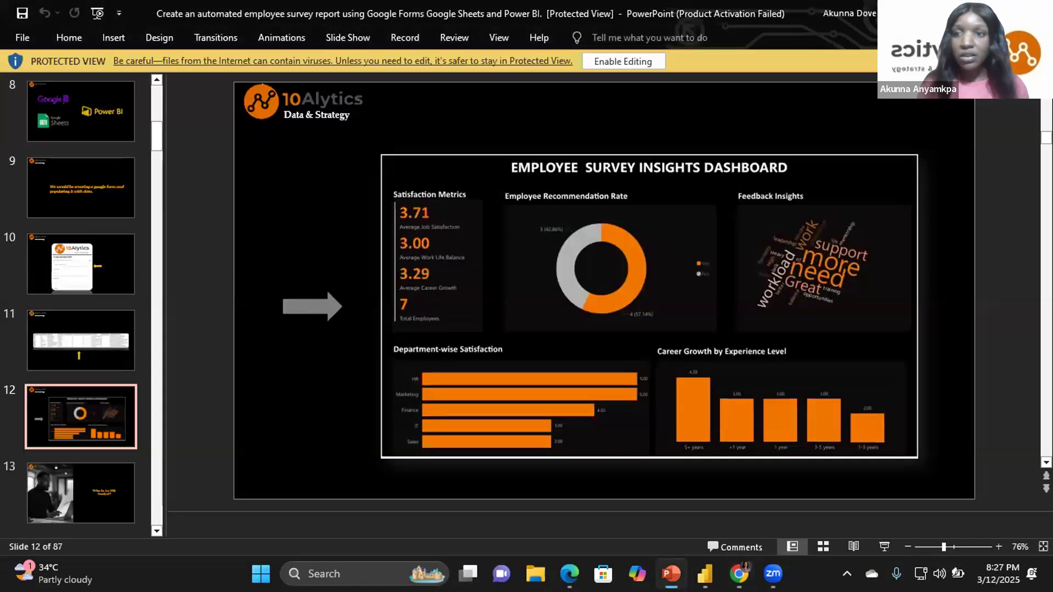
{"action": "left_click", "coordinate": [965, 13]}
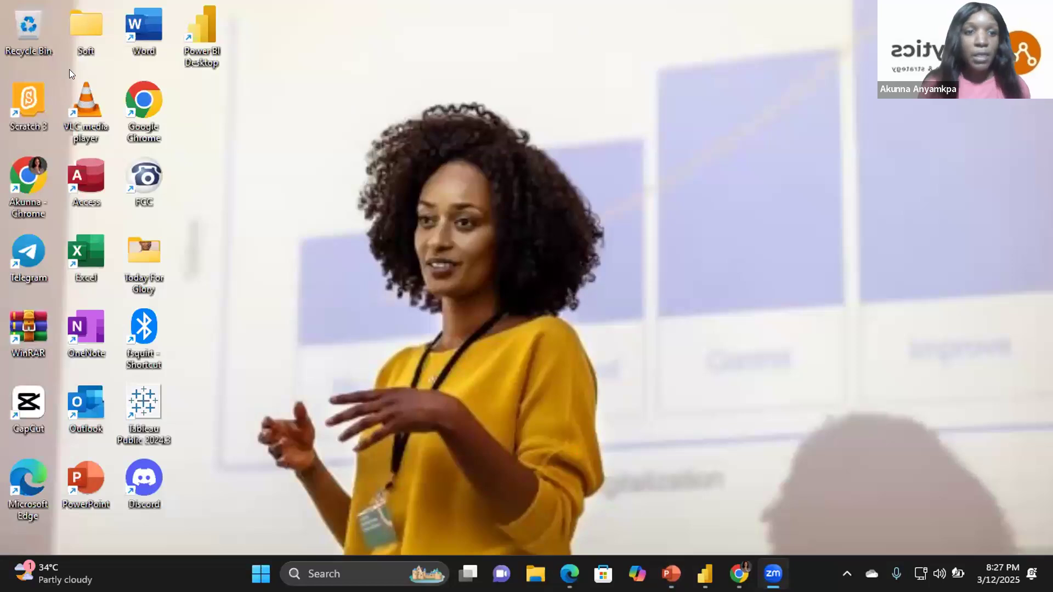
{"action": "double_click", "coordinate": [150, 111]}
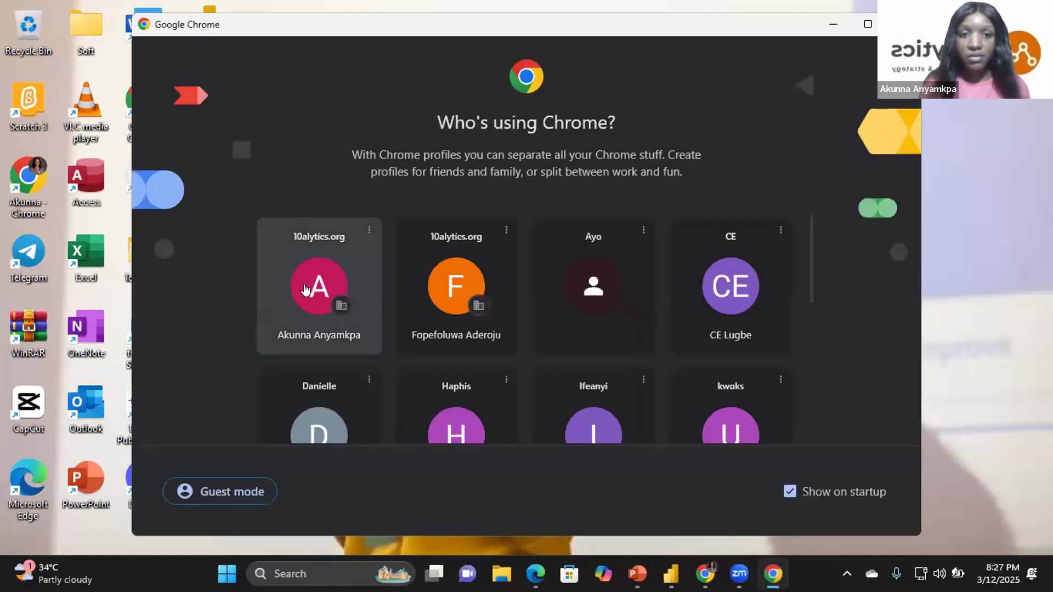
{"action": "left_click", "coordinate": [303, 275]}
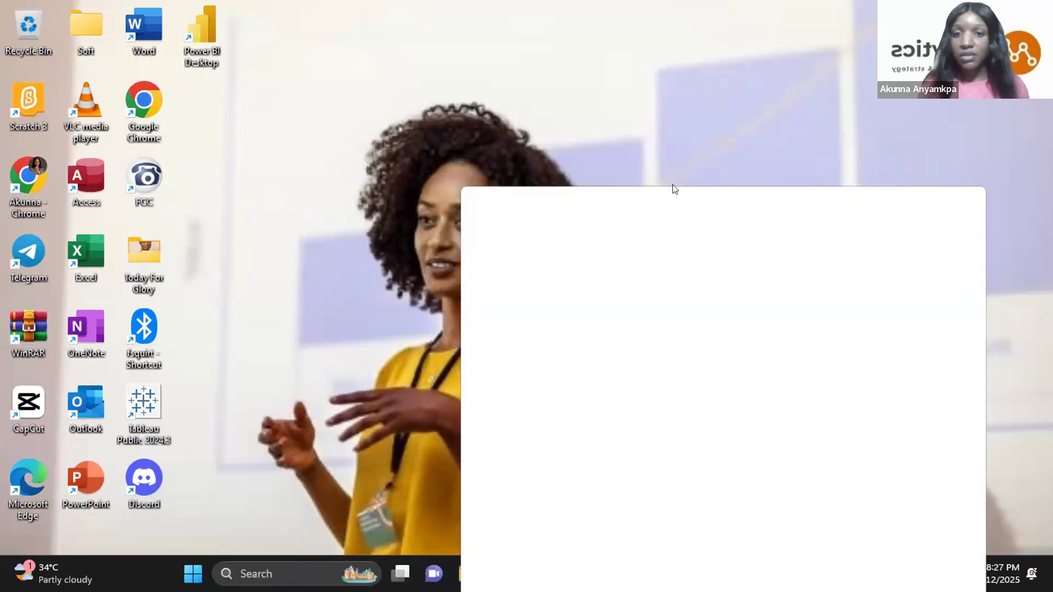
{"action": "key", "text": "ctrl+v"}
{"action": "key", "text": "Return"}
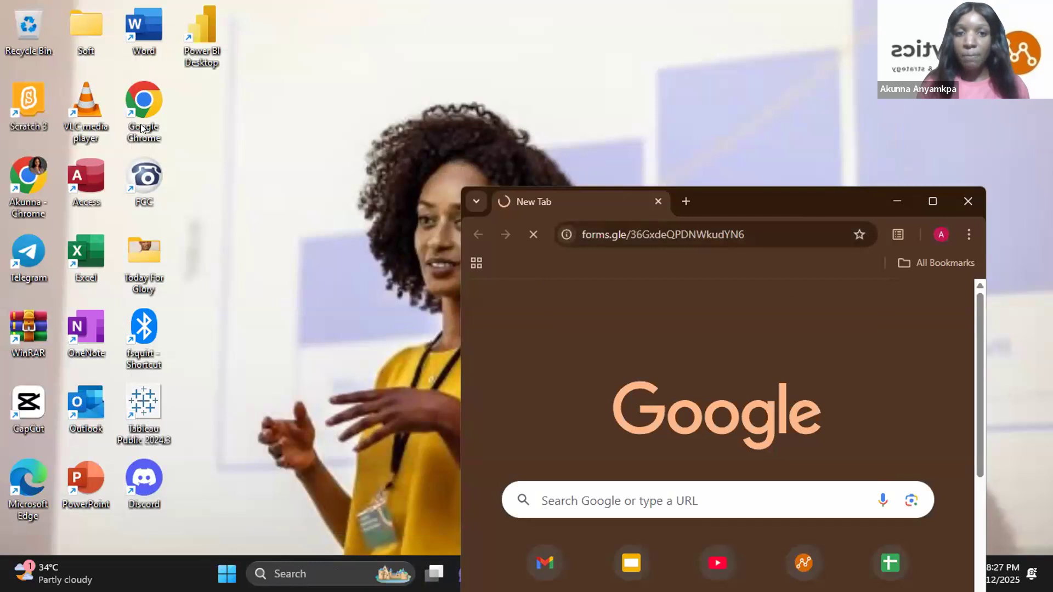
{"action": "left_click", "coordinate": [933, 201]}
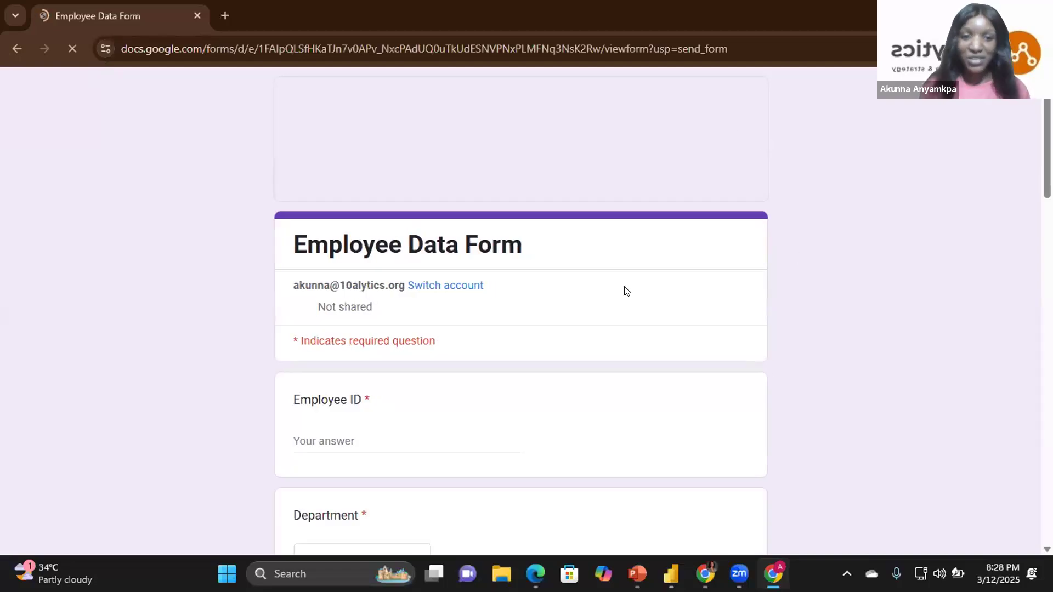
Enter an E-prefixed sample employee ID in the response form and choose HR as the Department
{"action": "scroll", "coordinate": [477, 209], "scroll_direction": "down", "scroll_amount": 3}
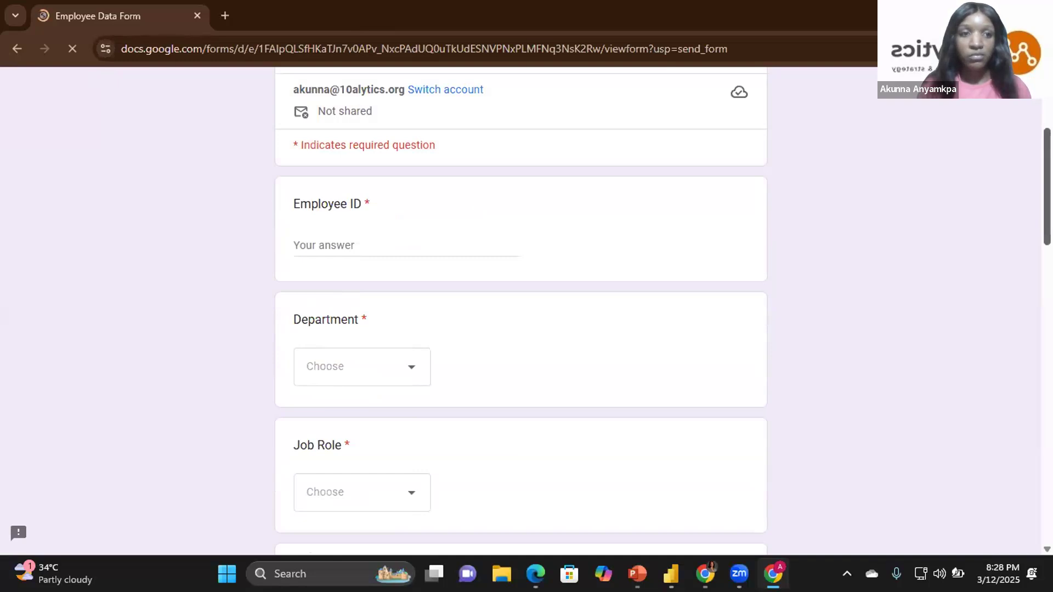
{"action": "scroll", "coordinate": [398, 403], "scroll_direction": "down", "scroll_amount": 5}
{"action": "scroll", "coordinate": [397, 404], "scroll_direction": "up", "scroll_amount": 7}
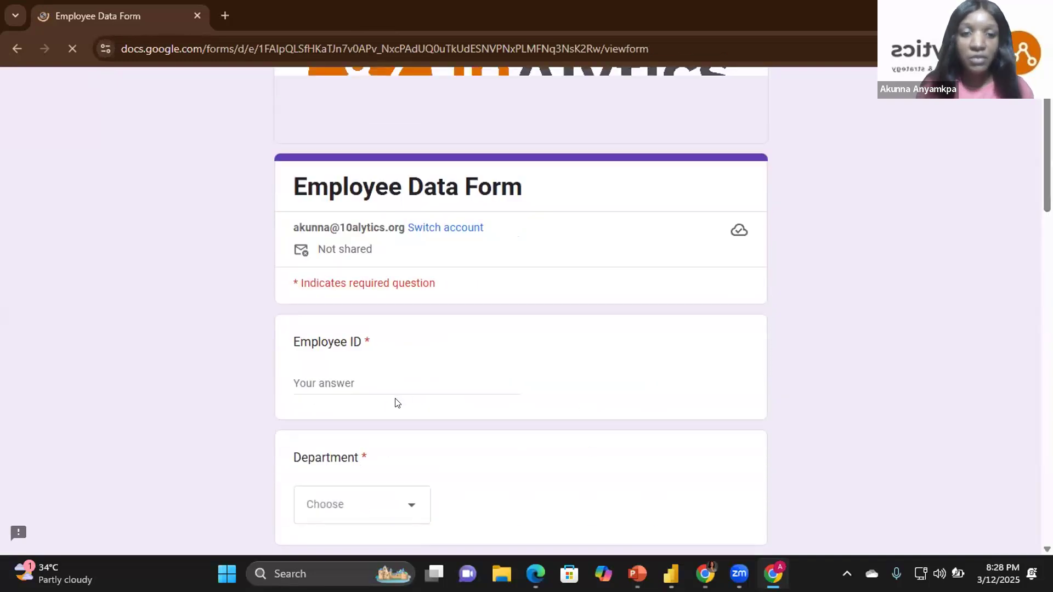
{"action": "left_click", "coordinate": [355, 380]}
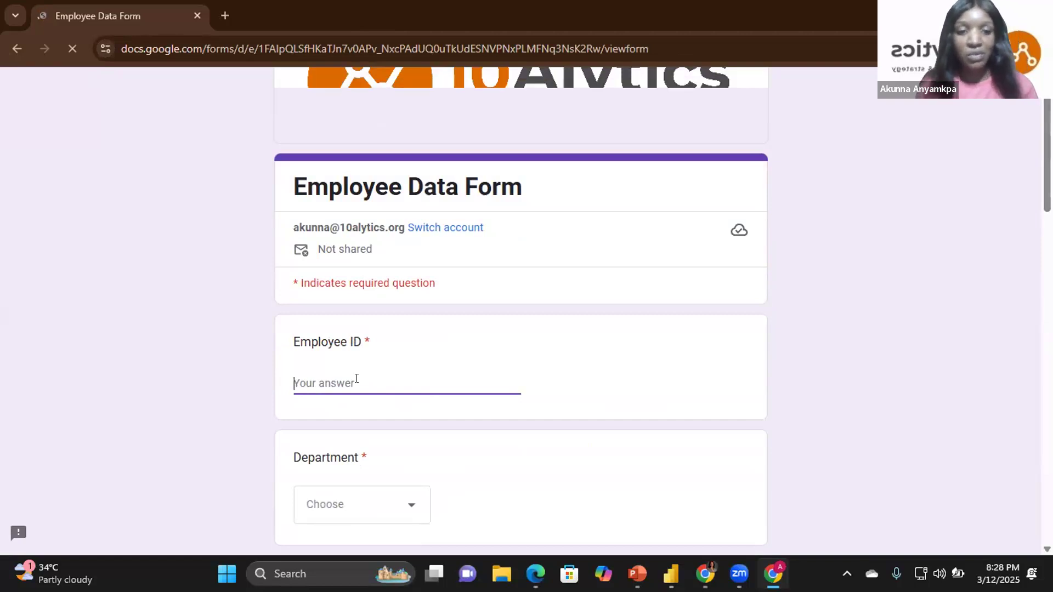
{"action": "type", "text": "111"}
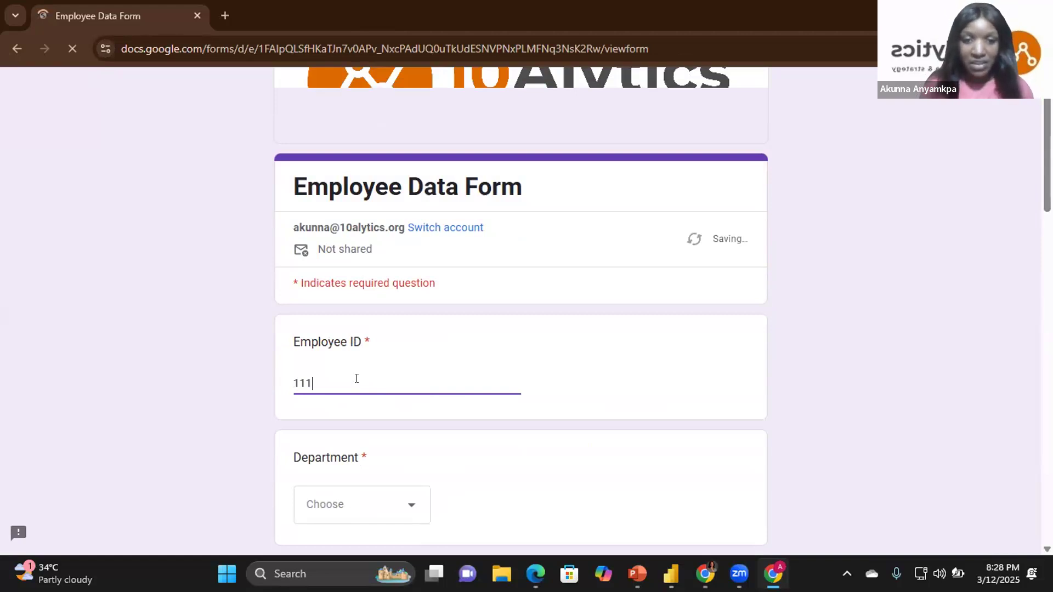
{"action": "key", "text": "BackSpace"}
{"action": "key", "text": "BackSpace"}
{"action": "key", "text": "BackSpace"}
{"action": "type", "text": "E111"}
{"action": "left_click", "coordinate": [362, 505]}
{"action": "left_click", "coordinate": [351, 379]}
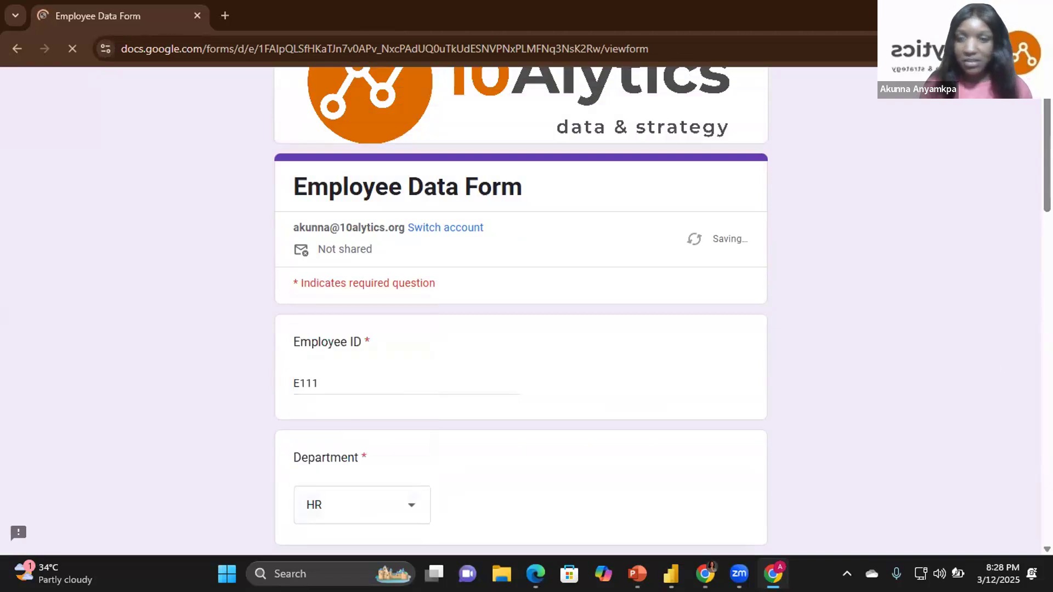
Choose HR Manager as the Job Role and 5 + years as the Experience
{"action": "scroll", "coordinate": [521, 307], "scroll_direction": "down", "scroll_amount": 3}
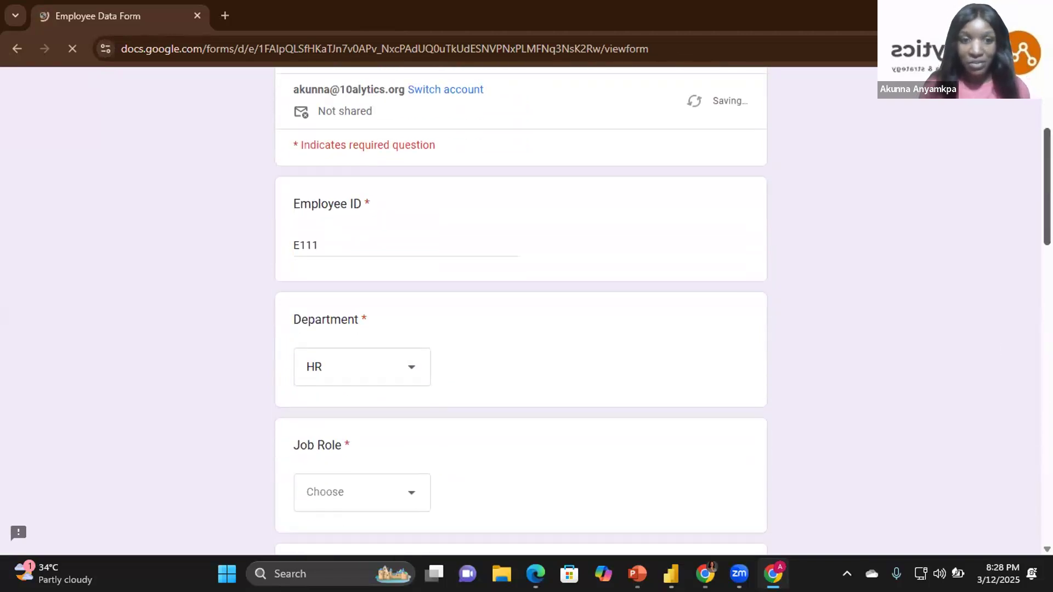
{"action": "scroll", "coordinate": [346, 245], "scroll_direction": "down", "scroll_amount": 4}
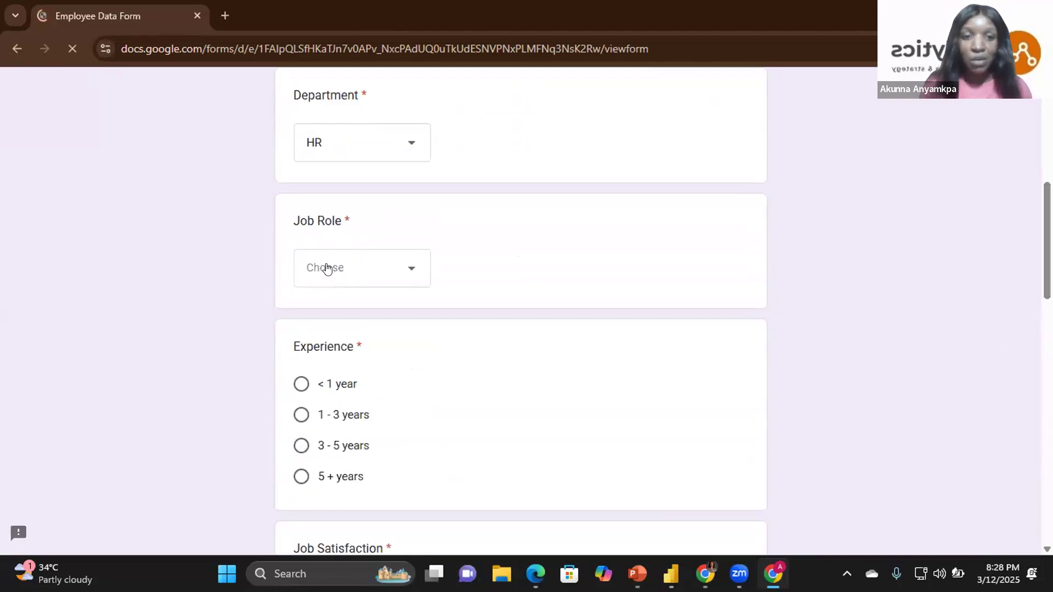
{"action": "left_click", "coordinate": [325, 268]}
{"action": "left_click", "coordinate": [337, 354]}
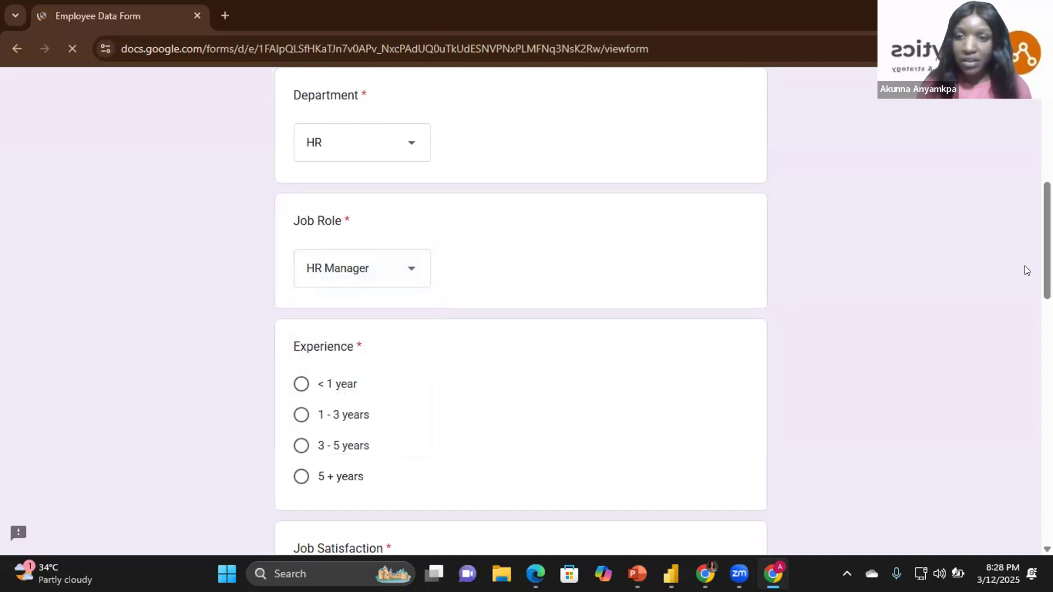
{"action": "scroll", "coordinate": [274, 378], "scroll_direction": "down", "scroll_amount": 2}
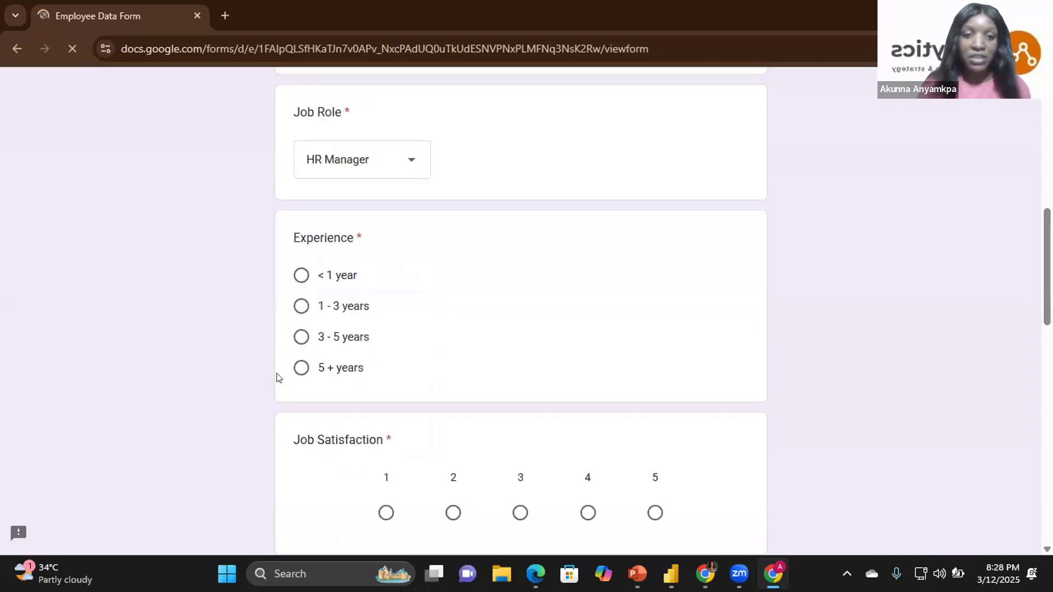
{"action": "left_click", "coordinate": [287, 378]}
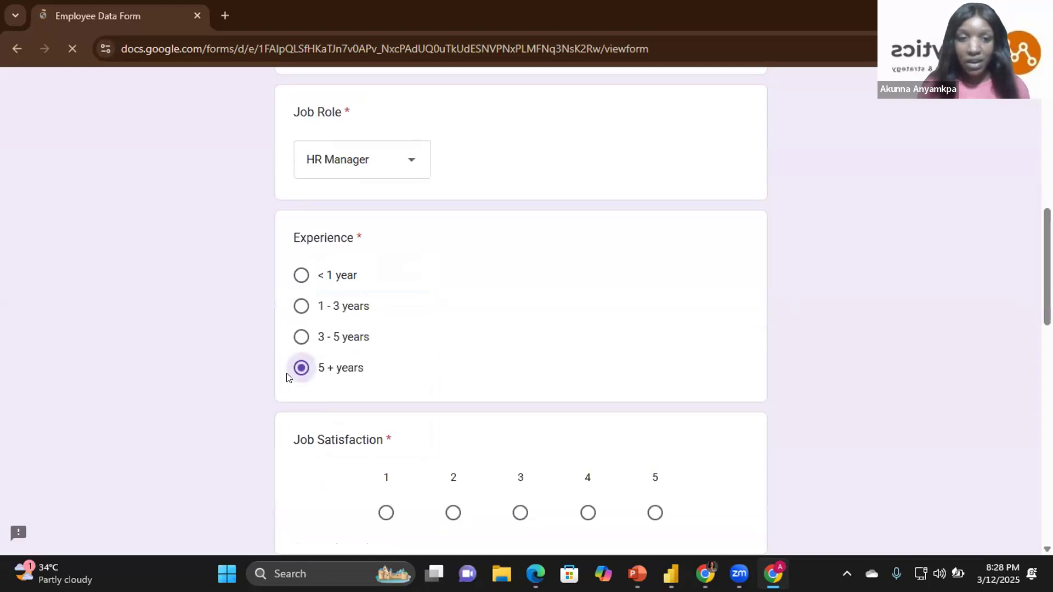
Rate Job Satisfaction 5, Work Life Balance 4 and Career Growth 5 in the response form
{"action": "left_click", "coordinate": [656, 477]}
{"action": "scroll", "coordinate": [654, 476], "scroll_direction": "down", "scroll_amount": 3}
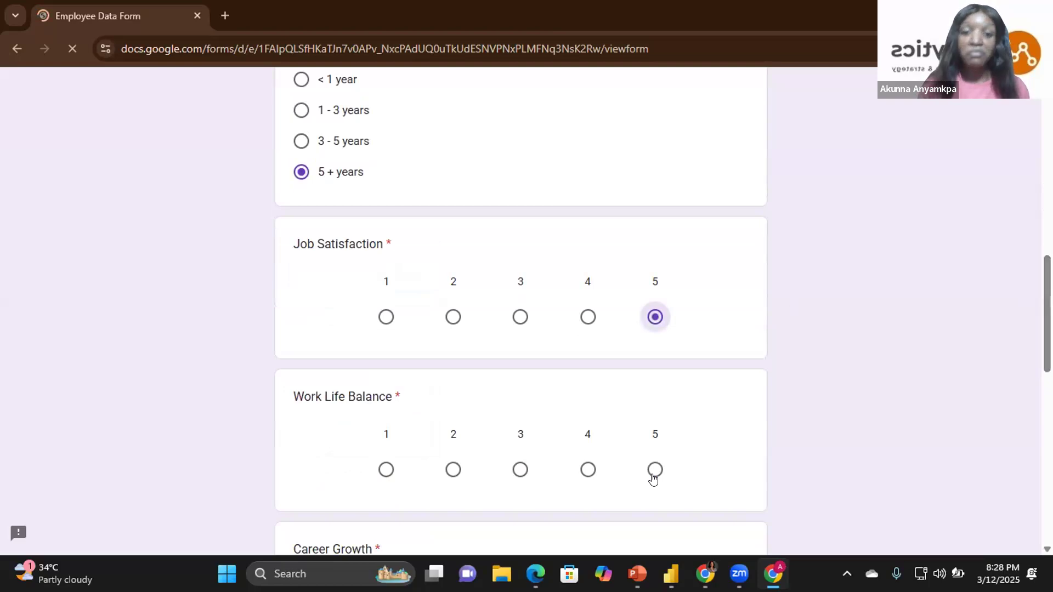
{"action": "left_click", "coordinate": [588, 470]}
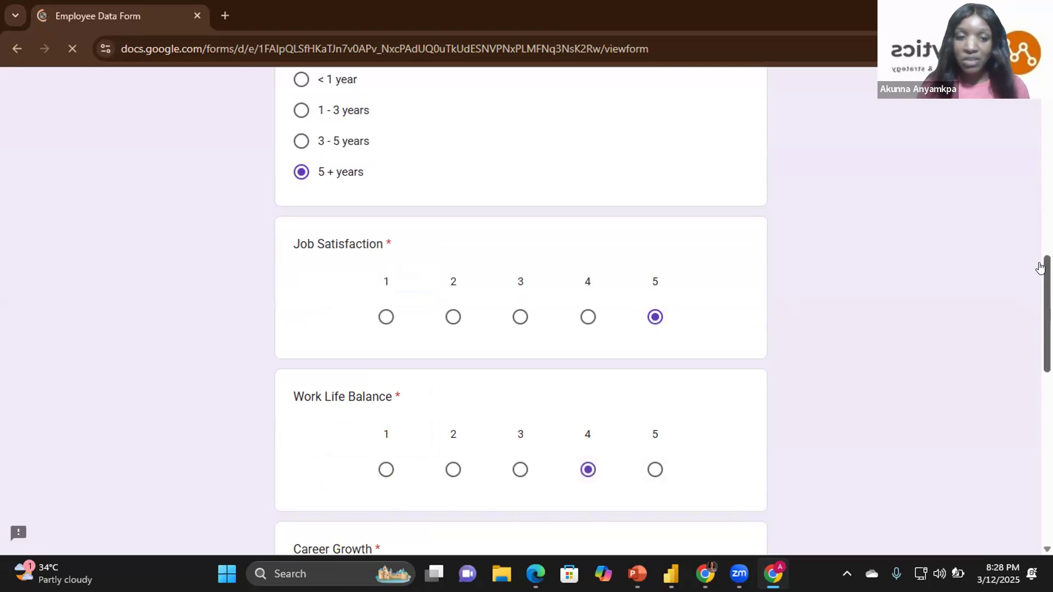
{"action": "scroll", "coordinate": [1041, 268], "scroll_direction": "down", "scroll_amount": 2}
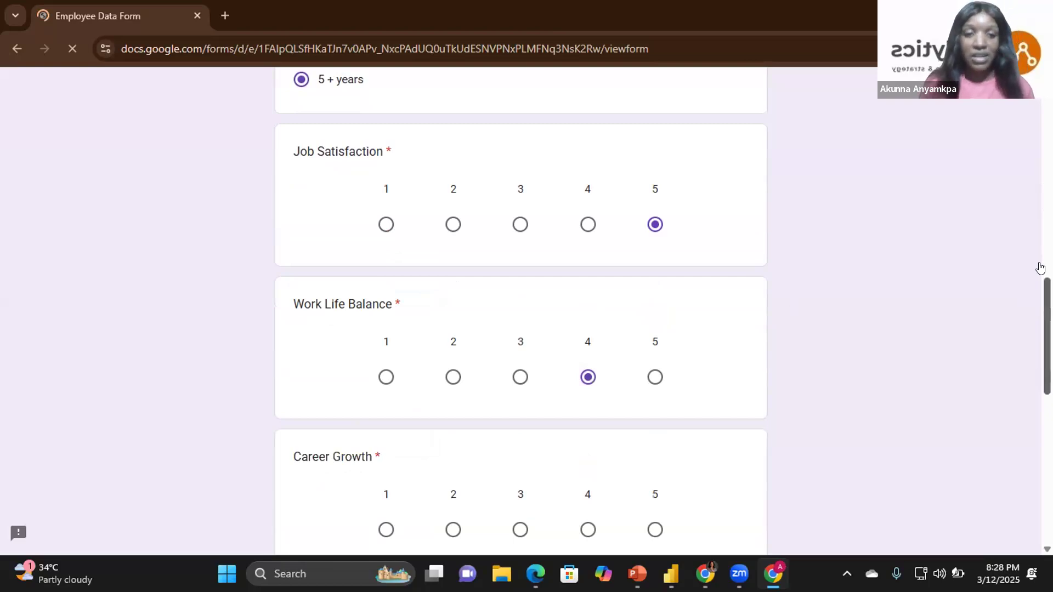
{"action": "scroll", "coordinate": [1040, 268], "scroll_direction": "down", "scroll_amount": 2}
{"action": "left_click", "coordinate": [655, 422]}
Answer Very Inclusive and recommendation Yes, enter "None" as Feedback Comments, and try to submit the response
{"action": "scroll", "coordinate": [305, 452], "scroll_direction": "down", "scroll_amount": 4}
{"action": "left_click", "coordinate": [301, 304]}
{"action": "left_click", "coordinate": [301, 475]}
{"action": "key", "text": "Tab"}
{"action": "type", "text": "No"}
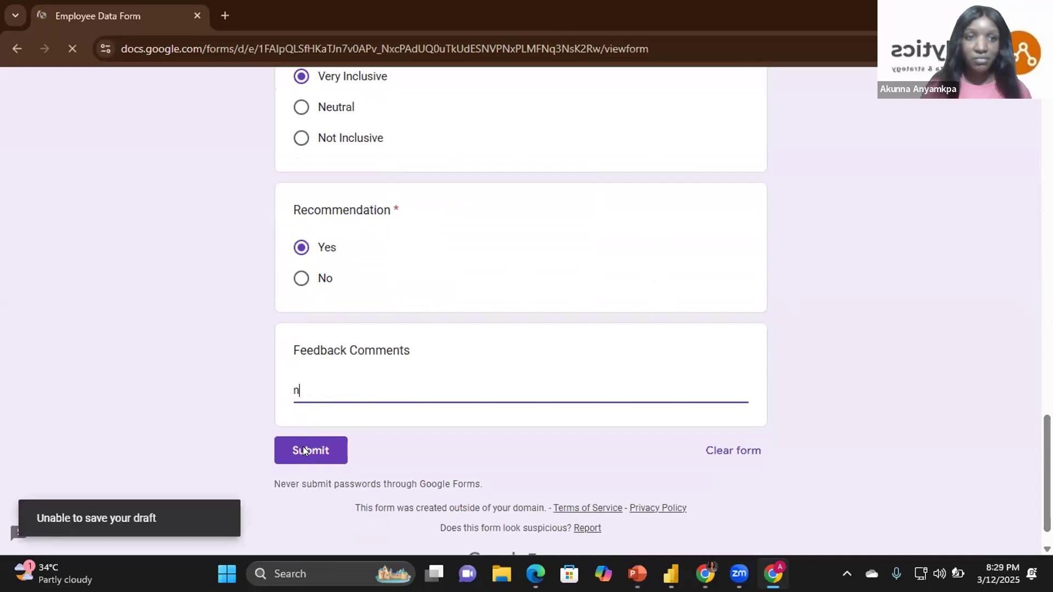
{"action": "type", "text": "ne"}
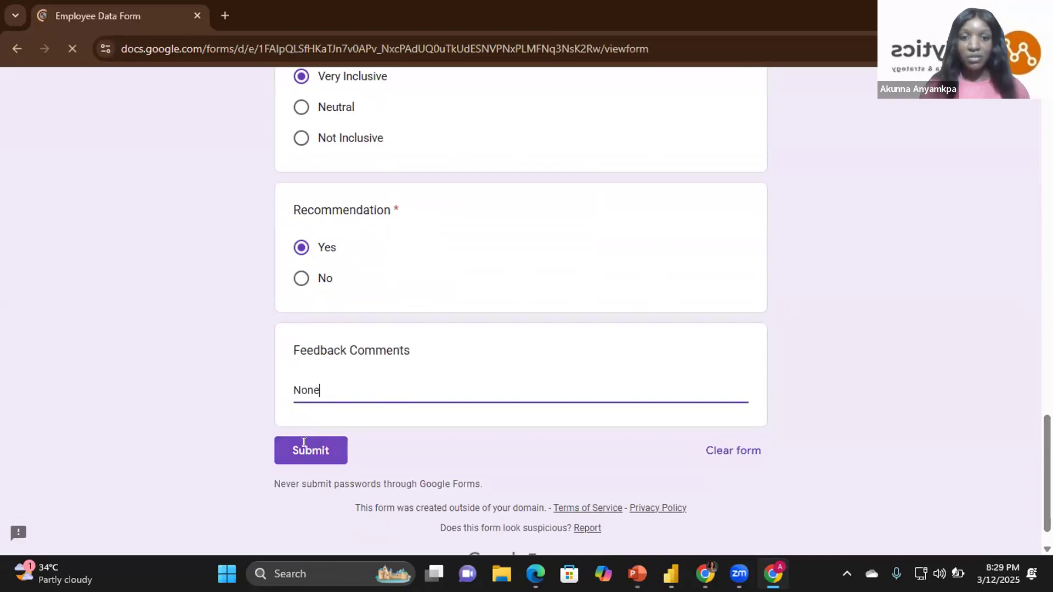
{"action": "left_click", "coordinate": [303, 447]}
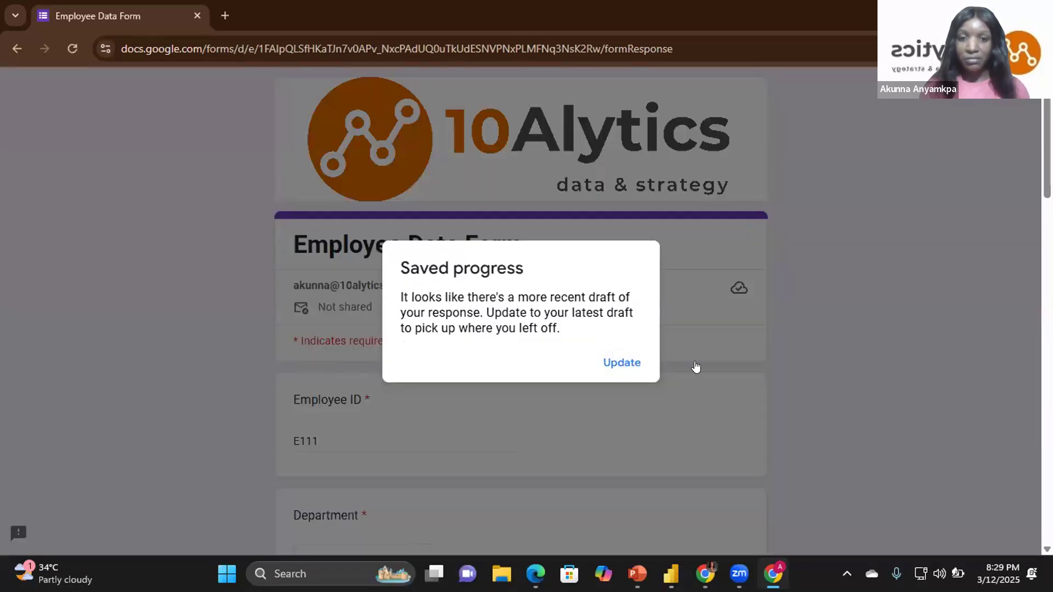
Update the form to the latest saved draft of the response and choose 5 + years as the Experience
{"action": "left_click", "coordinate": [619, 362]}
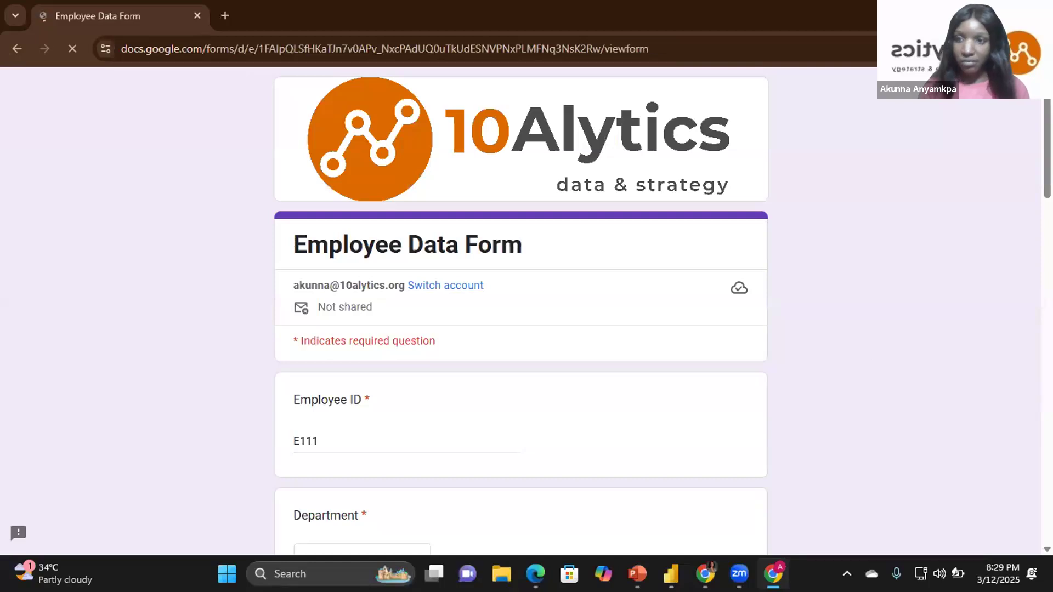
{"action": "scroll", "coordinate": [521, 311], "scroll_direction": "down", "scroll_amount": 5}
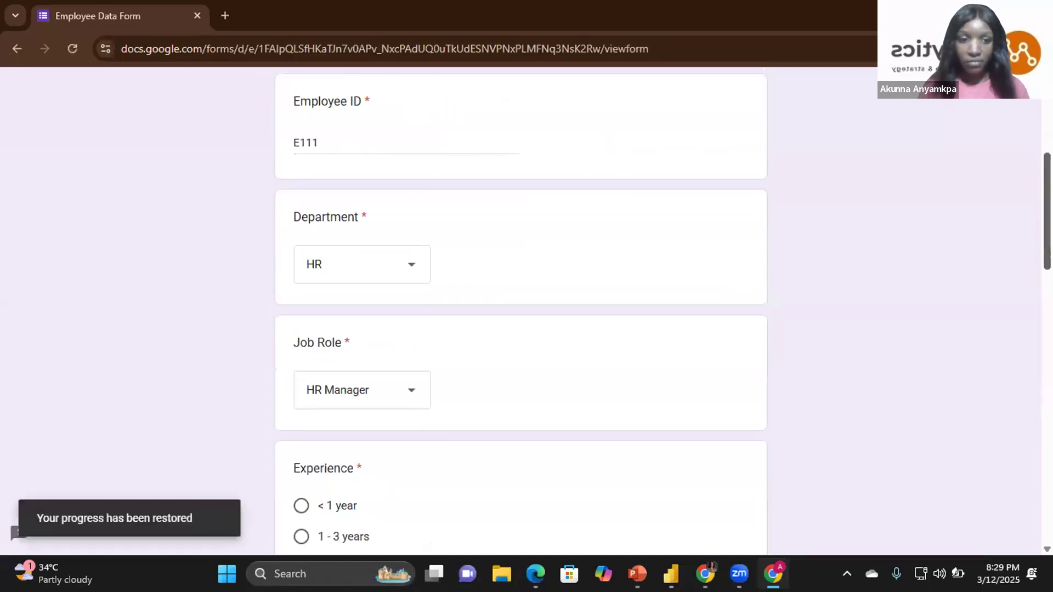
{"action": "scroll", "coordinate": [521, 311], "scroll_direction": "down", "scroll_amount": 5}
{"action": "scroll", "coordinate": [521, 311], "scroll_direction": "up", "scroll_amount": 3}
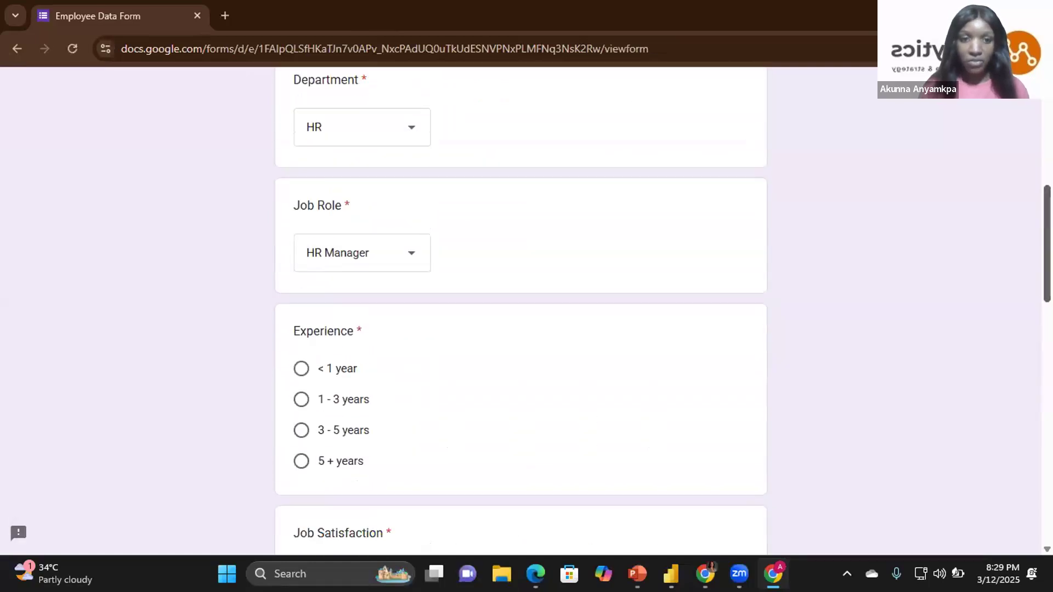
{"action": "scroll", "coordinate": [364, 327], "scroll_direction": "down", "scroll_amount": 2}
{"action": "left_click", "coordinate": [301, 329]}
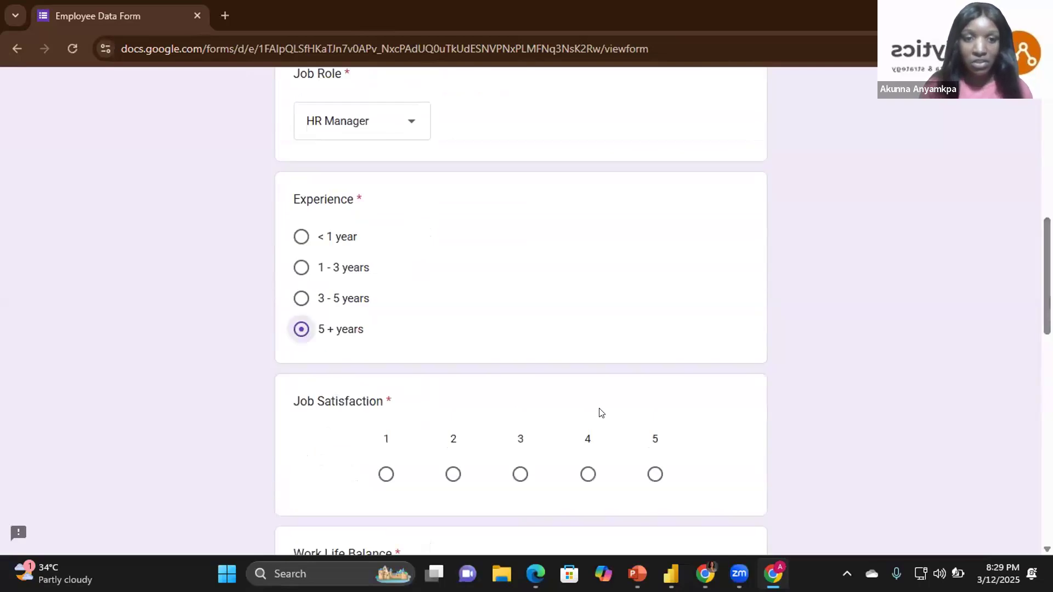
Rate Job Satisfaction 5, Work Life Balance 4 and Career Growth 5 again in the restored response
{"action": "left_click", "coordinate": [655, 474]}
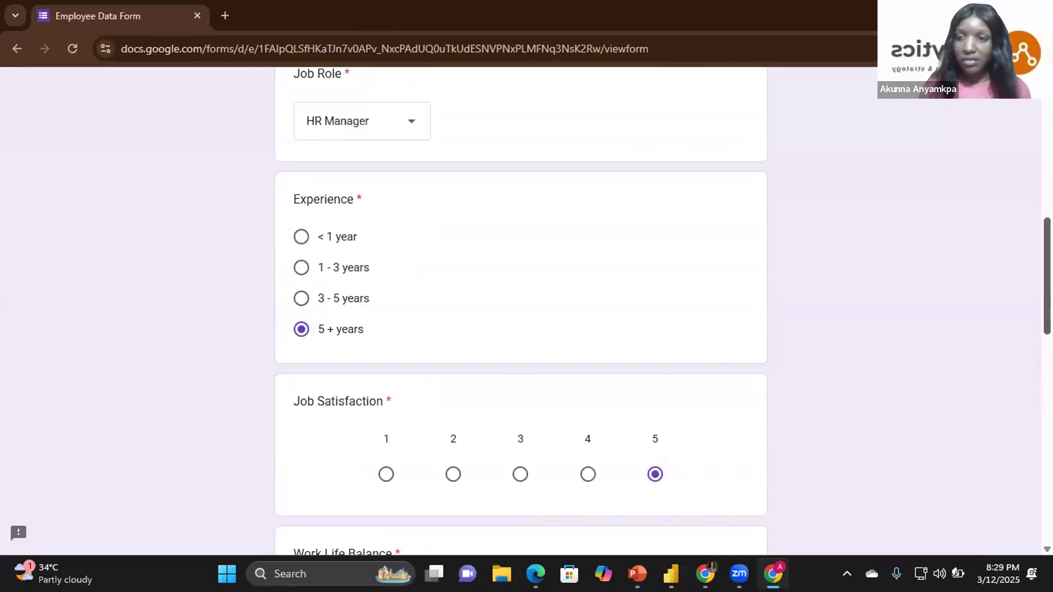
{"action": "scroll", "coordinate": [800, 425], "scroll_direction": "down", "scroll_amount": 4}
{"action": "left_click", "coordinate": [588, 380]}
{"action": "left_click", "coordinate": [655, 532]}
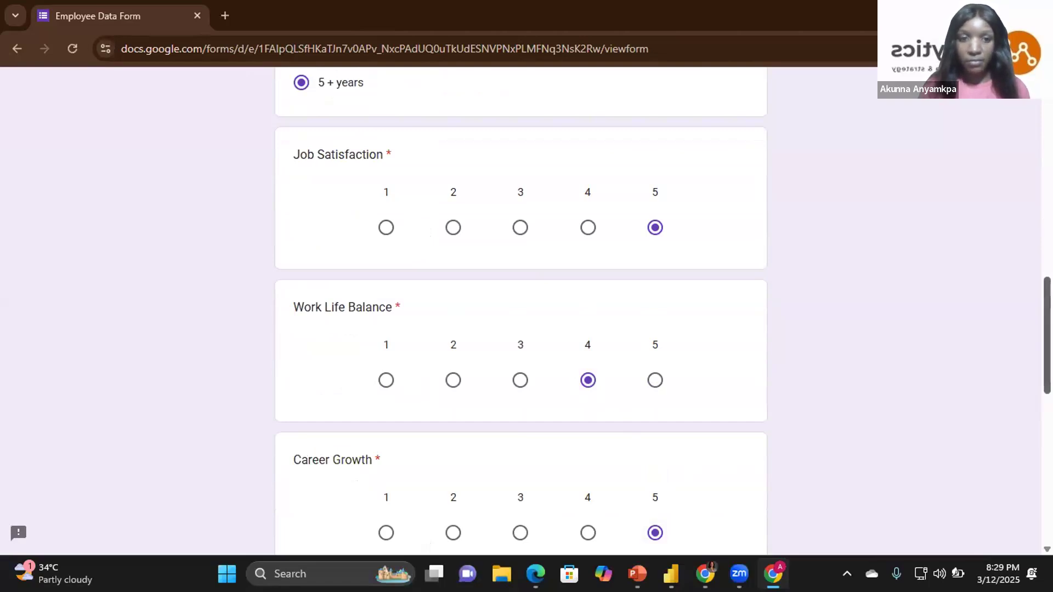
Answer Very Inclusive and recommendation Yes, enter "None" as Feedback Comments, and submit the response
{"action": "scroll", "coordinate": [329, 340], "scroll_direction": "down", "scroll_amount": 5}
{"action": "left_click", "coordinate": [301, 344]}
{"action": "scroll", "coordinate": [329, 341], "scroll_direction": "down", "scroll_amount": 5}
{"action": "left_click", "coordinate": [302, 209]}
{"action": "left_click", "coordinate": [347, 354]}
{"action": "type", "text": "None"}
{"action": "left_click", "coordinate": [301, 408]}
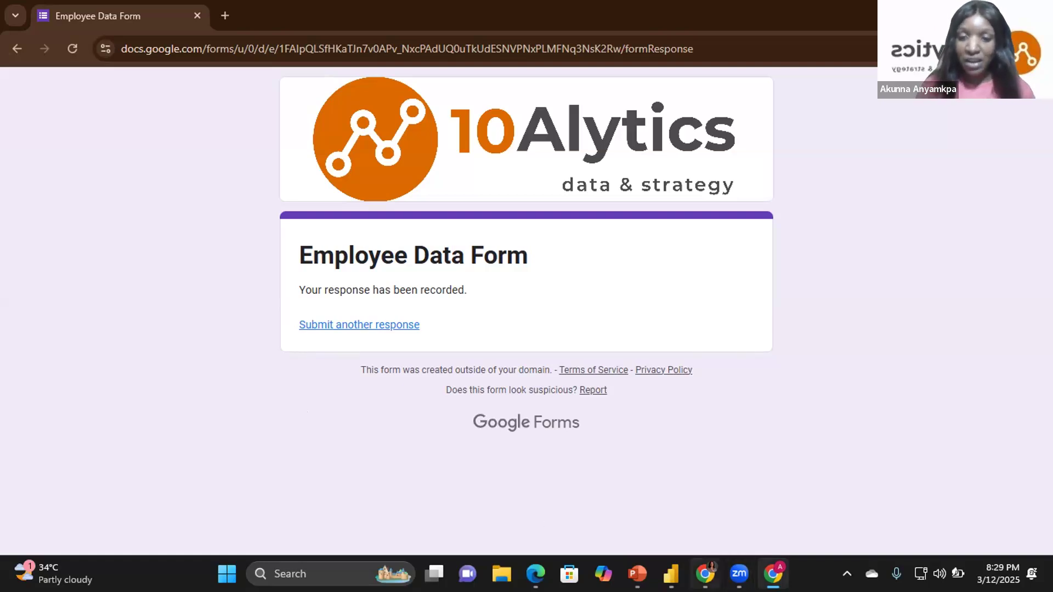
Switch to the Employee Data Form editor and review the response summary charts for every question
{"action": "left_click", "coordinate": [705, 574]}
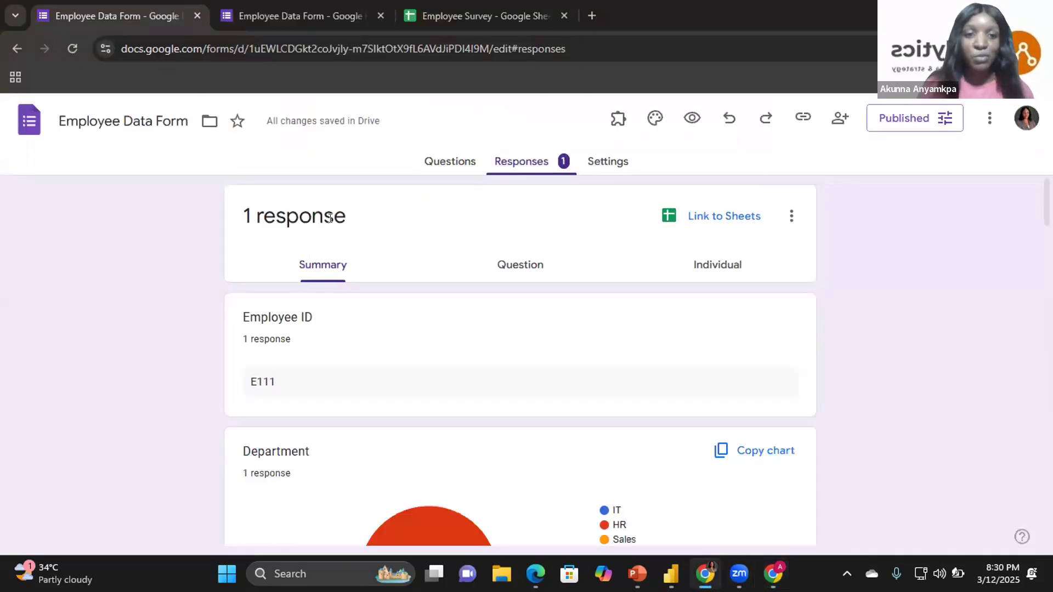
{"action": "triple_click", "coordinate": [375, 226]}
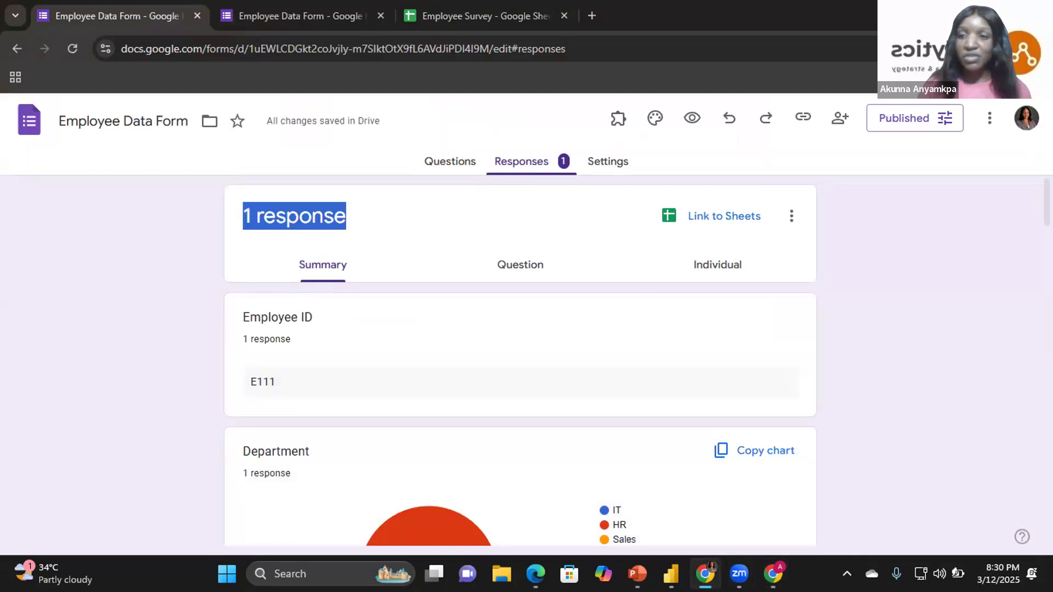
{"action": "scroll", "coordinate": [520, 362], "scroll_direction": "down", "scroll_amount": 9}
{"action": "scroll", "coordinate": [520, 362], "scroll_direction": "down", "scroll_amount": 15}
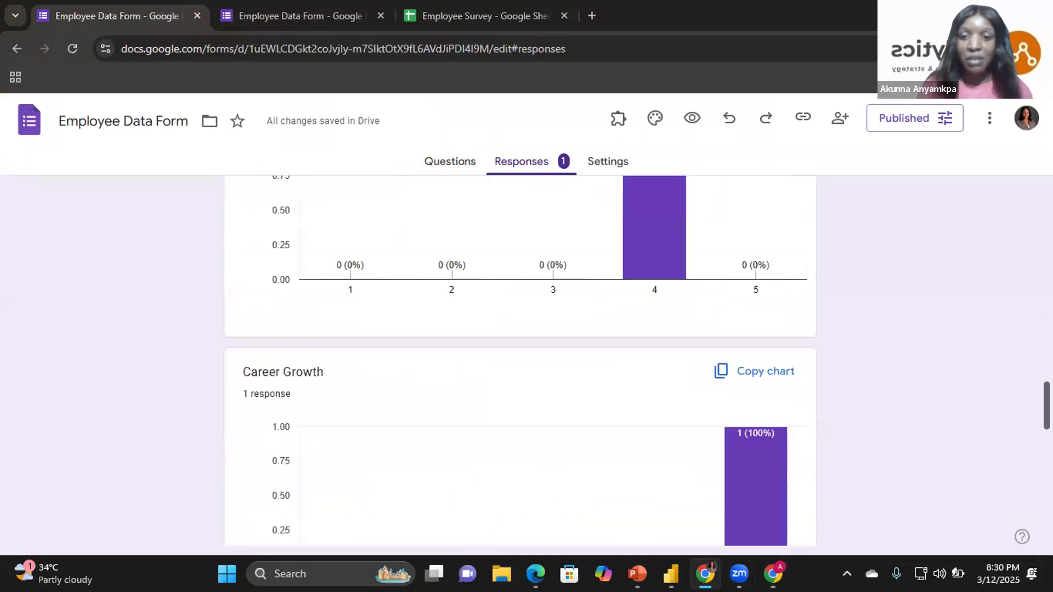
{"action": "scroll", "coordinate": [521, 363], "scroll_direction": "down", "scroll_amount": 10}
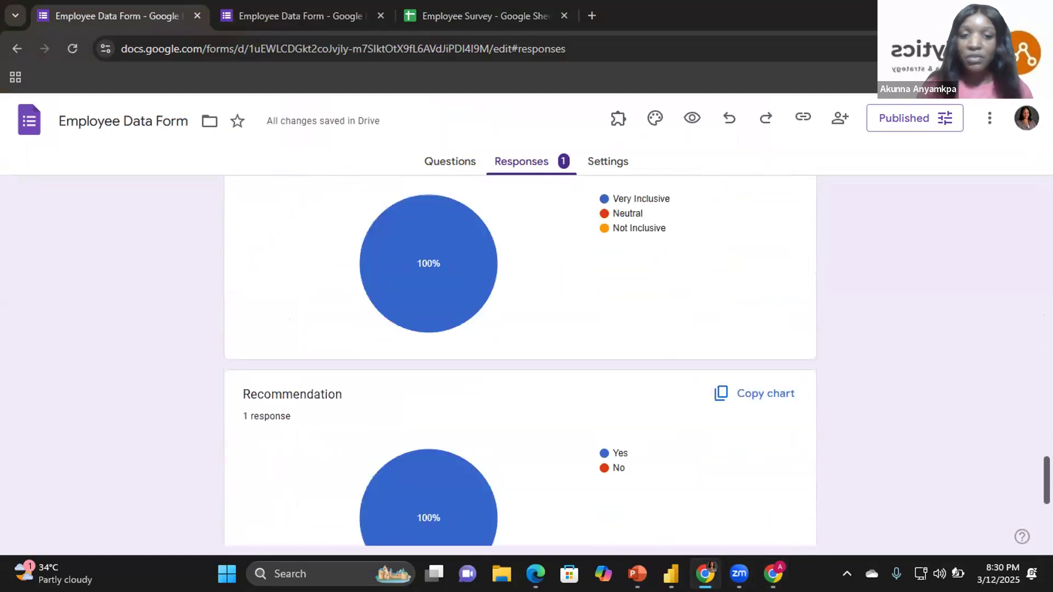
{"action": "scroll", "coordinate": [520, 362], "scroll_direction": "up", "scroll_amount": 20}
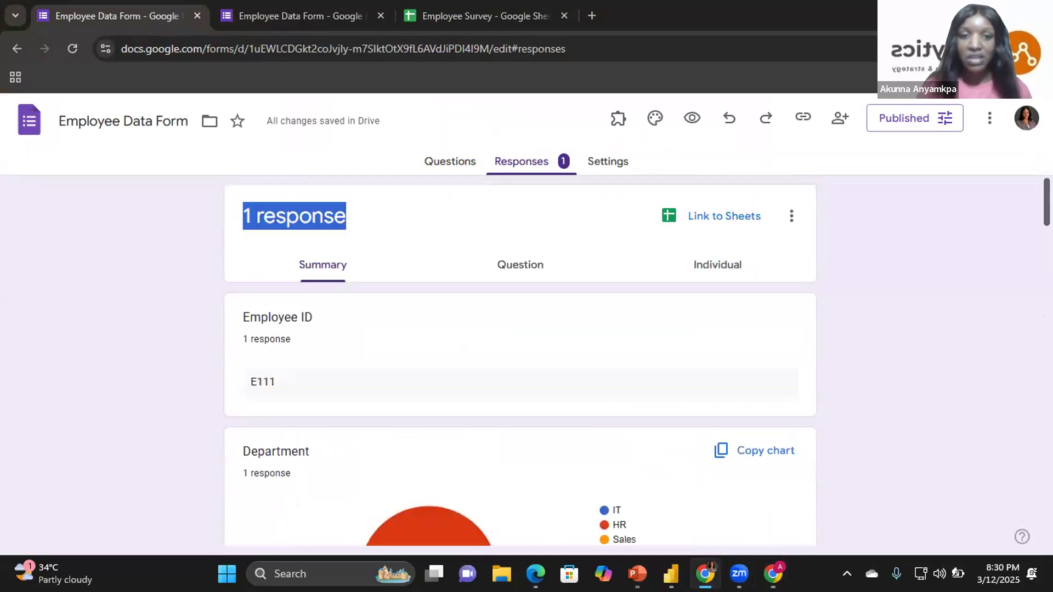
{"action": "left_click", "coordinate": [891, 314]}
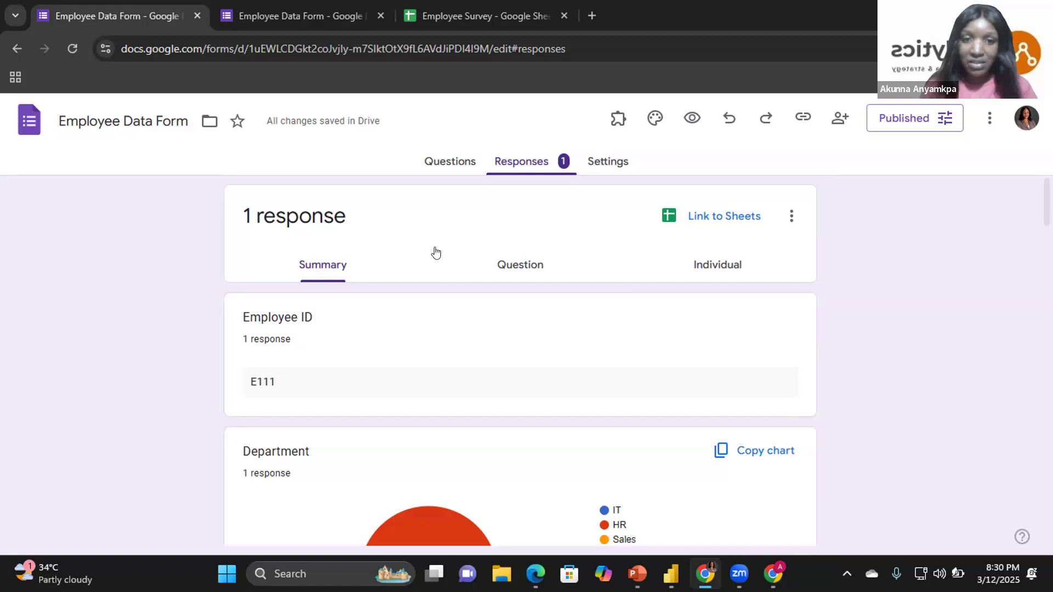
Link the form's responses to a new spreadsheet under the suggested name
{"action": "left_click", "coordinate": [707, 217]}
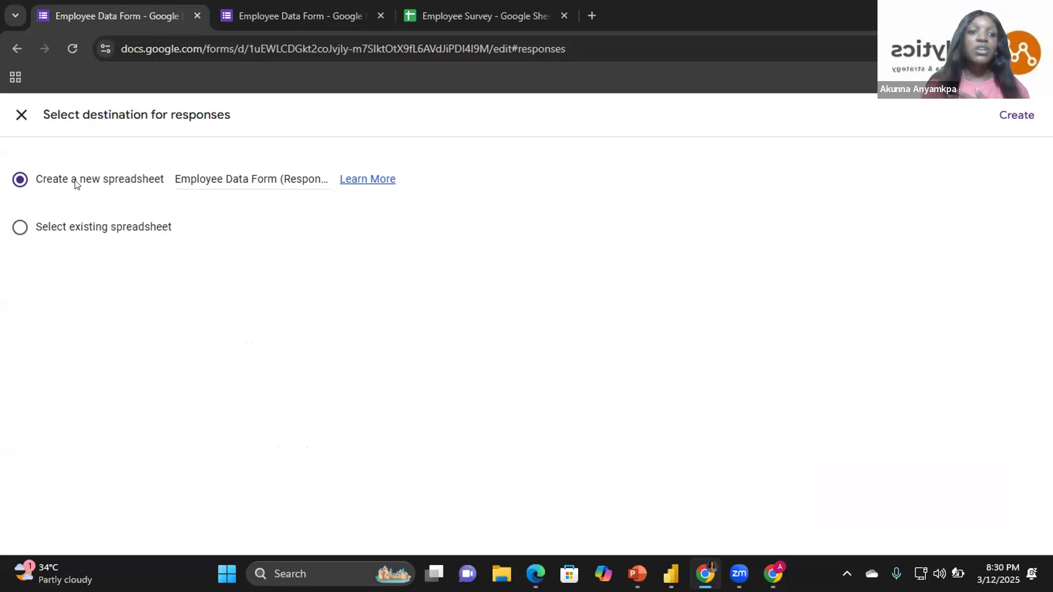
{"action": "left_click", "coordinate": [1007, 116]}
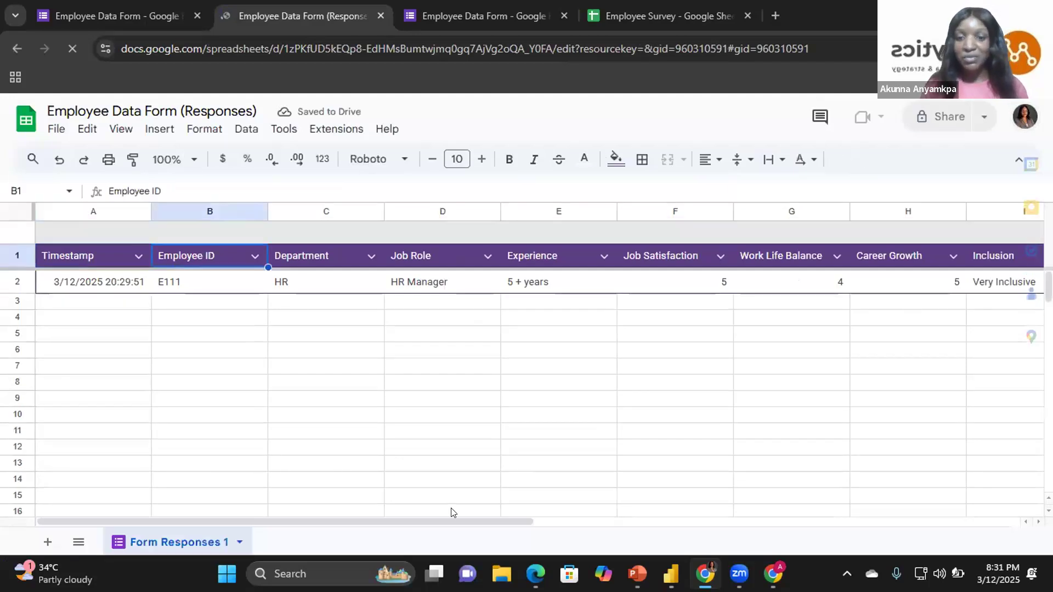
Examine the submitted response across the columns of the linked responses spreadsheet, from Employee ID to Inclusion
{"action": "left_click", "coordinate": [443, 282]}
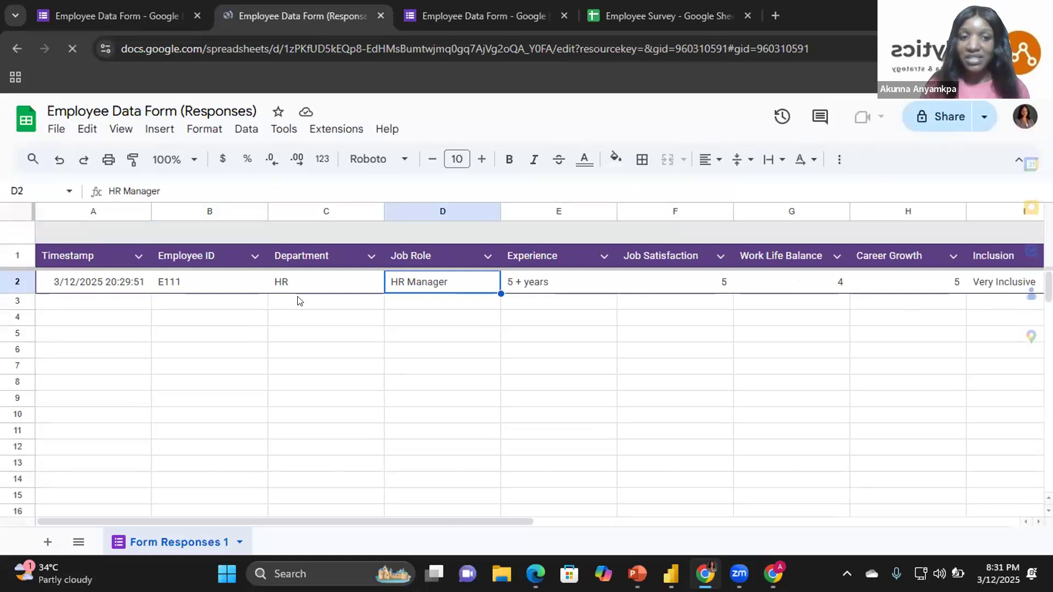
{"action": "left_click", "coordinate": [310, 308]}
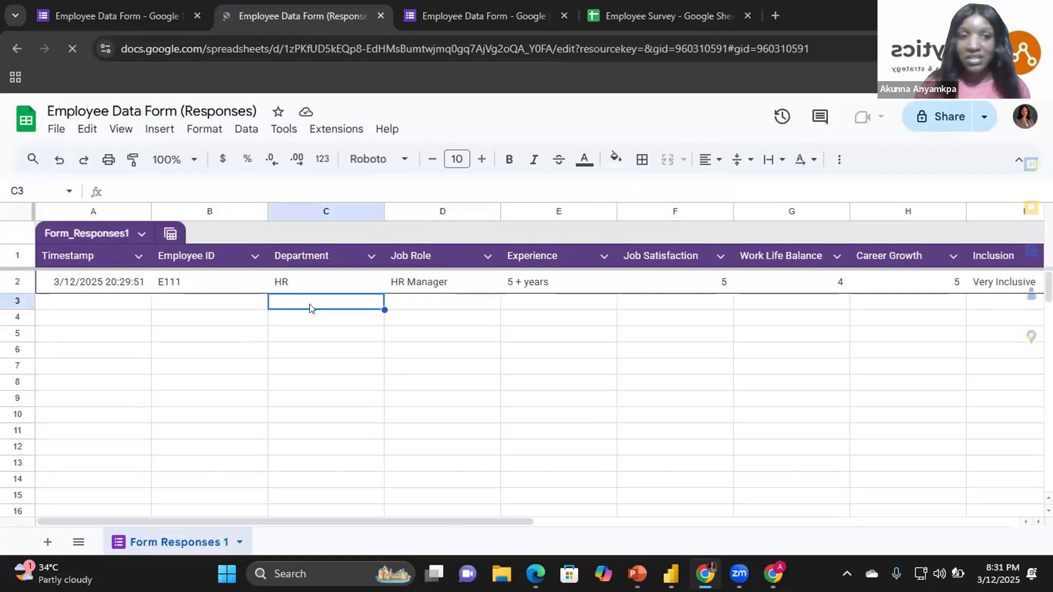
{"action": "key", "text": "Right"}
{"action": "key", "text": "Right"}
{"action": "key", "text": "Right"}
{"action": "key", "text": "Right"}
{"action": "key", "text": "Right"}
{"action": "key", "text": "Right"}
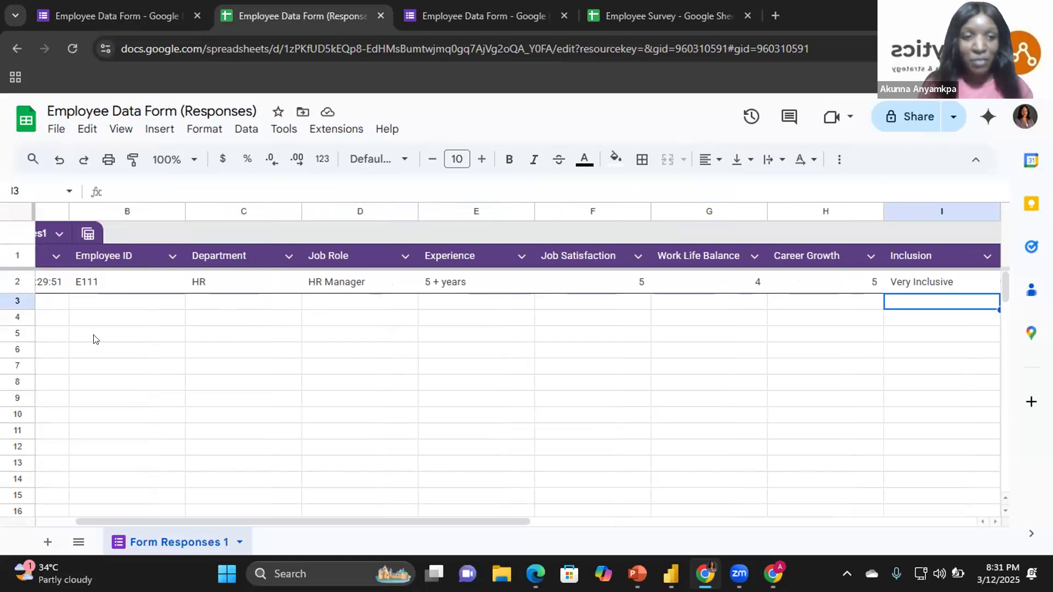
{"action": "left_click", "coordinate": [87, 309]}
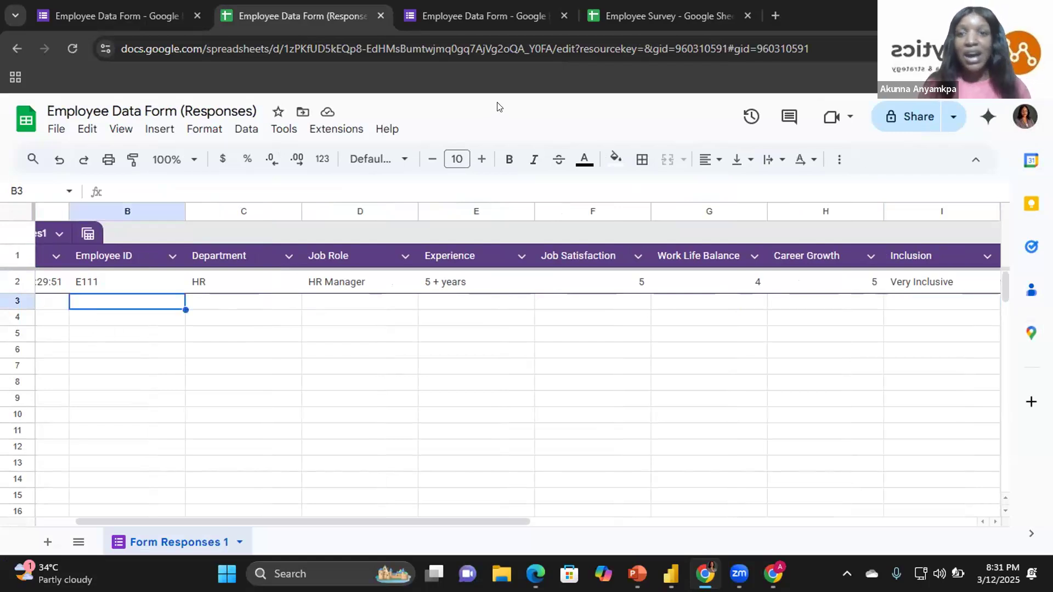
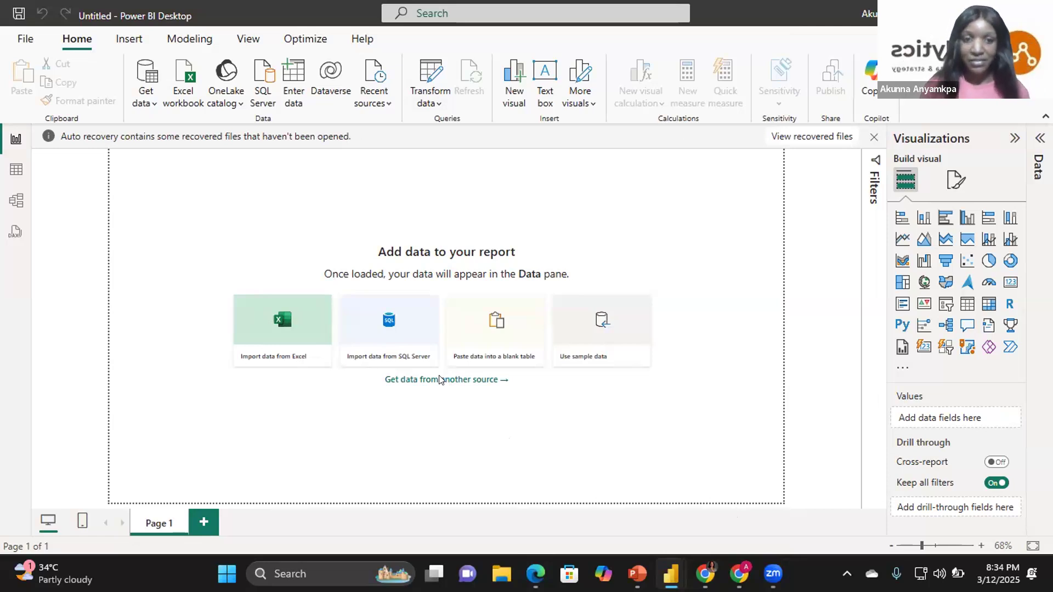
In Power BI Desktop, search the data sources for "Sheets", connect to Google Sheets and accept the third-party service notice
{"action": "left_click", "coordinate": [440, 379]}
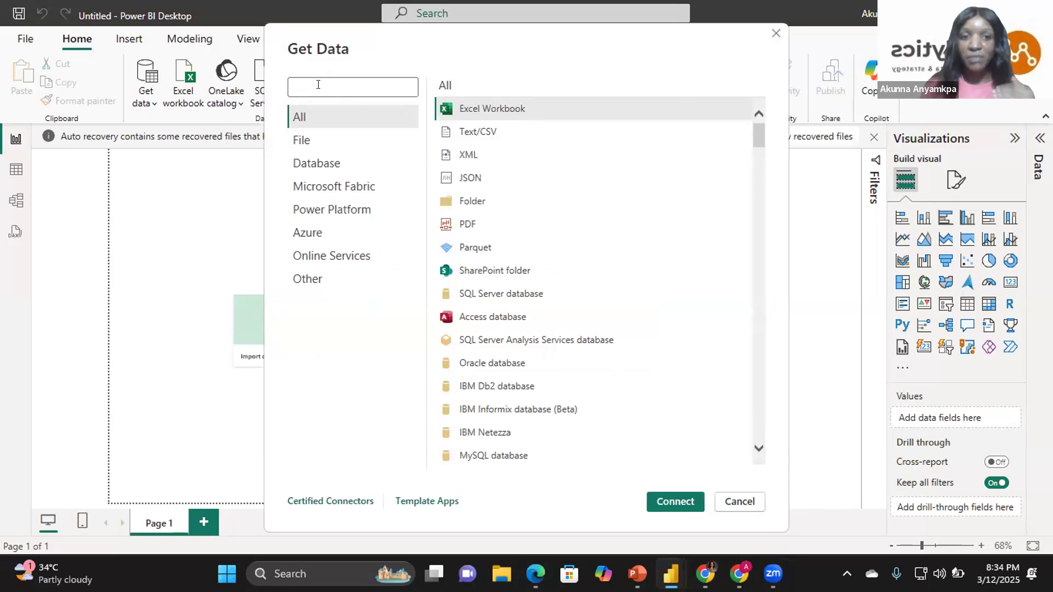
{"action": "type", "text": "S"}
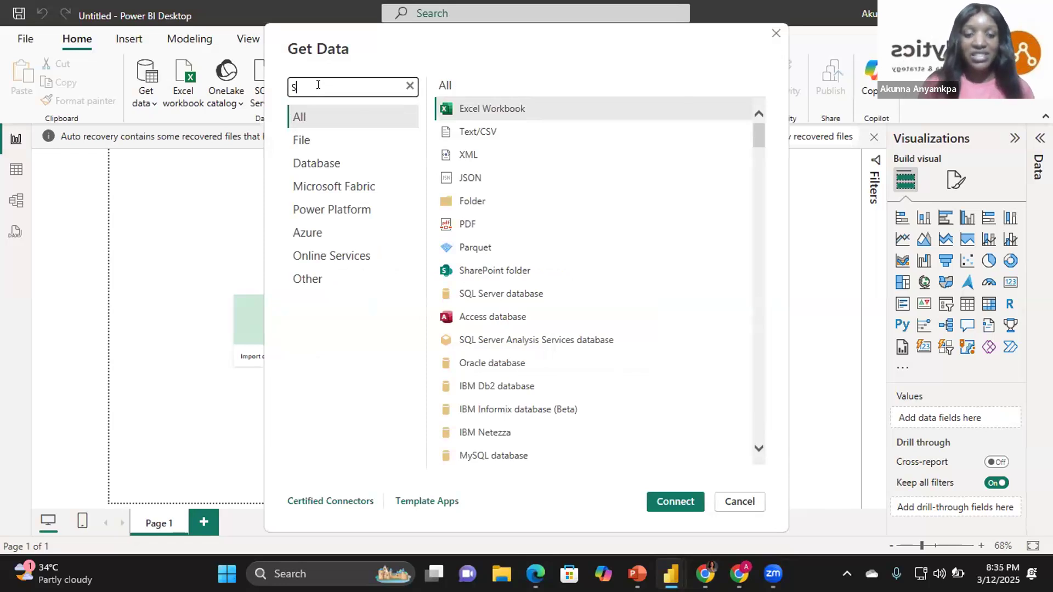
{"action": "type", "text": "heet"}
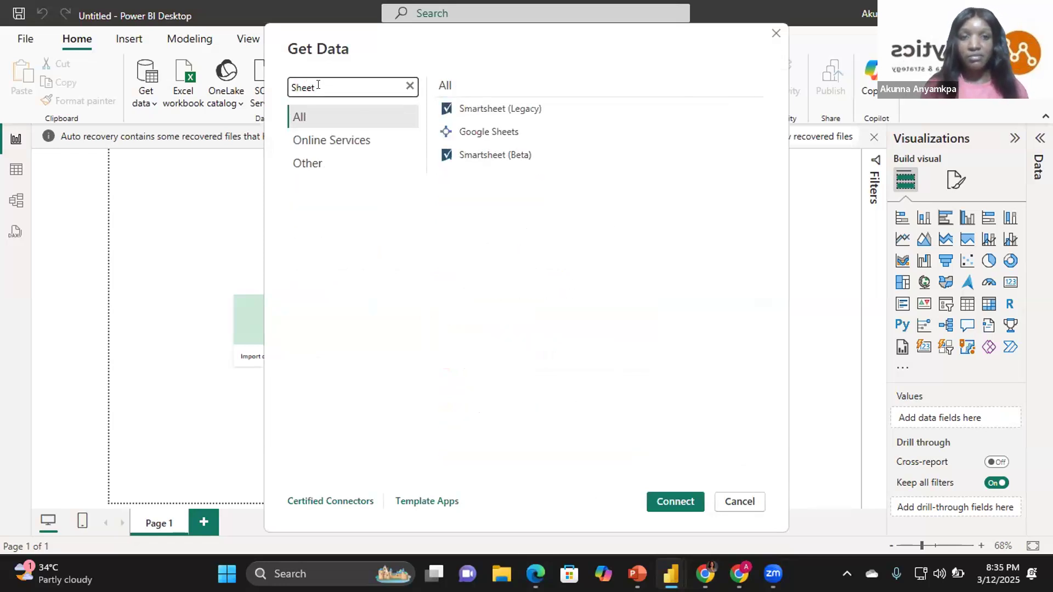
{"action": "type", "text": "s"}
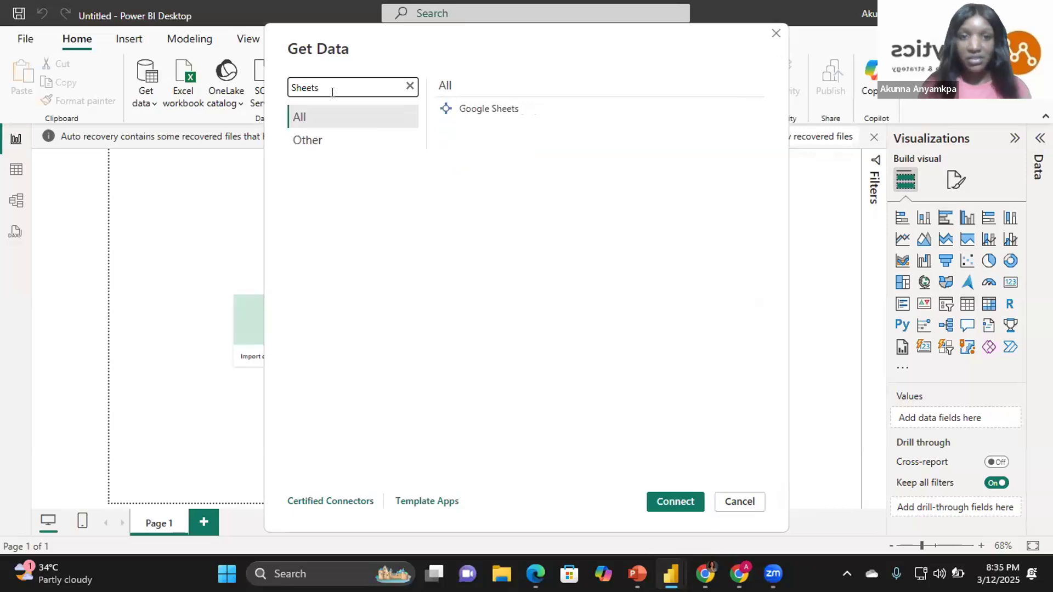
{"action": "left_click", "coordinate": [493, 106]}
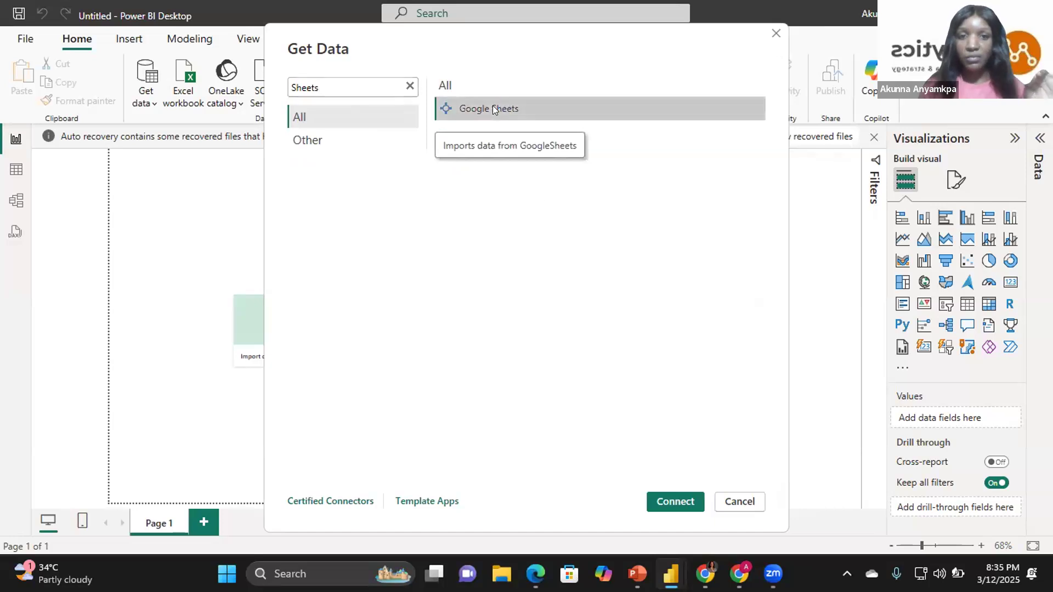
{"action": "left_click", "coordinate": [668, 502]}
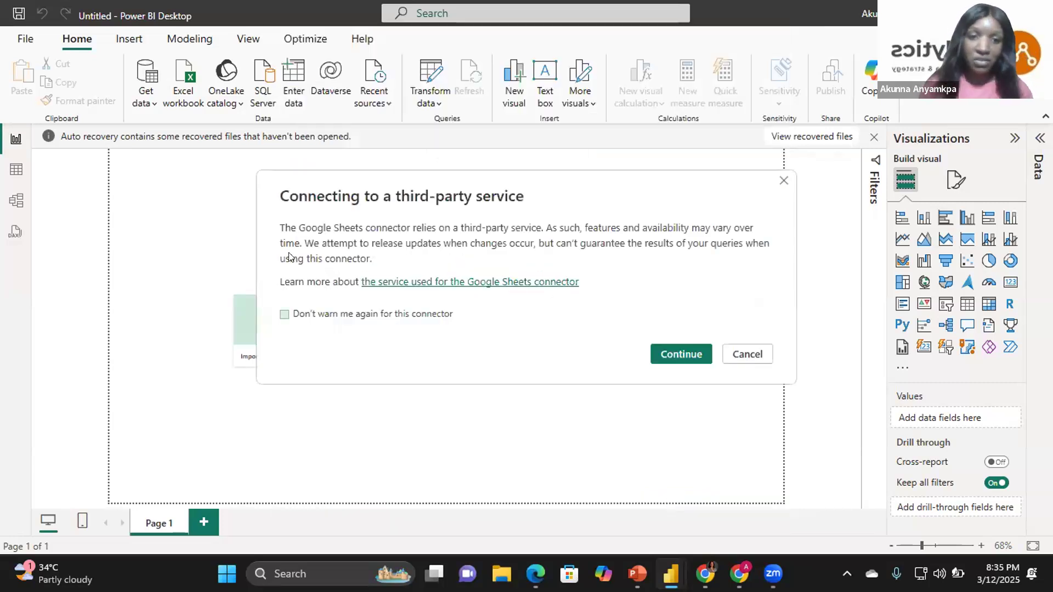
{"action": "left_click", "coordinate": [680, 355]}
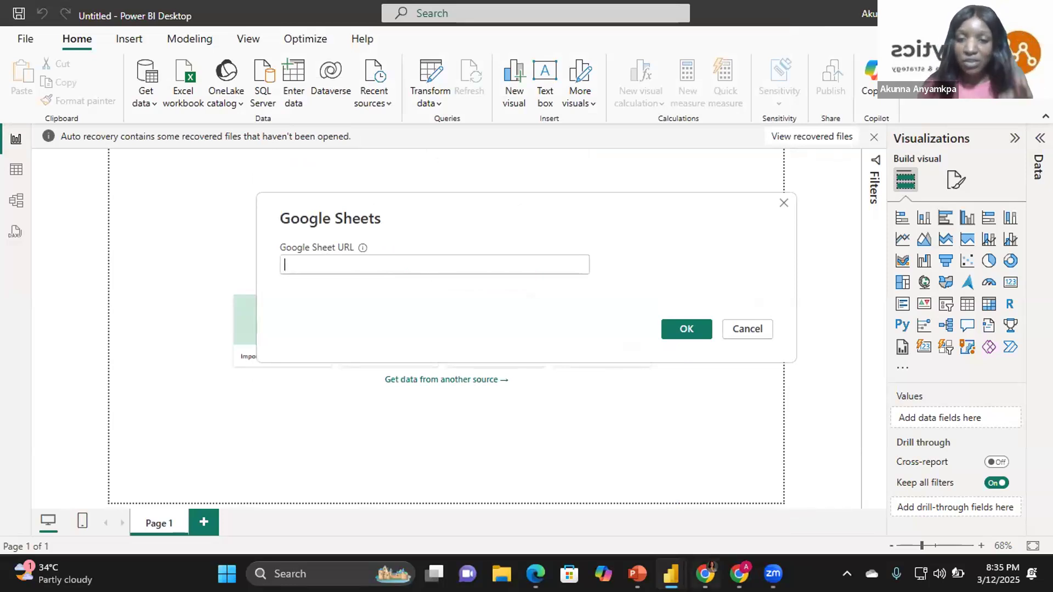
Switch to the Employee Survey spreadsheet, check that general access is Anyone with the link, and copy its sharing link
{"action": "mouse_move", "coordinate": [706, 574]}
{"action": "left_click", "coordinate": [705, 496]}
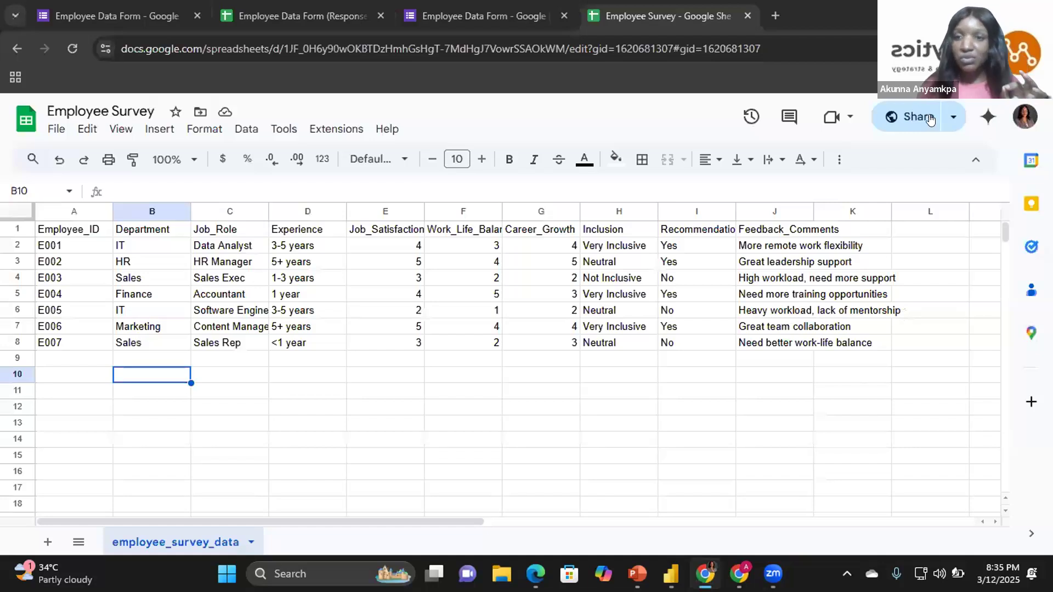
{"action": "left_click", "coordinate": [949, 118]}
{"action": "left_click", "coordinate": [899, 115]}
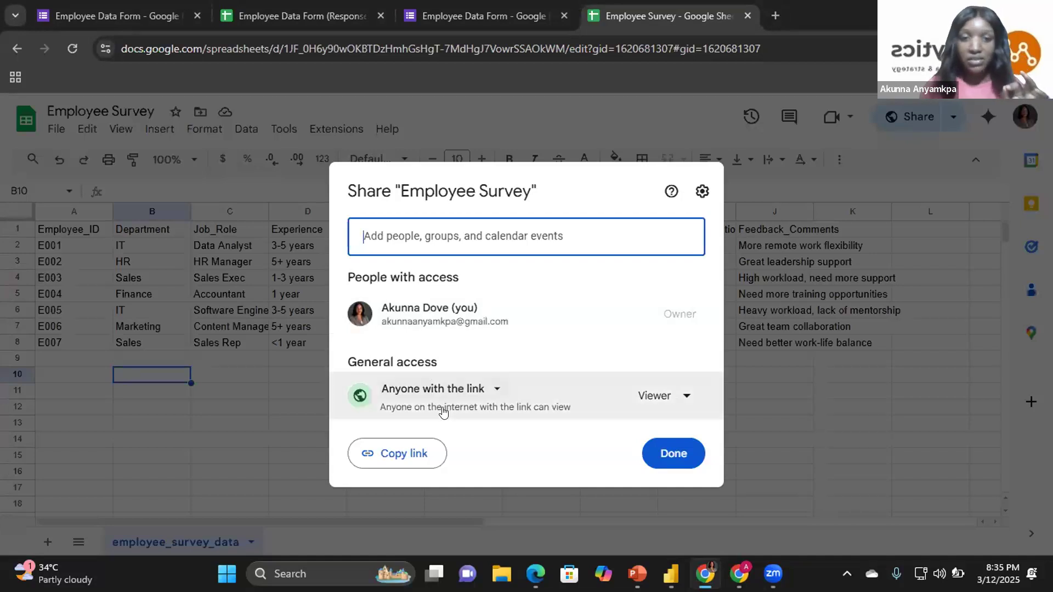
{"action": "left_click", "coordinate": [399, 456]}
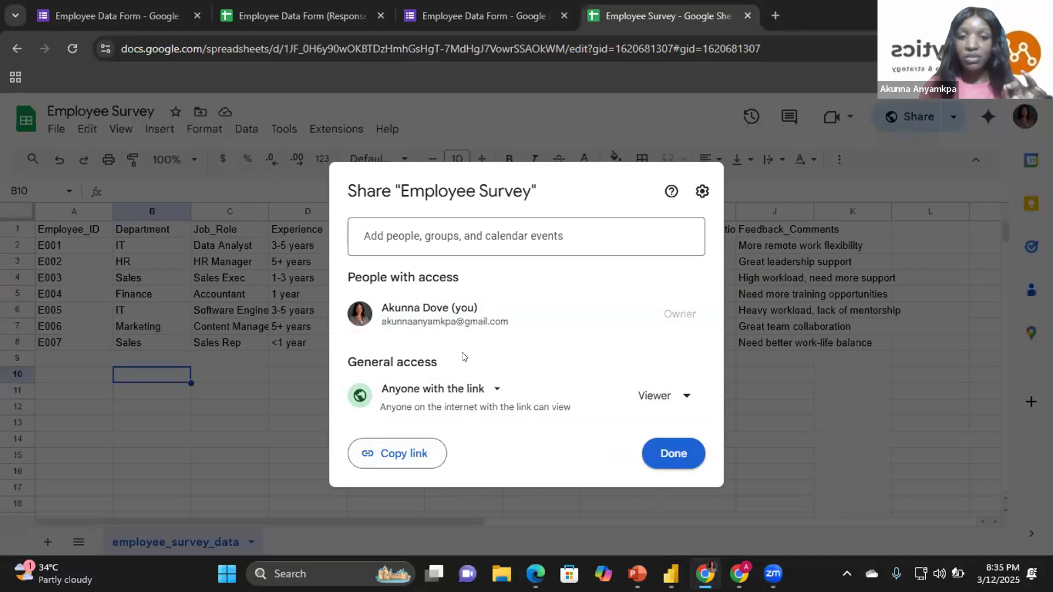
{"action": "left_click", "coordinate": [489, 389]}
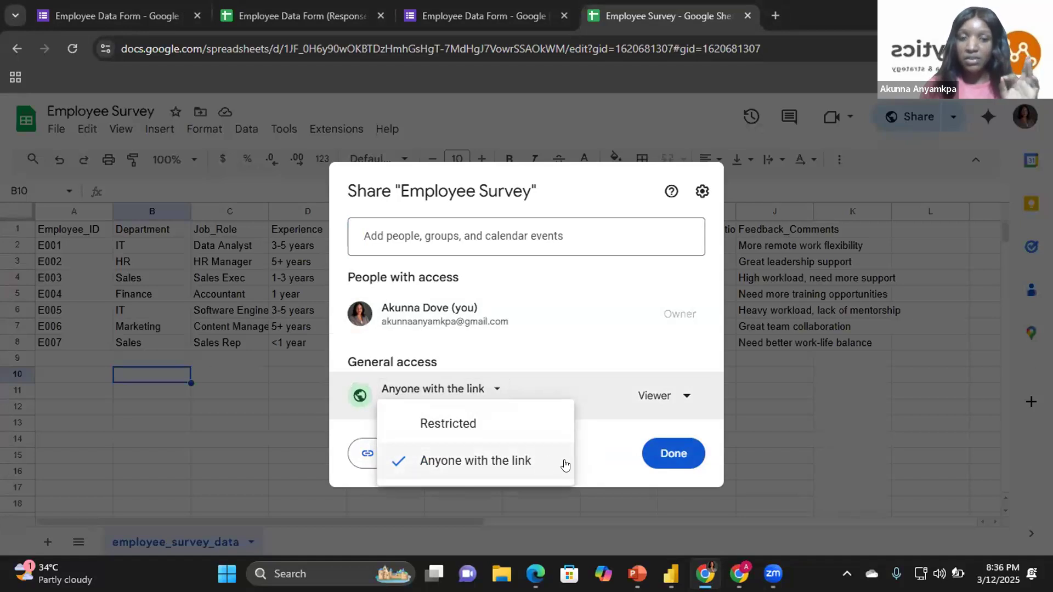
{"action": "left_click", "coordinate": [593, 468]}
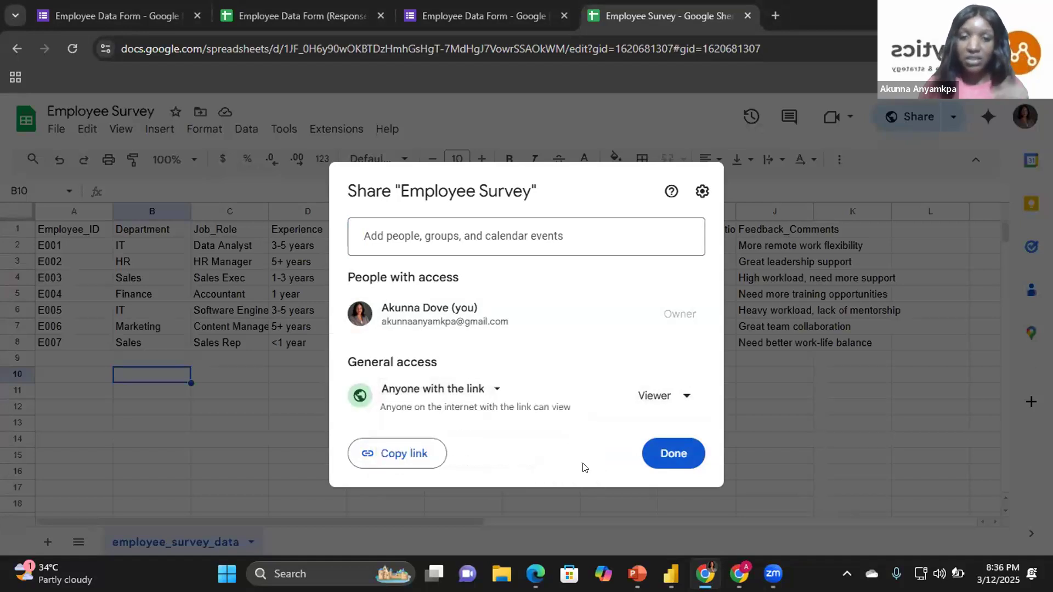
{"action": "left_click", "coordinate": [391, 458]}
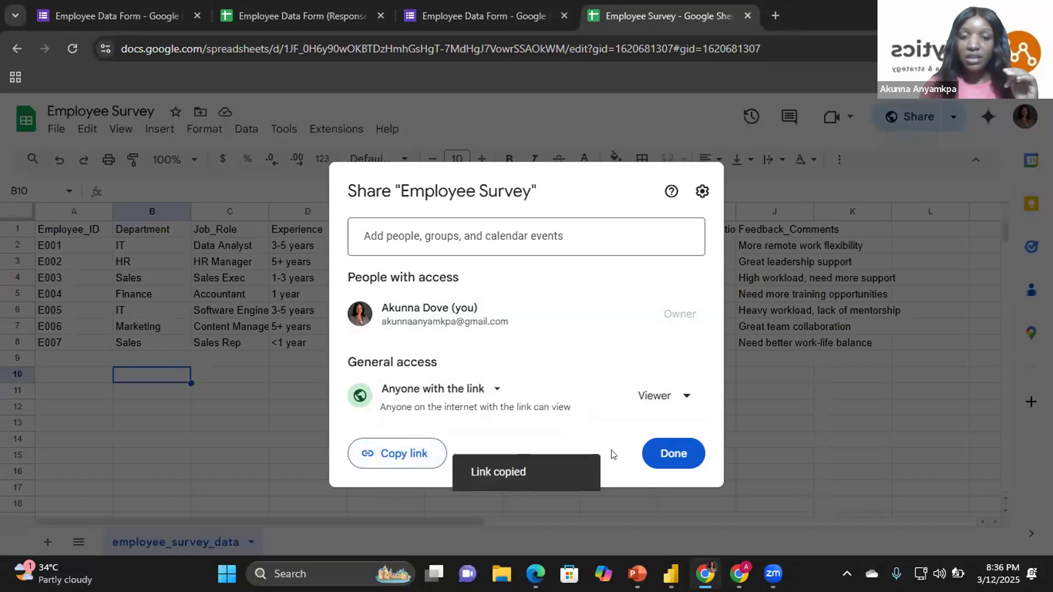
{"action": "left_click", "coordinate": [667, 453]}
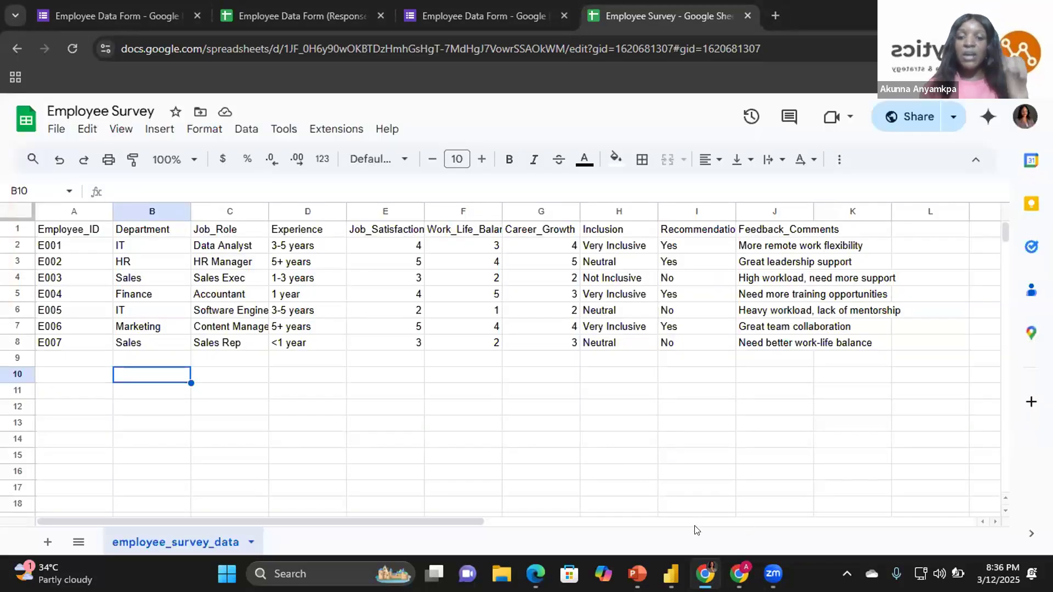
Switch to the untitled Power BI Desktop report and connect to the Employee Survey spreadsheet using its copied sharing link as the Google Sheet URL
{"action": "mouse_move", "coordinate": [674, 567]}
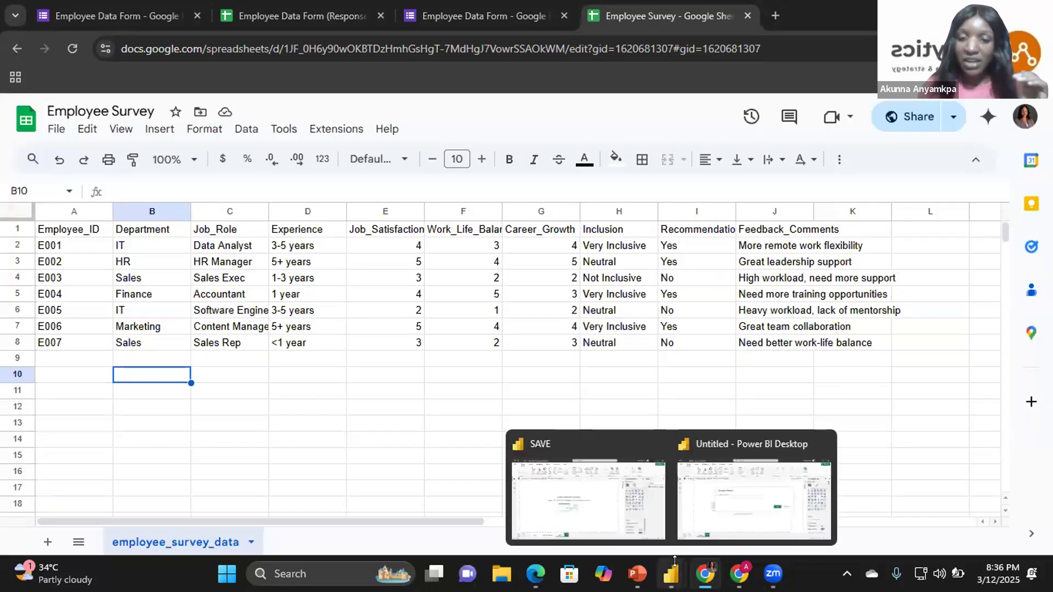
{"action": "left_click", "coordinate": [731, 491]}
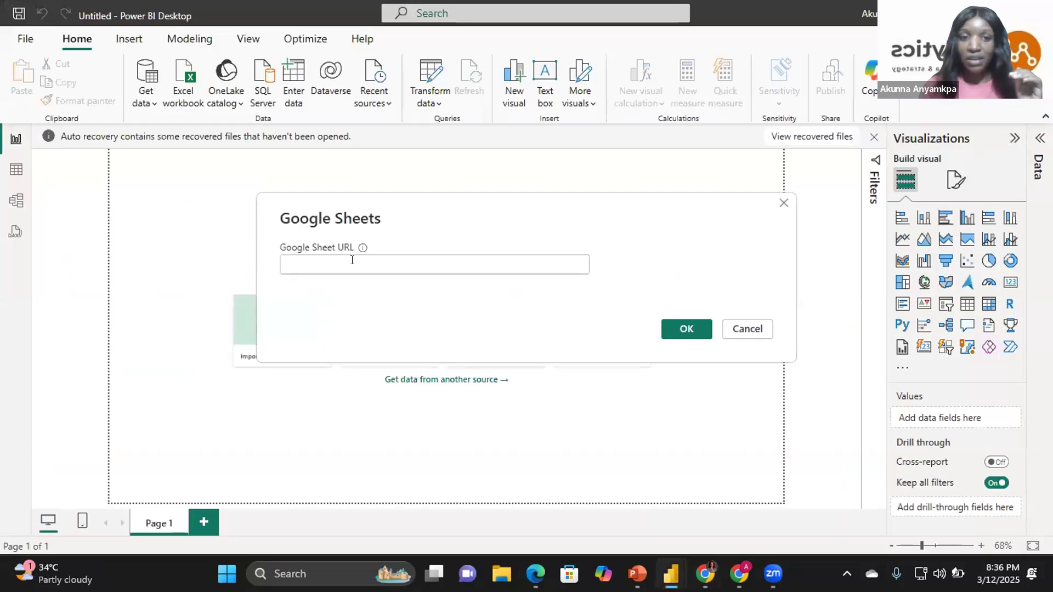
{"action": "right_click", "coordinate": [354, 263]}
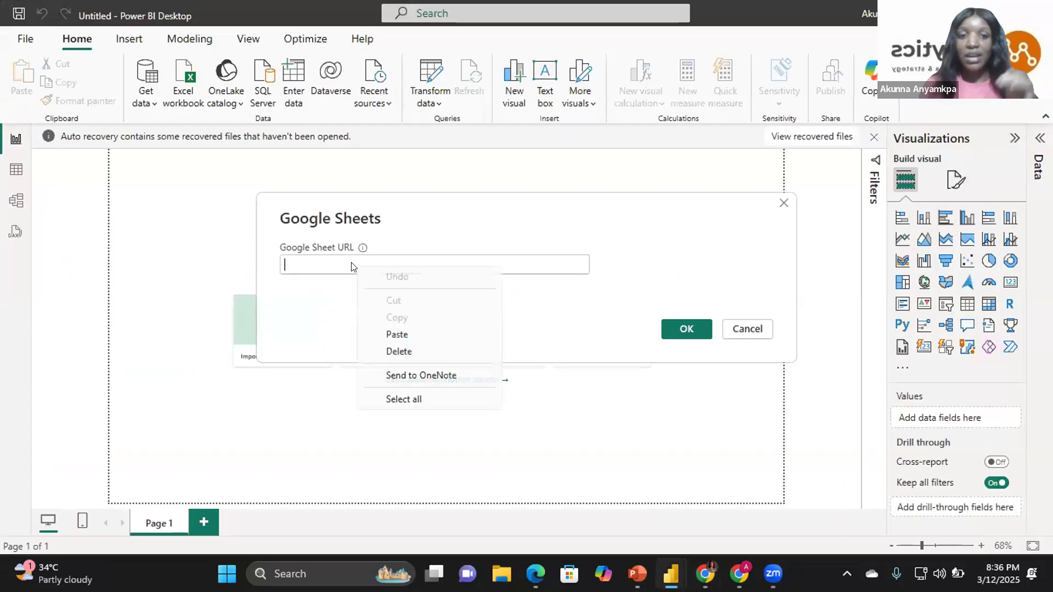
{"action": "left_click", "coordinate": [396, 334]}
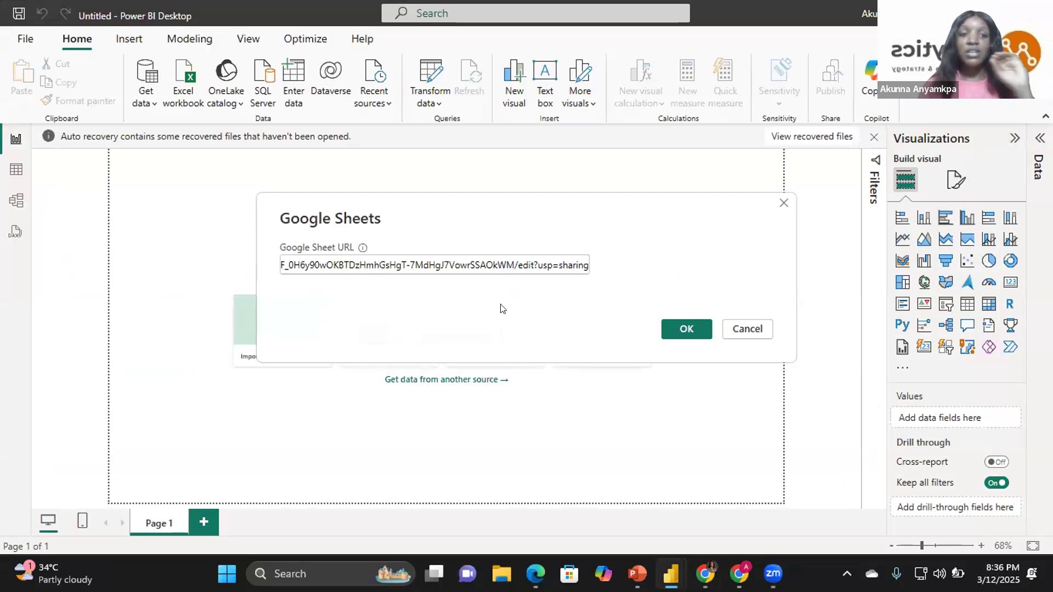
{"action": "left_click", "coordinate": [672, 326]}
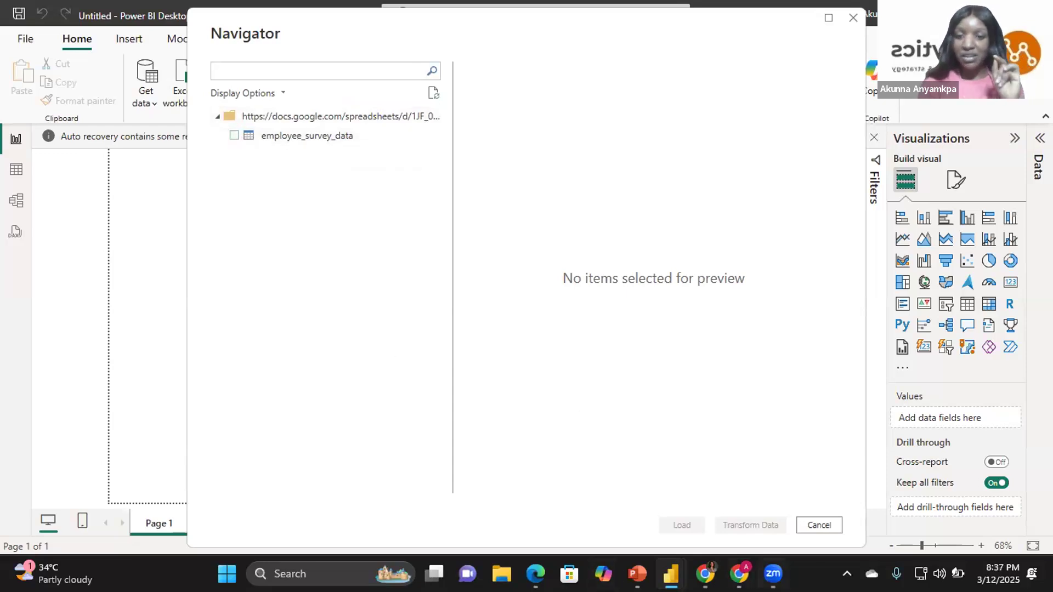
Select the employee_survey_data table in the Navigator and review its preview from Employee_ID to Feedback_Comments
{"action": "key", "text": "alt+Tab"}
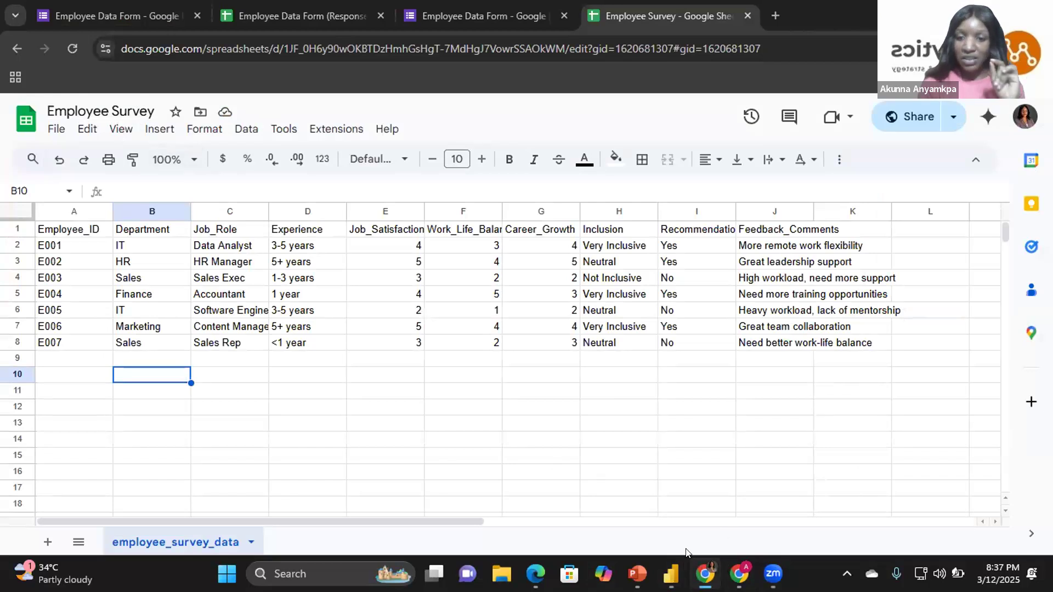
{"action": "mouse_move", "coordinate": [670, 573]}
{"action": "left_click", "coordinate": [719, 527]}
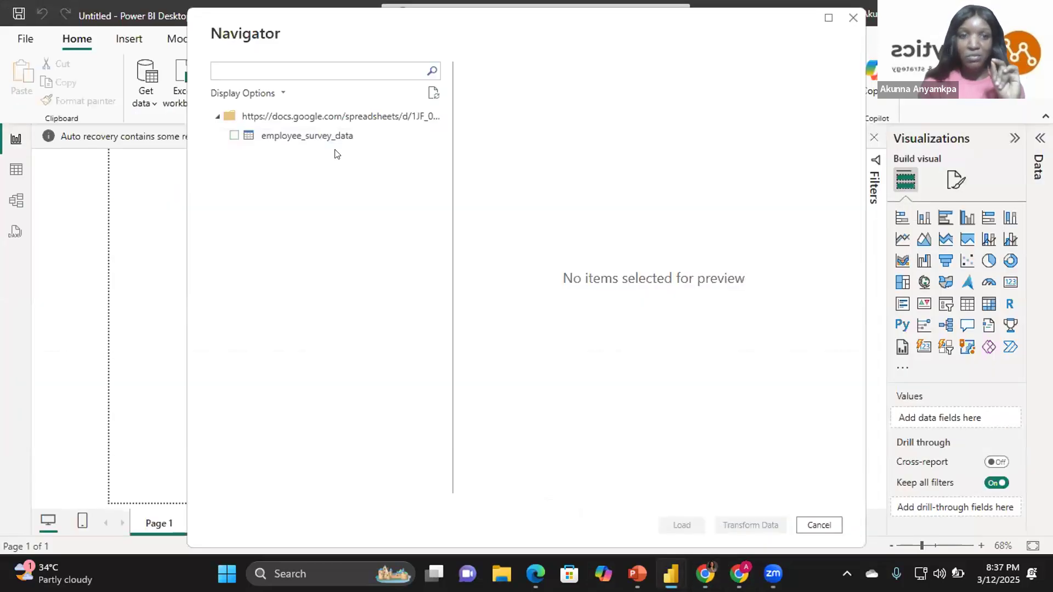
{"action": "left_click", "coordinate": [234, 135]}
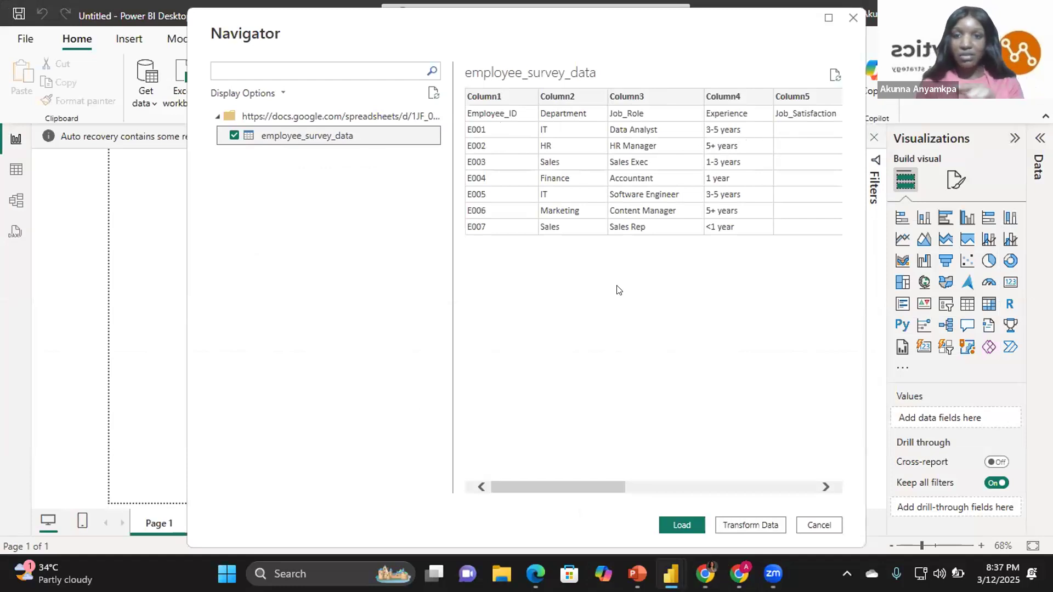
{"action": "left_click_drag", "start_coordinate": [572, 484], "coordinate": [796, 483]}
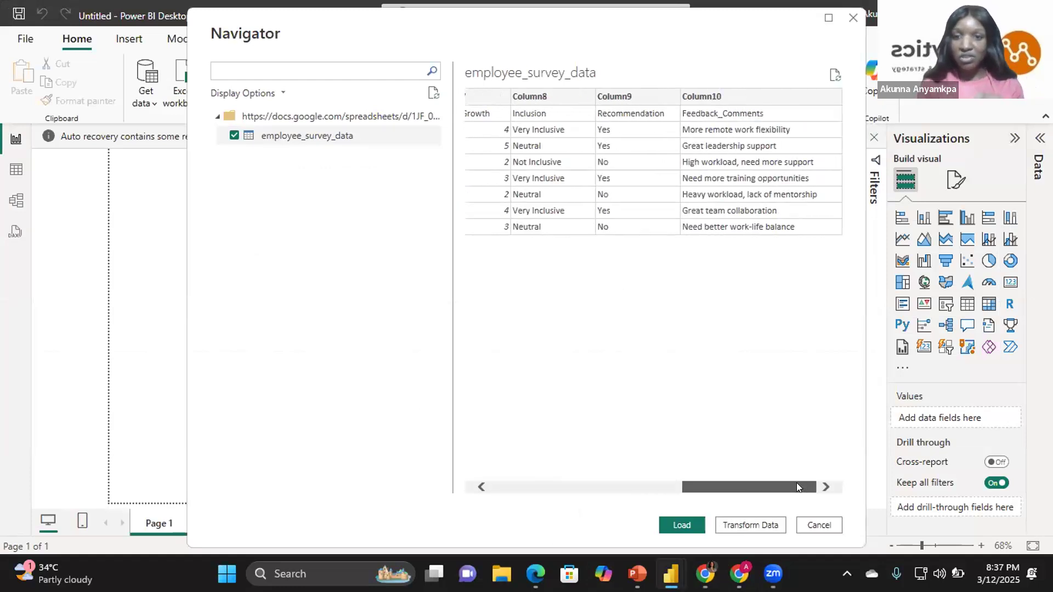
{"action": "left_click_drag", "start_coordinate": [706, 486], "coordinate": [398, 424]}
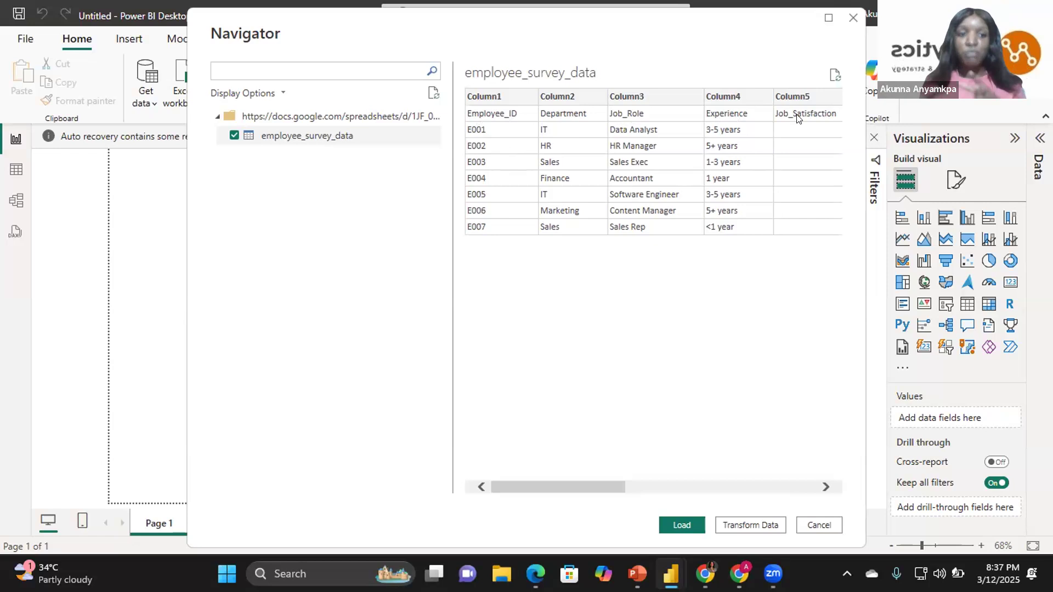
Open the employee_survey_data table in Power Query Editor for transformation and promote its first row to headers
{"action": "left_click", "coordinate": [745, 525]}
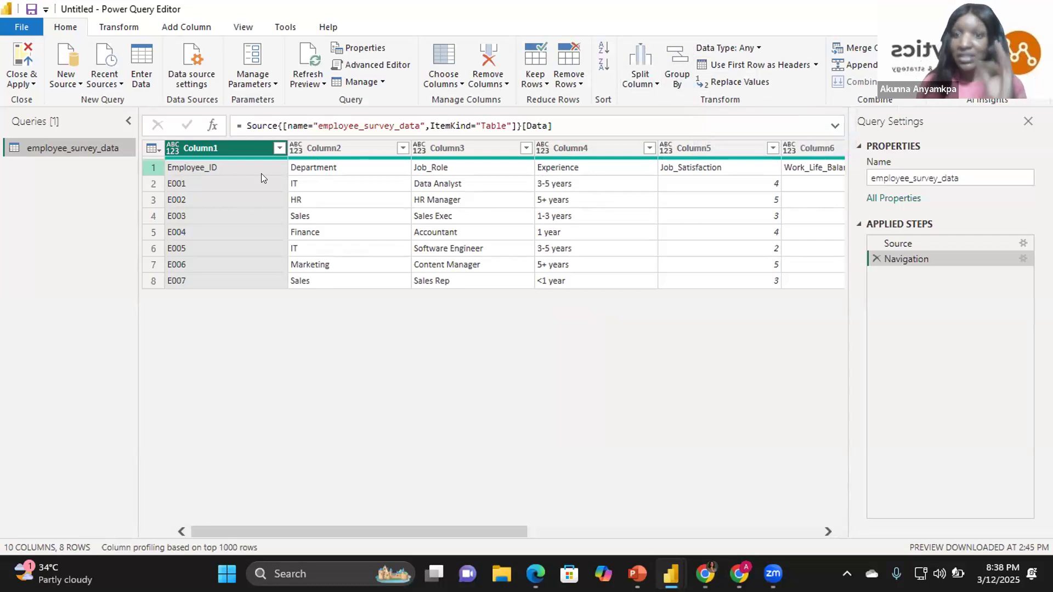
{"action": "left_click", "coordinate": [791, 57]}
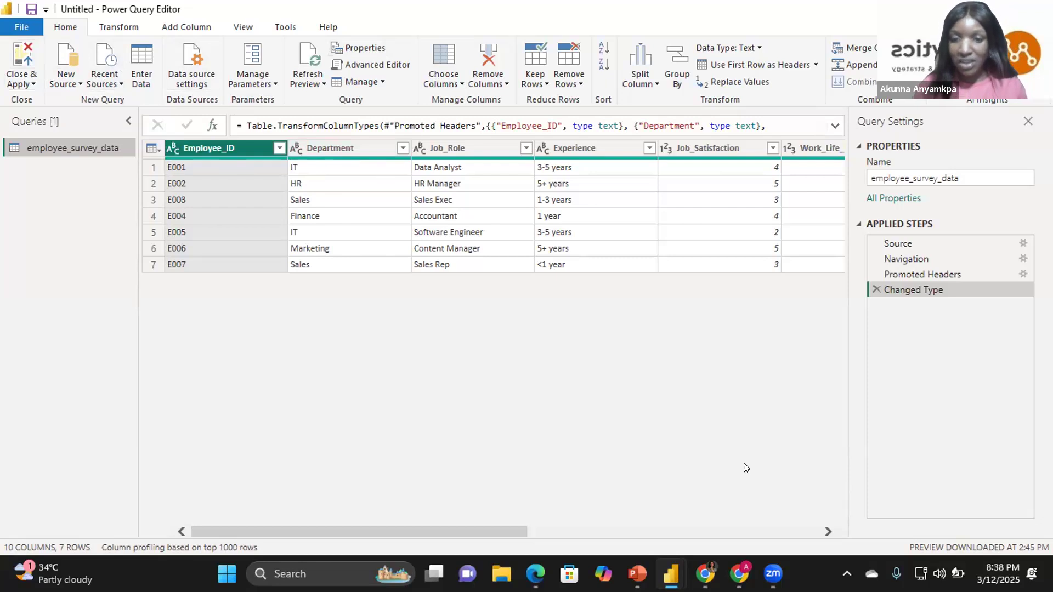
Switch to the SAVE report in Power BI Desktop and expand the fields of the employee_survey_data table
{"action": "mouse_move", "coordinate": [671, 574]}
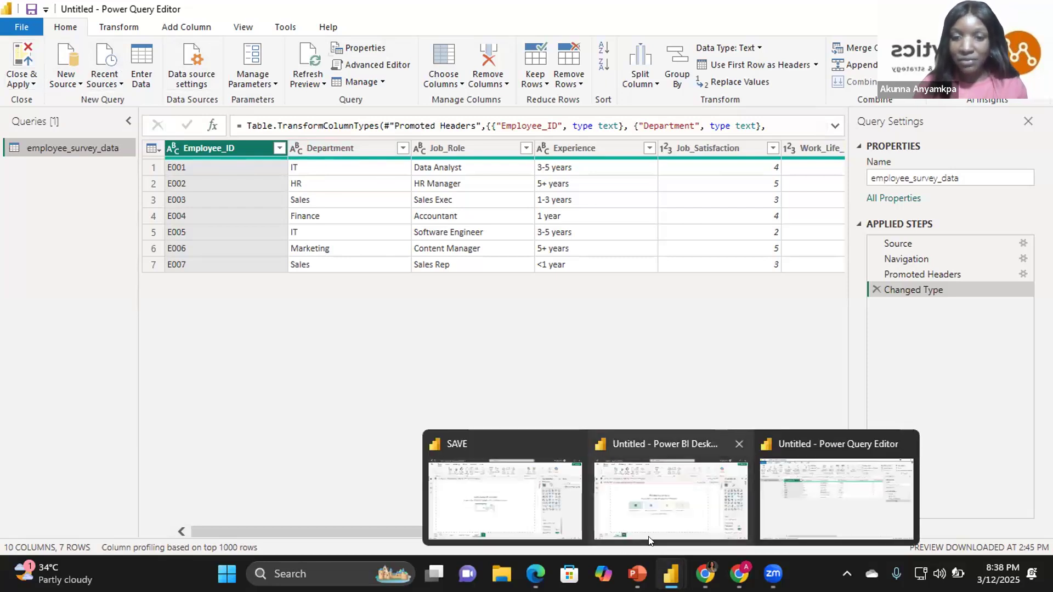
{"action": "left_click", "coordinate": [522, 517]}
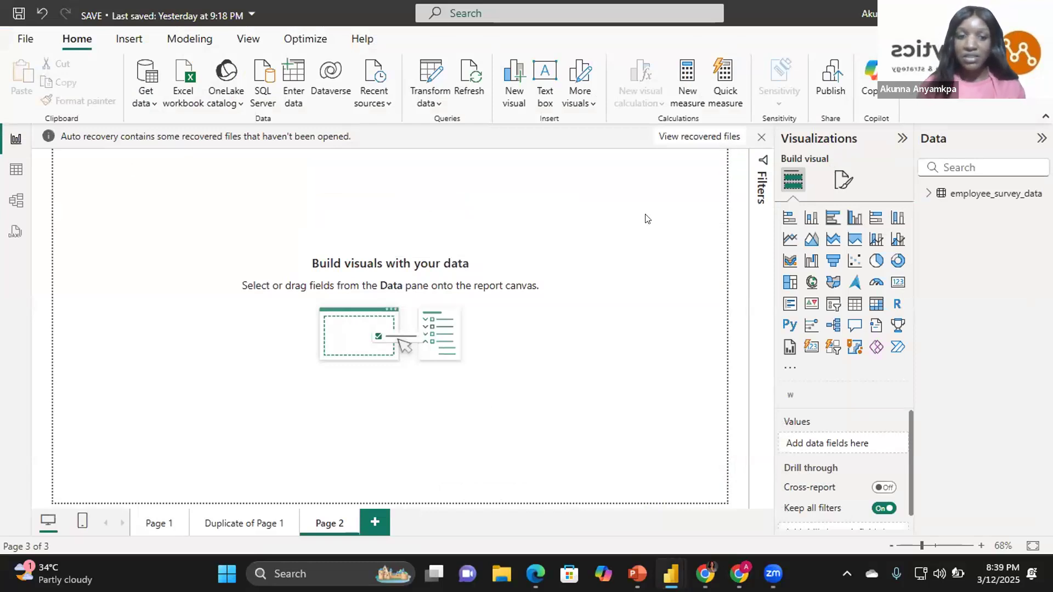
{"action": "left_click", "coordinate": [926, 193]}
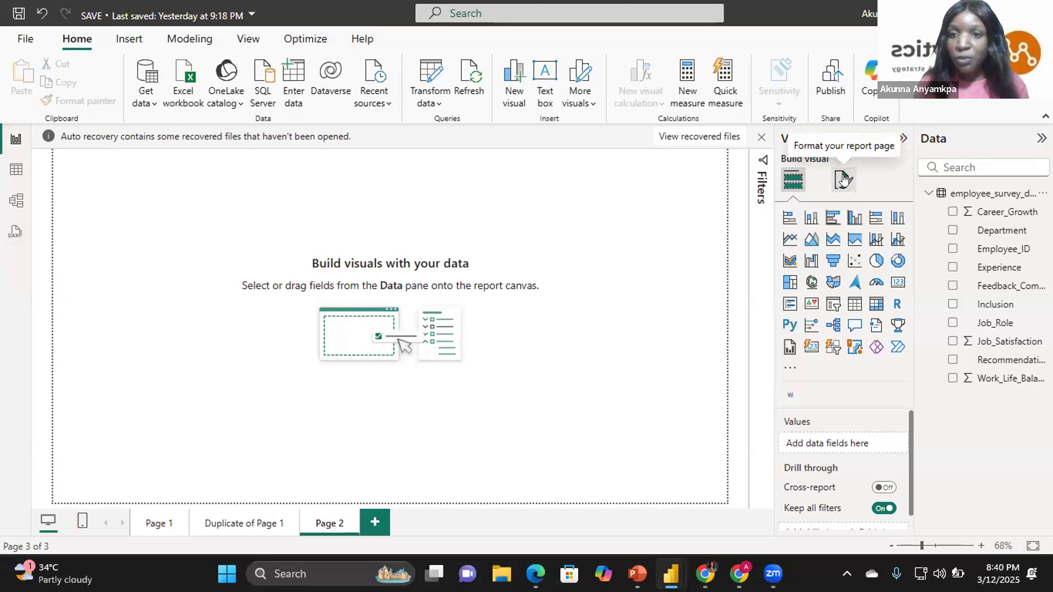
Set the canvas background of Page 2 to black (#000000) with 0% transparency, and return to building visuals
{"action": "left_click", "coordinate": [843, 178]}
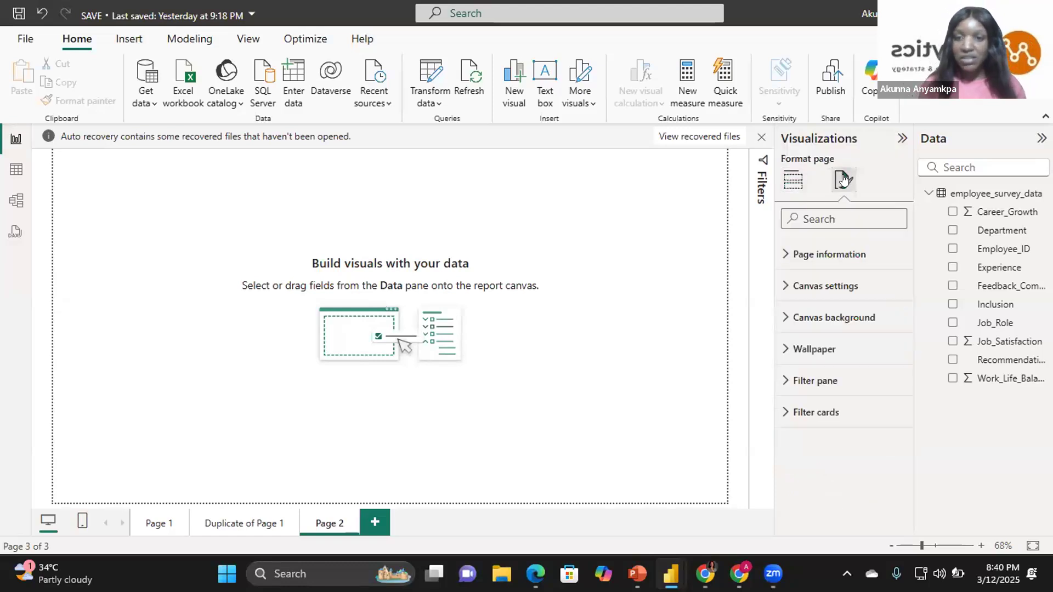
{"action": "left_click", "coordinate": [822, 318]}
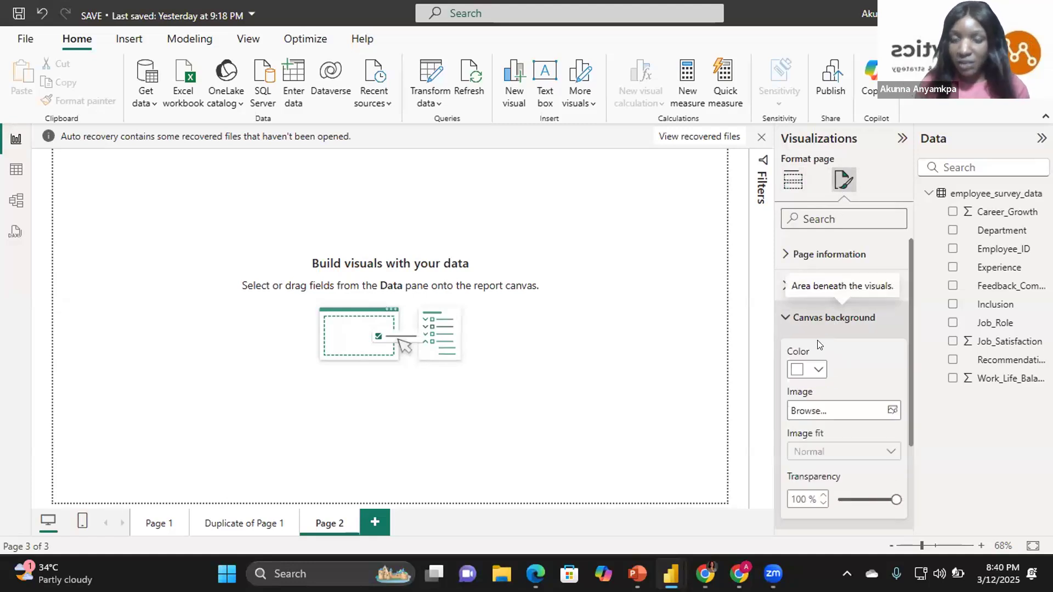
{"action": "left_click", "coordinate": [815, 369]}
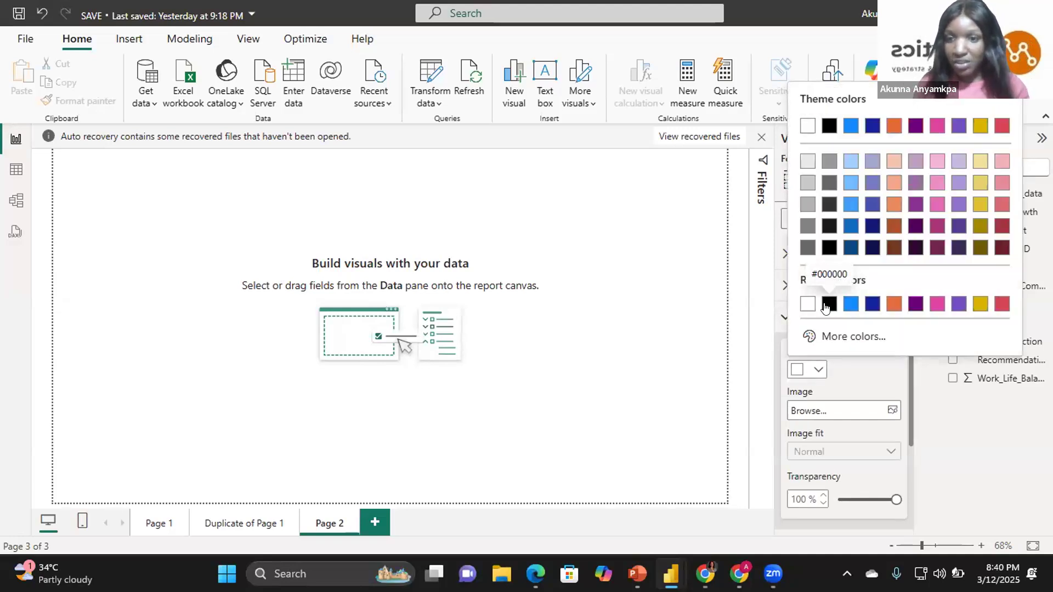
{"action": "left_click", "coordinate": [827, 305]}
{"action": "left_click_drag", "start_coordinate": [907, 365], "coordinate": [907, 413]}
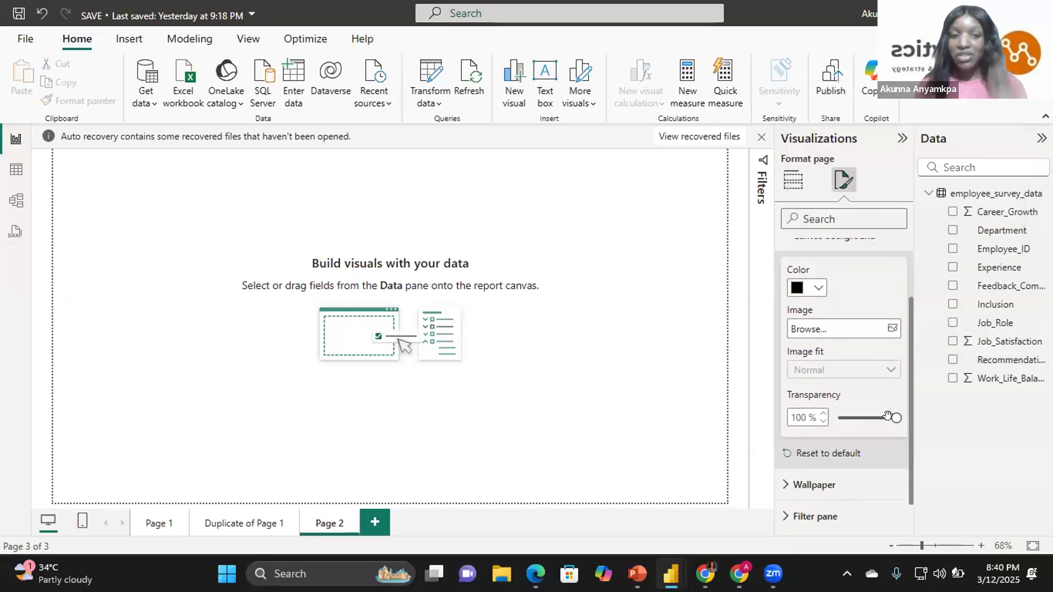
{"action": "left_click_drag", "start_coordinate": [888, 415], "coordinate": [828, 426]}
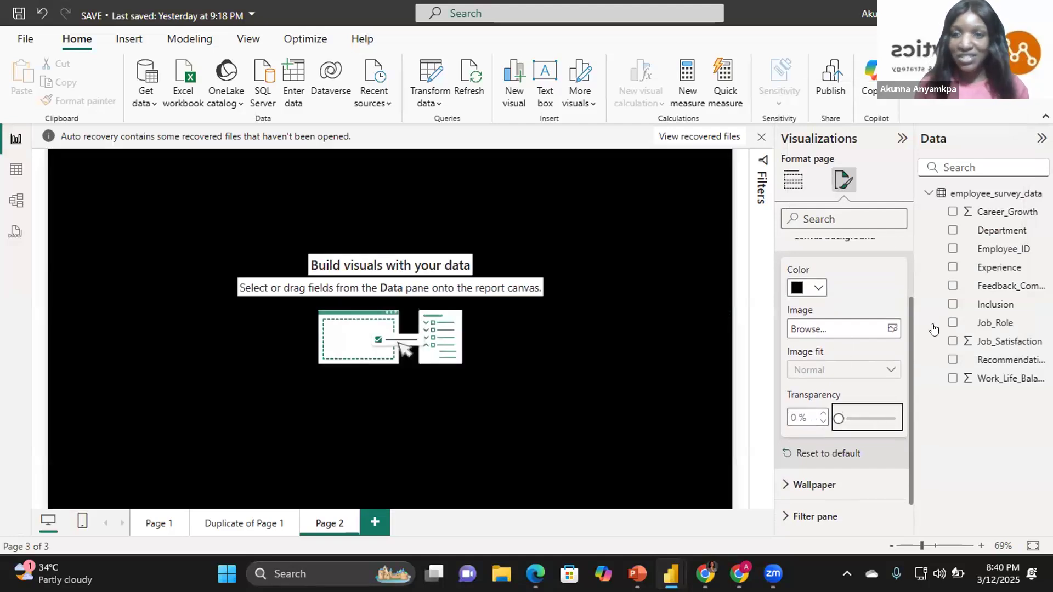
{"action": "scroll", "coordinate": [906, 307], "scroll_direction": "up", "scroll_amount": 2}
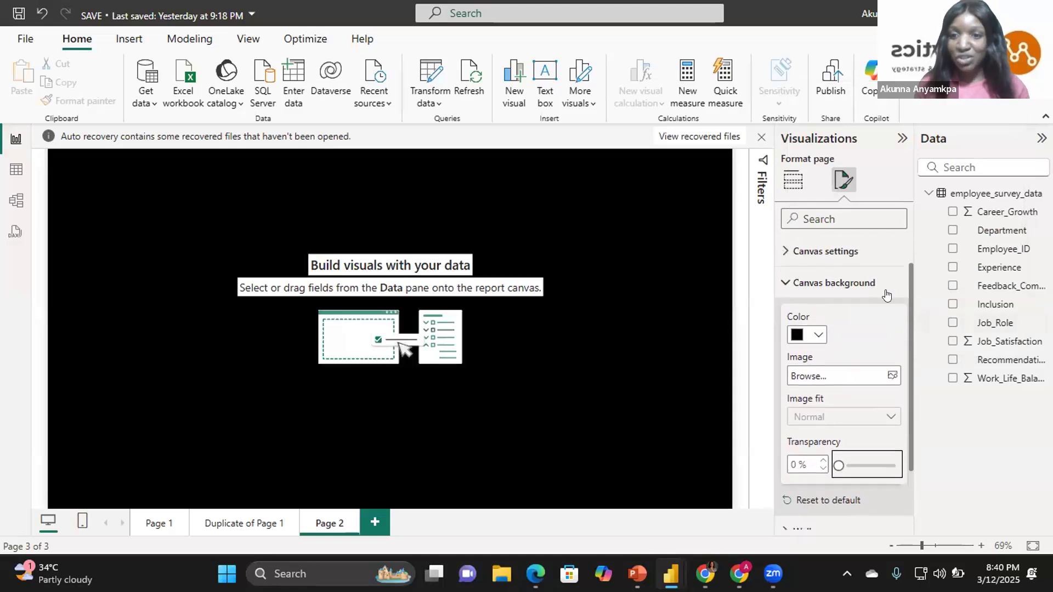
{"action": "left_click", "coordinate": [825, 285]}
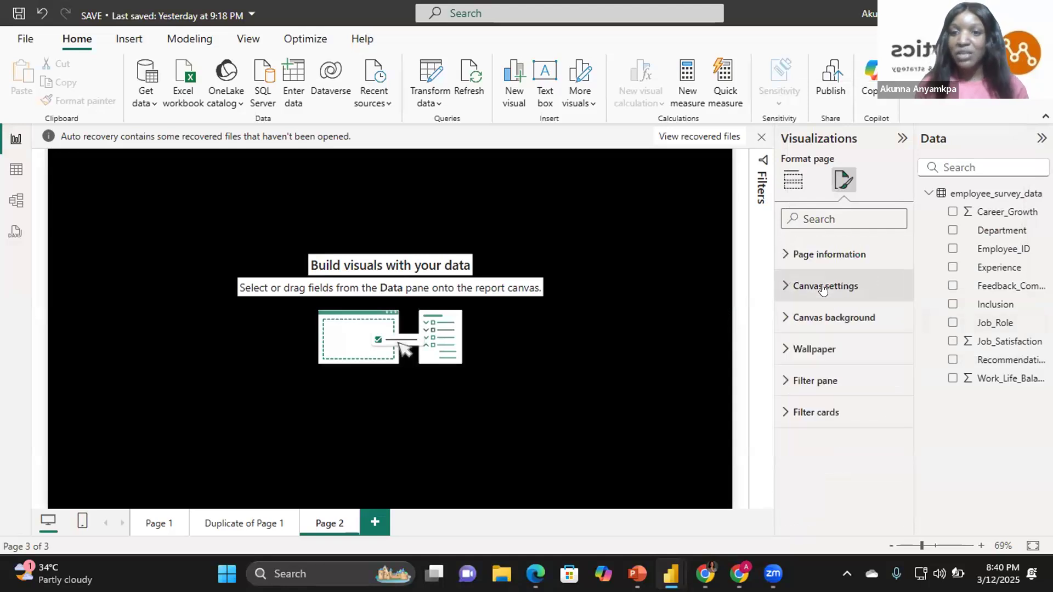
{"action": "left_click", "coordinate": [794, 181]}
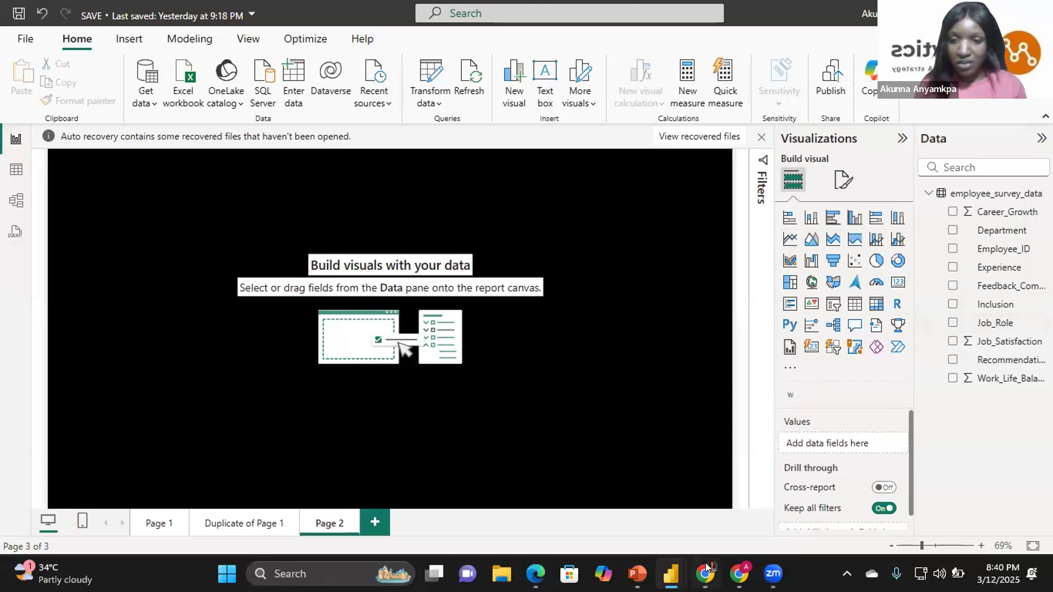
View the finished dashboard on Duplicate of Page 1, dismiss the auto recovery notice keeping the files for later, and return to Page 2
{"action": "left_click", "coordinate": [224, 524]}
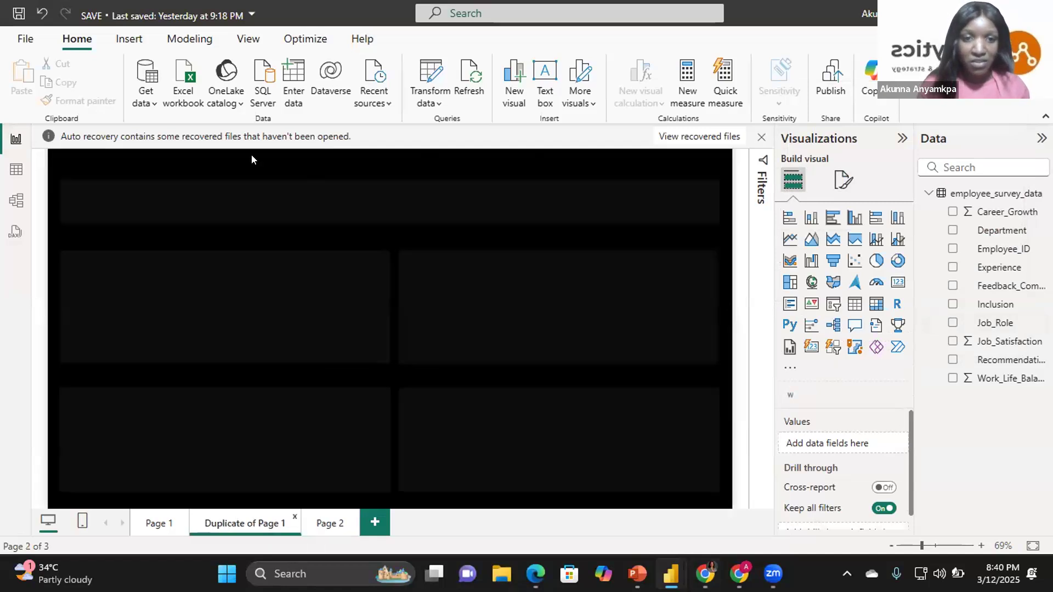
{"action": "left_click", "coordinate": [760, 137]}
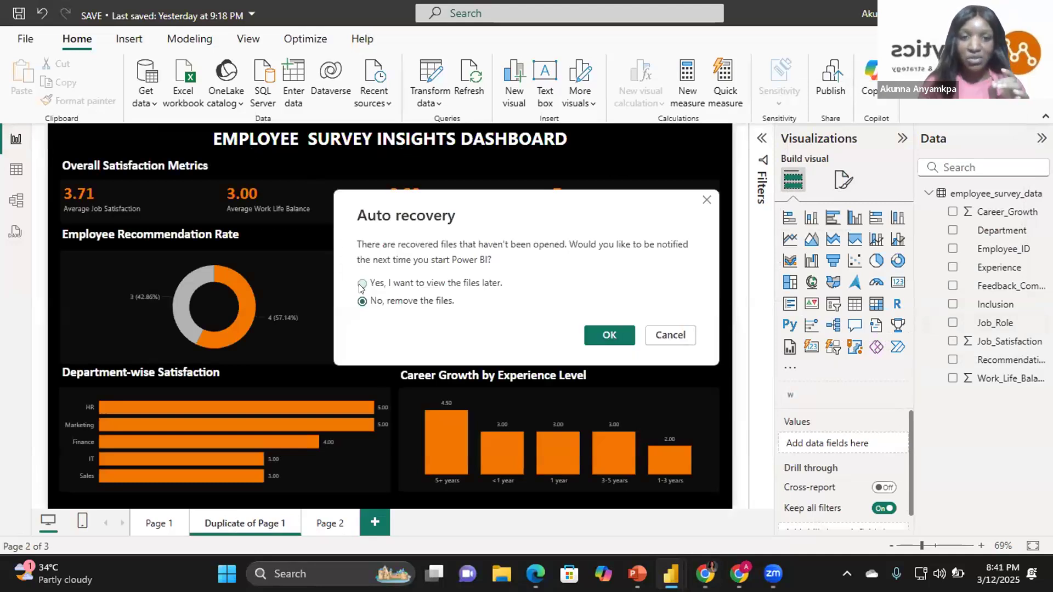
{"action": "left_click", "coordinate": [361, 285]}
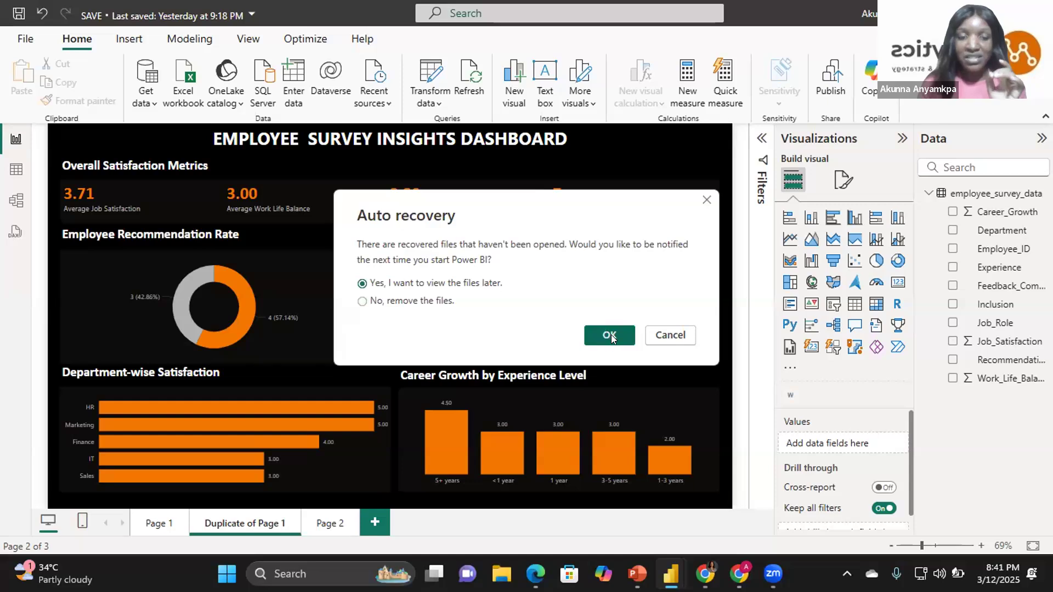
{"action": "left_click", "coordinate": [610, 335]}
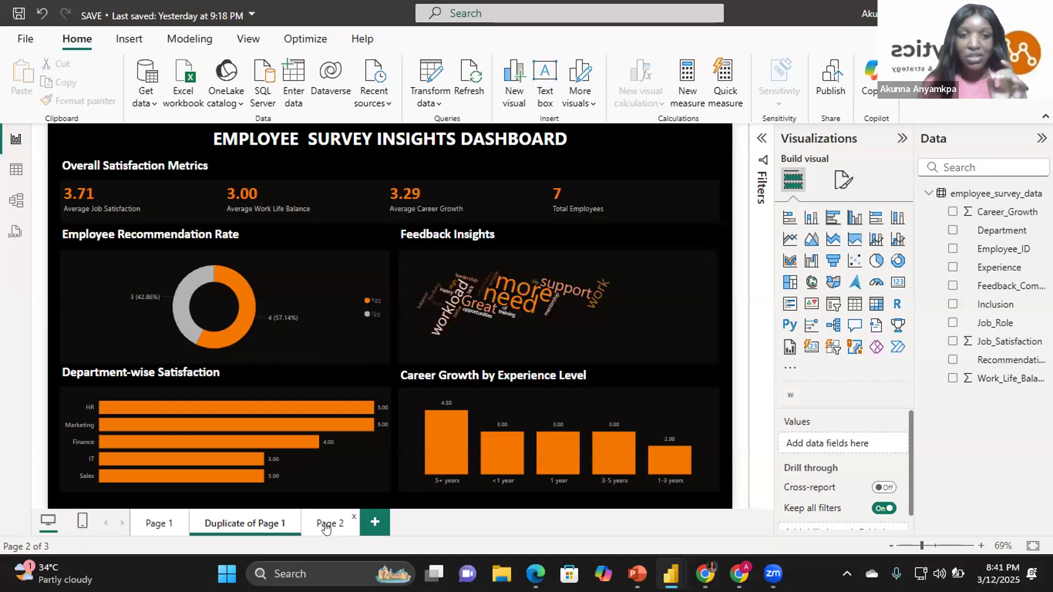
{"action": "left_click", "coordinate": [326, 525]}
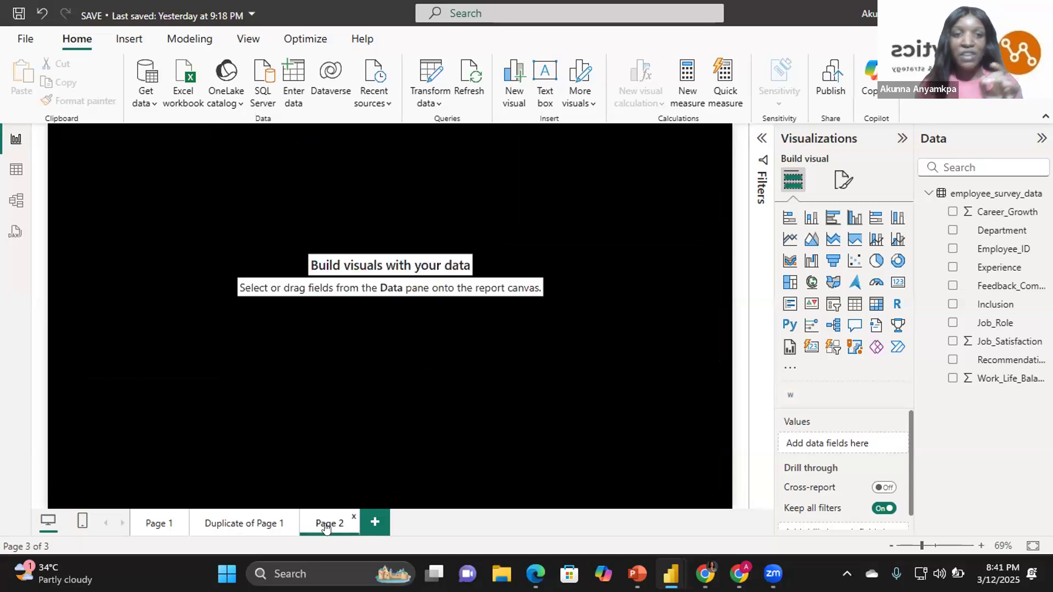
Insert a text box on Page 2 containing the title "EMPLOYEE SURVEY INSIGHTS DASHBOARD"
{"action": "left_click", "coordinate": [542, 81]}
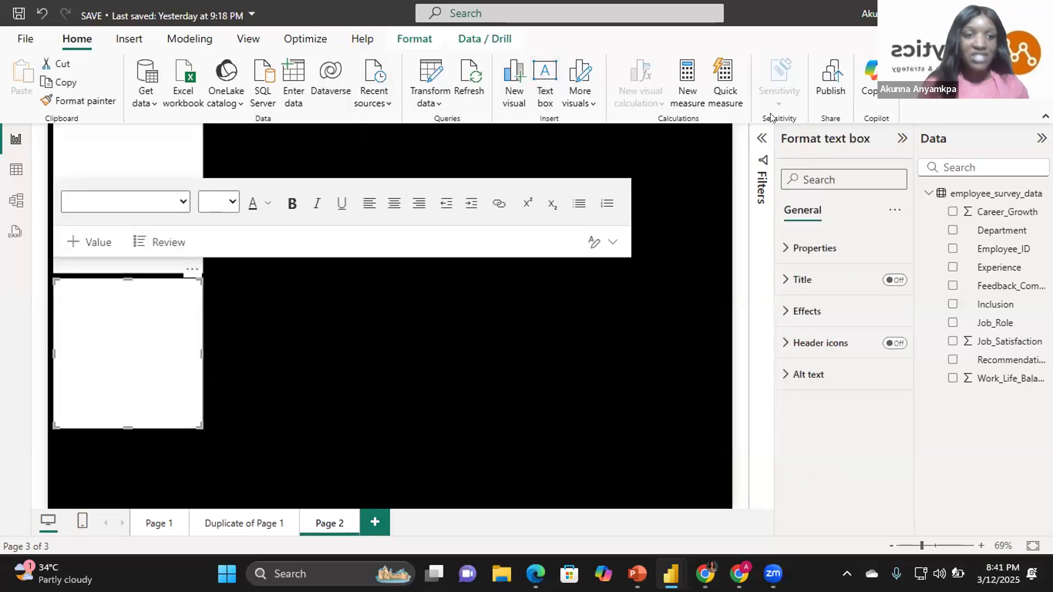
{"action": "left_click", "coordinate": [102, 306]}
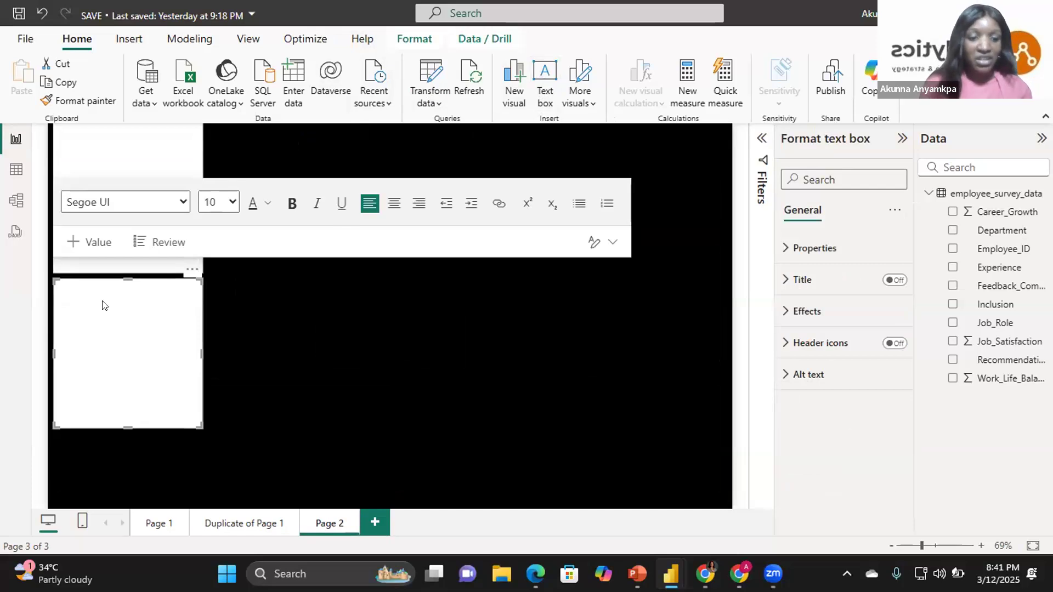
{"action": "type", "text": "EMPL"}
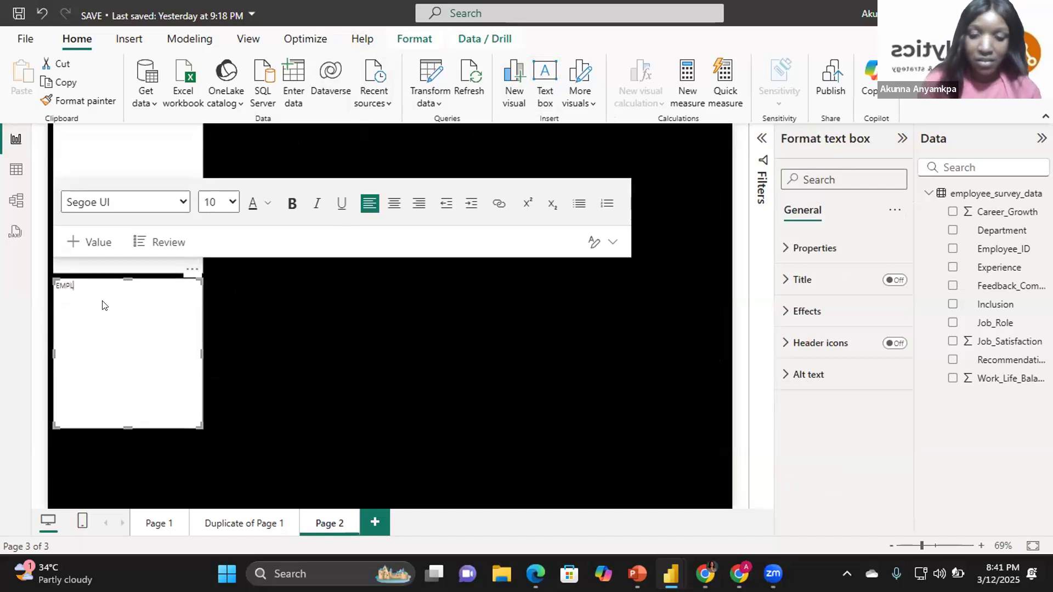
{"action": "type", "text": "OYEE SURVEY INSIGHTS DASH"}
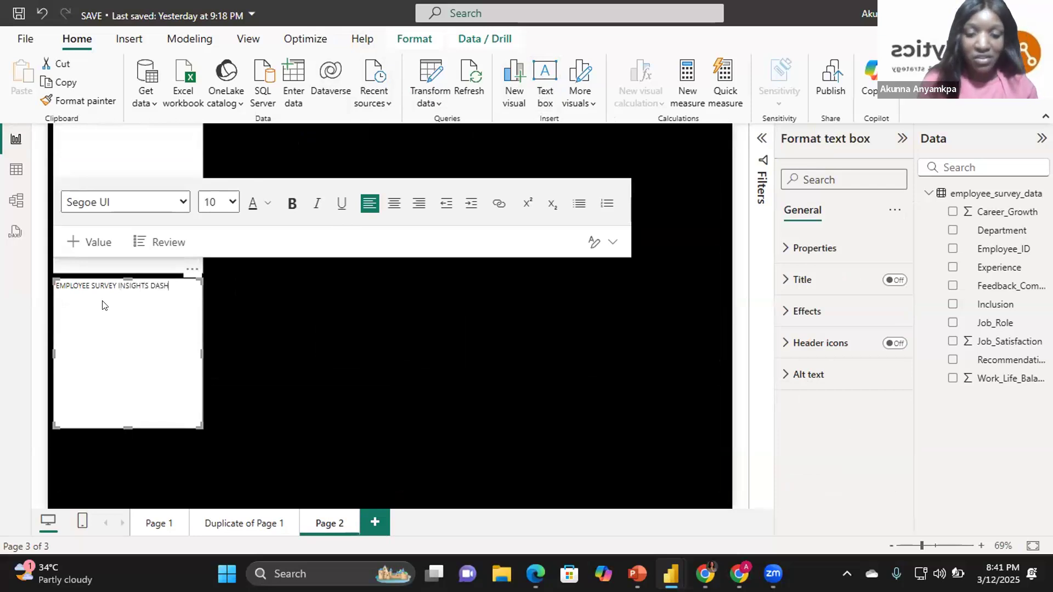
{"action": "type", "text": "BOARD"}
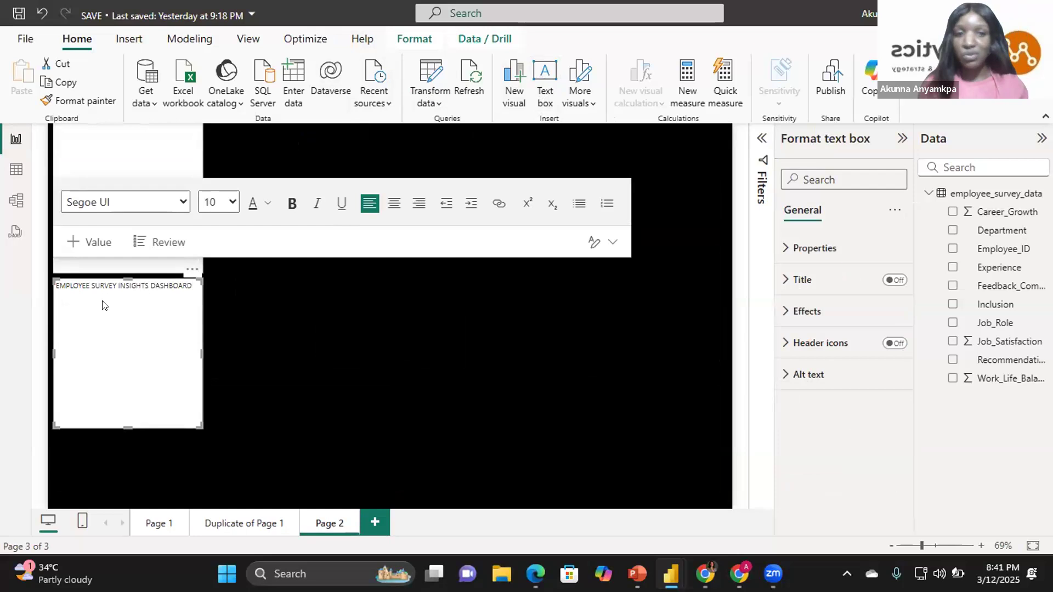
Make the whole dashboard title in the text box bold and centre it
{"action": "triple_click", "coordinate": [185, 289]}
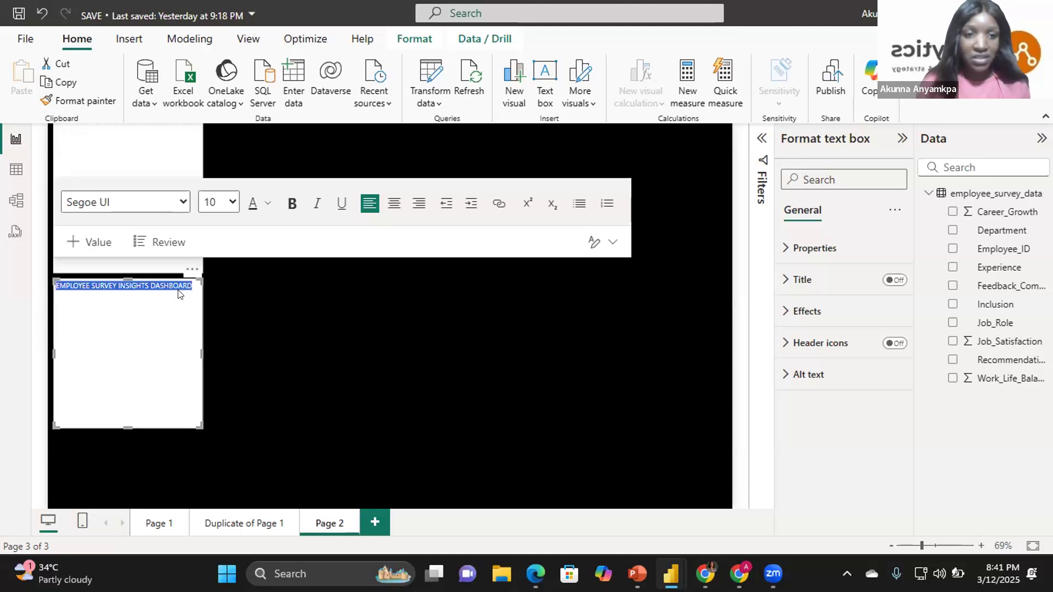
{"action": "left_click", "coordinate": [290, 206]}
{"action": "left_click", "coordinate": [393, 204]}
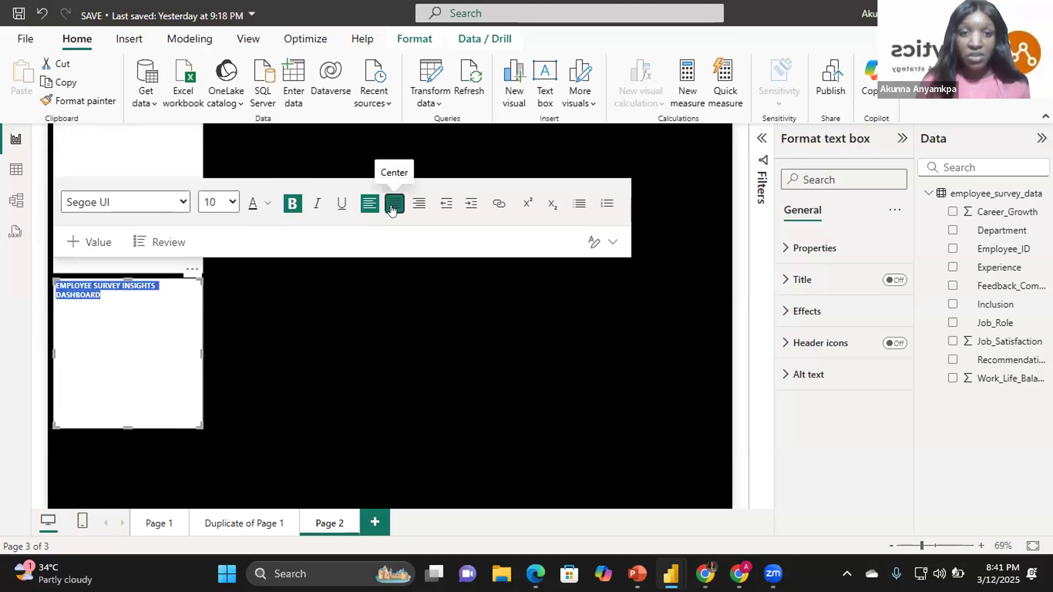
Set the font size of the whole dashboard title to 24
{"action": "left_click", "coordinate": [232, 203]}
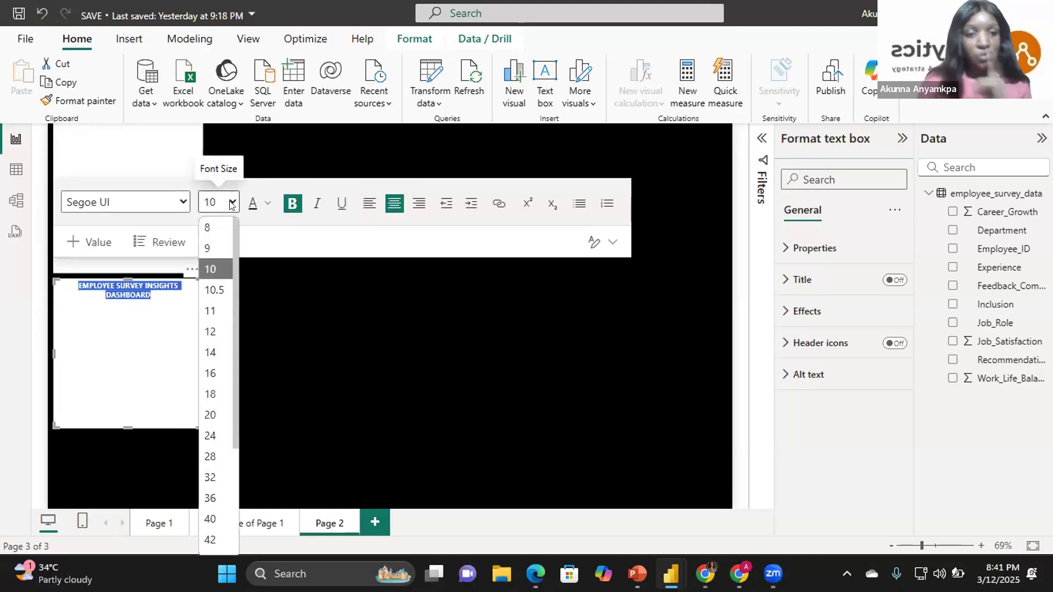
{"action": "left_click", "coordinate": [204, 439]}
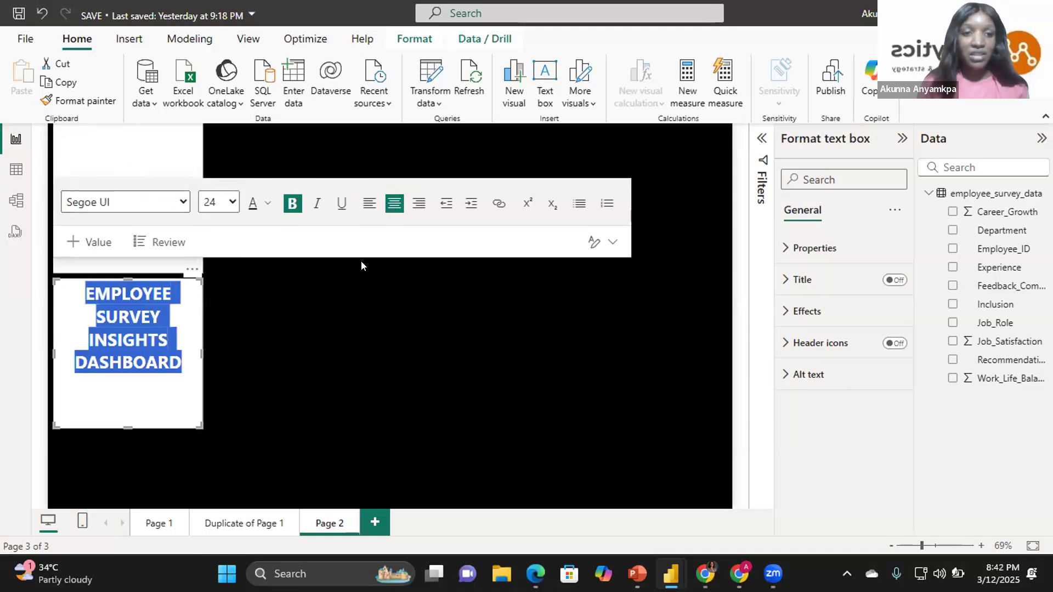
{"action": "left_click", "coordinate": [291, 337]}
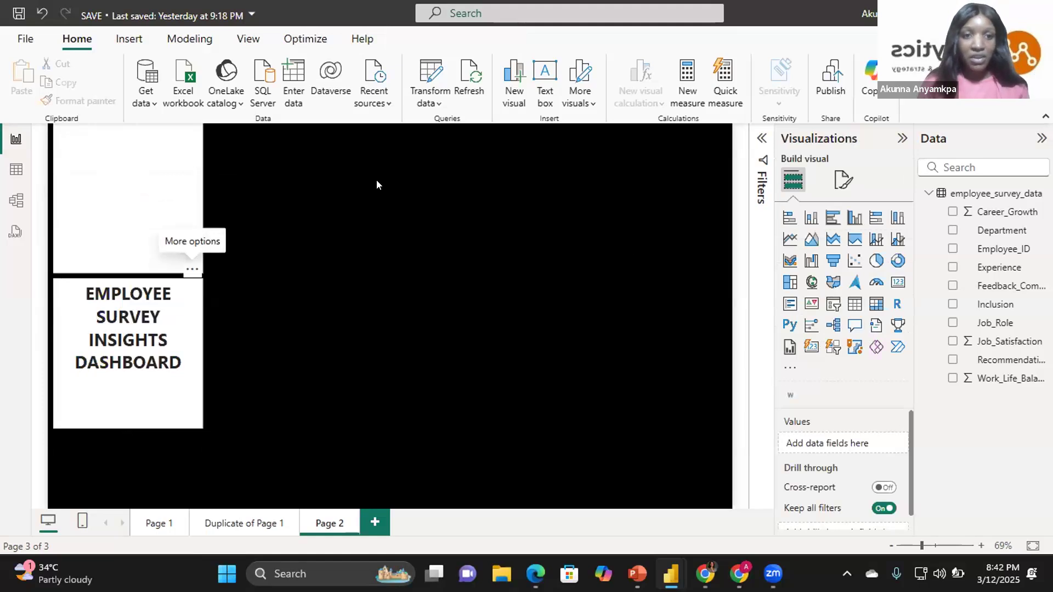
Move the title text box to the top of Page 2, then widen and shorten it so the title fits on one line
{"action": "left_click_drag", "start_coordinate": [182, 298], "coordinate": [376, 180]}
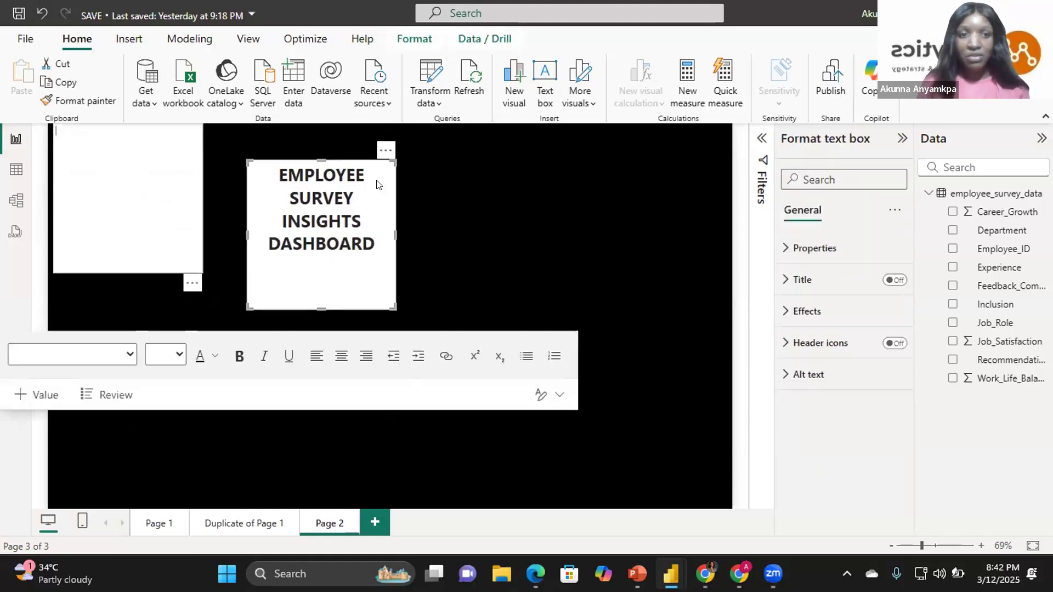
{"action": "left_click", "coordinate": [167, 198]}
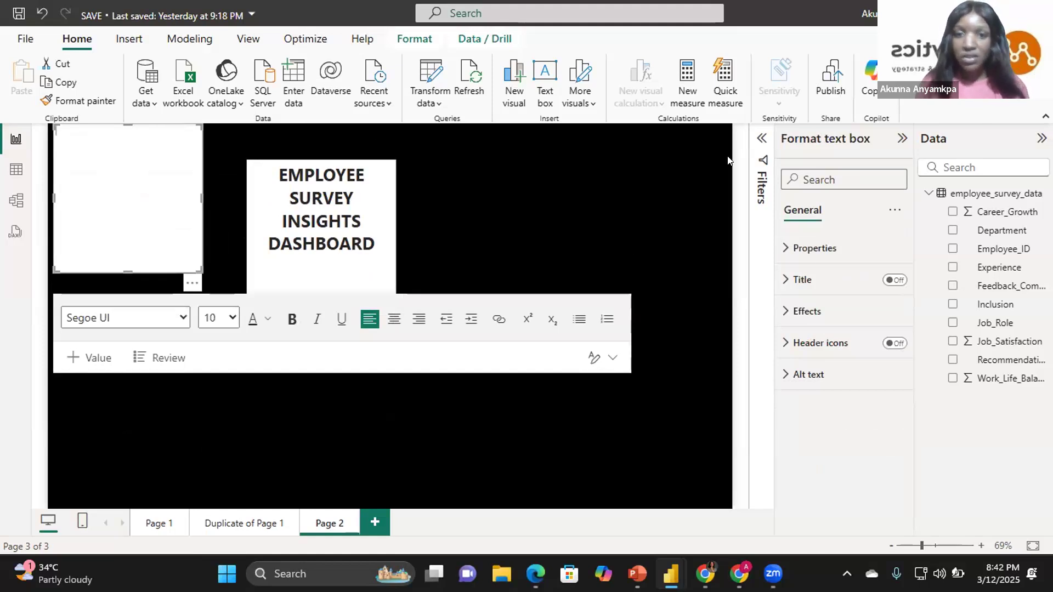
{"action": "mouse_move", "coordinate": [386, 161]}
{"action": "left_click_drag", "start_coordinate": [383, 155], "coordinate": [416, 112]}
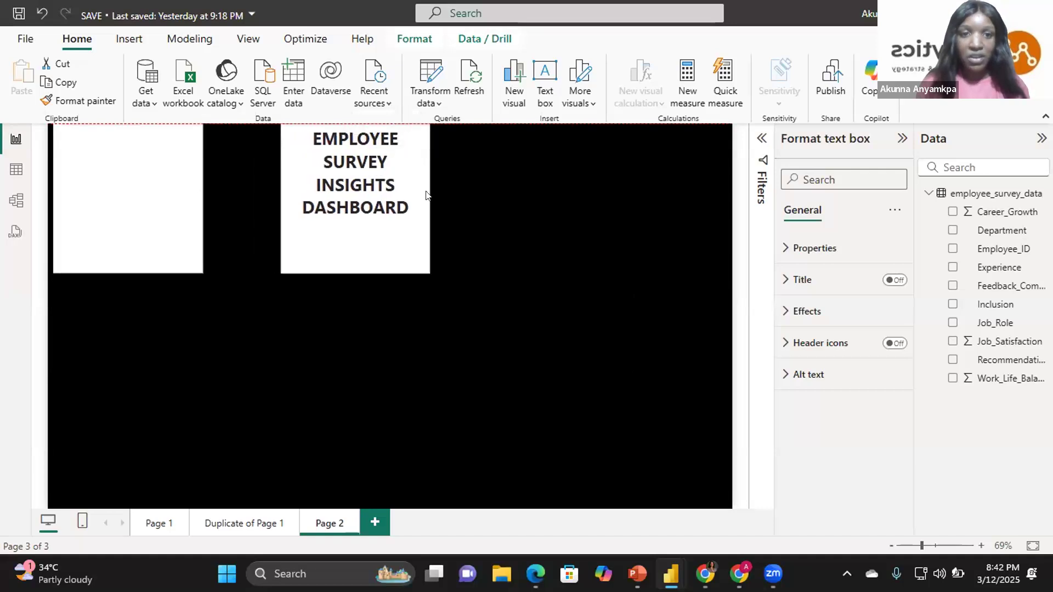
{"action": "left_click_drag", "start_coordinate": [426, 193], "coordinate": [670, 184]}
{"action": "left_click_drag", "start_coordinate": [476, 271], "coordinate": [477, 160]}
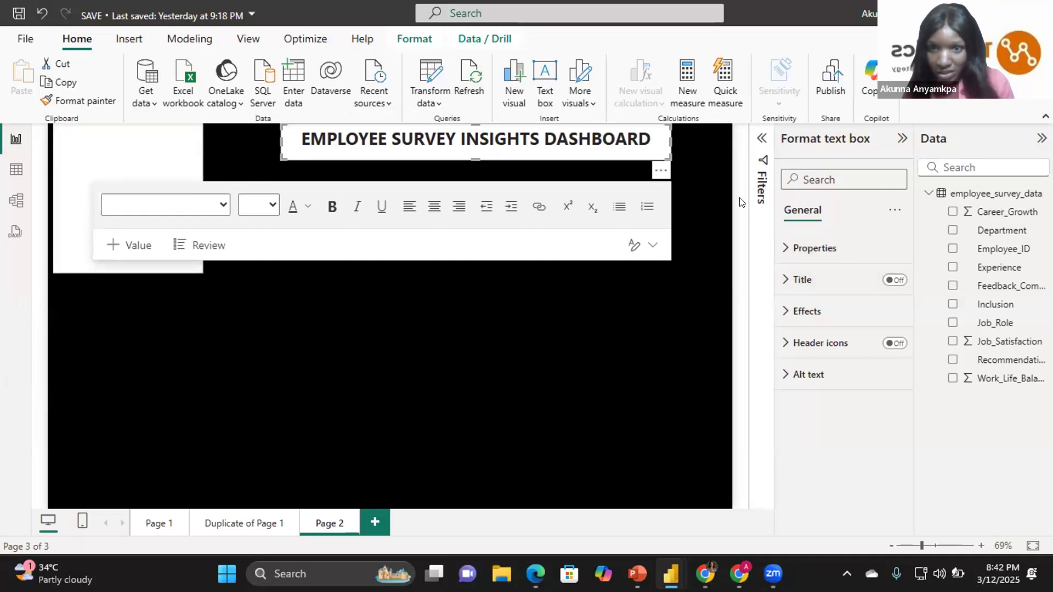
{"action": "left_click", "coordinate": [683, 237]}
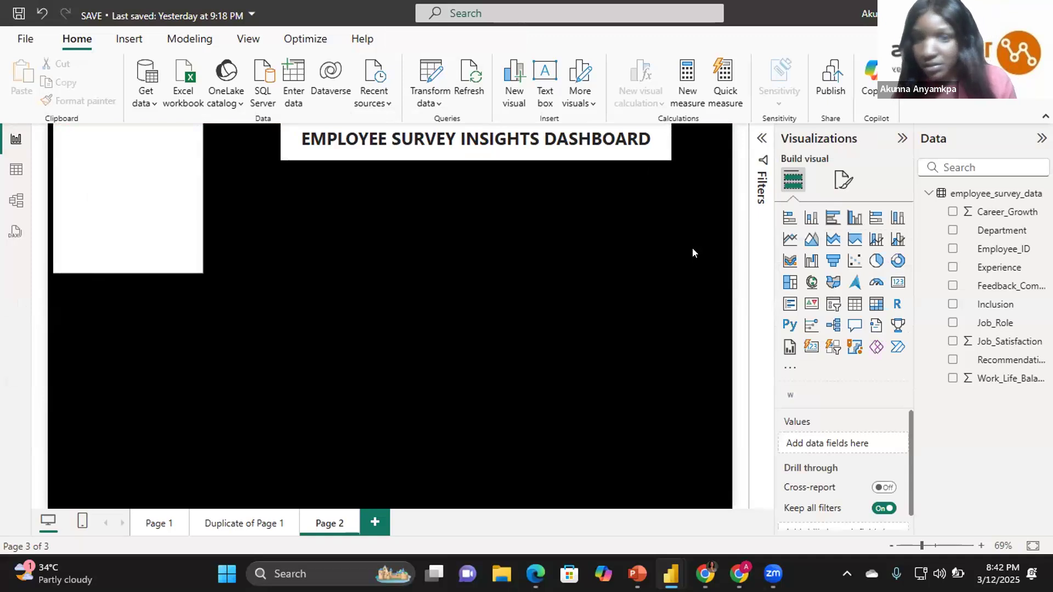
Move the blank text box lower on Page 2 and shift the title text box left to the middle of the page
{"action": "left_click", "coordinate": [138, 143]}
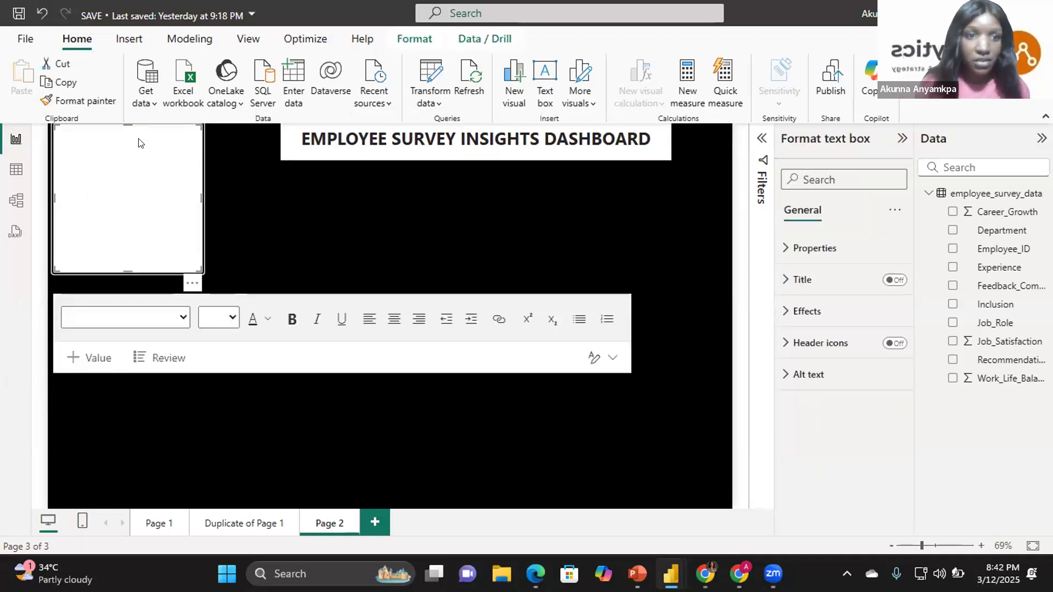
{"action": "left_click_drag", "start_coordinate": [186, 284], "coordinate": [211, 433]}
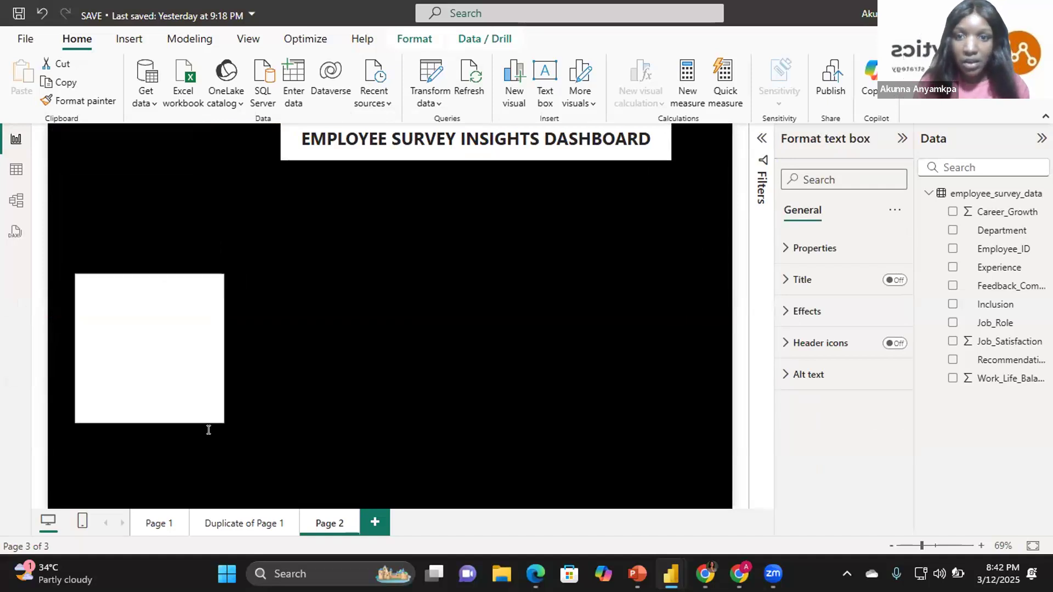
{"action": "left_click", "coordinate": [658, 153]}
{"action": "left_click_drag", "start_coordinate": [659, 153], "coordinate": [573, 163]}
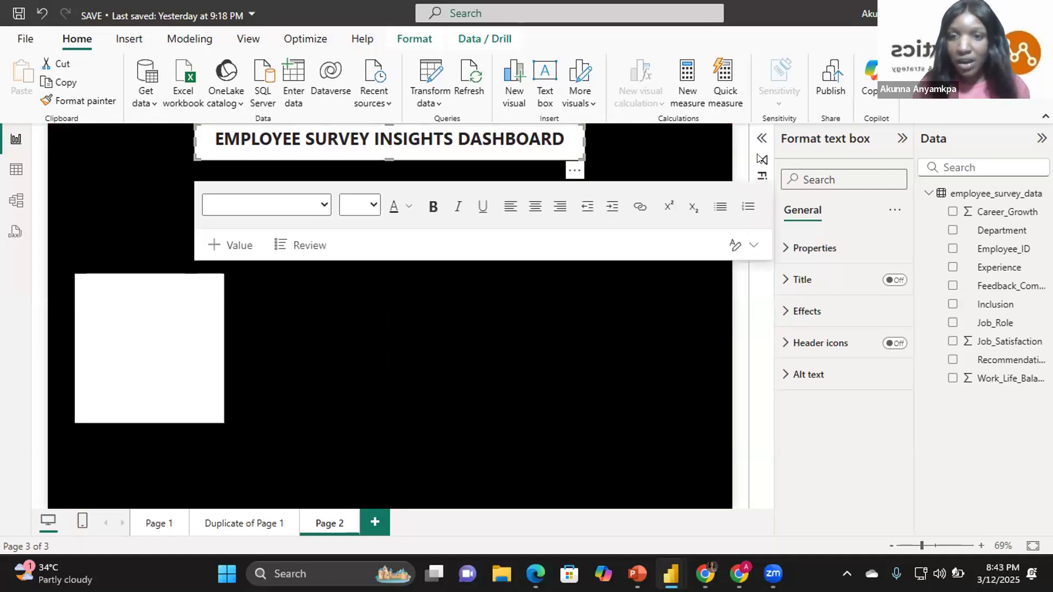
Turn off the background of the title text box
{"action": "left_click", "coordinate": [556, 143]}
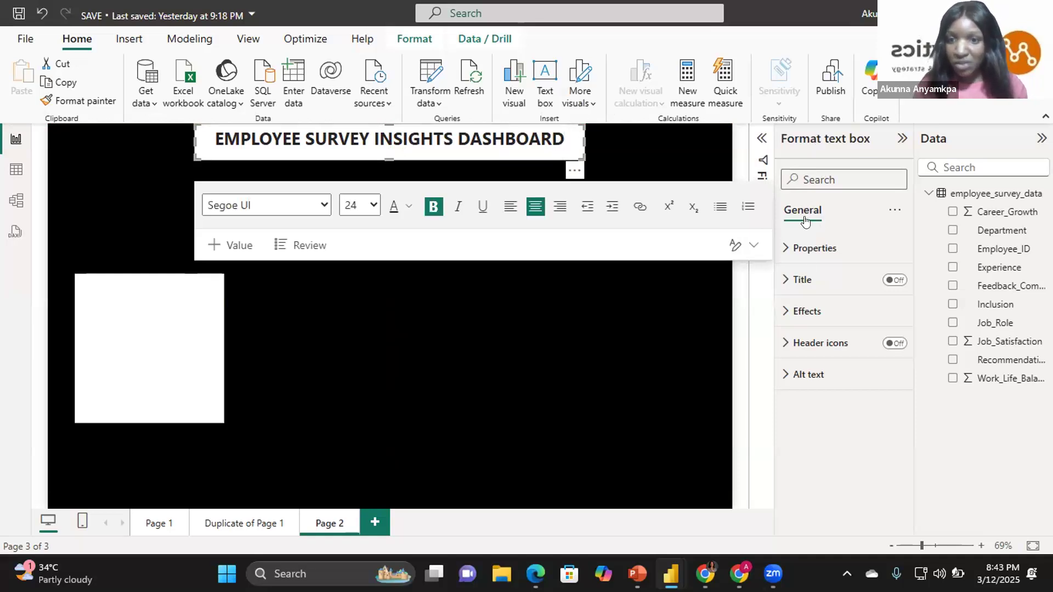
{"action": "left_click", "coordinate": [819, 313]}
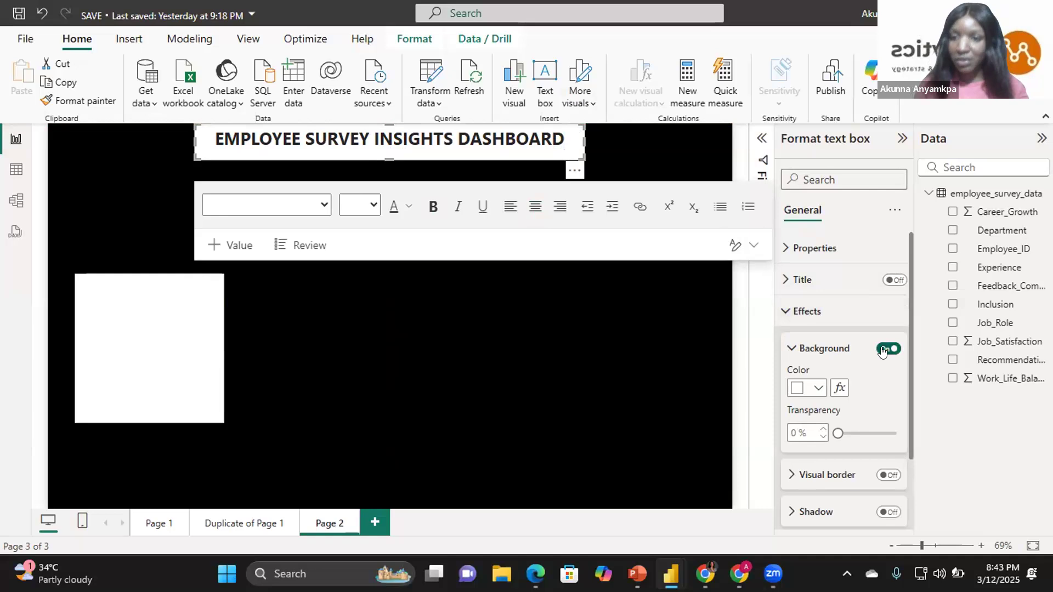
{"action": "left_click", "coordinate": [883, 350]}
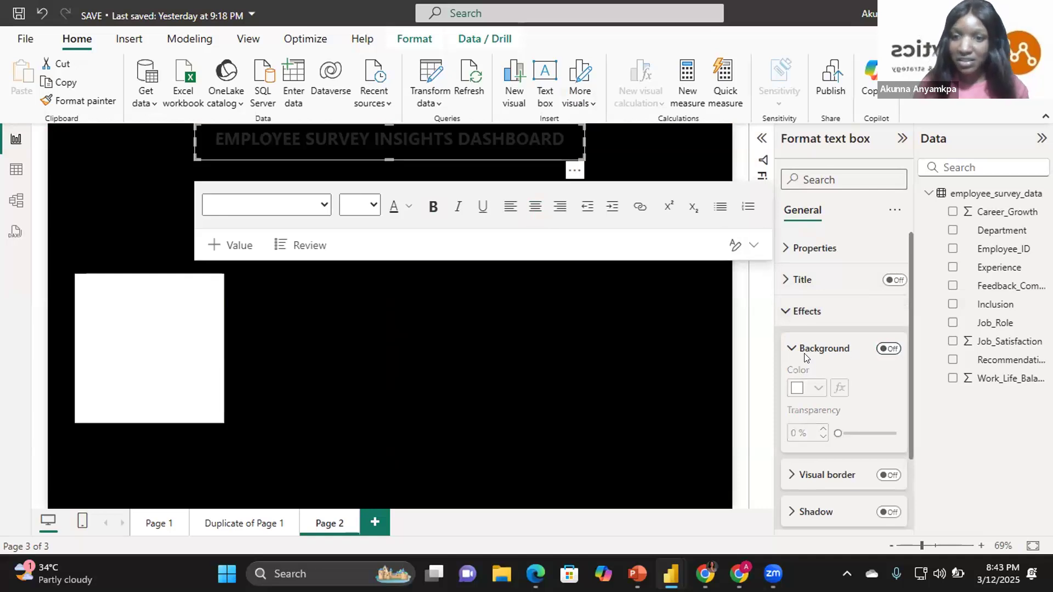
{"action": "left_click", "coordinate": [804, 351]}
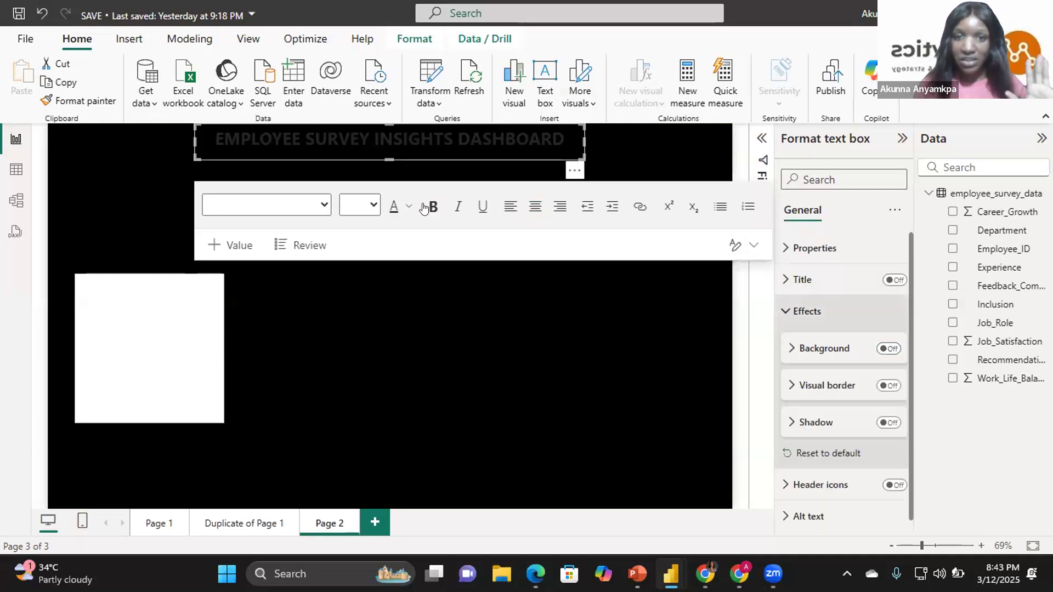
Change the font colour of the whole dashboard title to white
{"action": "left_click", "coordinate": [395, 136]}
{"action": "triple_click", "coordinate": [395, 136]}
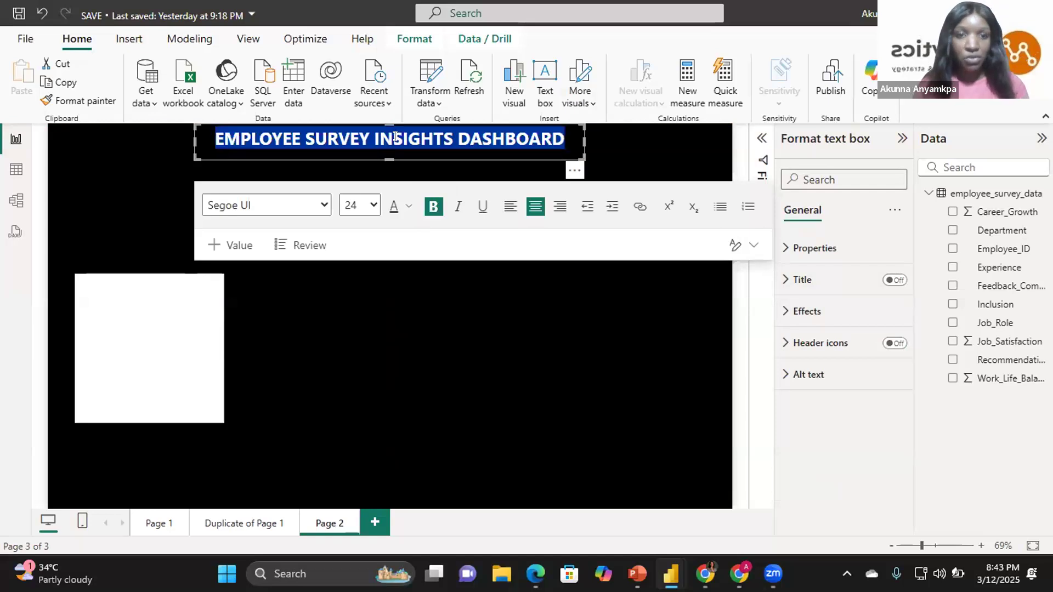
{"action": "left_click", "coordinate": [409, 207]}
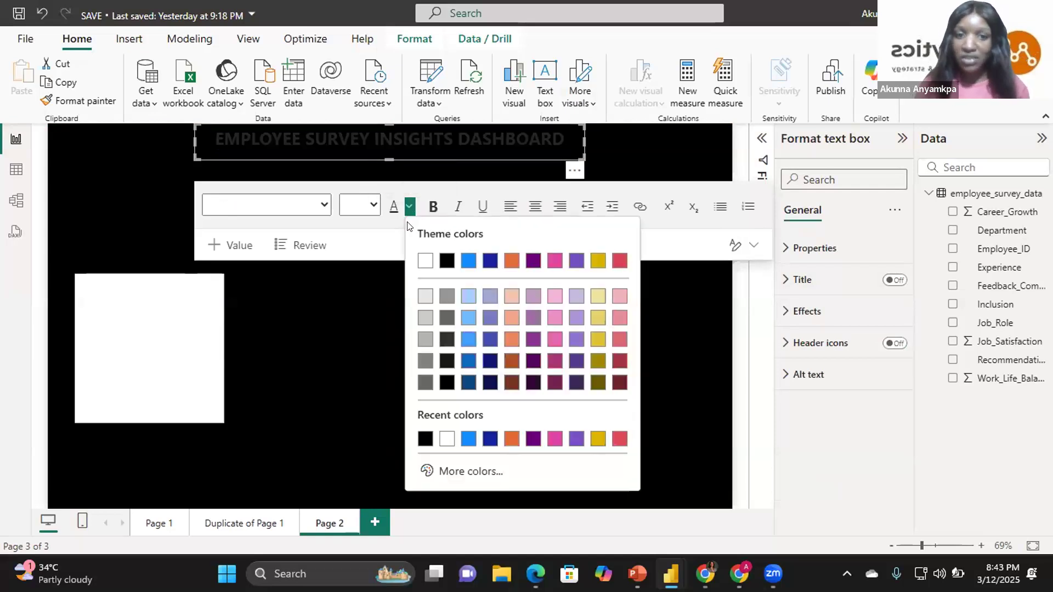
{"action": "left_click", "coordinate": [422, 265]}
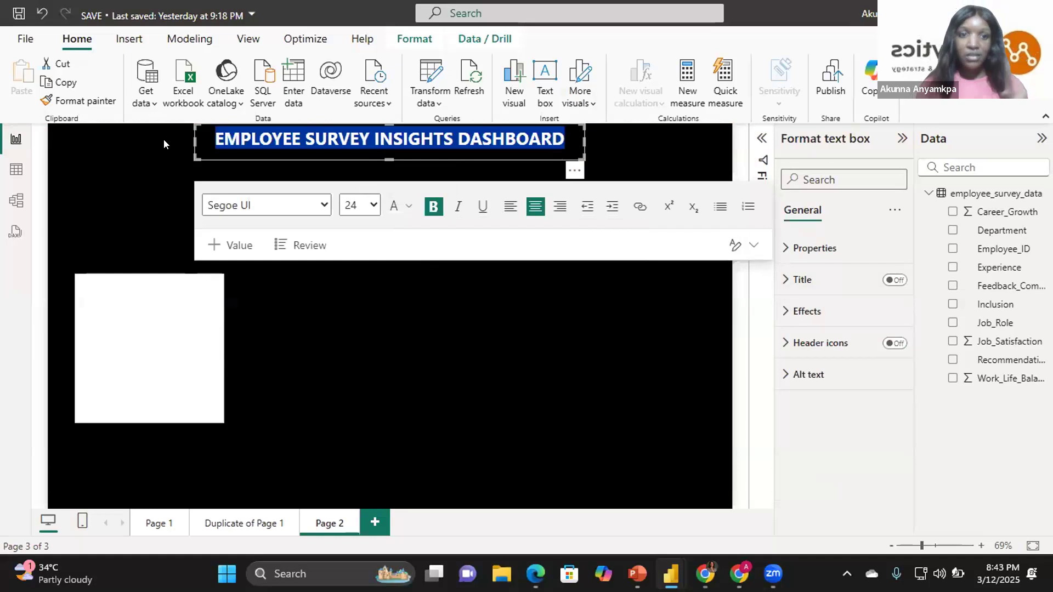
Remove the blank text box from Page 2
{"action": "left_click", "coordinate": [163, 178]}
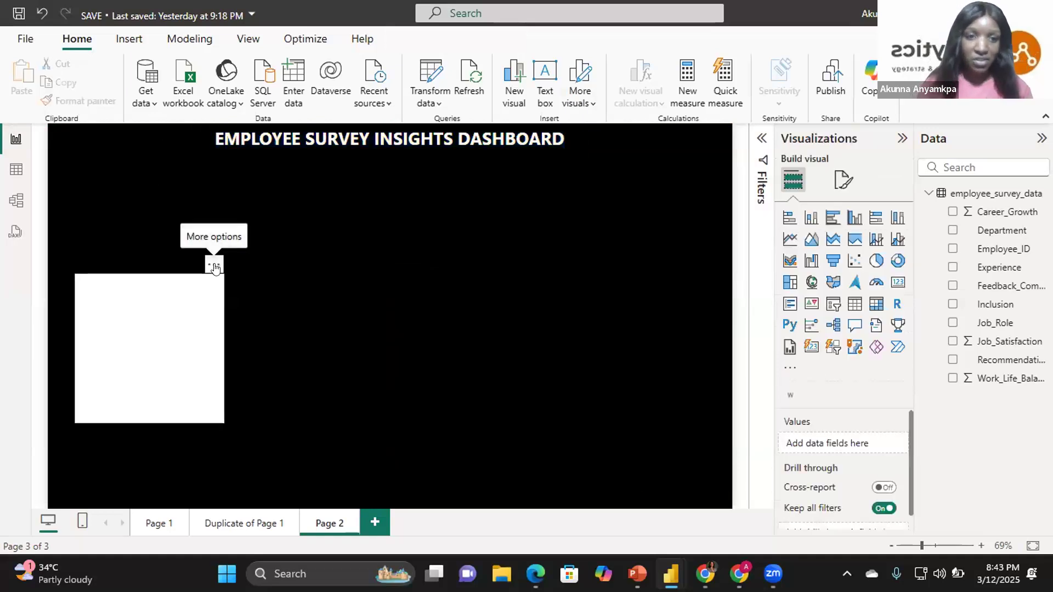
{"action": "left_click", "coordinate": [215, 268]}
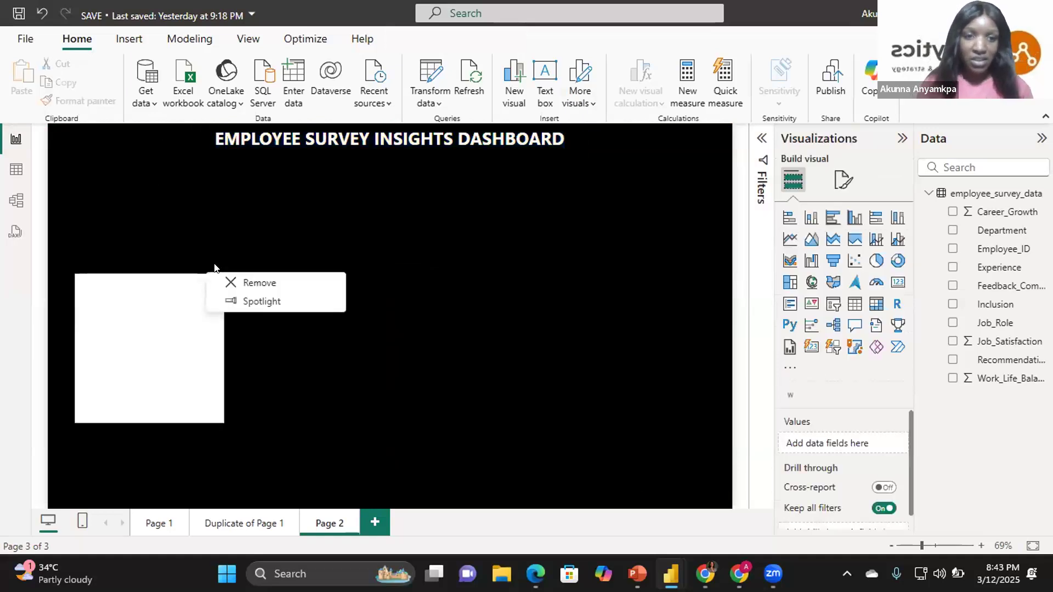
{"action": "left_click", "coordinate": [251, 284]}
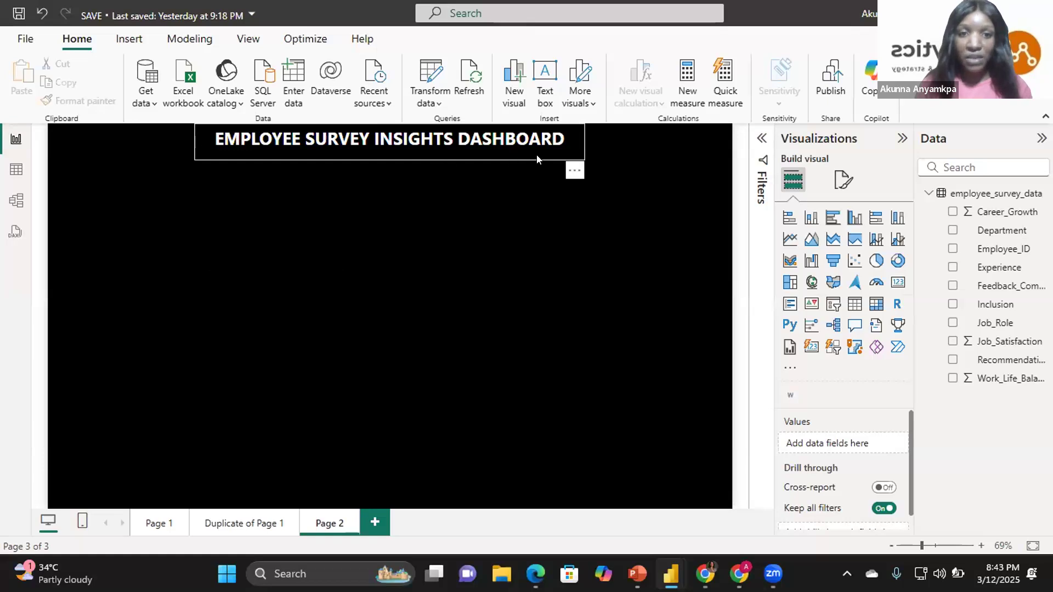
Paste the copied Google Sheets link in front of the title text, and duplicate the title text box
{"action": "left_click", "coordinate": [574, 170]}
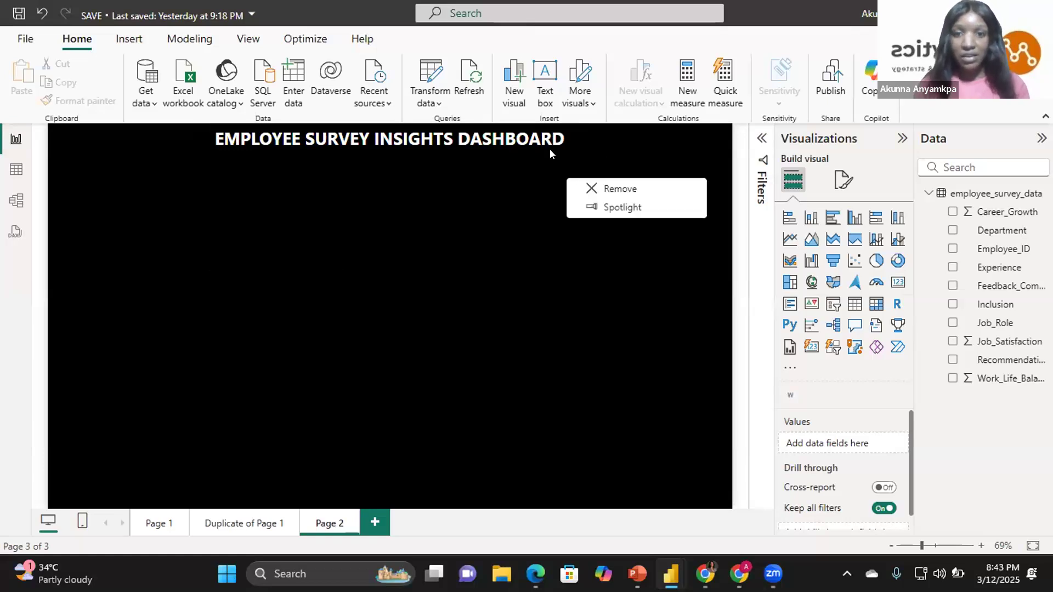
{"action": "left_click", "coordinate": [561, 159]}
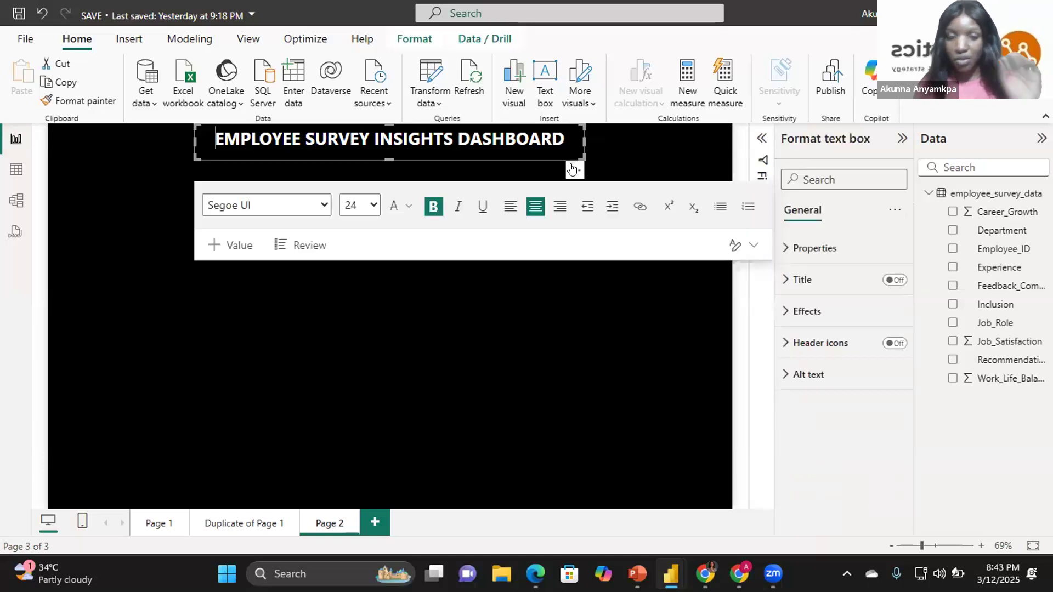
{"action": "key", "text": "ctrl+v"}
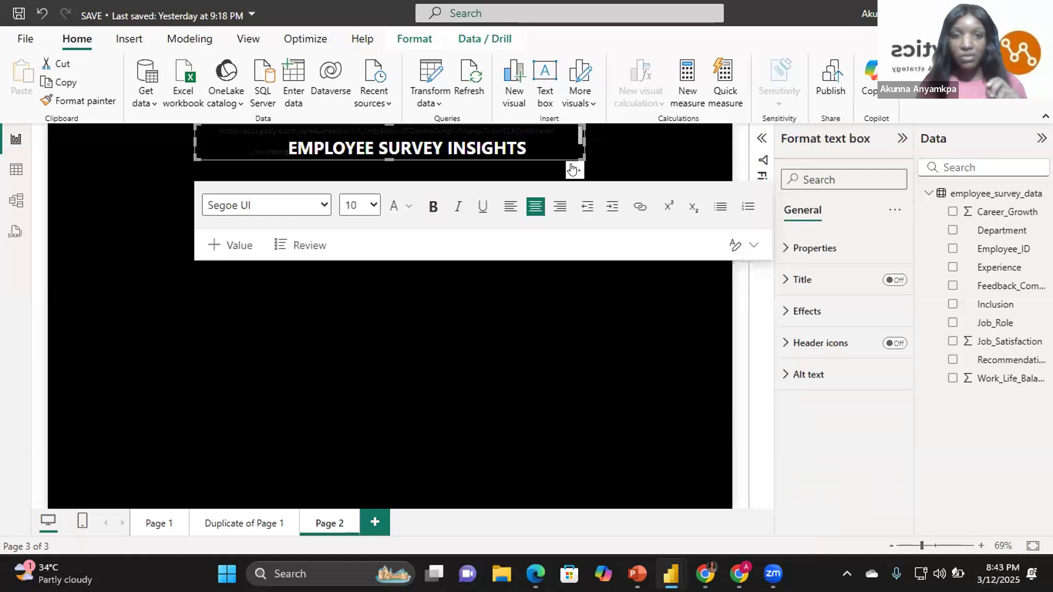
{"action": "mouse_move", "coordinate": [571, 170]}
{"action": "left_mouse_down"}
{"action": "mouse_move", "coordinate": [487, 252]}
{"action": "mouse_move", "coordinate": [595, 172]}
{"action": "mouse_move", "coordinate": [575, 172]}
{"action": "left_mouse_up"}
{"action": "left_click", "coordinate": [572, 171]}
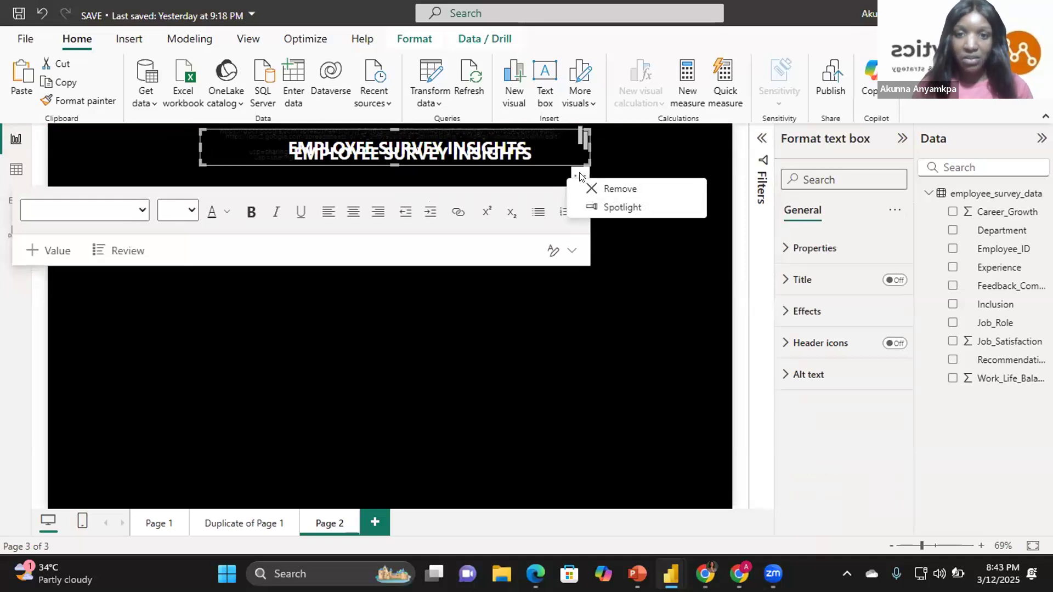
{"action": "left_click", "coordinate": [523, 323]}
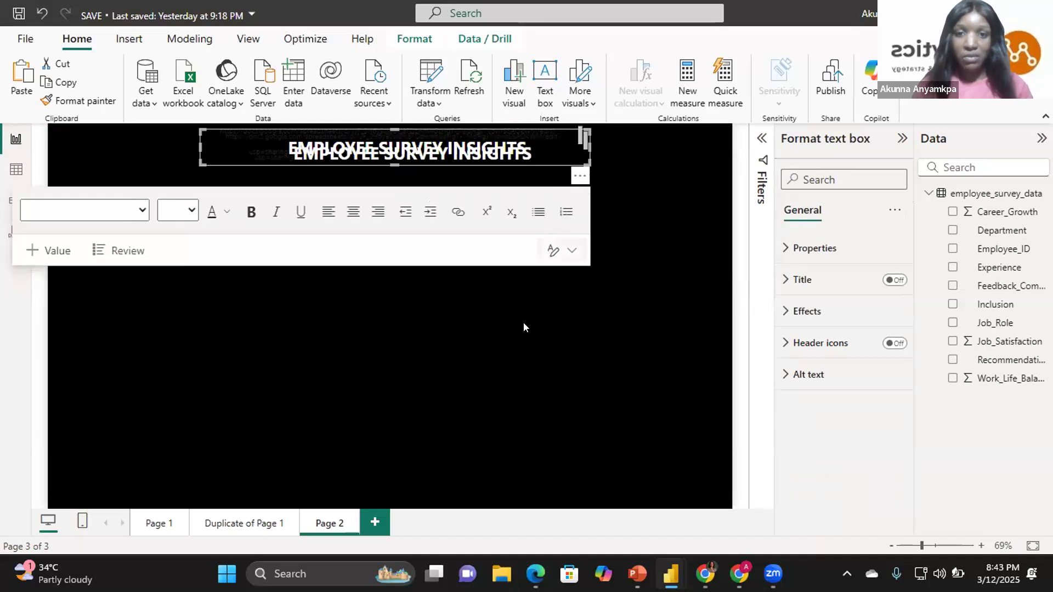
Move the duplicate title text box below the original, against the left edge of the page, and make it narrower
{"action": "left_click", "coordinate": [593, 248]}
{"action": "left_click_drag", "start_coordinate": [577, 183], "coordinate": [439, 275]}
{"action": "left_click_drag", "start_coordinate": [412, 229], "coordinate": [409, 212]}
{"action": "left_click_drag", "start_coordinate": [438, 179], "coordinate": [403, 176]}
Try clearing the duplicate text box, restore its text, and select its title together with the pasted link
{"action": "left_click", "coordinate": [266, 181]}
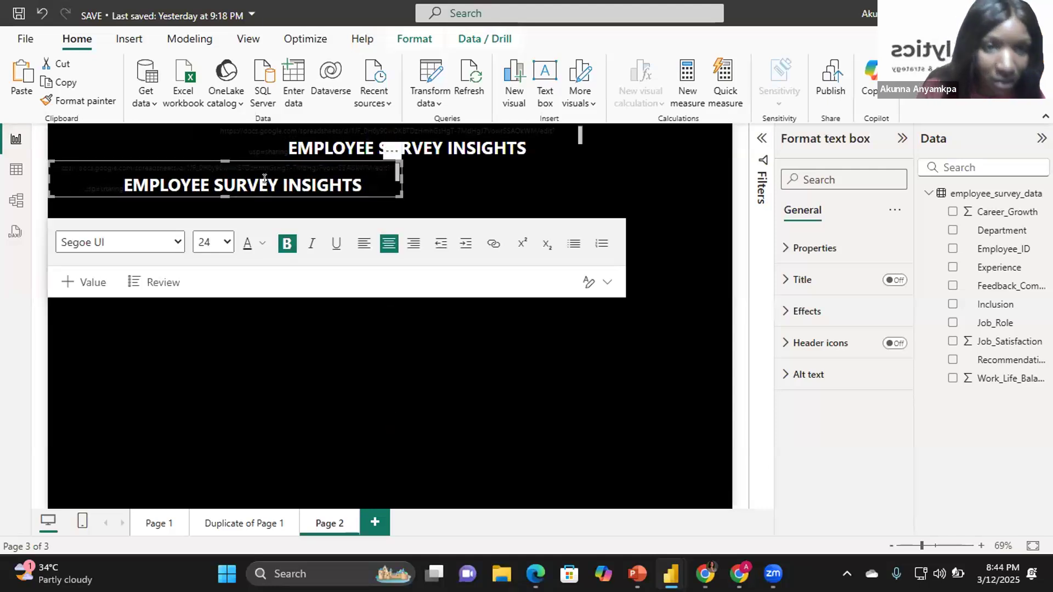
{"action": "key", "text": "ctrl+a"}
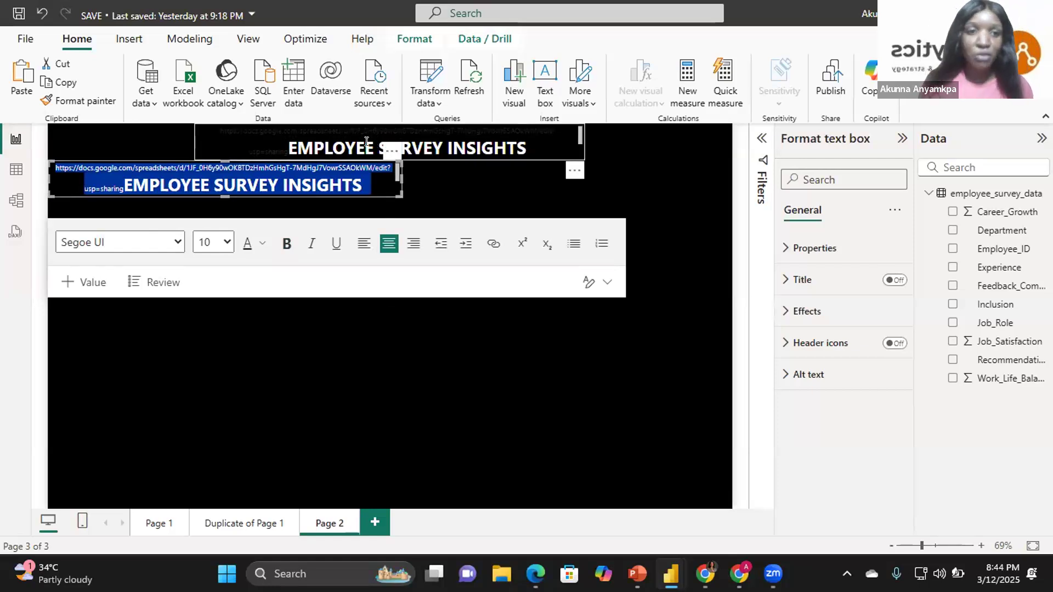
{"action": "key", "text": "Delete"}
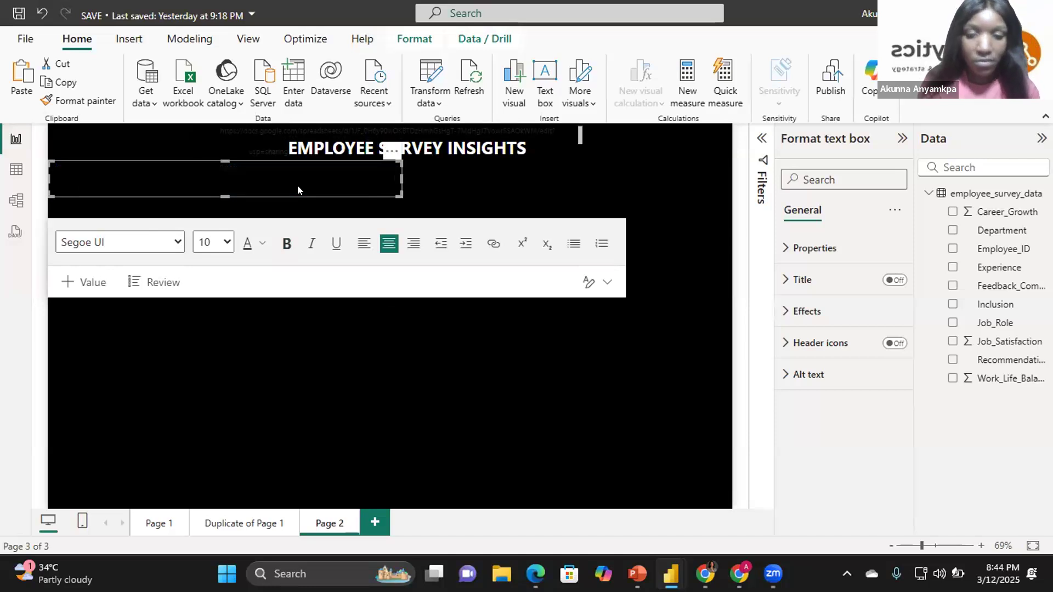
{"action": "type", "text": "EMPLOYEE SURVEY INSIGHTS DASHBOARD"}
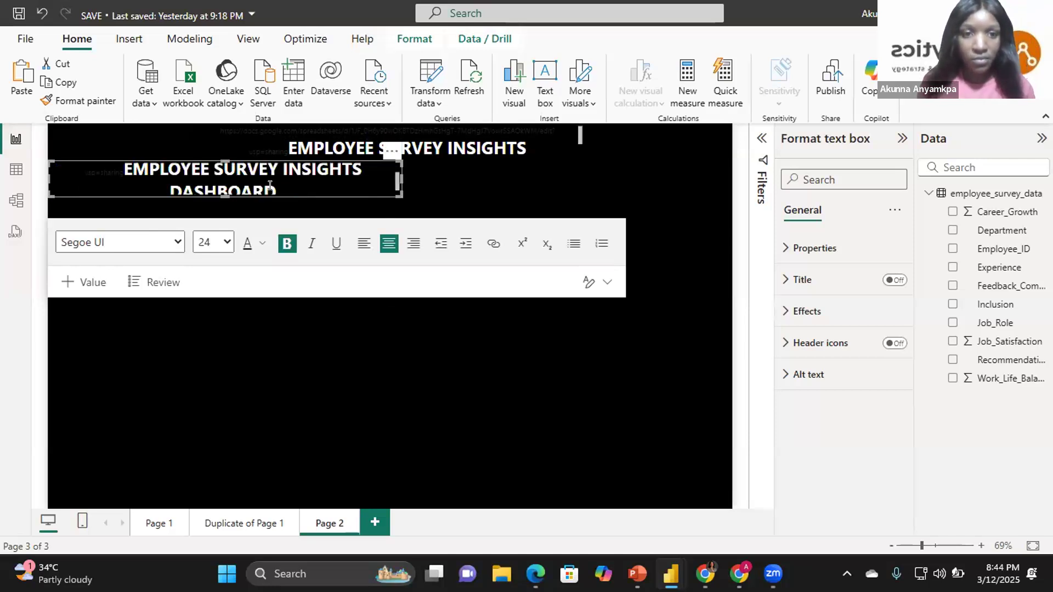
{"action": "left_click_drag", "start_coordinate": [272, 189], "coordinate": [137, 173]}
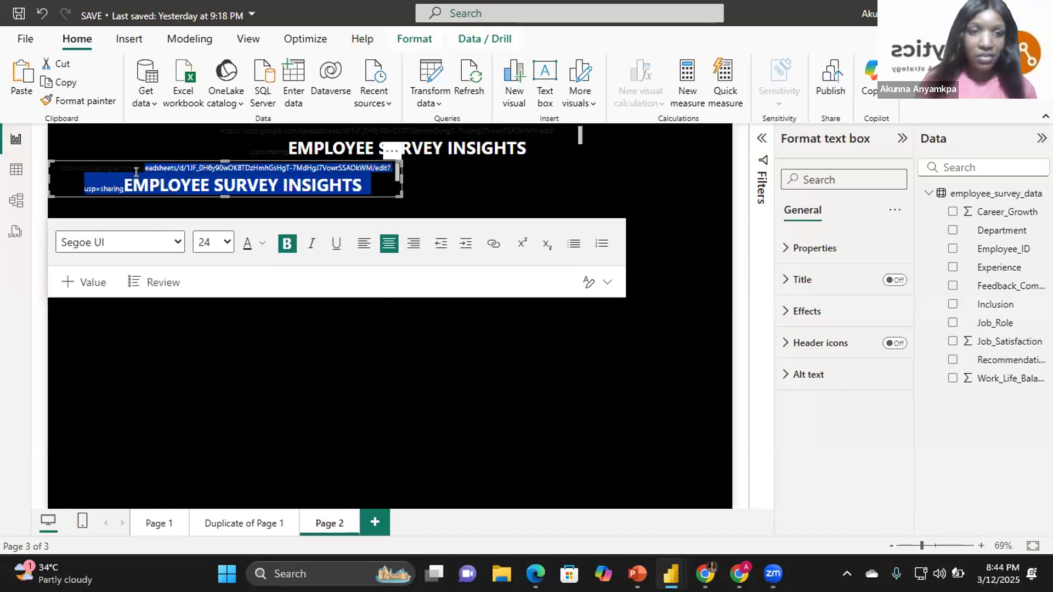
Replace the selected title text in the text box below the dashboard title with "Overall Metrics"
{"action": "type", "text": "Em"}
{"action": "key", "text": "BackSpace"}
{"action": "type", "text": "Overall "}
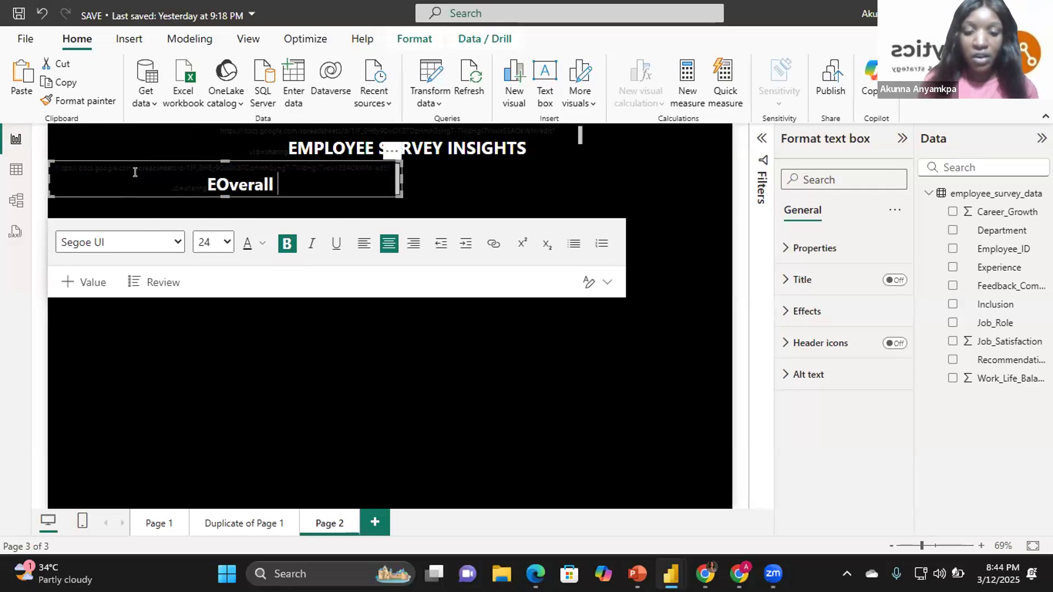
{"action": "type", "text": "M"}
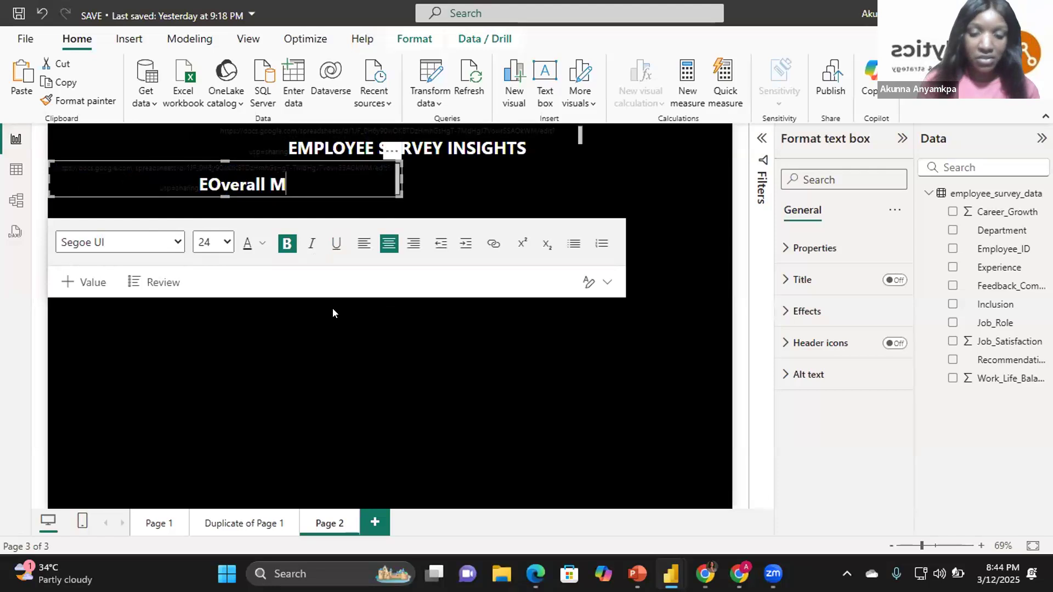
{"action": "type", "text": "etrics"}
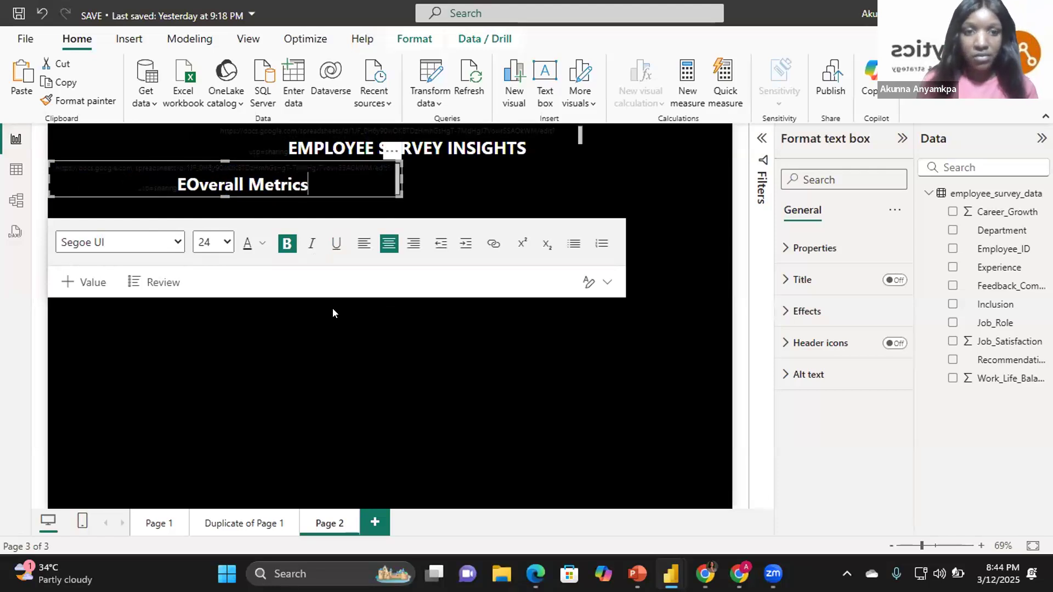
Delete the leftover spreadsheet link and the stray "E" in front of "Overall Metrics"
{"action": "left_click", "coordinate": [186, 185]}
{"action": "left_click_drag", "start_coordinate": [155, 159], "coordinate": [56, 168]}
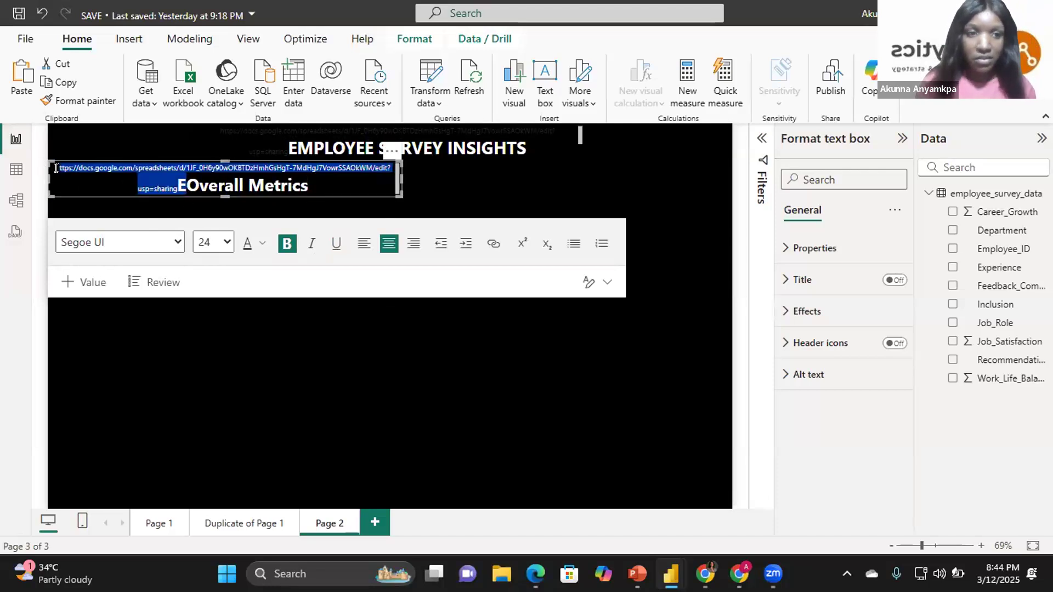
{"action": "key", "text": "BackSpace"}
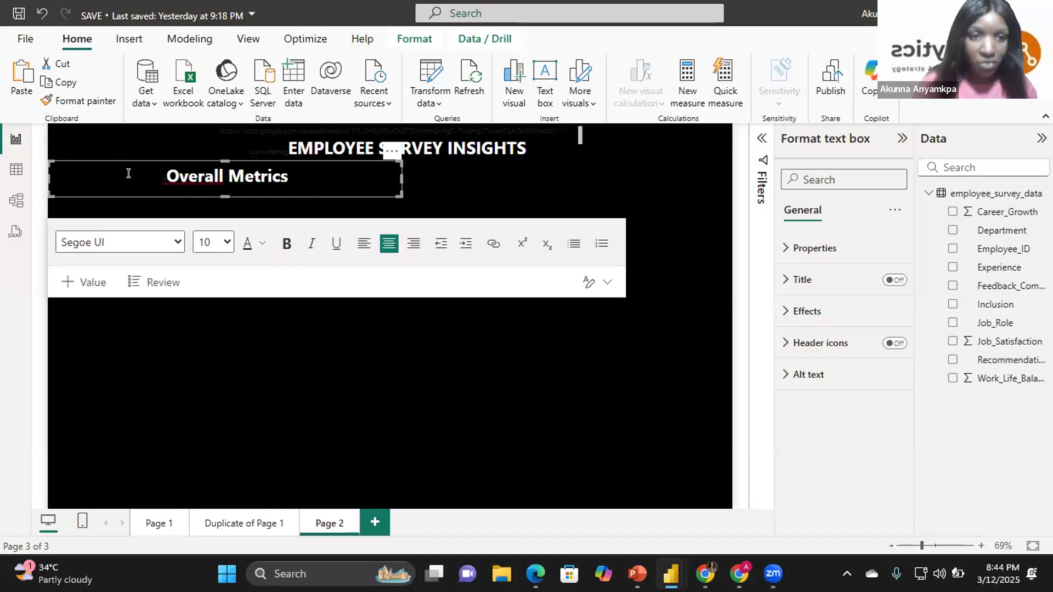
{"action": "left_click", "coordinate": [160, 172]}
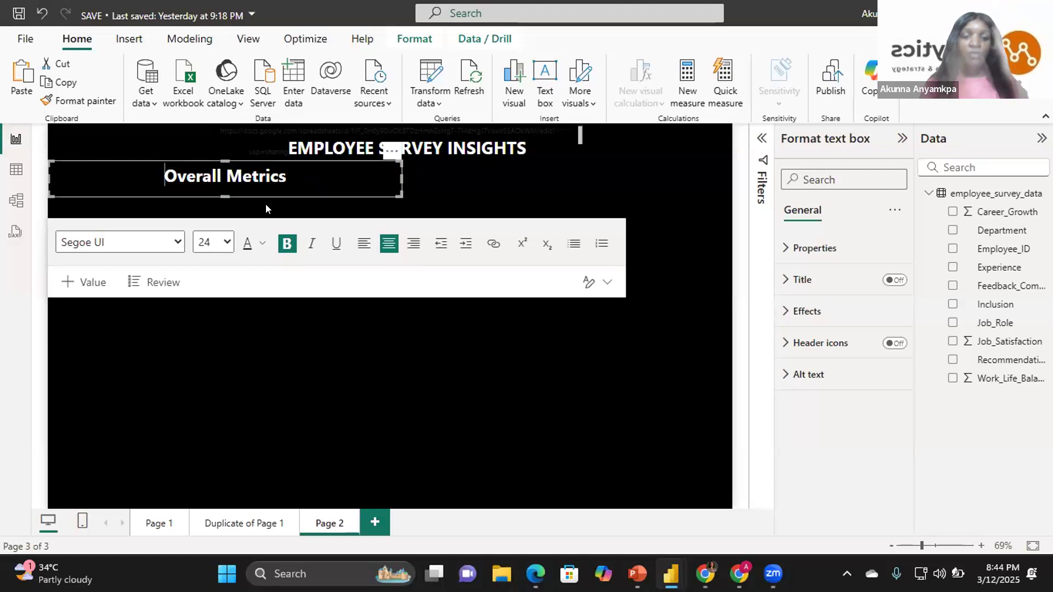
Insert "Satisfaction" between the two words so the subheading reads "Overall Satisfaction Metrics"
{"action": "left_click", "coordinate": [223, 171]}
{"action": "type", "text": "Satisf"}
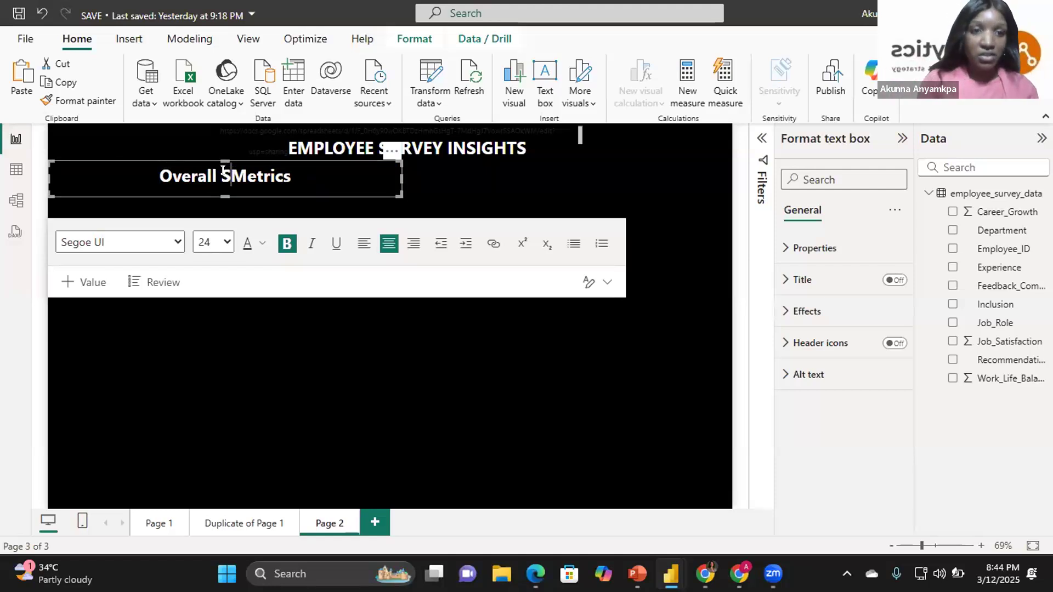
{"action": "type", "text": "action"}
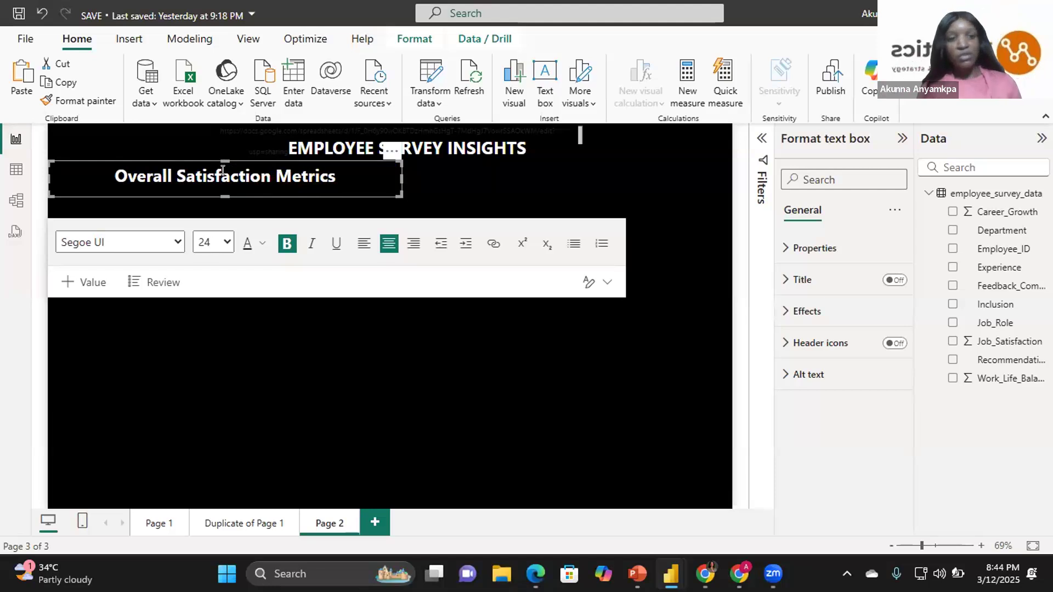
Format the subheading as left-aligned Calibri at size 18 and shrink its text box to fit the text
{"action": "key", "text": "ctrl+a"}
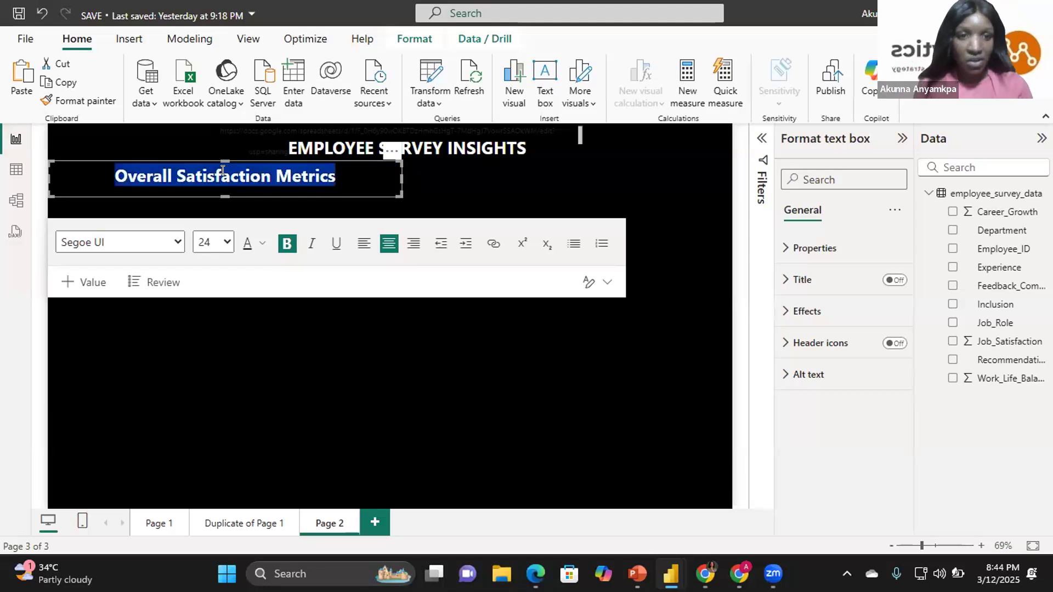
{"action": "left_click", "coordinate": [227, 244]}
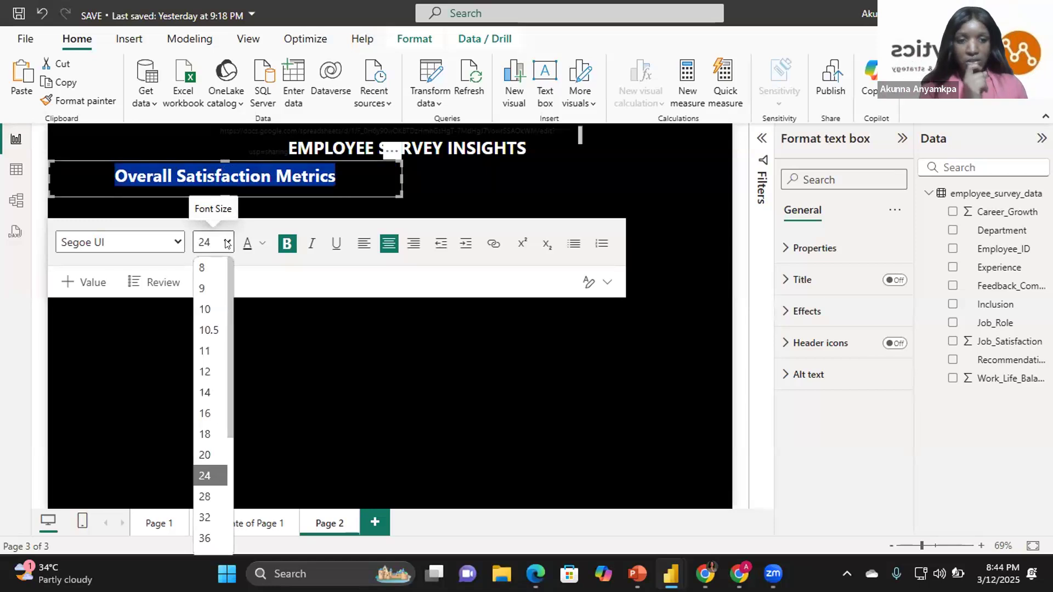
{"action": "left_click", "coordinate": [204, 434]}
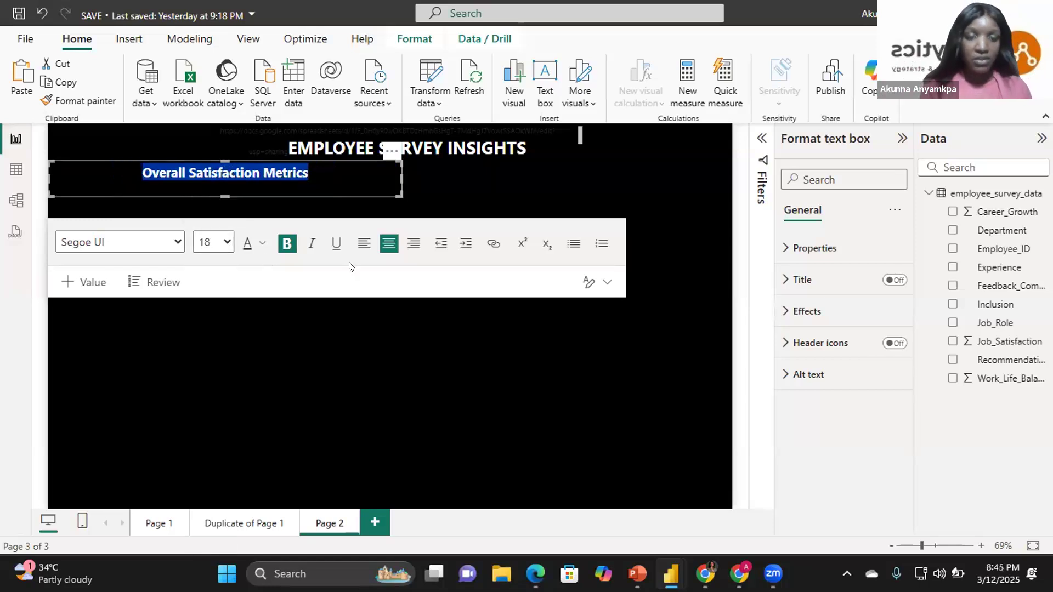
{"action": "left_click", "coordinate": [363, 244]}
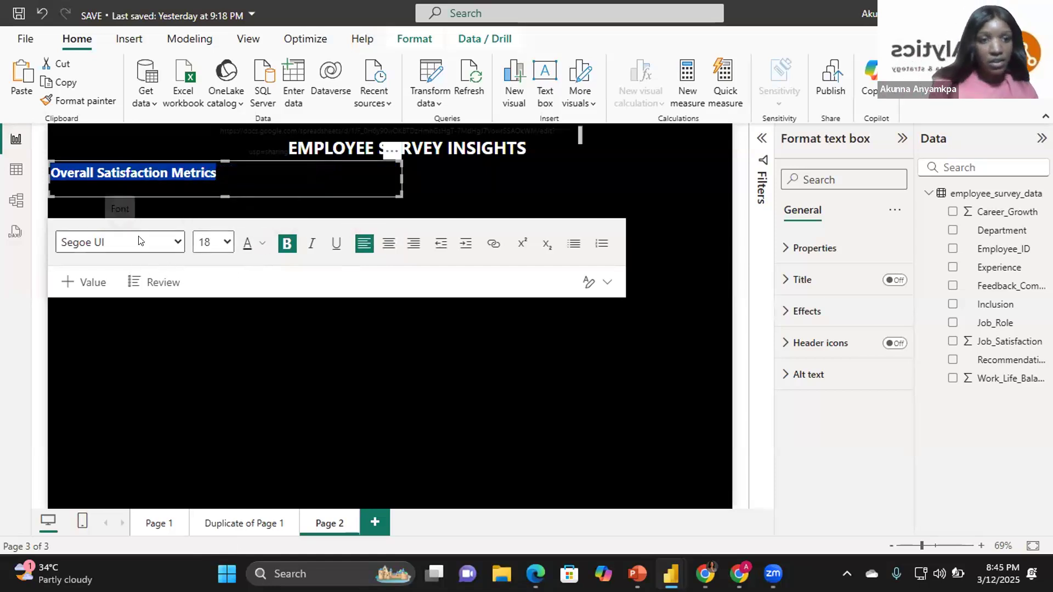
{"action": "left_click", "coordinate": [177, 242]}
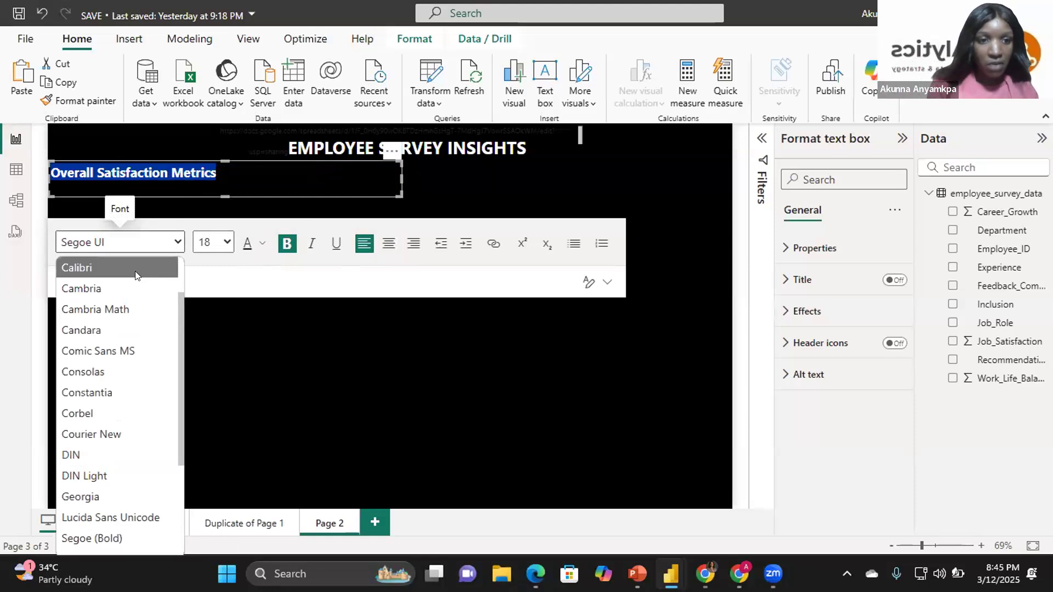
{"action": "left_click", "coordinate": [135, 268]}
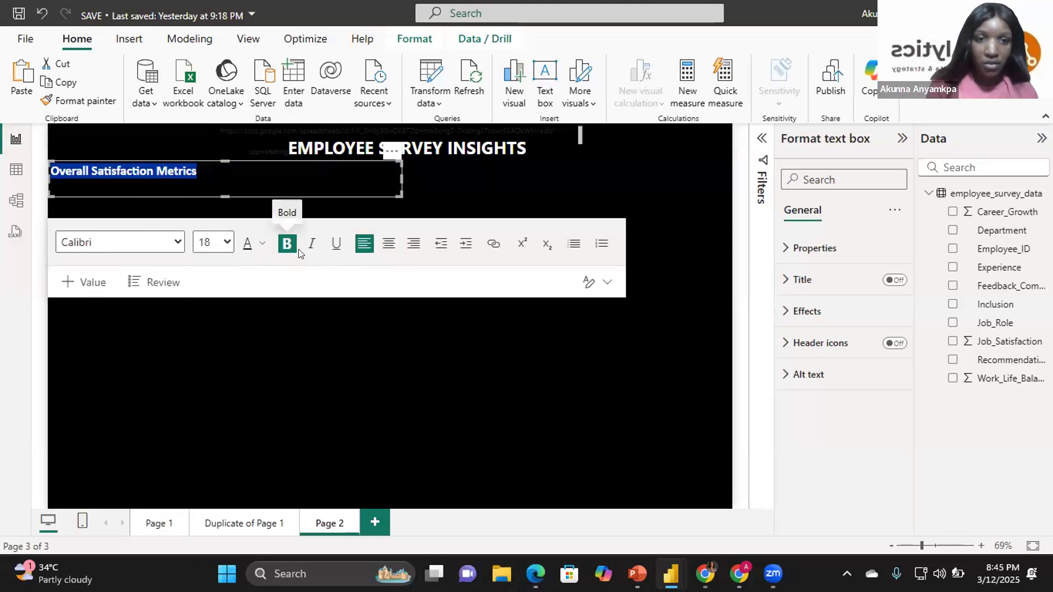
{"action": "left_click_drag", "start_coordinate": [225, 196], "coordinate": [225, 180]}
{"action": "left_click_drag", "start_coordinate": [400, 173], "coordinate": [225, 158]}
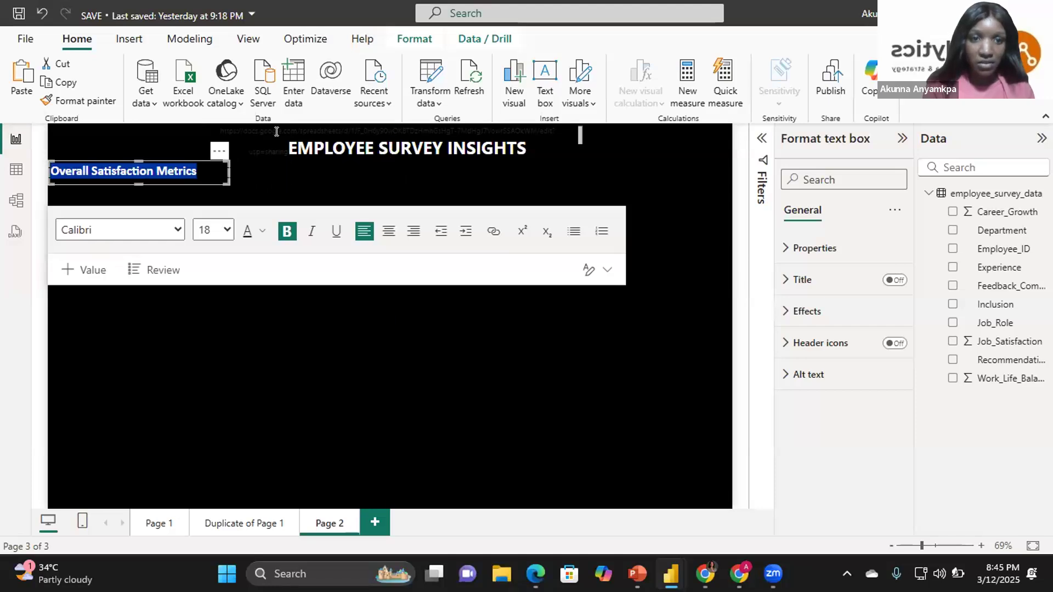
Delete the leftover spreadsheet link in front of the main title "EMPLOYEE SURVEY INSIGHTS DASHBOARD" and leave the text box
{"action": "left_click_drag", "start_coordinate": [288, 144], "coordinate": [217, 131]}
{"action": "key", "text": "BackSpace"}
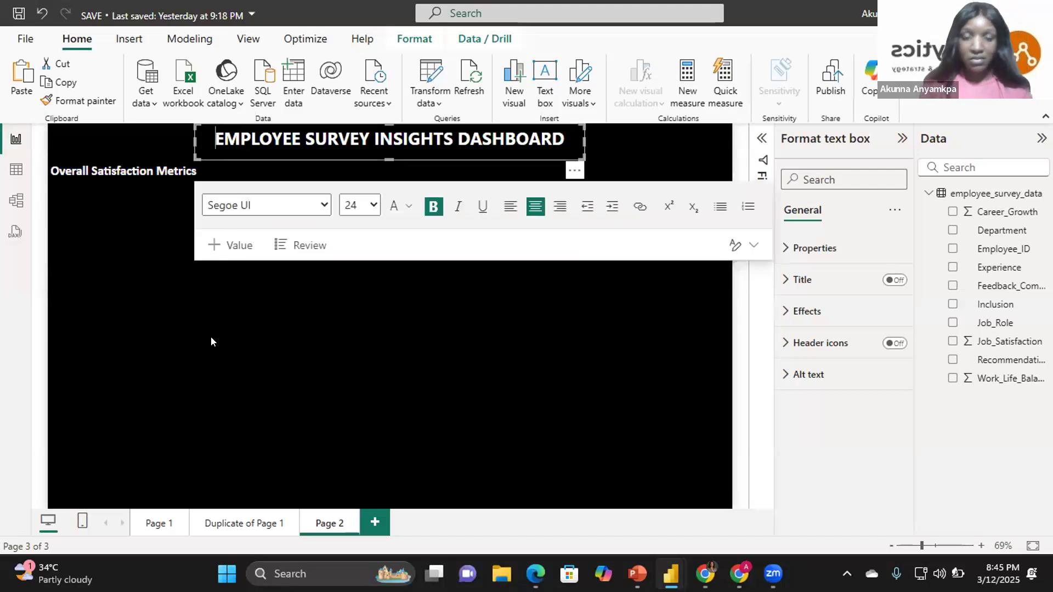
{"action": "left_click", "coordinate": [214, 360]}
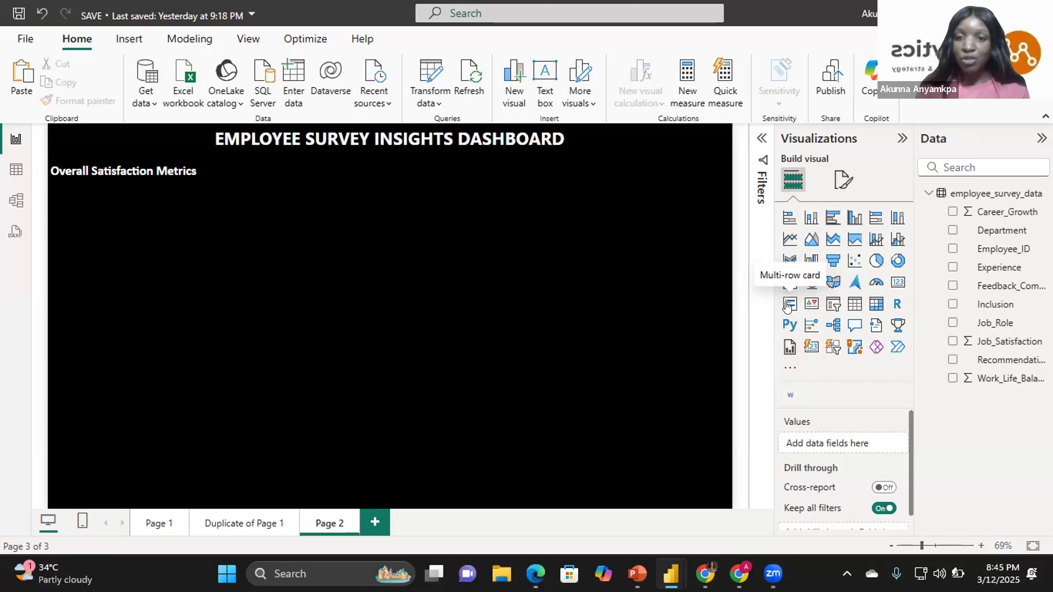
Add a multi-row card containing the fields Job_Satisfaction, Work_Life_Balance, Career_Growth and Employee_ID
{"action": "left_click", "coordinate": [788, 305]}
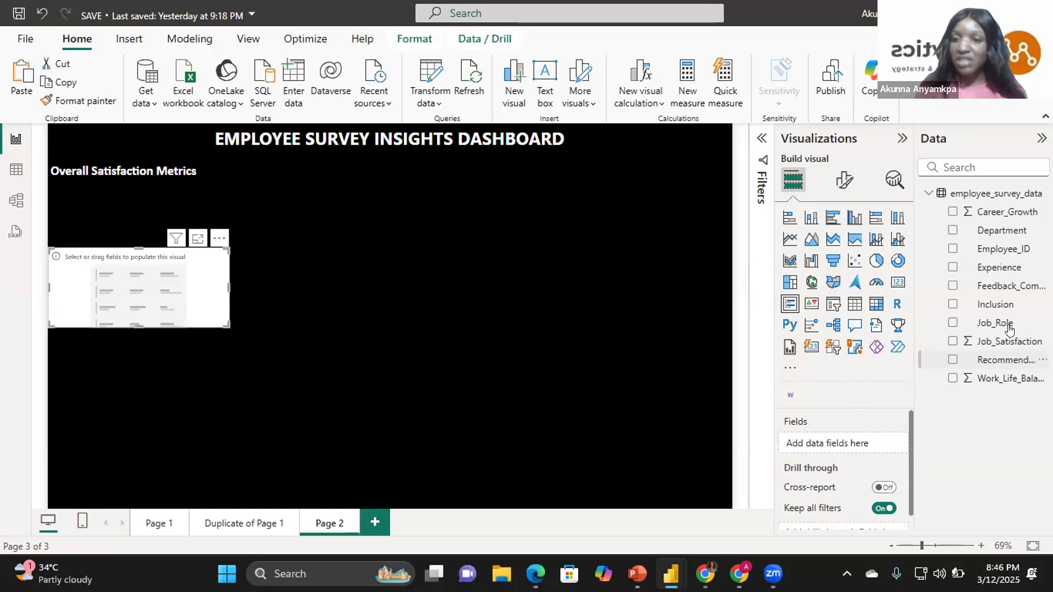
{"action": "left_click_drag", "start_coordinate": [1007, 337], "coordinate": [869, 442]}
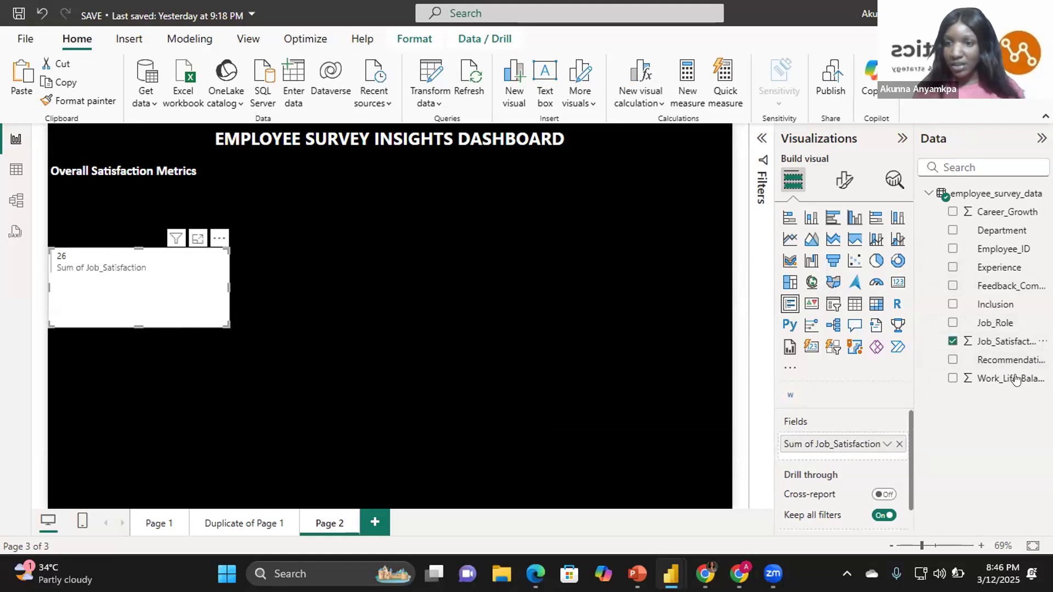
{"action": "left_click_drag", "start_coordinate": [1016, 380], "coordinate": [878, 454]}
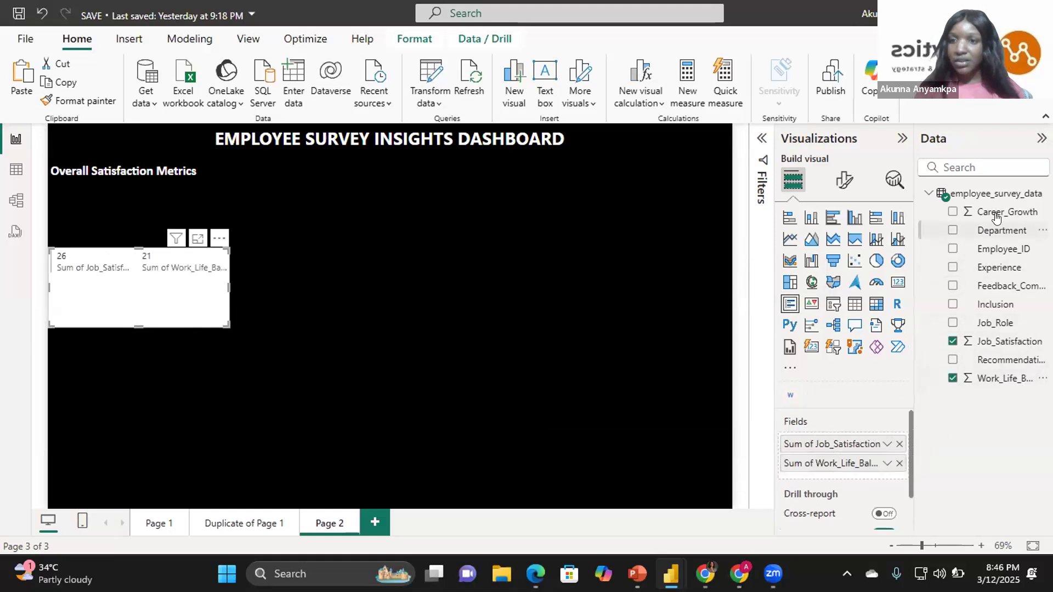
{"action": "left_click_drag", "start_coordinate": [997, 218], "coordinate": [878, 467]}
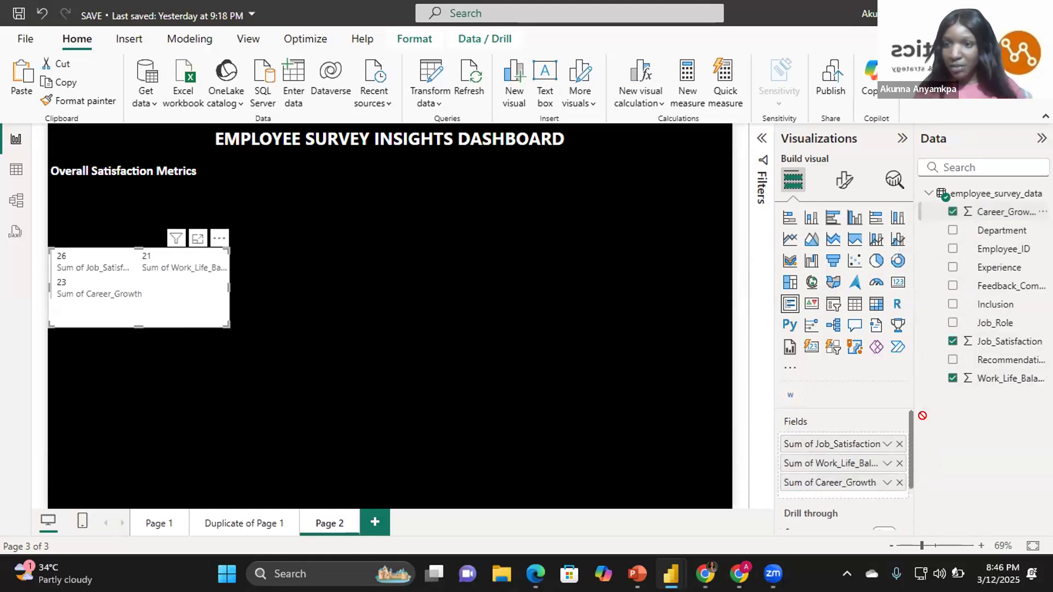
{"action": "left_click_drag", "start_coordinate": [1004, 250], "coordinate": [881, 498]}
Summarize the card's Job_Satisfaction, Work_Life_Balance and Career_Growth fields by Average, and Employee_ID by Count
{"action": "left_click_drag", "start_coordinate": [907, 431], "coordinate": [908, 447]}
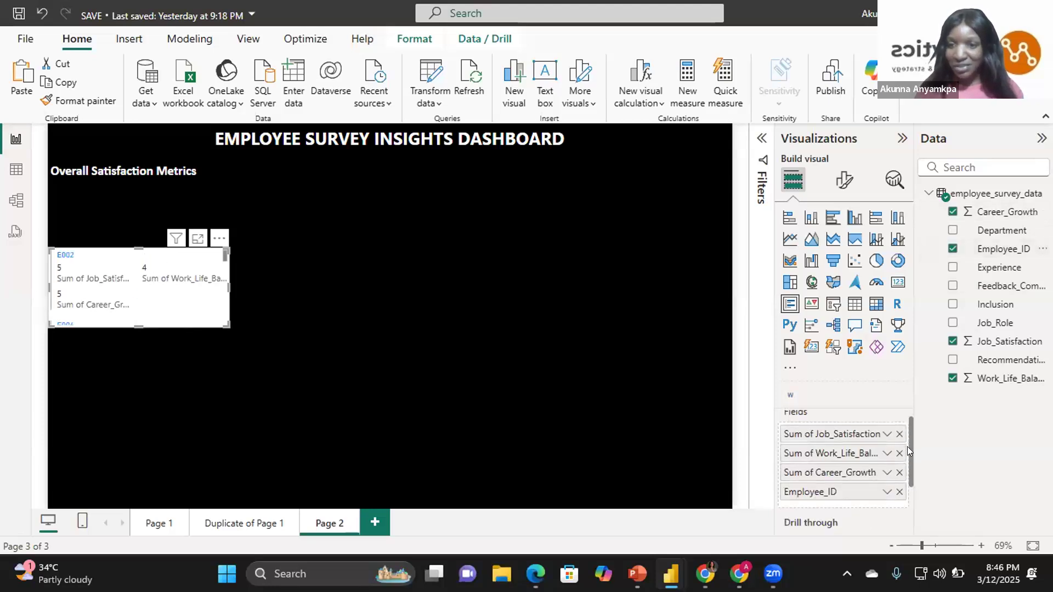
{"action": "scroll", "coordinate": [910, 446], "scroll_direction": "down", "scroll_amount": 1}
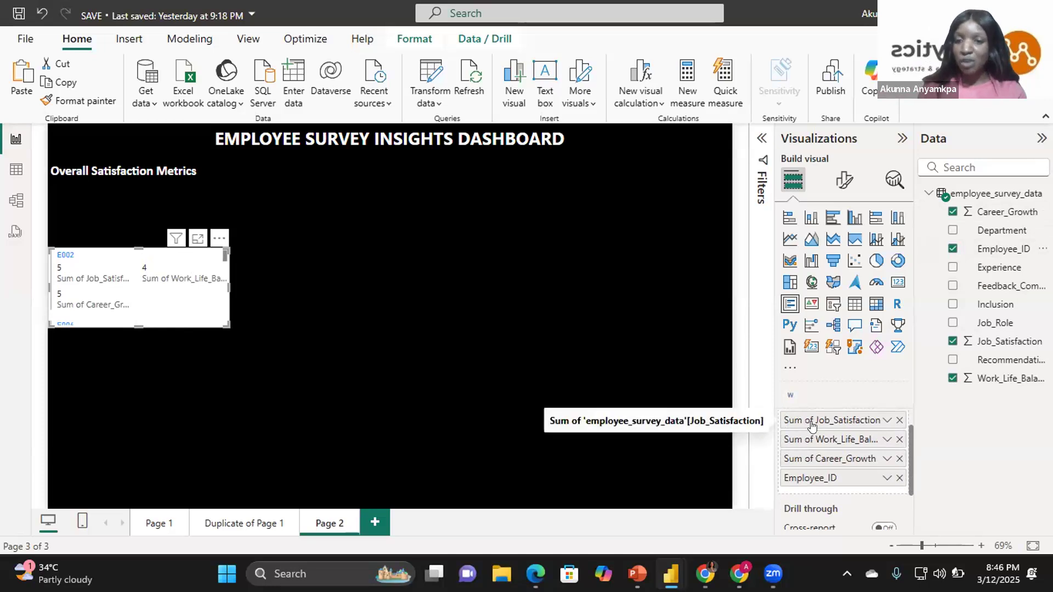
{"action": "left_click", "coordinate": [886, 421]}
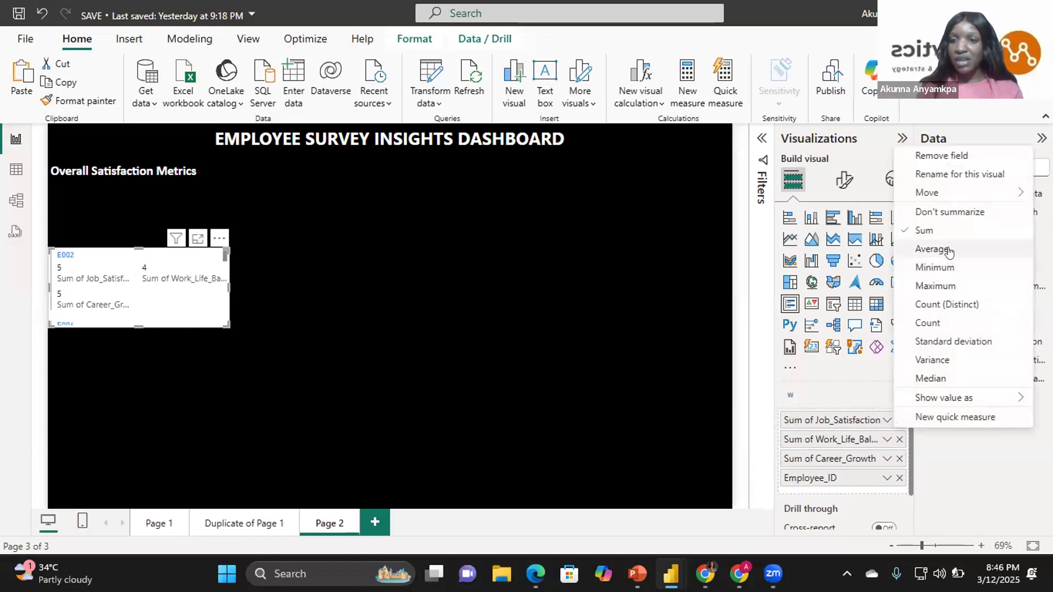
{"action": "left_click", "coordinate": [949, 250]}
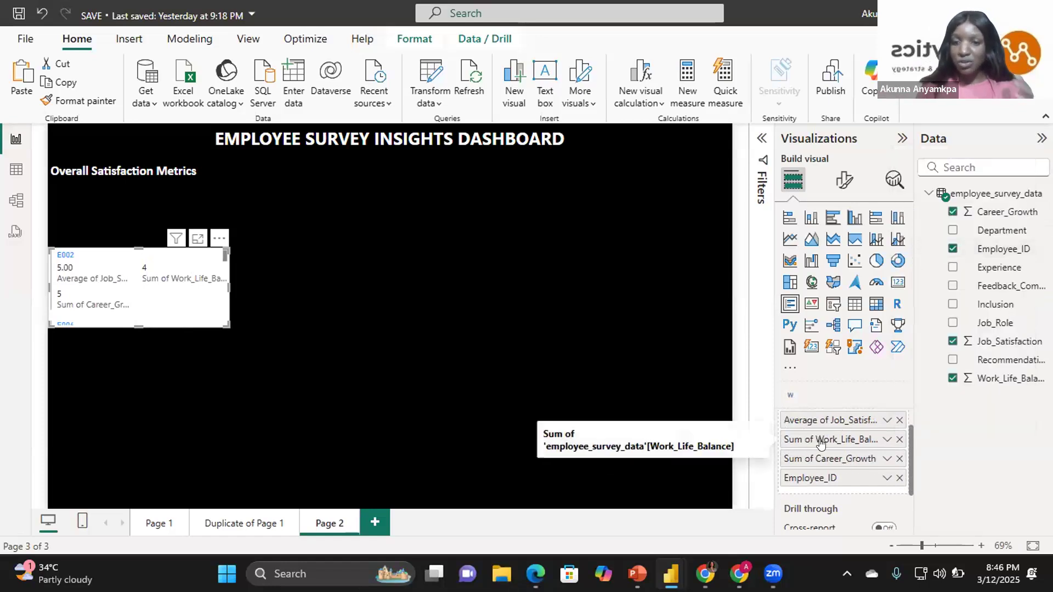
{"action": "left_click", "coordinate": [887, 439]}
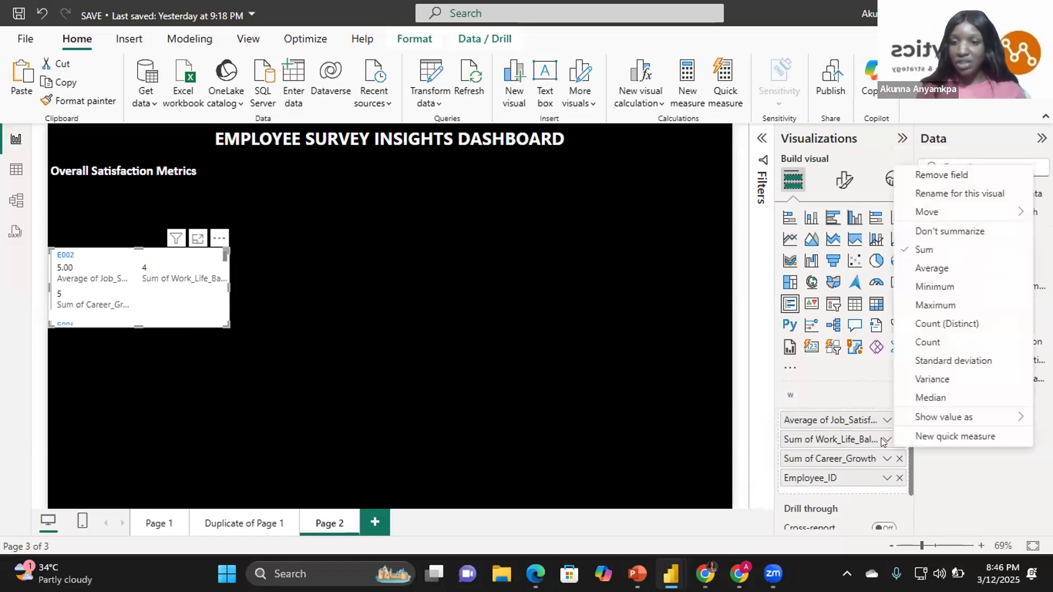
{"action": "left_click", "coordinate": [921, 272]}
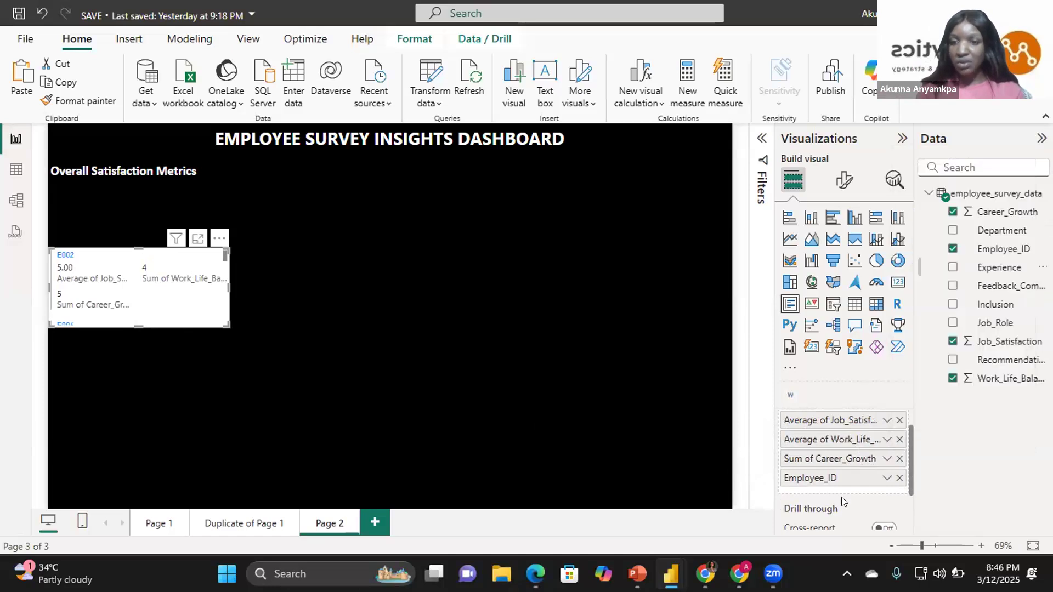
{"action": "left_click", "coordinate": [886, 460]}
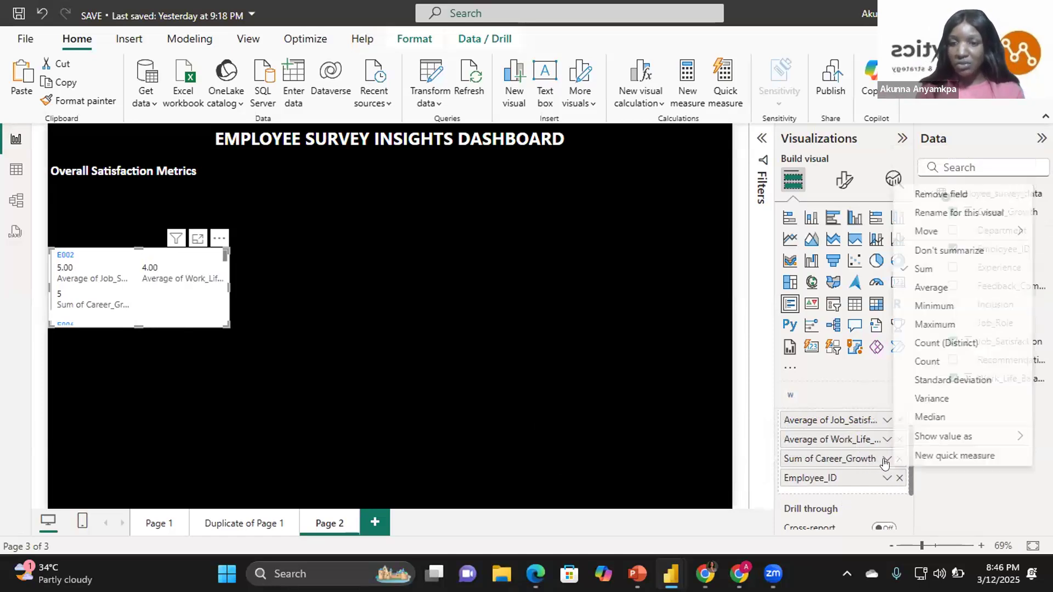
{"action": "left_click", "coordinate": [929, 289]}
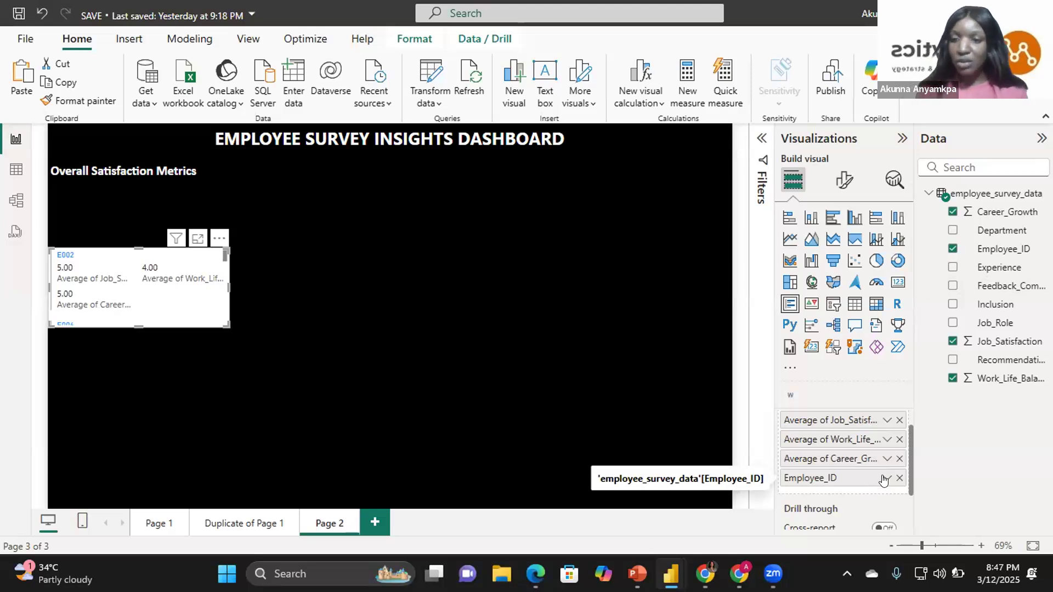
{"action": "left_click", "coordinate": [885, 479]}
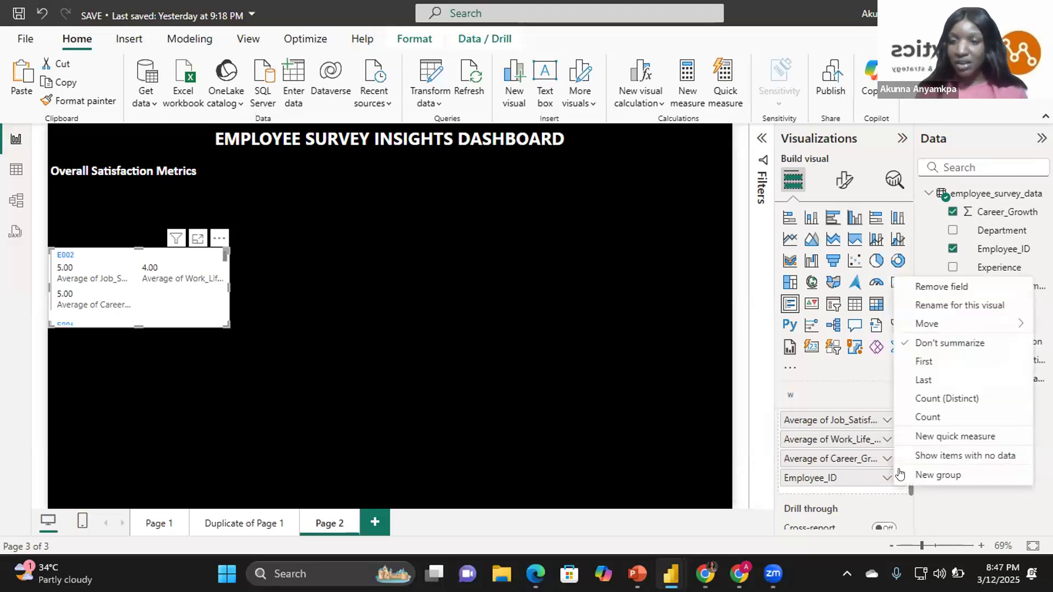
{"action": "left_click", "coordinate": [928, 418]}
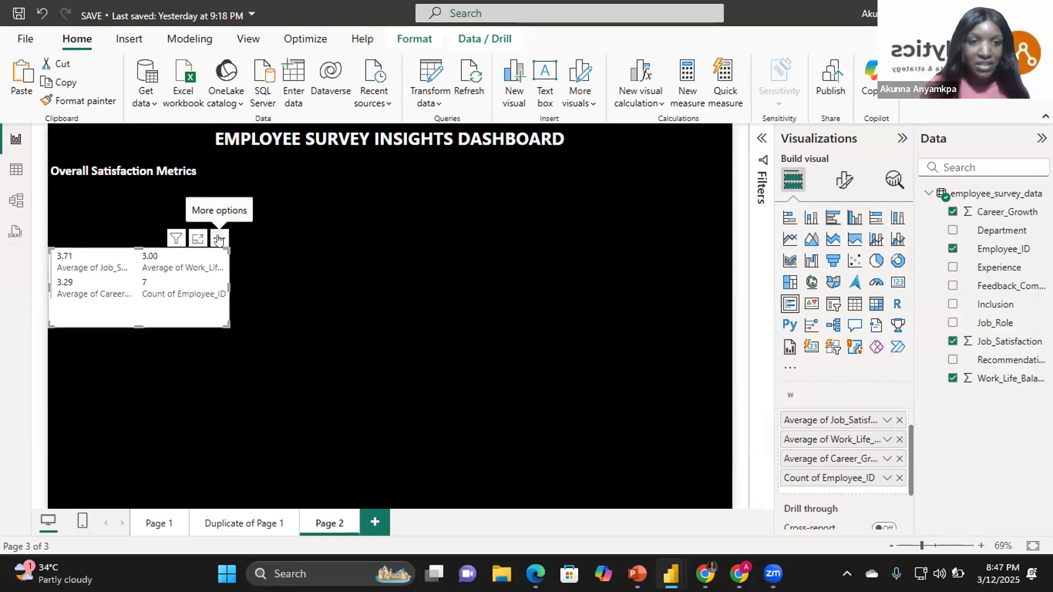
Move the multi-row card directly beneath the "Overall Satisfaction Metrics" subheading and align the subheading's text box with the card
{"action": "left_click_drag", "start_coordinate": [221, 240], "coordinate": [231, 179]}
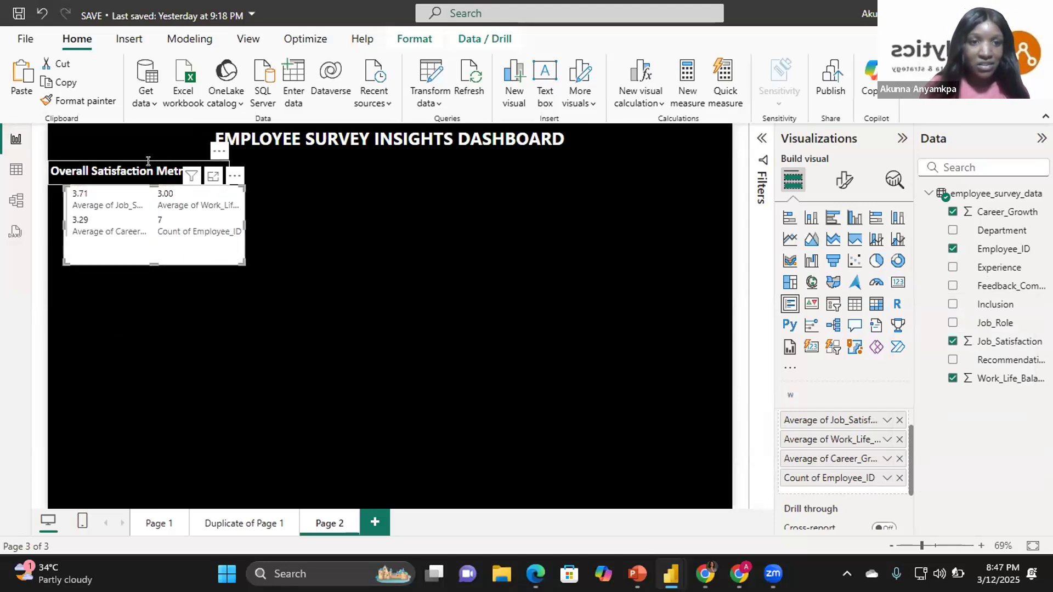
{"action": "left_click_drag", "start_coordinate": [217, 157], "coordinate": [233, 156]}
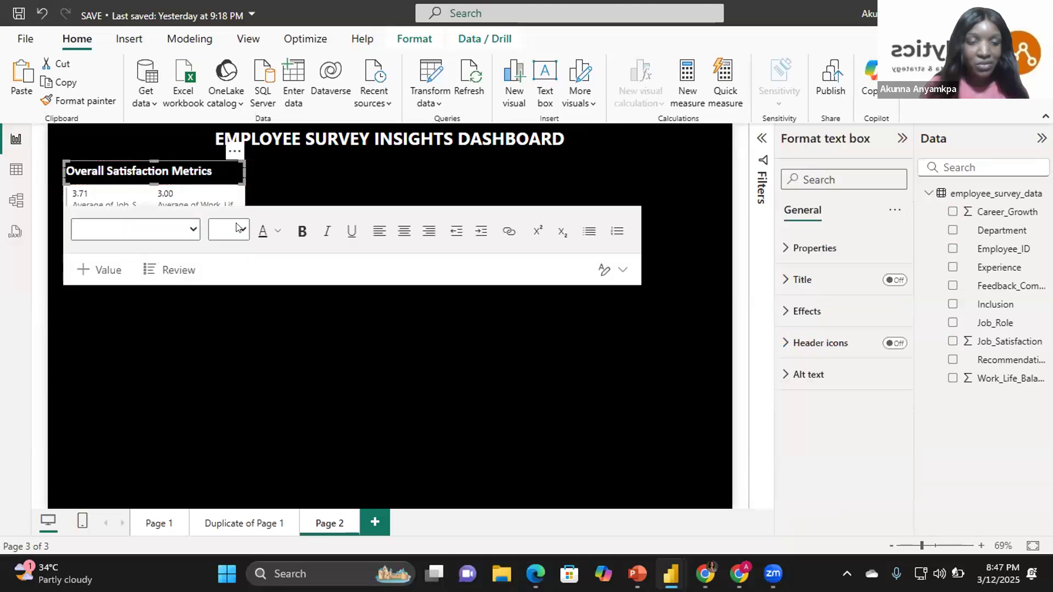
{"action": "left_click", "coordinate": [259, 352]}
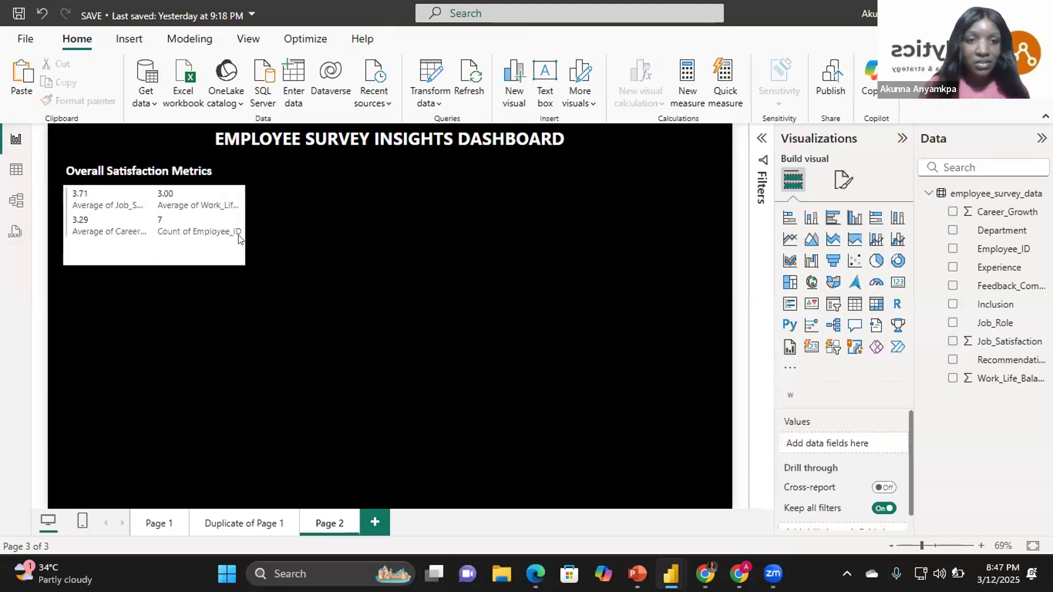
{"action": "left_click", "coordinate": [240, 220]}
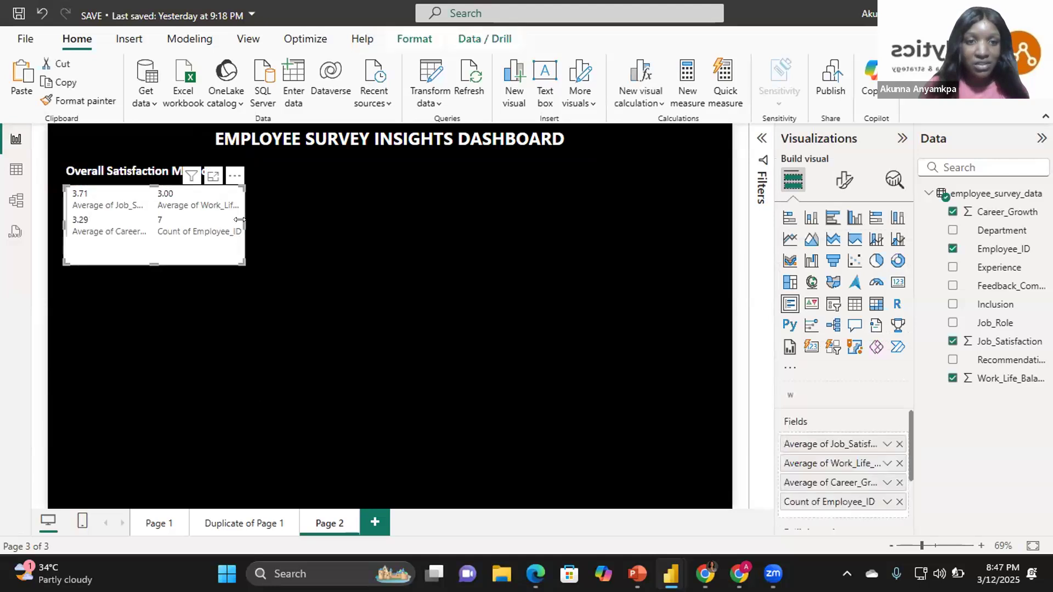
Widen the multi-row card across most of the page so its four values sit in one row, and reduce its height
{"action": "left_click_drag", "start_coordinate": [333, 228], "coordinate": [703, 232]}
{"action": "left_click_drag", "start_coordinate": [384, 259], "coordinate": [385, 241]}
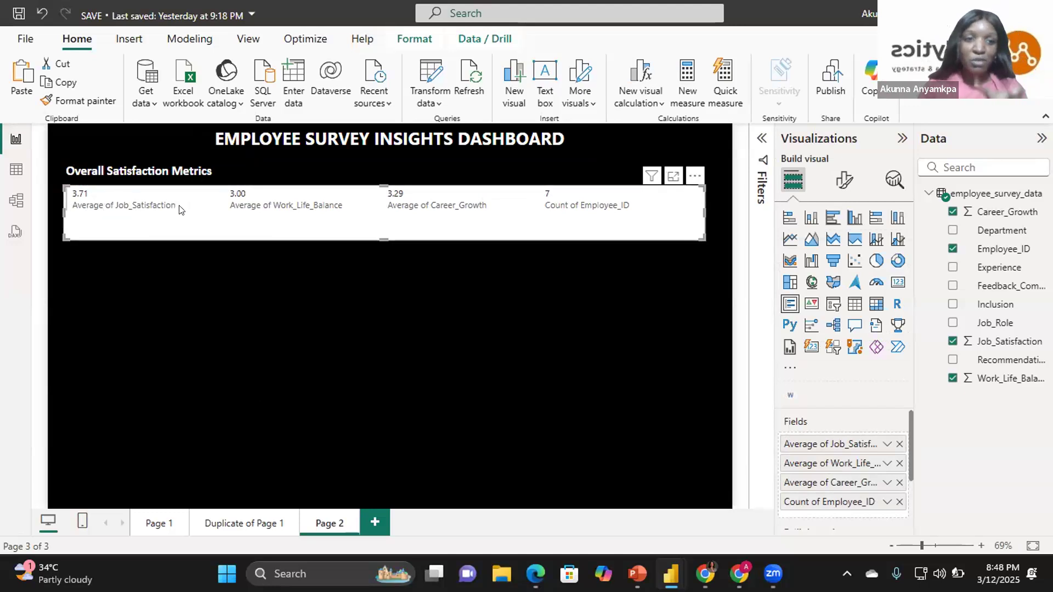
{"action": "double_click", "coordinate": [800, 444]}
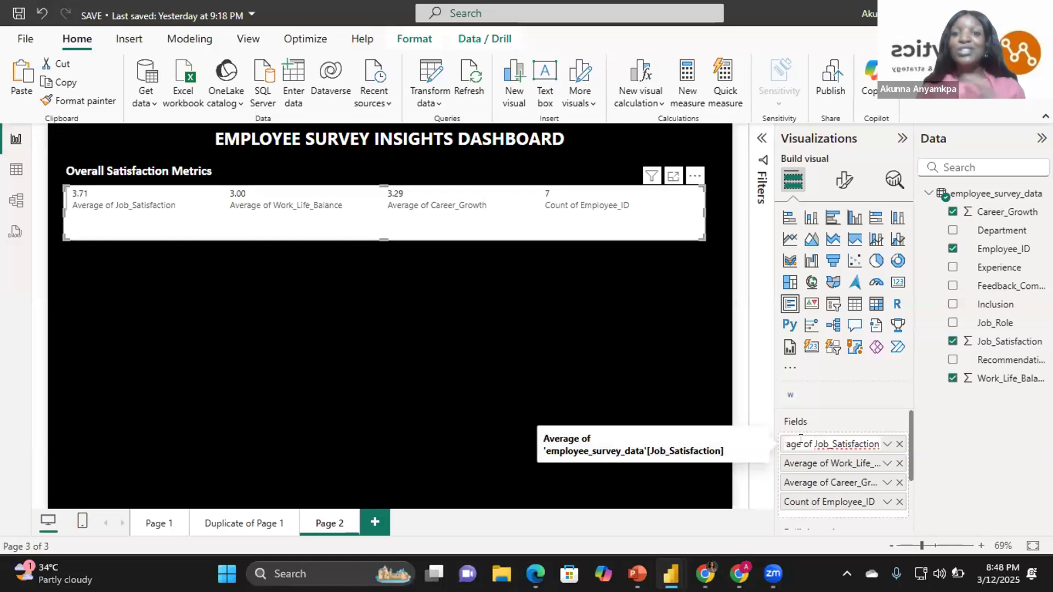
{"action": "left_click", "coordinate": [802, 444]}
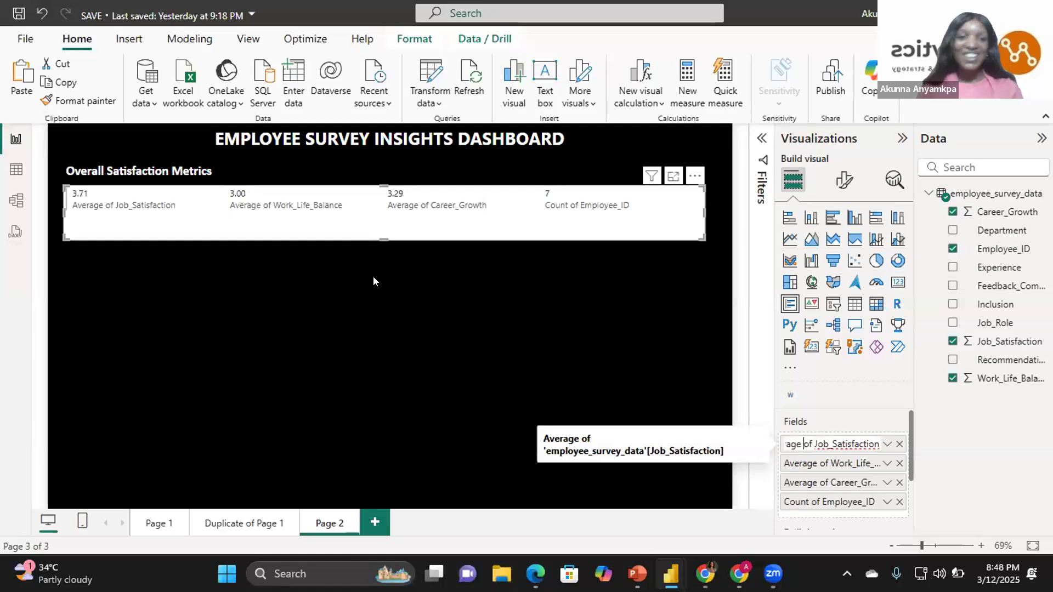
{"action": "left_click", "coordinate": [312, 299]}
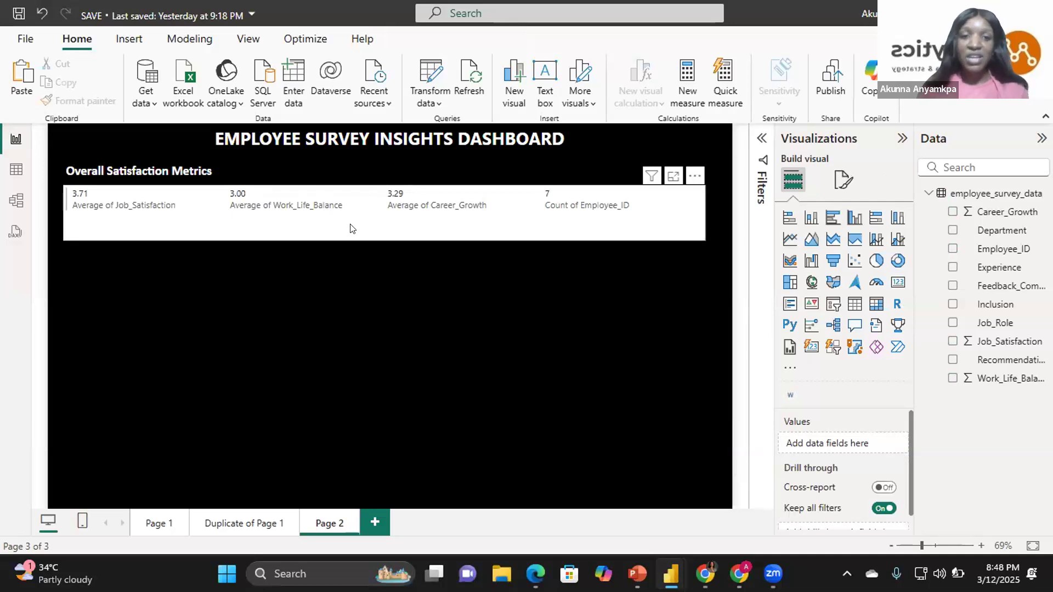
Set the multi-row card's callout values to font size 24 and bold
{"action": "left_click", "coordinate": [378, 239]}
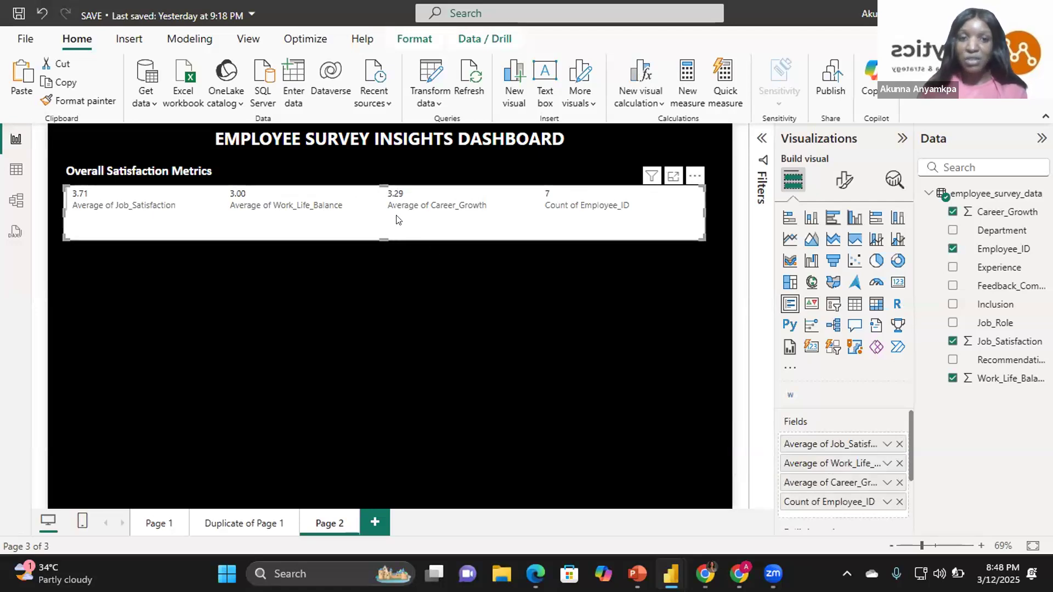
{"action": "left_click", "coordinate": [844, 181]}
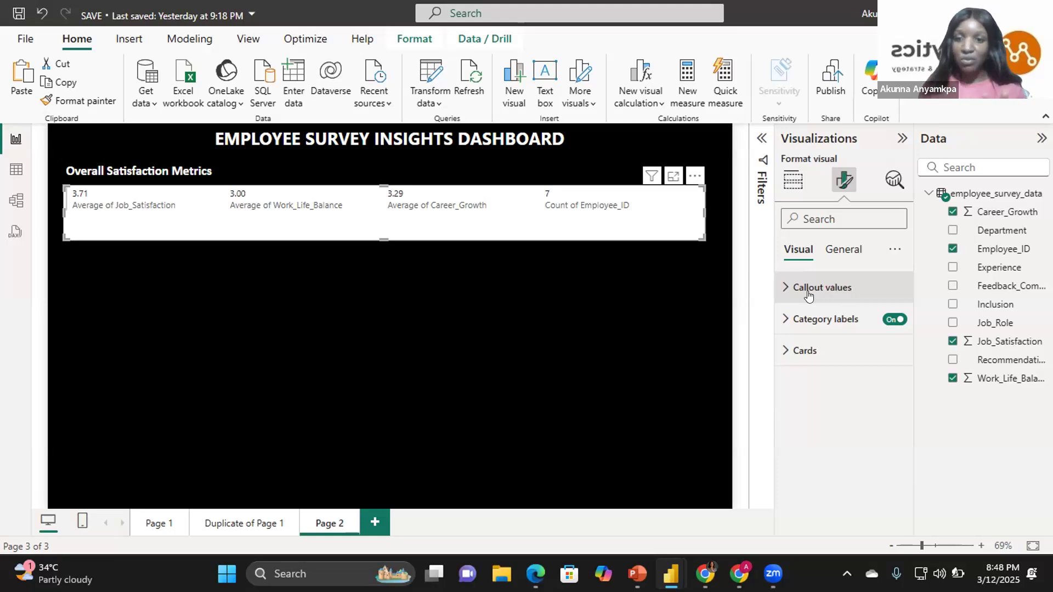
{"action": "left_click", "coordinate": [801, 290]}
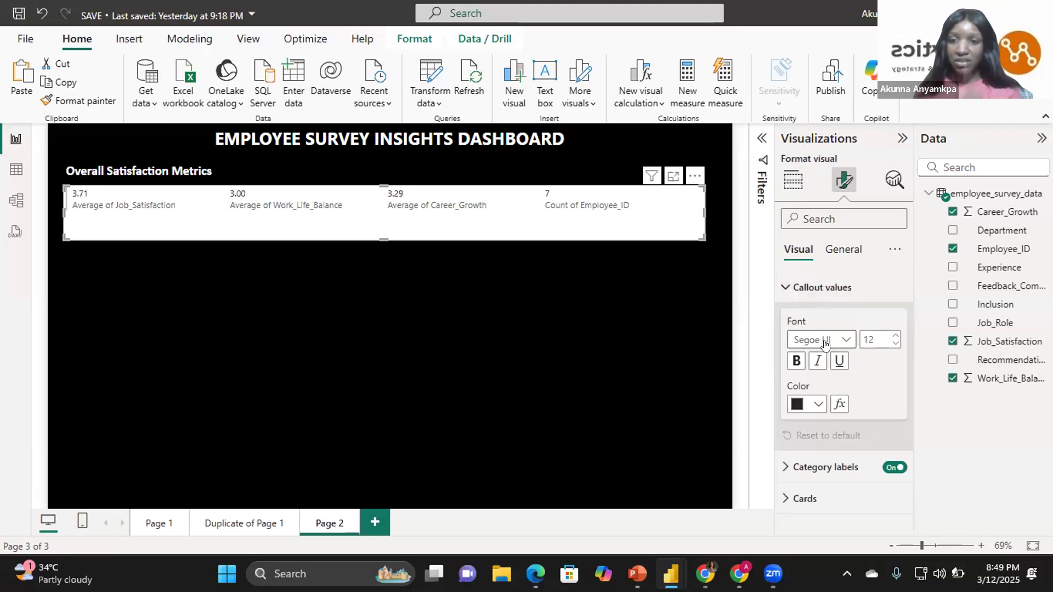
{"action": "double_click", "coordinate": [872, 338]}
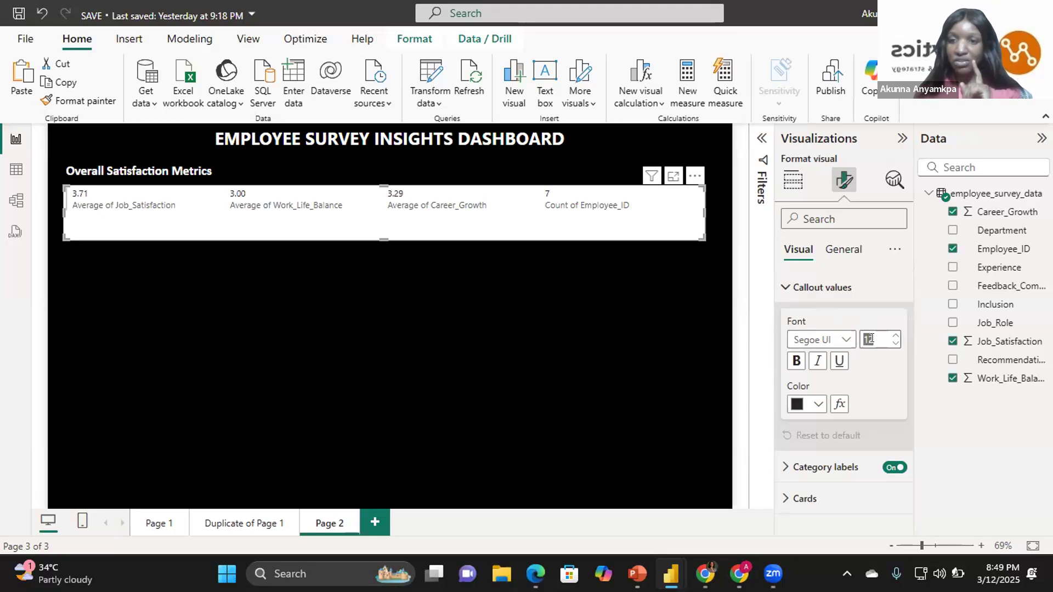
{"action": "type", "text": "24"}
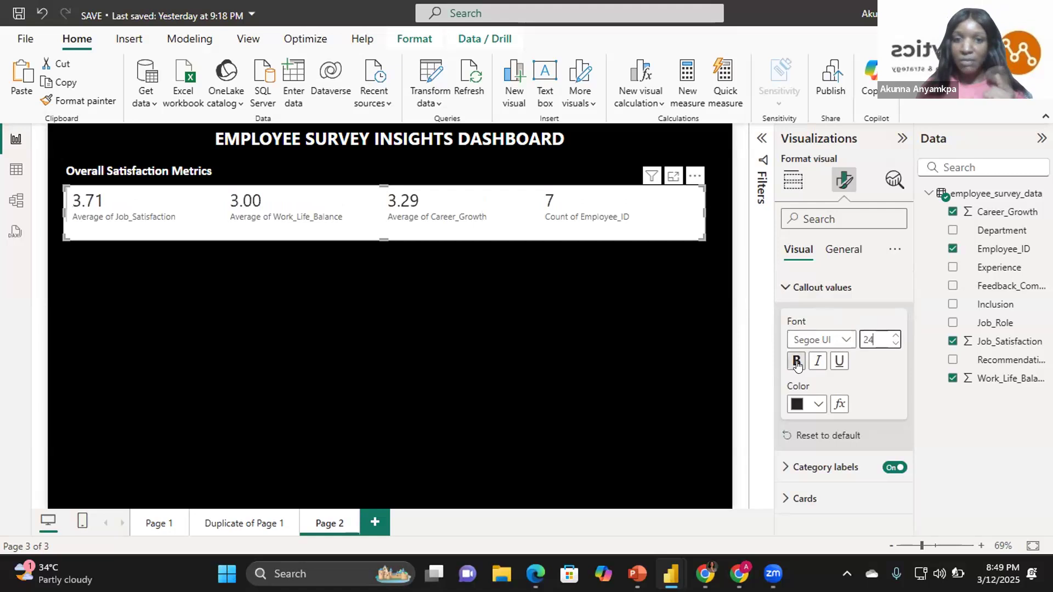
{"action": "left_click", "coordinate": [797, 362]}
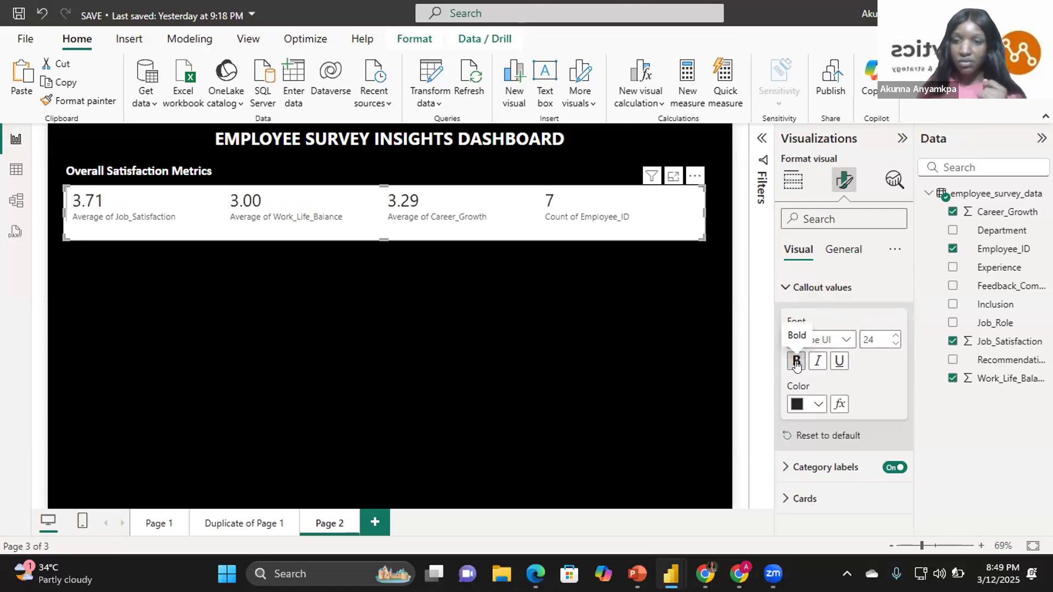
Color the card's callout values orange, fine-tuning the shade to a brighter, more saturated custom orange
{"action": "left_click", "coordinate": [819, 405]}
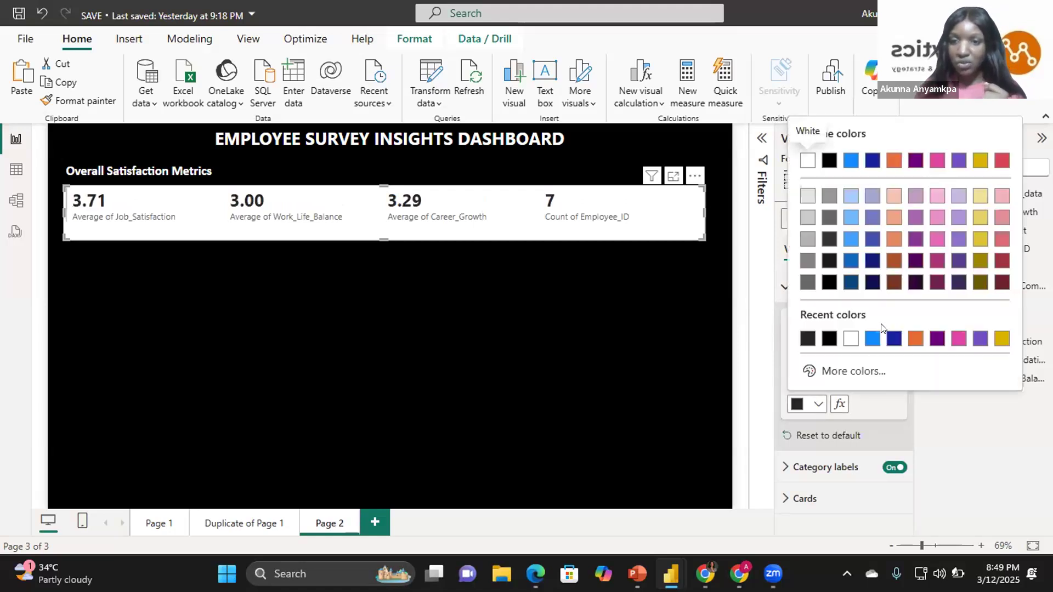
{"action": "left_click", "coordinate": [910, 339]}
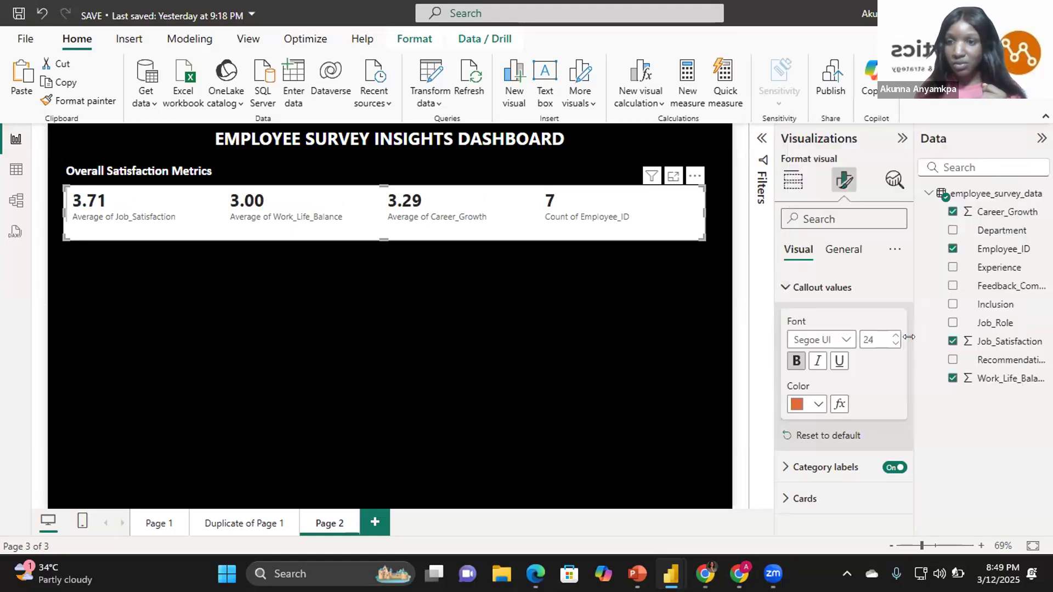
{"action": "left_click", "coordinate": [819, 406]}
{"action": "left_click", "coordinate": [820, 378]}
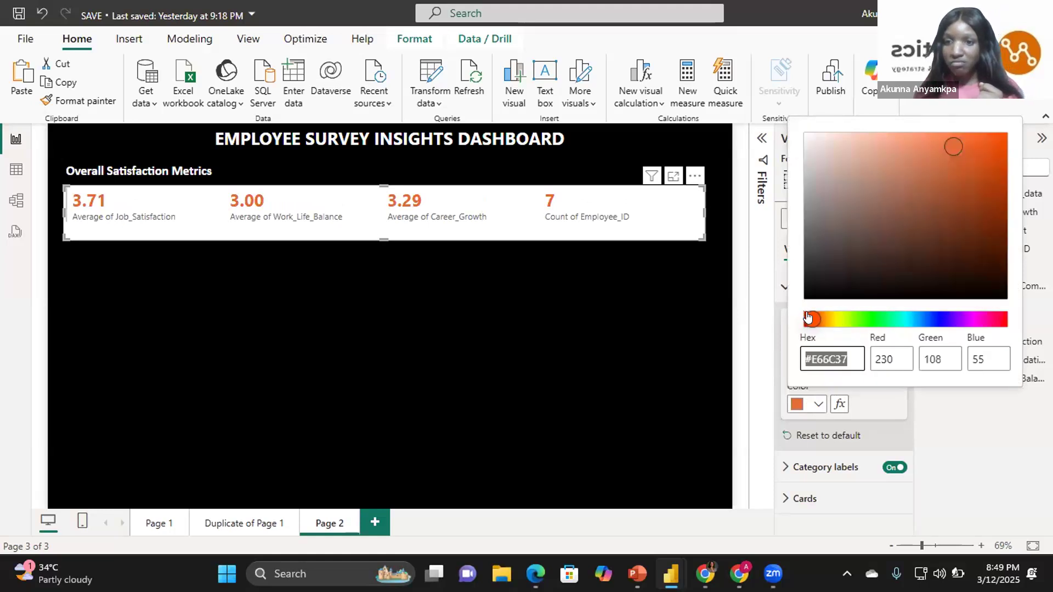
{"action": "left_click", "coordinate": [811, 321]}
{"action": "left_click_drag", "start_coordinate": [954, 143], "coordinate": [960, 144]}
{"action": "left_click_drag", "start_coordinate": [812, 320], "coordinate": [819, 319]}
{"action": "left_click_drag", "start_coordinate": [960, 146], "coordinate": [1008, 139]}
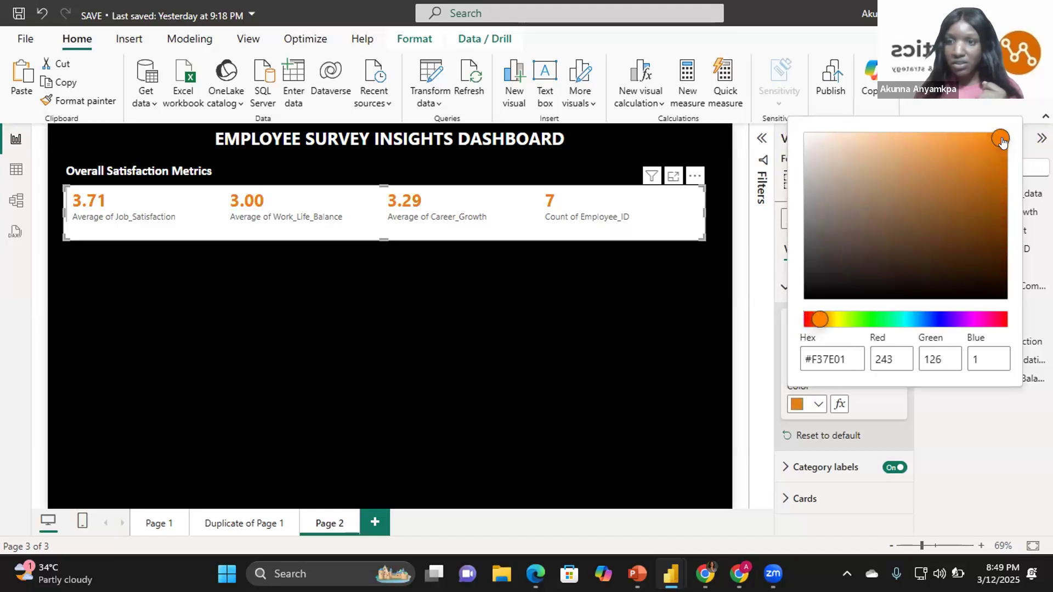
{"action": "left_click", "coordinate": [871, 412]}
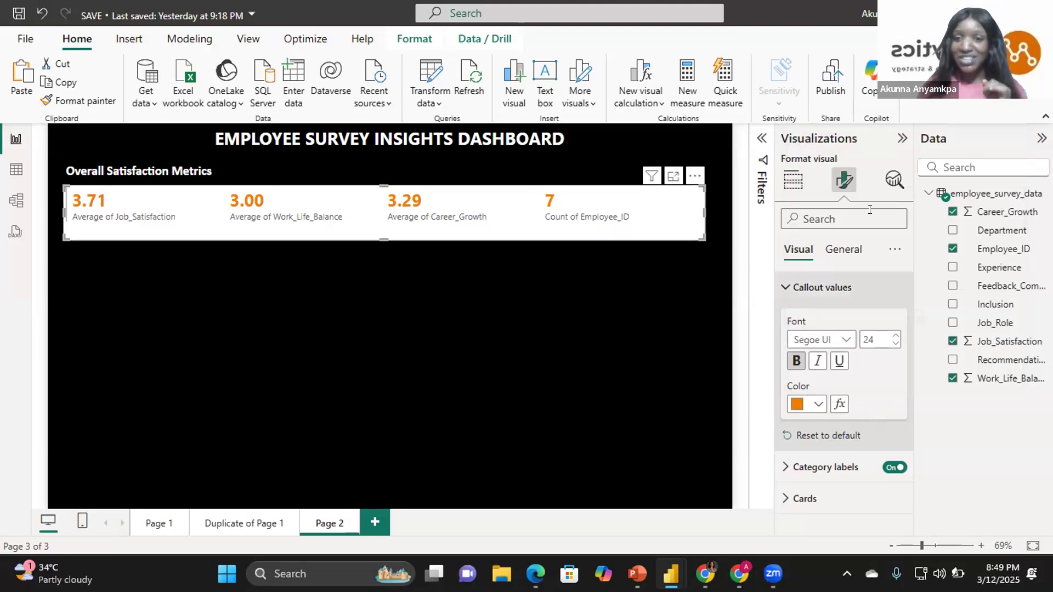
{"action": "left_click", "coordinate": [819, 288]}
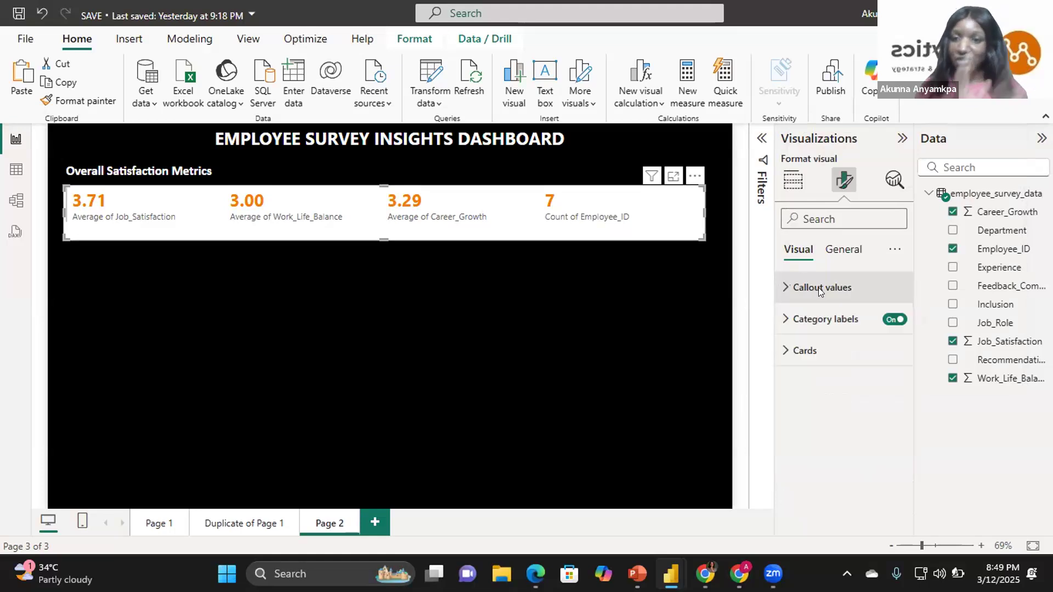
Set the card's category labels to font size 10 and white
{"action": "left_click", "coordinate": [815, 320]}
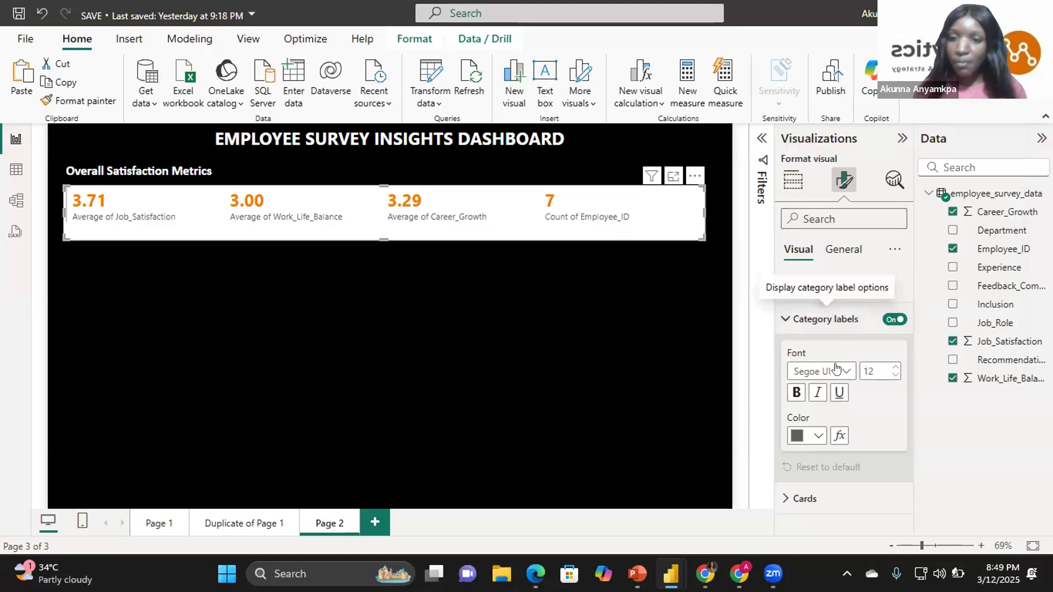
{"action": "double_click", "coordinate": [874, 366]}
{"action": "type", "text": "10"}
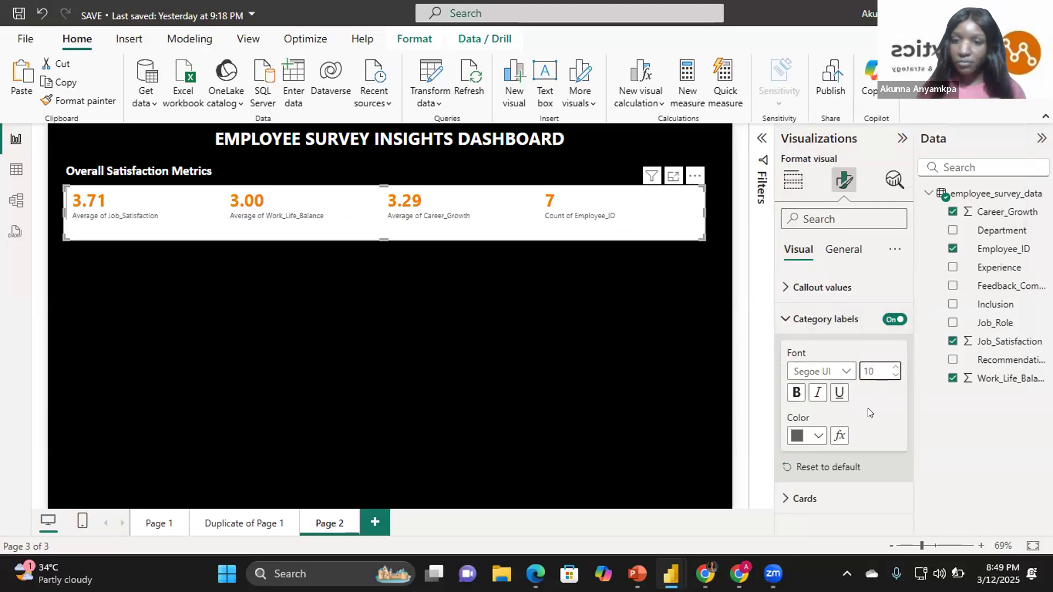
{"action": "left_click", "coordinate": [819, 436]}
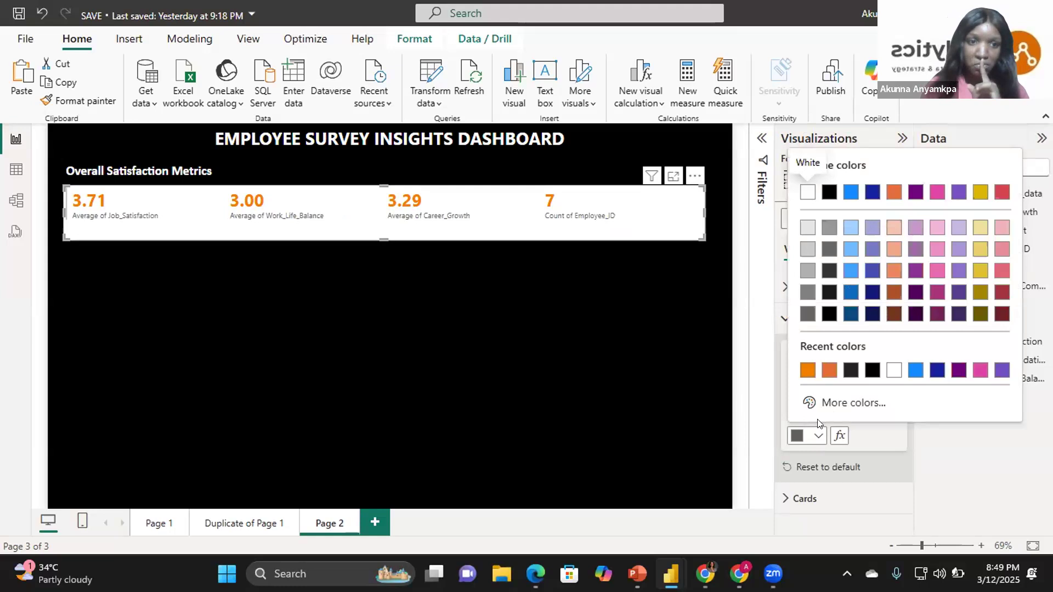
{"action": "left_click", "coordinate": [895, 372]}
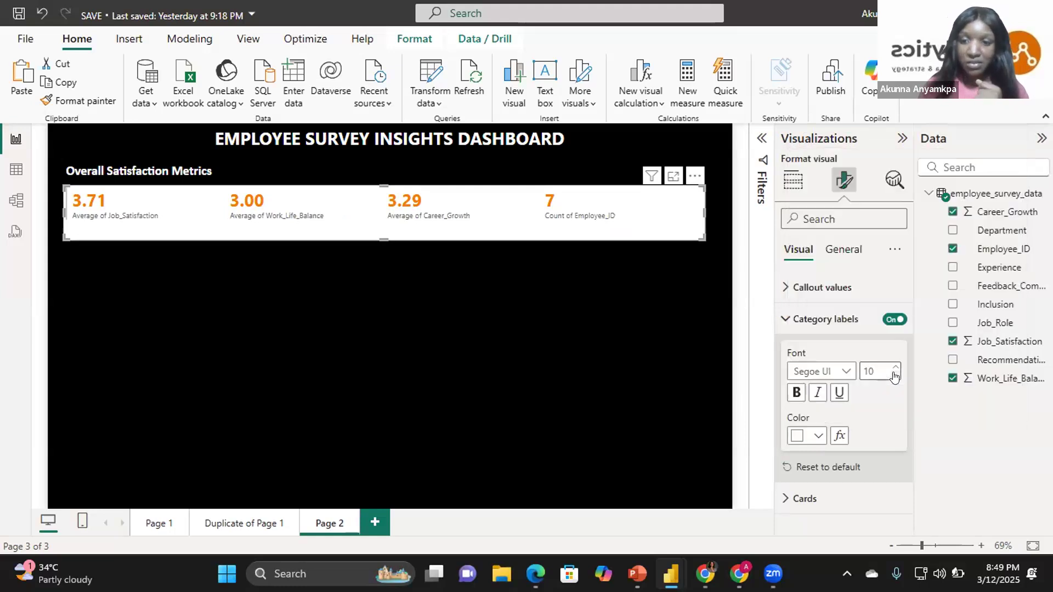
{"action": "left_click", "coordinate": [805, 320]}
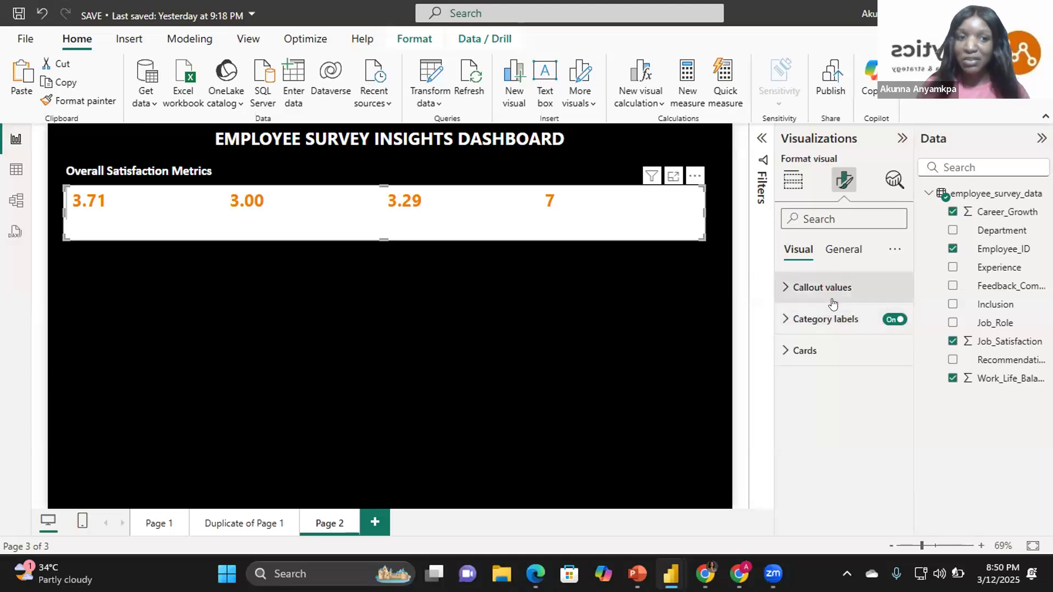
Turn off the accent bar of the multi-row card
{"action": "left_click", "coordinate": [825, 345]}
{"action": "left_click", "coordinate": [848, 425]}
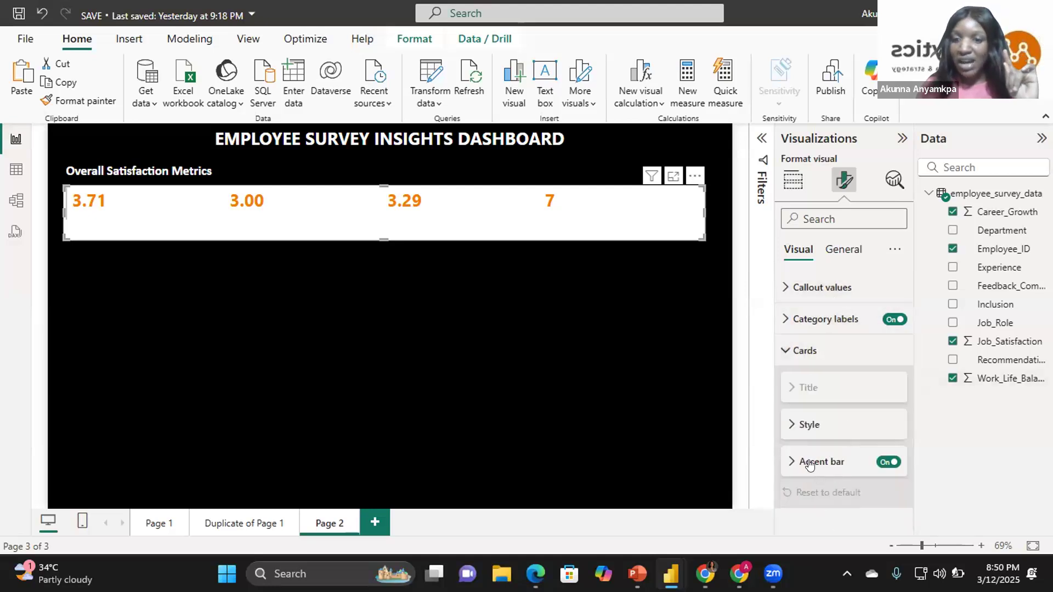
{"action": "left_click", "coordinate": [56, 212]}
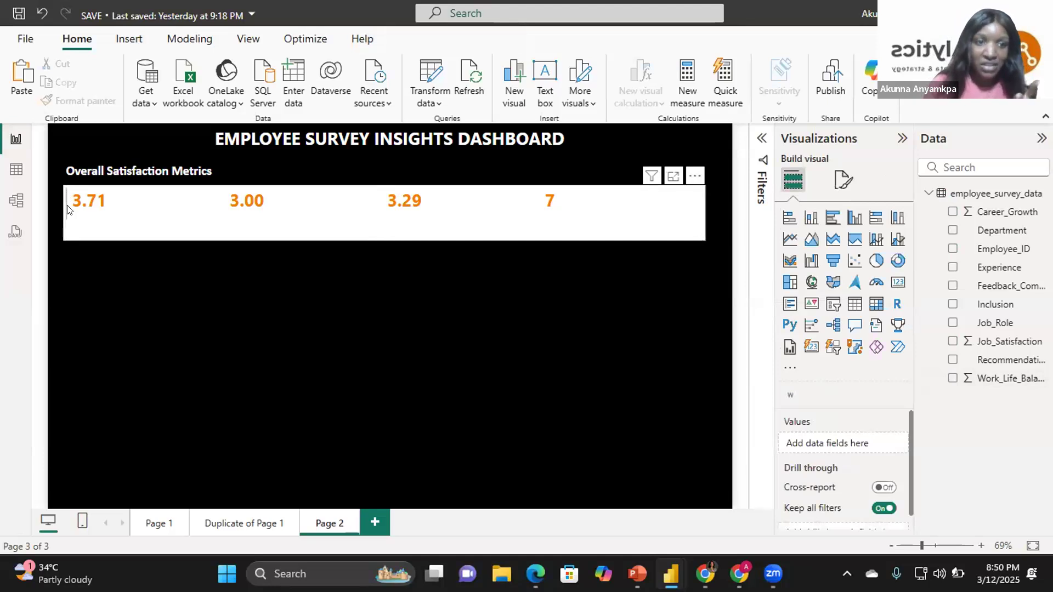
{"action": "left_click", "coordinate": [266, 229]}
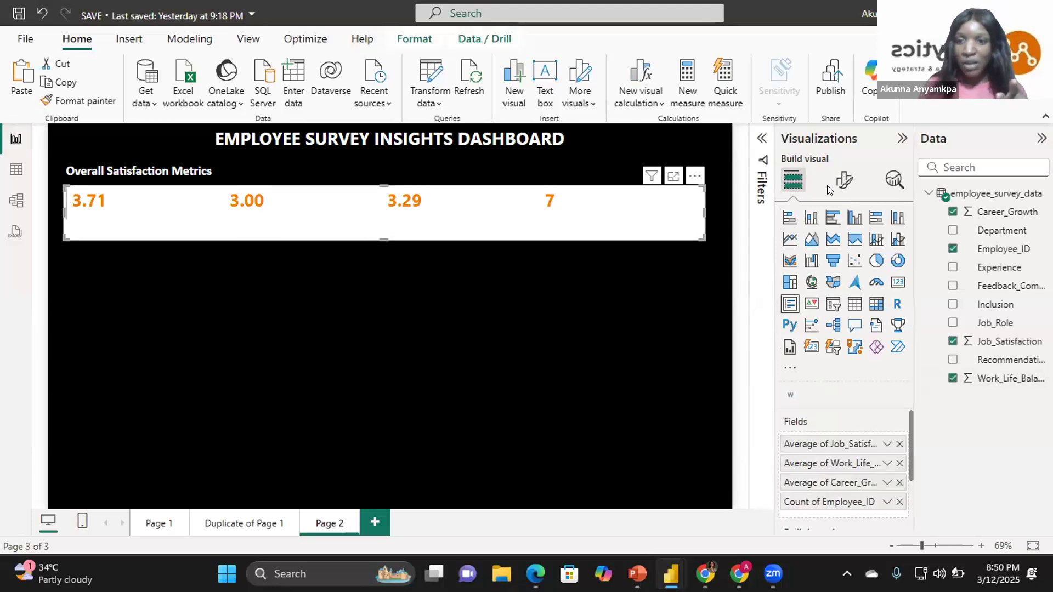
{"action": "left_click", "coordinate": [844, 179]}
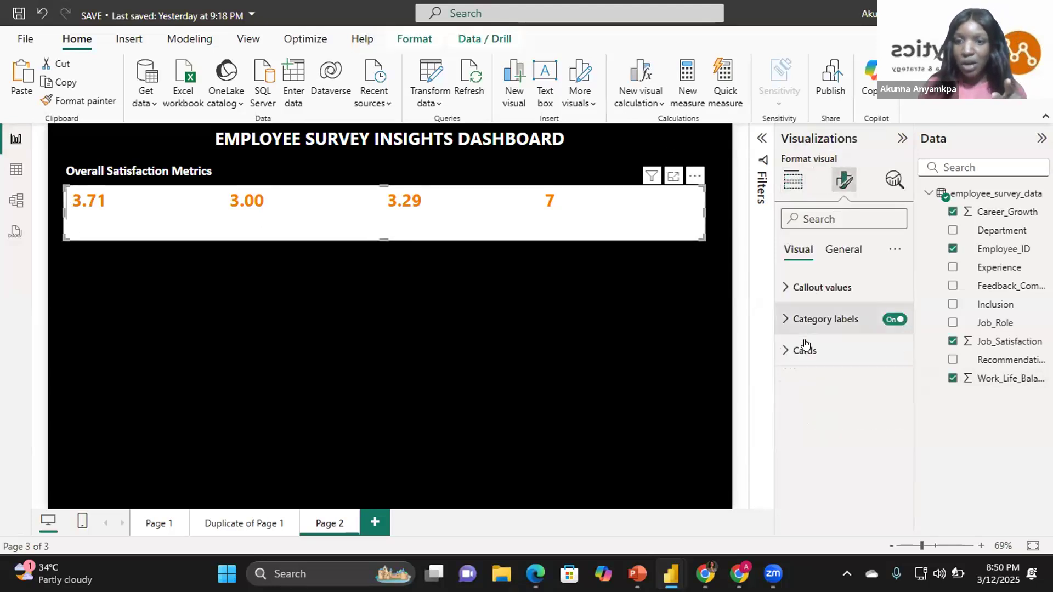
{"action": "left_click", "coordinate": [804, 349]}
{"action": "left_click", "coordinate": [811, 424]}
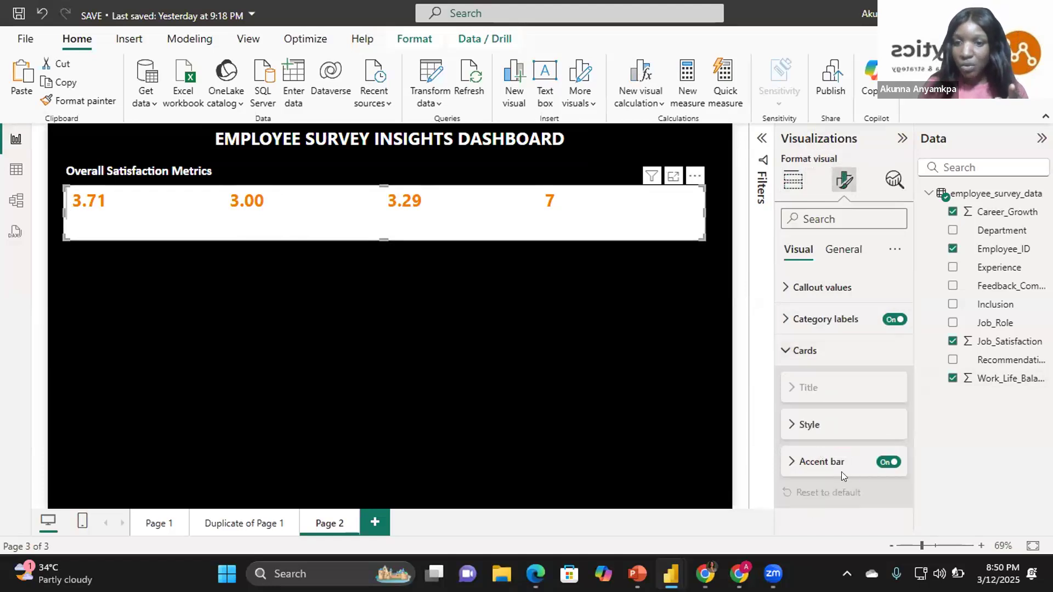
{"action": "left_click", "coordinate": [885, 464]}
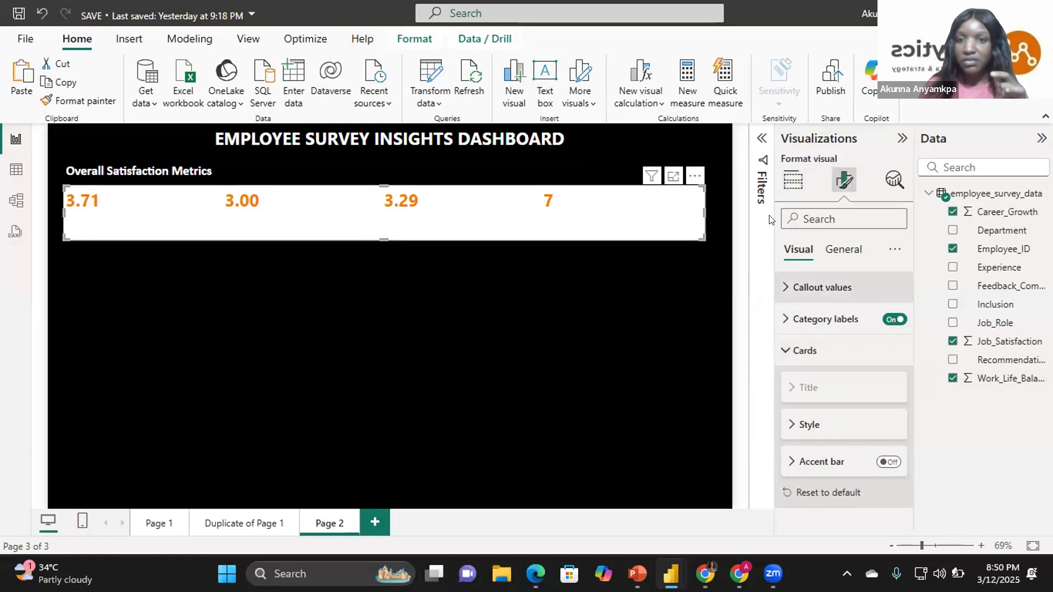
Set the multi-row card's background color to the recently used dark gray
{"action": "left_click", "coordinate": [838, 247]}
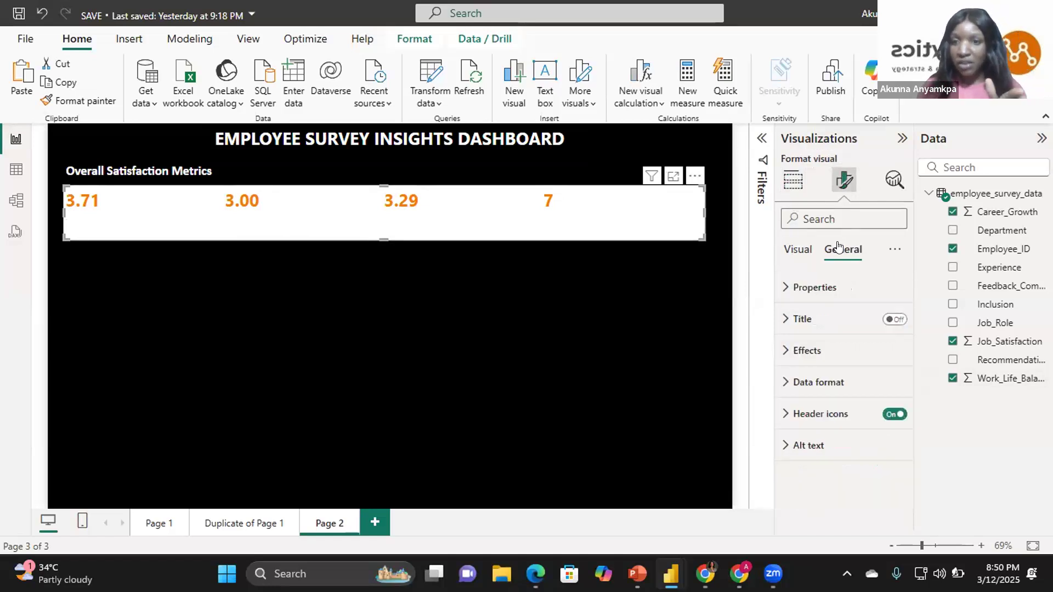
{"action": "left_click", "coordinate": [807, 353]}
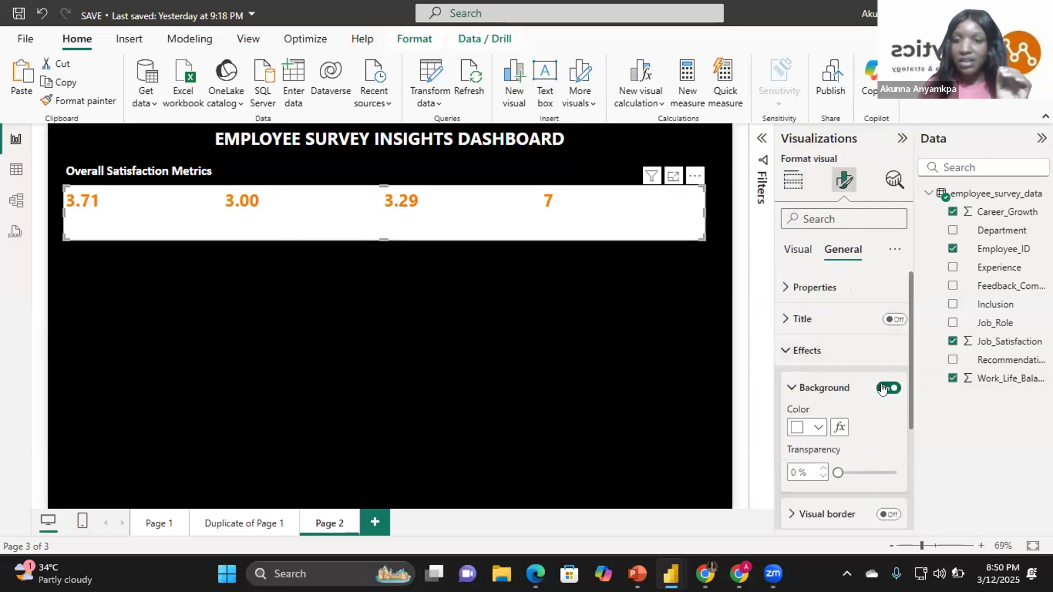
{"action": "left_click_drag", "start_coordinate": [912, 374], "coordinate": [907, 413]}
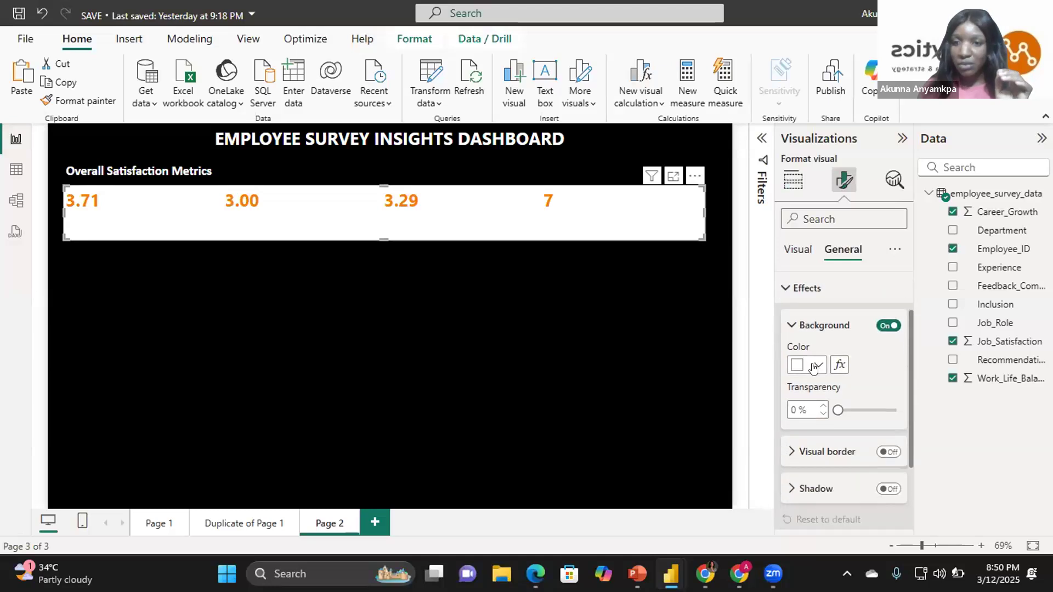
{"action": "left_click", "coordinate": [811, 365]}
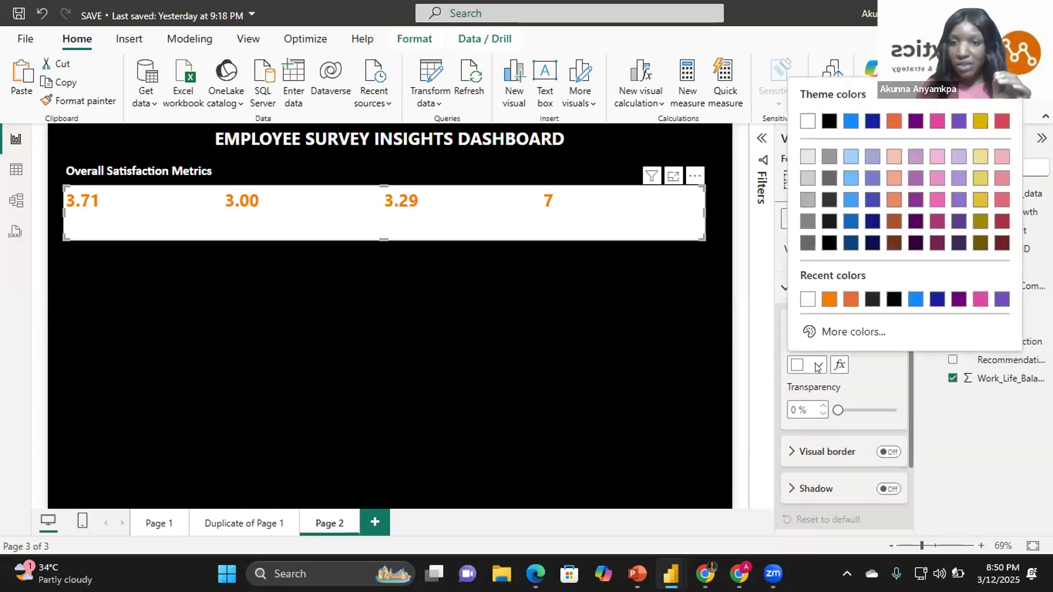
{"action": "left_click", "coordinate": [869, 301]}
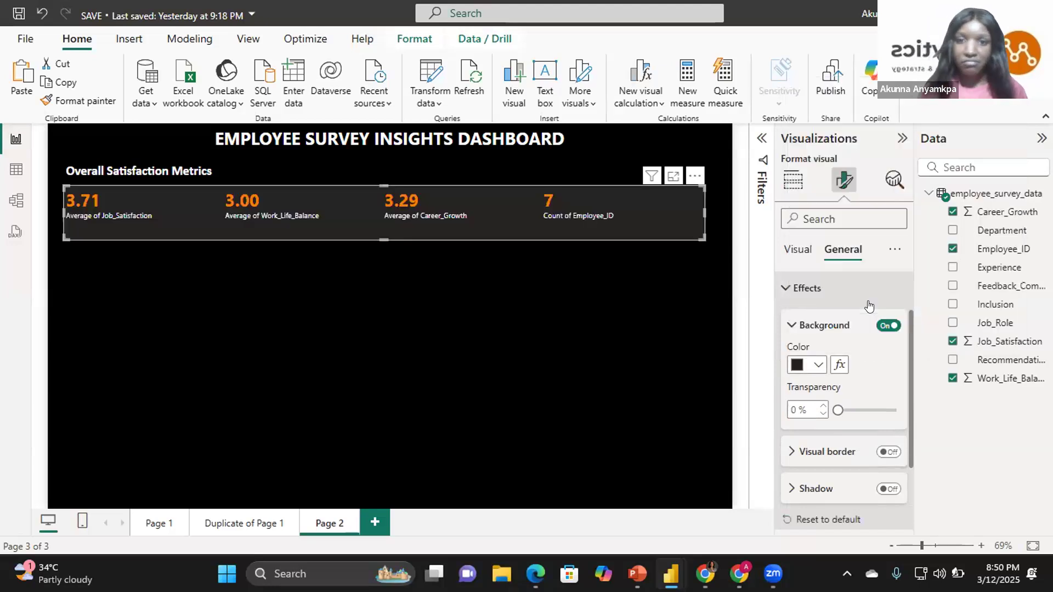
Set the card background's transparency to 65% and deselect the card
{"action": "left_click", "coordinate": [793, 409]}
{"action": "double_click", "coordinate": [794, 409]}
{"action": "type", "text": "65"}
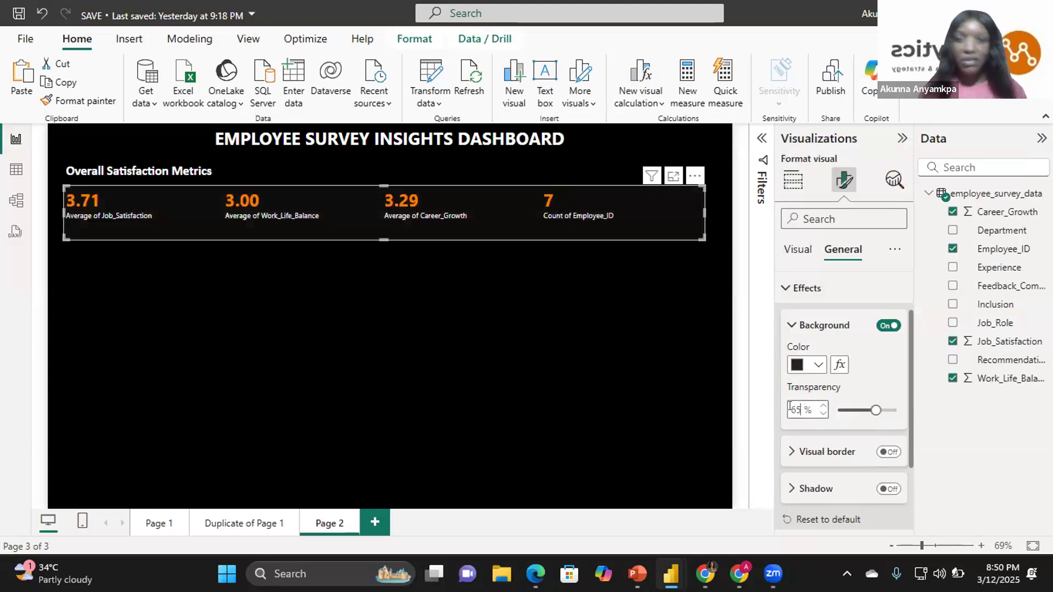
{"action": "left_click", "coordinate": [861, 378]}
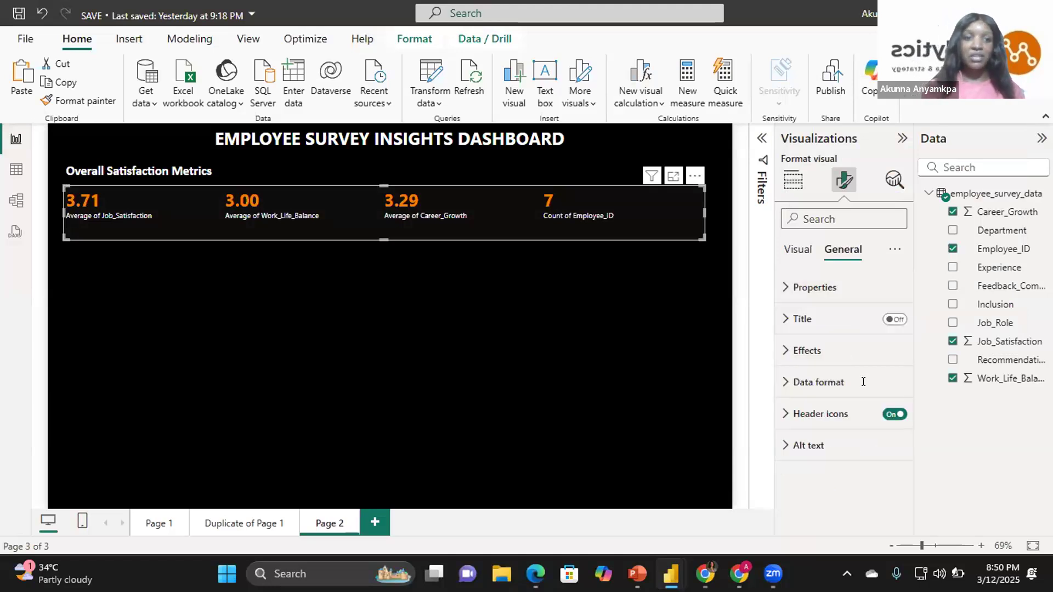
{"action": "key", "text": "Escape"}
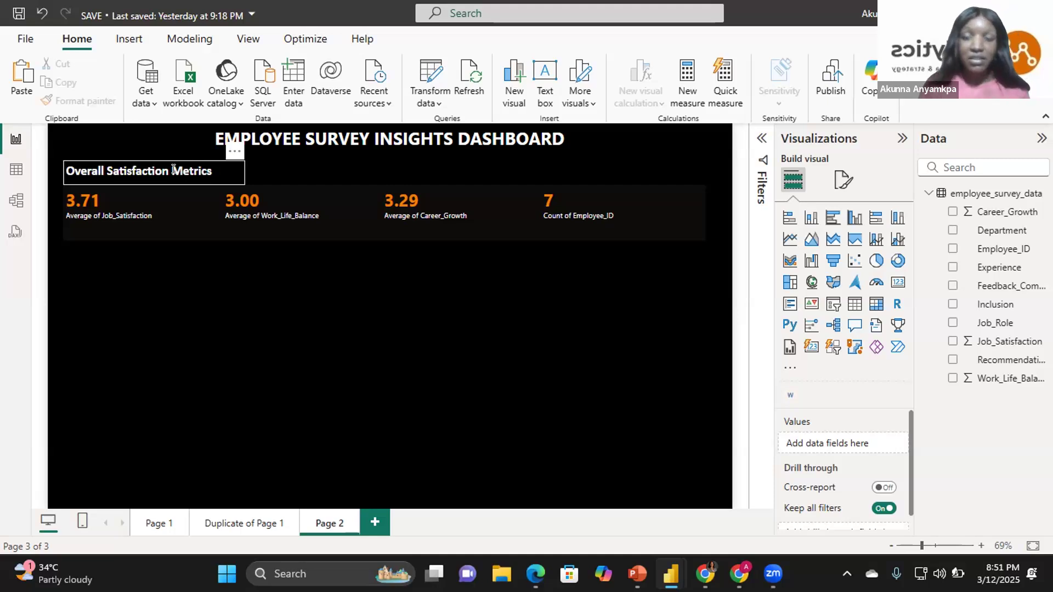
Duplicate the Overall Satisfaction Metrics heading and place the copy directly below the multi-row card, aligned with its left edge
{"action": "left_click", "coordinate": [233, 154]}
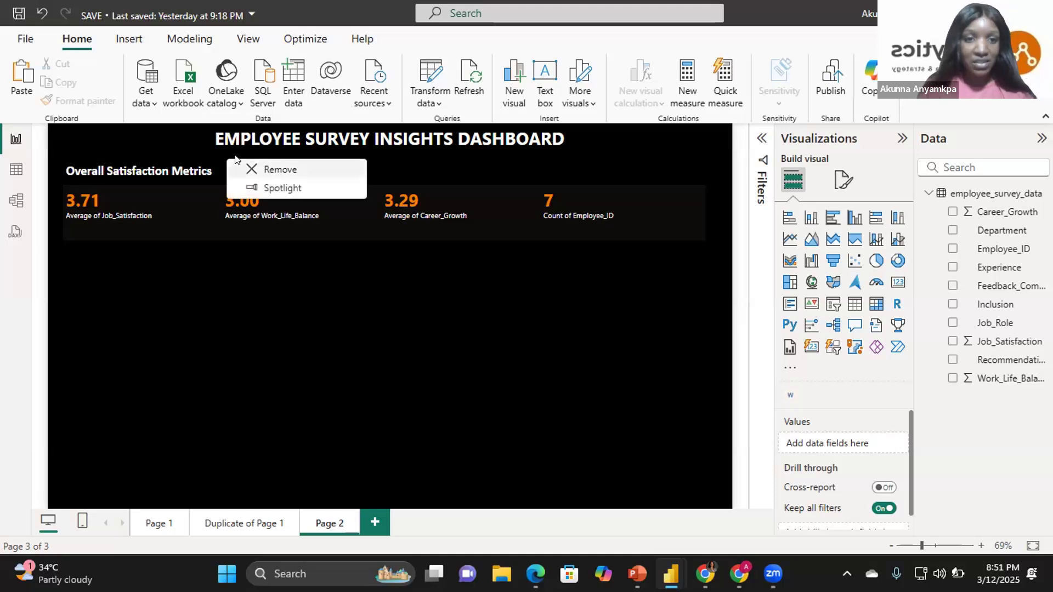
{"action": "left_click", "coordinate": [196, 166]}
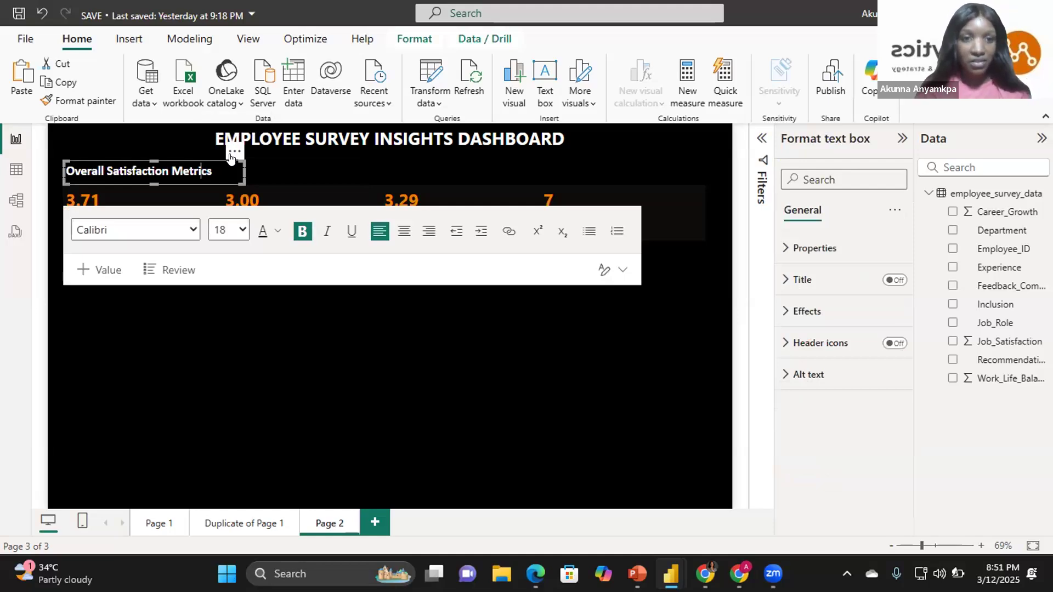
{"action": "left_click", "coordinate": [231, 153]}
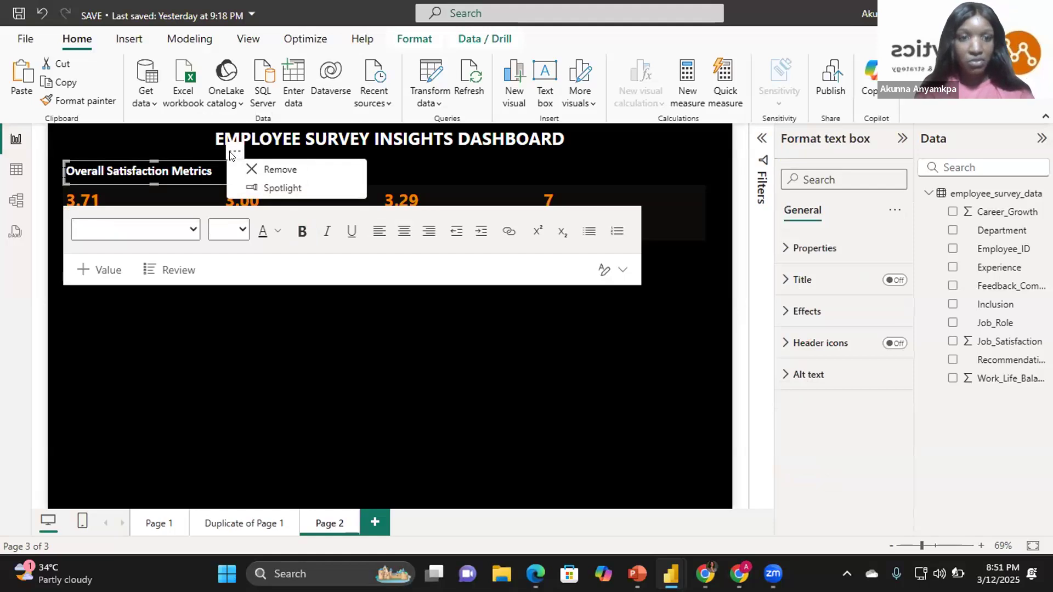
{"action": "key", "text": "ctrl+v"}
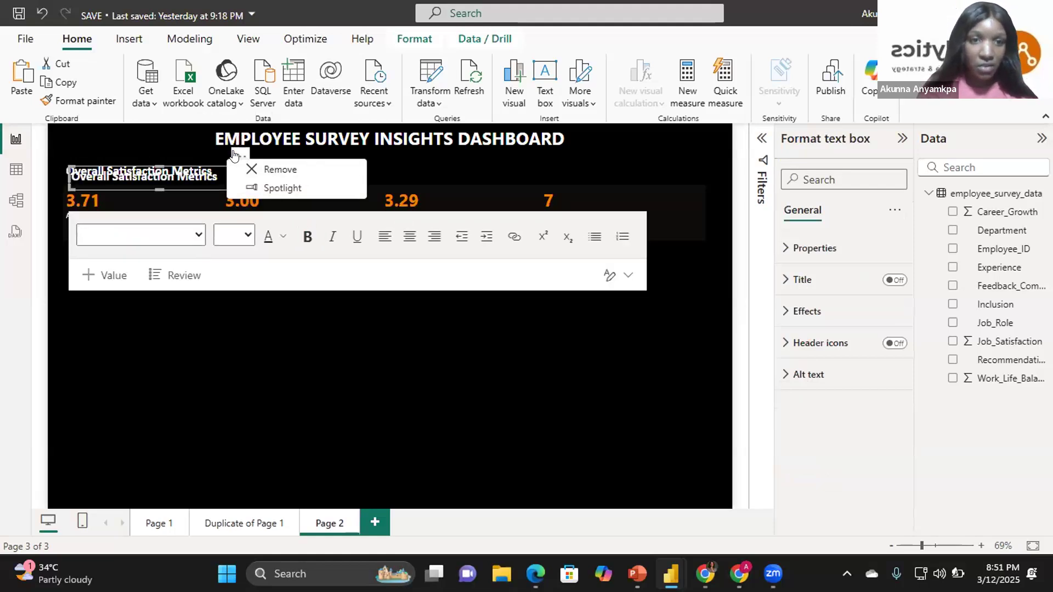
{"action": "left_click", "coordinate": [239, 350]}
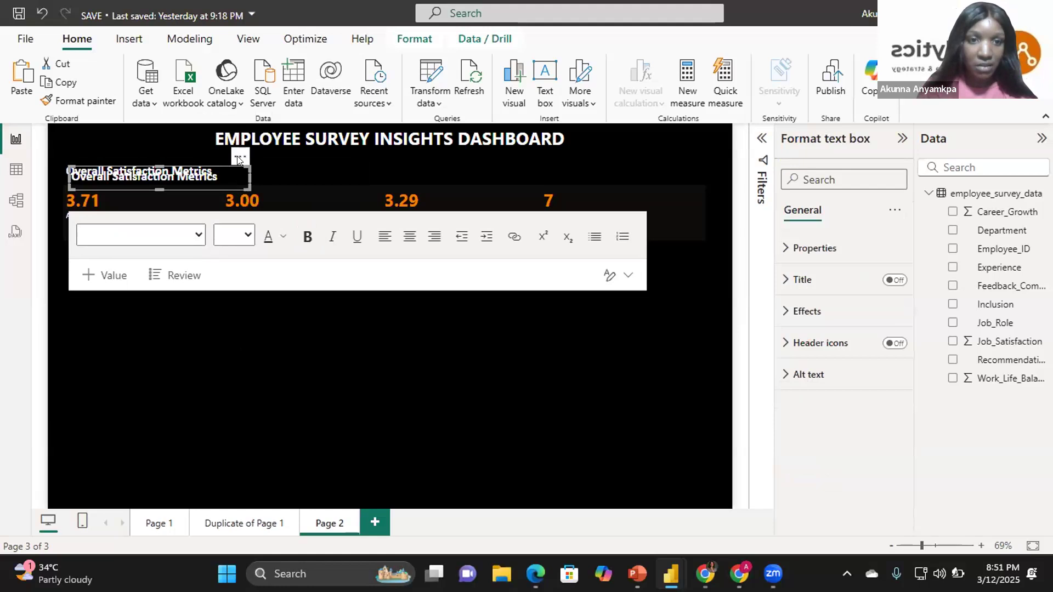
{"action": "left_click_drag", "start_coordinate": [239, 159], "coordinate": [227, 237]}
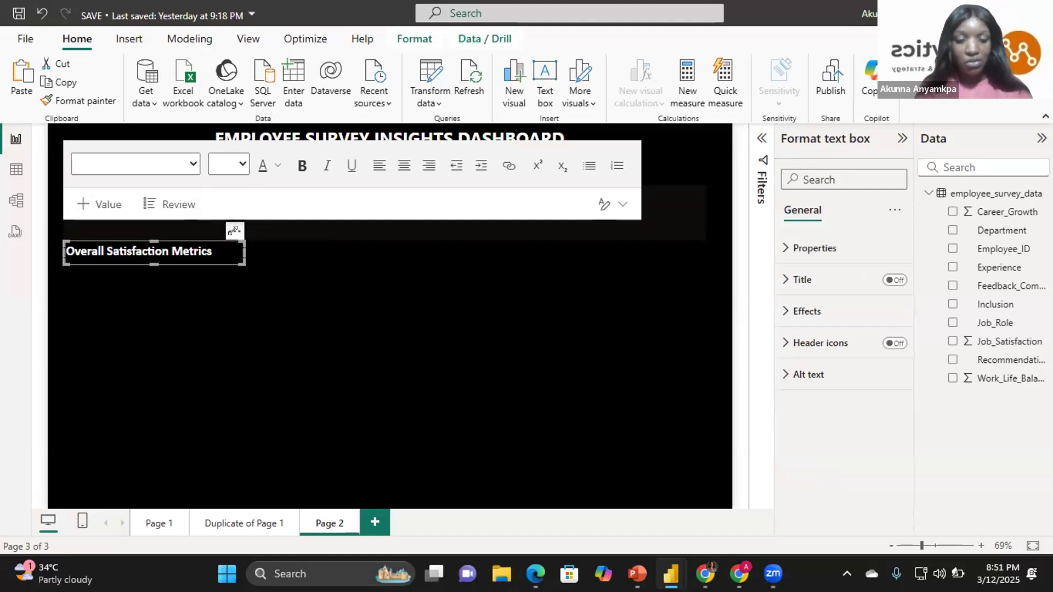
Paste a second copy of the heading and place it on the same row, just past the middle of the page
{"action": "key", "text": "ctrl+v"}
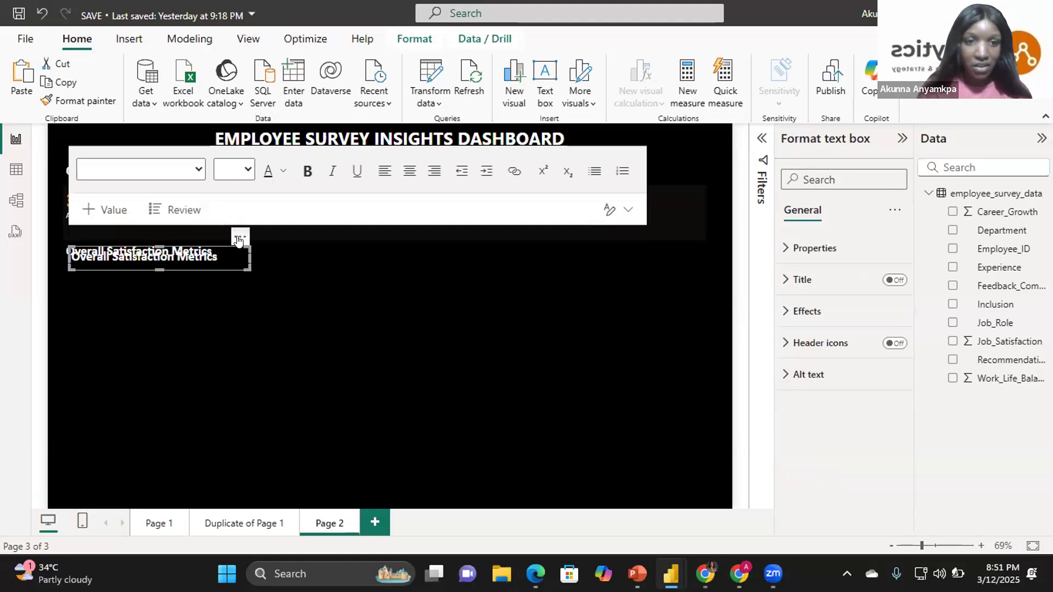
{"action": "left_click_drag", "start_coordinate": [363, 265], "coordinate": [559, 233]}
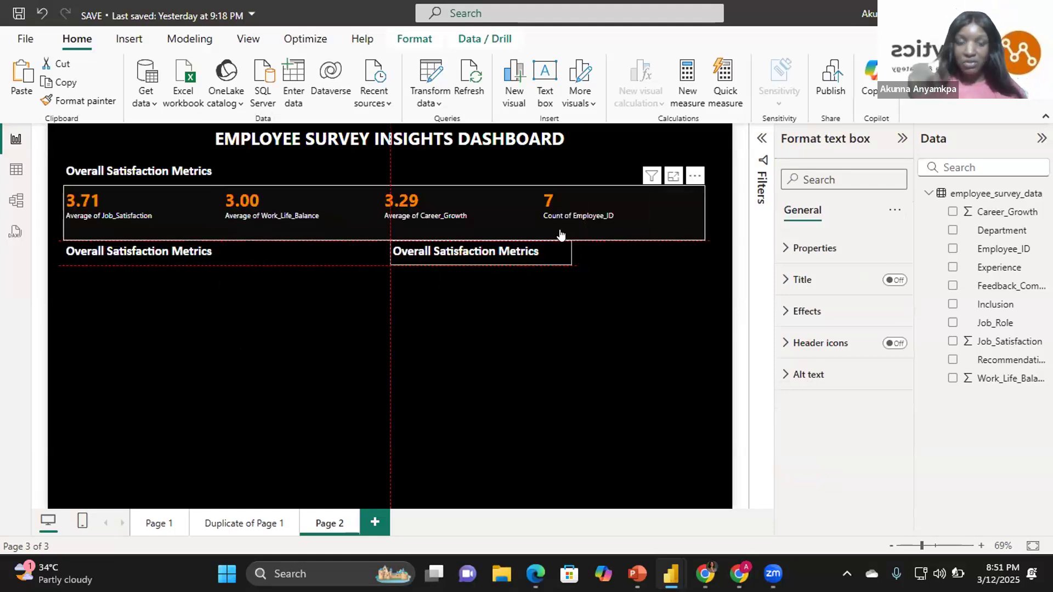
{"action": "left_click_drag", "start_coordinate": [561, 234], "coordinate": [561, 235]}
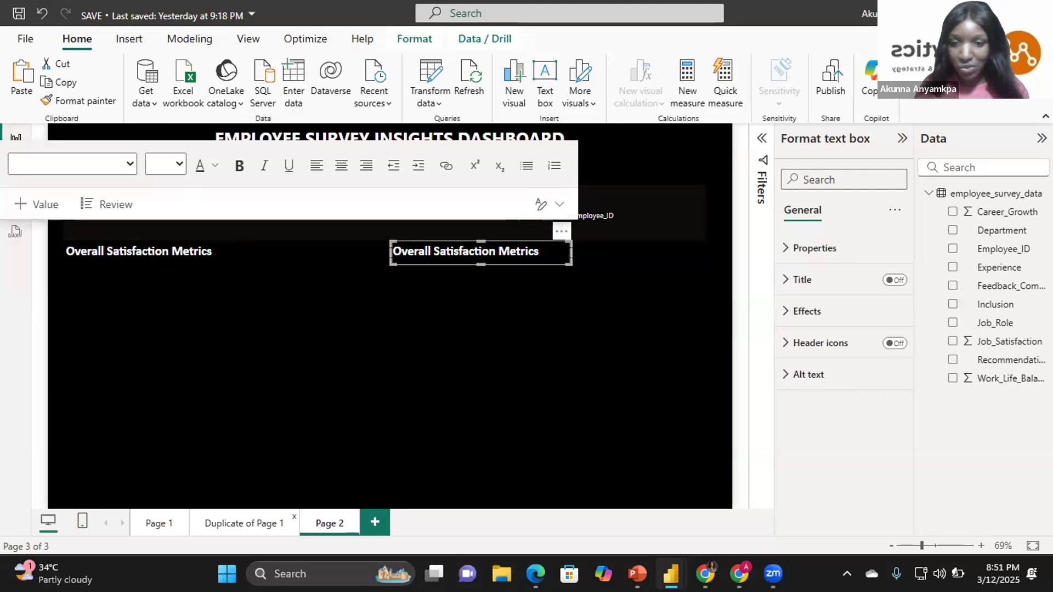
Check the sample dashboard slide in PowerPoint, then return to the Power BI report and retype the left copied heading as Employee Recommendation Rate
{"action": "mouse_move", "coordinate": [637, 574]}
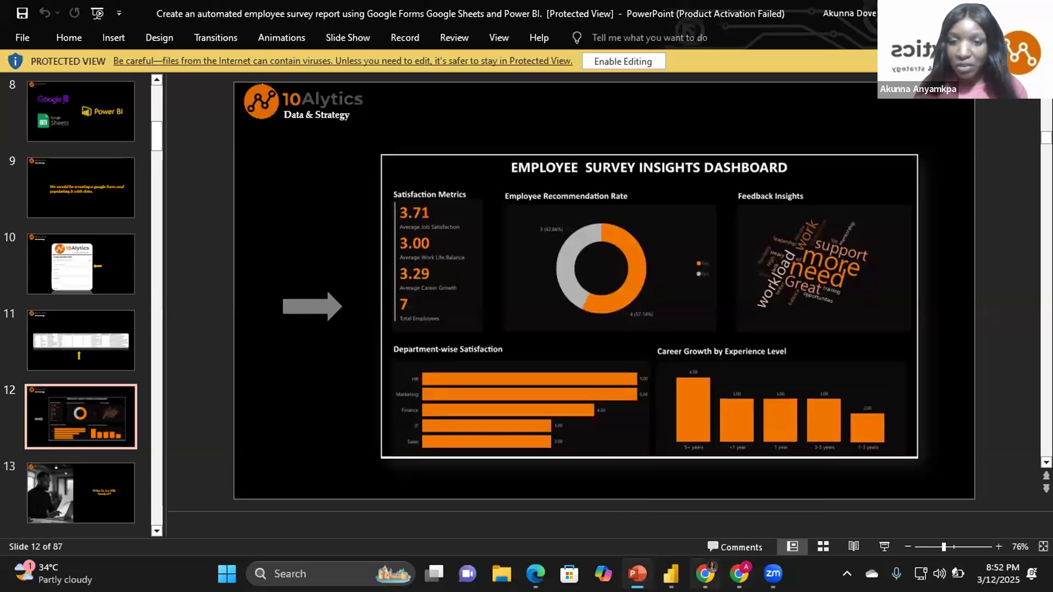
{"action": "mouse_move", "coordinate": [671, 574]}
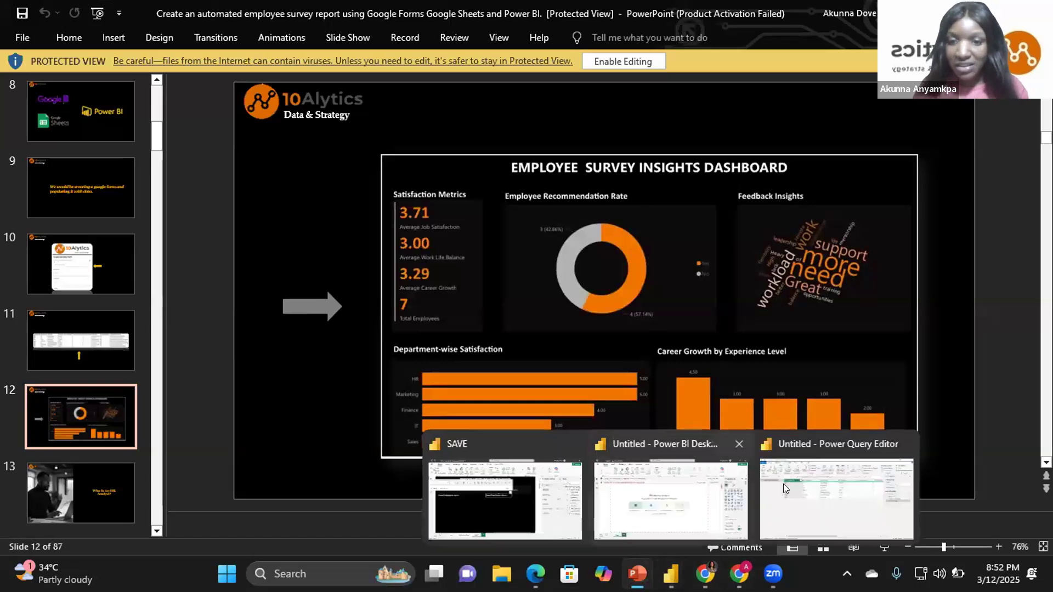
{"action": "left_click", "coordinate": [500, 499]}
{"action": "left_click", "coordinate": [137, 248]}
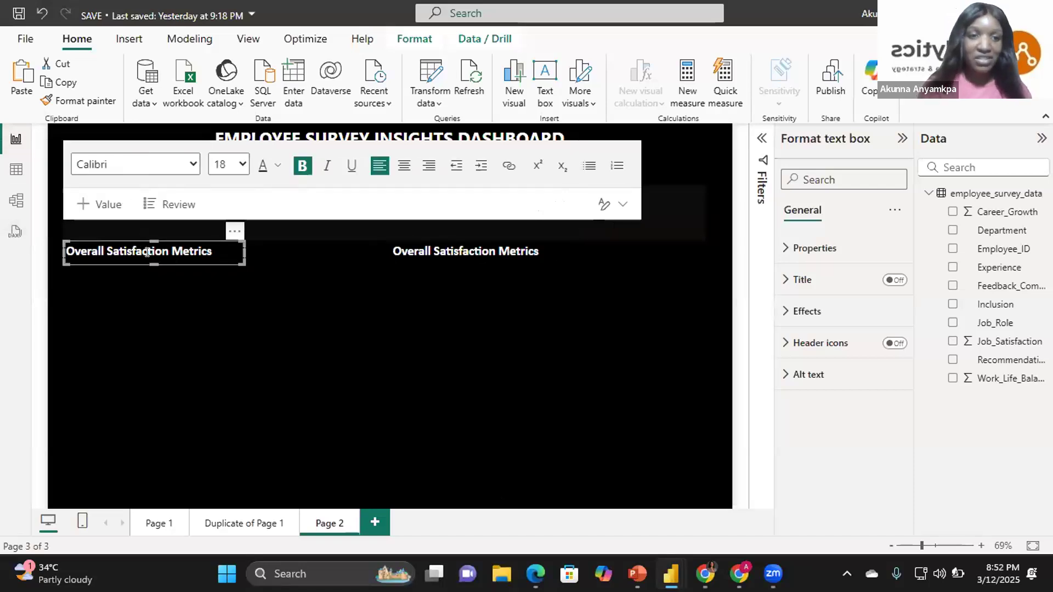
{"action": "left_click_drag", "start_coordinate": [215, 251], "coordinate": [72, 245]}
{"action": "type", "text": "Emplo"}
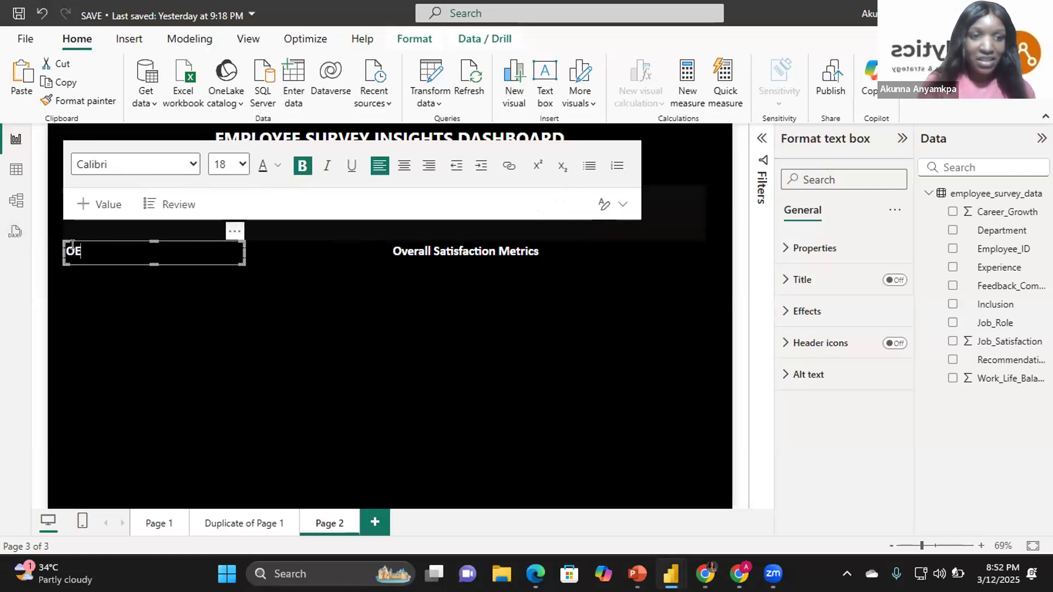
{"action": "type", "text": "y"}
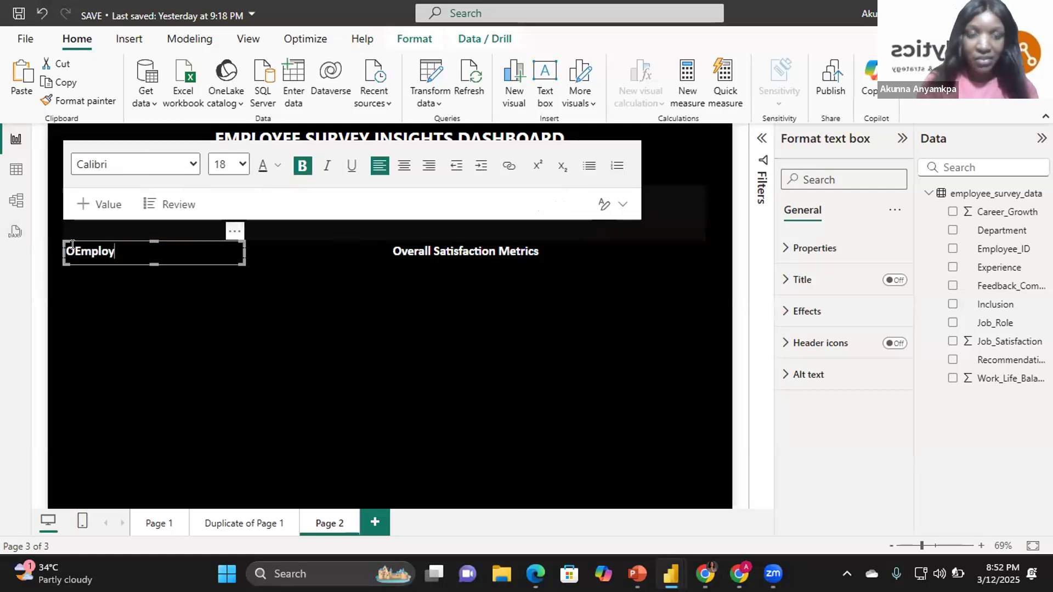
{"action": "type", "text": "ee Recommendat"}
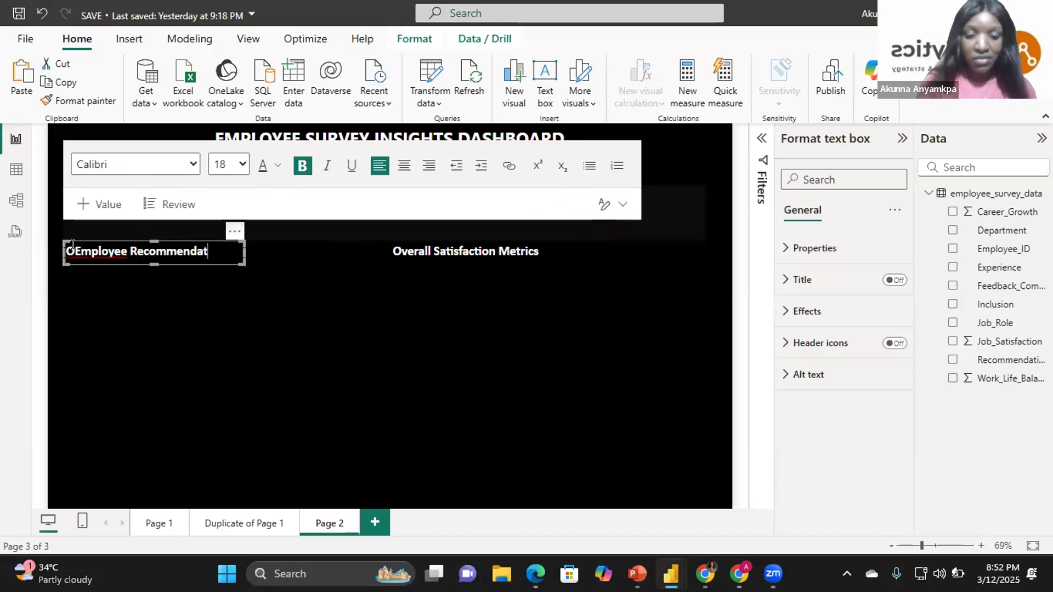
{"action": "type", "text": "ion Rate"}
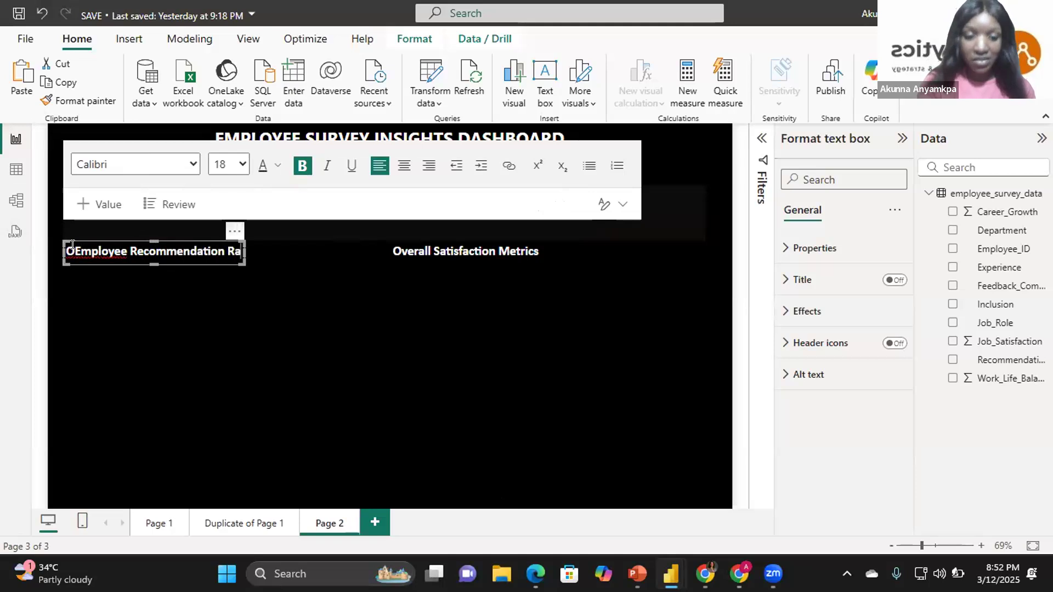
Replace the right copied heading's text with Feedback Insights, removing the leftover leading O
{"action": "left_click", "coordinate": [426, 251]}
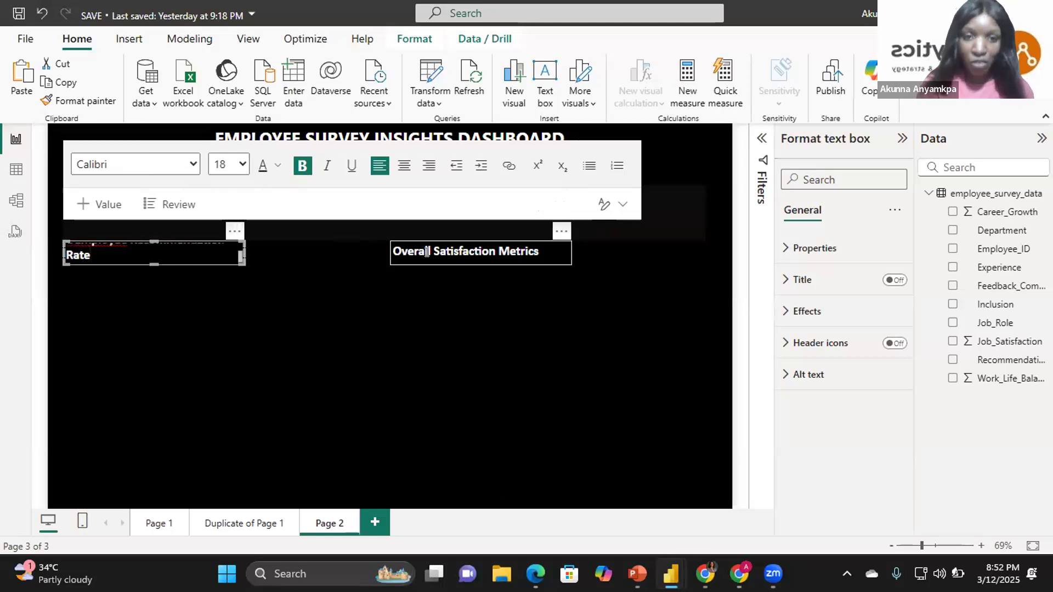
{"action": "left_click_drag", "start_coordinate": [539, 252], "coordinate": [395, 252]}
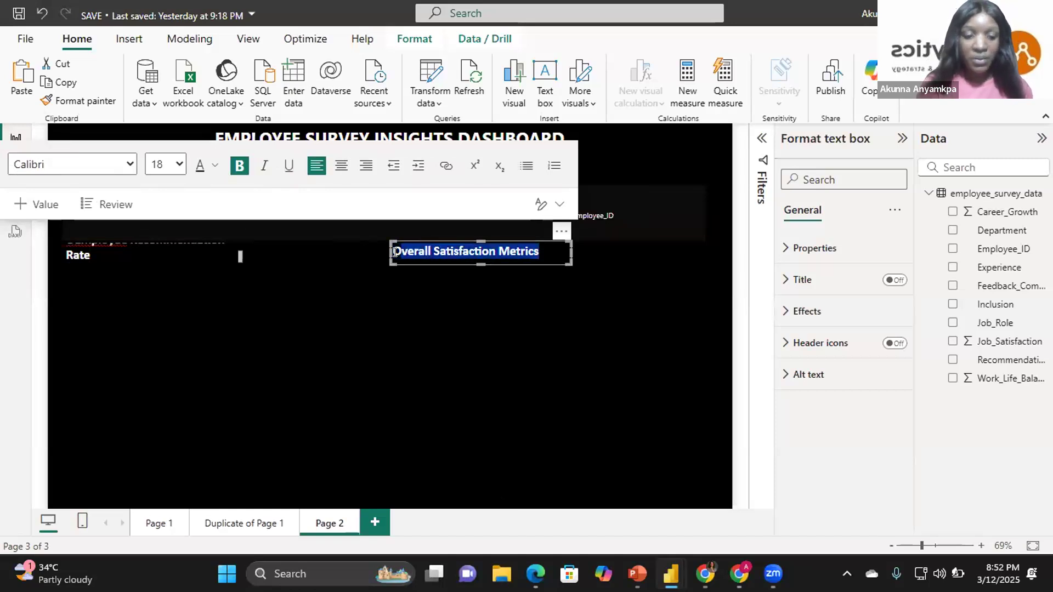
{"action": "type", "text": "DFeed"}
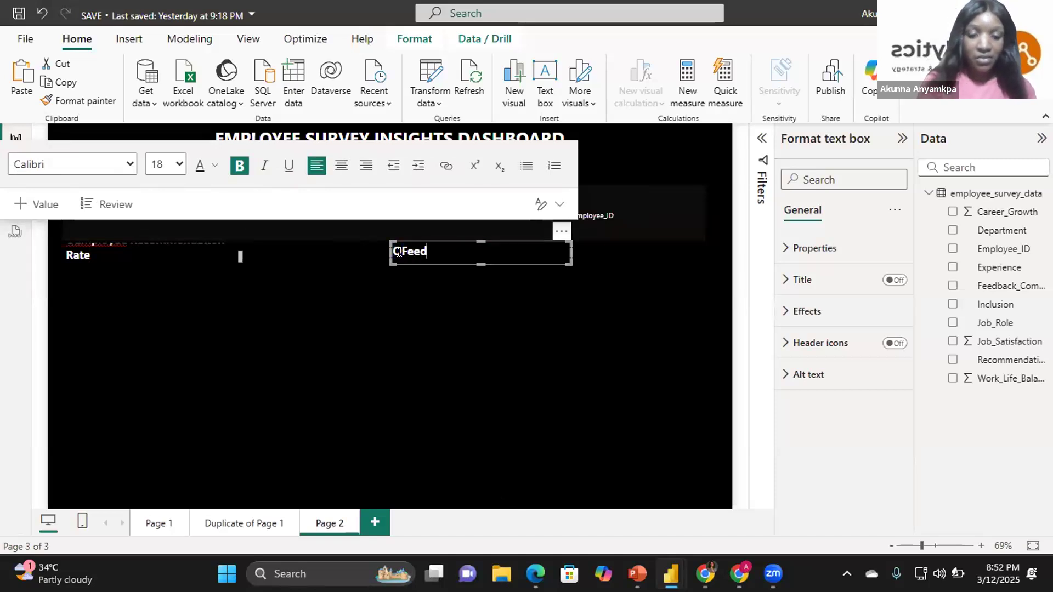
{"action": "type", "text": "back Insights"}
{"action": "left_click", "coordinate": [400, 252]}
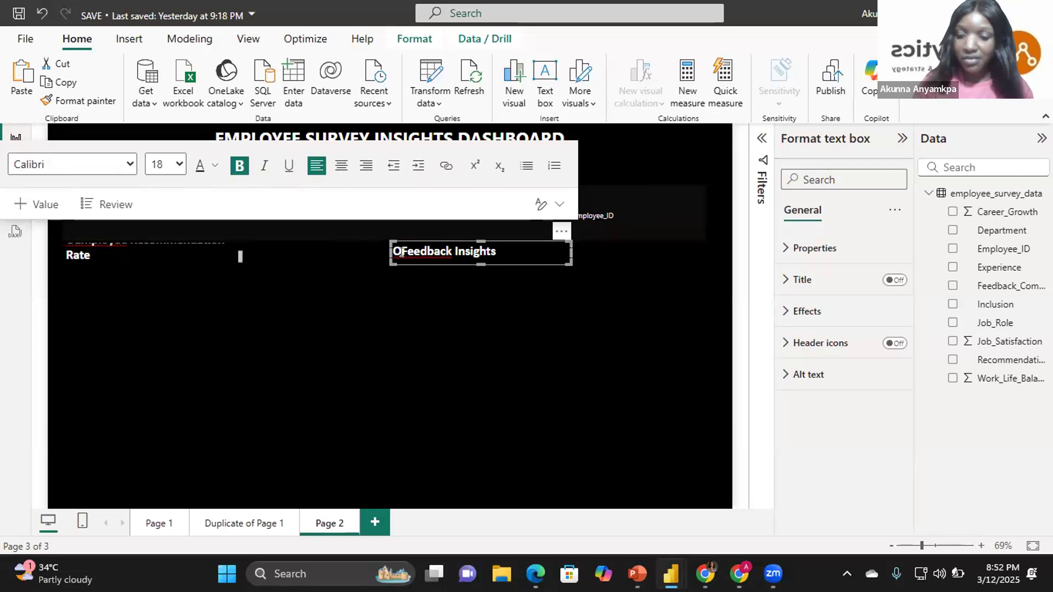
{"action": "key", "text": "BackSpace"}
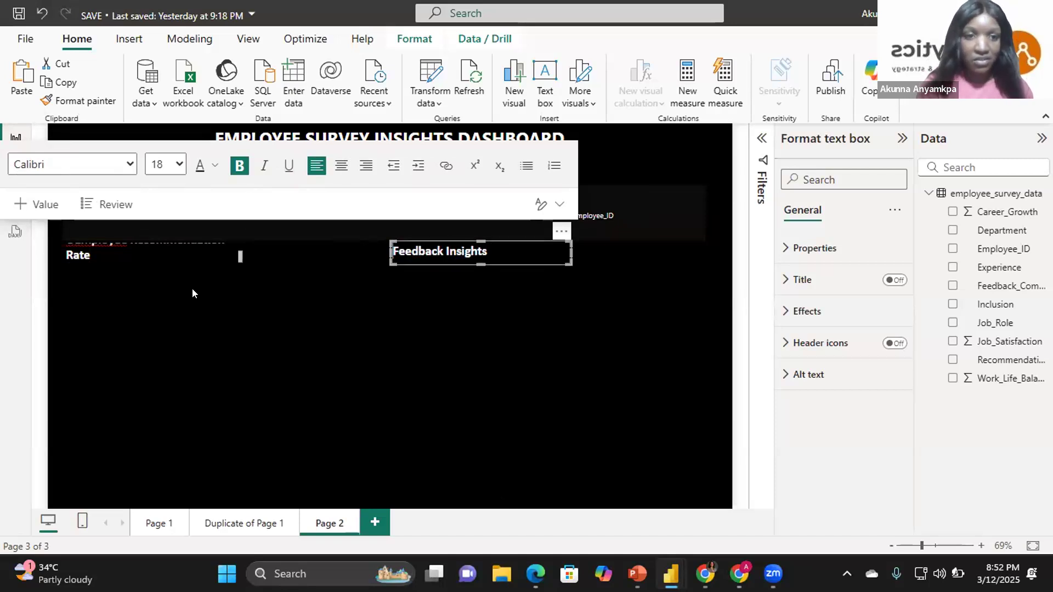
Remove the stray leading O from the Employee Recommendation Rate heading and widen its text box to fit the text on one line
{"action": "left_click", "coordinate": [169, 247]}
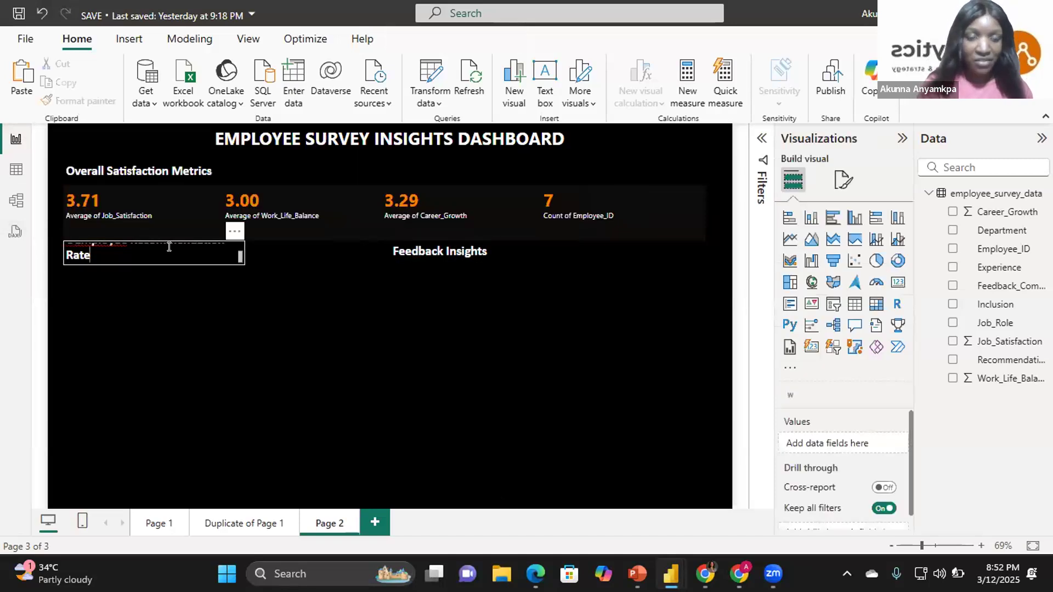
{"action": "key", "text": "Up"}
{"action": "key", "text": "Up"}
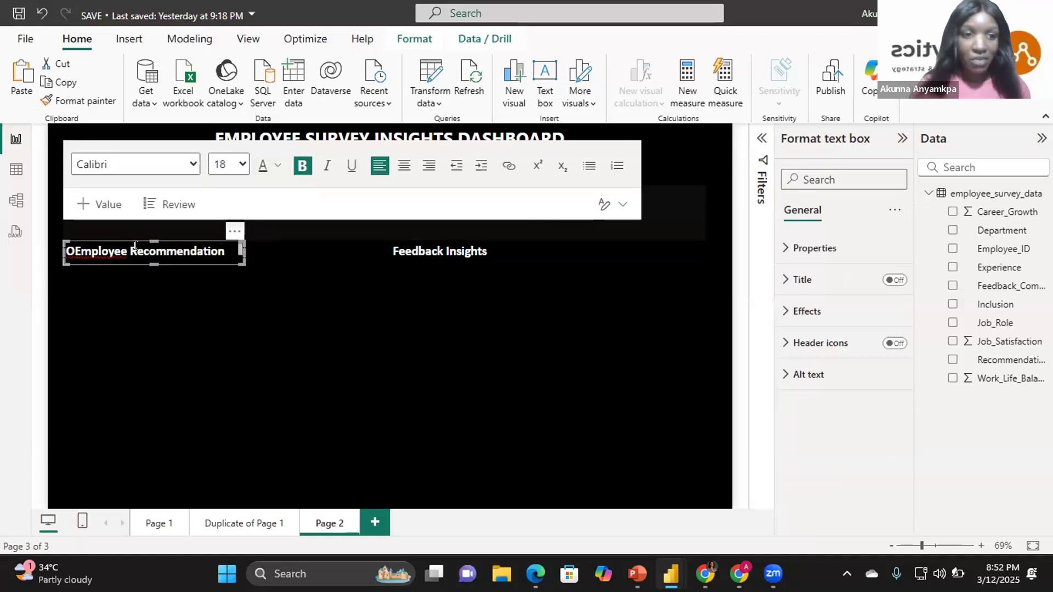
{"action": "key", "text": "BackSpace"}
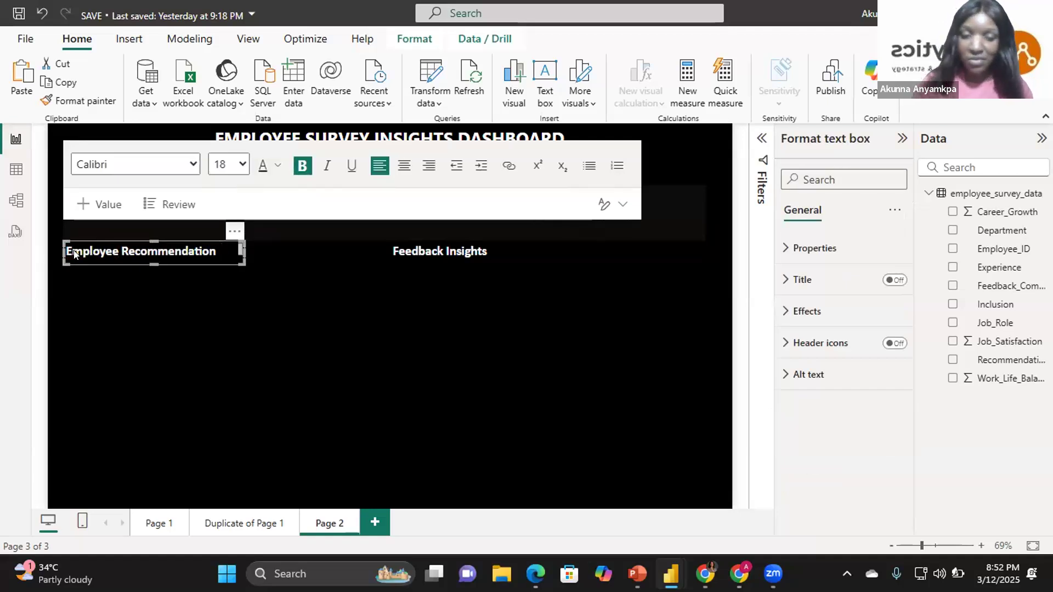
{"action": "left_click_drag", "start_coordinate": [241, 253], "coordinate": [346, 248]}
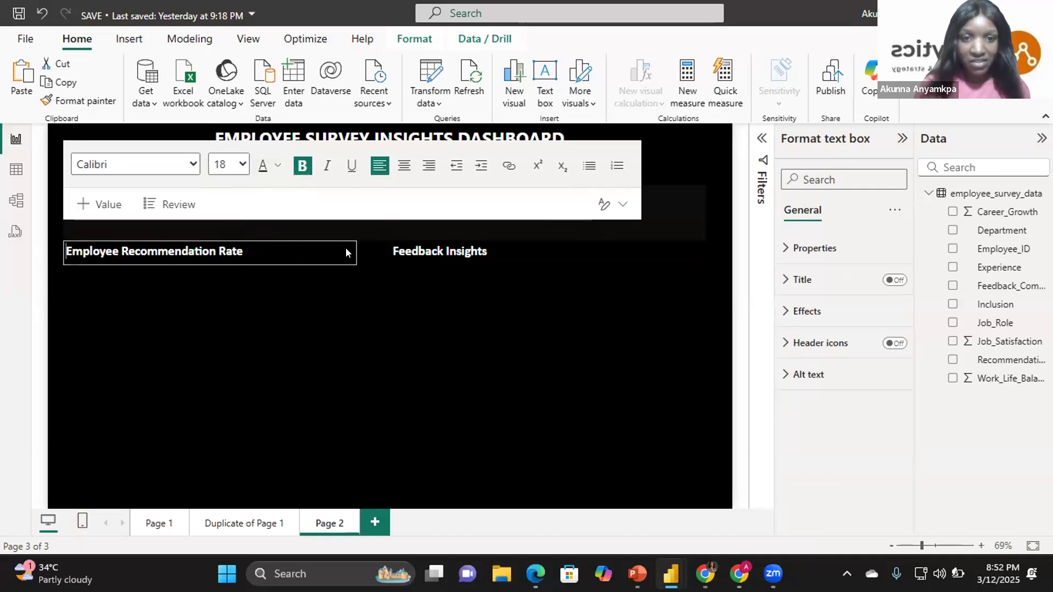
{"action": "left_click", "coordinate": [202, 316]}
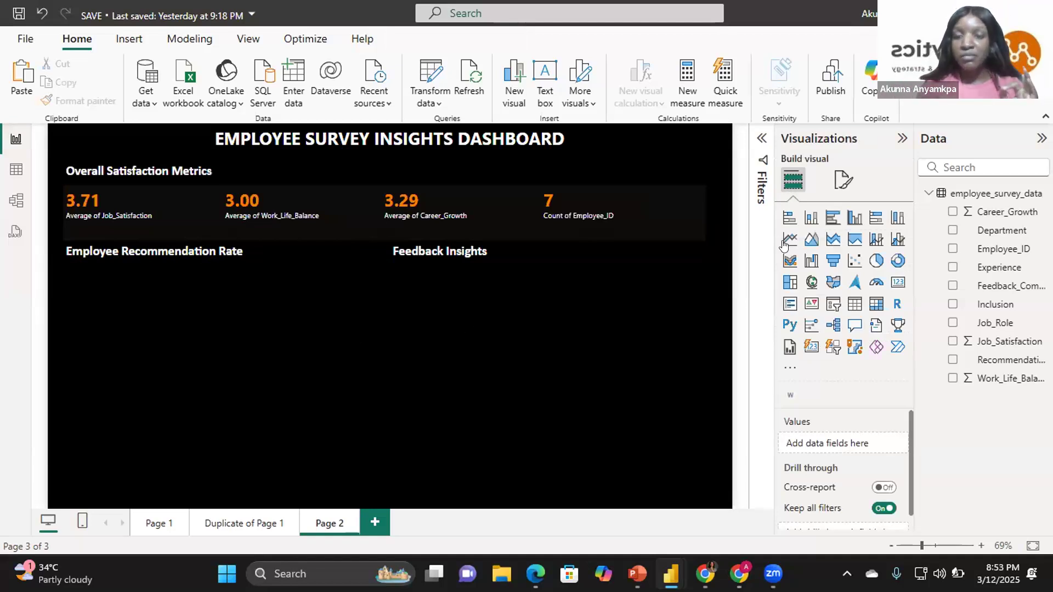
Add a donut chart with the count of Recommendation as values and Recommendation as the legend
{"action": "left_click", "coordinate": [897, 262]}
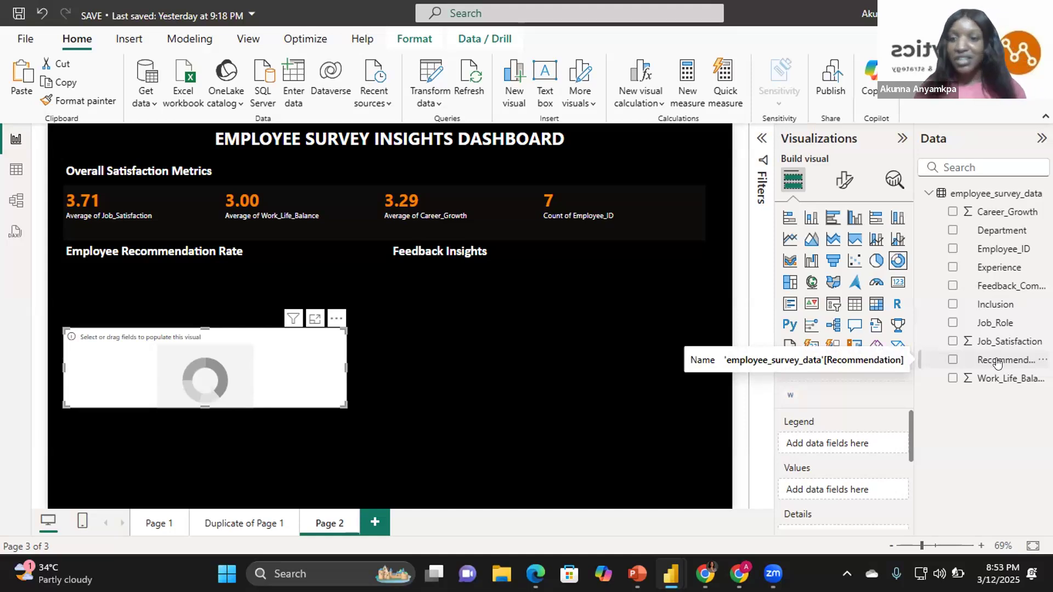
{"action": "left_click_drag", "start_coordinate": [994, 358], "coordinate": [867, 488]}
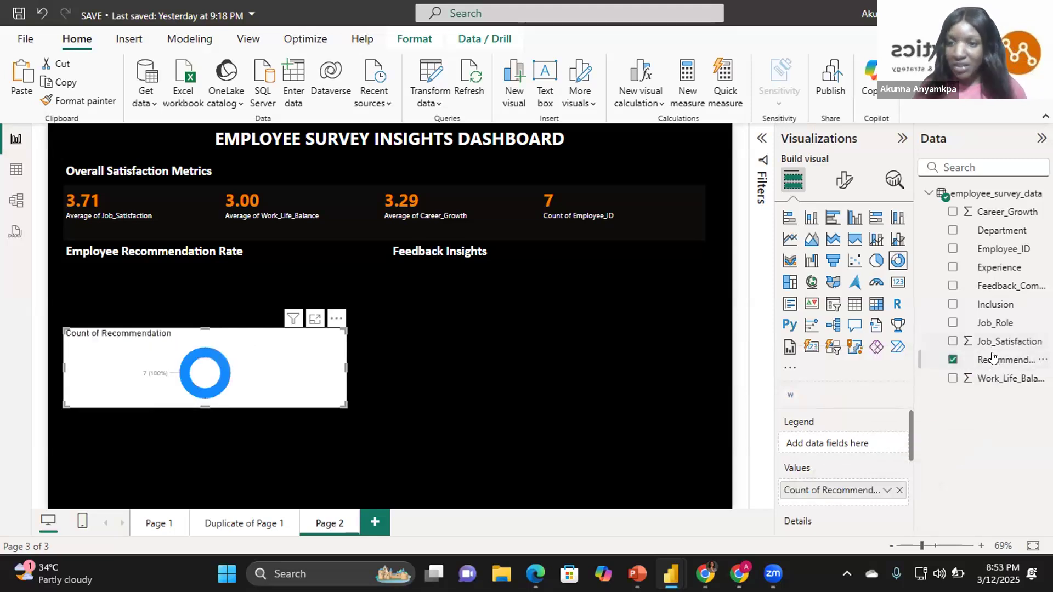
{"action": "left_click_drag", "start_coordinate": [994, 358], "coordinate": [847, 442]}
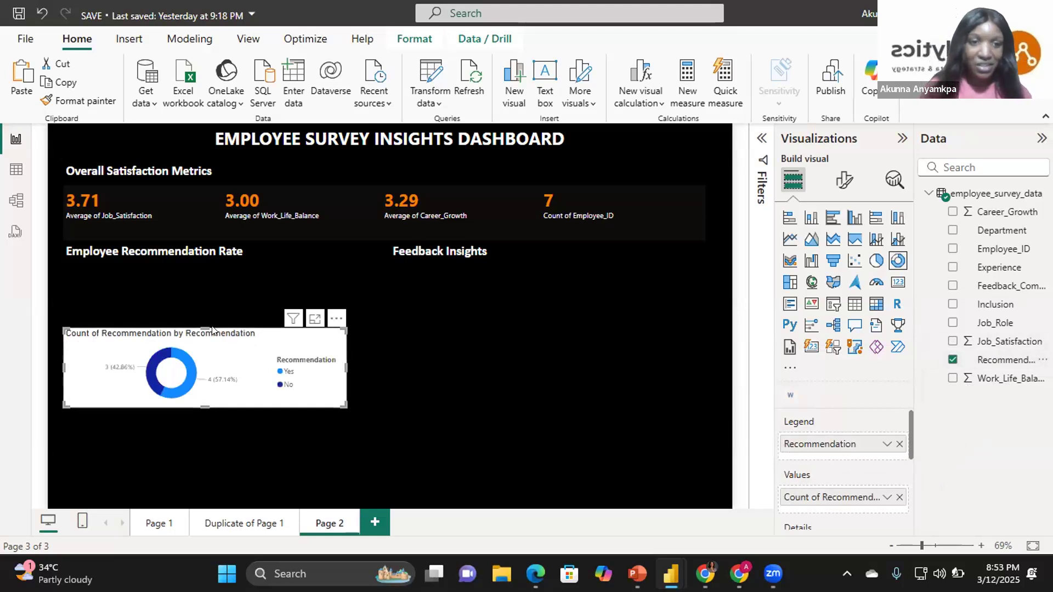
Resize the donut chart to start directly under the Employee Recommendation Rate heading, reach almost to Feedback Insights, and have a raised lower edge
{"action": "left_click_drag", "start_coordinate": [202, 291], "coordinate": [201, 268]}
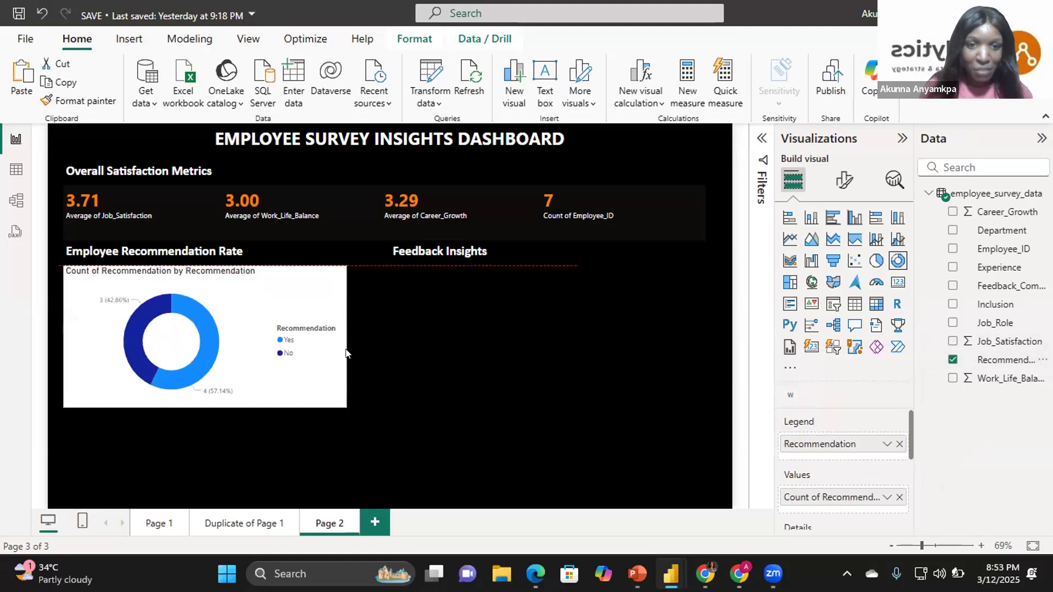
{"action": "left_click_drag", "start_coordinate": [346, 337], "coordinate": [386, 338]}
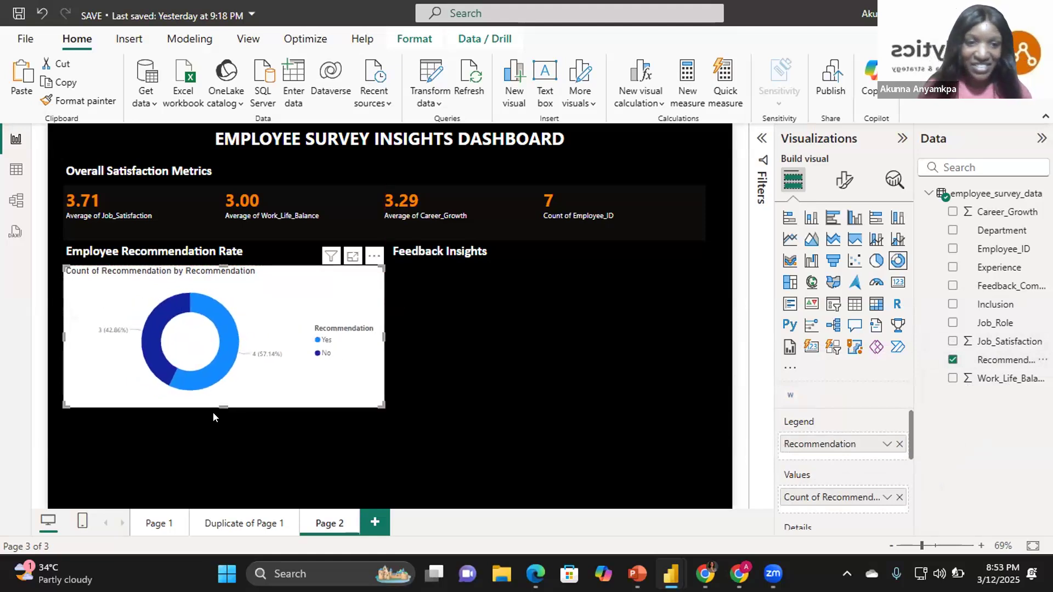
{"action": "left_click_drag", "start_coordinate": [218, 403], "coordinate": [223, 371]}
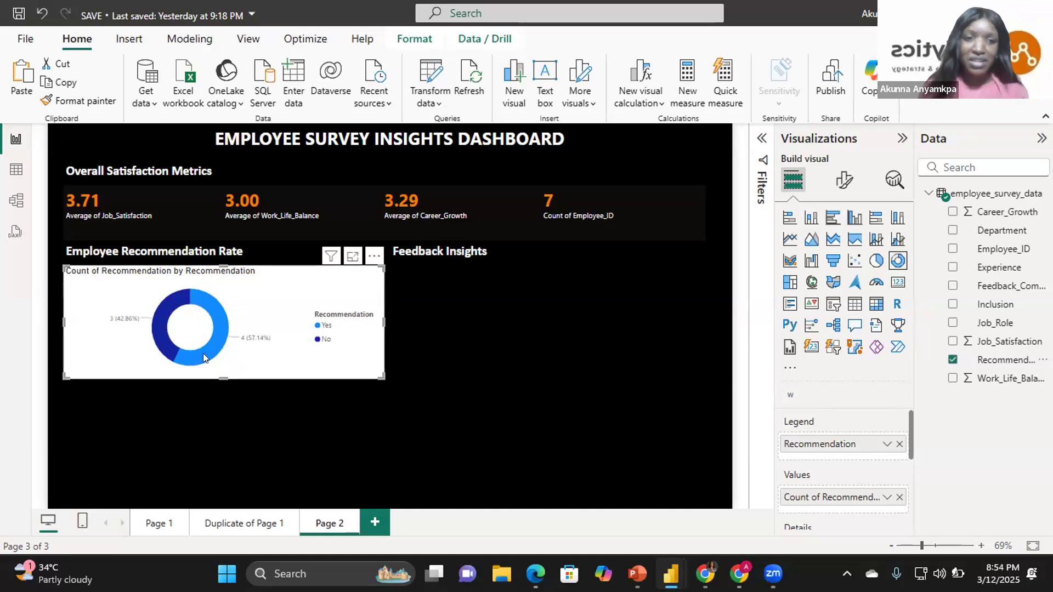
Color the donut chart's Yes slice orange #F37E01 and its No slice light grey
{"action": "mouse_move", "coordinate": [235, 344]}
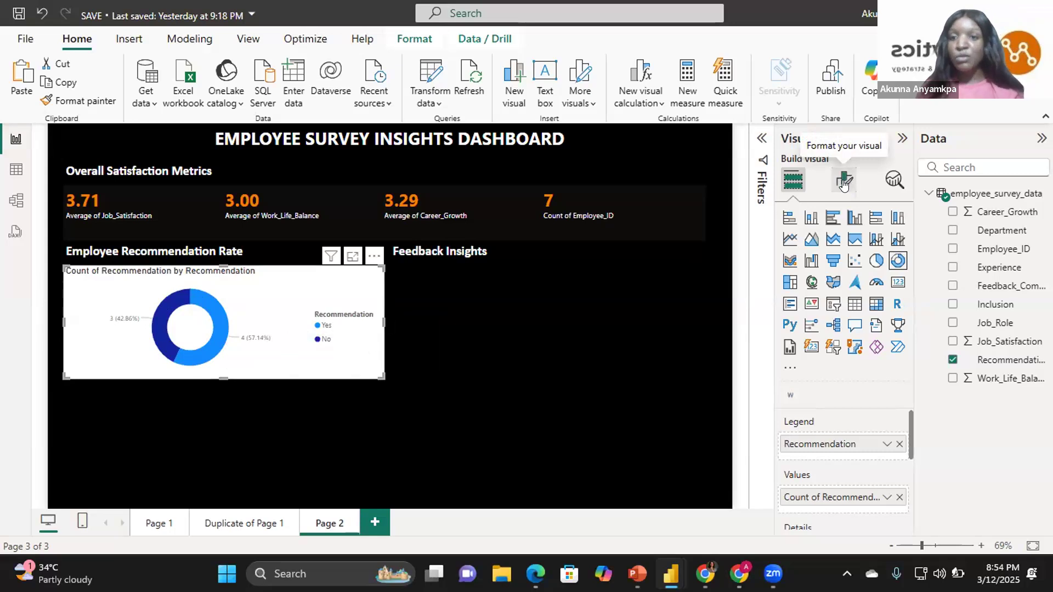
{"action": "left_click", "coordinate": [844, 181]}
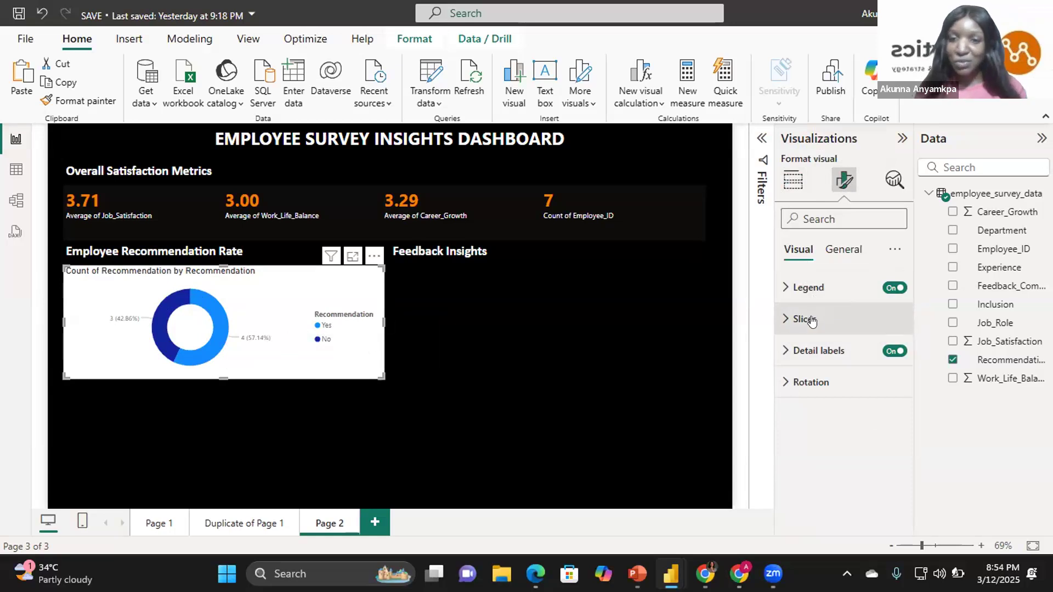
{"action": "left_click", "coordinate": [811, 321]}
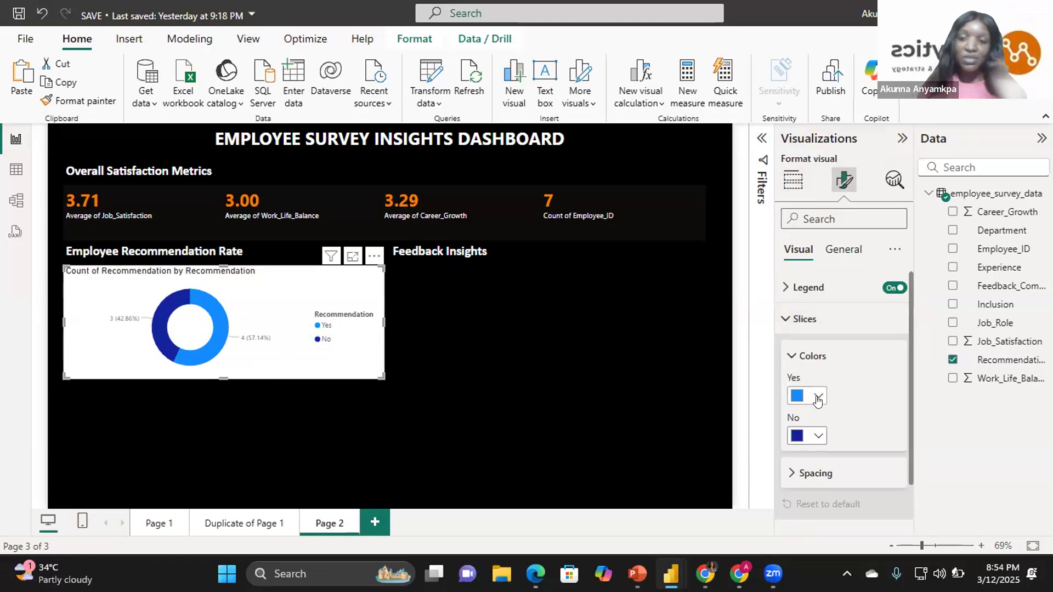
{"action": "left_click", "coordinate": [818, 398]}
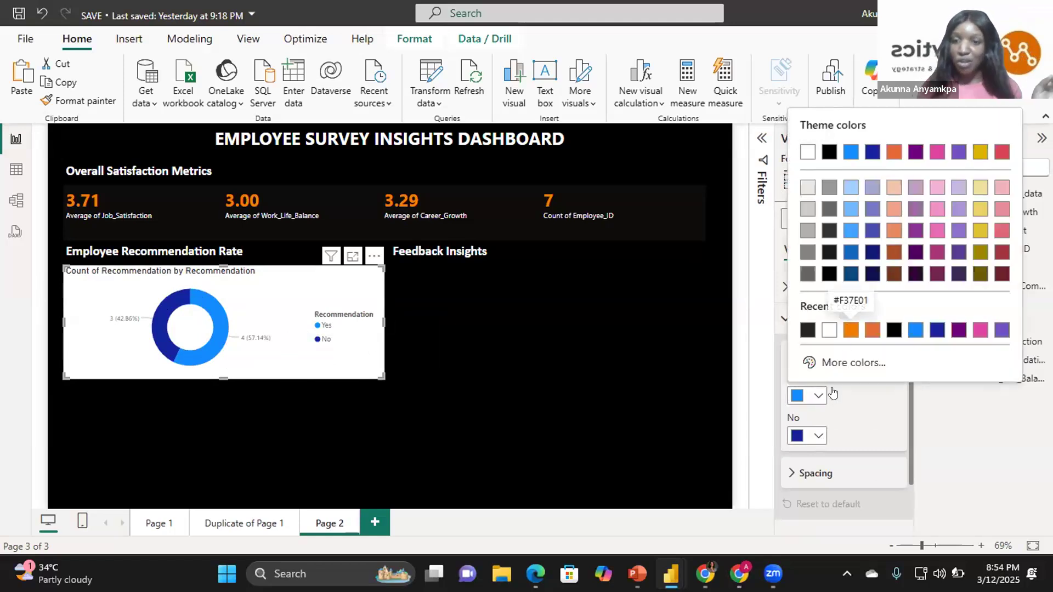
{"action": "left_click", "coordinate": [850, 330]}
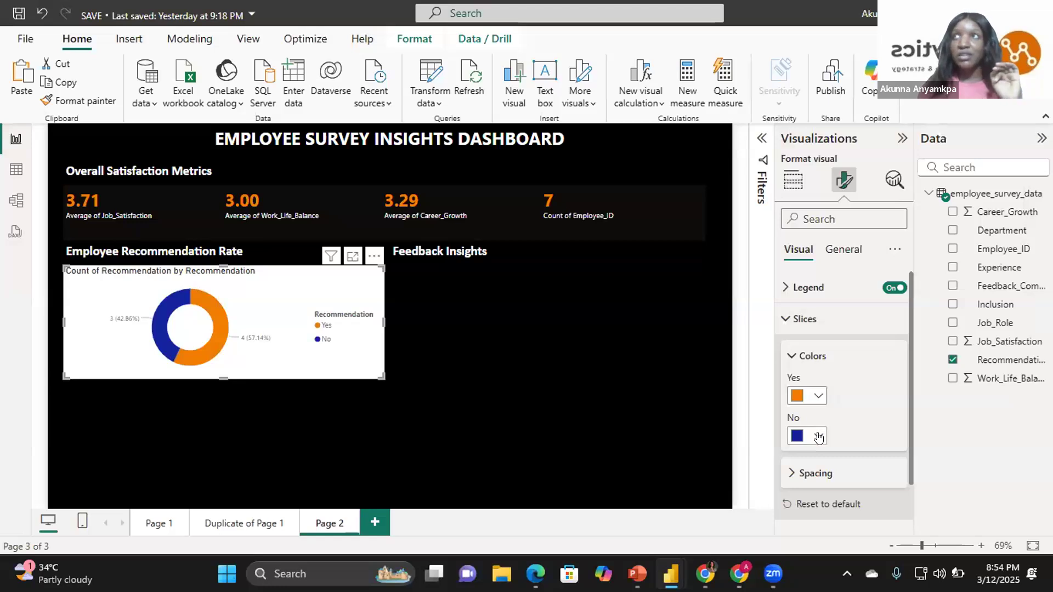
{"action": "left_click", "coordinate": [818, 437]}
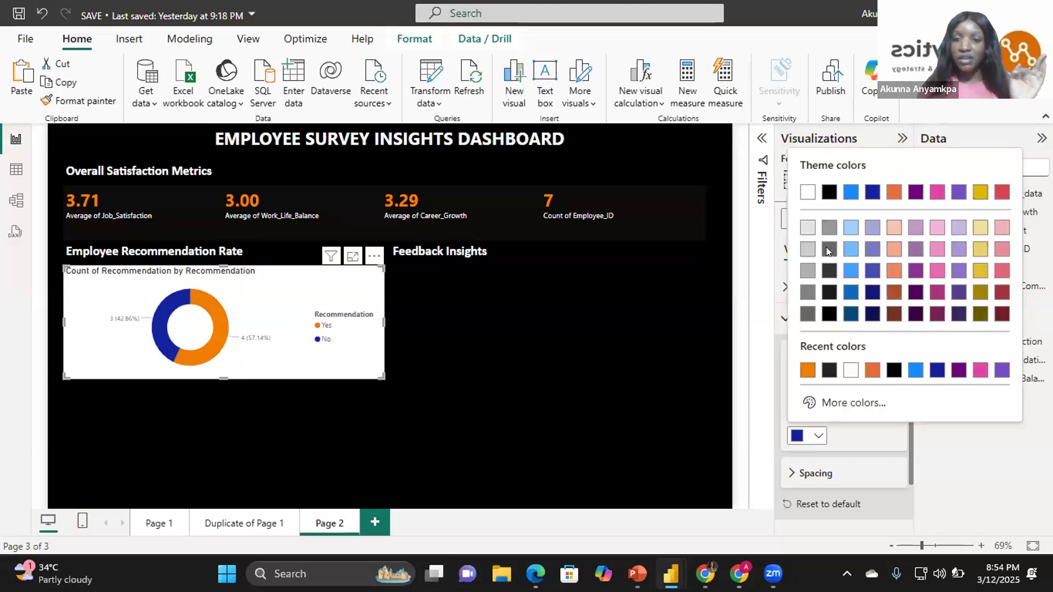
{"action": "left_click", "coordinate": [804, 269]}
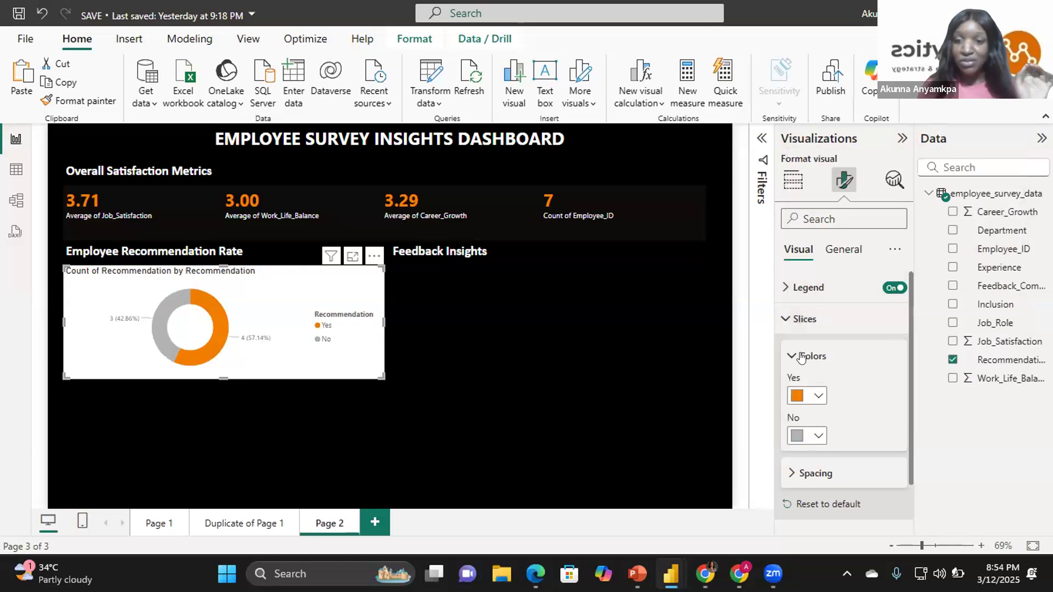
{"action": "left_click", "coordinate": [799, 326]}
{"action": "left_click", "coordinate": [798, 326]}
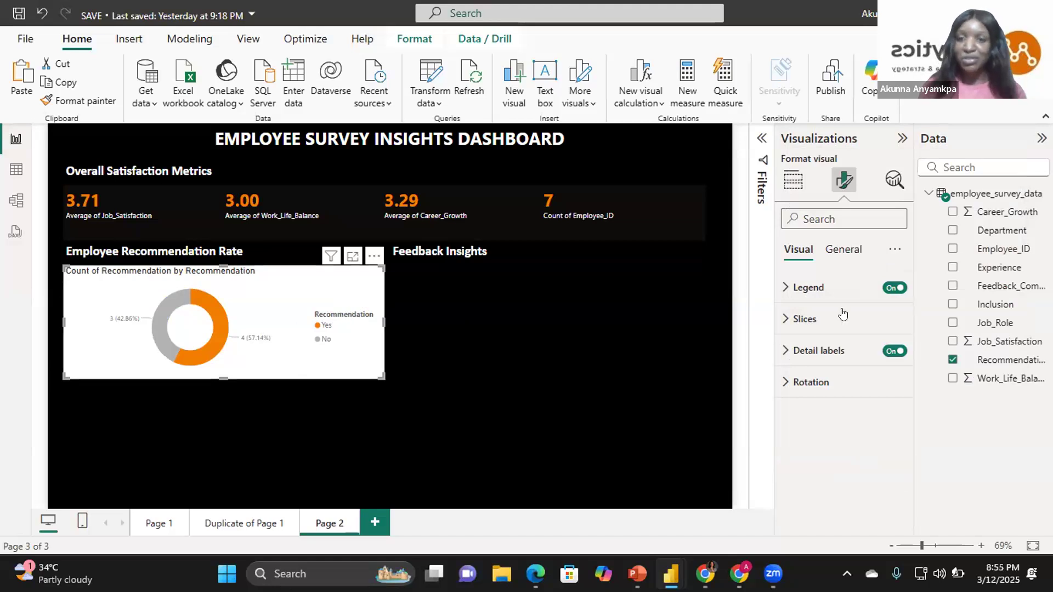
Turn off the donut chart's legend title and the chart's own title
{"action": "left_click", "coordinate": [808, 287]}
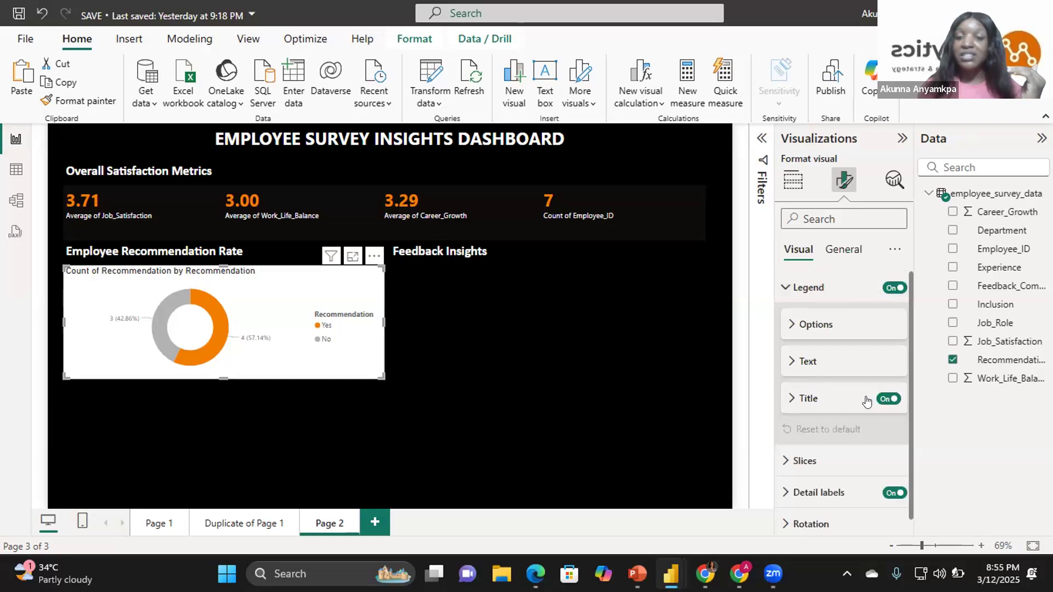
{"action": "left_click", "coordinate": [884, 400]}
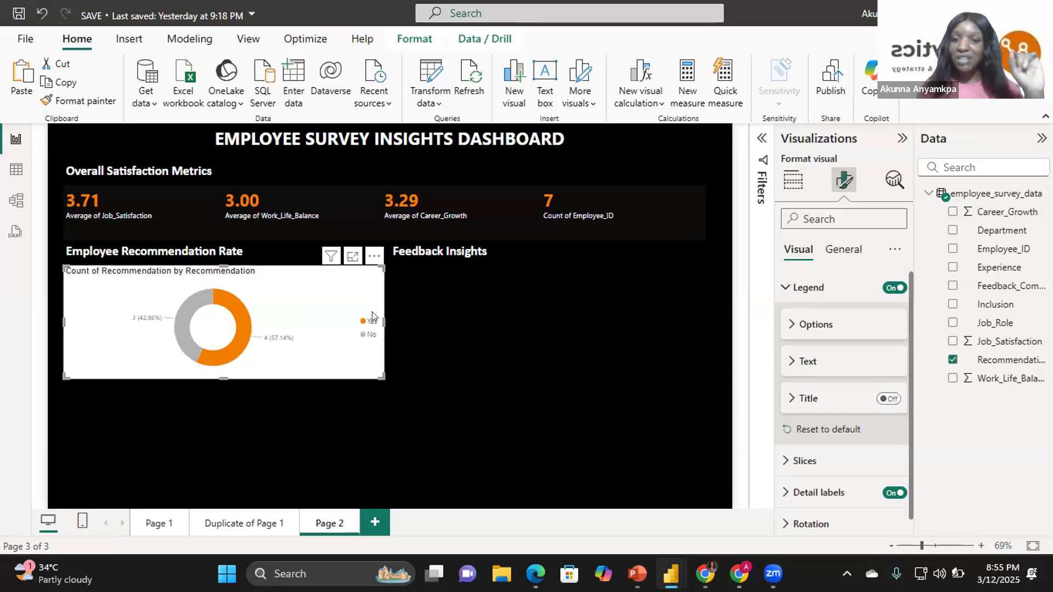
{"action": "left_click", "coordinate": [806, 289]}
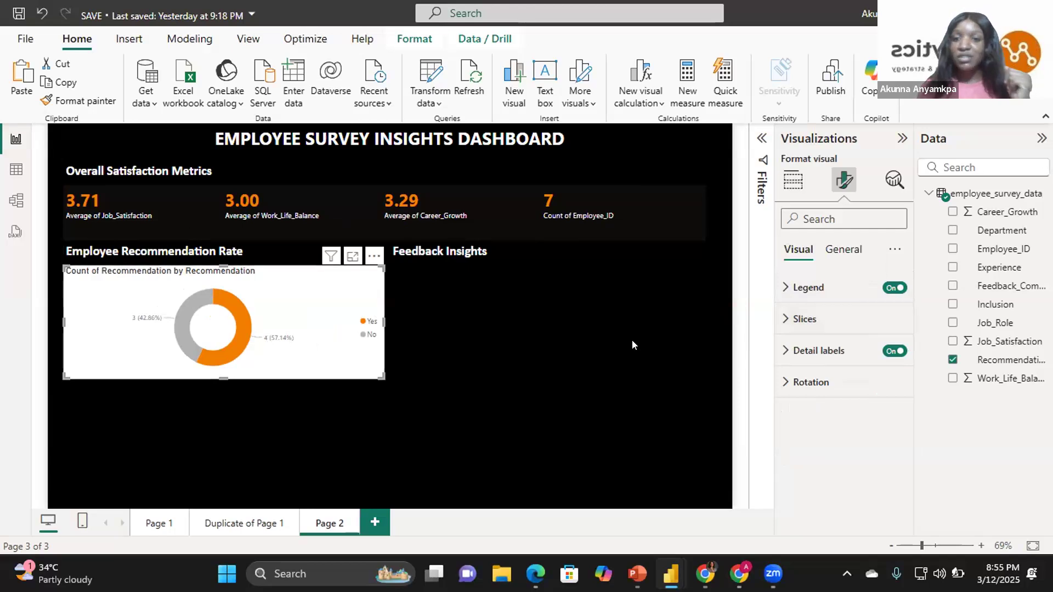
{"action": "left_click", "coordinate": [835, 252]}
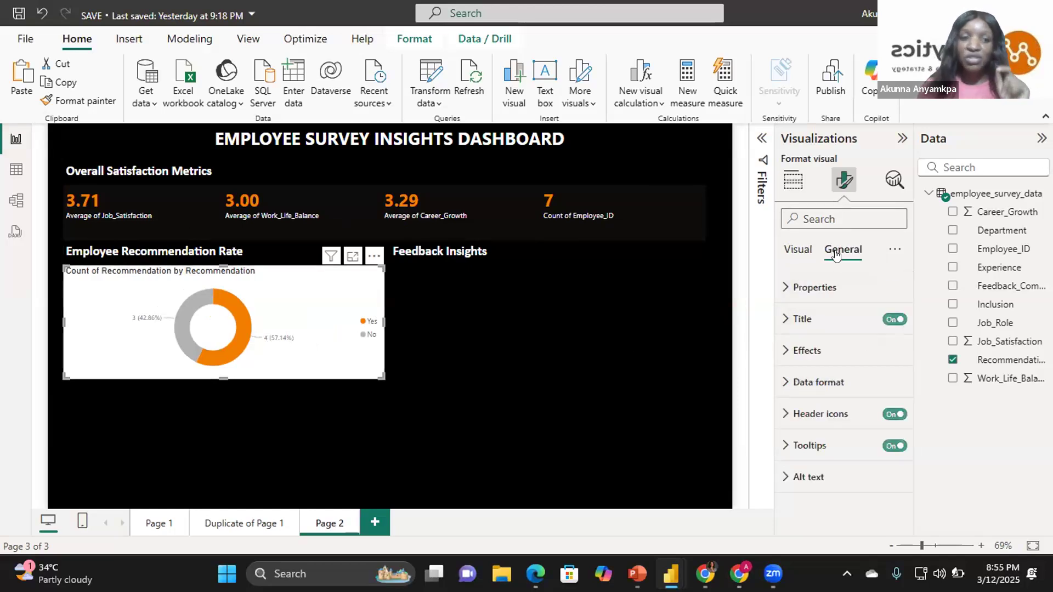
{"action": "left_click", "coordinate": [887, 323]}
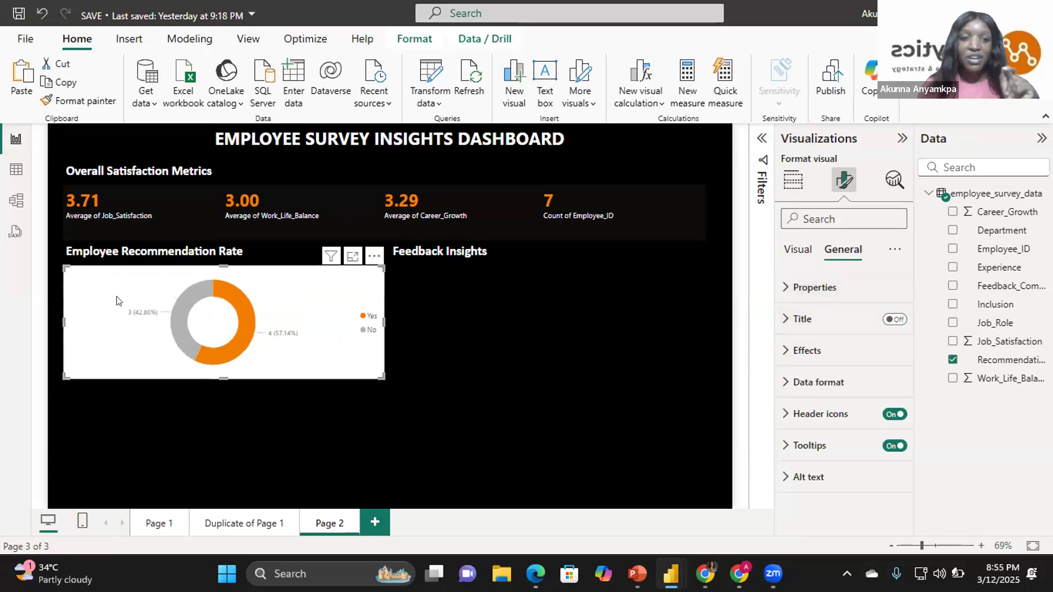
Give the donut chart a dark charcoal background with 65% transparency
{"action": "mouse_move", "coordinate": [228, 348]}
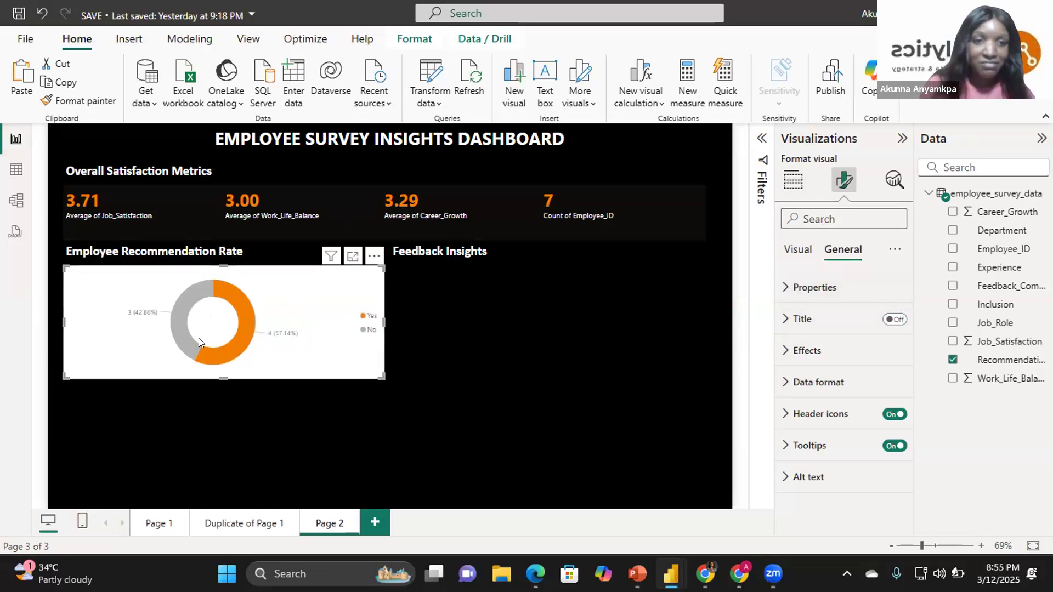
{"action": "mouse_move", "coordinate": [186, 347]}
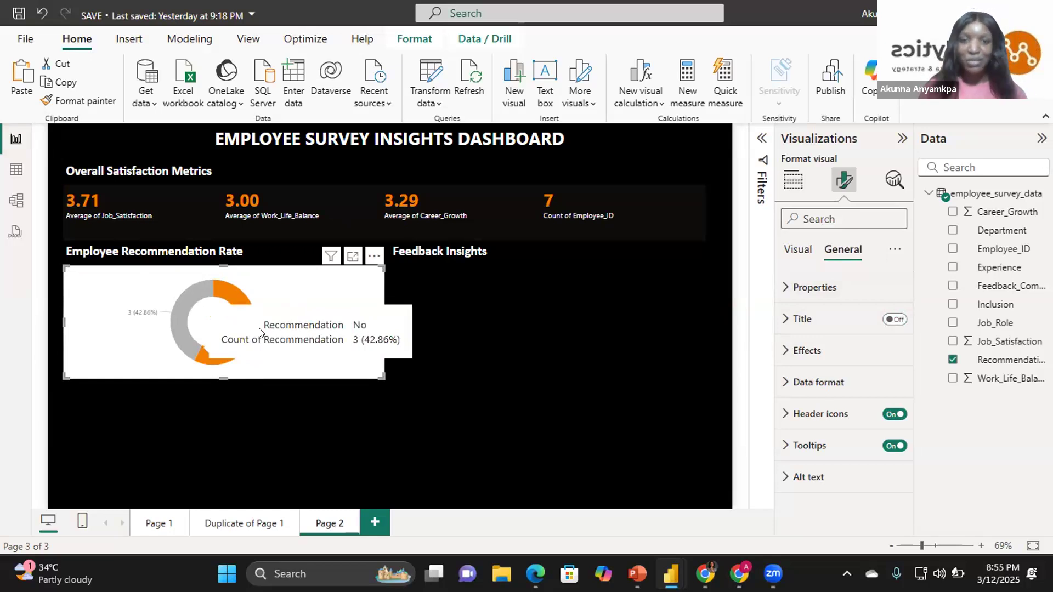
{"action": "mouse_move", "coordinate": [413, 207]}
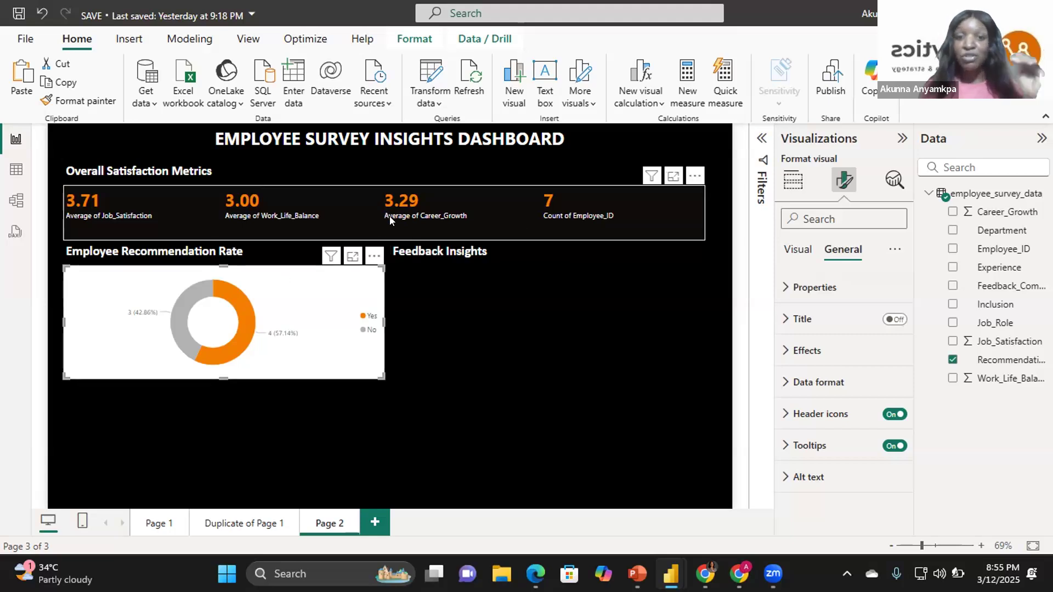
{"action": "left_click", "coordinate": [821, 351]}
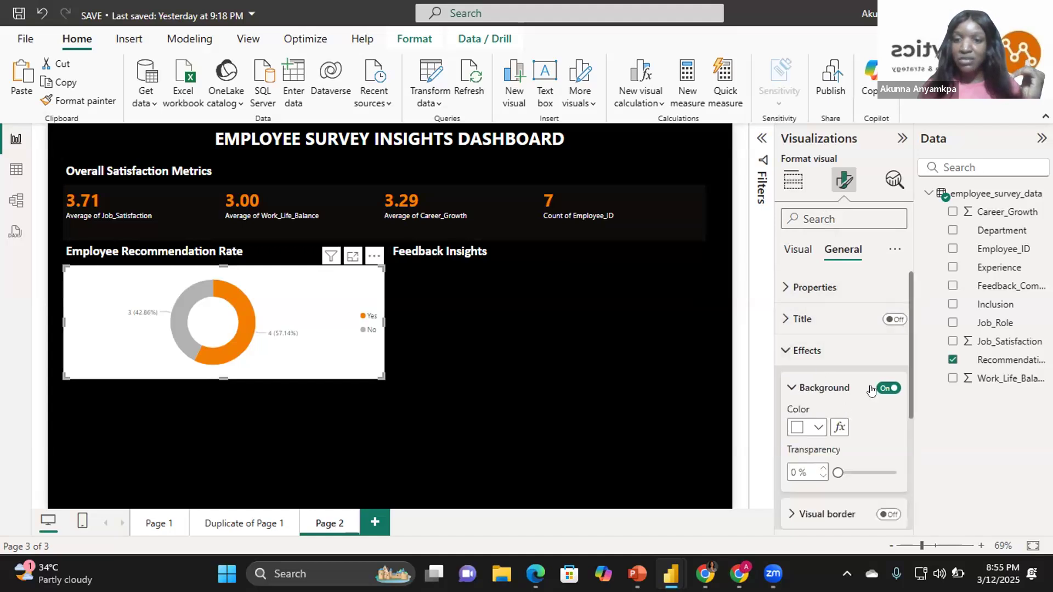
{"action": "left_click", "coordinate": [816, 429]}
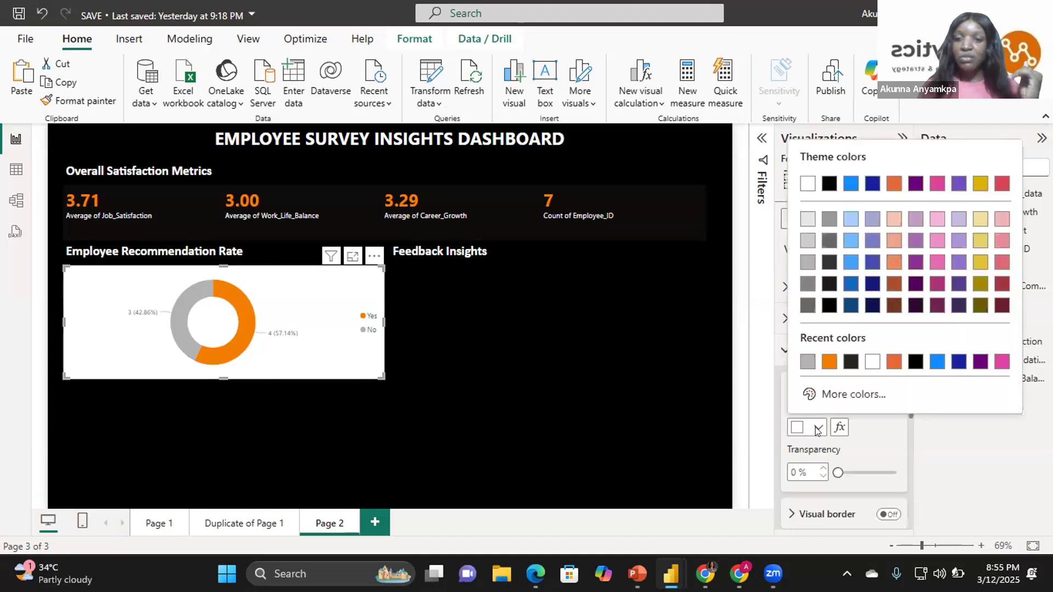
{"action": "left_click", "coordinate": [852, 362]}
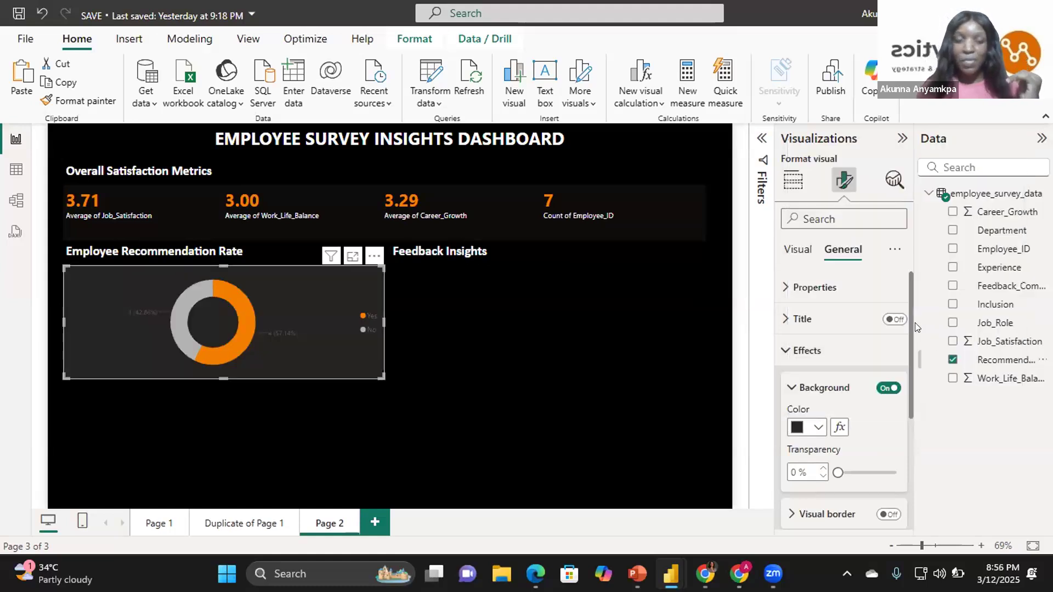
{"action": "left_click_drag", "start_coordinate": [908, 335], "coordinate": [912, 386]}
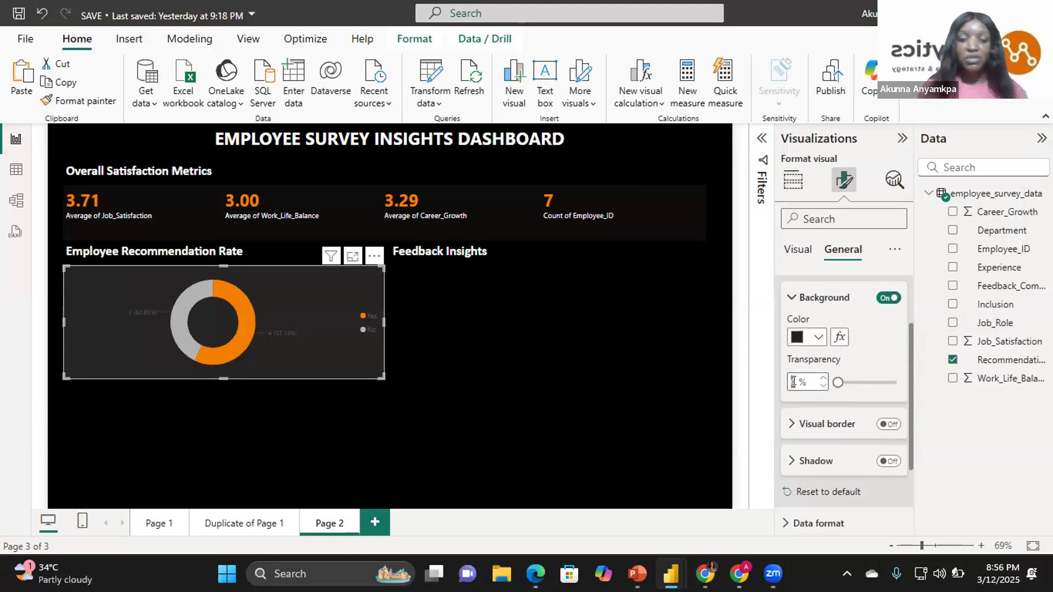
{"action": "left_click_drag", "start_coordinate": [837, 382], "coordinate": [876, 382]}
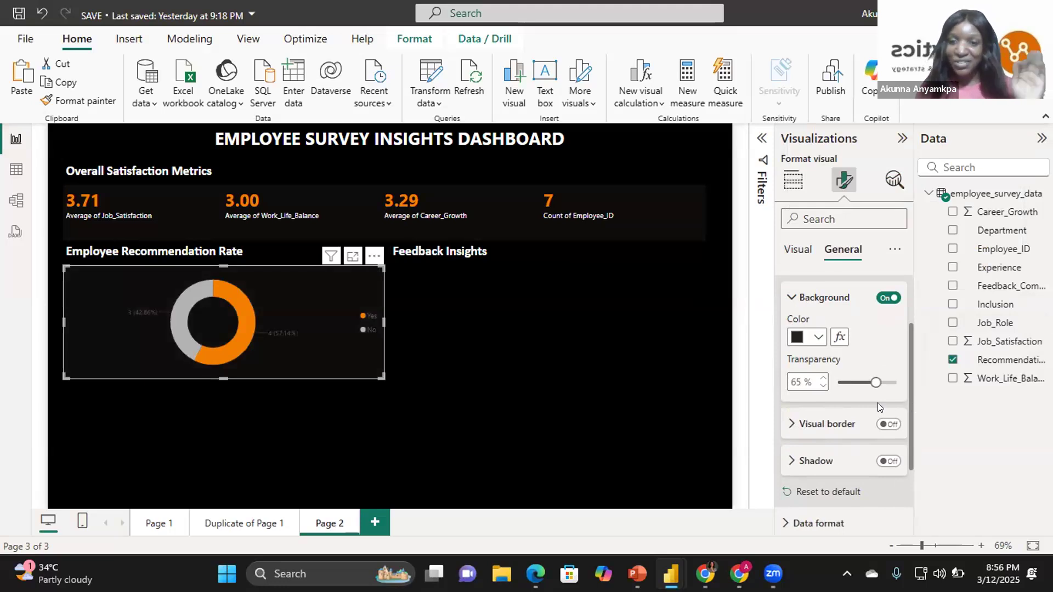
Enable a black visual border on the donut chart with 8 px rounded corners
{"action": "left_click", "coordinate": [798, 427]}
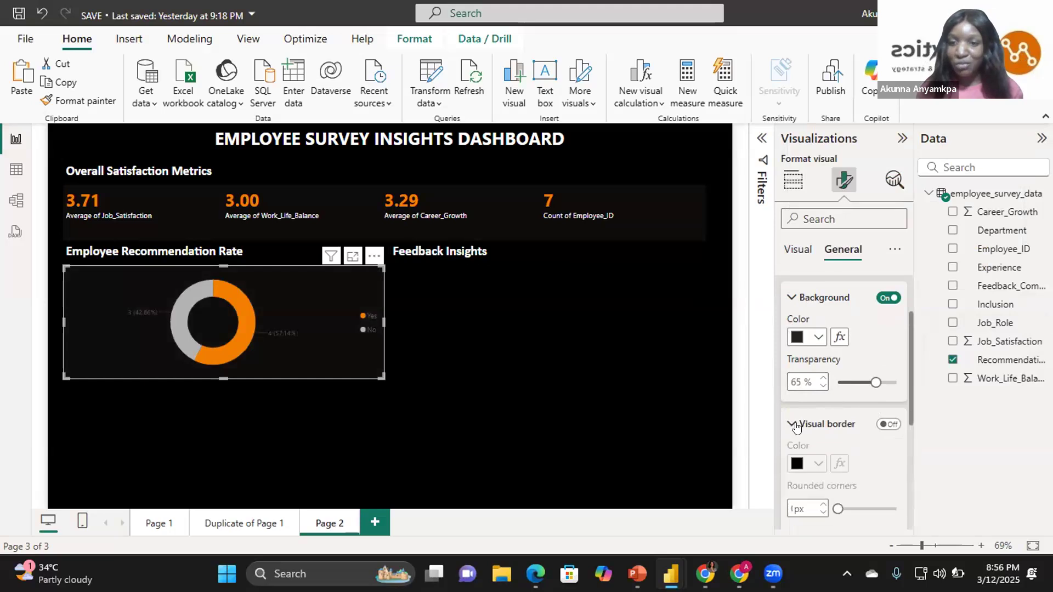
{"action": "left_click", "coordinate": [889, 424]}
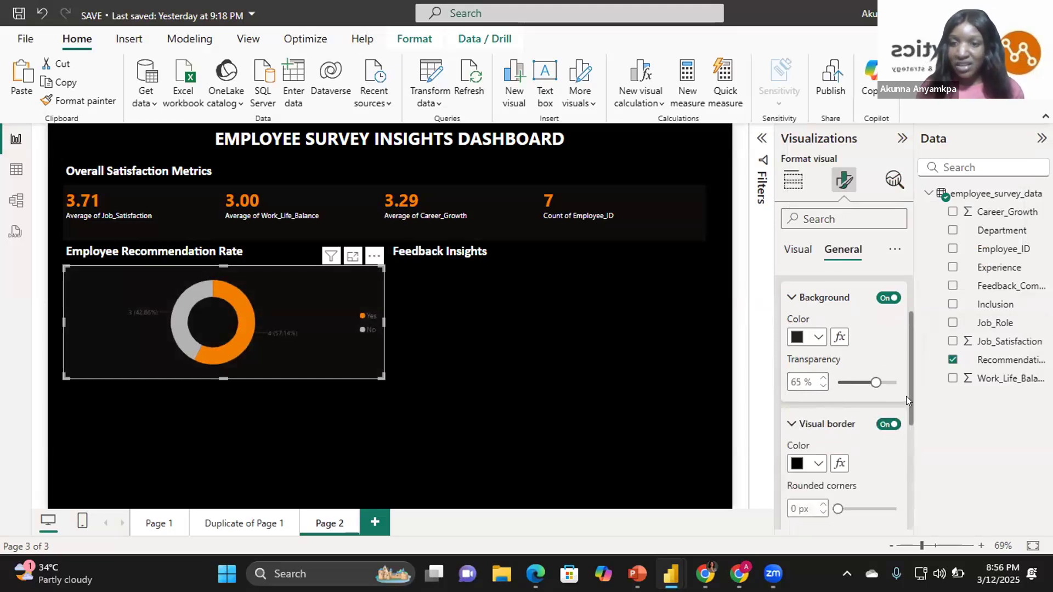
{"action": "scroll", "coordinate": [906, 425], "scroll_direction": "down", "scroll_amount": 2}
{"action": "left_click_drag", "start_coordinate": [838, 426], "coordinate": [853, 428]}
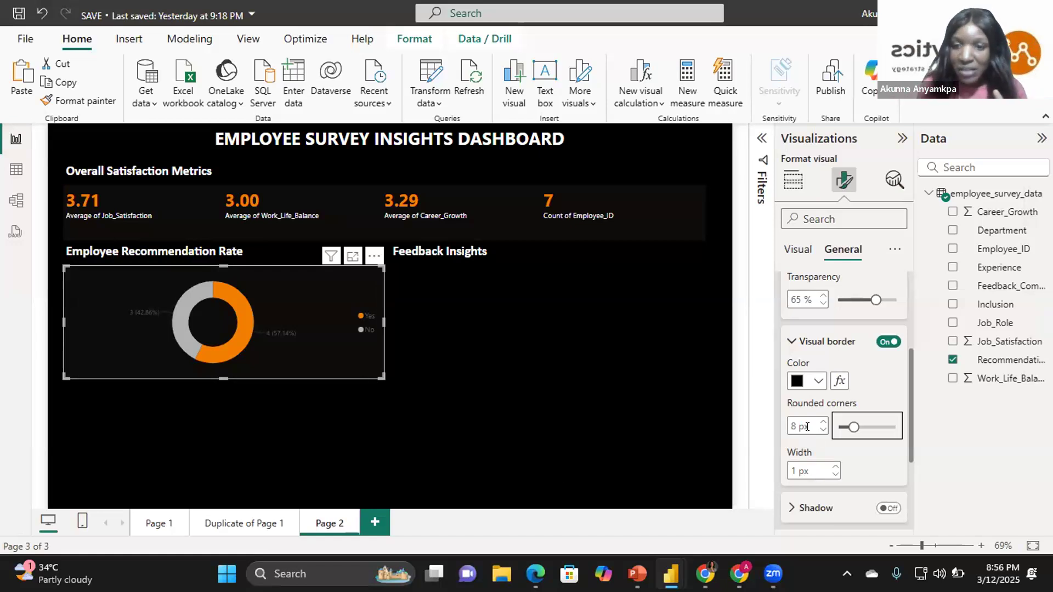
{"action": "left_click", "coordinate": [794, 342]}
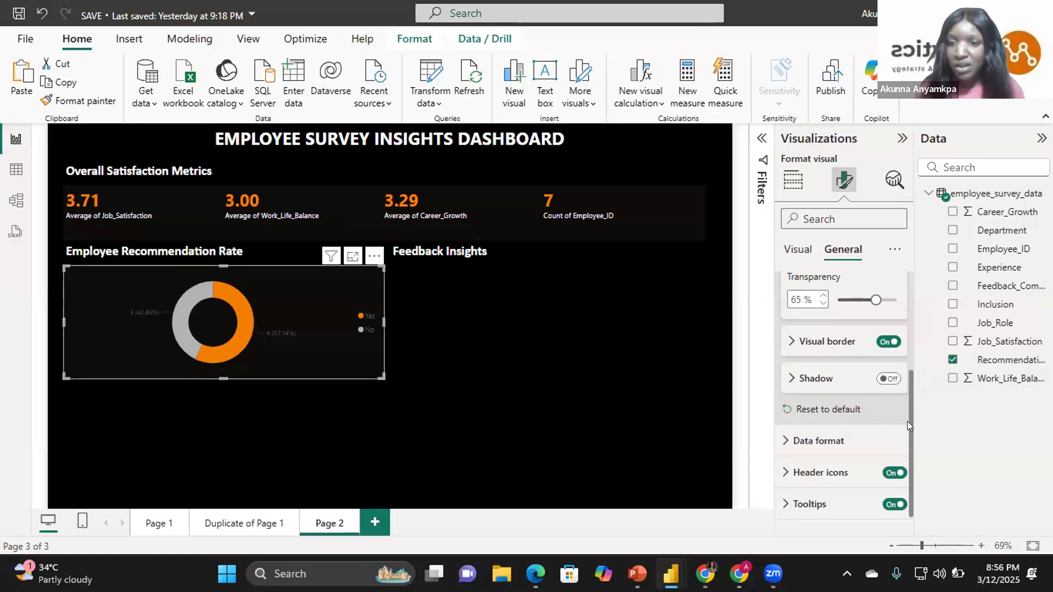
{"action": "scroll", "coordinate": [905, 376], "scroll_direction": "up", "scroll_amount": 3}
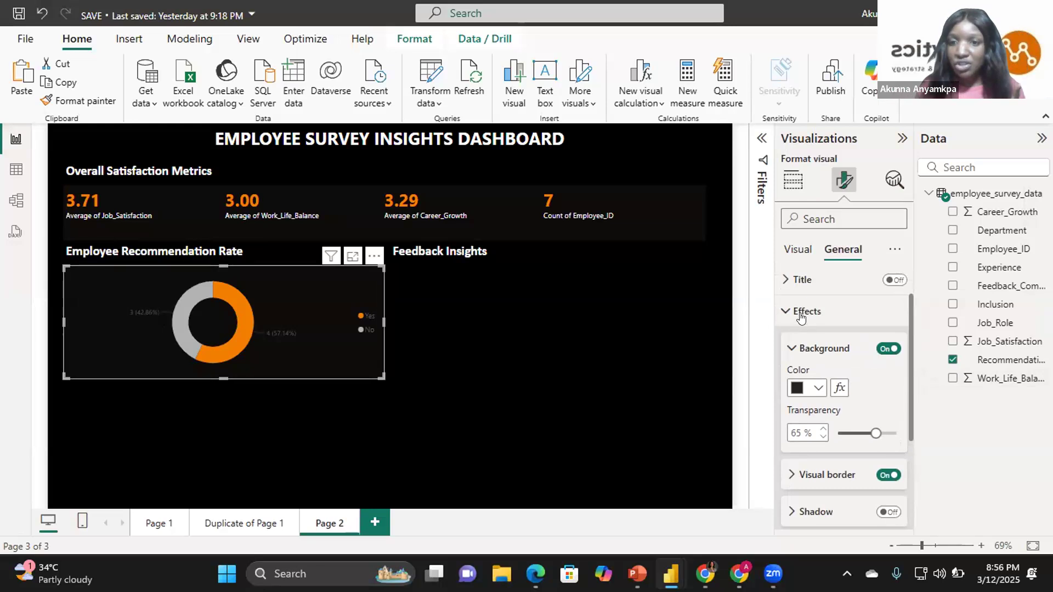
{"action": "left_click", "coordinate": [801, 313]}
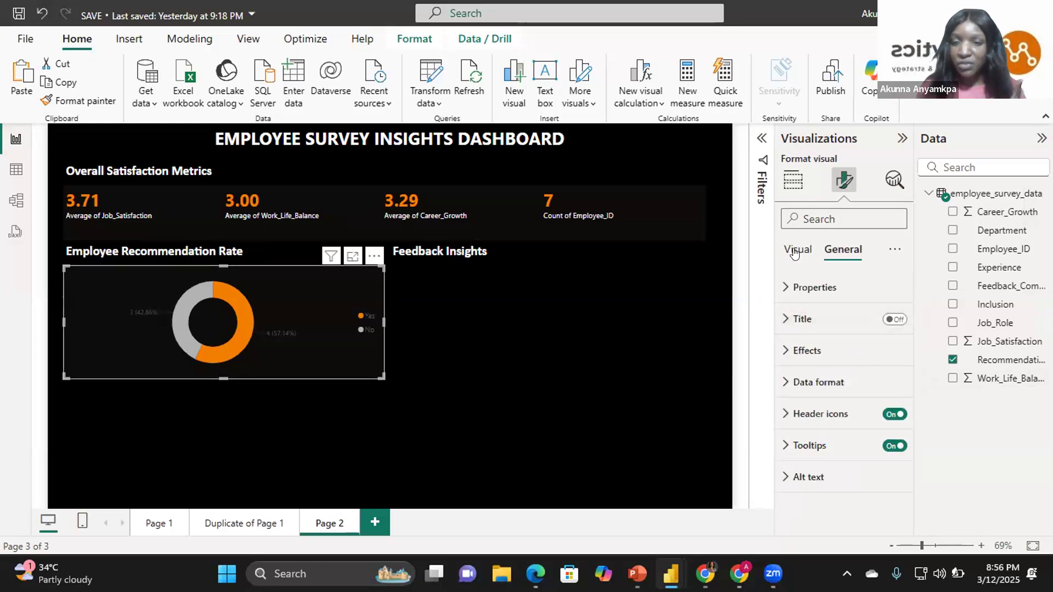
Set the color of the donut chart's detail label values to the light grey used for the No slice
{"action": "left_click", "coordinate": [794, 254]}
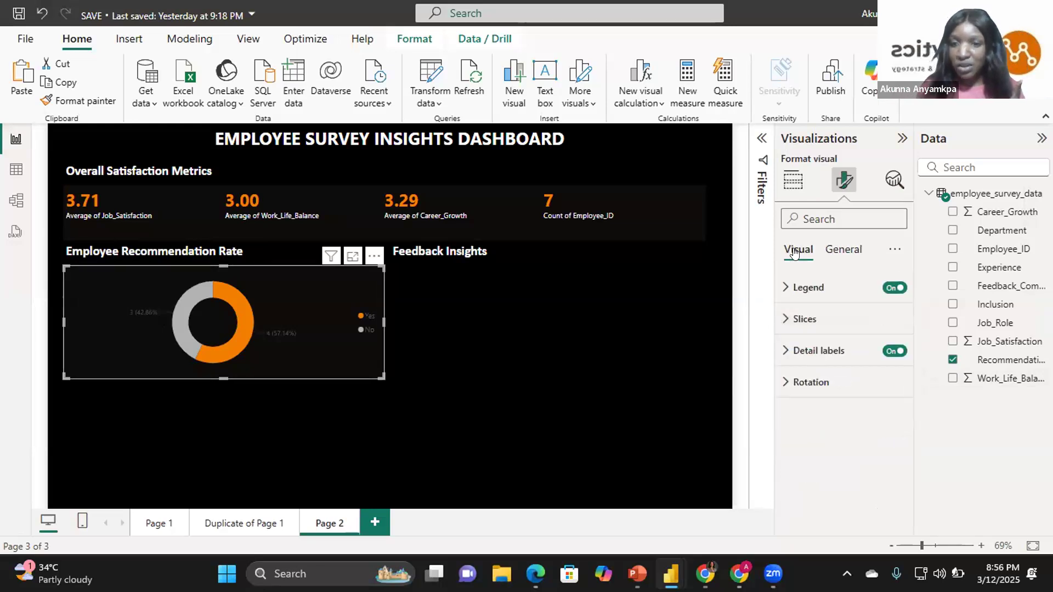
{"action": "left_click", "coordinate": [819, 353]}
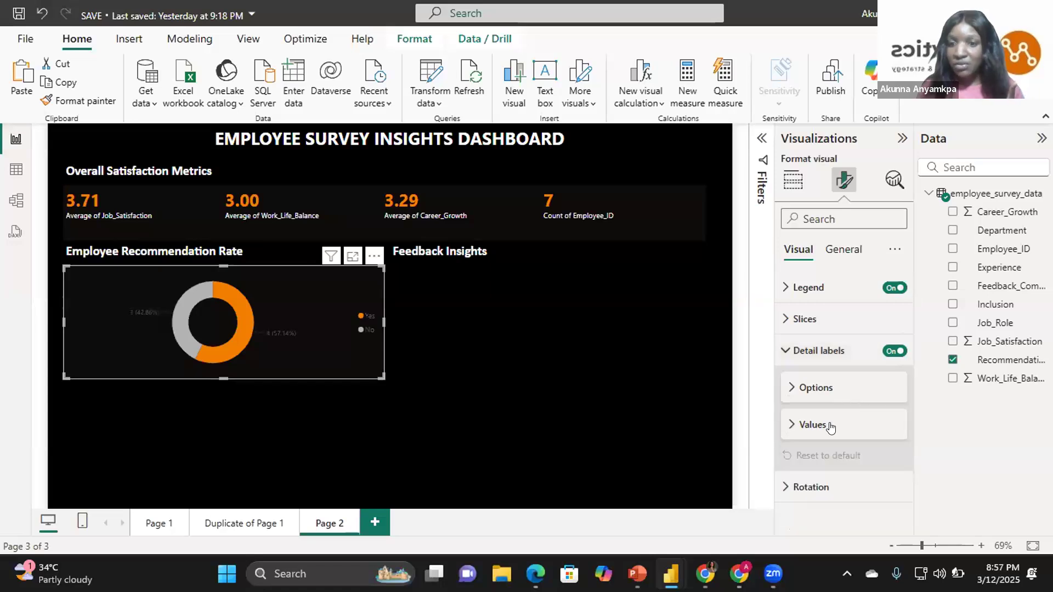
{"action": "left_click", "coordinate": [830, 427]}
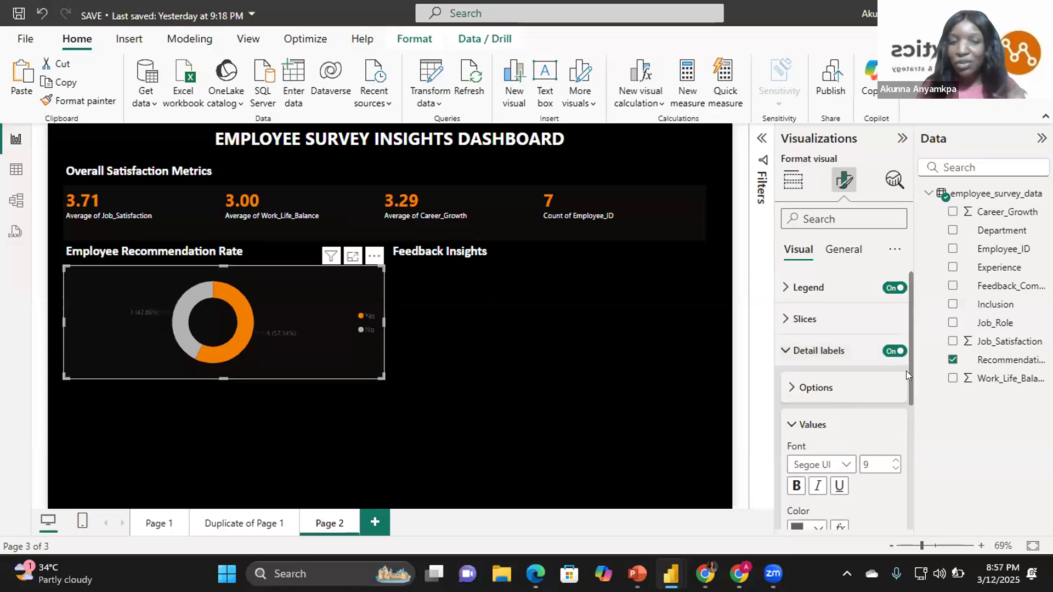
{"action": "left_click_drag", "start_coordinate": [907, 371], "coordinate": [908, 444]}
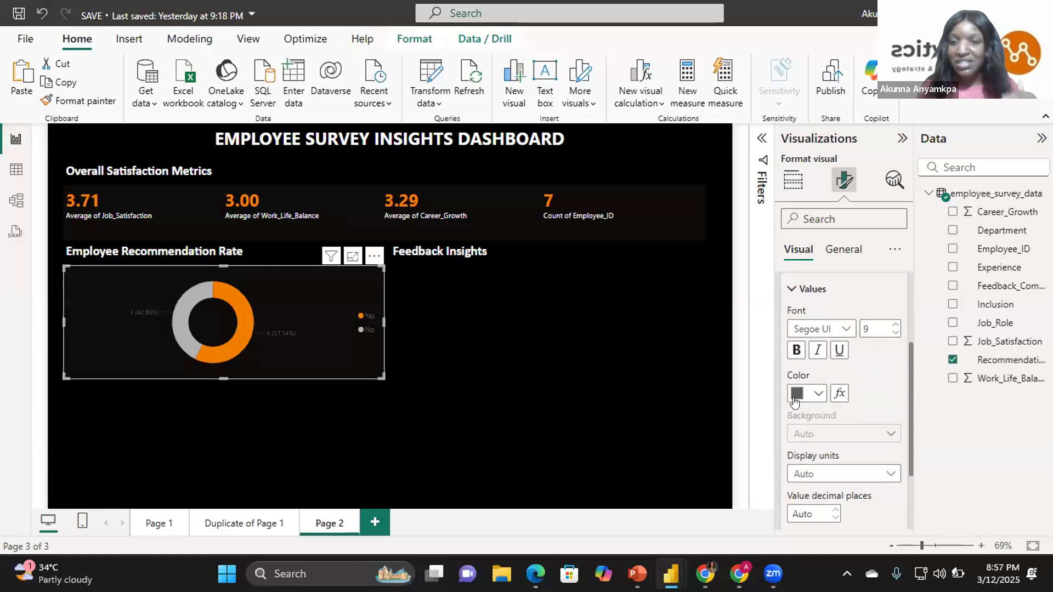
{"action": "left_click", "coordinate": [817, 392]}
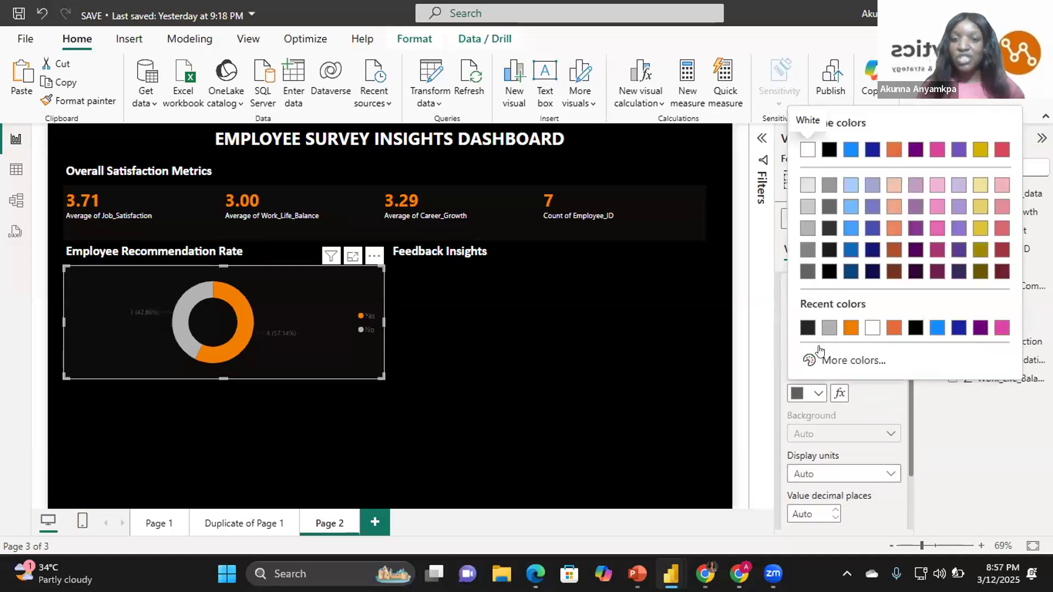
{"action": "left_click", "coordinate": [830, 328]}
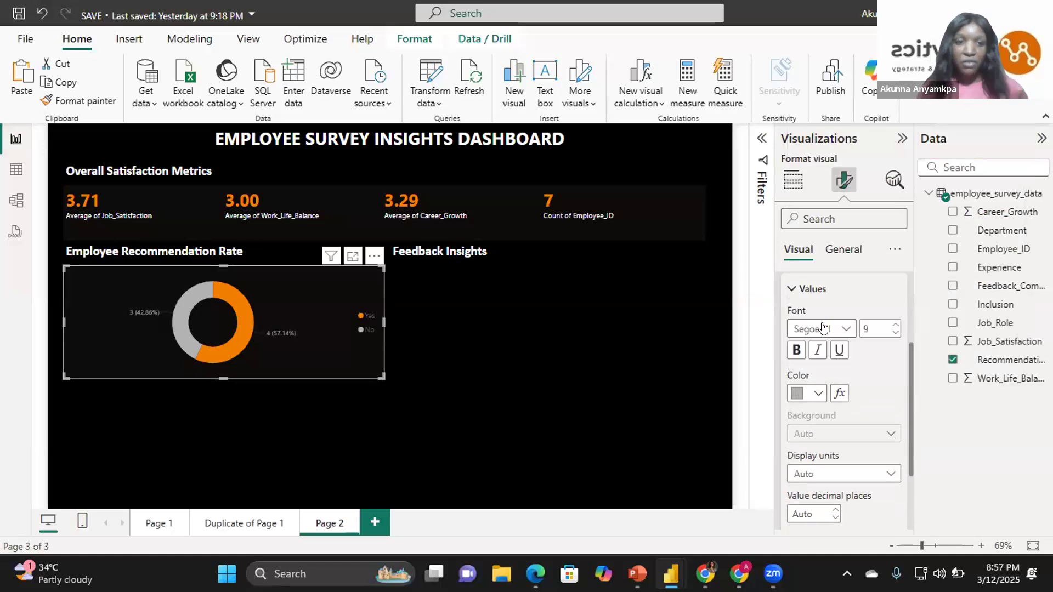
{"action": "left_click", "coordinate": [811, 286]}
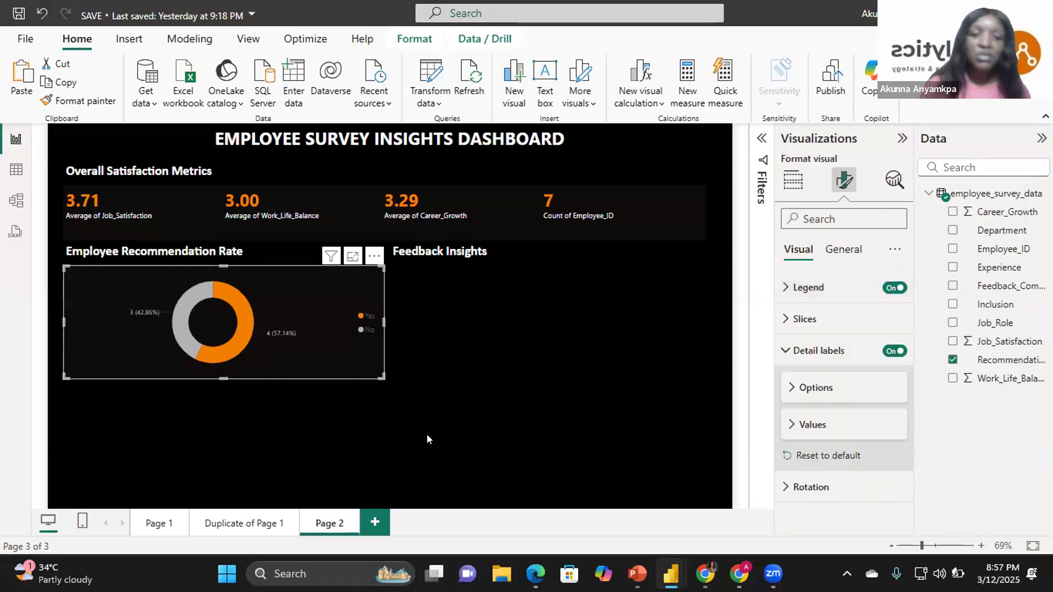
{"action": "double_click", "coordinate": [409, 374]}
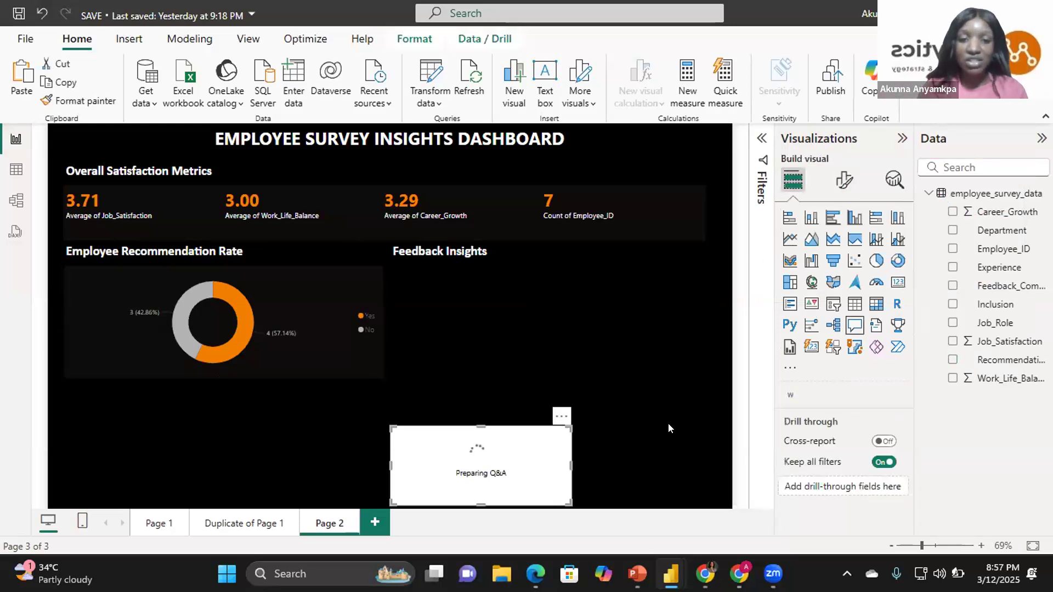
Add a second Q&A visual to the page and convert it into a Word Cloud
{"action": "double_click", "coordinate": [420, 374]}
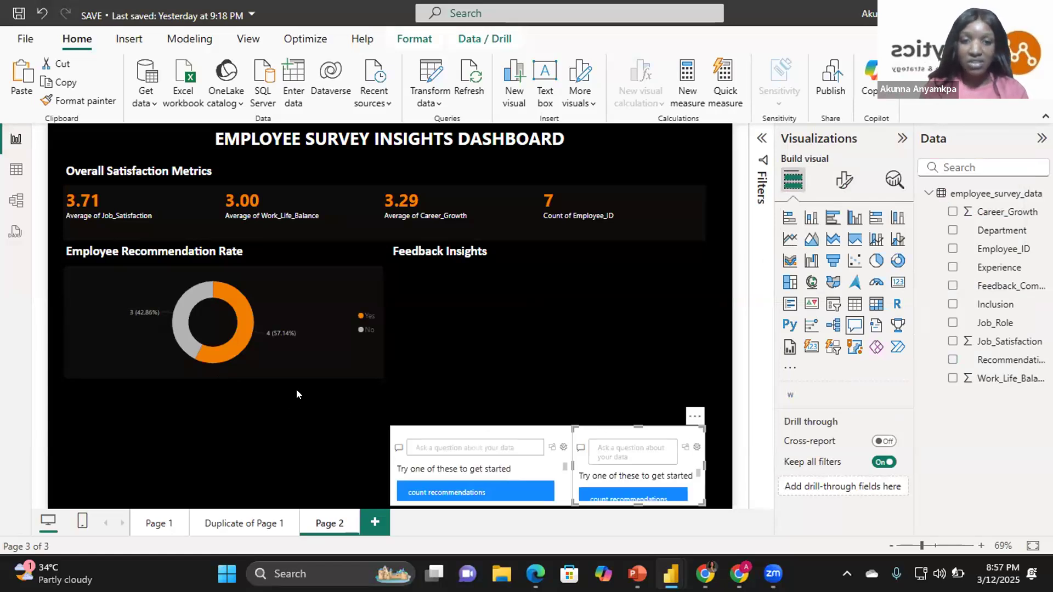
{"action": "left_click", "coordinate": [790, 369]}
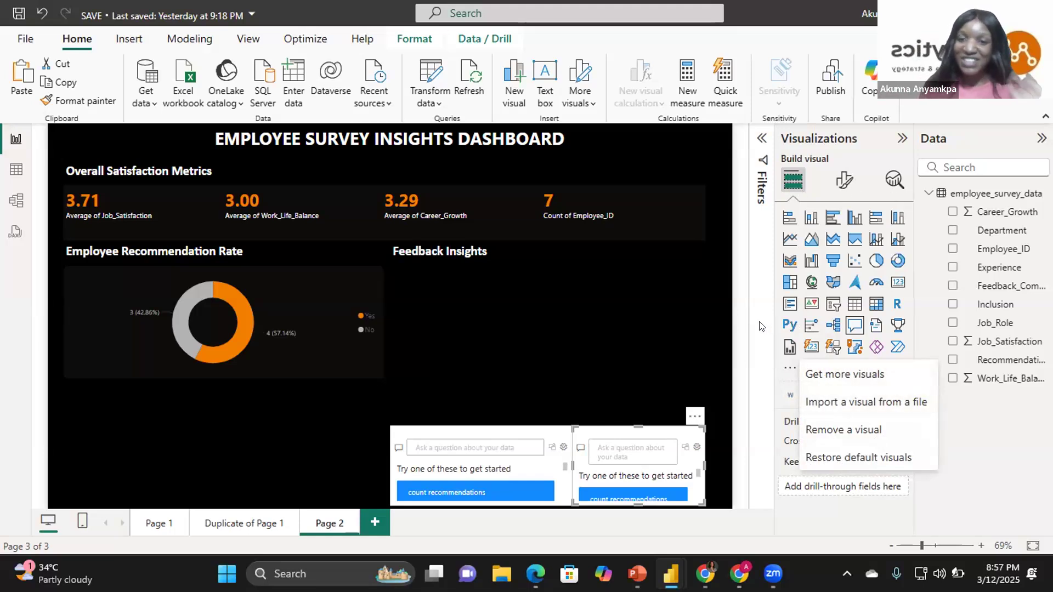
{"action": "left_click", "coordinate": [290, 431]}
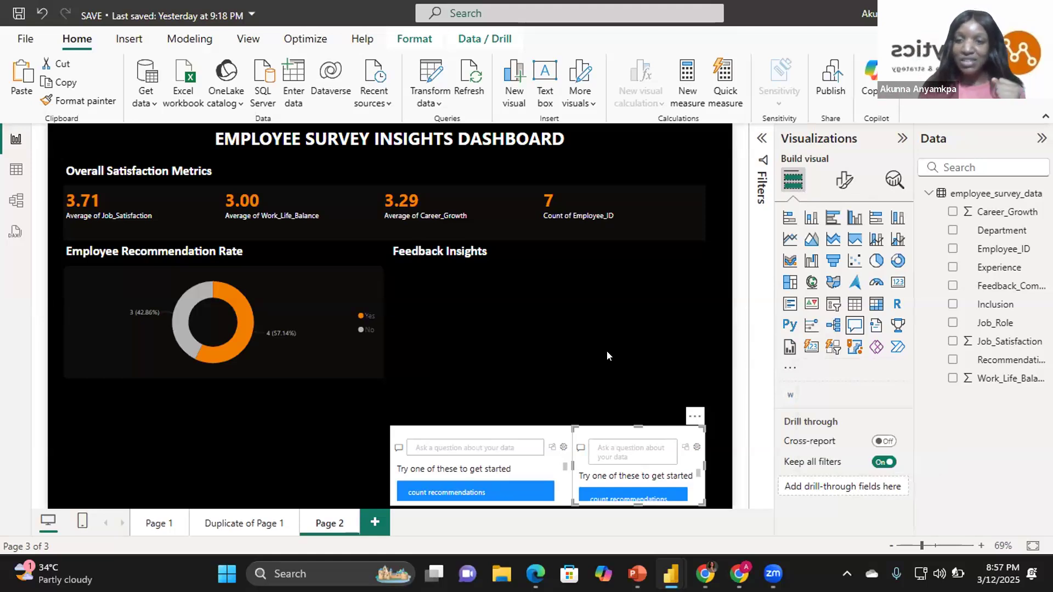
{"action": "left_click", "coordinate": [787, 394]}
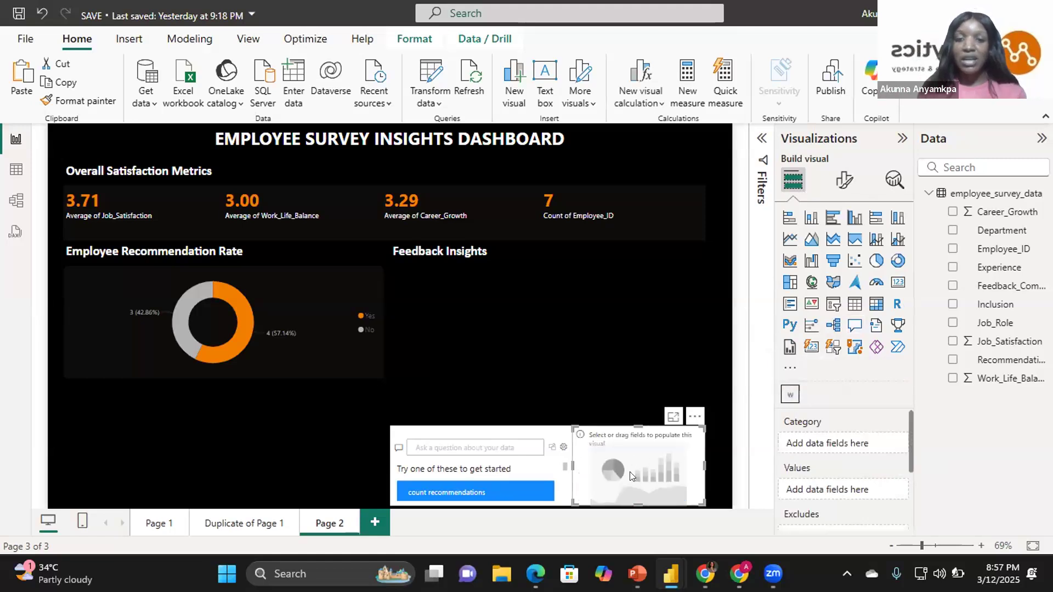
Place the word cloud under the Feedback Insights heading and enlarge it to match the donut chart's height and the metrics card's outer edge
{"action": "left_click_drag", "start_coordinate": [583, 335], "coordinate": [571, 326]}
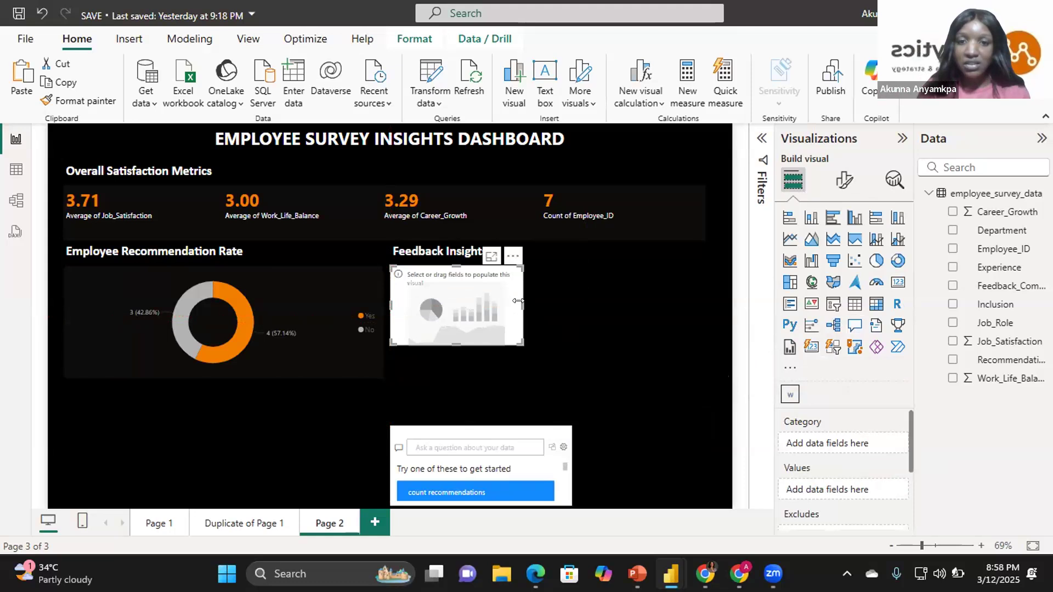
{"action": "left_click_drag", "start_coordinate": [518, 301], "coordinate": [704, 305]}
{"action": "left_click_drag", "start_coordinate": [544, 347], "coordinate": [547, 379]}
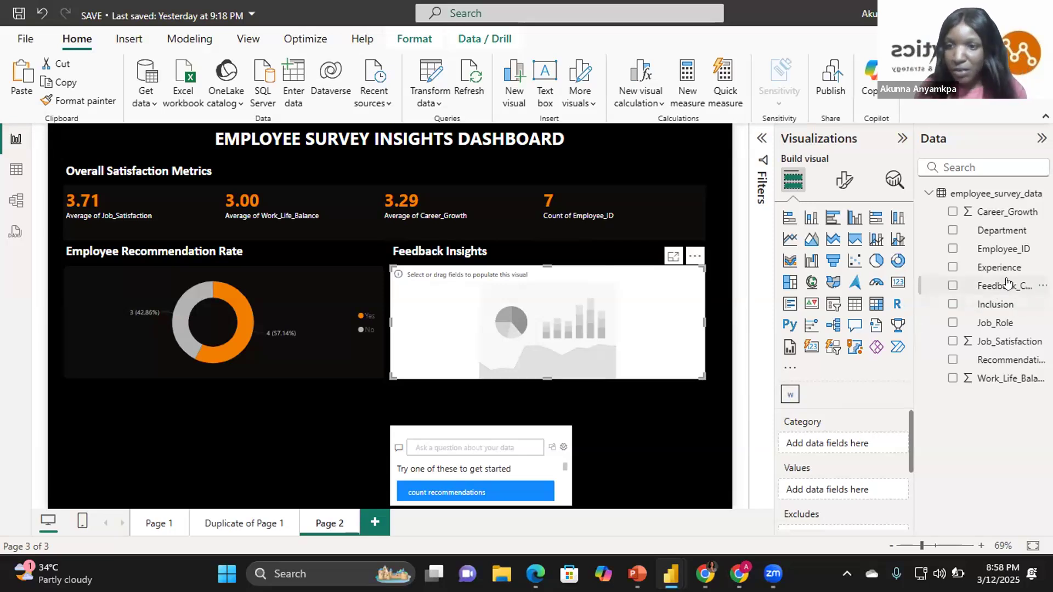
Assign Feedback_Comments as the word cloud's category and leave its values empty
{"action": "left_click_drag", "start_coordinate": [1008, 288], "coordinate": [871, 486]}
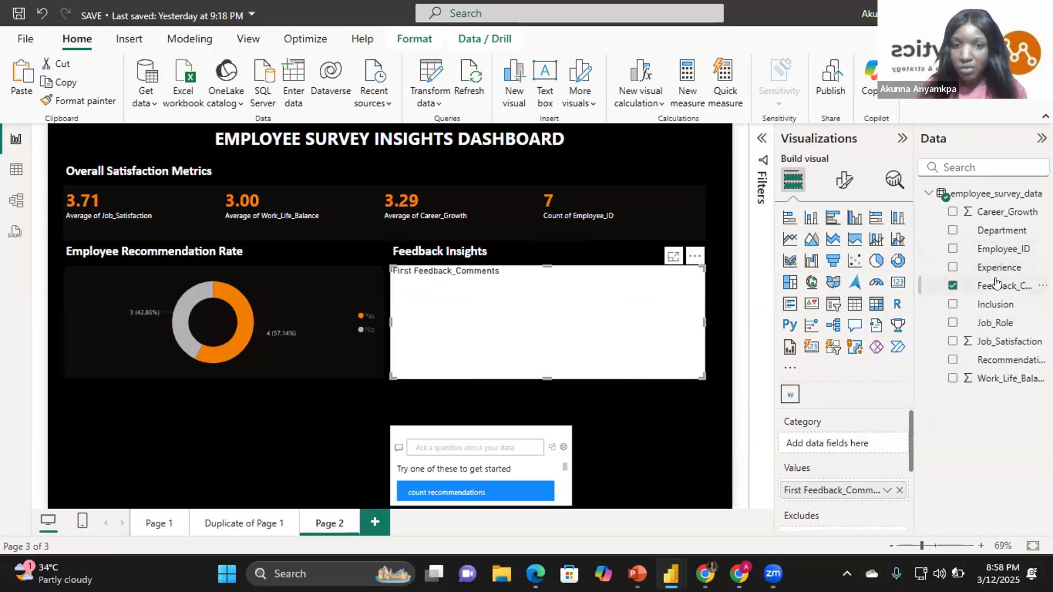
{"action": "left_click_drag", "start_coordinate": [996, 286], "coordinate": [855, 440]}
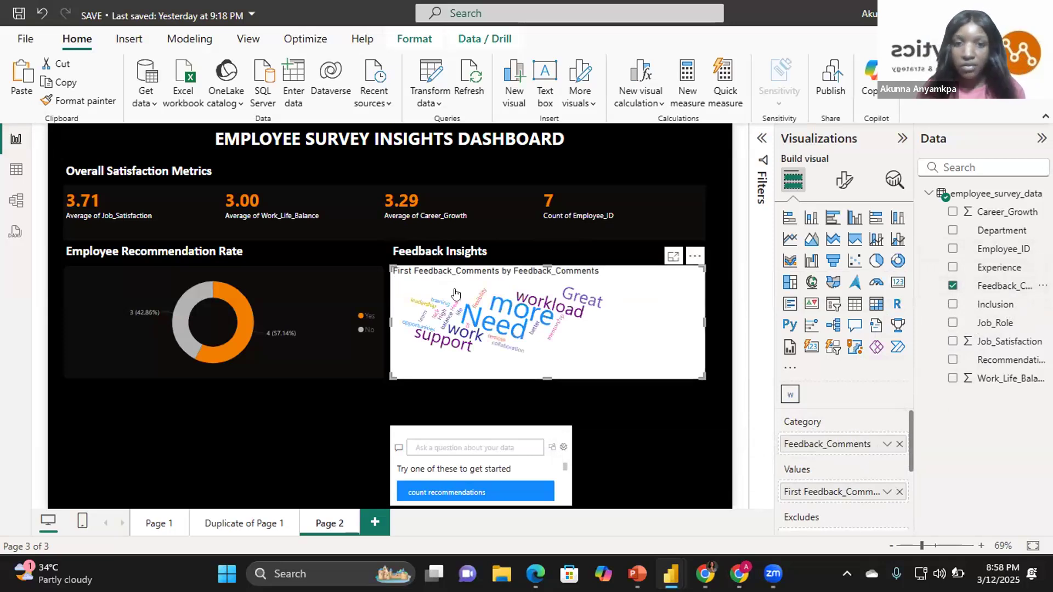
{"action": "left_click", "coordinate": [900, 492]}
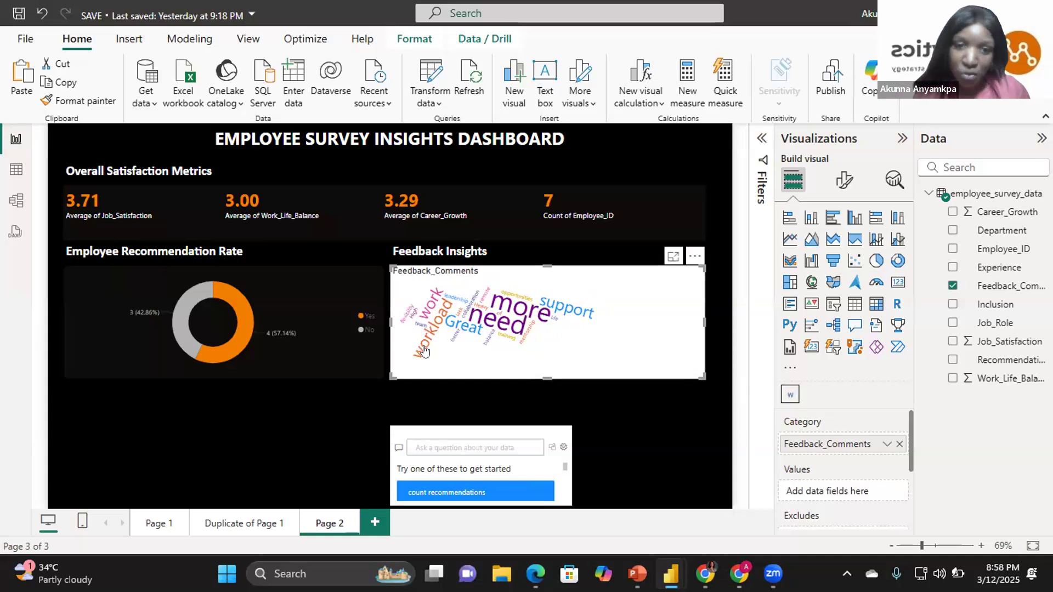
{"action": "mouse_move", "coordinate": [453, 331]}
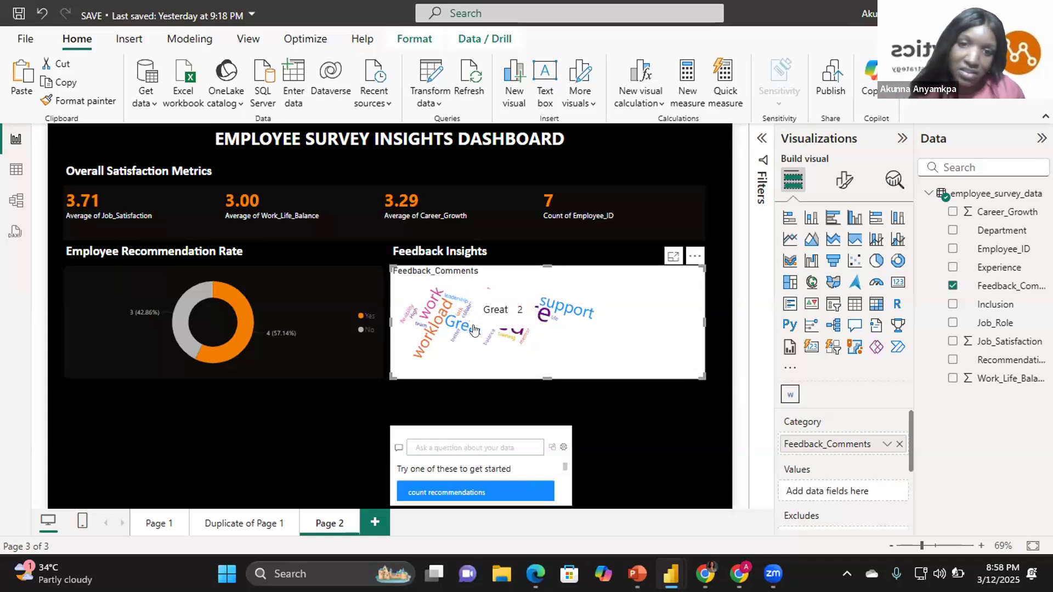
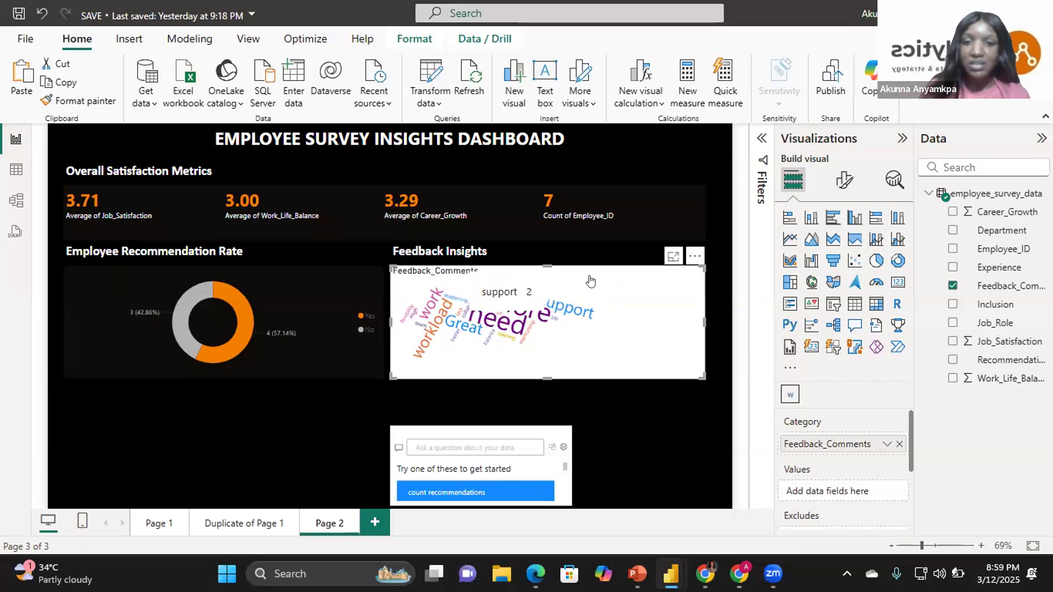
Turn off the word cloud's title
{"action": "left_click", "coordinate": [844, 178]}
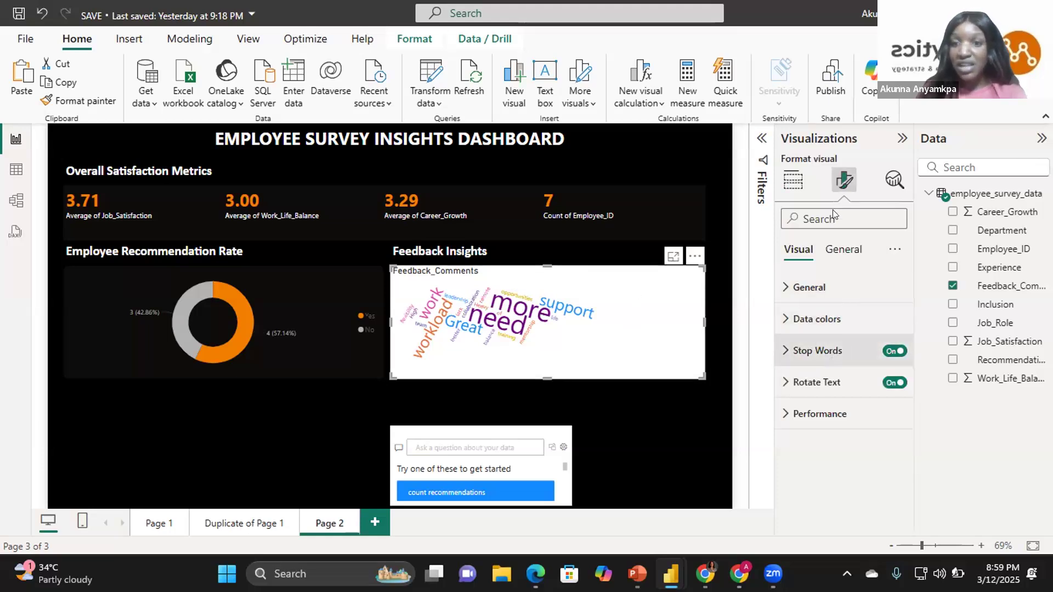
{"action": "left_click", "coordinate": [844, 252]}
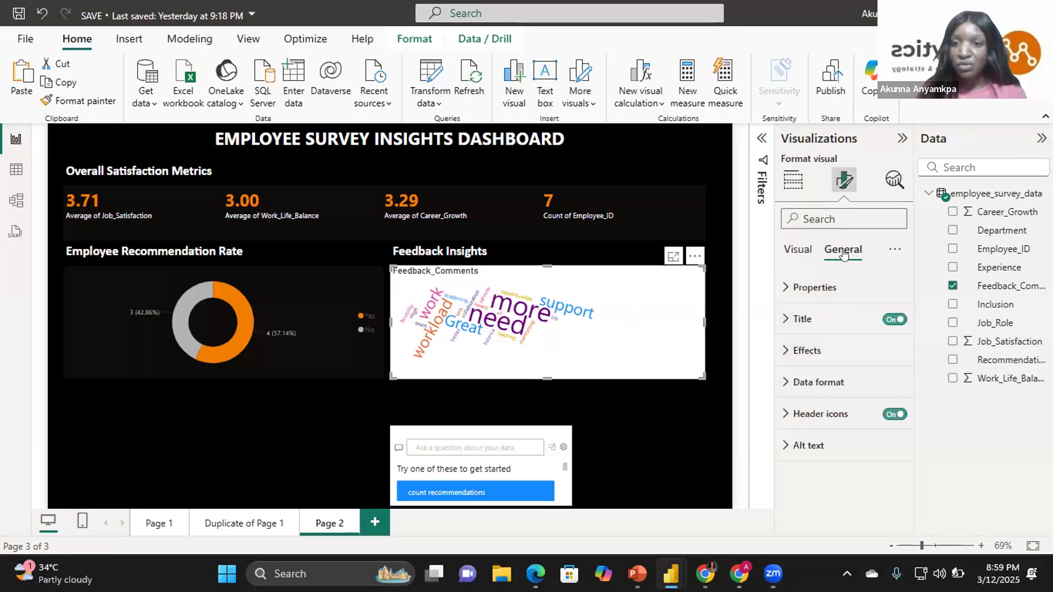
{"action": "left_click", "coordinate": [895, 319]}
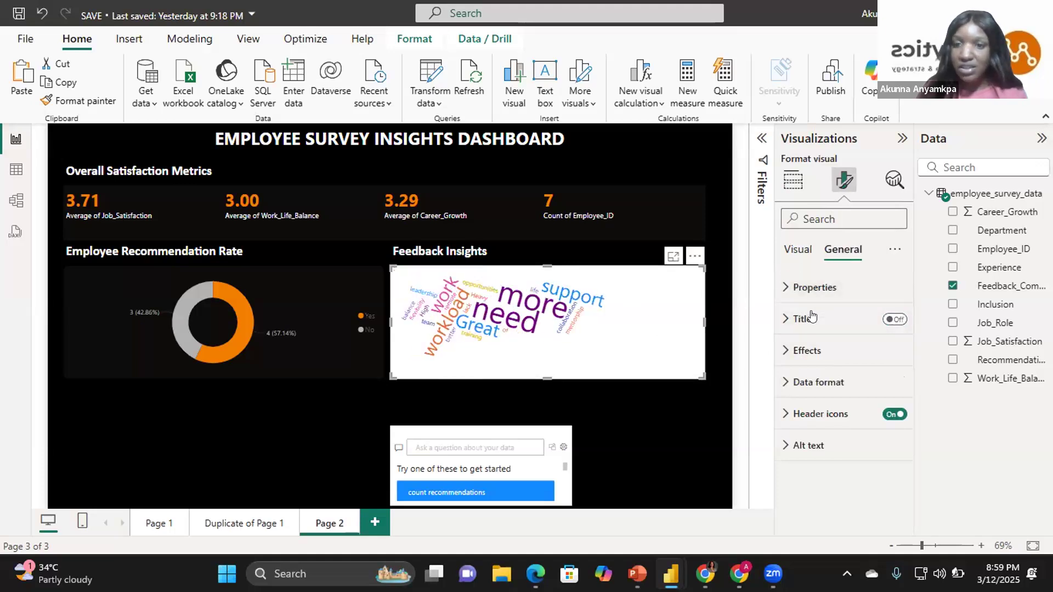
Give the word cloud the recently used dark charcoal background with 65% transparency
{"action": "left_click", "coordinate": [807, 351]}
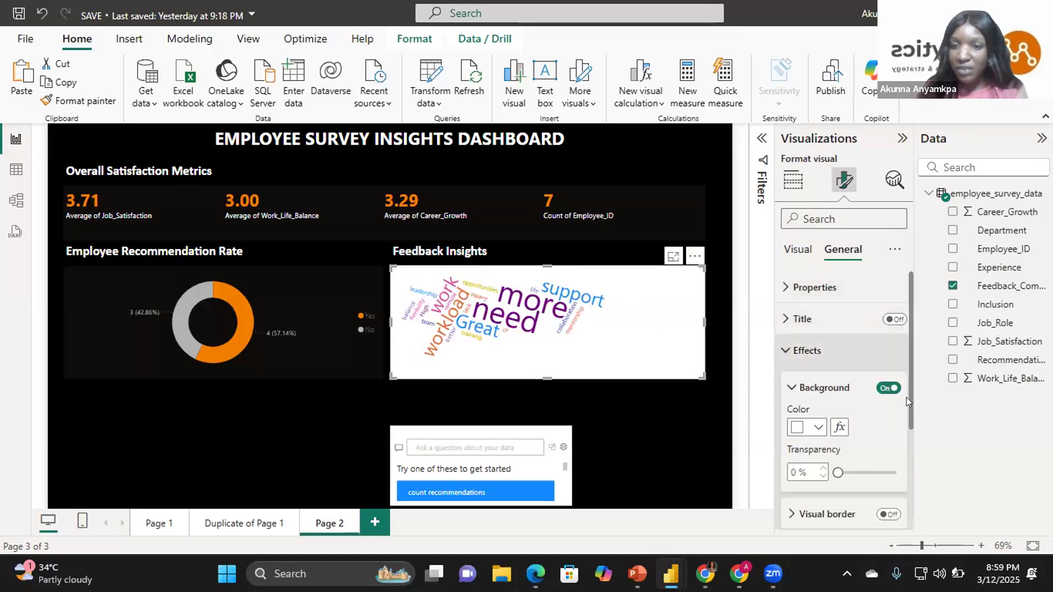
{"action": "left_click", "coordinate": [819, 428]}
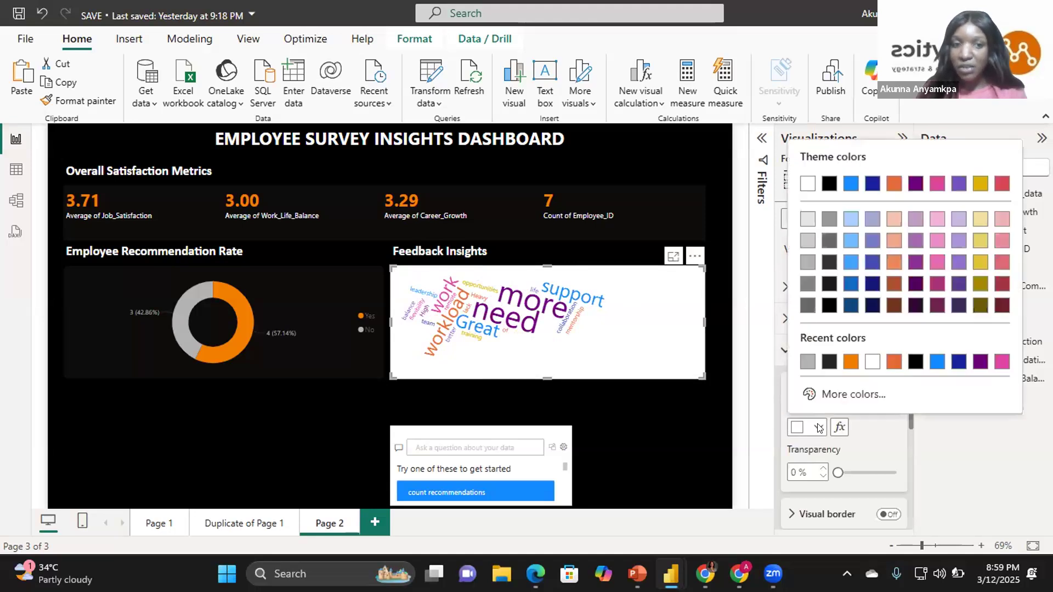
{"action": "left_click", "coordinate": [830, 363]}
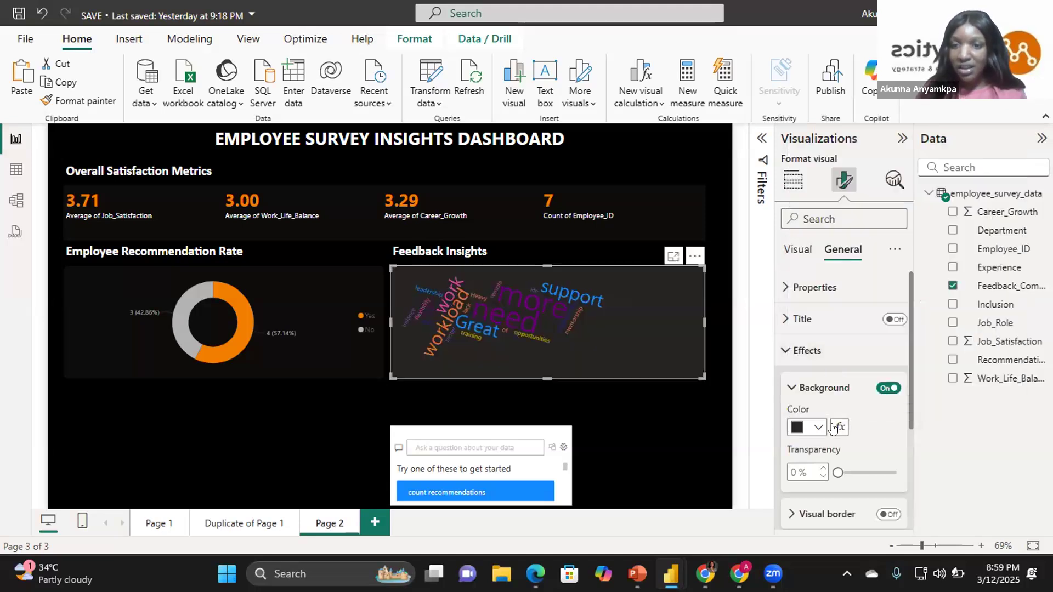
{"action": "double_click", "coordinate": [794, 470]}
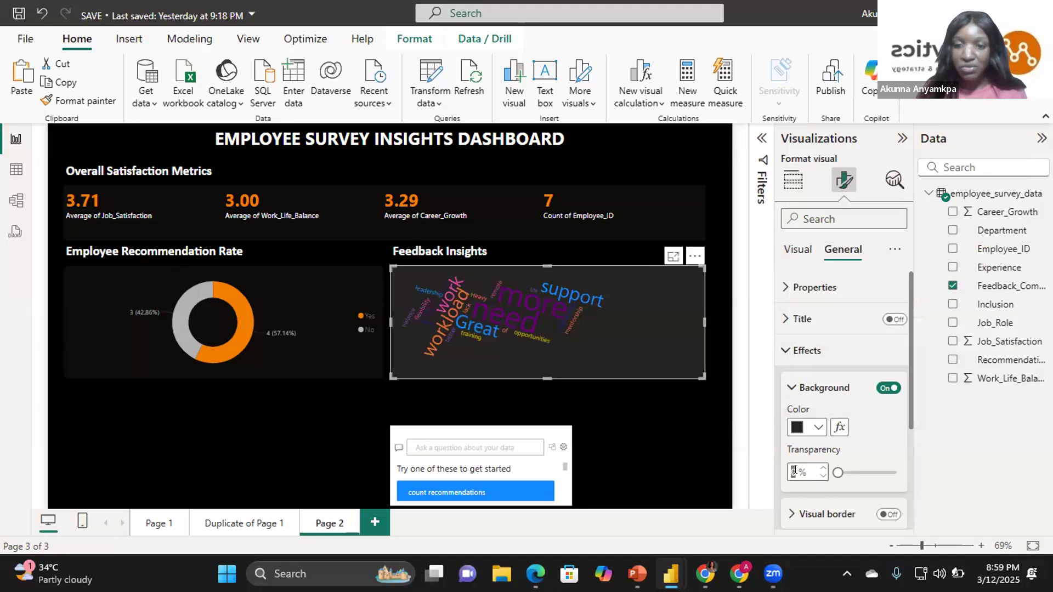
{"action": "type", "text": "65"}
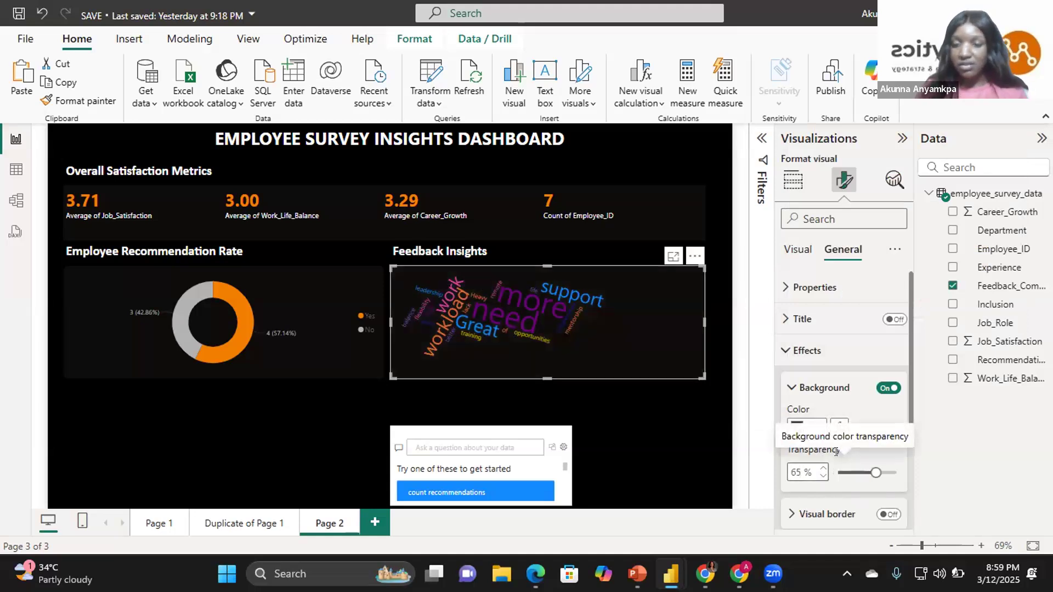
{"action": "left_click", "coordinate": [811, 388]}
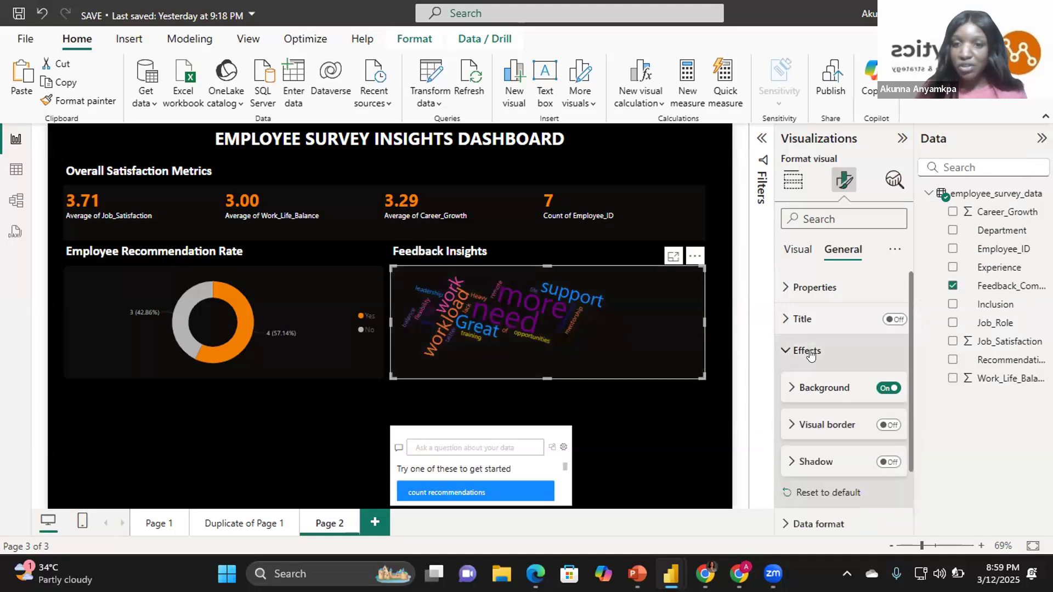
{"action": "left_click", "coordinate": [807, 351]}
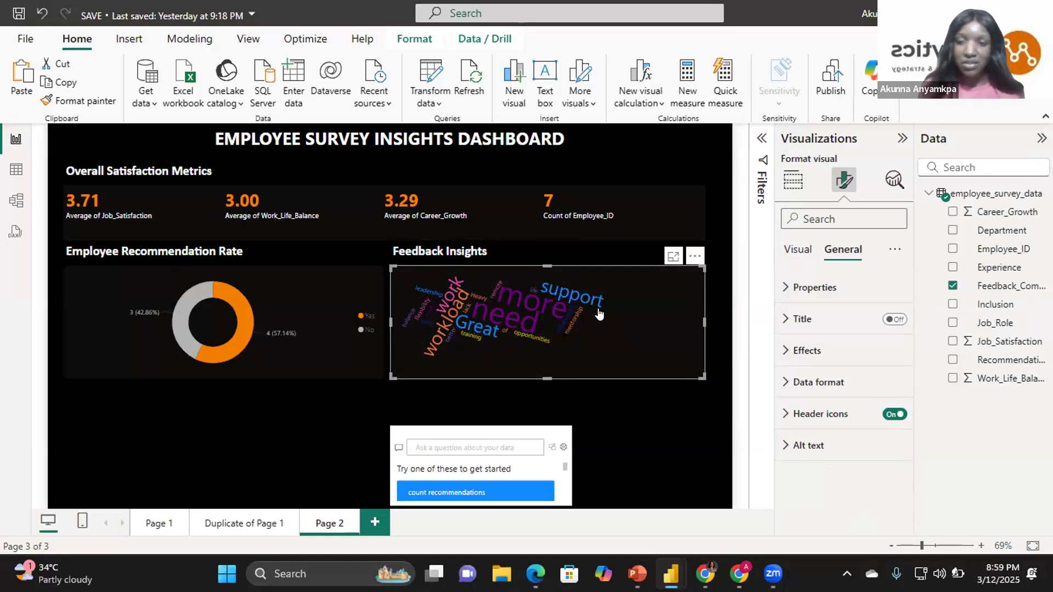
{"action": "left_click", "coordinate": [797, 253]}
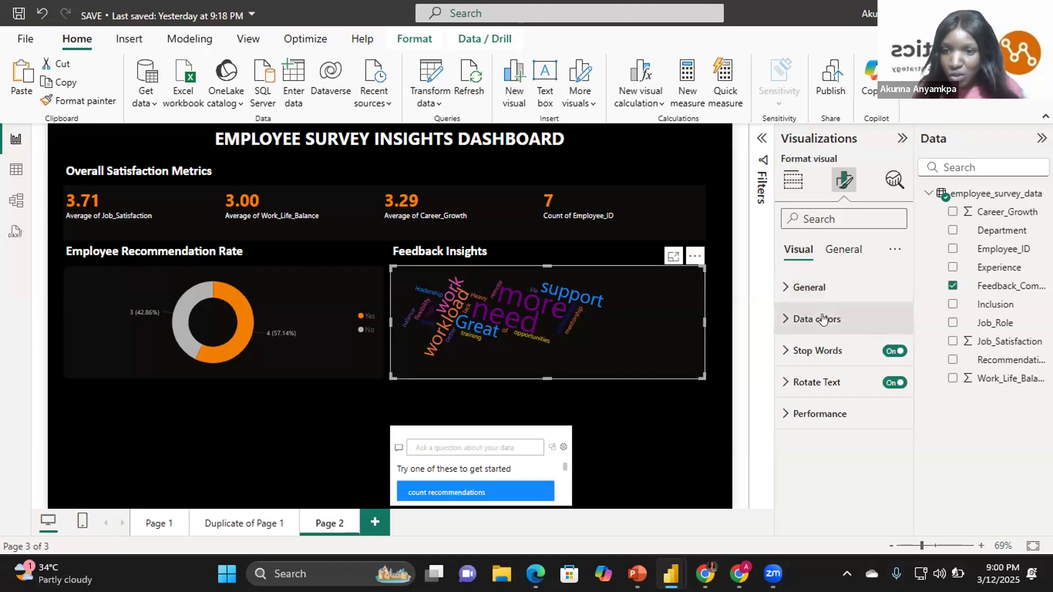
{"action": "left_click", "coordinate": [801, 351]}
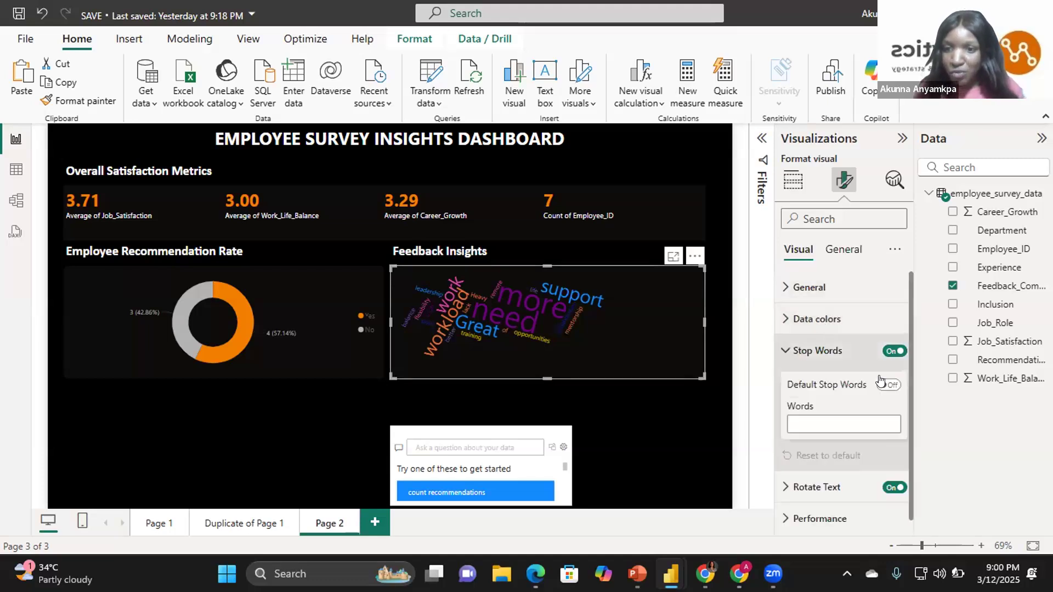
{"action": "left_click", "coordinate": [804, 352]}
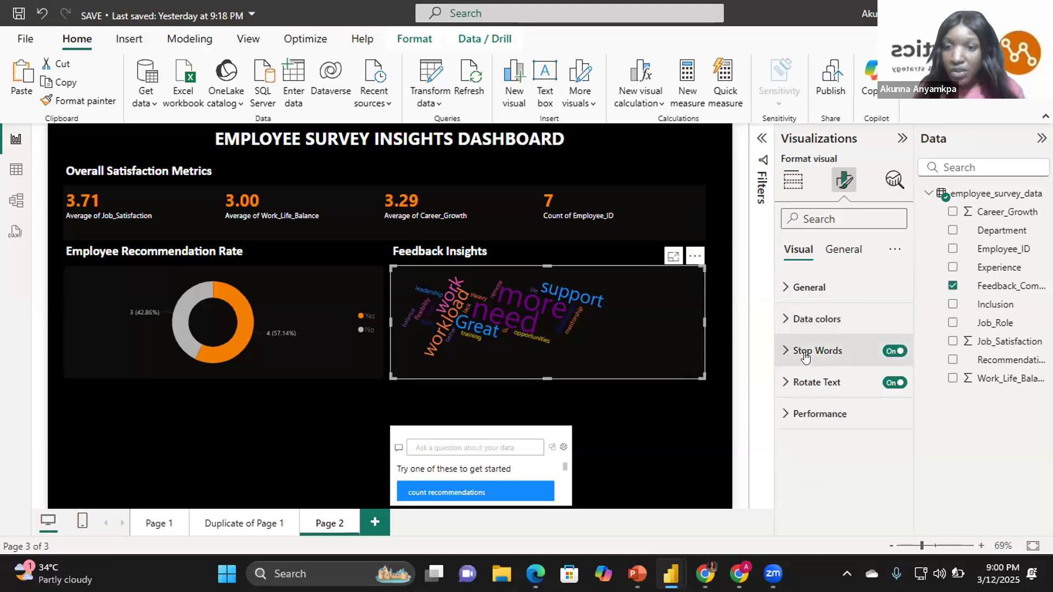
Try orange as the word cloud's default data color and undo the change
{"action": "left_click", "coordinate": [799, 319]}
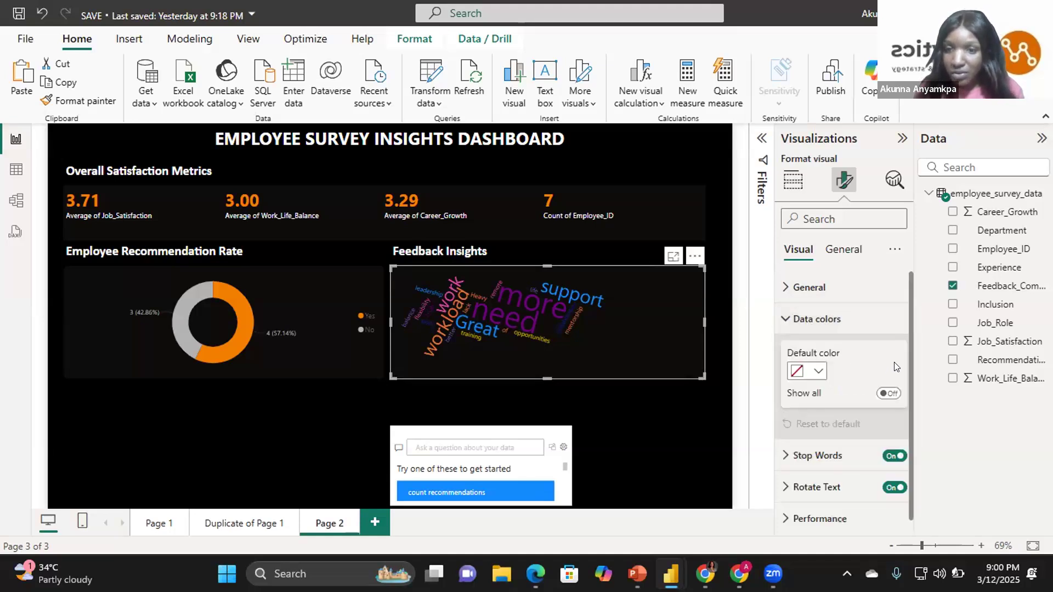
{"action": "left_click", "coordinate": [817, 371]}
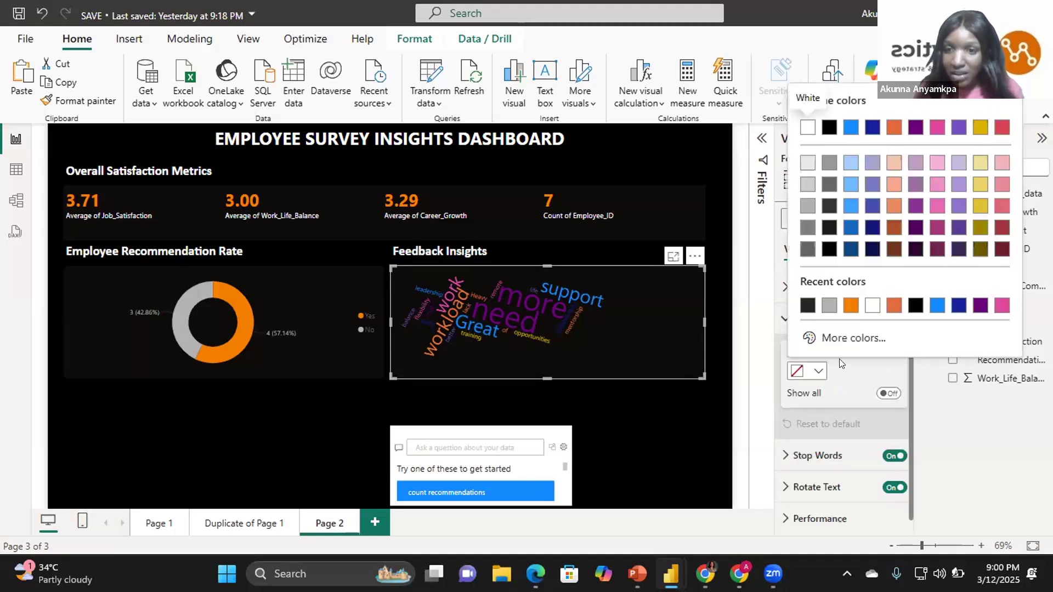
{"action": "left_click", "coordinate": [850, 306]}
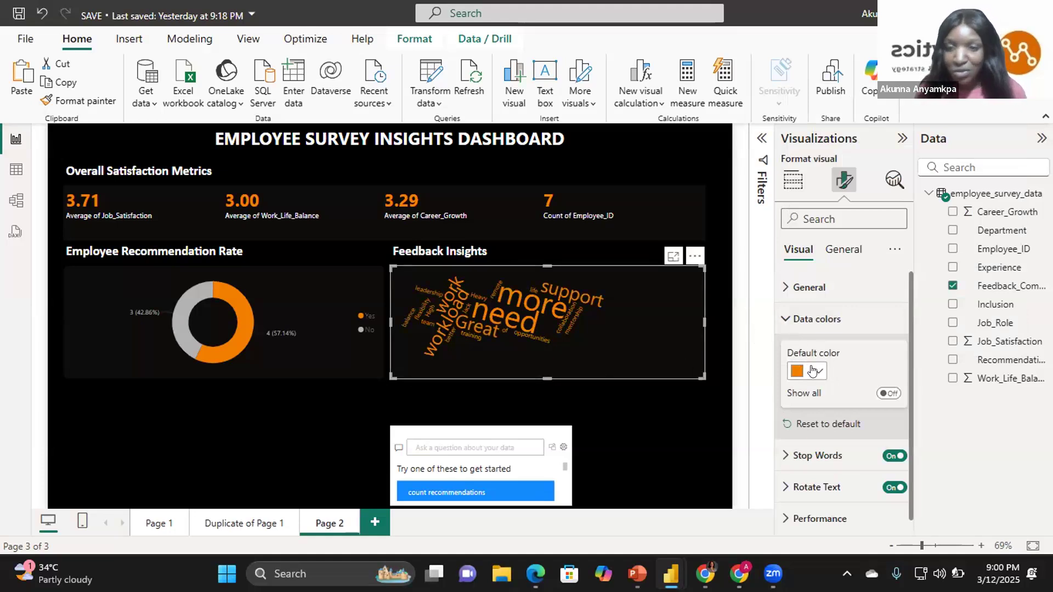
{"action": "key", "text": "ctrl+z"}
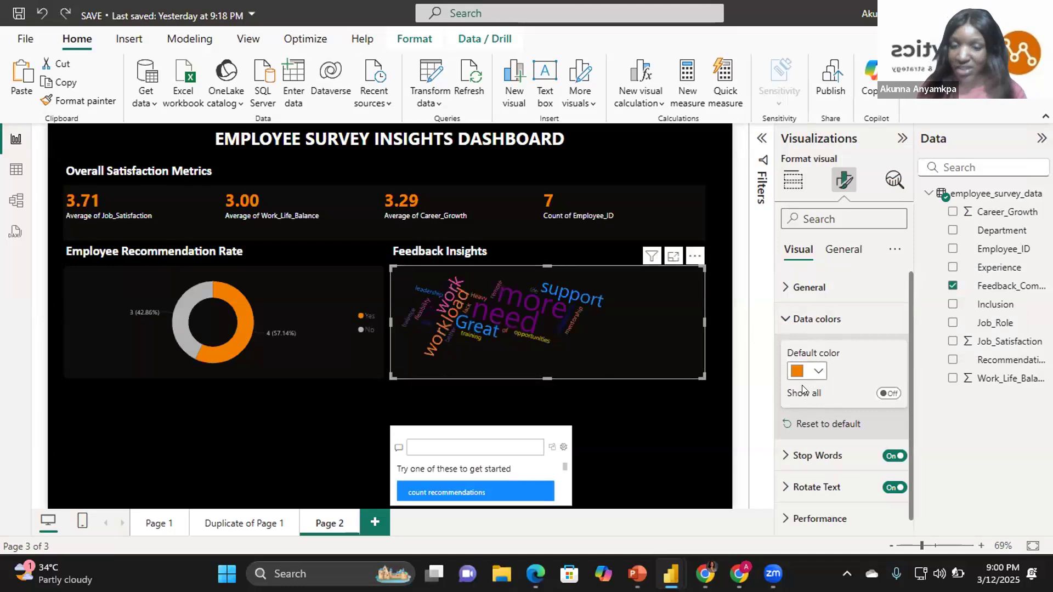
{"action": "key", "text": "ctrl+z"}
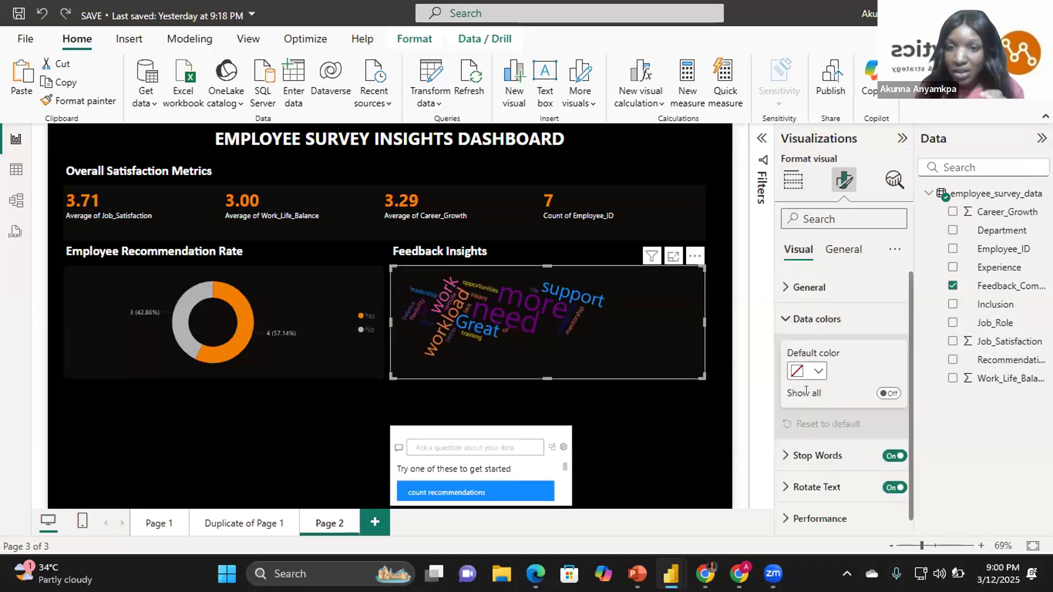
Display the individual color settings of the word cloud's words and hide them again
{"action": "left_click", "coordinate": [891, 394]}
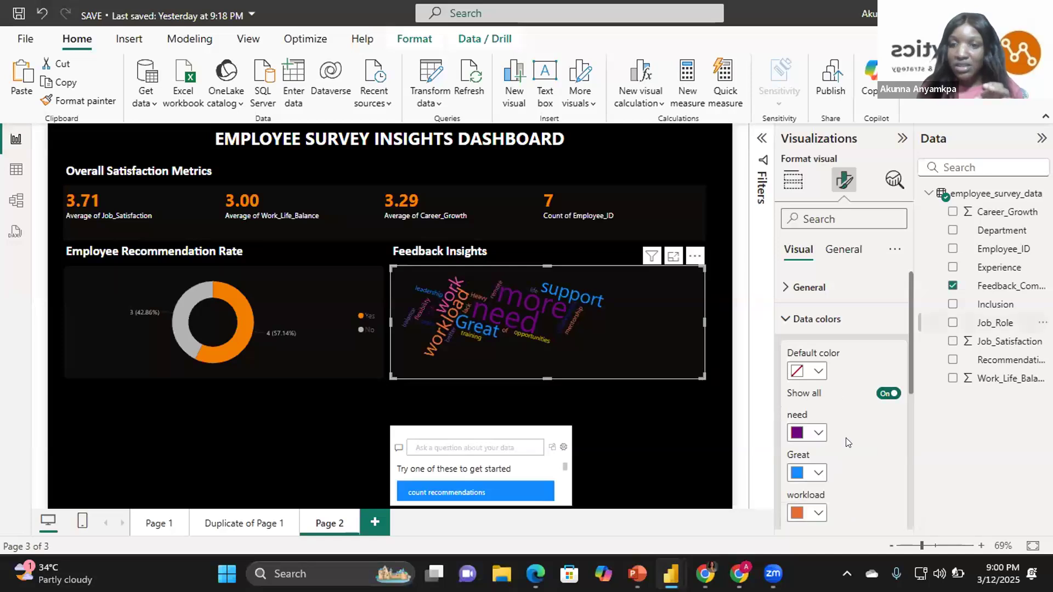
{"action": "scroll", "coordinate": [907, 365], "scroll_direction": "down", "scroll_amount": 3}
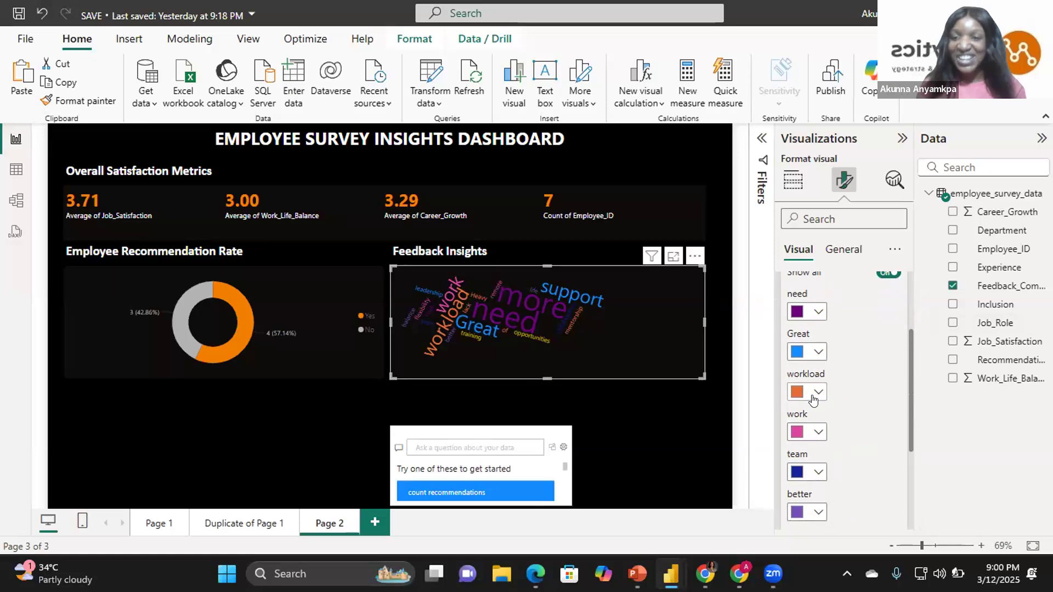
{"action": "scroll", "coordinate": [905, 327], "scroll_direction": "up", "scroll_amount": 2}
{"action": "scroll", "coordinate": [905, 327], "scroll_direction": "up", "scroll_amount": 1}
{"action": "left_click", "coordinate": [888, 349]}
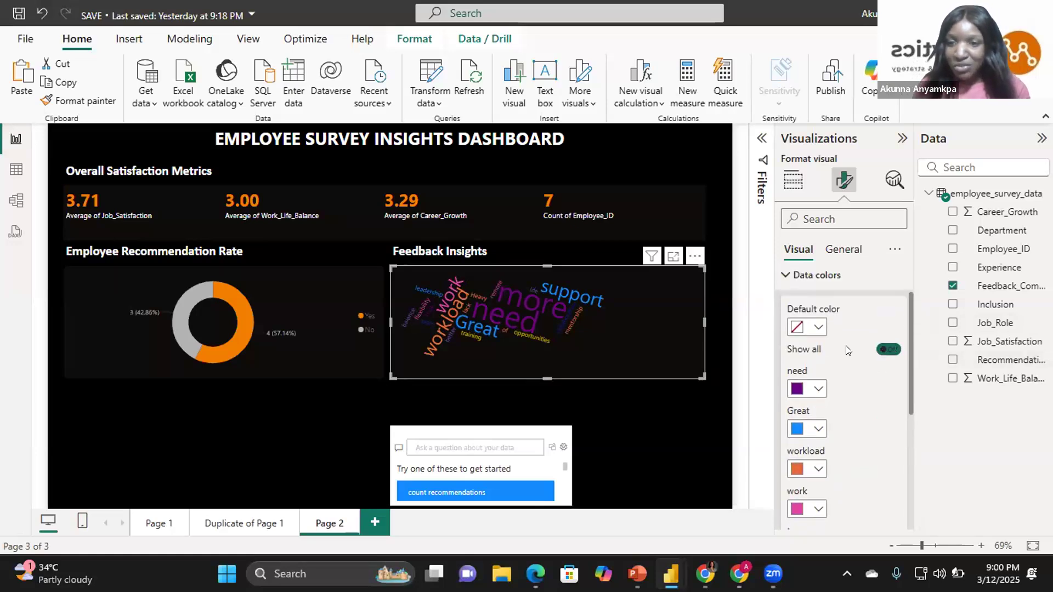
Set the word cloud's default data color to the dashboard's orange
{"action": "left_click", "coordinate": [814, 366]}
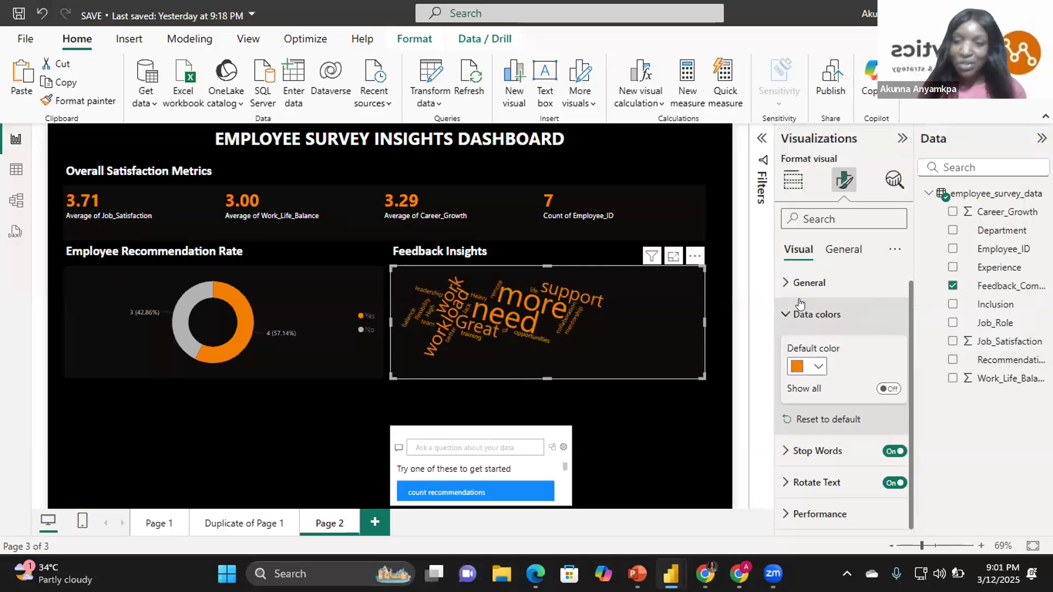
{"action": "left_click", "coordinate": [805, 317]}
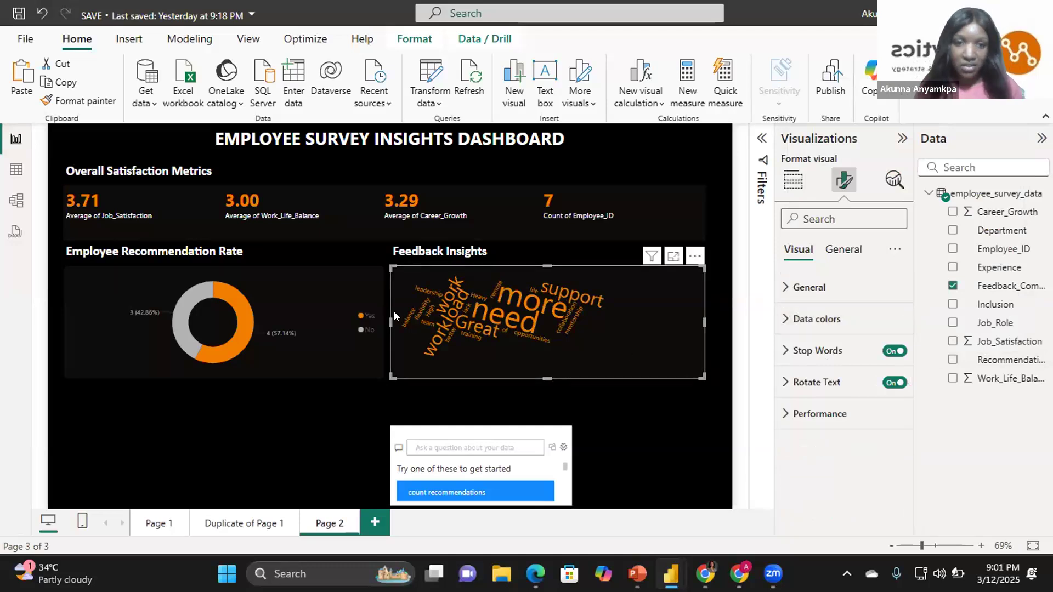
{"action": "mouse_move", "coordinate": [416, 317]}
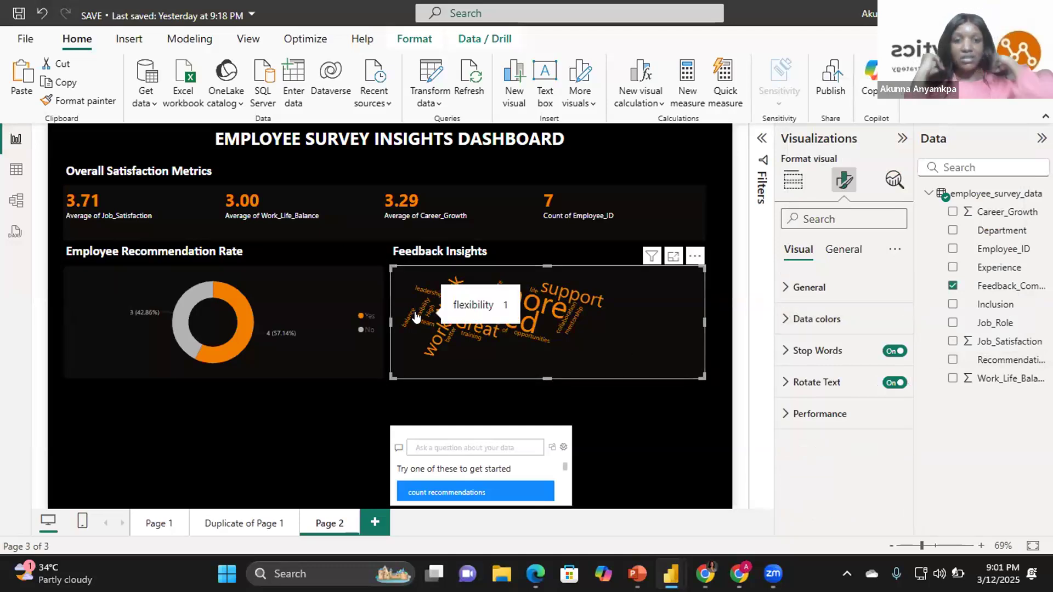
Remove the Q&A visual from the empty area below the word cloud
{"action": "left_click", "coordinate": [630, 426]}
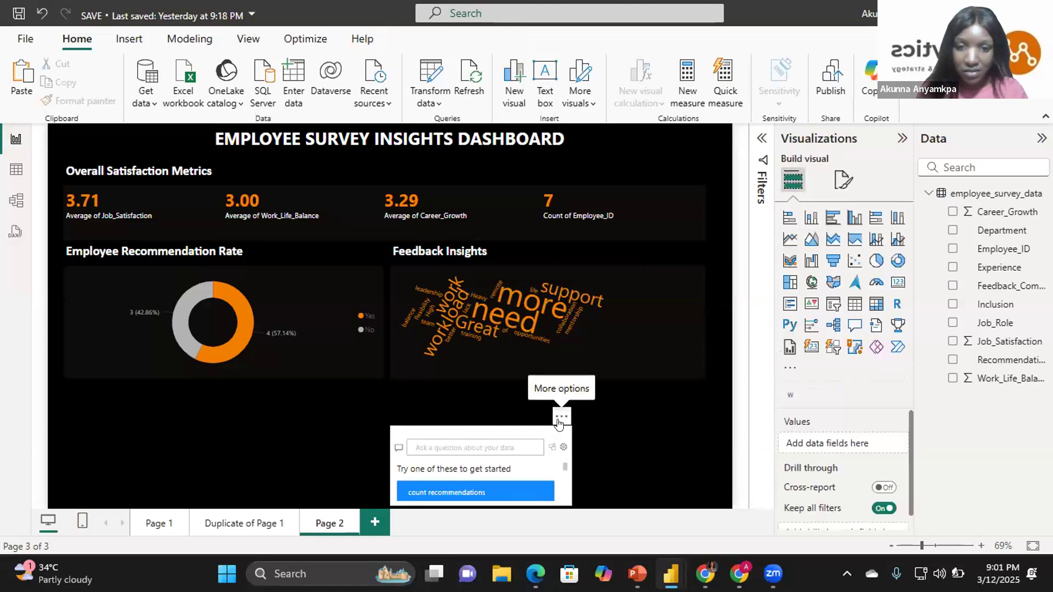
{"action": "left_click_drag", "start_coordinate": [527, 458], "coordinate": [588, 461]}
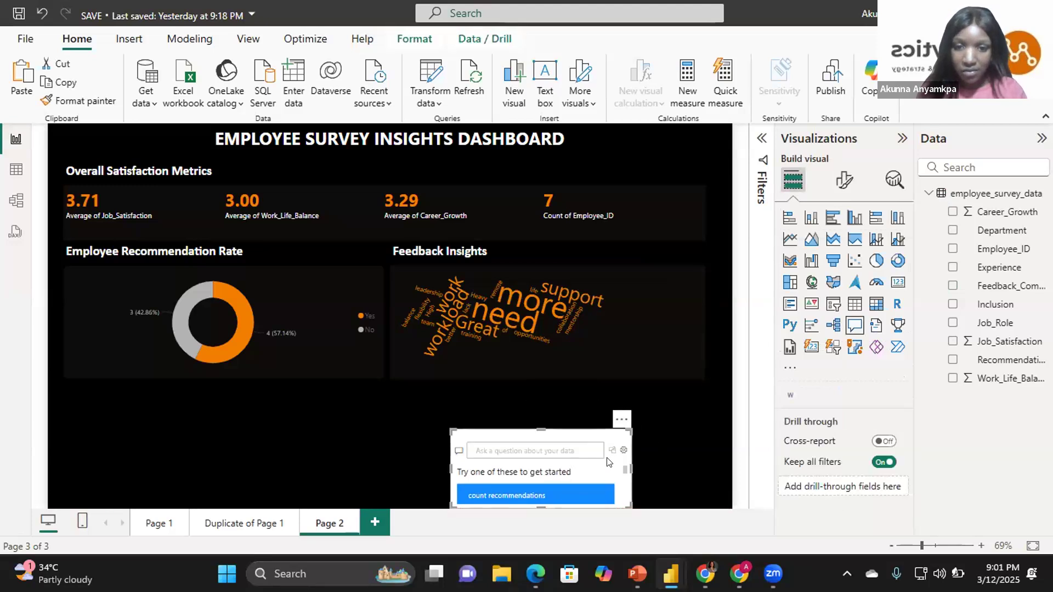
{"action": "left_click", "coordinate": [621, 420]}
{"action": "left_click", "coordinate": [652, 438]}
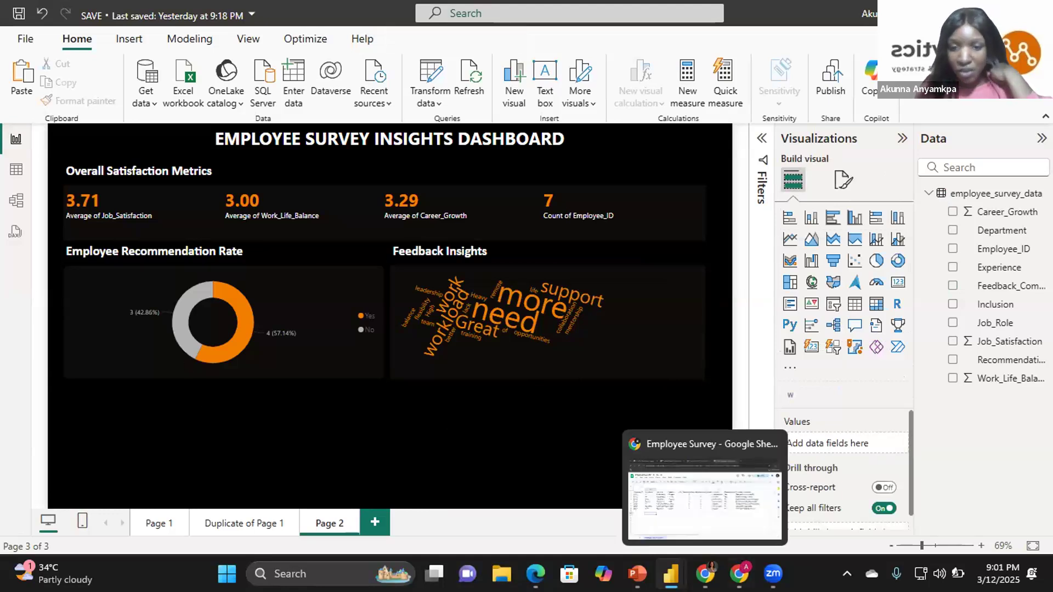
Switch to PowerPoint to examine the reference dashboard's remaining charts and headings, and return to the Power BI report
{"action": "mouse_move", "coordinate": [637, 574]}
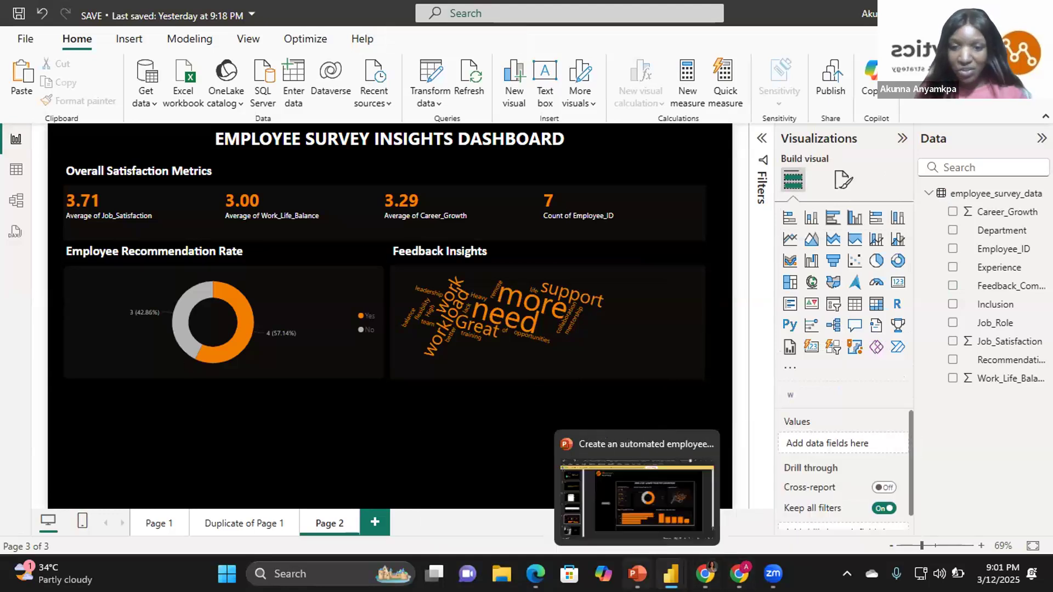
{"action": "left_click", "coordinate": [657, 500]}
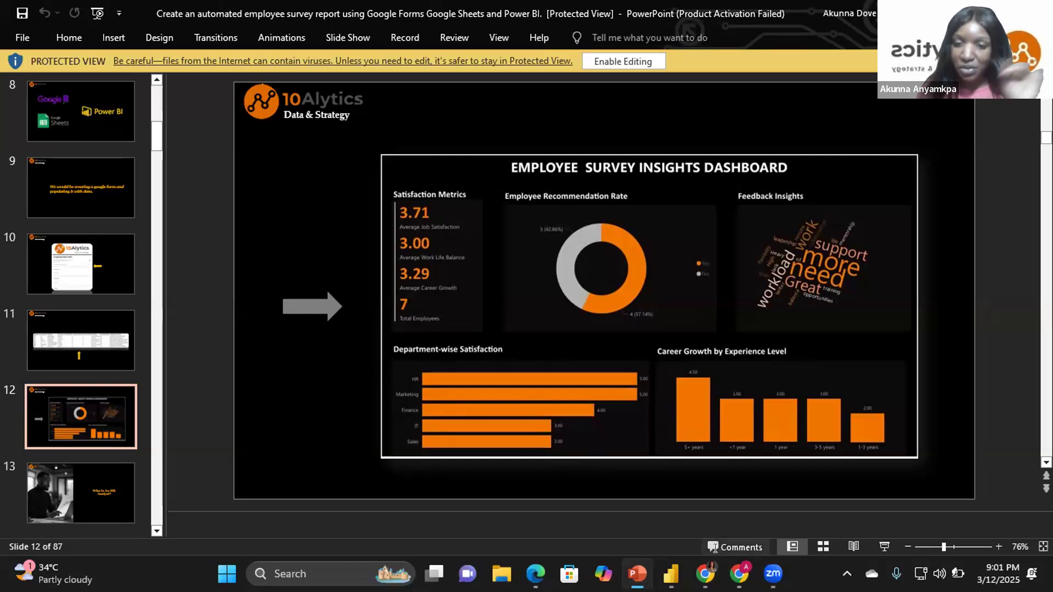
{"action": "mouse_move", "coordinate": [637, 573]}
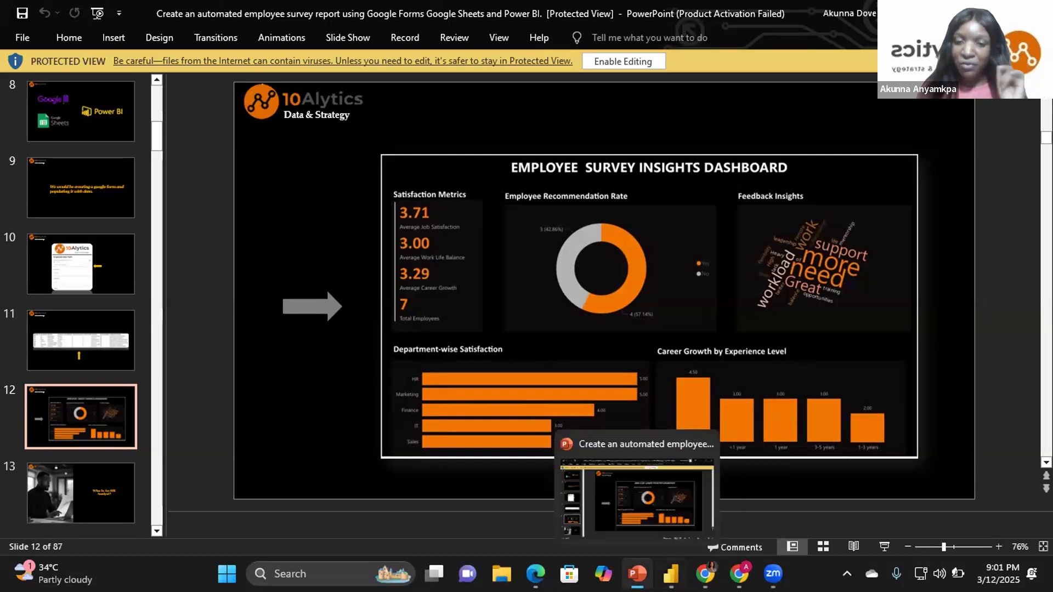
{"action": "mouse_move", "coordinate": [671, 573]}
{"action": "left_click", "coordinate": [495, 509]}
Duplicate the "Employee Recommendation Rate" heading and place the copy directly below the donut chart, aligned with its left edge
{"action": "left_click", "coordinate": [161, 266]}
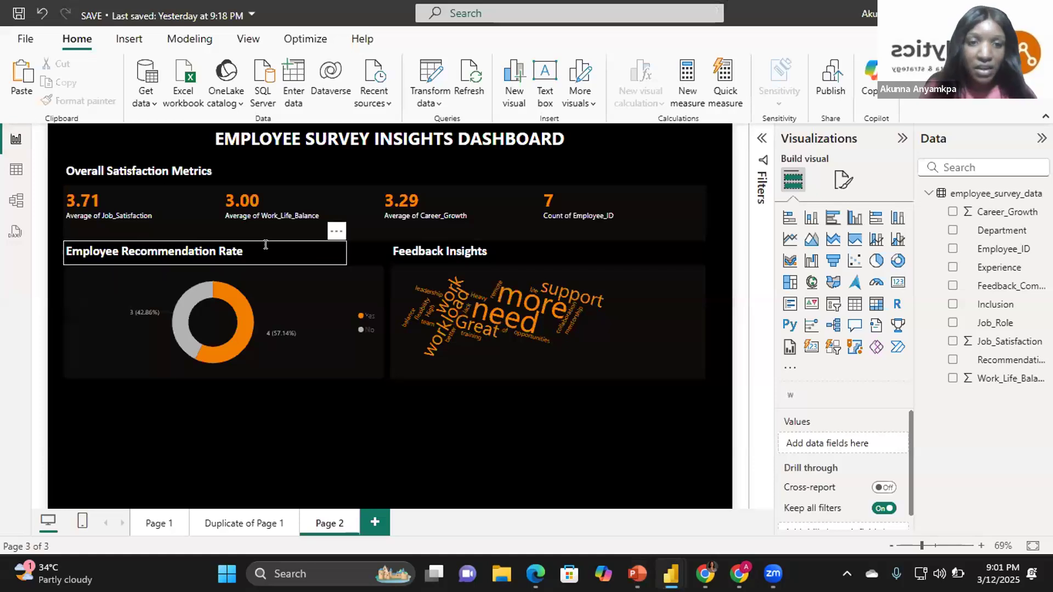
{"action": "left_click", "coordinate": [336, 232]}
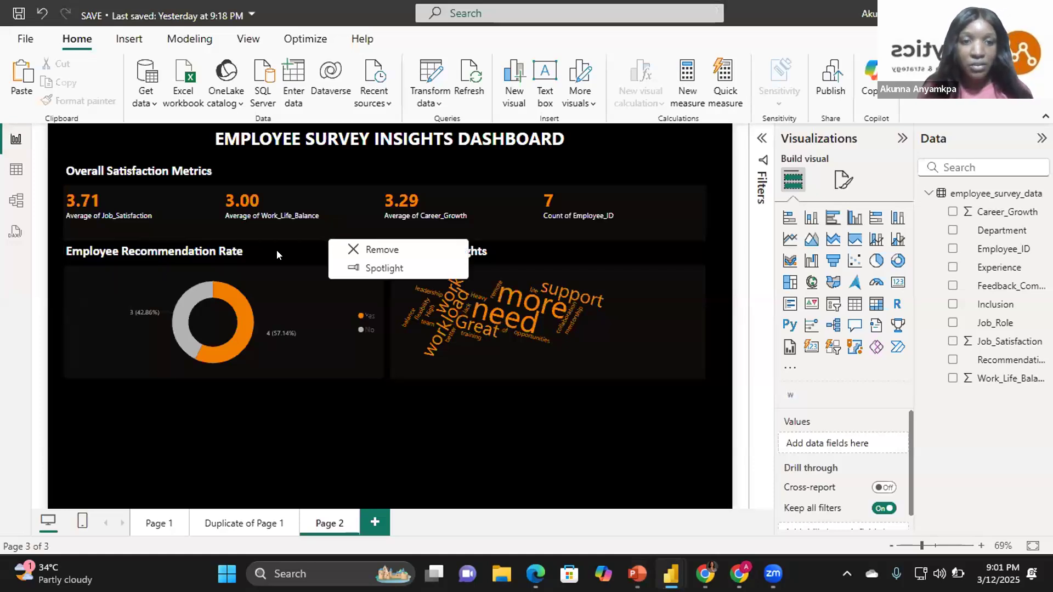
{"action": "left_click", "coordinate": [278, 246]}
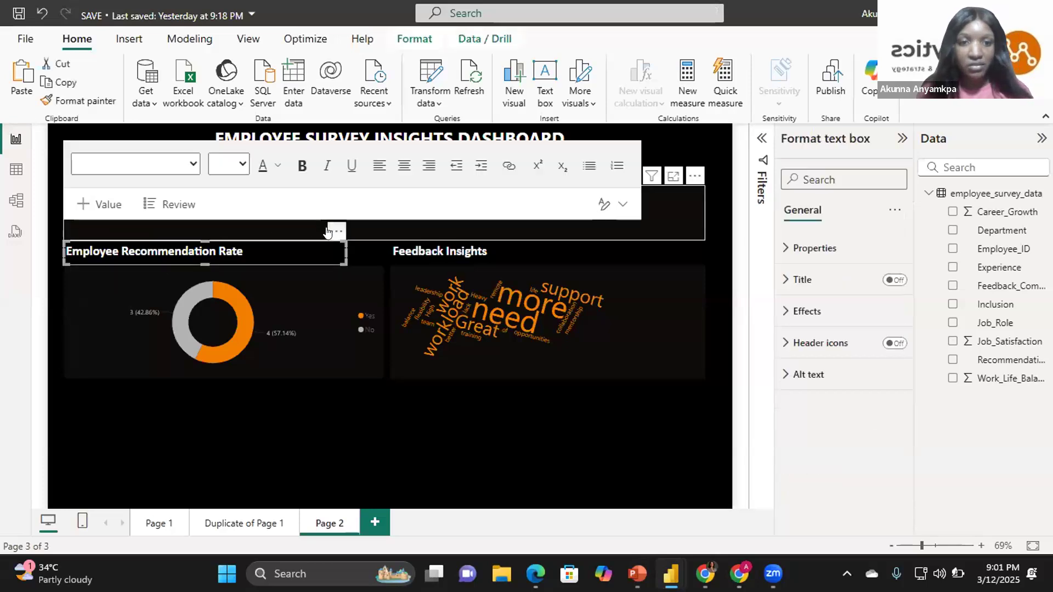
{"action": "left_click", "coordinate": [328, 231]}
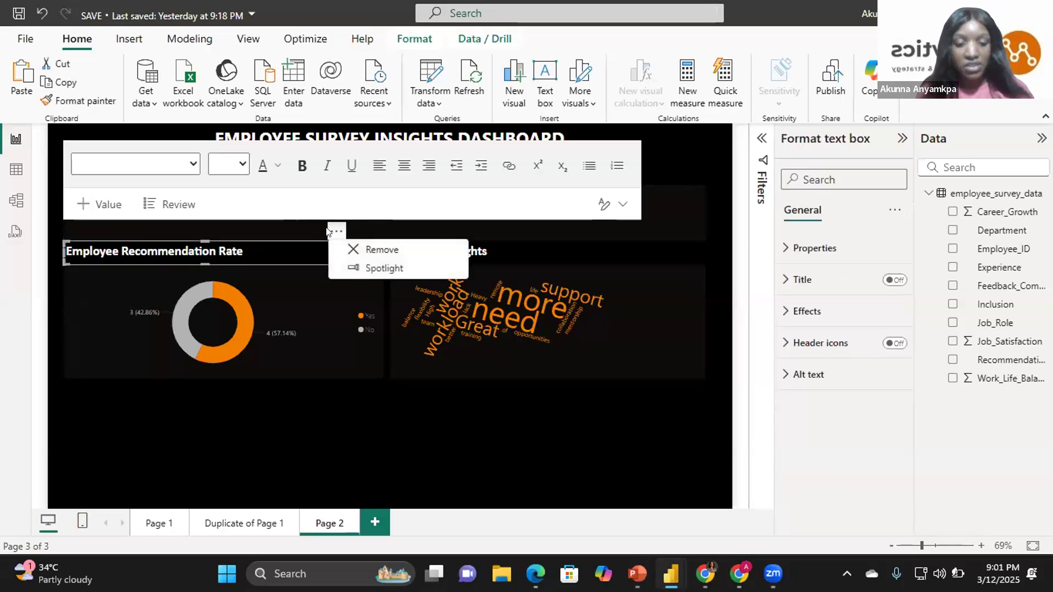
{"action": "key", "text": "ctrl+v"}
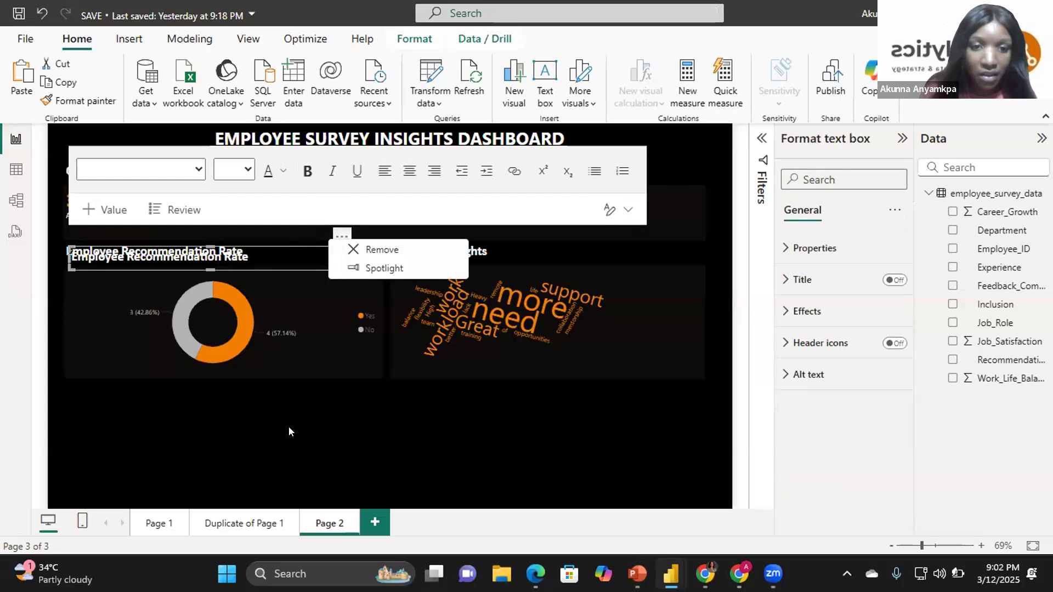
{"action": "key", "text": "Escape"}
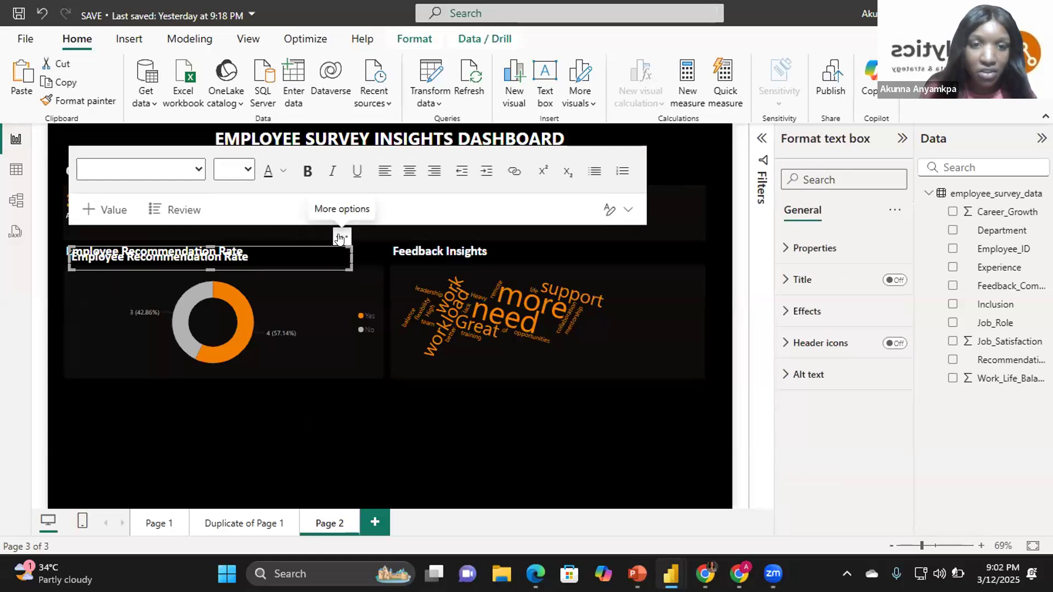
{"action": "left_click_drag", "start_coordinate": [341, 237], "coordinate": [334, 376]}
Replace the text of the heading copy below the donut chart with "Department-wise Satisfaction"
{"action": "left_click", "coordinate": [193, 390]}
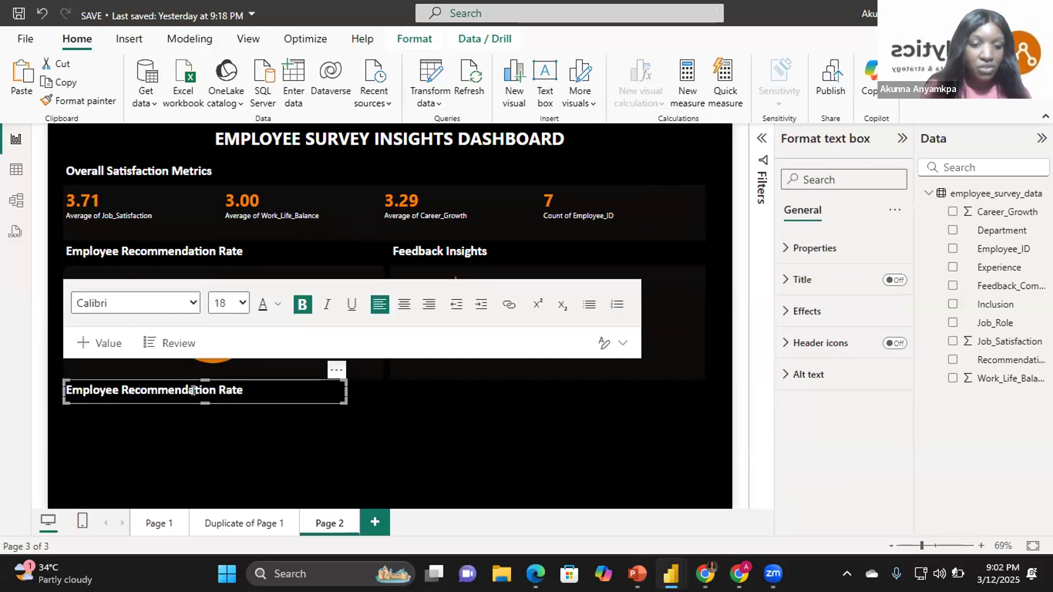
{"action": "triple_click", "coordinate": [193, 390]}
{"action": "left_click_drag", "start_coordinate": [247, 389], "coordinate": [71, 390]}
{"action": "type", "text": "D"}
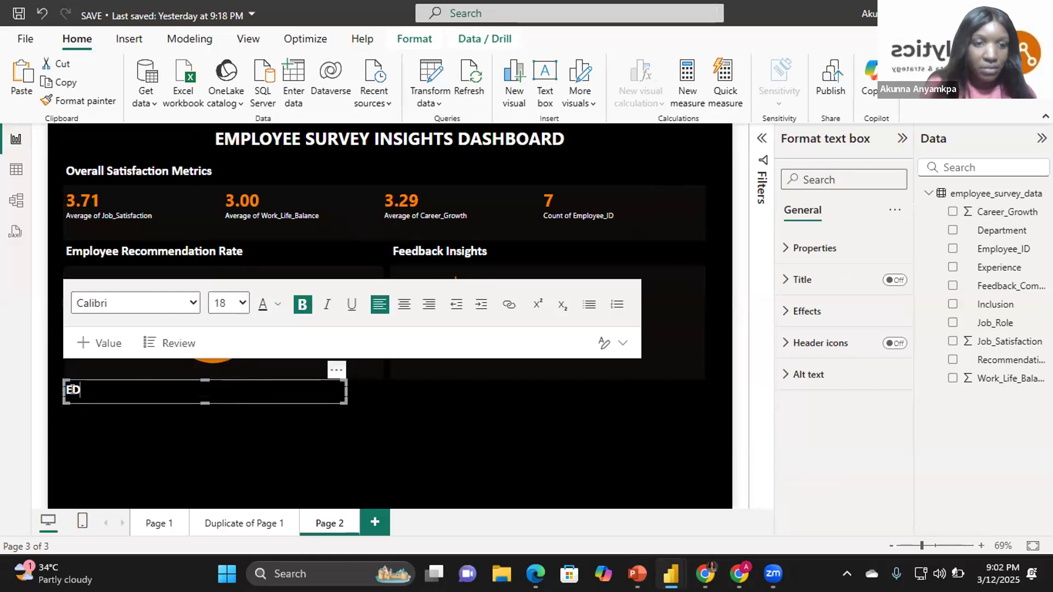
{"action": "type", "text": "epart"}
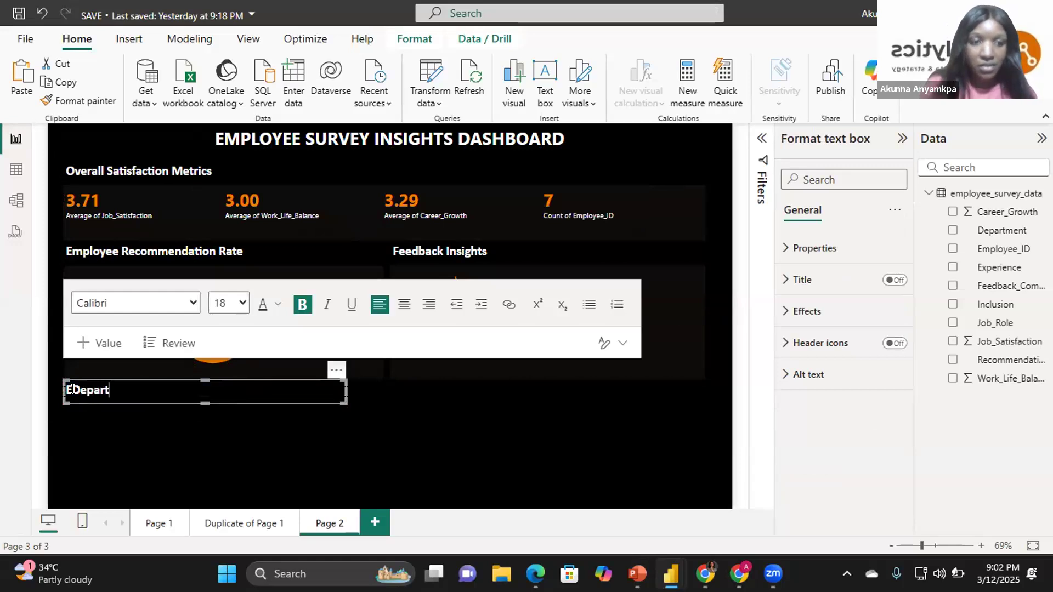
{"action": "type", "text": "ment-wise Satisfaction"}
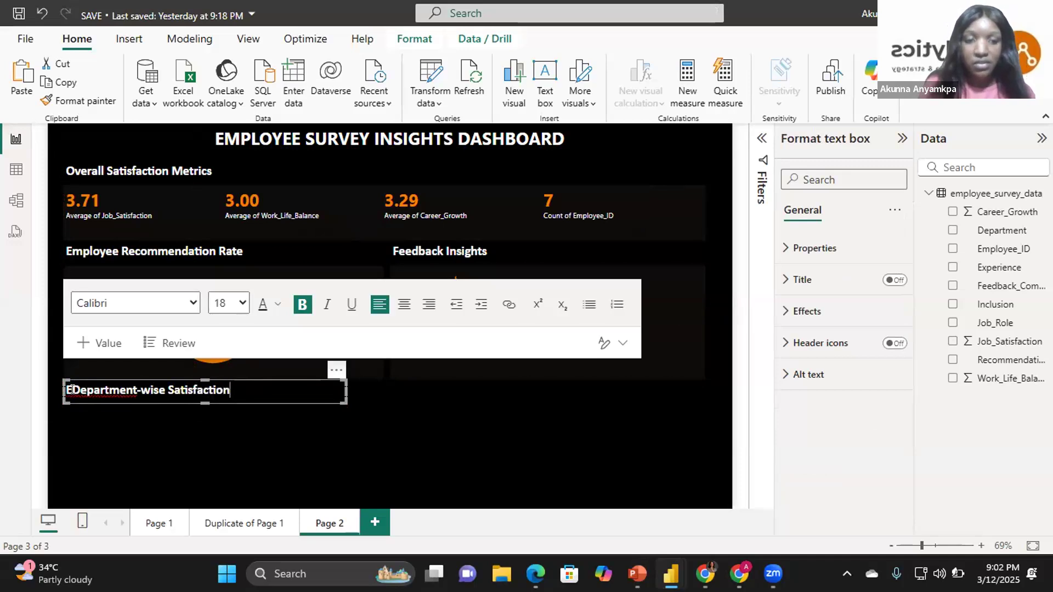
{"action": "left_click", "coordinate": [72, 383]}
{"action": "key", "text": "BackSpace"}
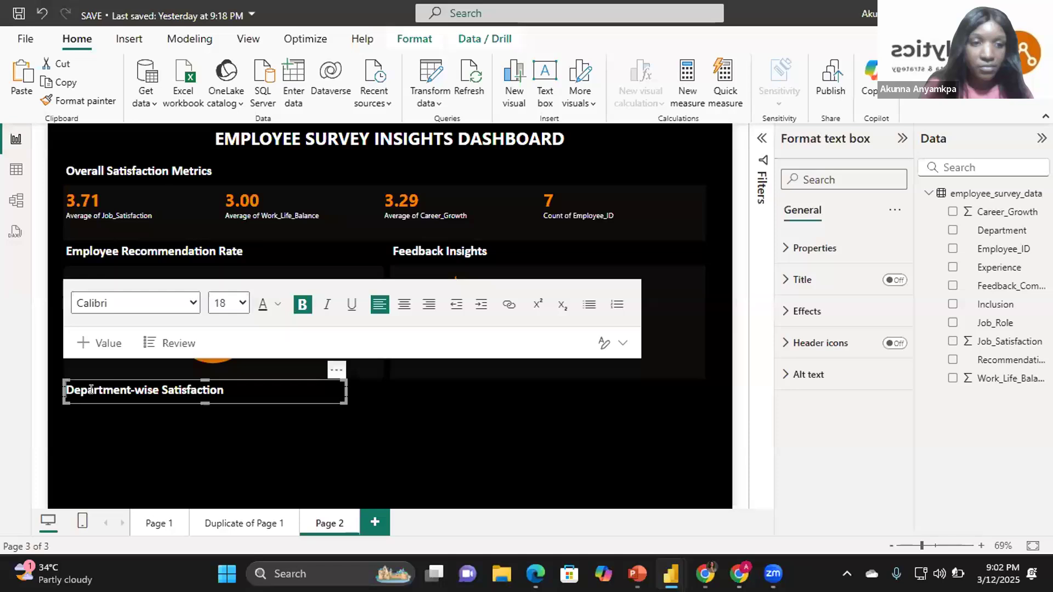
Duplicate the "Department-wise Satisfaction" heading and place the copy below the word cloud
{"action": "left_click", "coordinate": [337, 371]}
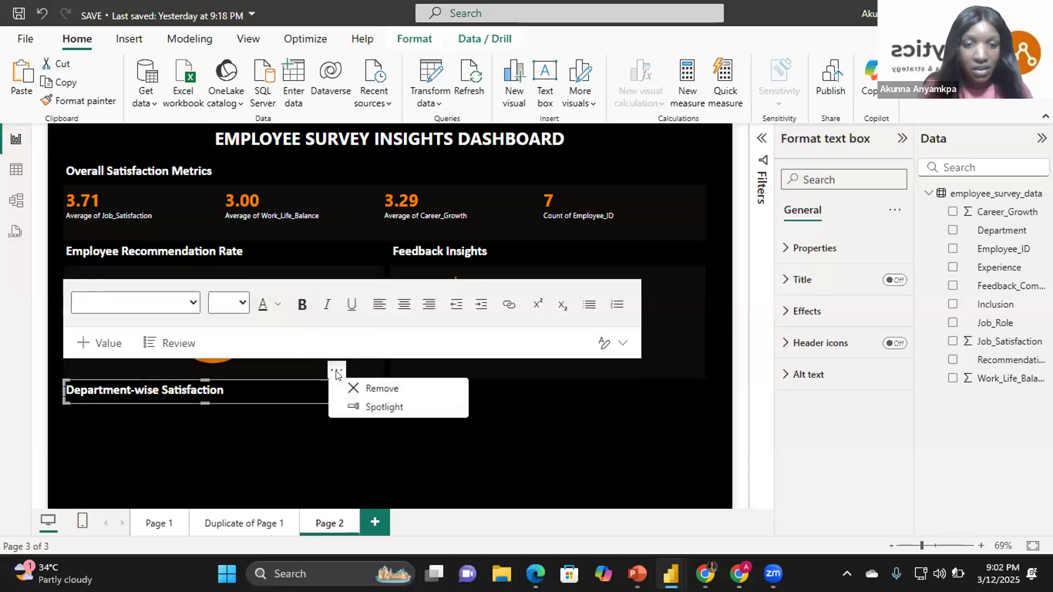
{"action": "key", "text": "ctrl+v"}
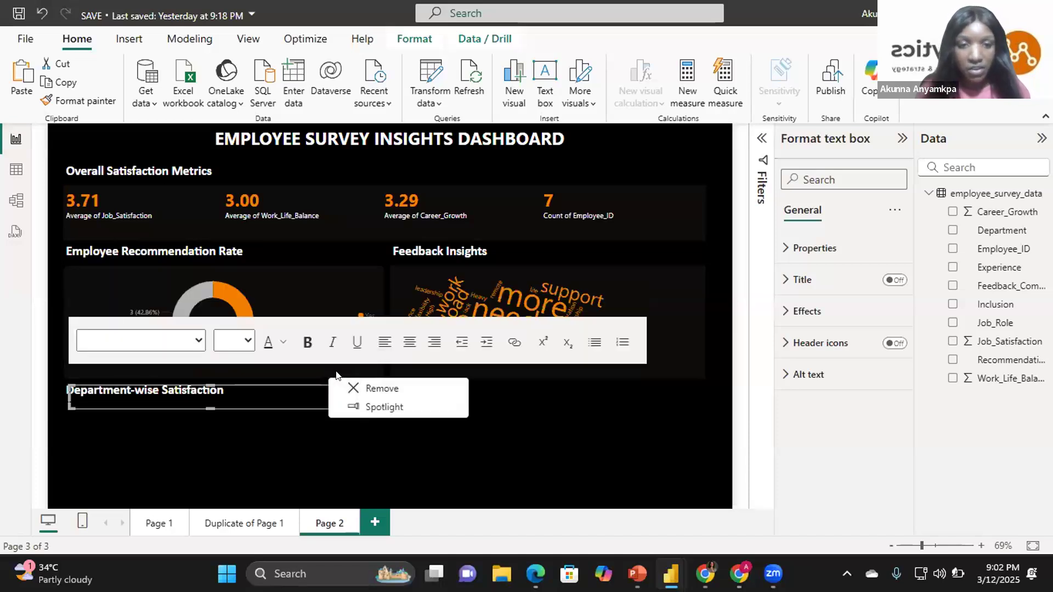
{"action": "left_click", "coordinate": [431, 445]}
{"action": "left_click_drag", "start_coordinate": [399, 385], "coordinate": [671, 376]}
{"action": "left_click", "coordinate": [670, 377]}
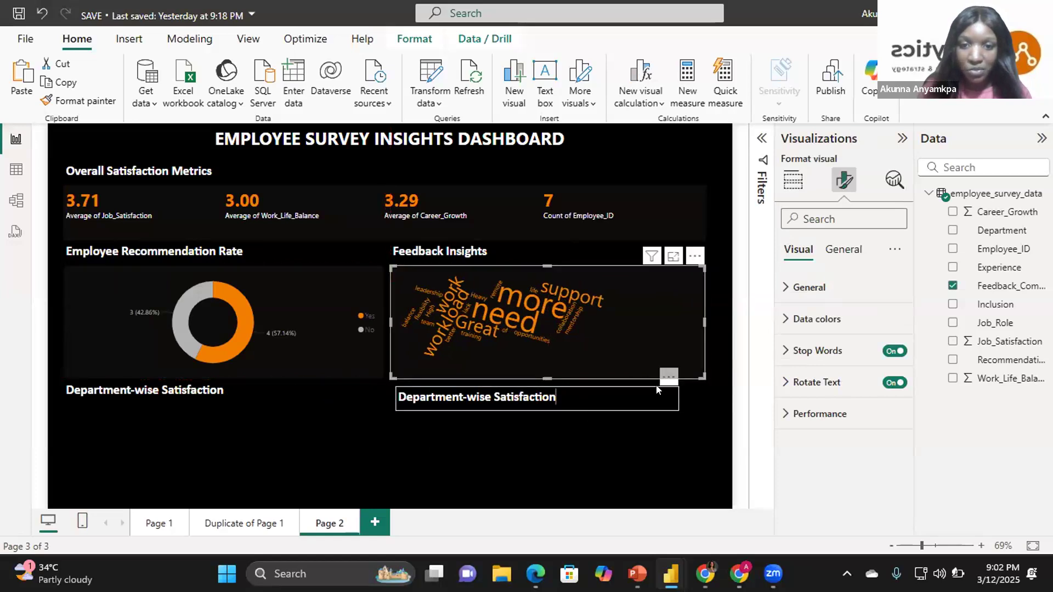
Reposition the copied heading so it sits slightly beneath the word cloud's lower edge
{"action": "left_click", "coordinate": [657, 386]}
{"action": "left_click_drag", "start_coordinate": [657, 381], "coordinate": [648, 403]}
{"action": "left_click", "coordinate": [689, 431]}
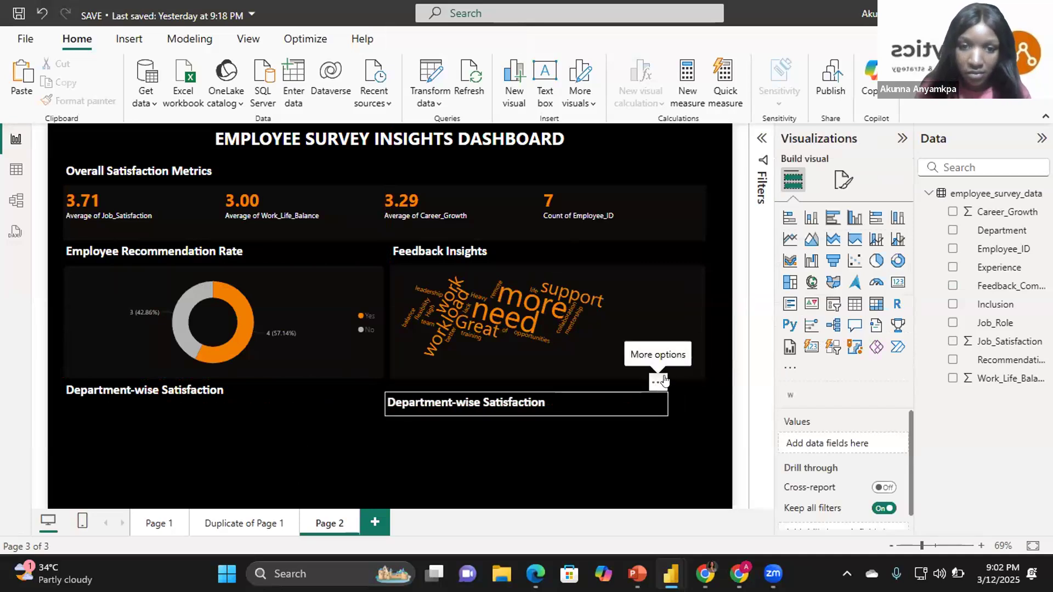
{"action": "left_click", "coordinate": [662, 385]}
{"action": "left_click_drag", "start_coordinate": [660, 387], "coordinate": [680, 379]}
{"action": "left_click", "coordinate": [678, 375]}
{"action": "left_click", "coordinate": [654, 425]}
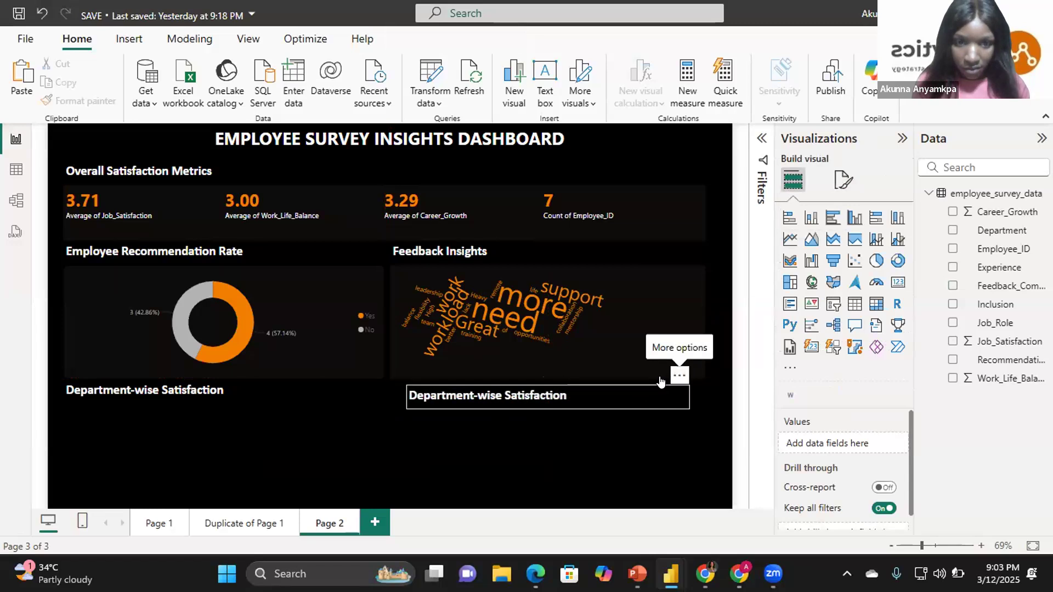
{"action": "left_click", "coordinate": [669, 388]}
{"action": "left_click", "coordinate": [670, 384]}
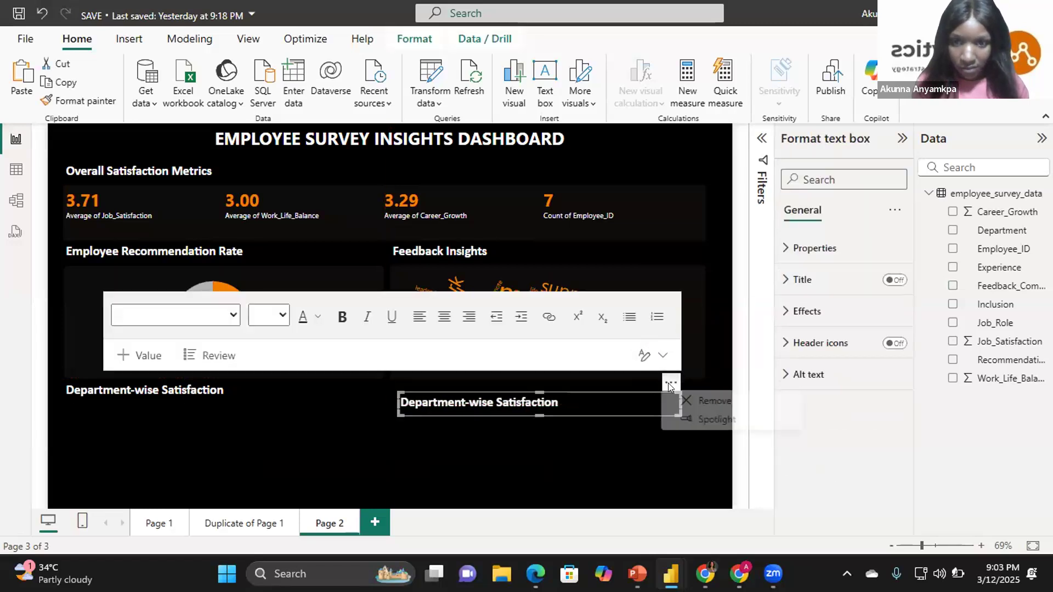
{"action": "left_click", "coordinate": [567, 444]}
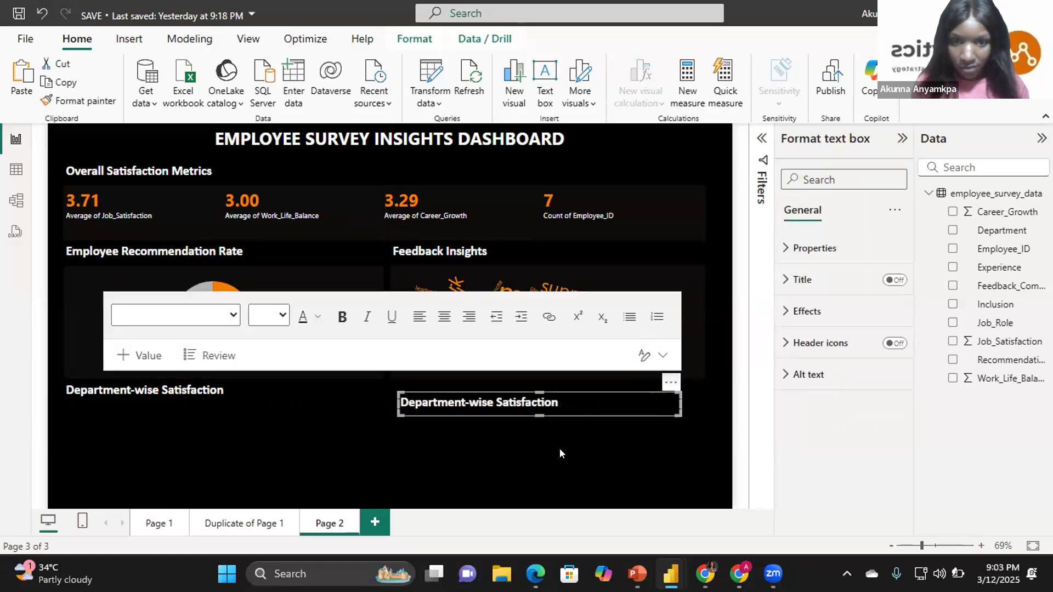
{"action": "double_click", "coordinate": [560, 451]}
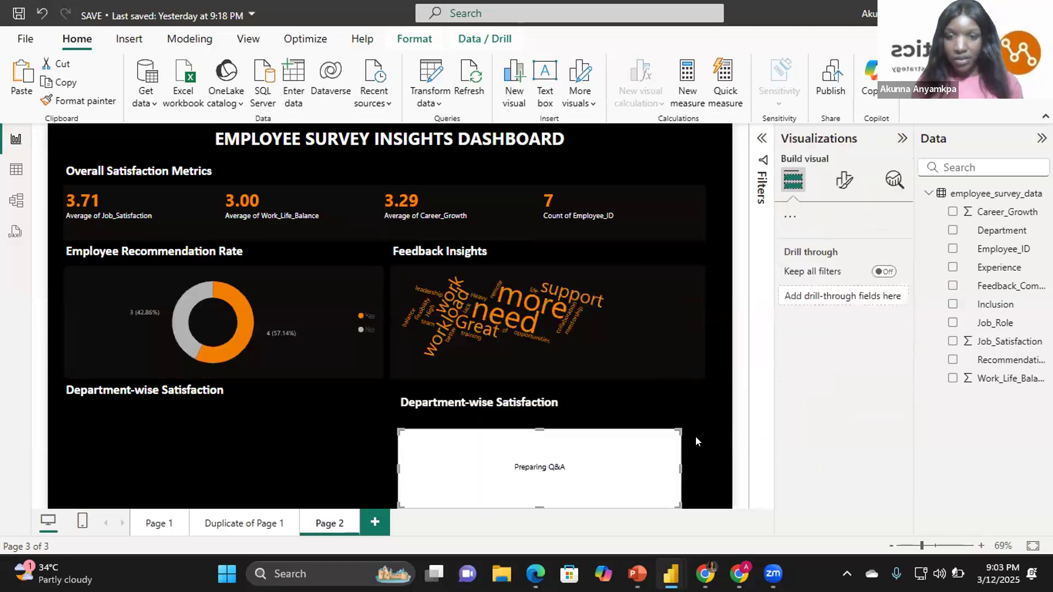
{"action": "left_click", "coordinate": [671, 422]}
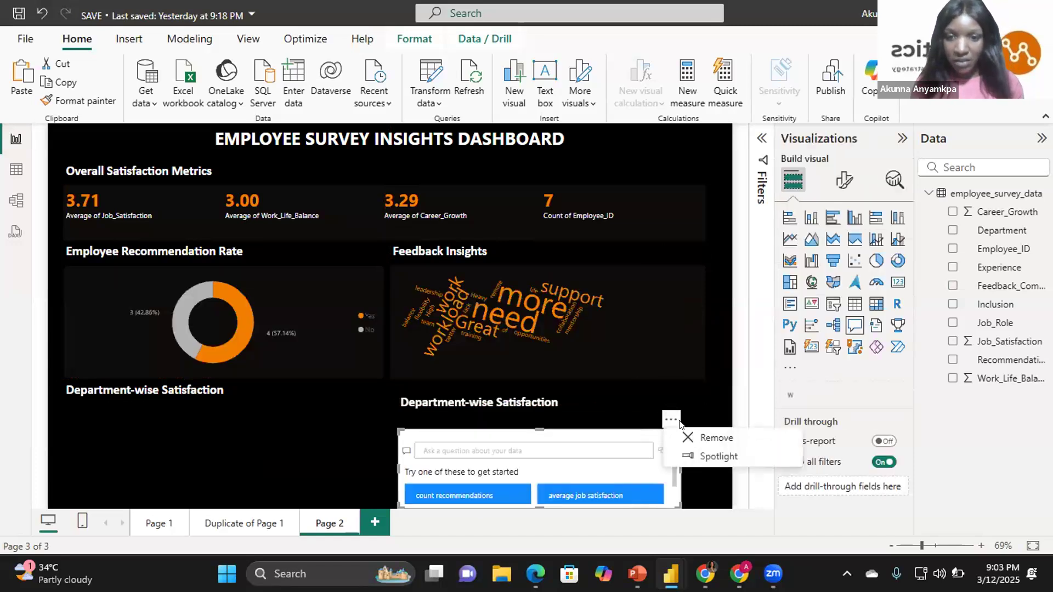
{"action": "left_click", "coordinate": [719, 438]}
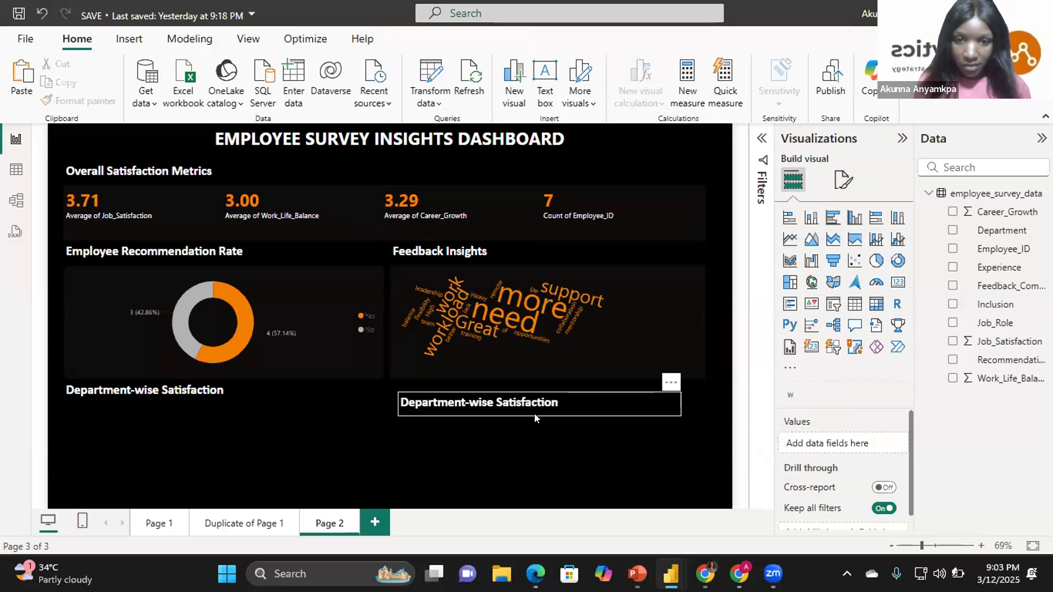
Align the copied heading with the left edge of the word cloud
{"action": "left_click_drag", "start_coordinate": [646, 372], "coordinate": [642, 362]}
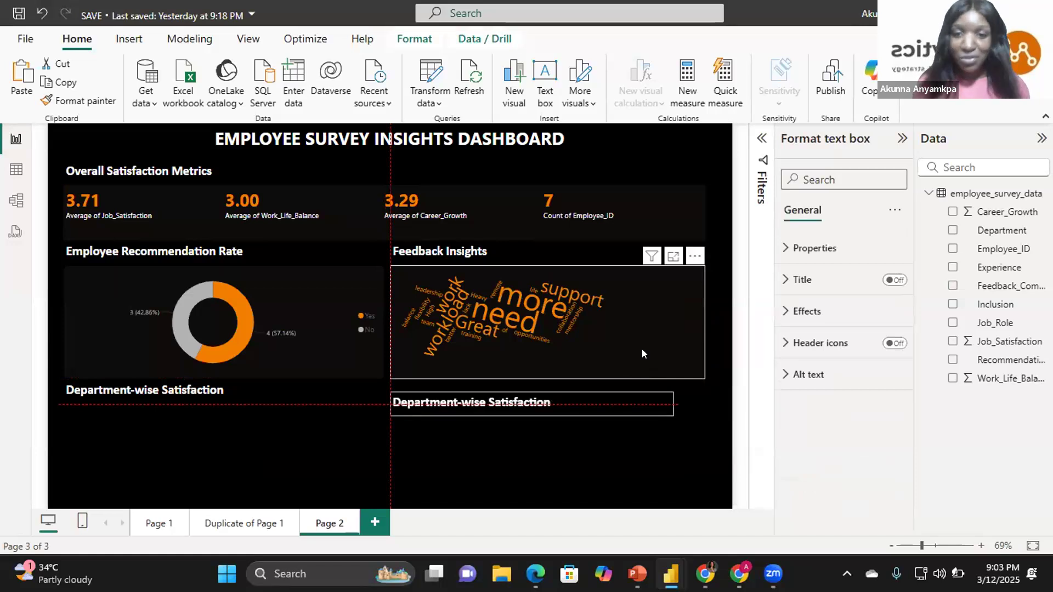
{"action": "left_click", "coordinate": [643, 352]}
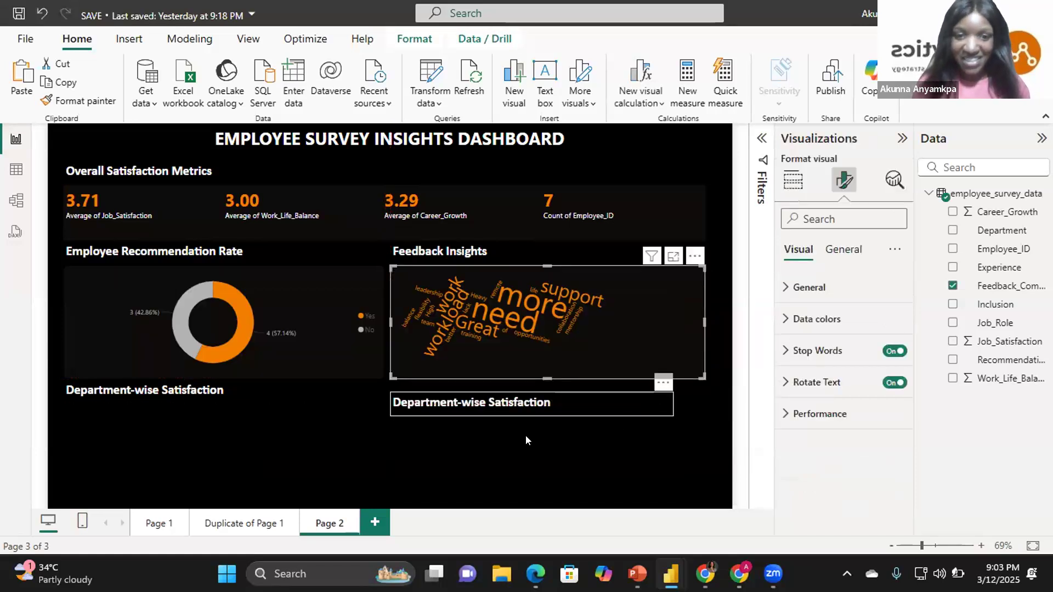
{"action": "left_click", "coordinate": [375, 422]}
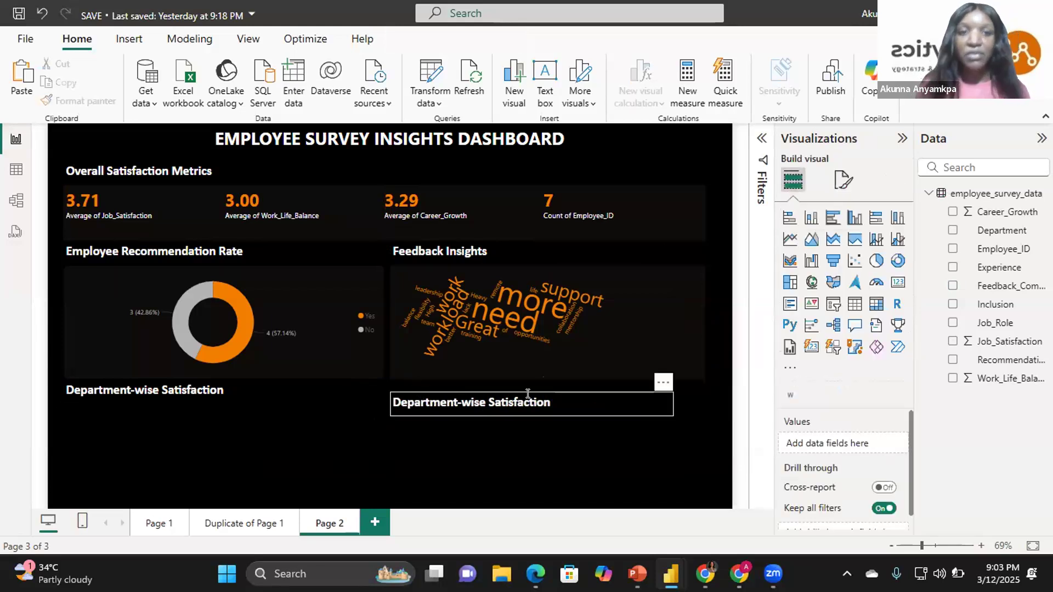
Replace the text of the heading copy below the word cloud with "Career Growth by Experience Level"
{"action": "left_click", "coordinate": [554, 402]}
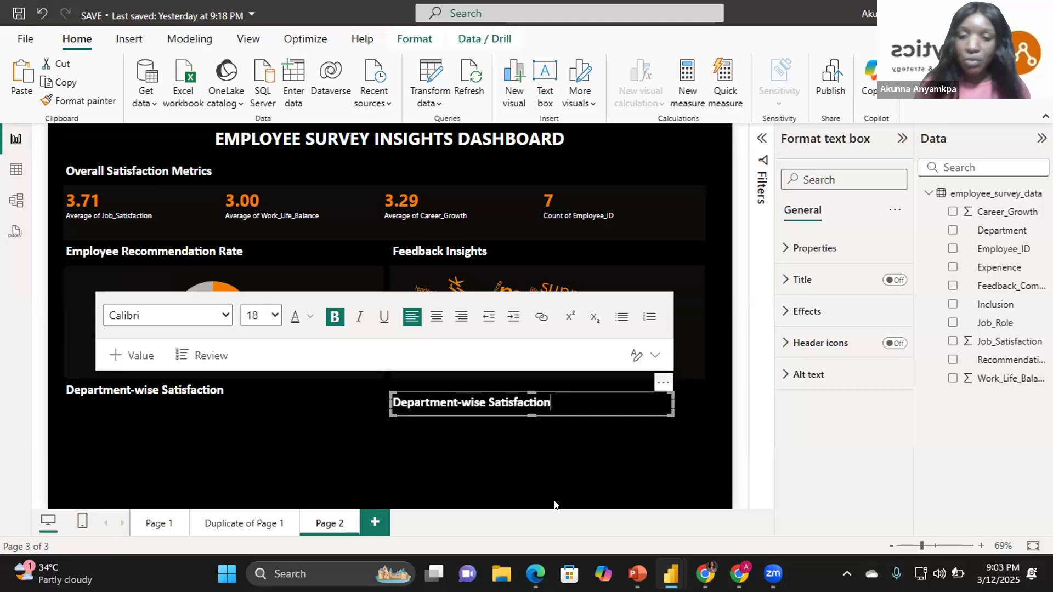
{"action": "mouse_move", "coordinate": [636, 571]}
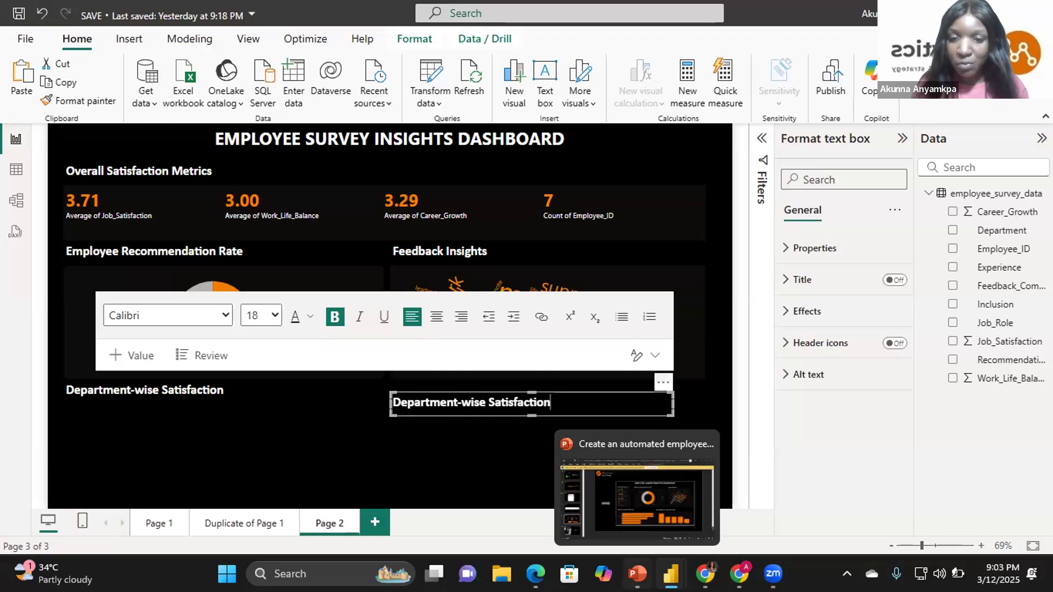
{"action": "key", "text": "BackSpace"}
{"action": "key", "text": "BackSpace"}
{"action": "key", "text": "BackSpace"}
{"action": "key", "text": "BackSpace"}
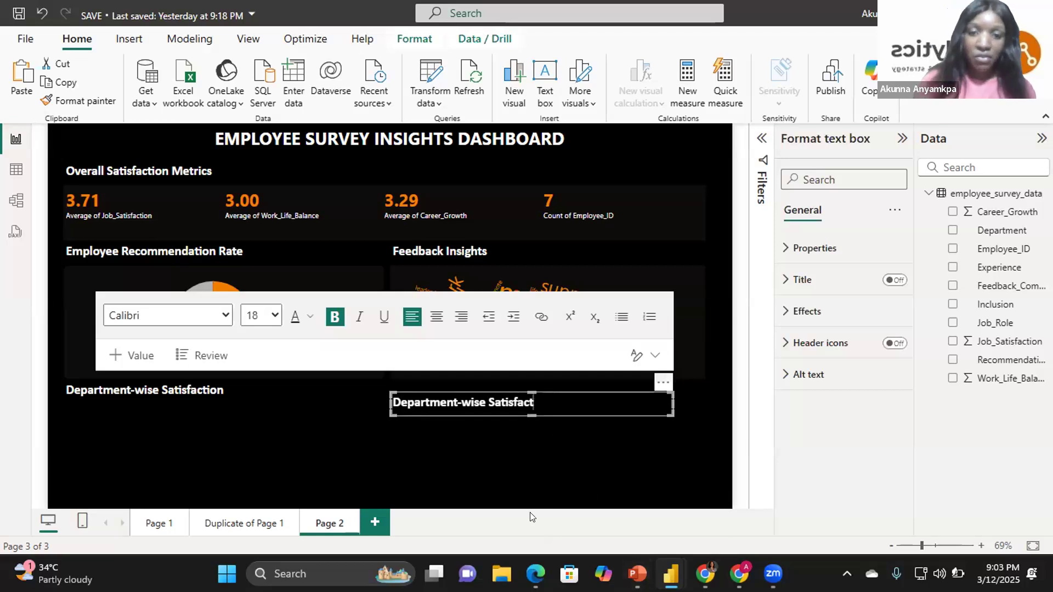
{"action": "key", "text": "BackSpace"}
{"action": "key", "text": "BackSpace"}
{"action": "key", "text": "BackSpace"}
{"action": "key", "text": "BackSpace"}
{"action": "key", "text": "BackSpace"}
{"action": "key", "text": "BackSpace"}
{"action": "key", "text": "BackSpace"}
{"action": "key", "text": "BackSpace"}
{"action": "key", "text": "BackSpace"}
{"action": "key", "text": "BackSpace"}
{"action": "key", "text": "BackSpace"}
{"action": "key", "text": "BackSpace"}
{"action": "key", "text": "BackSpace"}
{"action": "key", "text": "BackSpace"}
{"action": "key", "text": "BackSpace"}
{"action": "key", "text": "BackSpace"}
{"action": "key", "text": "BackSpace"}
{"action": "key", "text": "BackSpace"}
{"action": "key", "text": "BackSpace"}
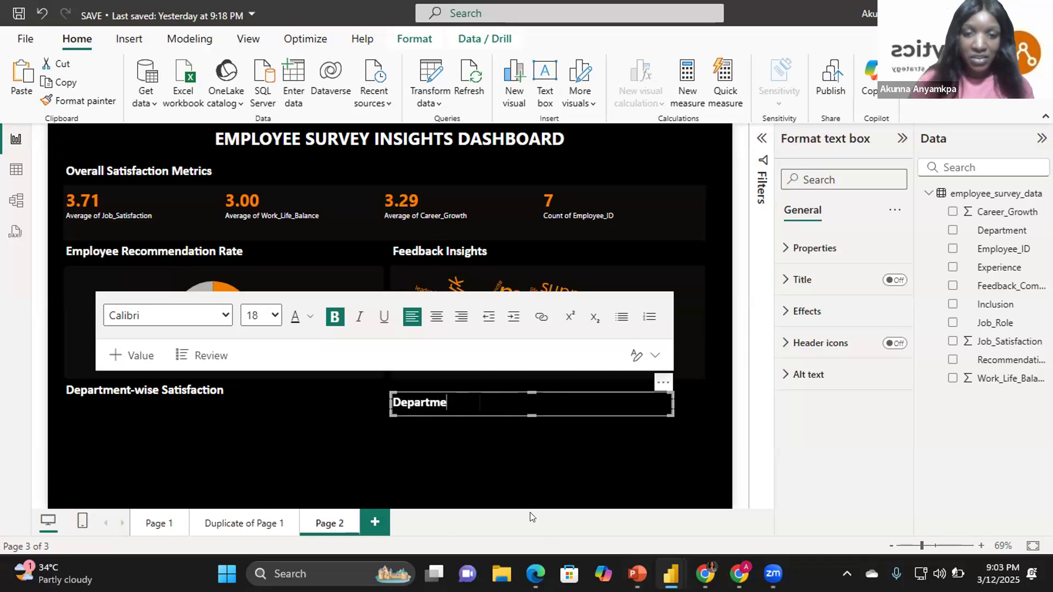
{"action": "key", "text": "BackSpace"}
{"action": "key", "text": "BackSpace"}
{"action": "key", "text": "BackSpace"}
{"action": "key", "text": "BackSpace"}
{"action": "type", "text": "Career"}
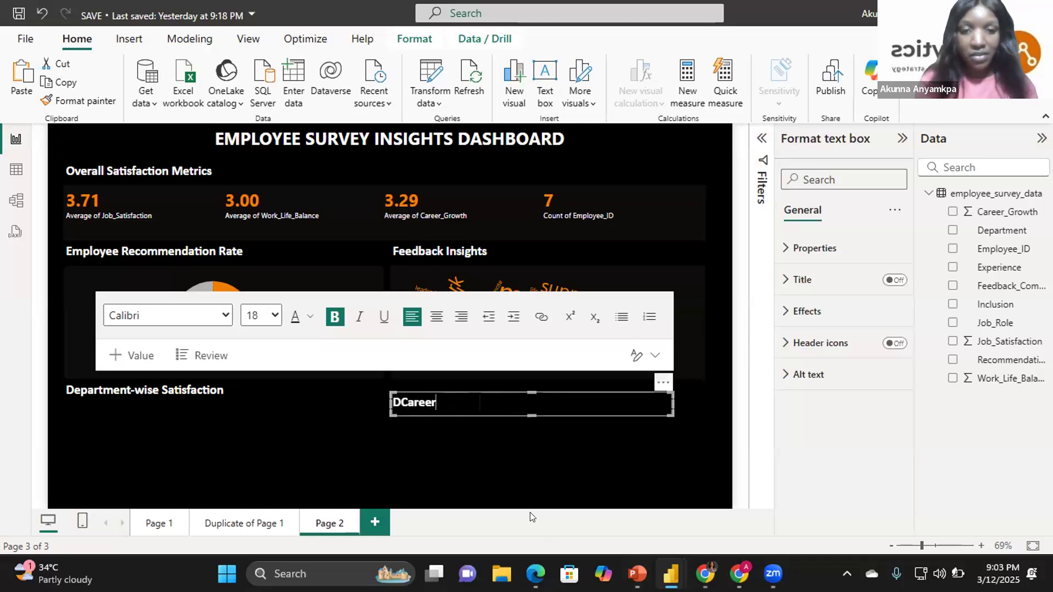
{"action": "type", "text": " Growth"}
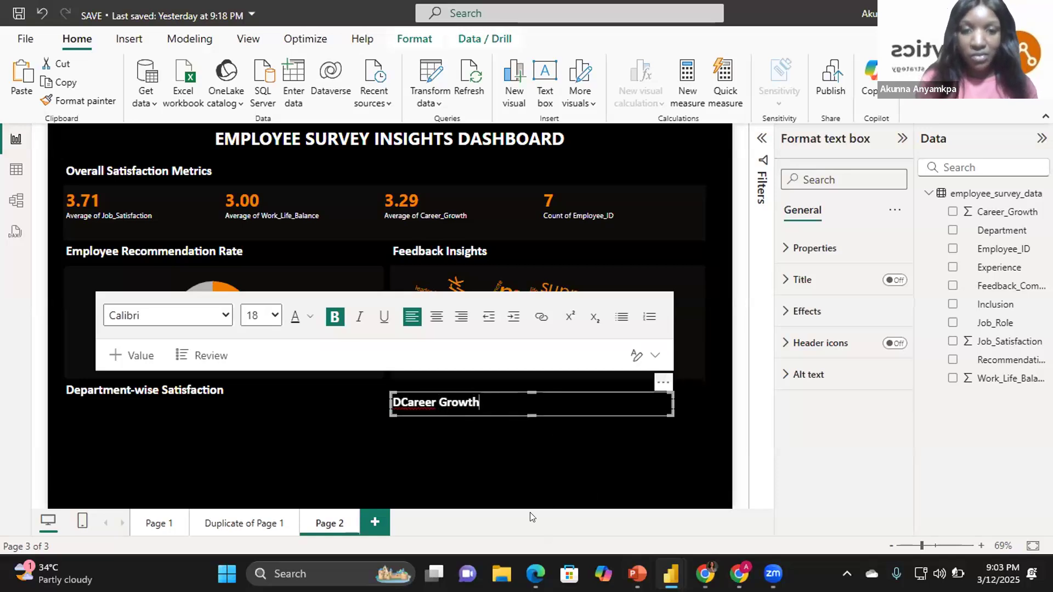
{"action": "type", "text": " by Ex"}
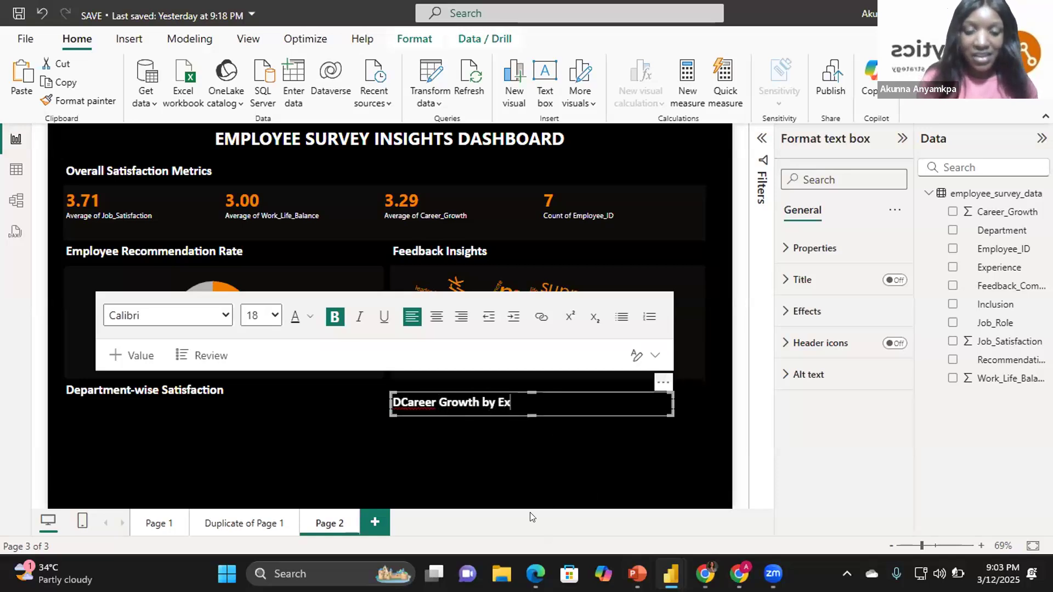
{"action": "type", "text": "perinc"}
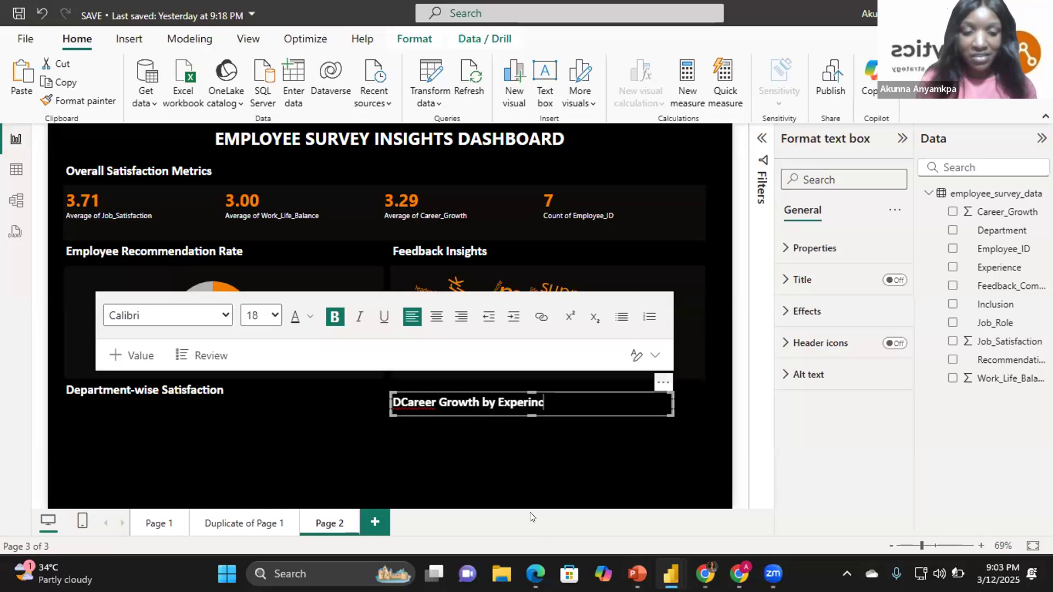
{"action": "type", "text": "e Level"}
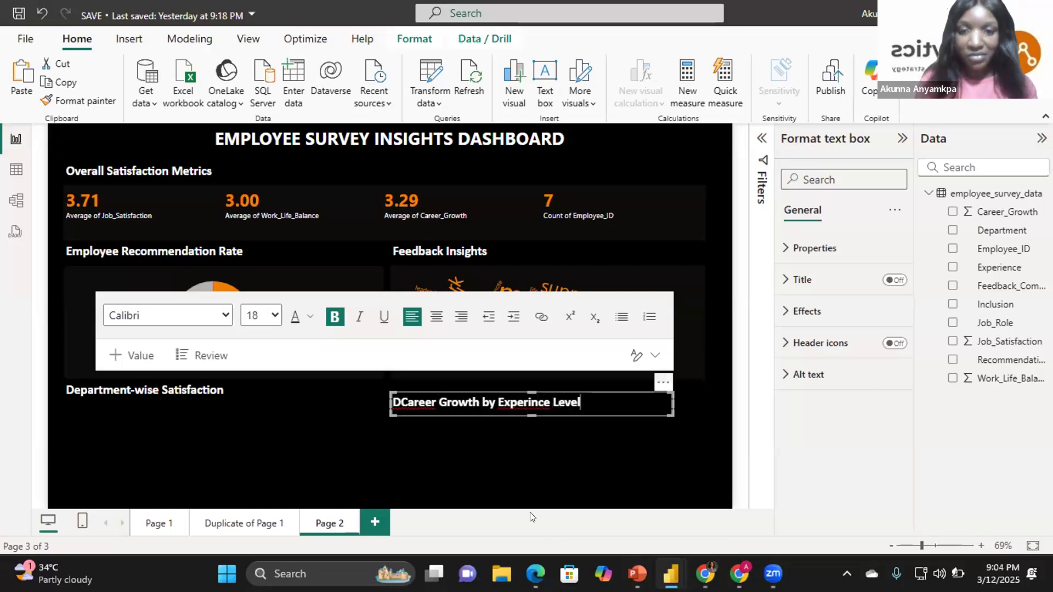
Remove the stray "D" before "Career" in the new heading and correct the misspelled word to "Experience"
{"action": "right_click", "coordinate": [525, 404]}
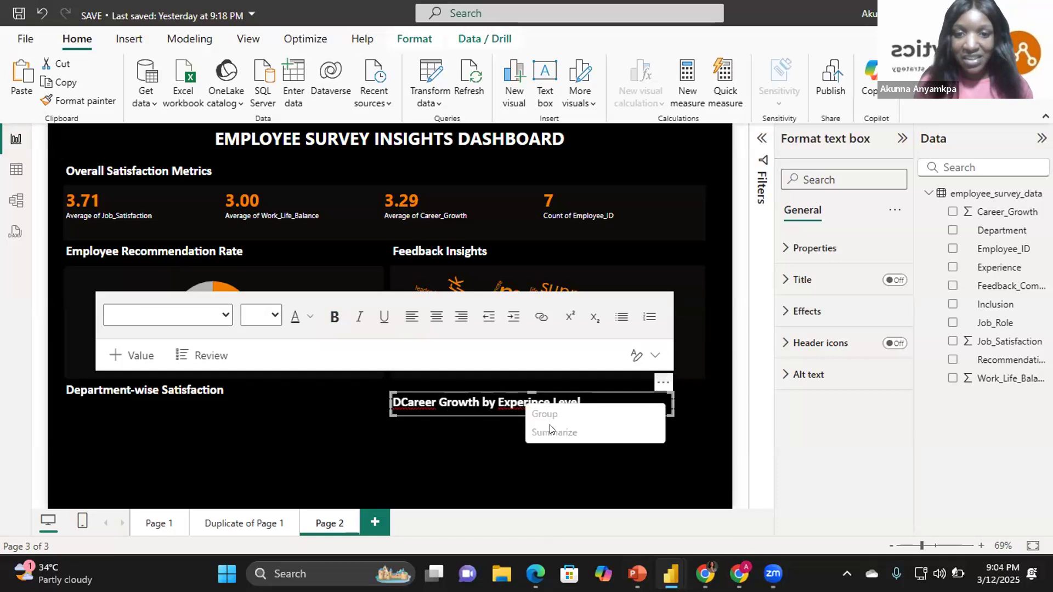
{"action": "left_click", "coordinate": [512, 404]}
{"action": "right_click", "coordinate": [512, 402]}
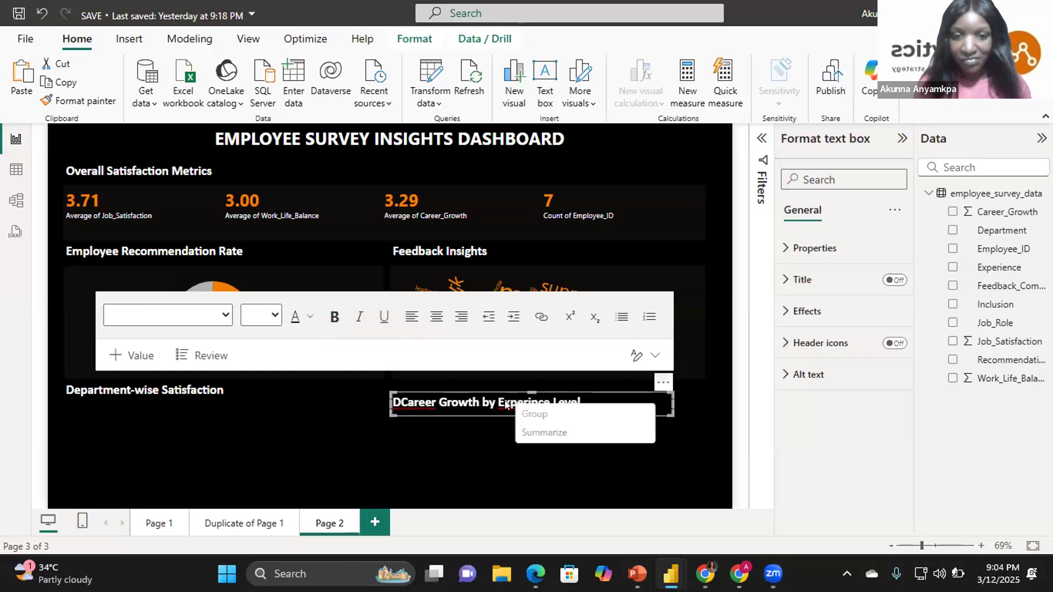
{"action": "left_click", "coordinate": [403, 401]}
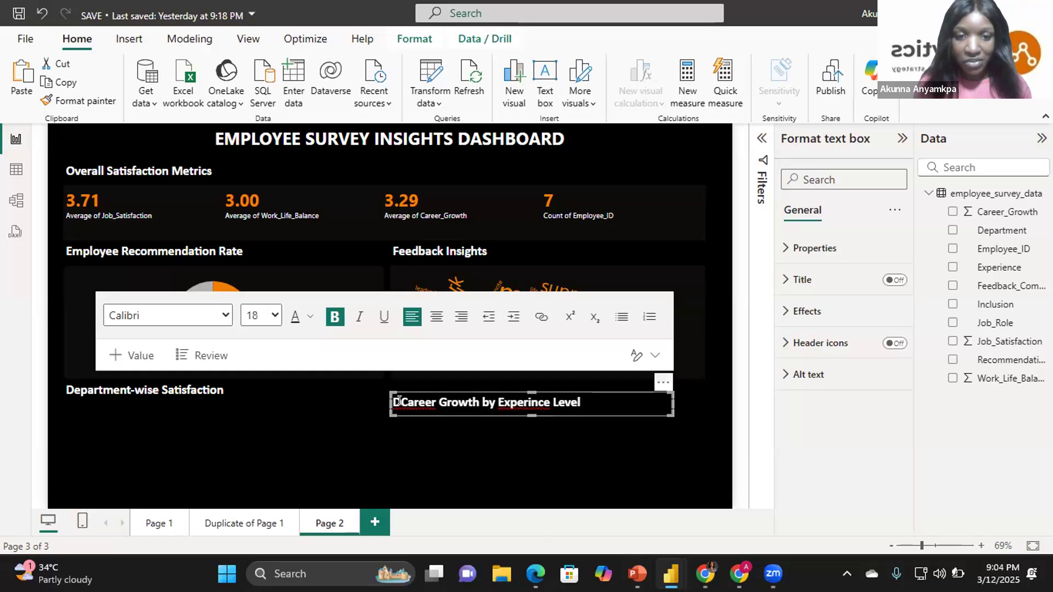
{"action": "key", "text": "BackSpace"}
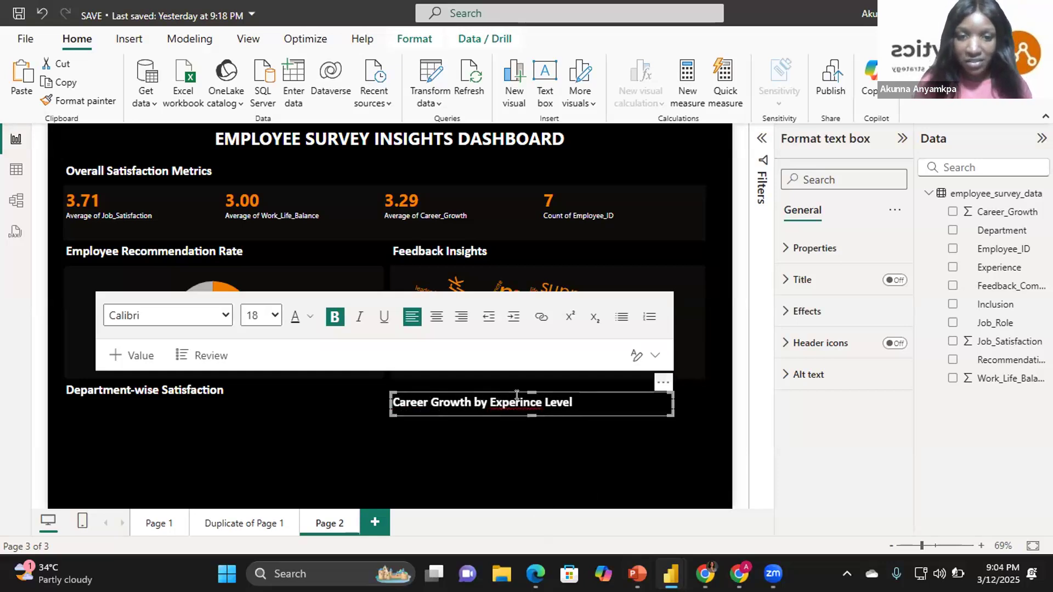
{"action": "left_click", "coordinate": [518, 404]}
{"action": "type", "text": "e"}
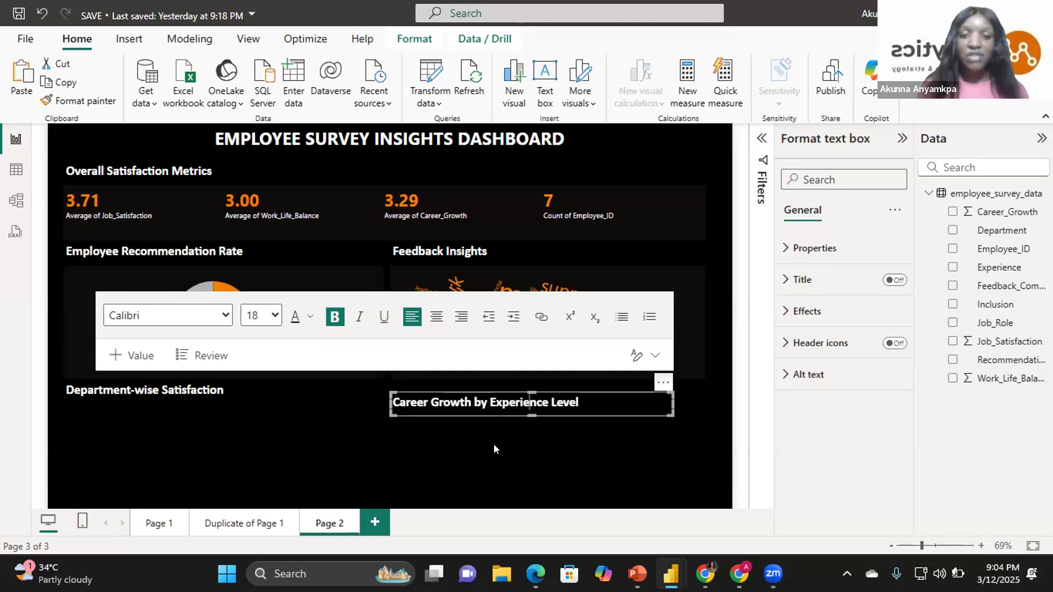
{"action": "left_click", "coordinate": [328, 421]}
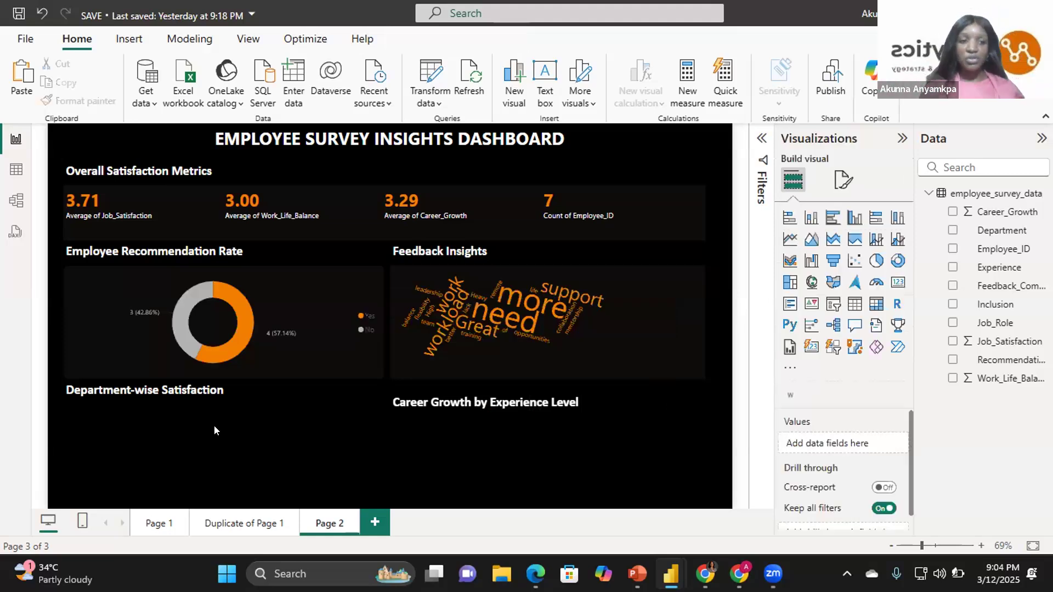
Add a stacked bar chart with Department on the Y-axis and Job_Satisfaction on the X-axis, placed directly under the "Department-wise Satisfaction" heading
{"action": "left_click", "coordinate": [785, 218]}
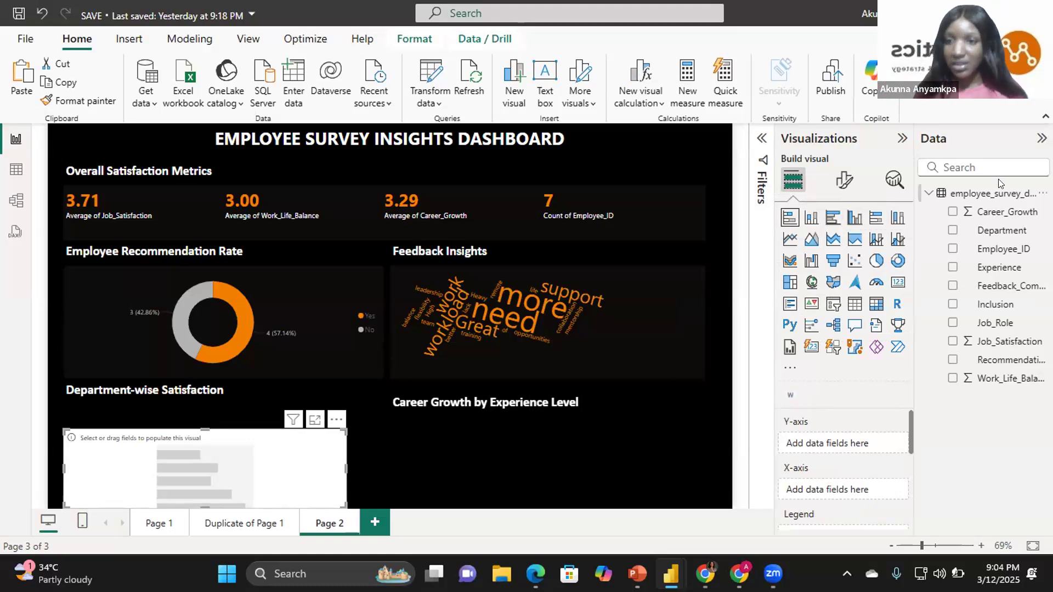
{"action": "left_click_drag", "start_coordinate": [997, 231], "coordinate": [866, 443]}
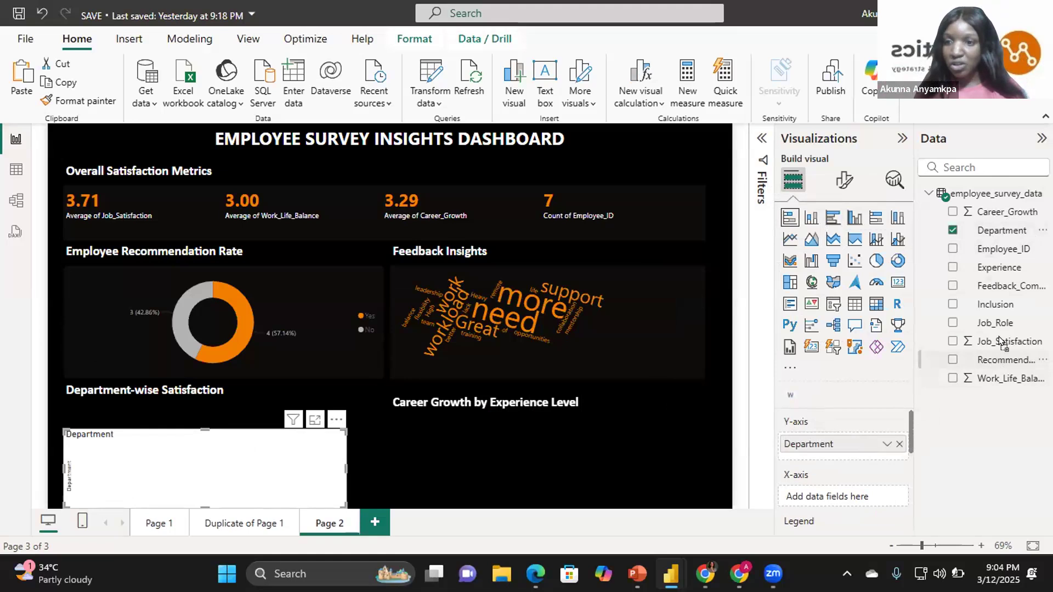
{"action": "left_click_drag", "start_coordinate": [967, 366], "coordinate": [867, 497]}
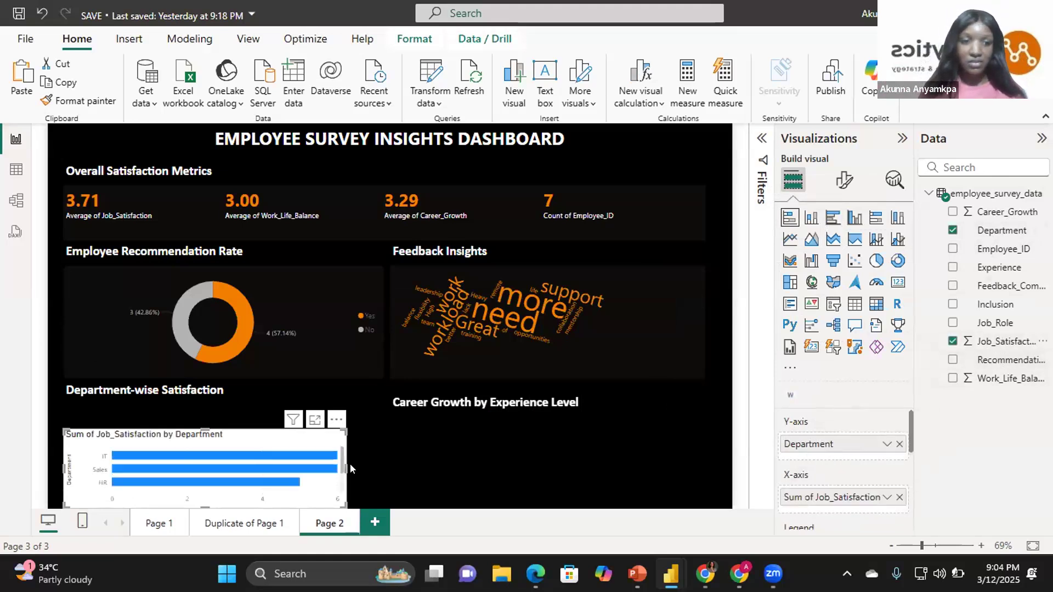
{"action": "left_click_drag", "start_coordinate": [335, 412], "coordinate": [336, 395]}
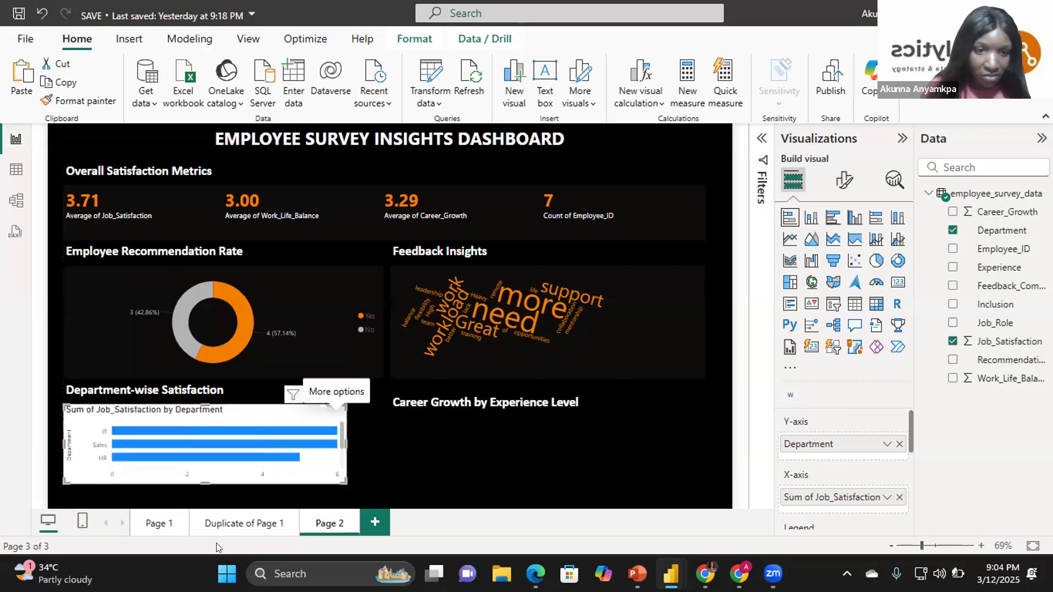
Shorten the donut chart from its lower edge and shift the "Department-wise Satisfaction" heading up directly beneath it
{"action": "left_click", "coordinate": [154, 363]}
{"action": "left_click_drag", "start_coordinate": [224, 366], "coordinate": [223, 361]}
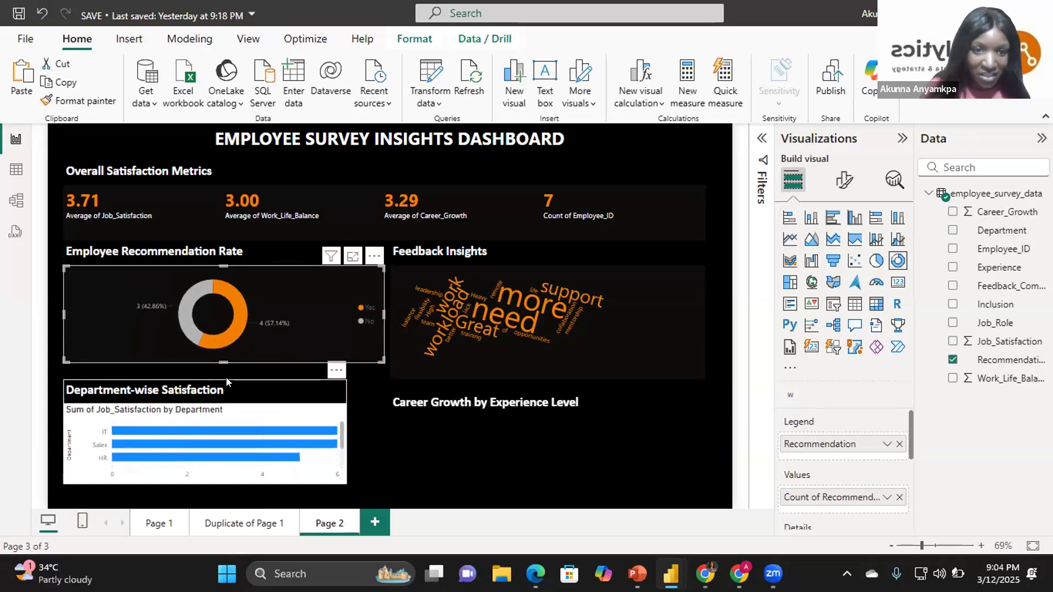
{"action": "left_click", "coordinate": [219, 387]}
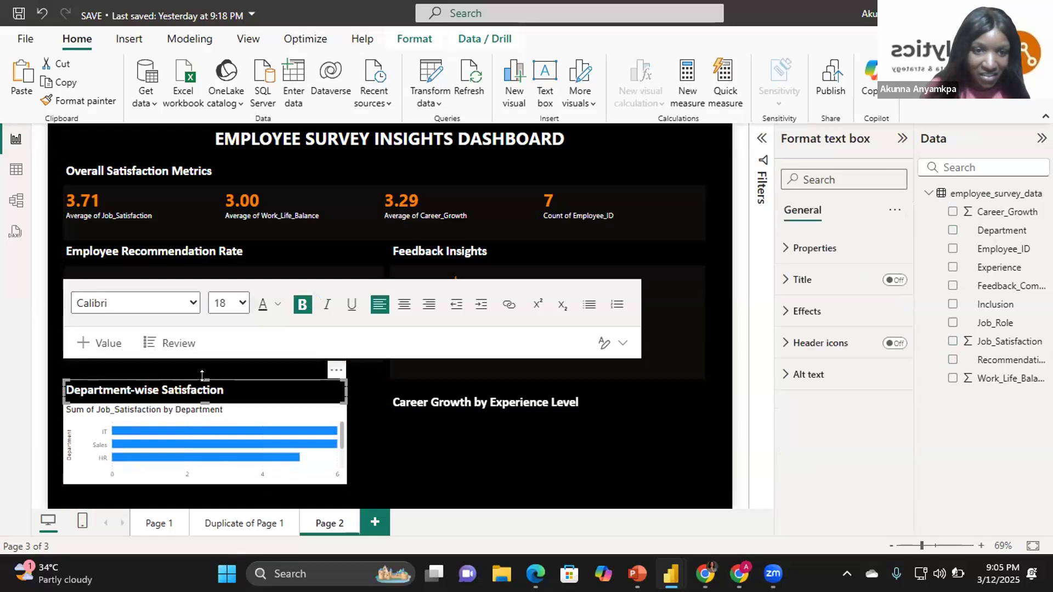
{"action": "left_click_drag", "start_coordinate": [201, 372], "coordinate": [202, 378]}
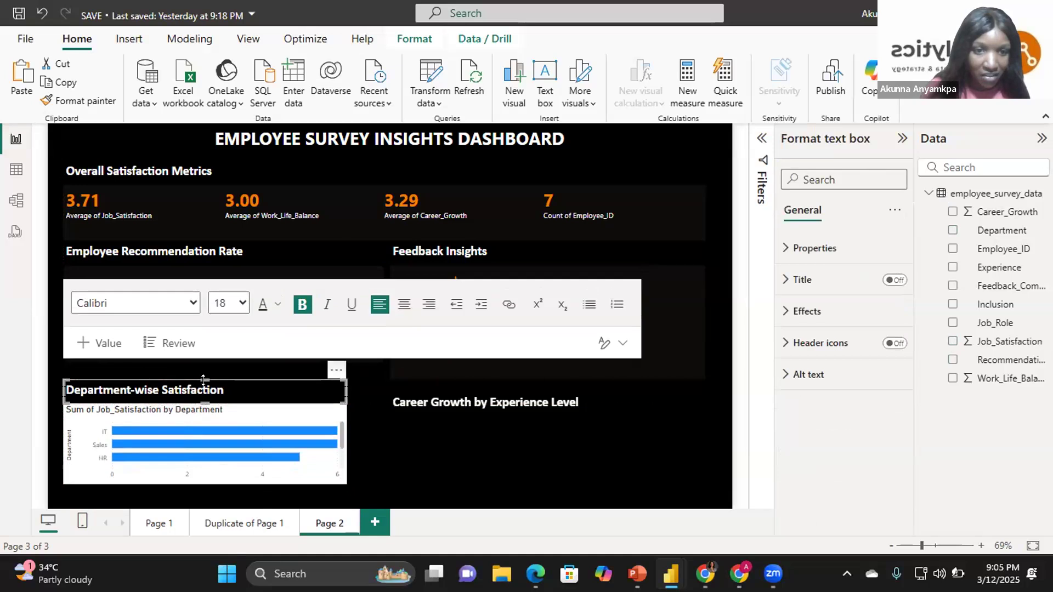
{"action": "left_click_drag", "start_coordinate": [202, 376], "coordinate": [202, 361]}
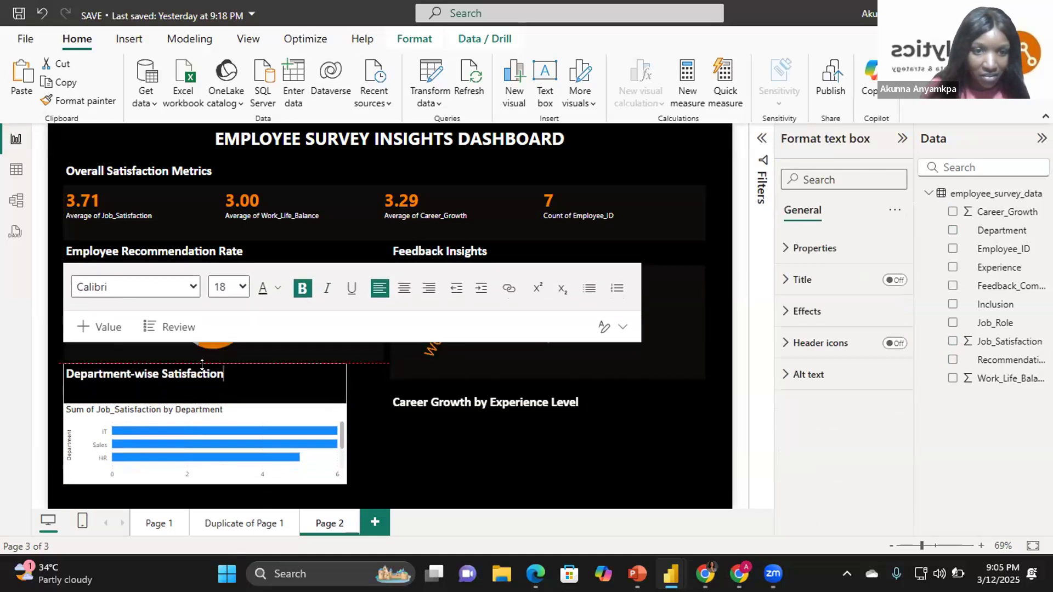
{"action": "left_click_drag", "start_coordinate": [203, 402], "coordinate": [202, 388]}
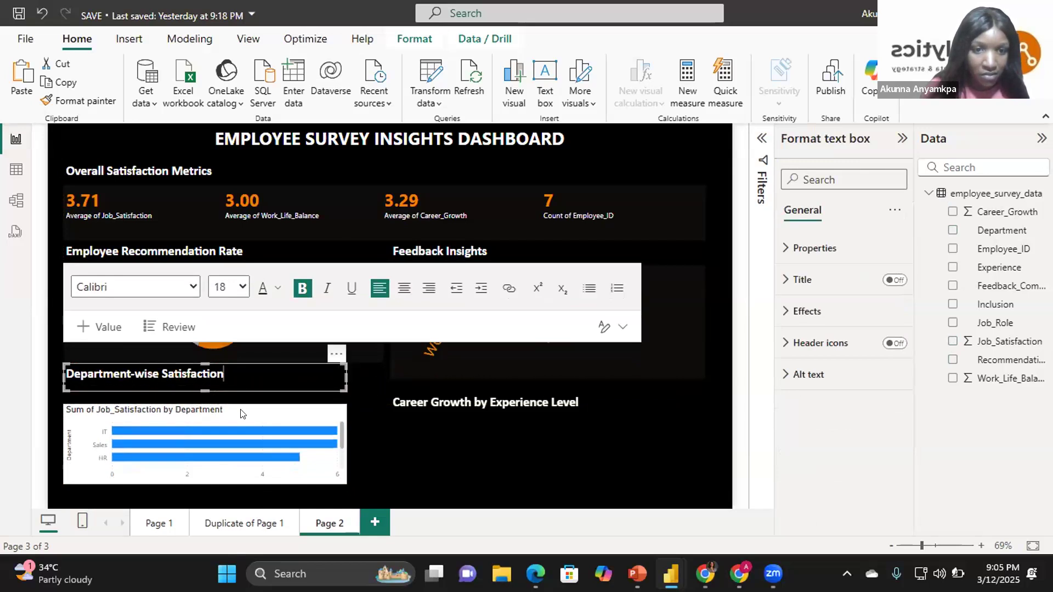
Enlarge the bar chart upward to the heading and downward to near the page's lower edge
{"action": "left_click", "coordinate": [212, 413]}
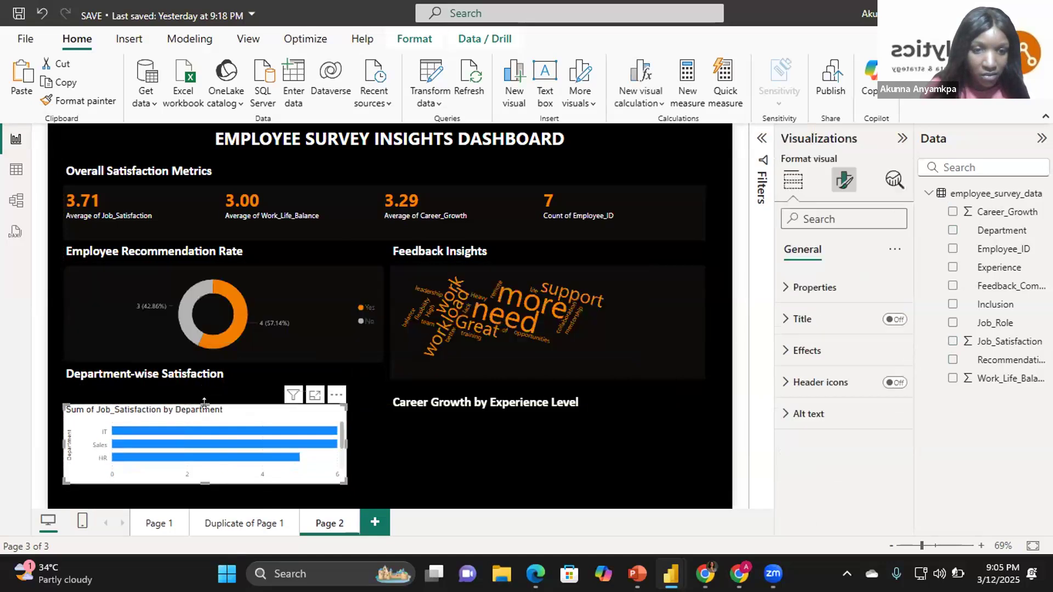
{"action": "left_click_drag", "start_coordinate": [202, 405], "coordinate": [200, 391]}
{"action": "left_click_drag", "start_coordinate": [200, 484], "coordinate": [202, 503]}
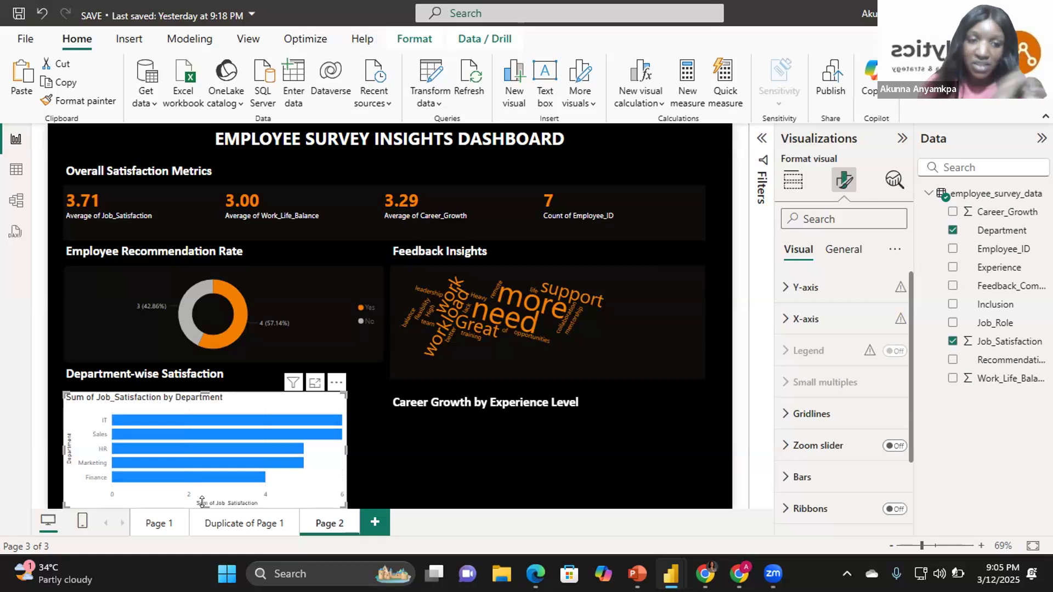
Turn off the Y-axis title of the department bar chart
{"action": "left_click", "coordinate": [801, 288]}
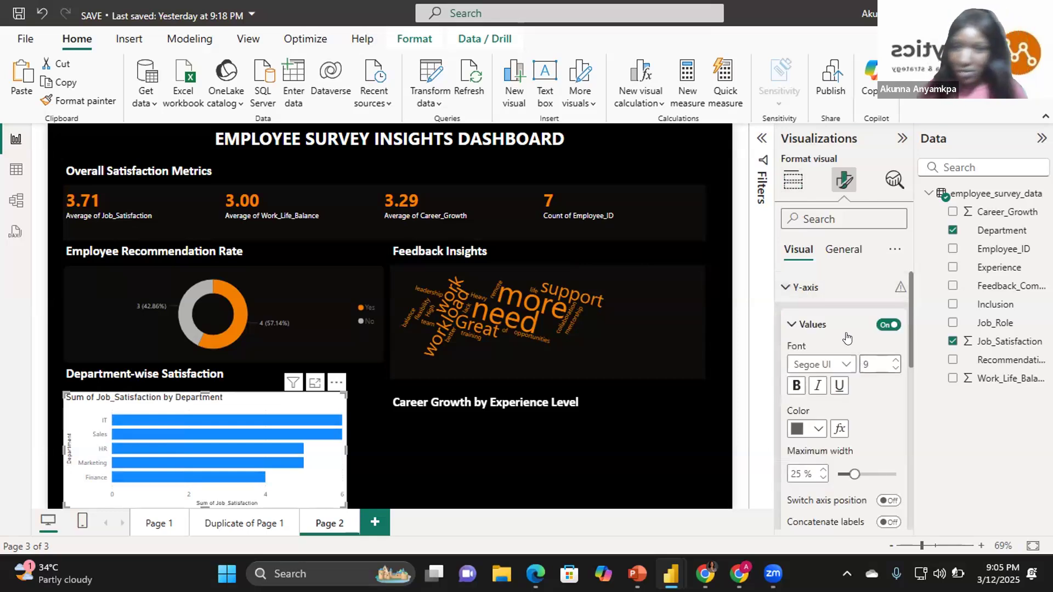
{"action": "left_click", "coordinate": [823, 328]}
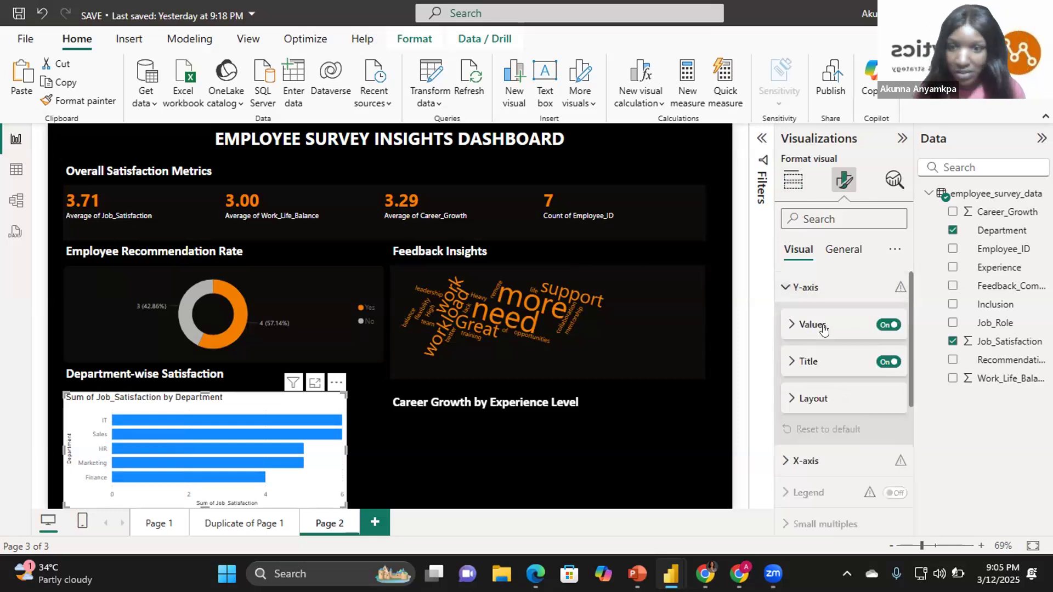
{"action": "left_click", "coordinate": [886, 362]}
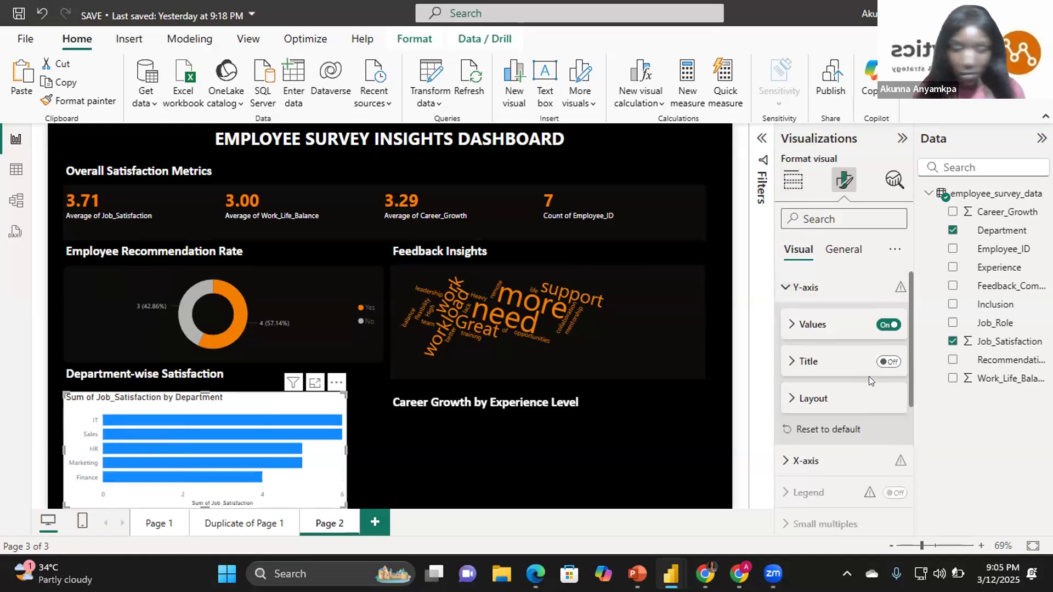
{"action": "left_click", "coordinate": [821, 291]}
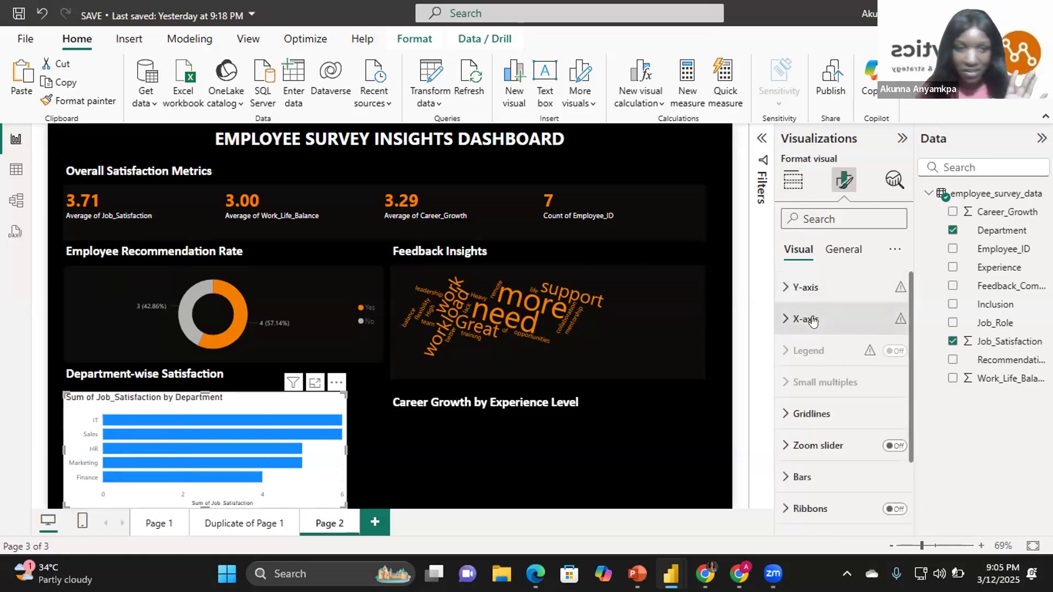
Turn off the X-axis values and X-axis title of the department bar chart
{"action": "left_click", "coordinate": [813, 321]}
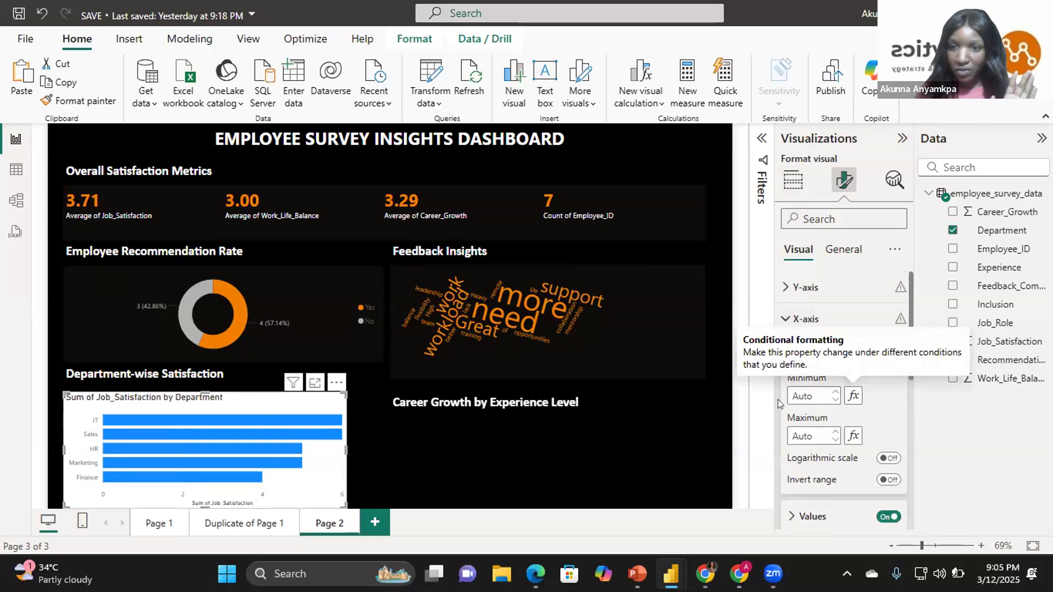
{"action": "left_click", "coordinate": [798, 362]}
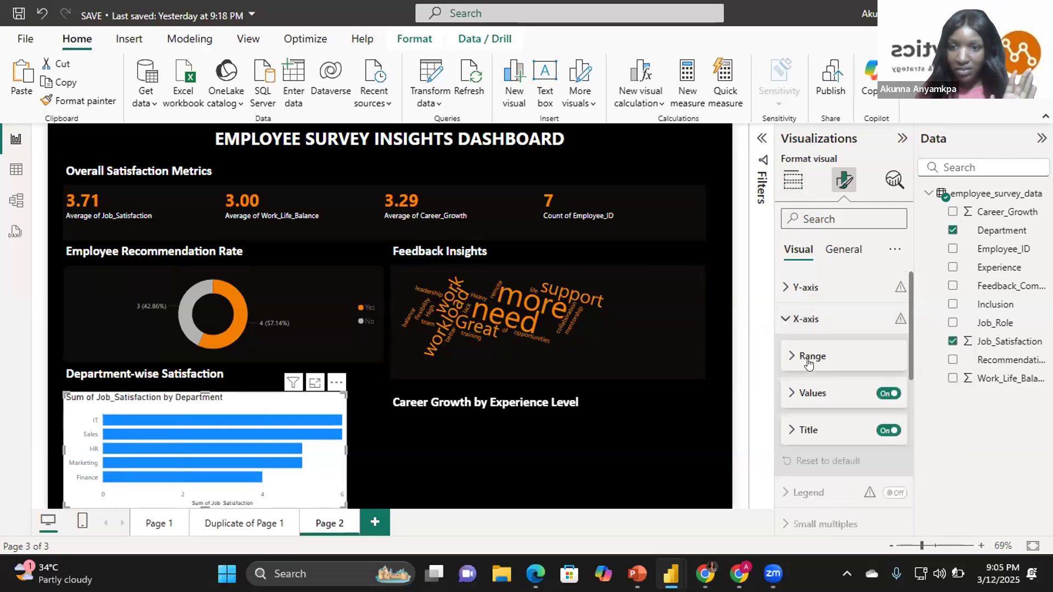
{"action": "left_click", "coordinate": [889, 394]}
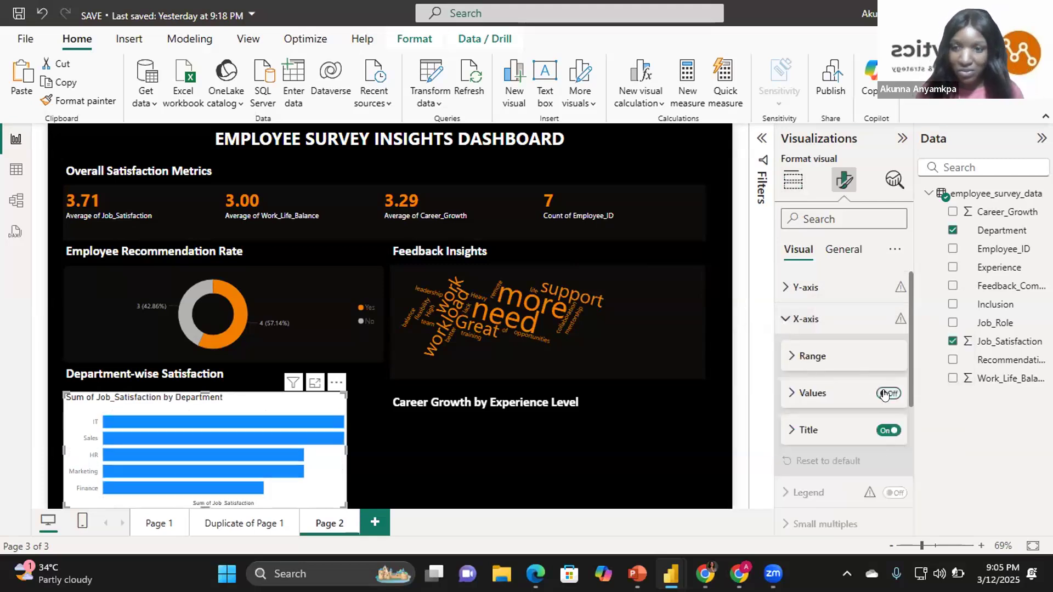
{"action": "left_click", "coordinate": [883, 431]}
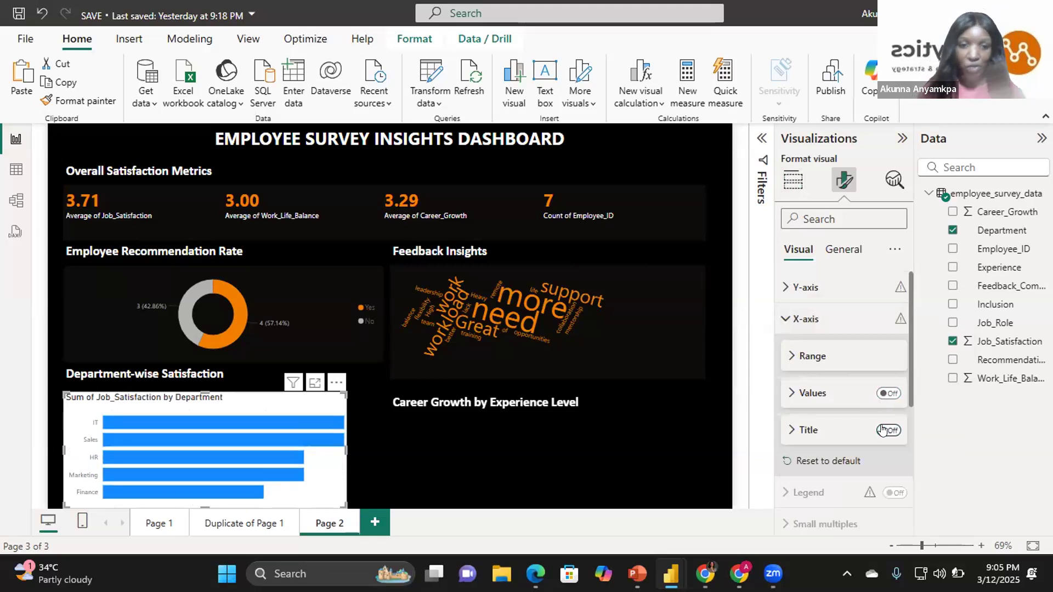
{"action": "left_click", "coordinate": [793, 320]}
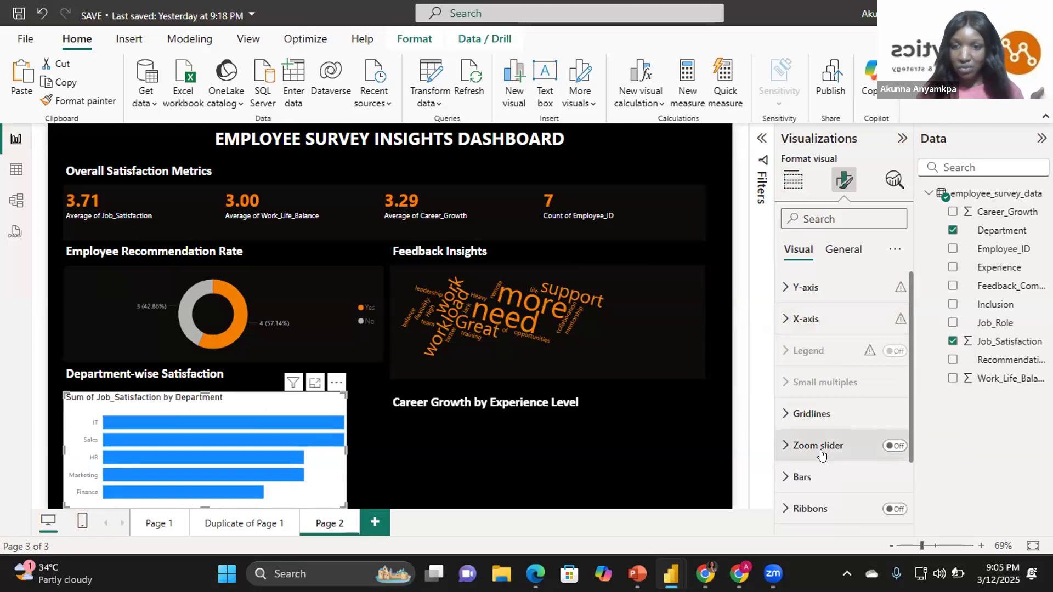
Change the bar color of the department satisfaction chart to the orange used elsewhere on the dashboard
{"action": "left_click", "coordinate": [819, 475]}
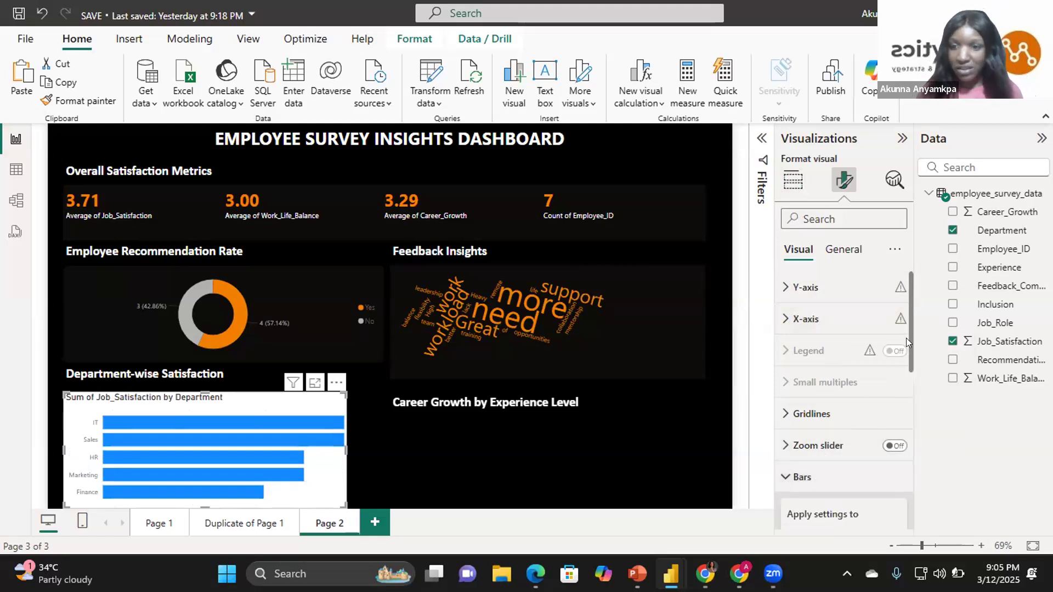
{"action": "scroll", "coordinate": [907, 357], "scroll_direction": "down", "scroll_amount": 1}
{"action": "scroll", "coordinate": [906, 384], "scroll_direction": "down", "scroll_amount": 3}
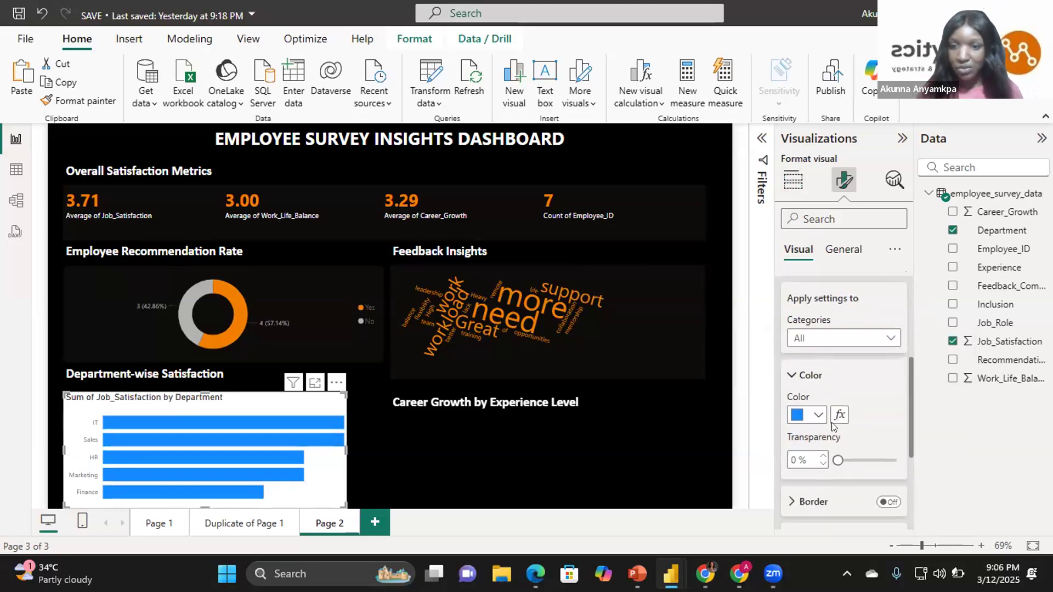
{"action": "left_click", "coordinate": [818, 417]}
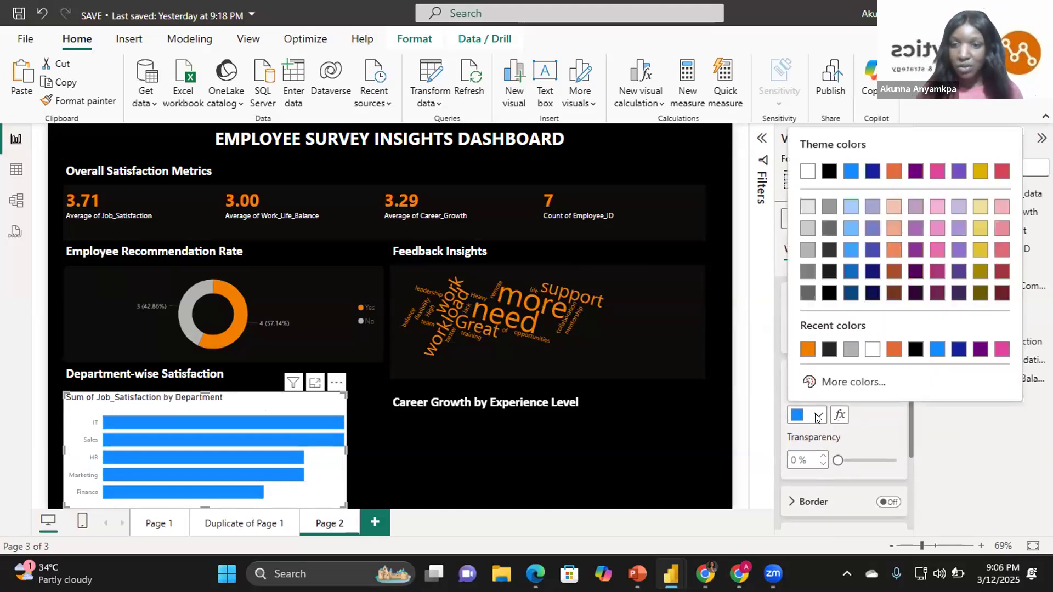
{"action": "left_click", "coordinate": [805, 349]}
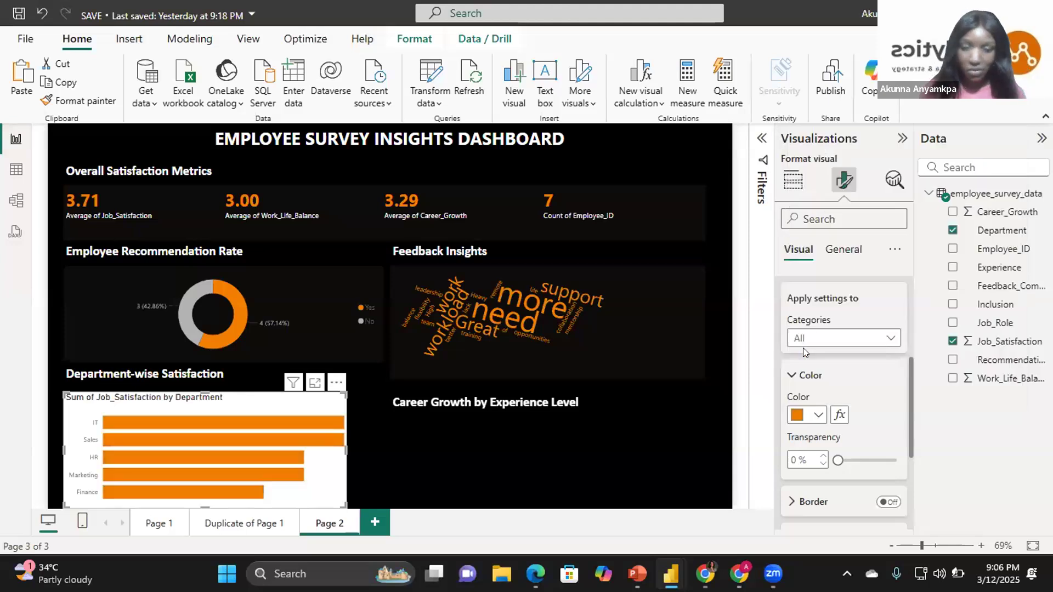
{"action": "left_click", "coordinate": [811, 376]}
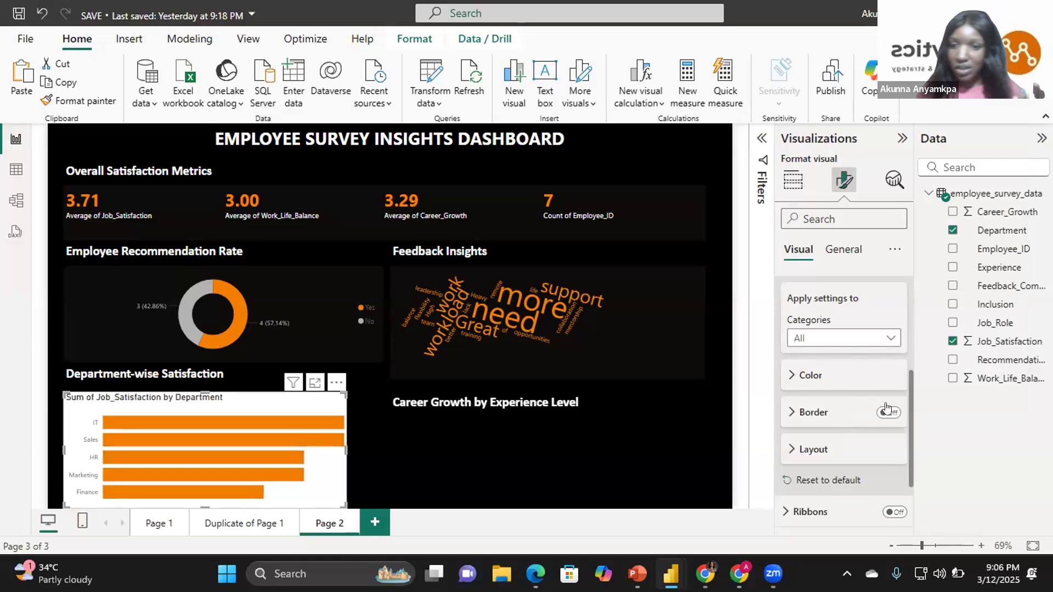
Turn on data labels for the department bar chart and position them at Outside end
{"action": "left_click_drag", "start_coordinate": [908, 415], "coordinate": [906, 467]}
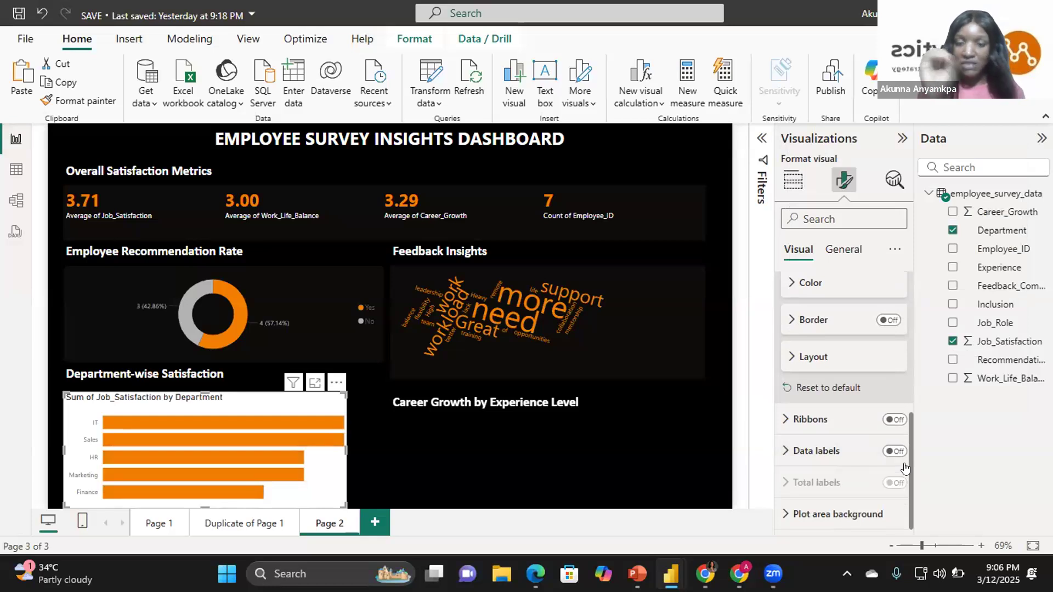
{"action": "left_click", "coordinate": [895, 451]}
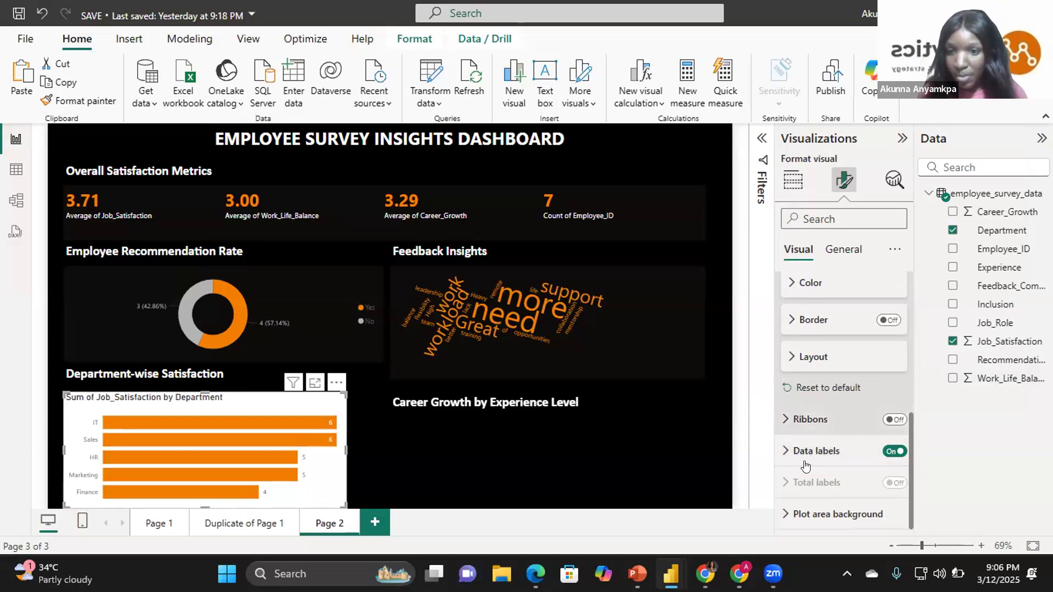
{"action": "left_click", "coordinate": [820, 453]}
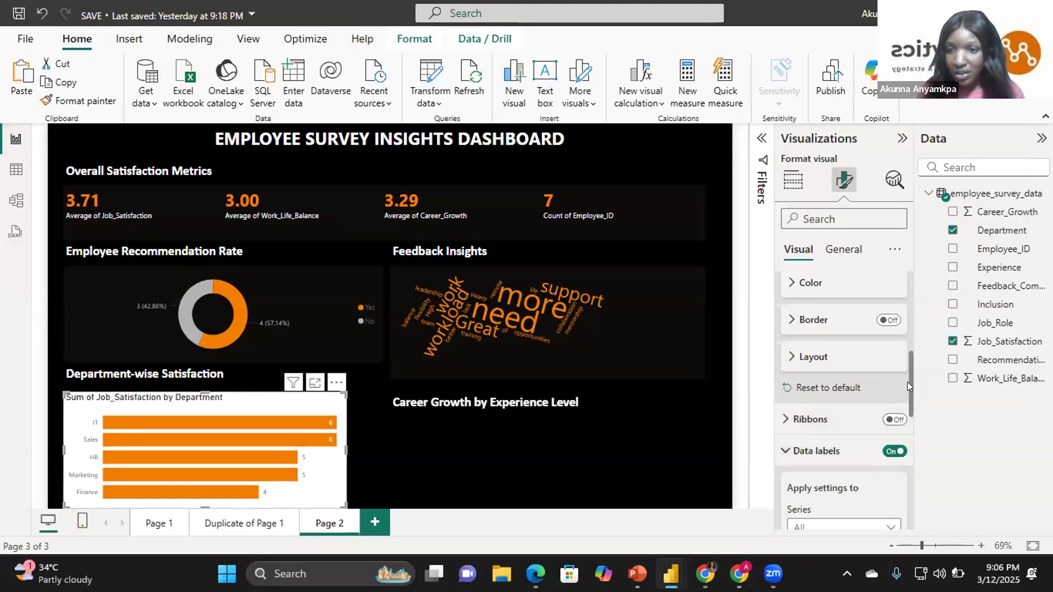
{"action": "scroll", "coordinate": [913, 432], "scroll_direction": "down", "scroll_amount": 5}
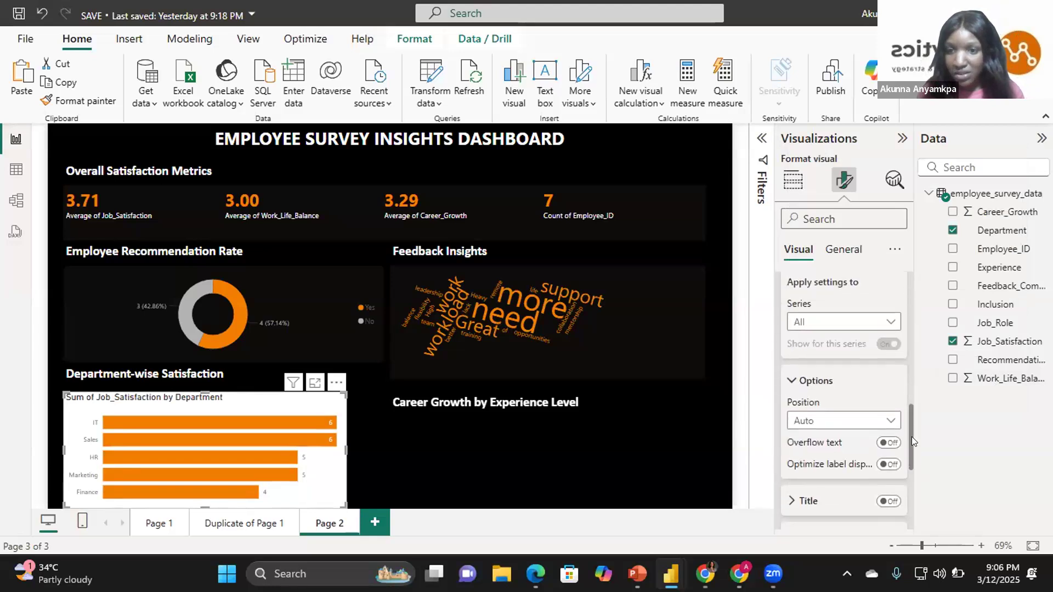
{"action": "scroll", "coordinate": [911, 459], "scroll_direction": "down", "scroll_amount": 2}
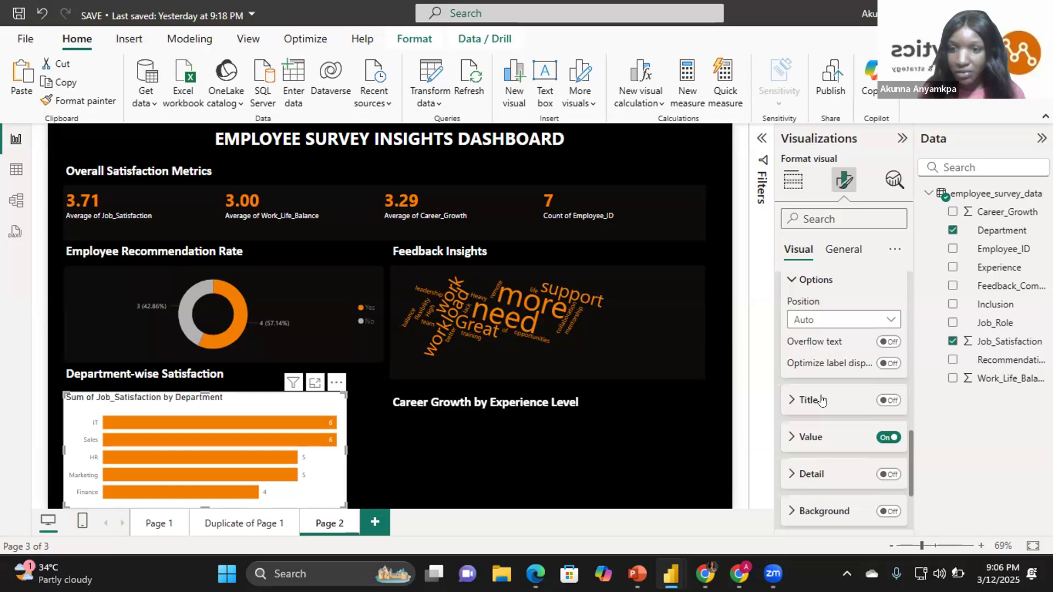
{"action": "left_click", "coordinate": [825, 319]}
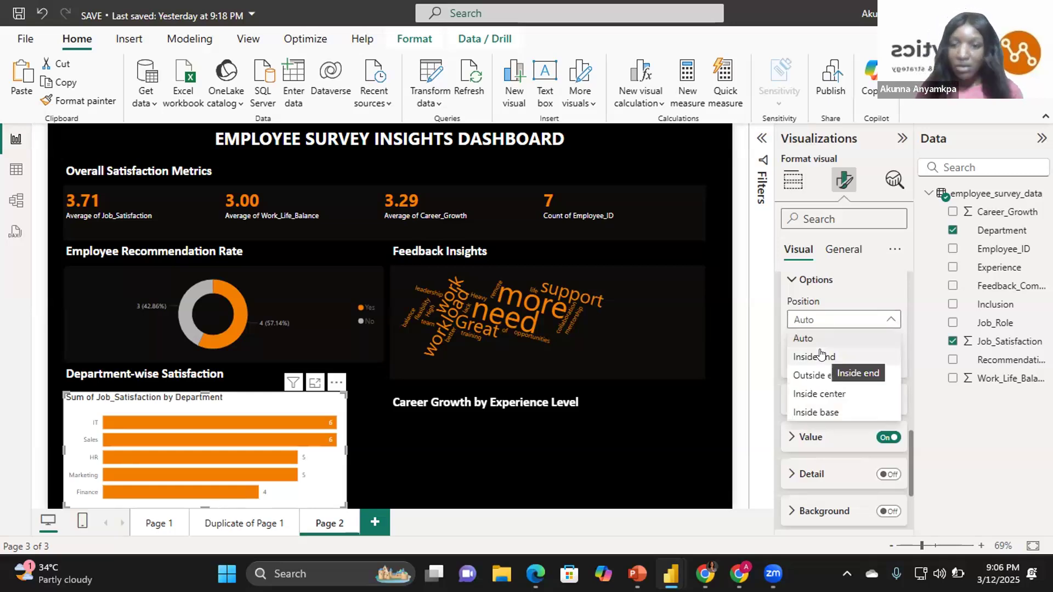
{"action": "left_click", "coordinate": [820, 376]}
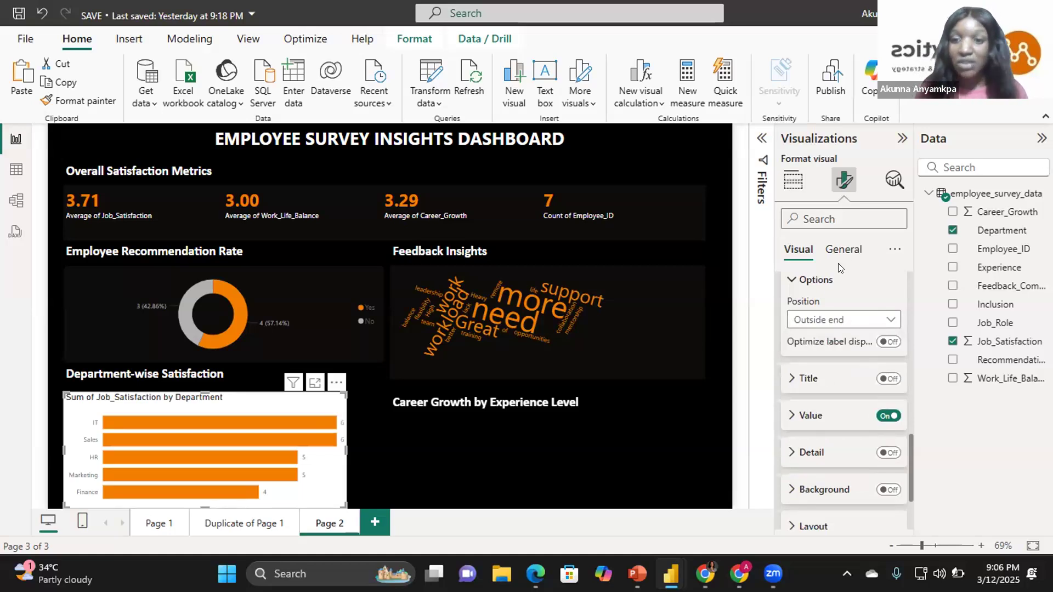
Turn off the title of the department bar chart
{"action": "left_click_drag", "start_coordinate": [904, 434], "coordinate": [907, 278]}
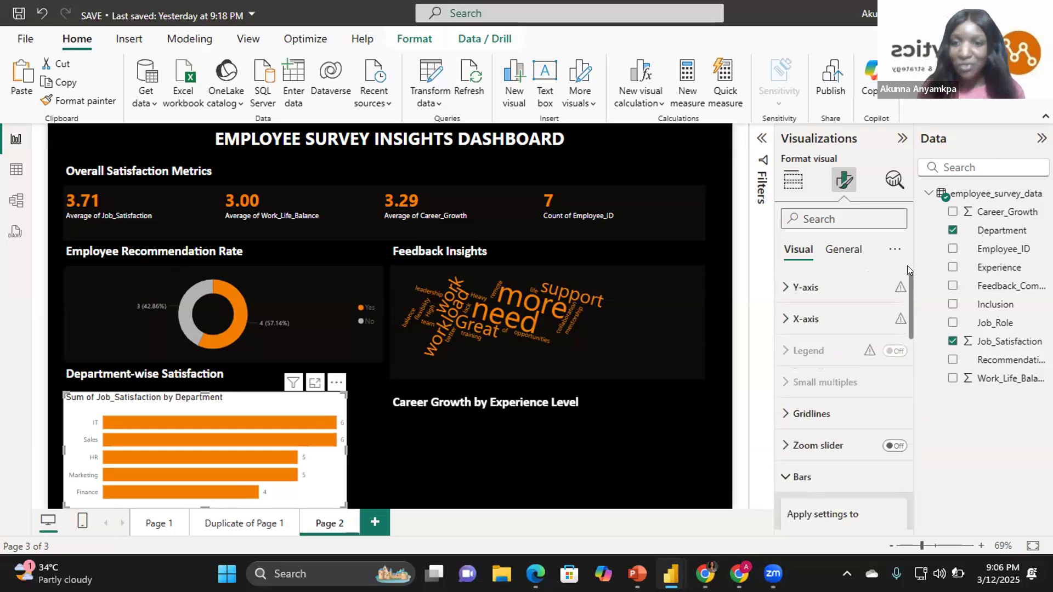
{"action": "left_click", "coordinate": [844, 250]}
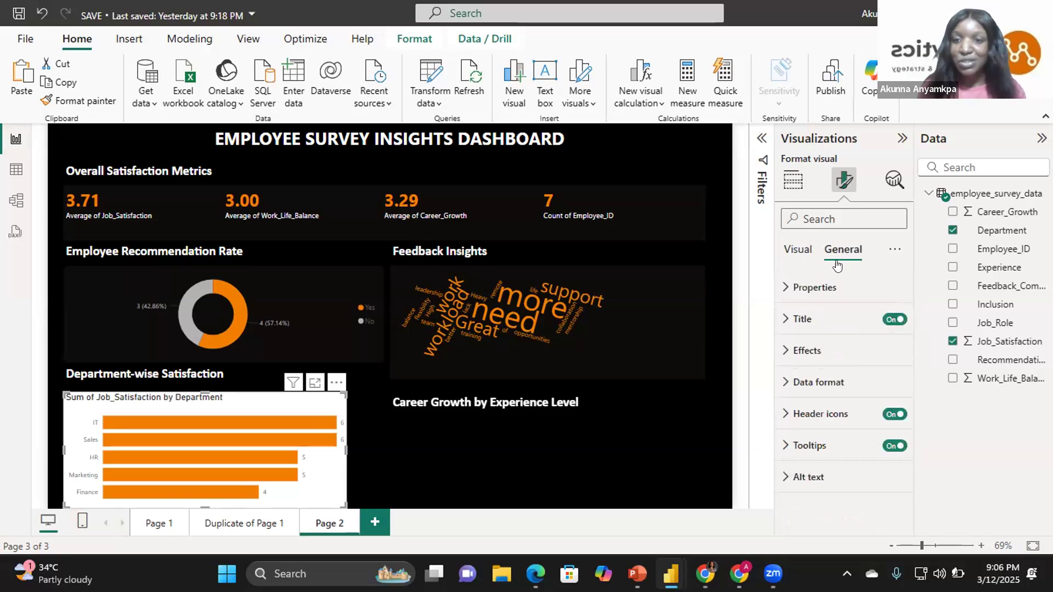
{"action": "left_click", "coordinate": [893, 319]}
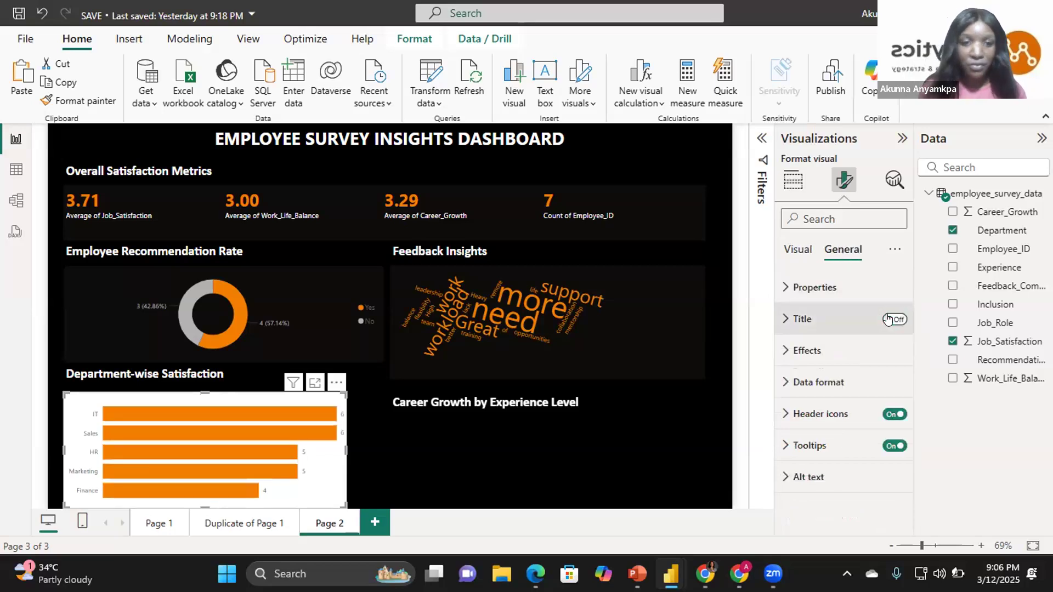
Set the department bar chart's background to the recently used dark gray with 65% transparency
{"action": "left_click", "coordinate": [819, 354]}
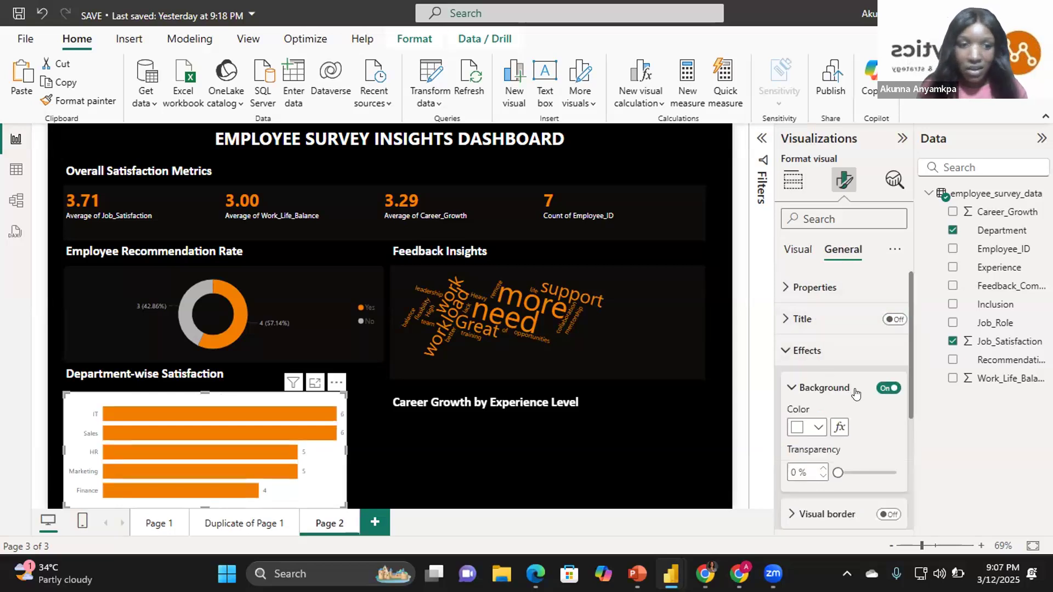
{"action": "left_click", "coordinate": [818, 427]}
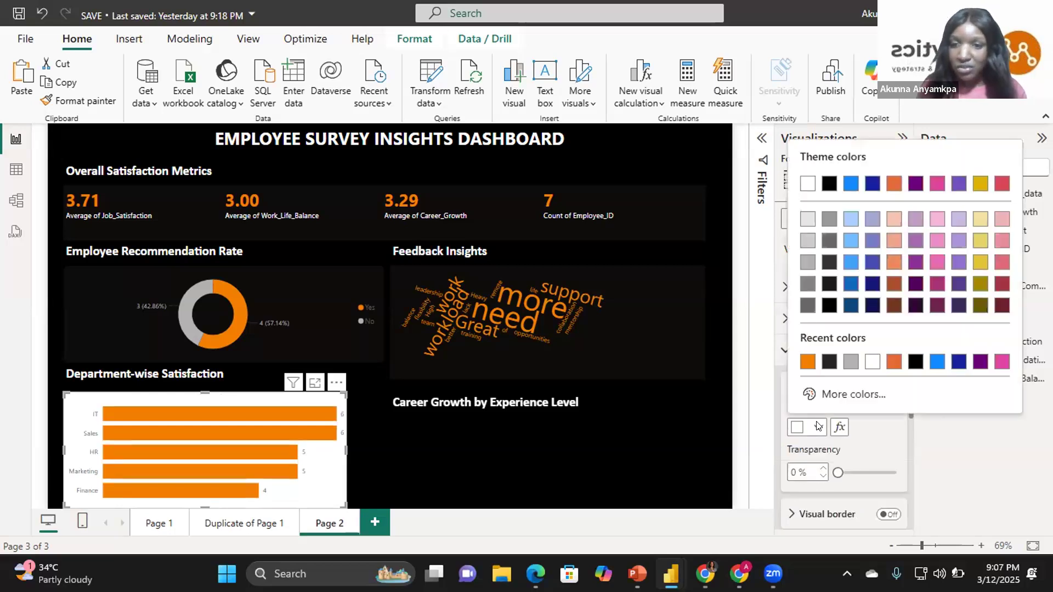
{"action": "left_click", "coordinate": [823, 362]}
{"action": "left_click", "coordinate": [796, 471]}
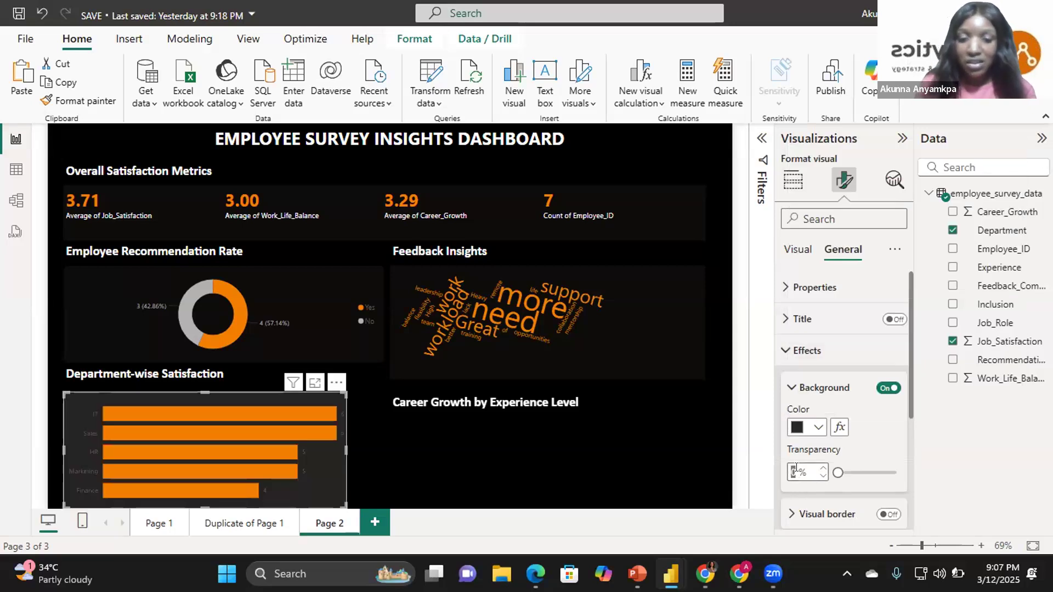
{"action": "type", "text": "65"}
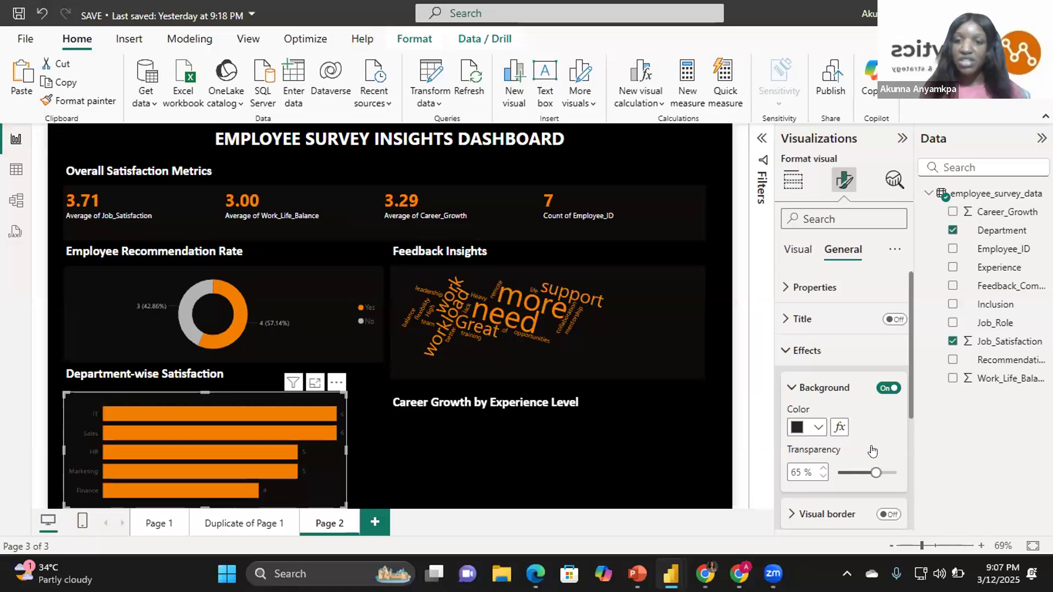
{"action": "left_click", "coordinate": [832, 352]}
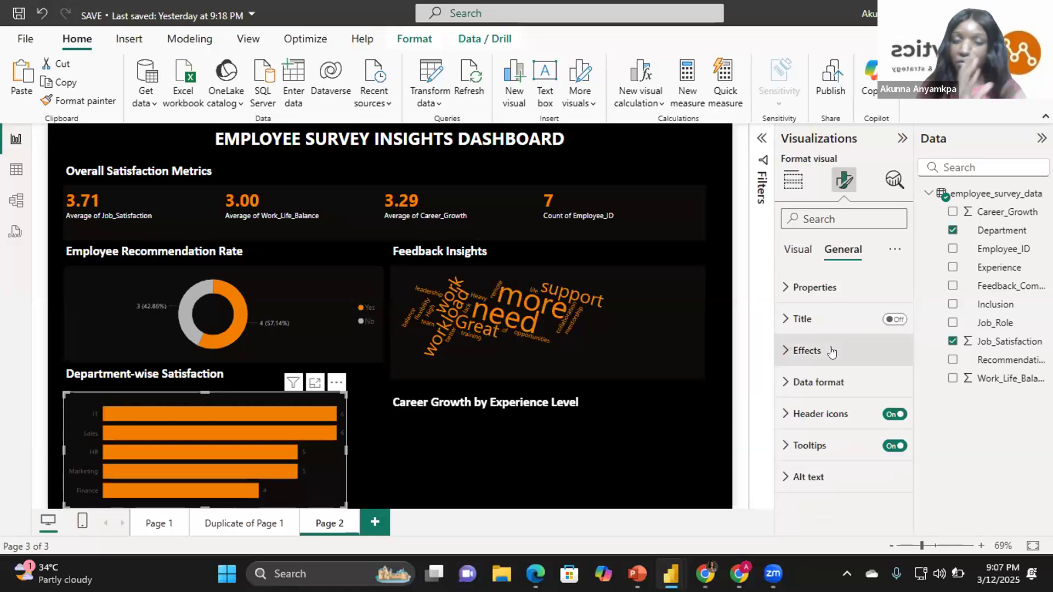
{"action": "left_click", "coordinate": [800, 249]}
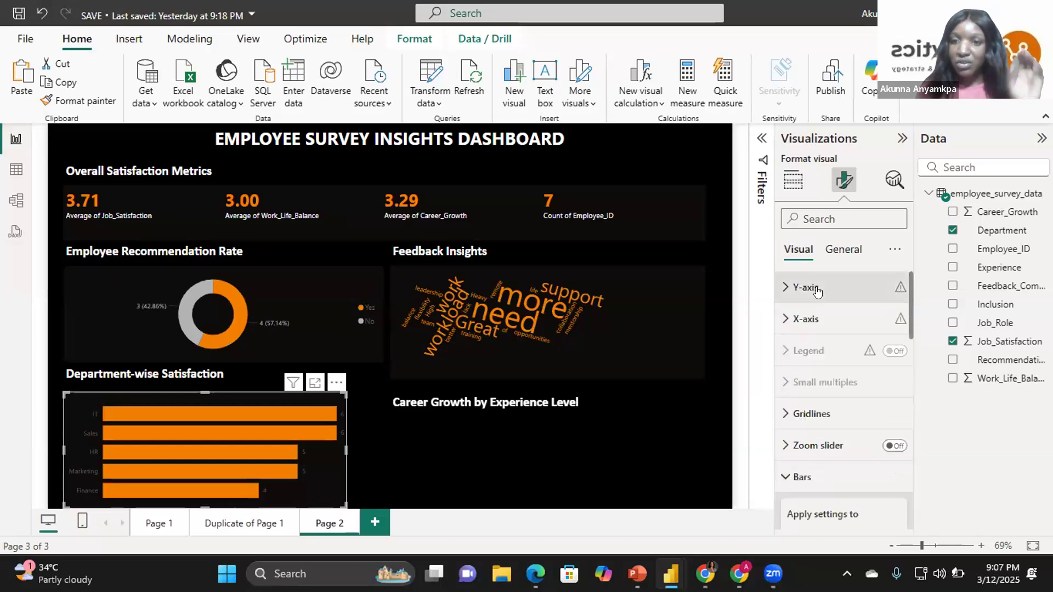
{"action": "left_click", "coordinate": [808, 292]}
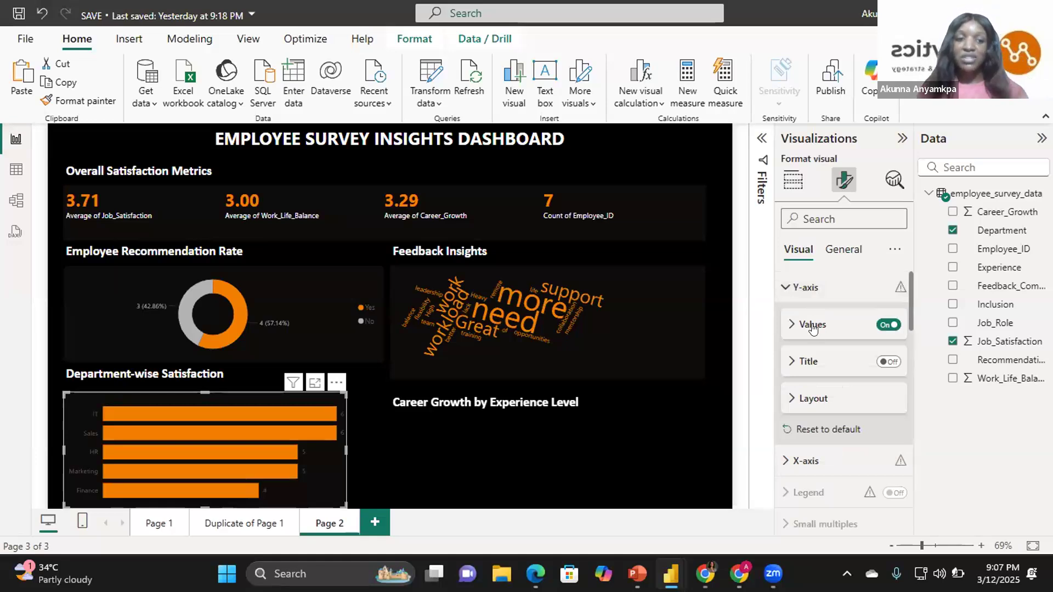
{"action": "left_click", "coordinate": [805, 291]}
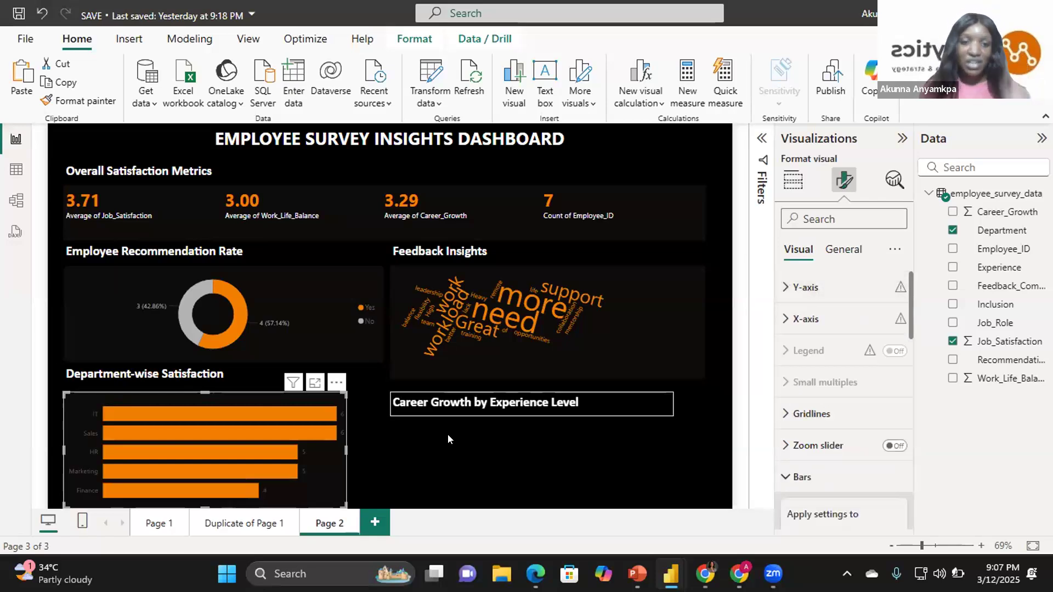
Widen the department bar chart so its right edge lines up with the donut chart above
{"action": "left_click_drag", "start_coordinate": [341, 447], "coordinate": [378, 439]}
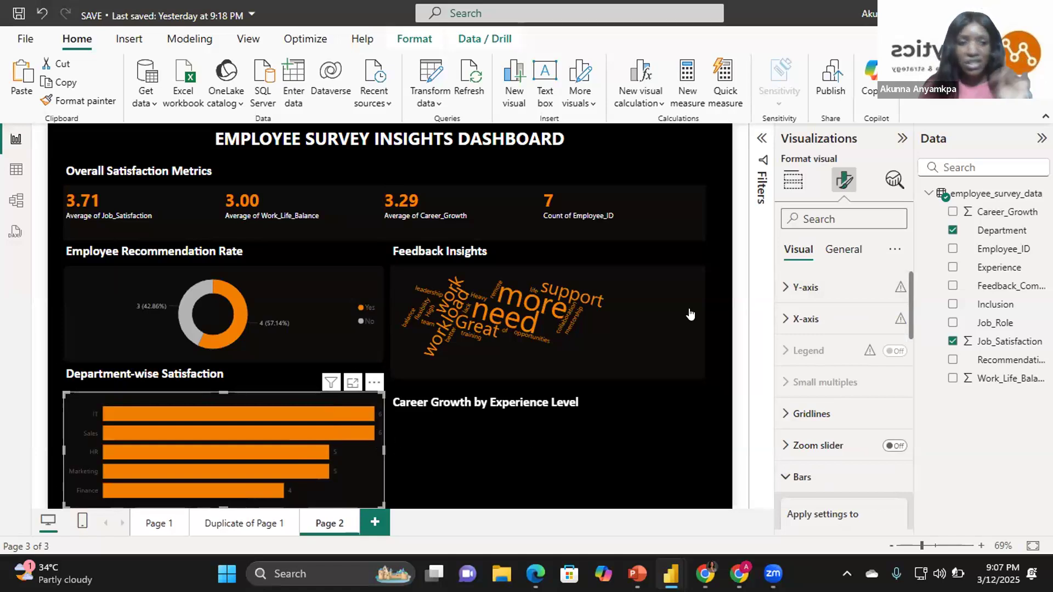
{"action": "left_click", "coordinate": [795, 182]}
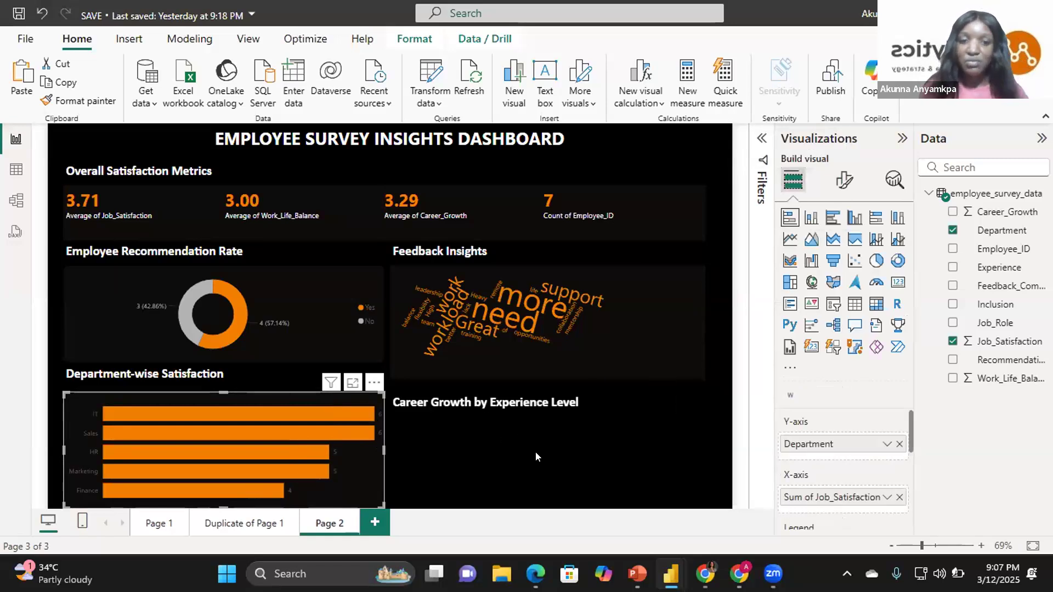
Shorten the word cloud to the donut chart's height and move the "Career Growth by Experience Level" heading up directly beneath it
{"action": "left_click", "coordinate": [604, 397]}
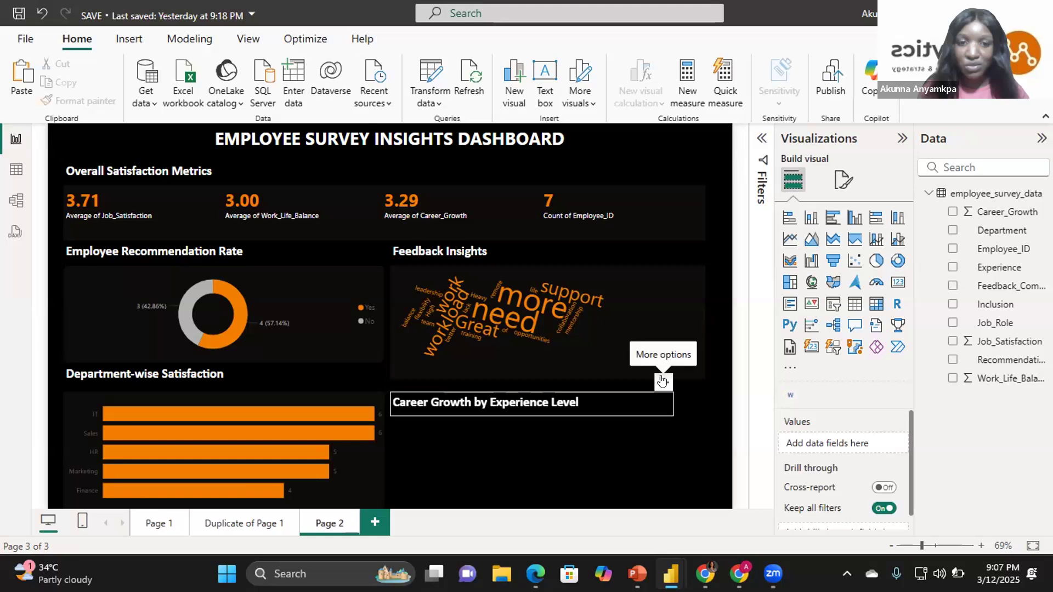
{"action": "mouse_move", "coordinate": [664, 378]}
{"action": "left_mouse_down"}
{"action": "mouse_move", "coordinate": [665, 362]}
{"action": "mouse_move", "coordinate": [662, 378]}
{"action": "left_mouse_up"}
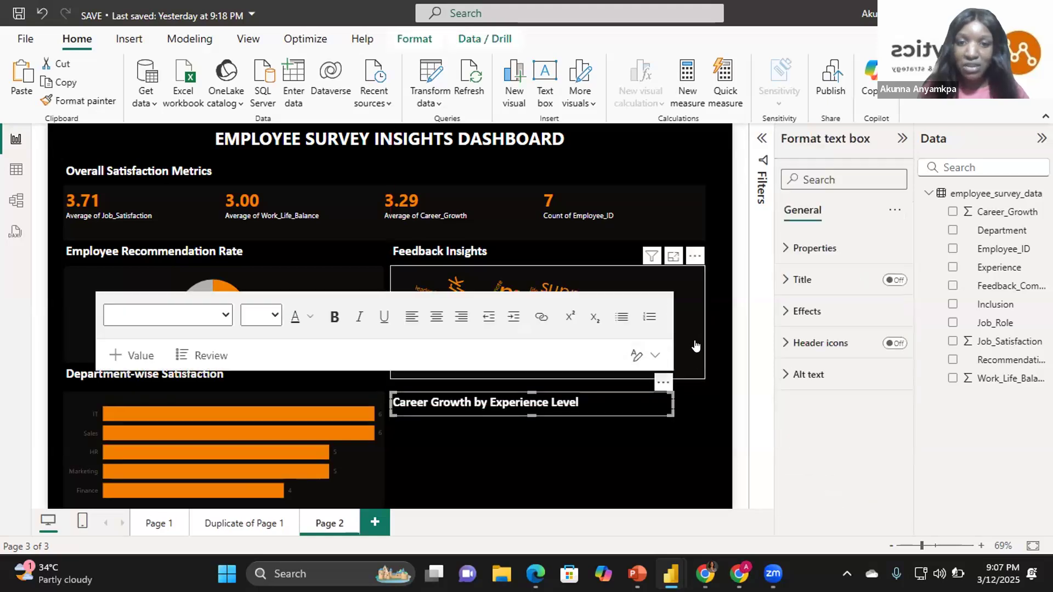
{"action": "left_click", "coordinate": [547, 368]}
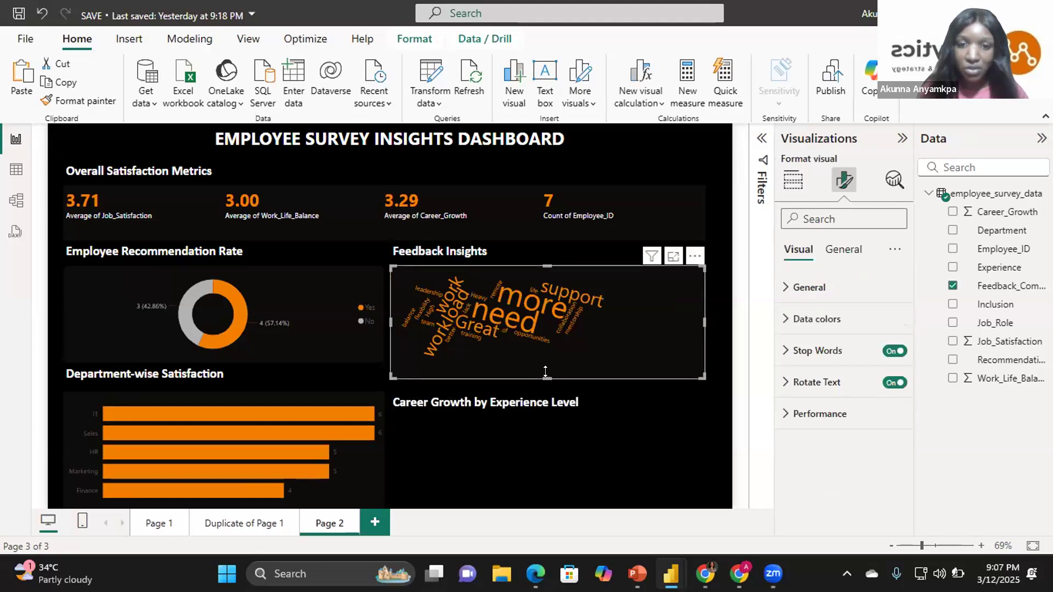
{"action": "left_click_drag", "start_coordinate": [547, 379], "coordinate": [544, 373]}
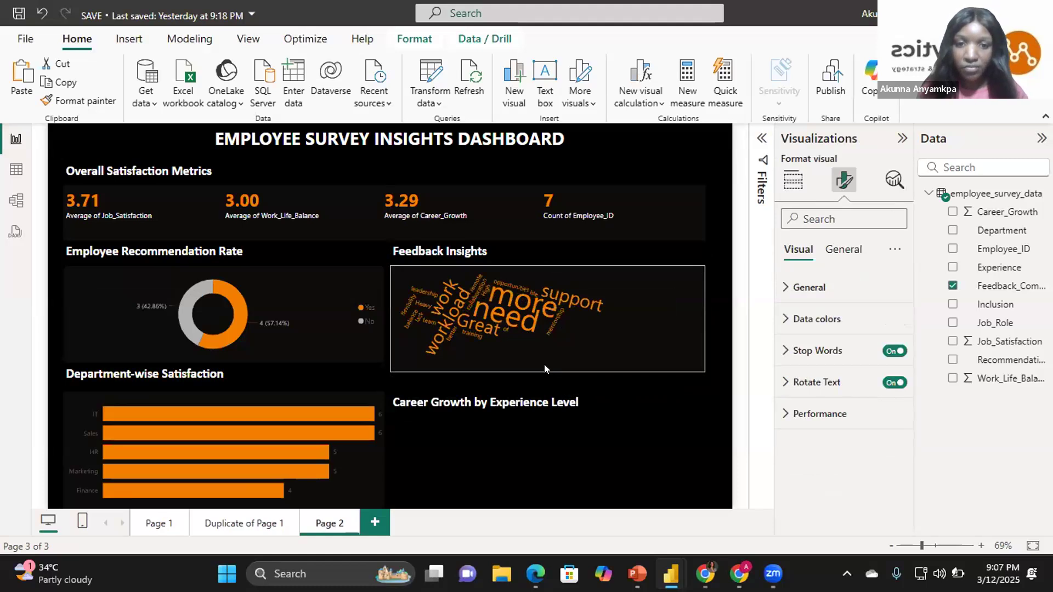
{"action": "left_click_drag", "start_coordinate": [544, 364], "coordinate": [545, 357]}
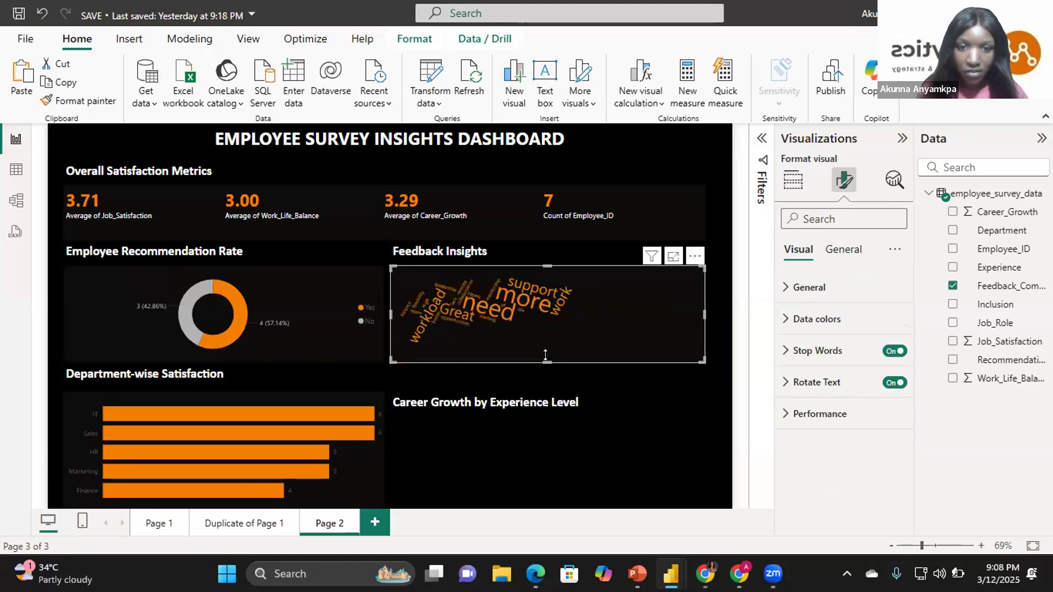
{"action": "left_click", "coordinate": [594, 378]}
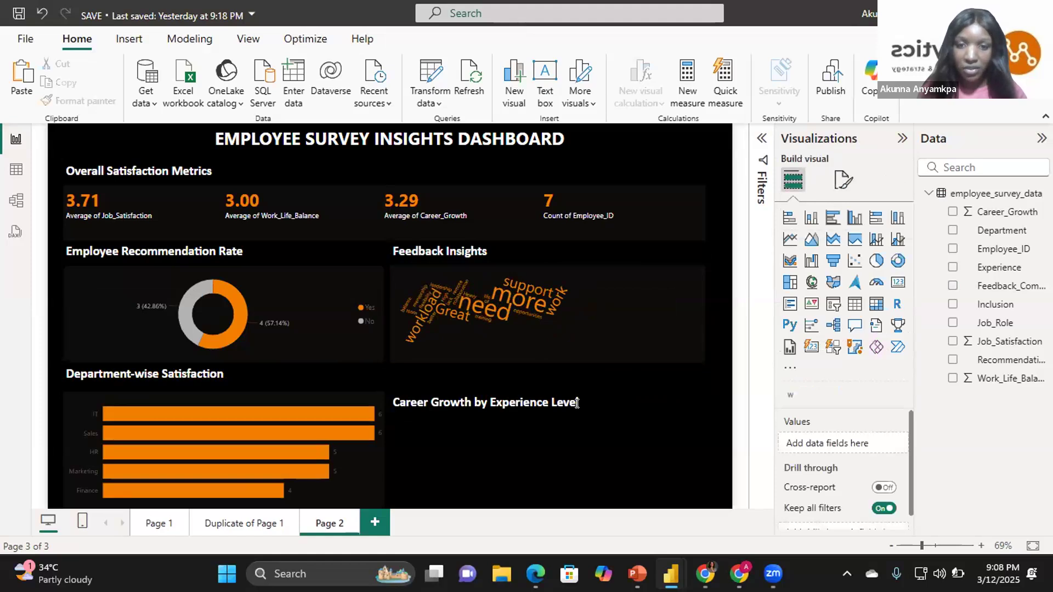
{"action": "left_click_drag", "start_coordinate": [663, 386], "coordinate": [664, 352]}
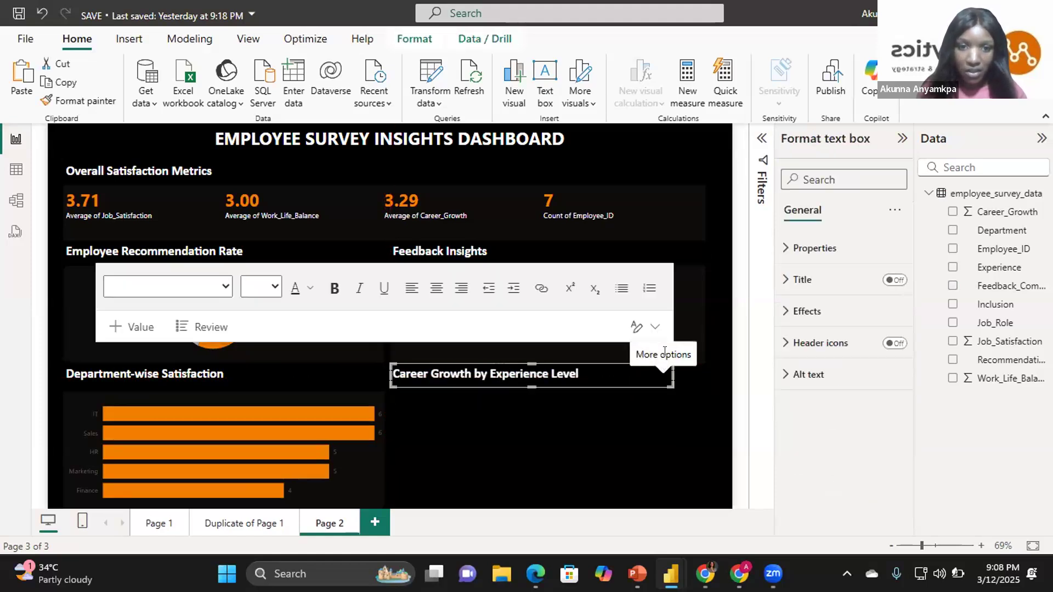
Add an empty stacked column chart beneath the "Career Growth by Experience Level" heading
{"action": "left_click", "coordinate": [679, 416]}
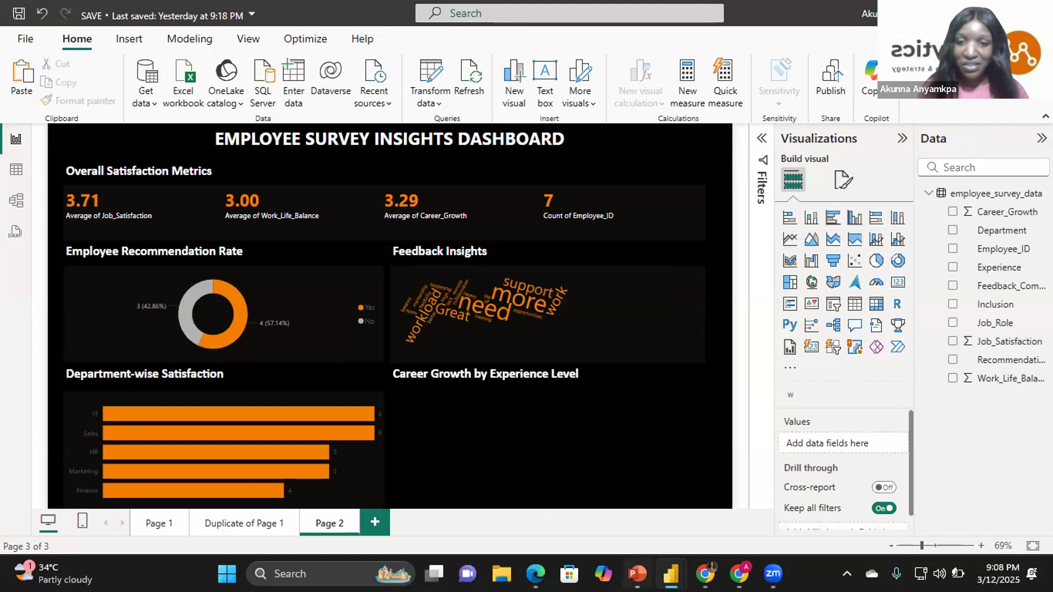
{"action": "mouse_move", "coordinate": [638, 573]}
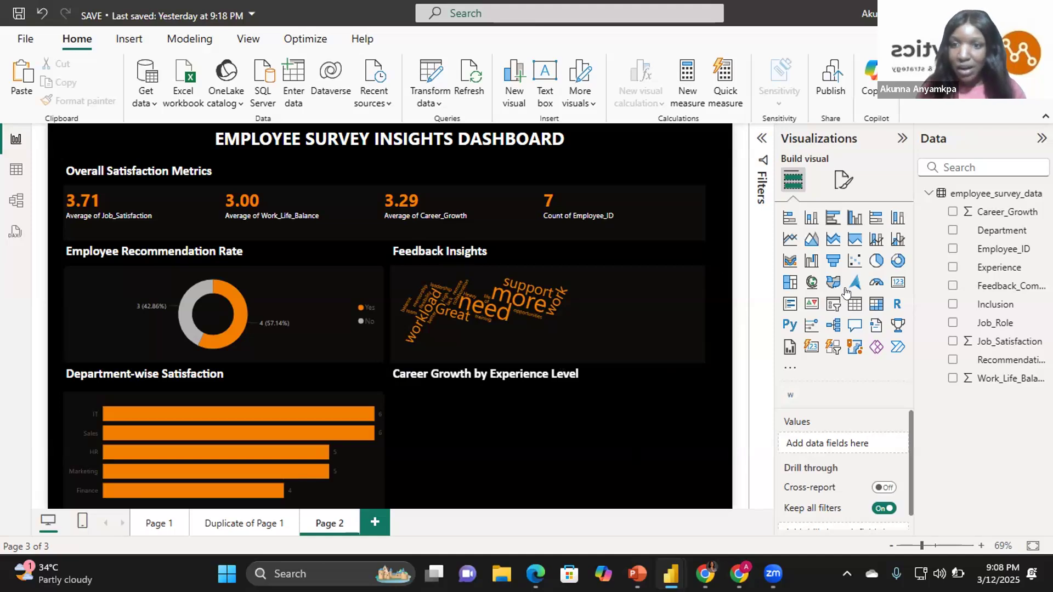
{"action": "left_click", "coordinate": [809, 220]}
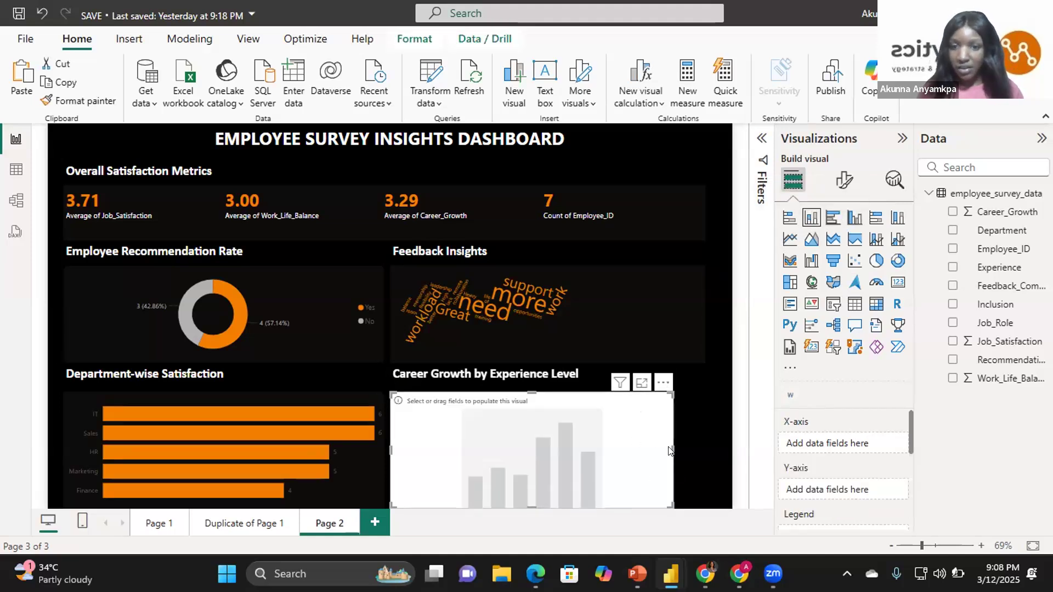
Widen the empty column chart to the word cloud's right edge and plot Career_Growth on its Y-axis by Experience on its X-axis
{"action": "left_click_drag", "start_coordinate": [673, 449], "coordinate": [705, 450]}
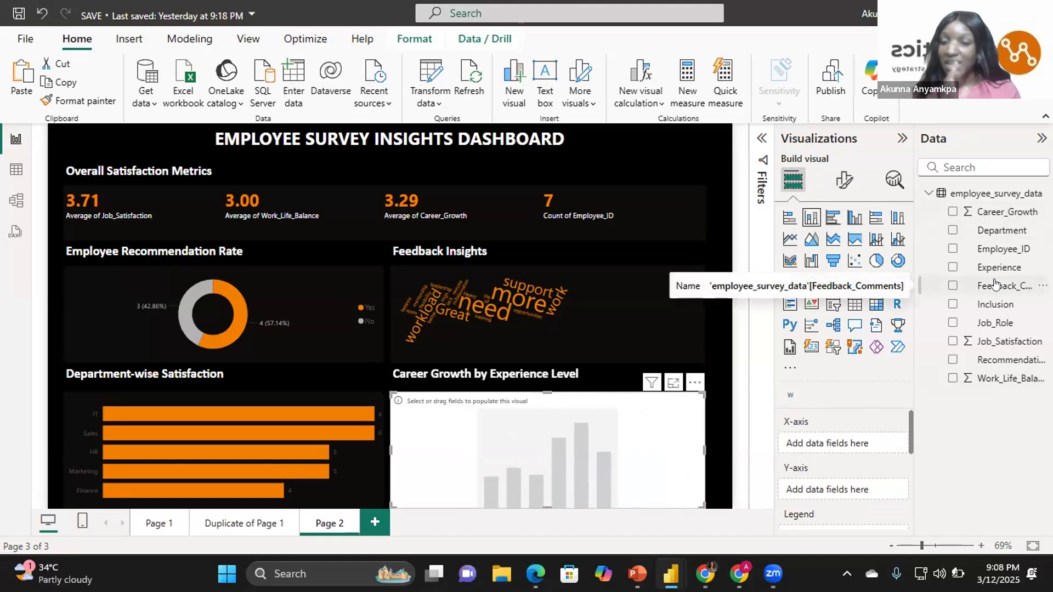
{"action": "left_click_drag", "start_coordinate": [997, 268], "coordinate": [857, 432]}
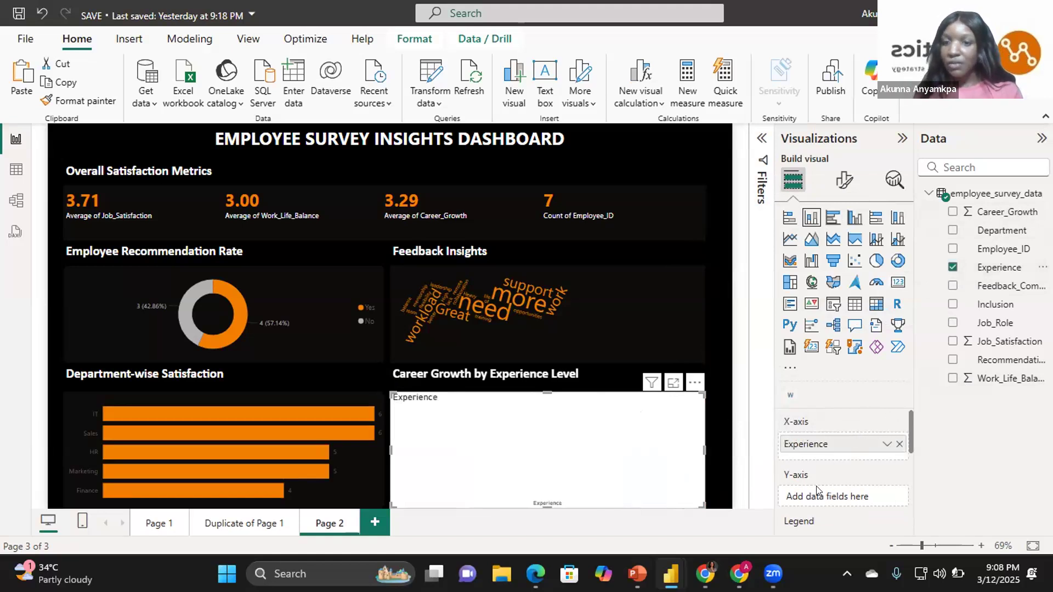
{"action": "left_click_drag", "start_coordinate": [1004, 216], "coordinate": [868, 502]}
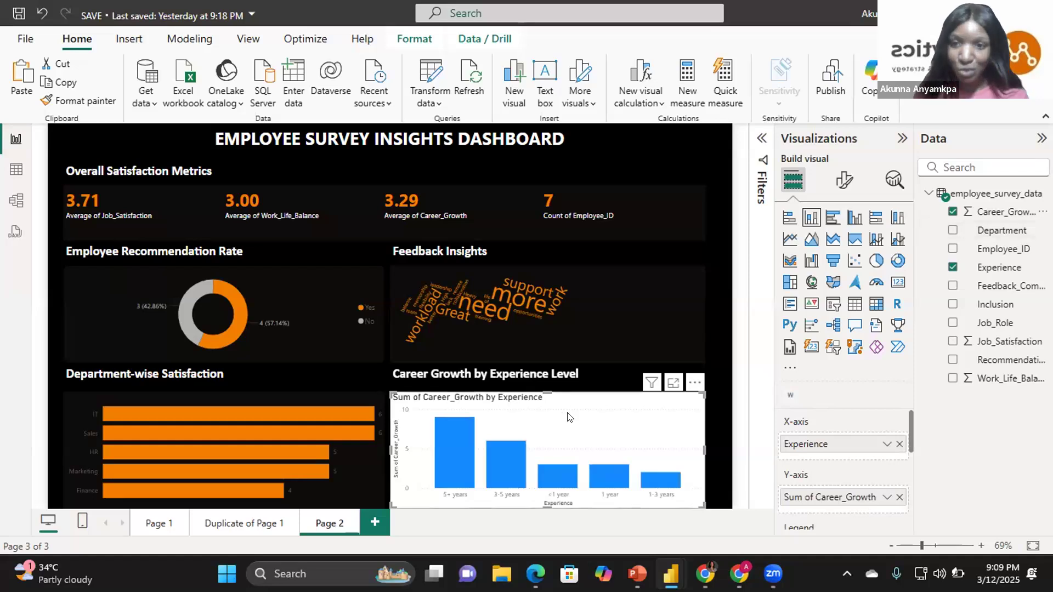
Turn off the career growth chart's title and set its background to the dark gray color with 65% transparency
{"action": "left_click", "coordinate": [829, 191]}
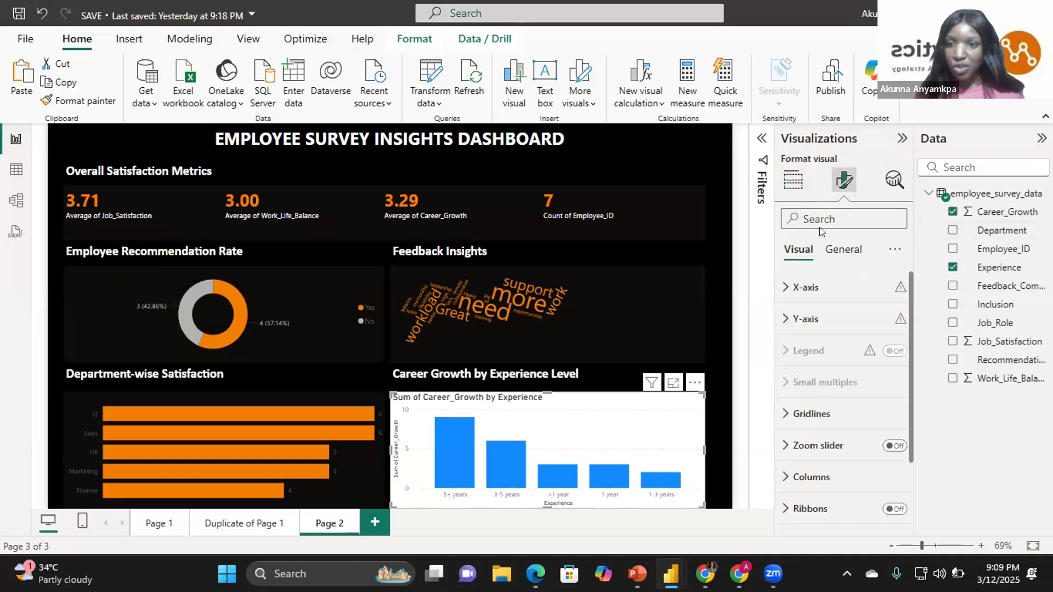
{"action": "left_click", "coordinate": [843, 253]}
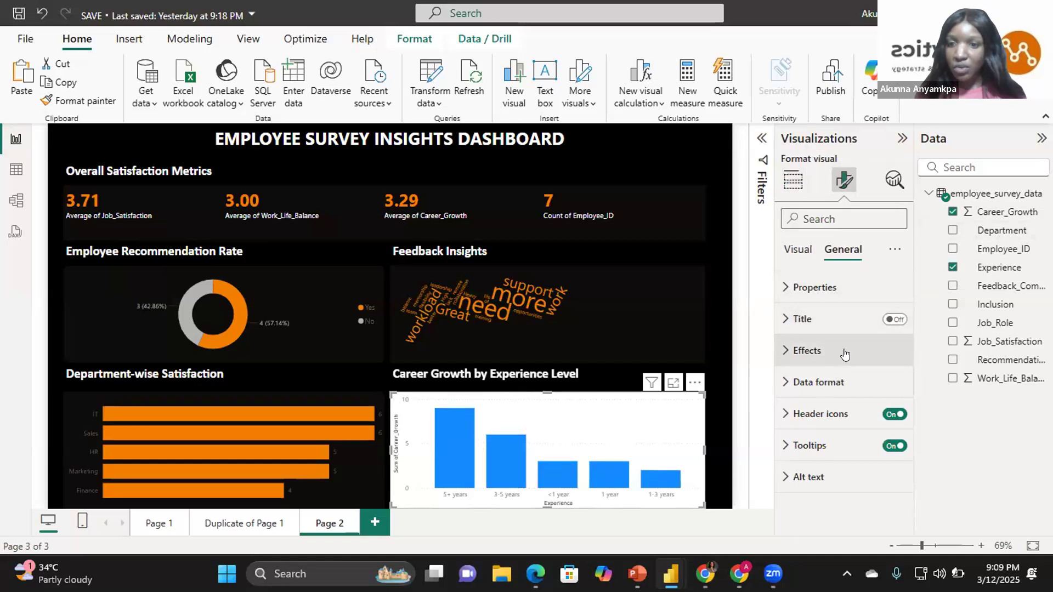
{"action": "left_click", "coordinate": [845, 354]}
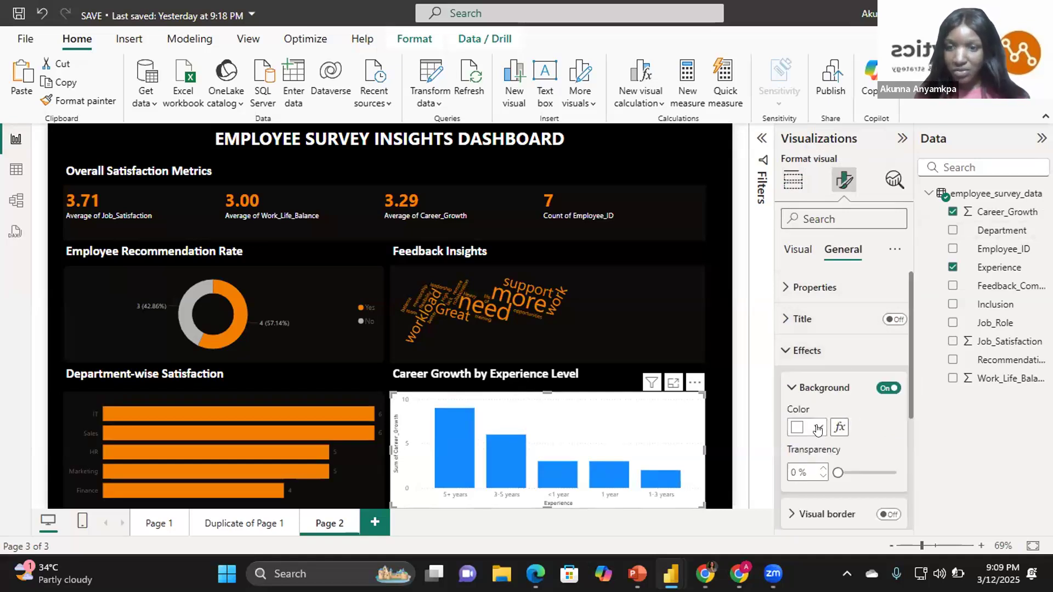
{"action": "left_click", "coordinate": [806, 362]}
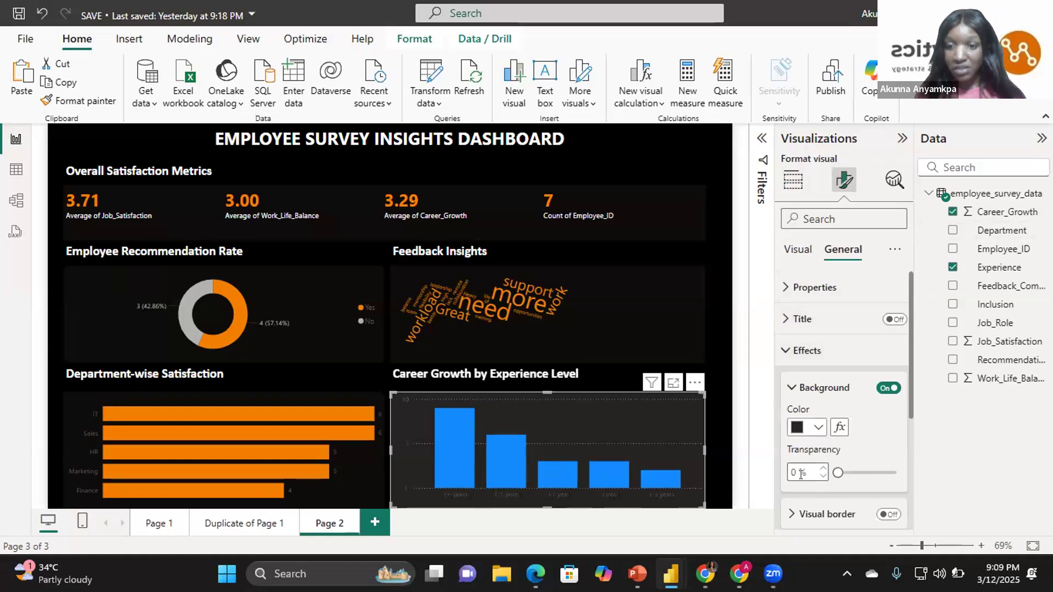
{"action": "left_click_drag", "start_coordinate": [801, 475], "coordinate": [791, 474]}
{"action": "type", "text": "65"}
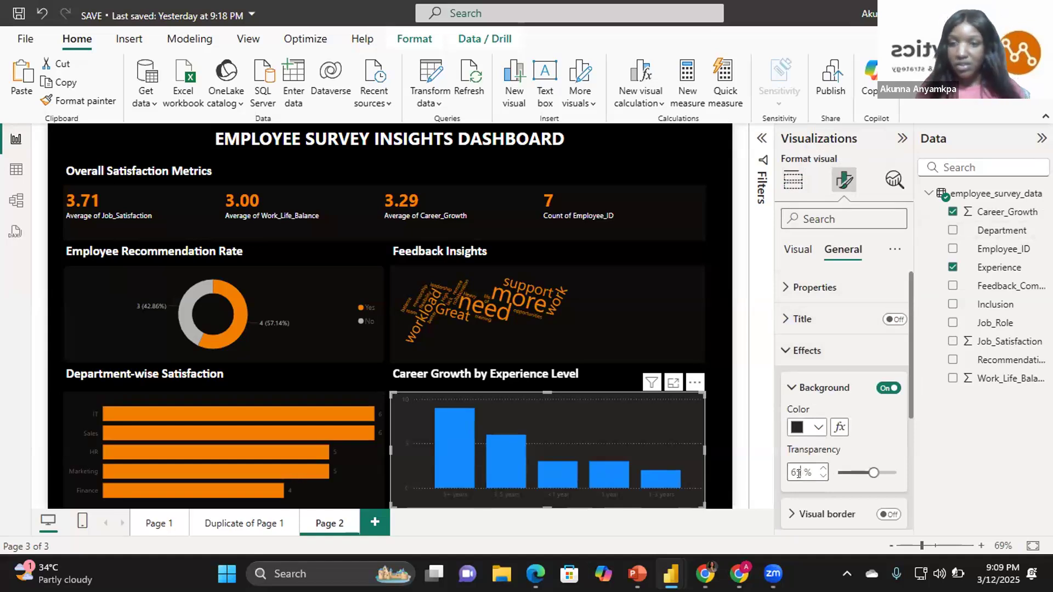
{"action": "left_click", "coordinate": [809, 352]}
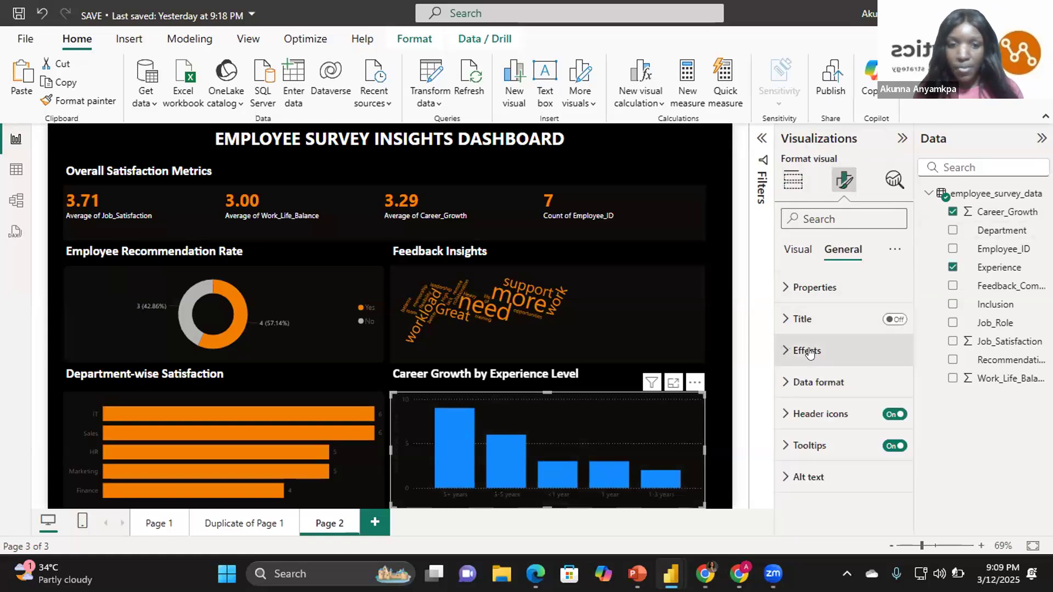
Turn off the horizontal gridlines of the career growth column chart
{"action": "left_click", "coordinate": [796, 248]}
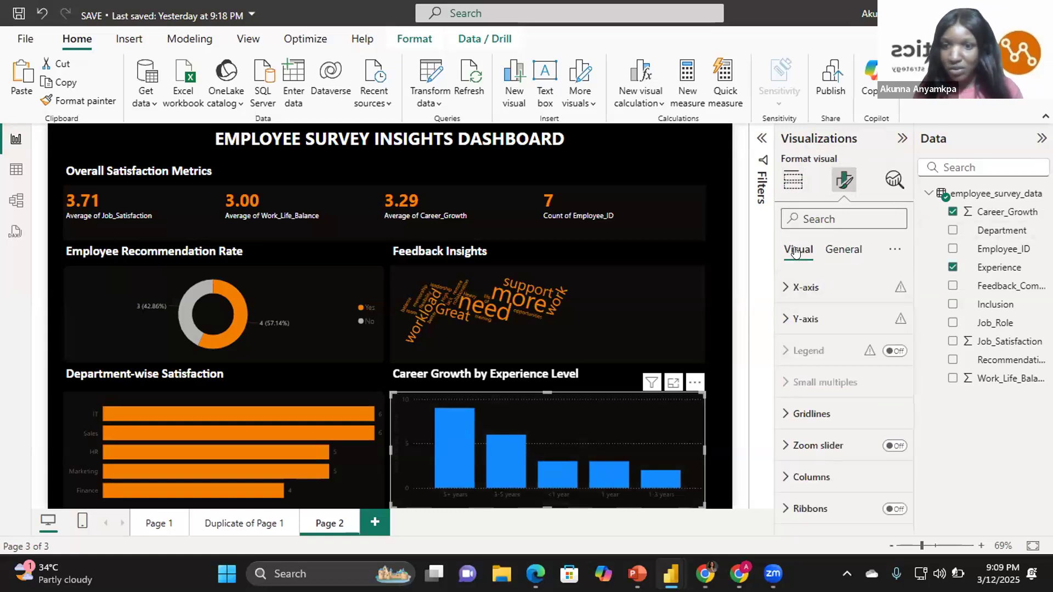
{"action": "left_click", "coordinate": [838, 419]}
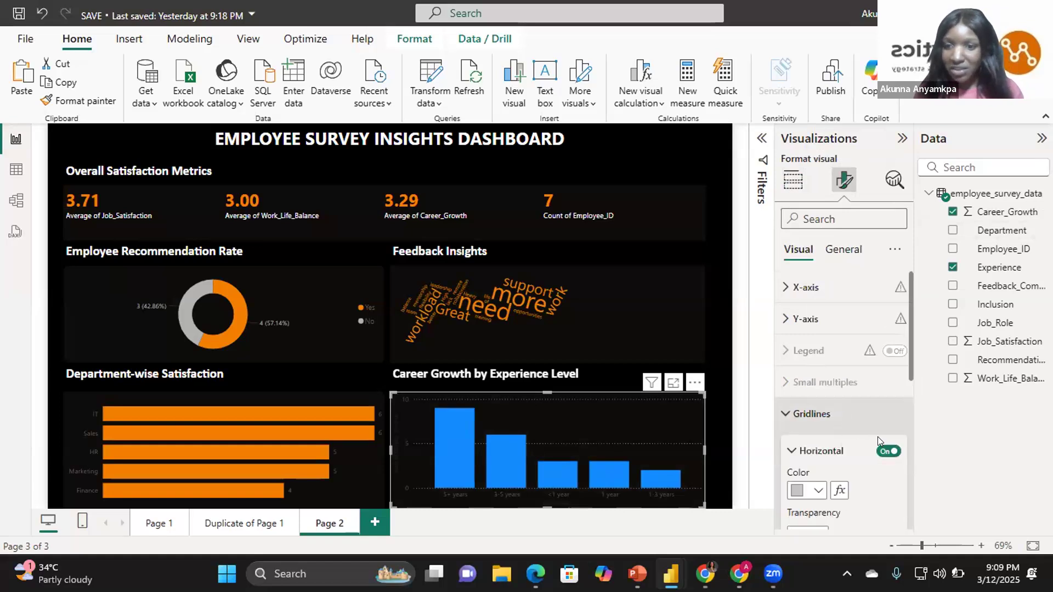
{"action": "left_click", "coordinate": [888, 451]}
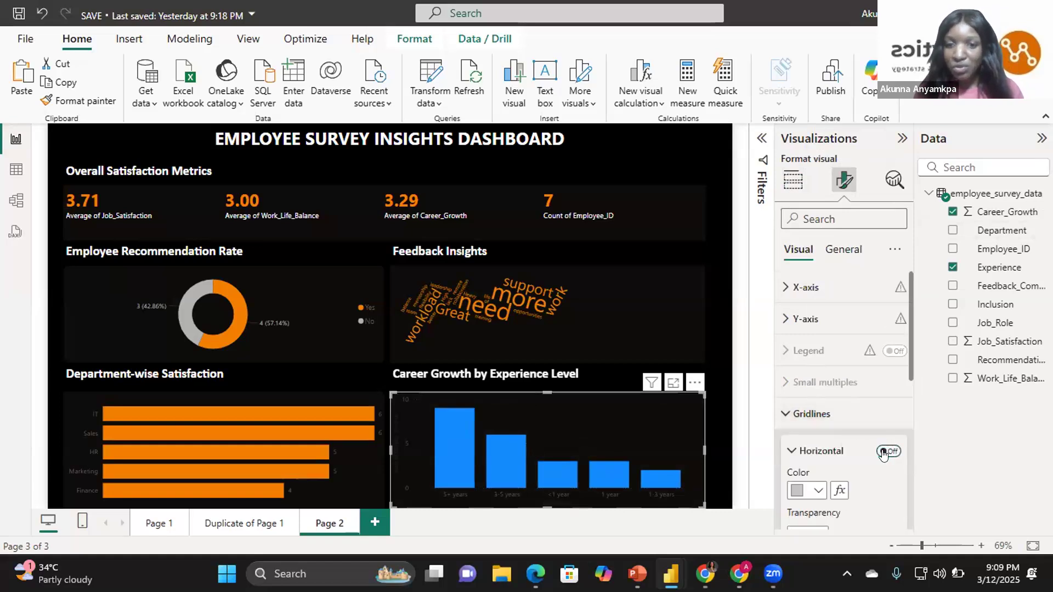
{"action": "left_click", "coordinate": [802, 415]}
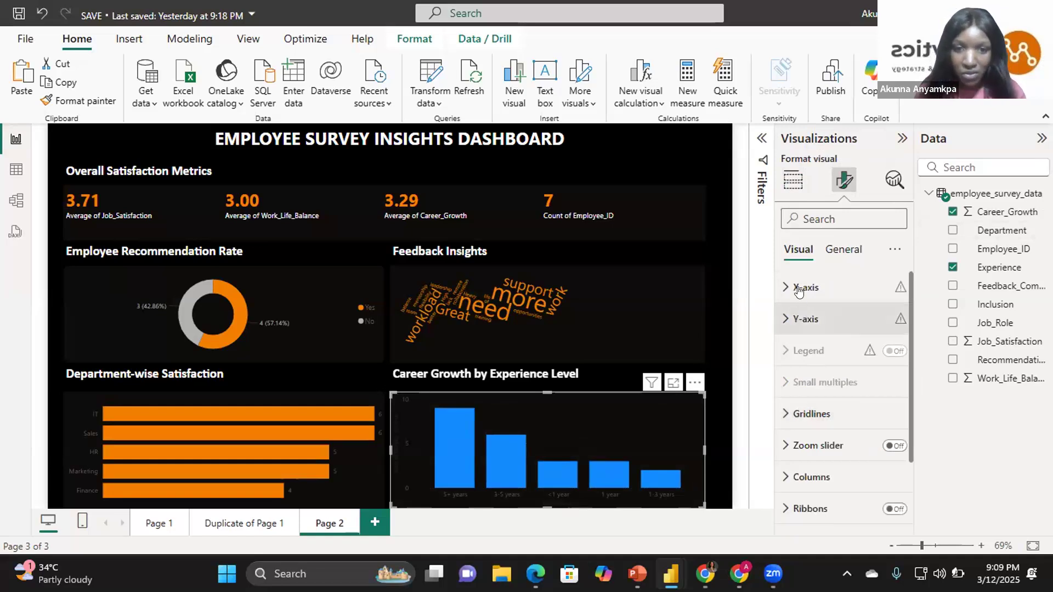
Turn off both the values and the title of the career growth chart's Y-axis
{"action": "left_click", "coordinate": [805, 319]}
{"action": "left_click", "coordinate": [834, 356]}
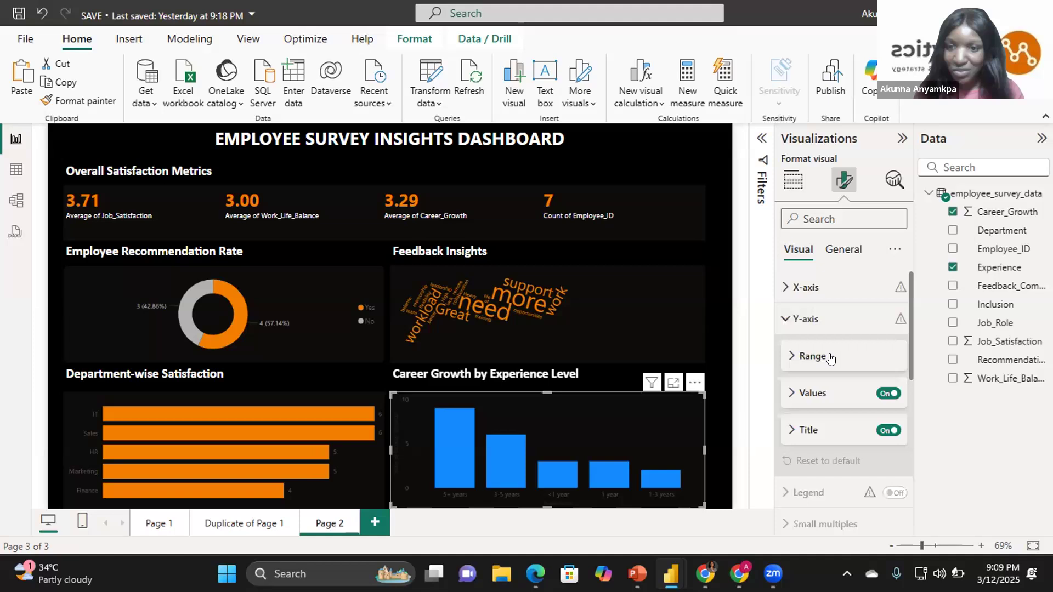
{"action": "left_click", "coordinate": [885, 399]}
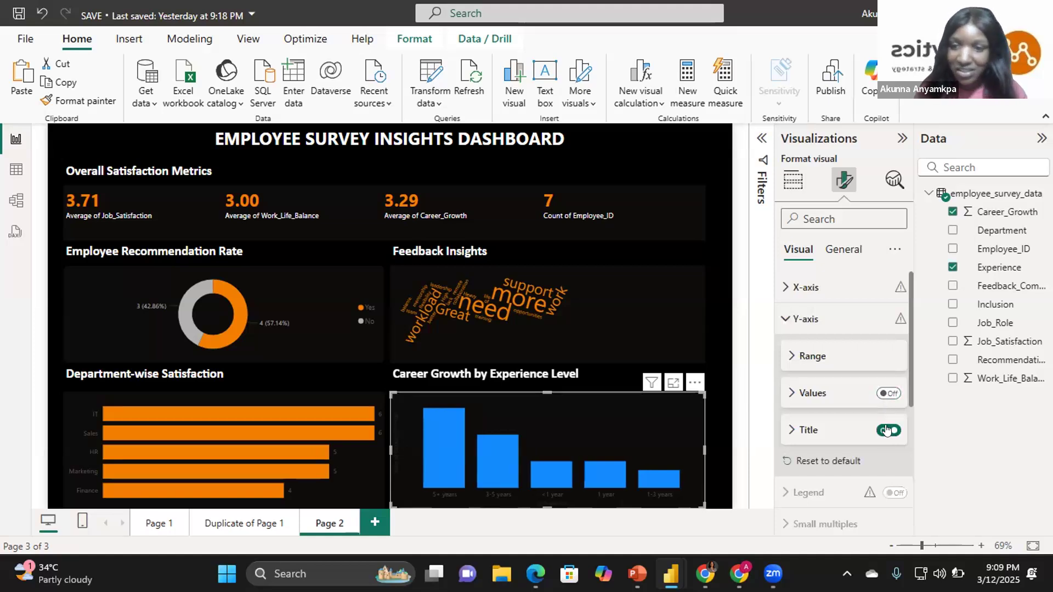
{"action": "left_click", "coordinate": [886, 432]}
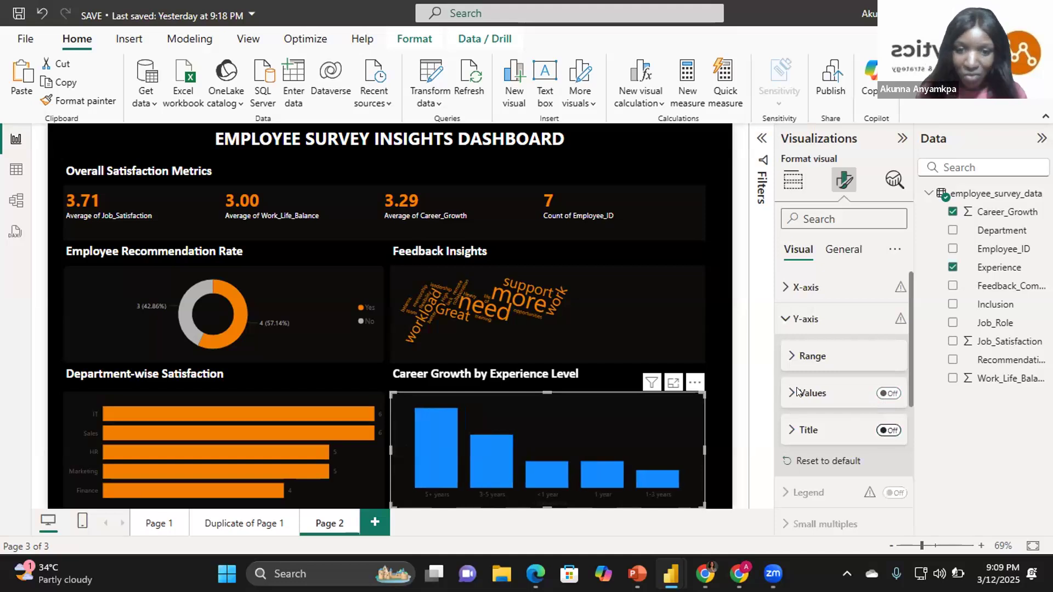
{"action": "left_click", "coordinate": [806, 321]}
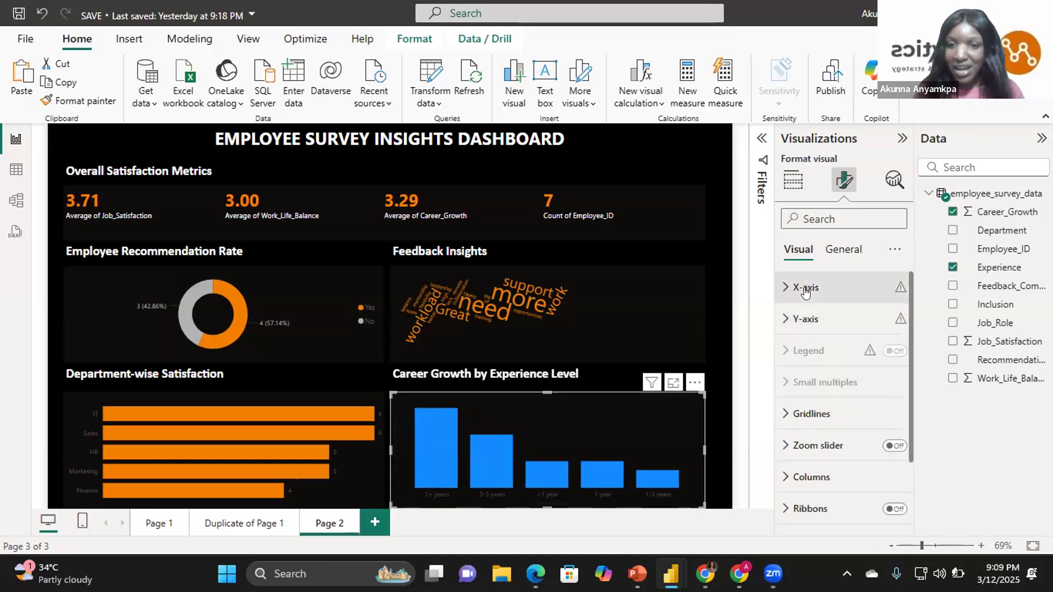
Turn off the X-axis title of the career growth chart
{"action": "left_click", "coordinate": [806, 287]}
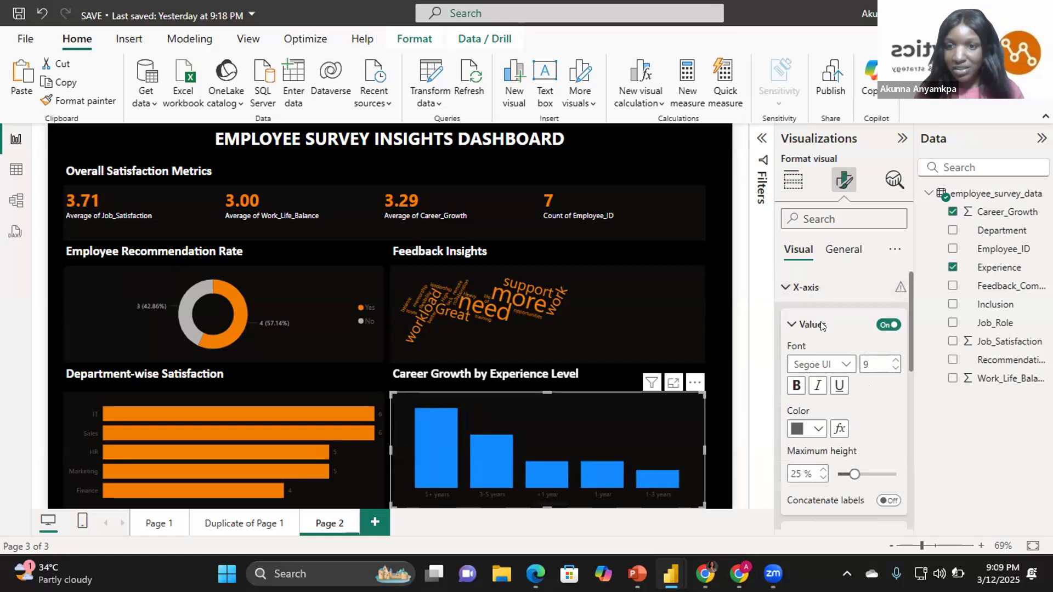
{"action": "left_click", "coordinate": [821, 325]}
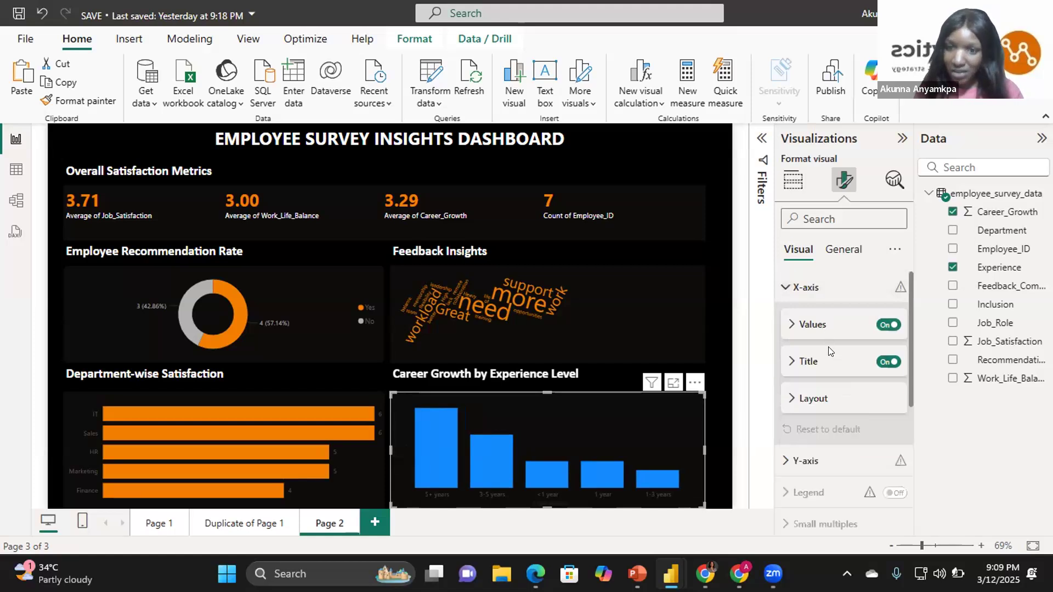
{"action": "left_click", "coordinate": [884, 362]}
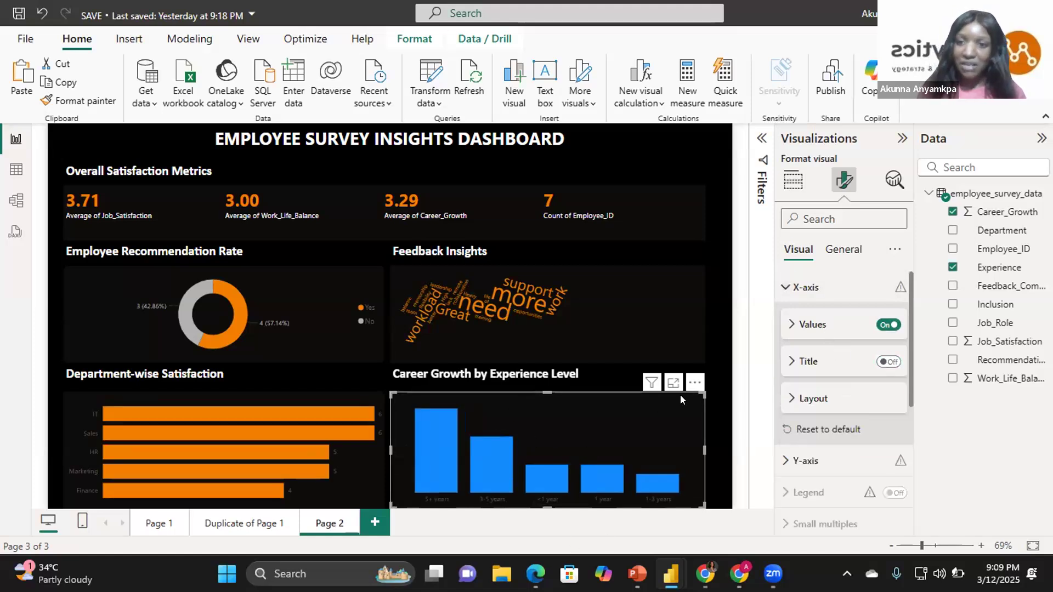
{"action": "left_click", "coordinate": [807, 288]}
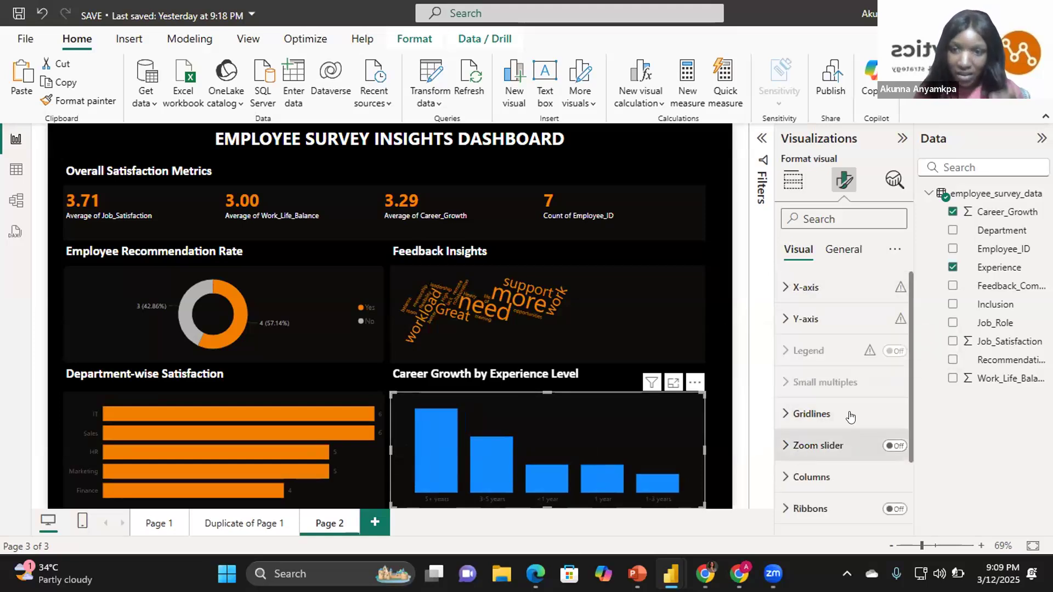
Set the color of all columns in the career growth chart to the dashboard's orange and deselect the chart
{"action": "left_click", "coordinate": [822, 476]}
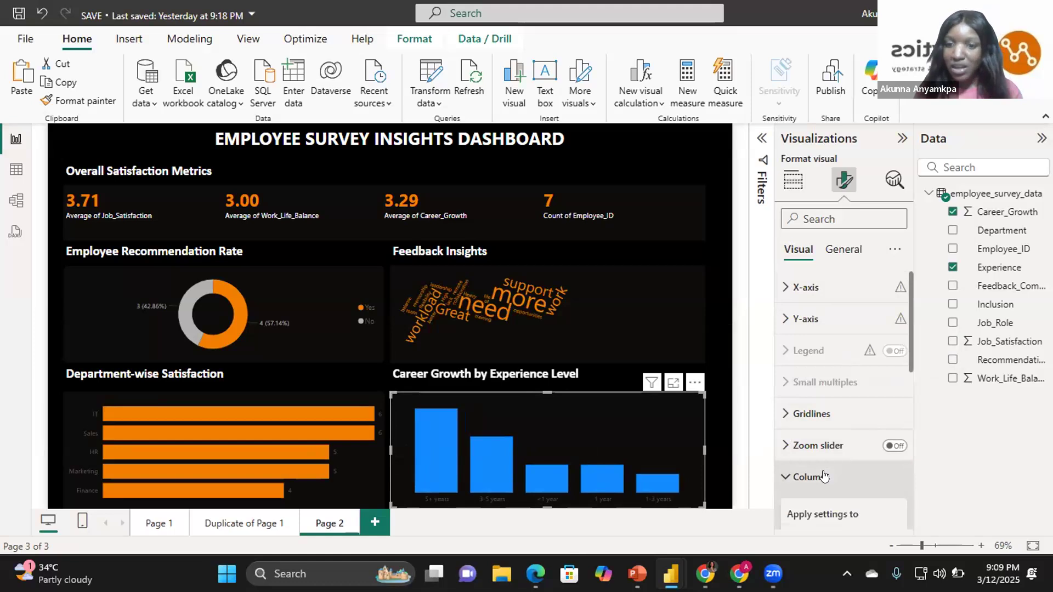
{"action": "left_click_drag", "start_coordinate": [911, 349], "coordinate": [917, 427]}
{"action": "scroll", "coordinate": [814, 407], "scroll_direction": "down", "scroll_amount": 4}
{"action": "left_click", "coordinate": [817, 388]}
{"action": "left_click", "coordinate": [828, 321]}
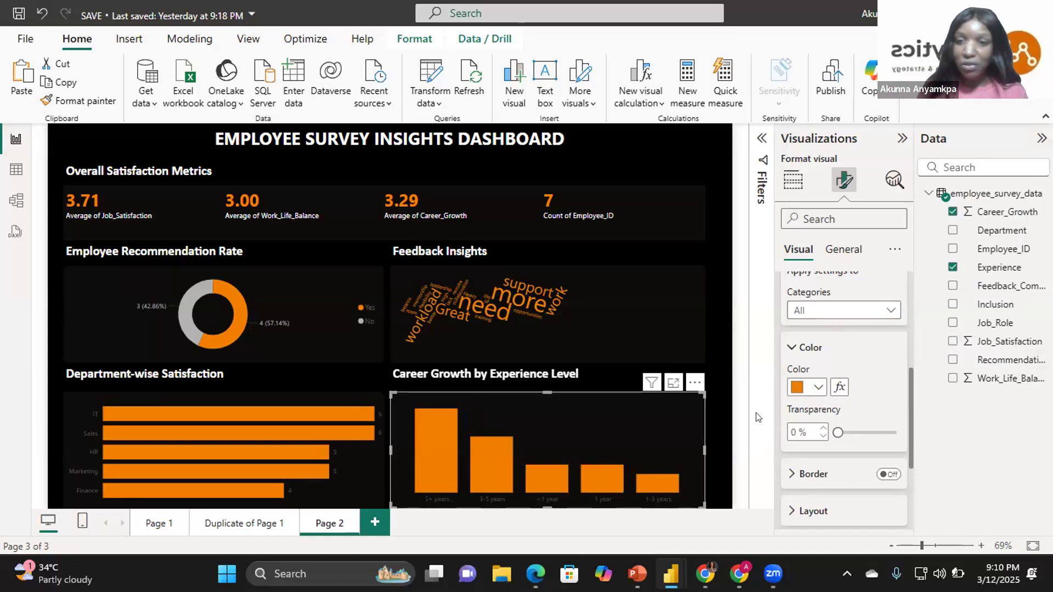
{"action": "left_click_drag", "start_coordinate": [906, 405], "coordinate": [907, 328]}
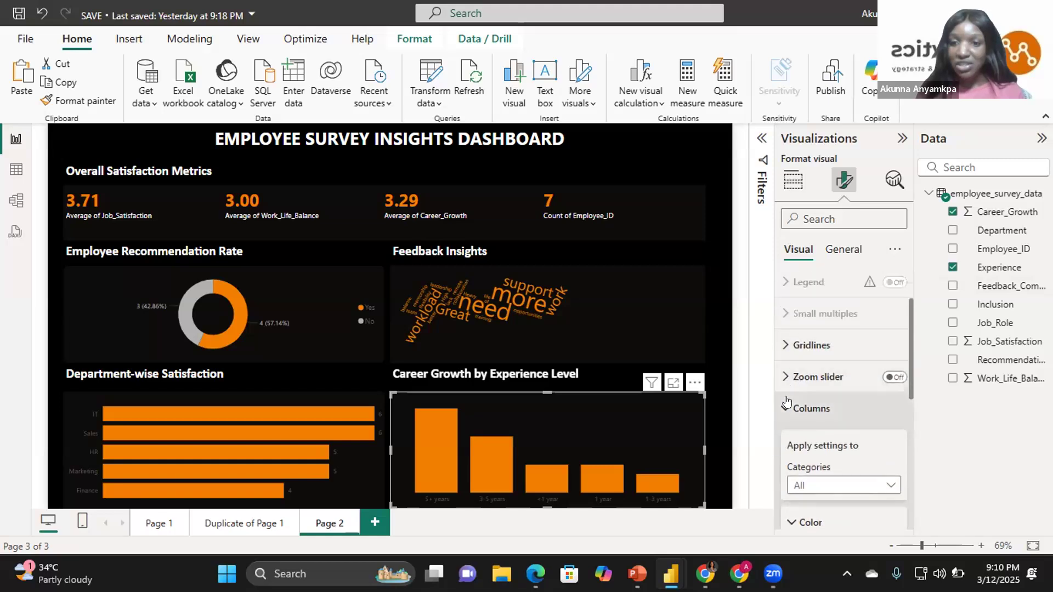
{"action": "left_click", "coordinate": [788, 407]}
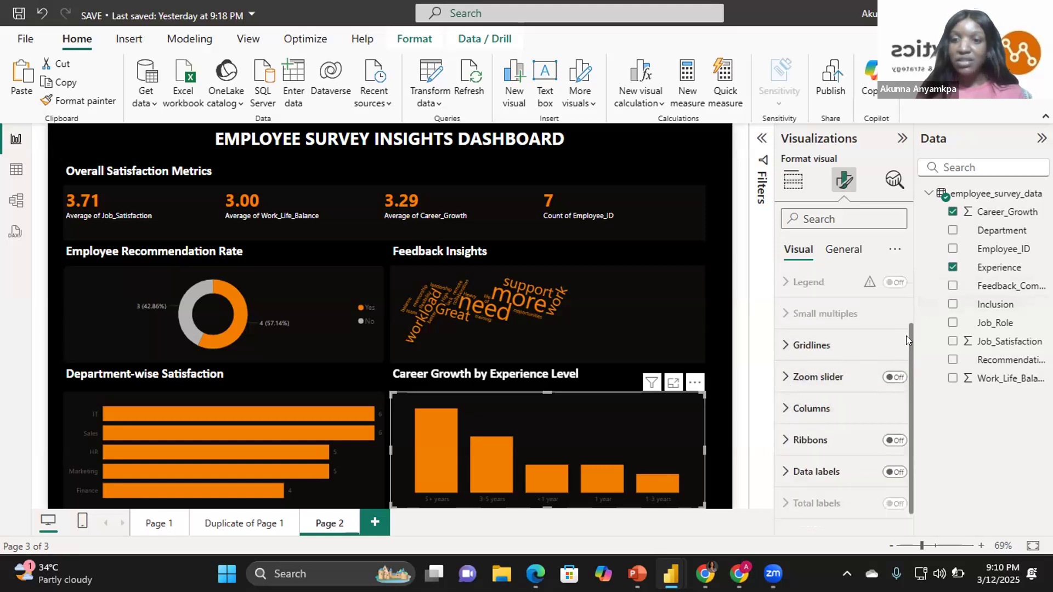
{"action": "left_click_drag", "start_coordinate": [906, 336], "coordinate": [907, 257]}
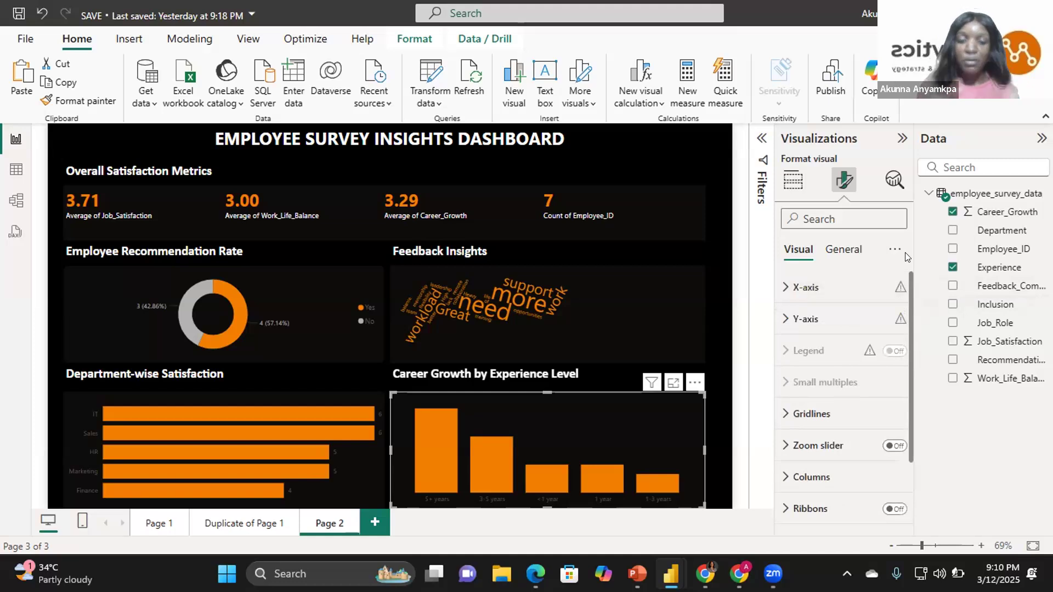
{"action": "left_click", "coordinate": [717, 373]}
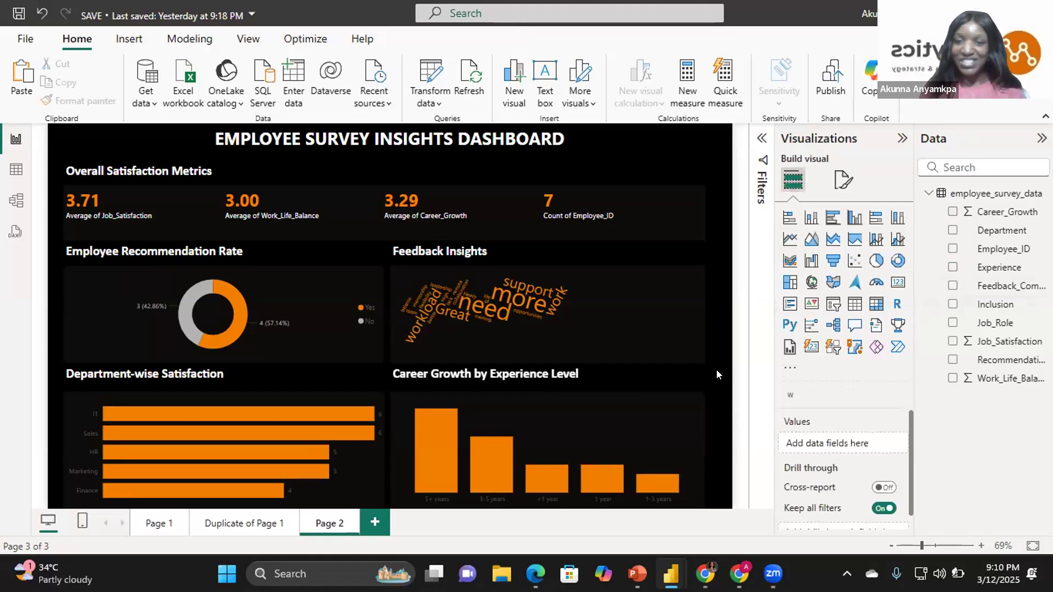
{"action": "mouse_move", "coordinate": [699, 271]}
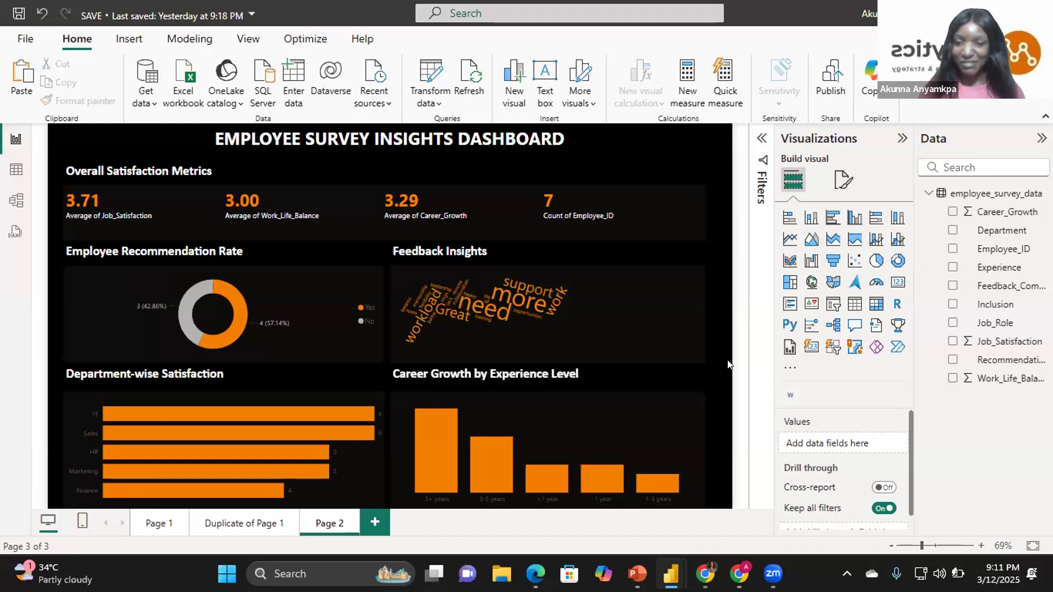
{"action": "mouse_move", "coordinate": [773, 574]}
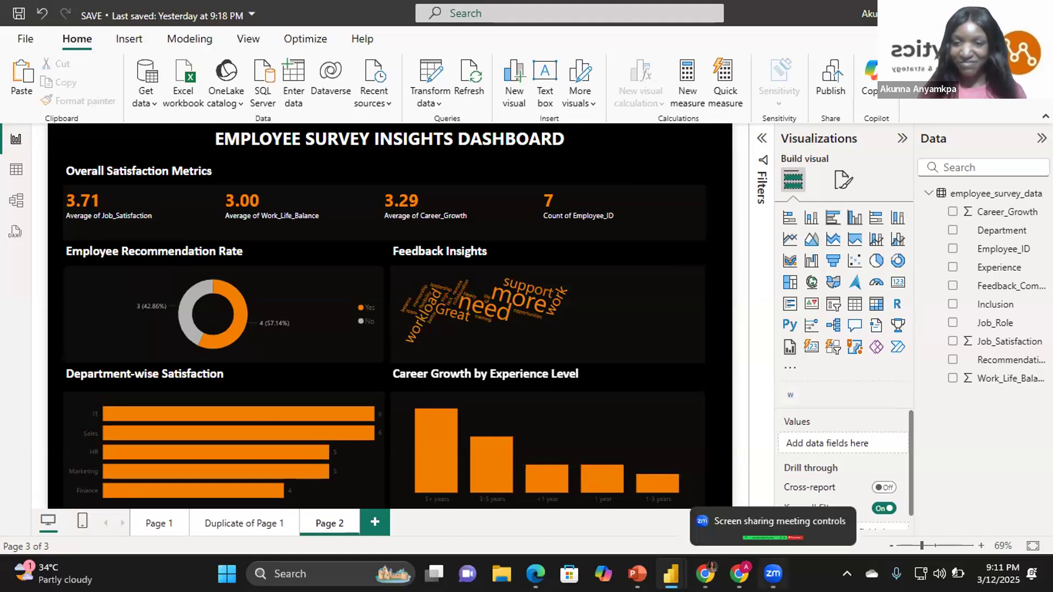